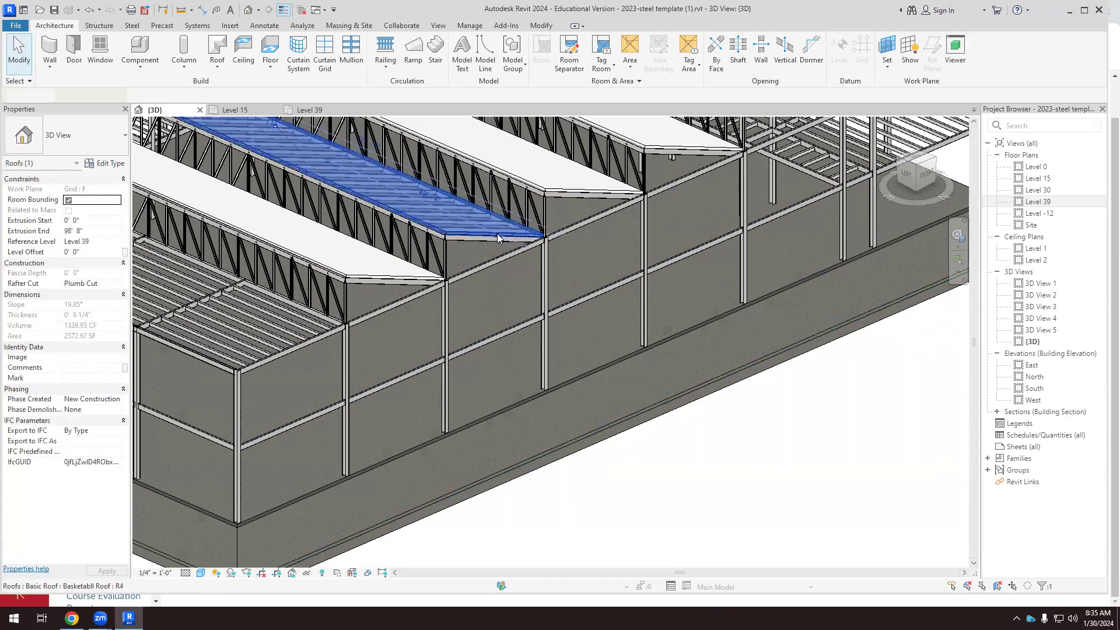
Open the Level 0 floor plan and dismiss the project save reminder without saving.
drag(755, 512, 565, 503)
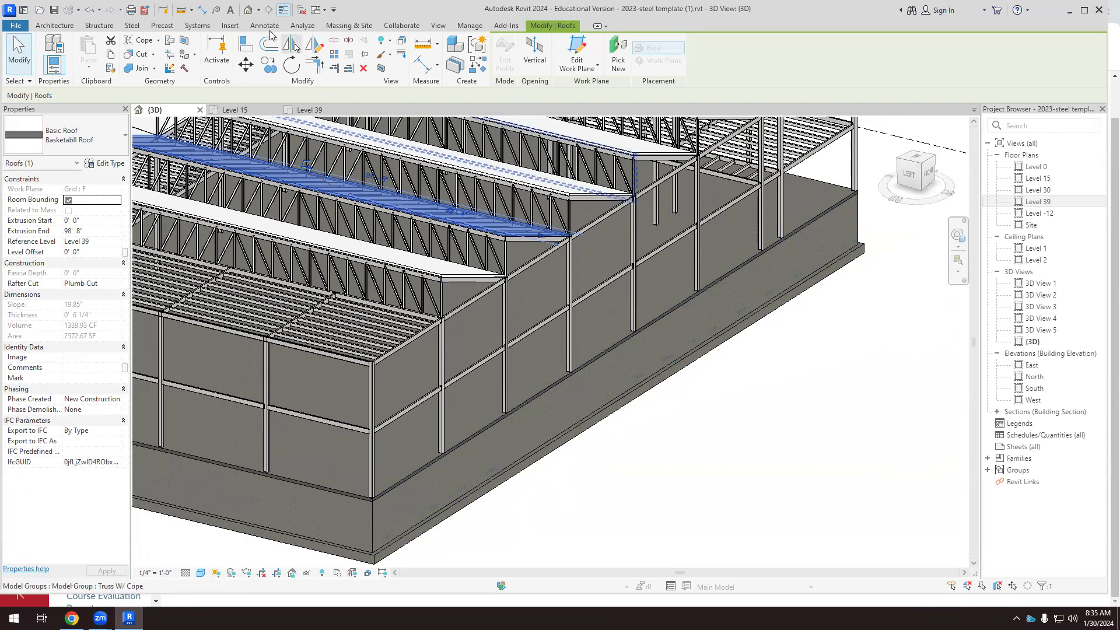
double_click(1037, 166)
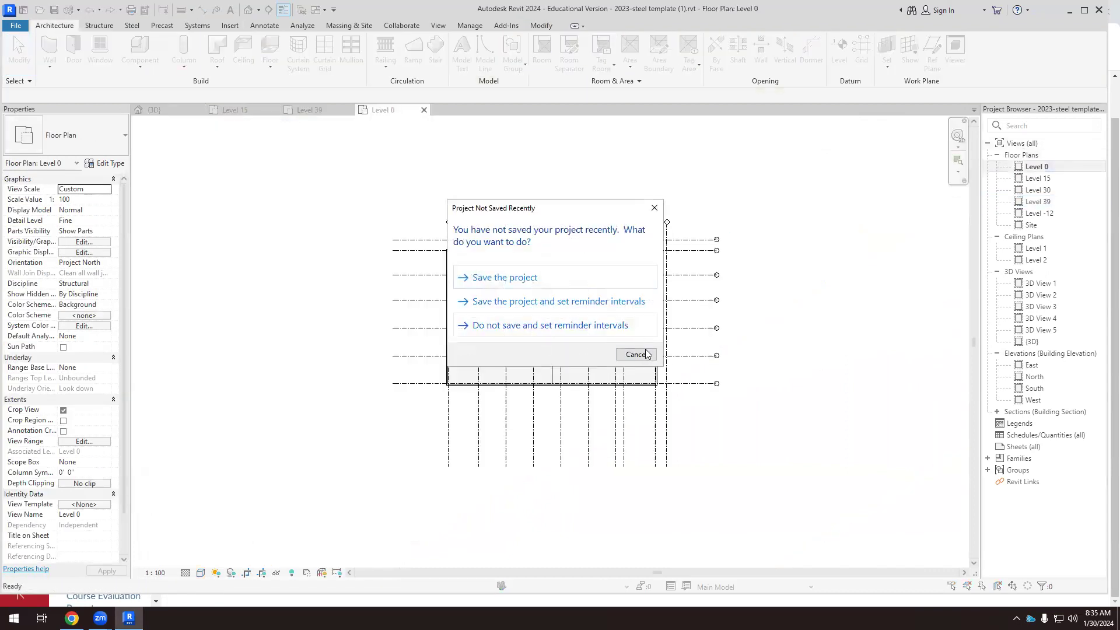
click(636, 354)
click(607, 317)
scroll(474, 251, up, 3)
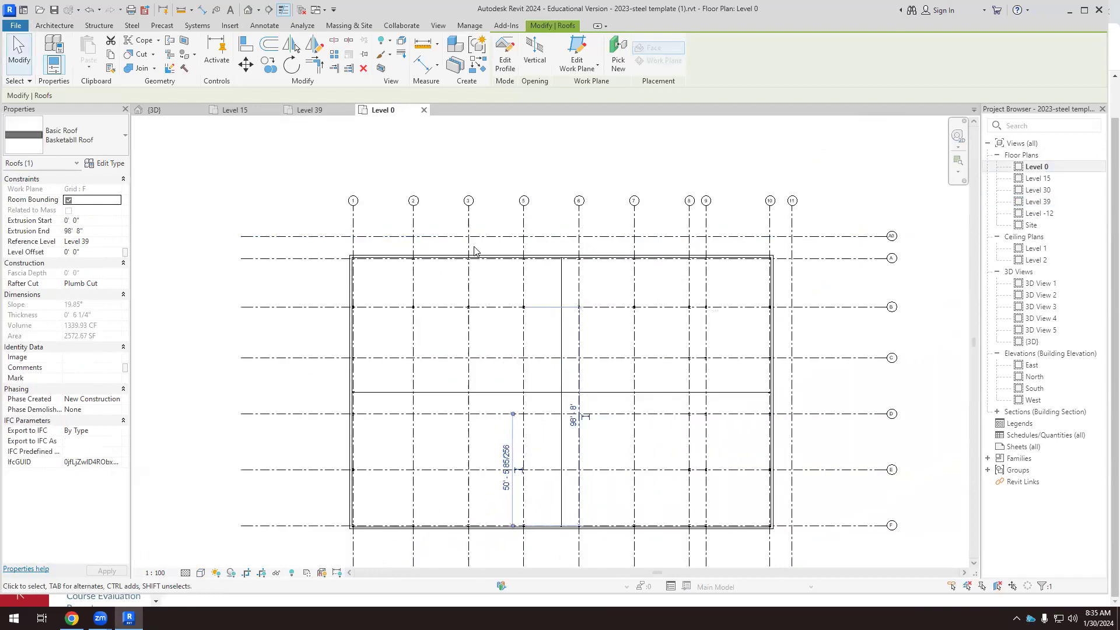
Examine the column grid, footings and perimeter foundation walls on the Level 0 plan.
scroll(583, 380, down, 1)
scroll(767, 465, up, 4)
scroll(785, 445, down, 2)
scroll(514, 443, down, 3)
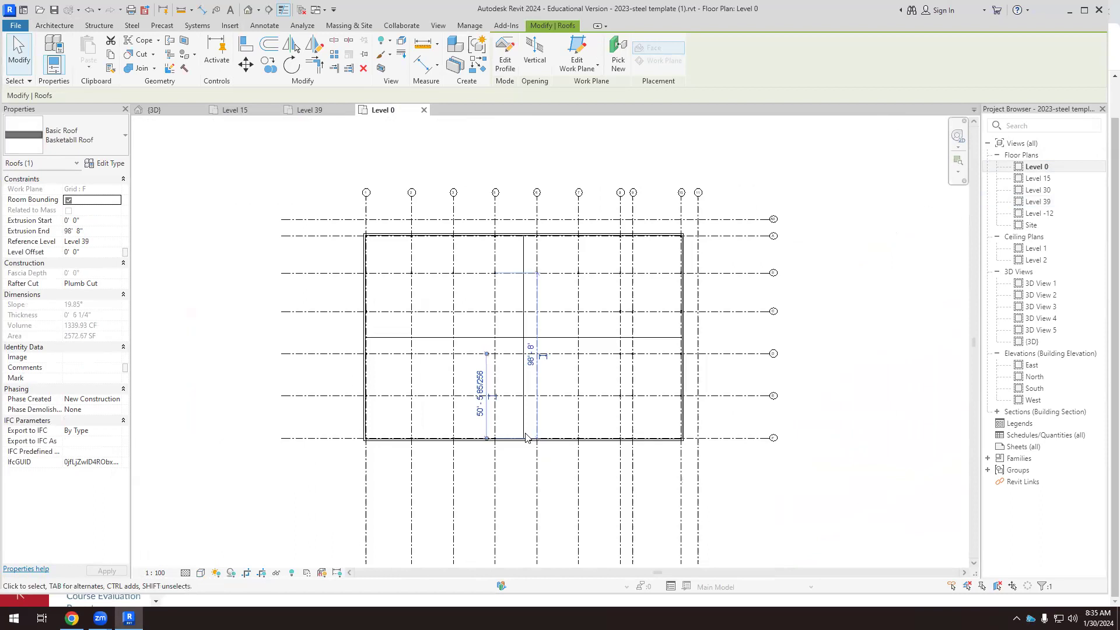
scroll(402, 275, up, 2)
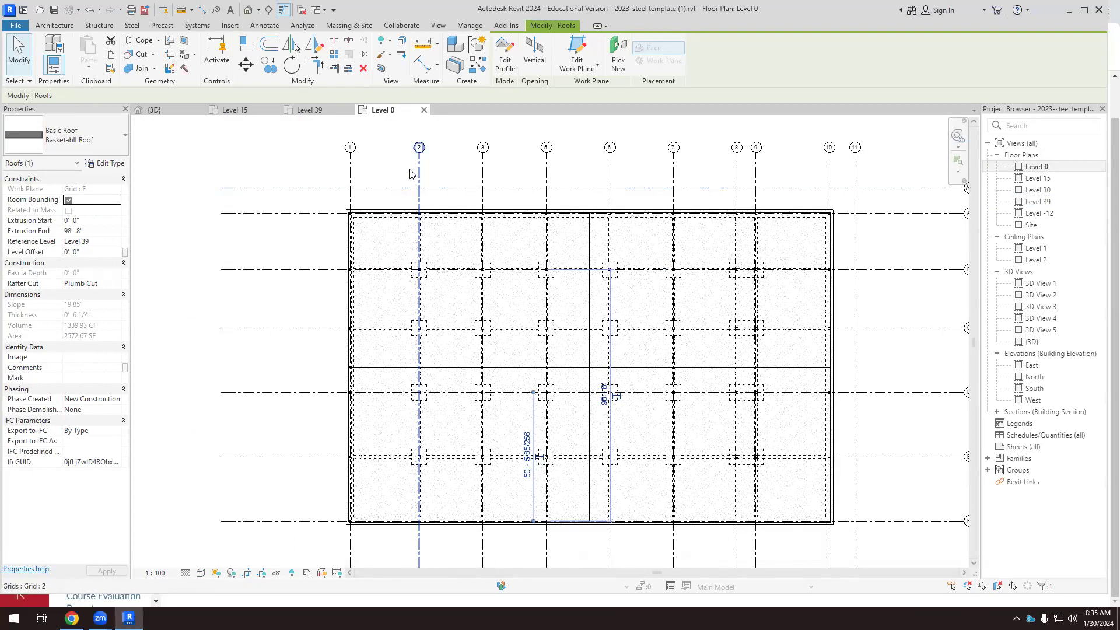
scroll(458, 498, up, 3)
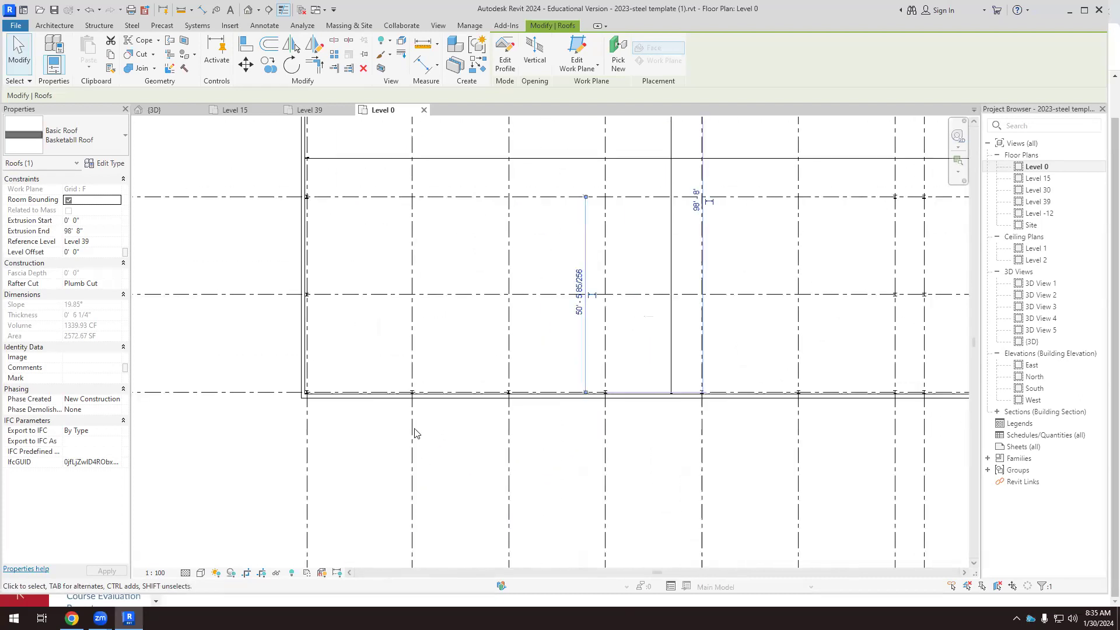
scroll(457, 465, down, 4)
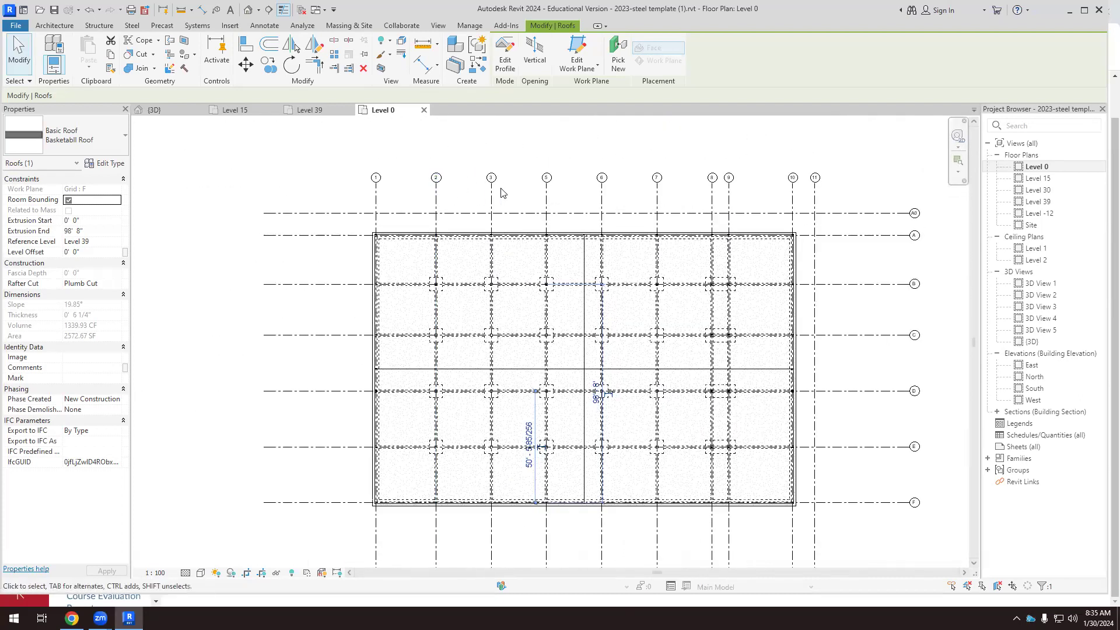
scroll(462, 353, up, 3)
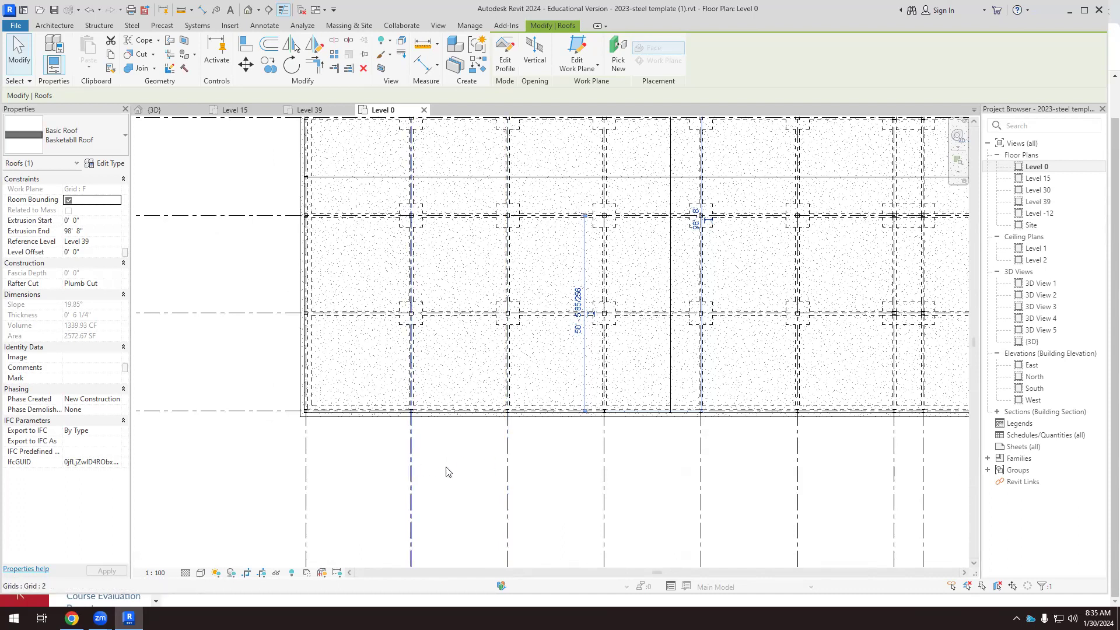
scroll(463, 467, down, 4)
scroll(467, 470, down, 1)
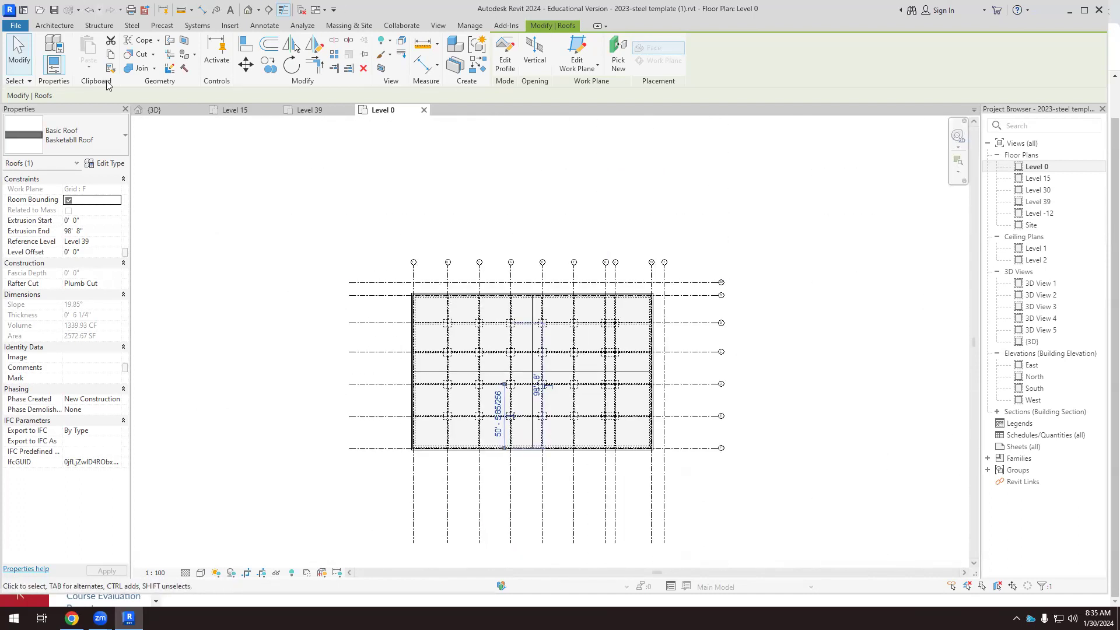
Return to the 3D view, face the model from the Right side and inspect the foundation wall and its bearing footing.
click(155, 110)
drag(388, 461, 583, 315)
scroll(434, 366, down, 4)
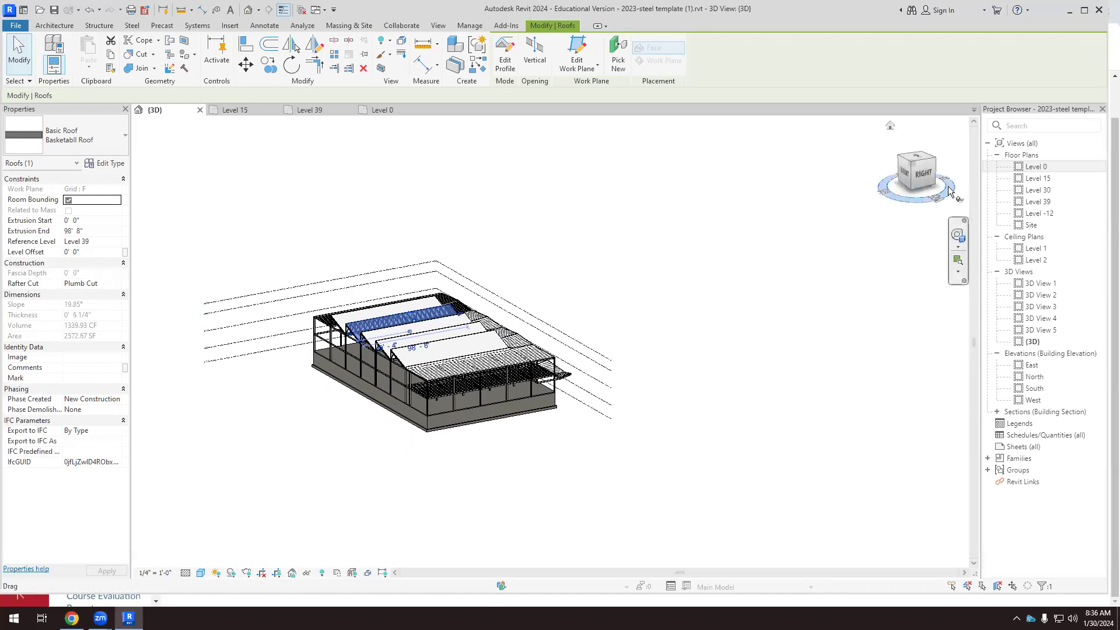
click(921, 174)
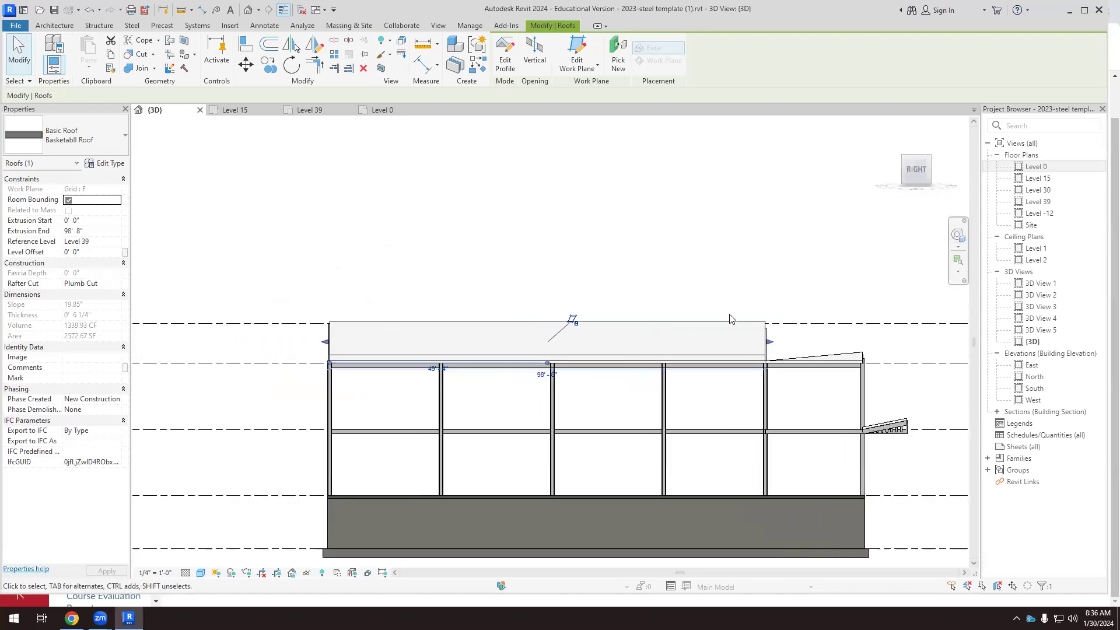
scroll(373, 379, up, 1)
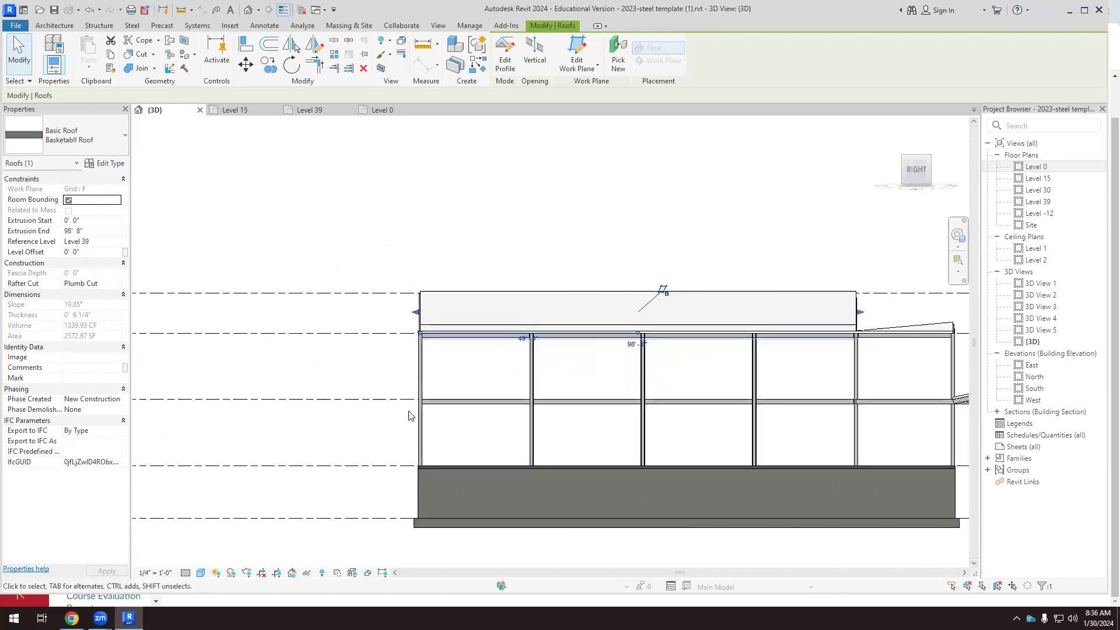
scroll(395, 490, up, 3)
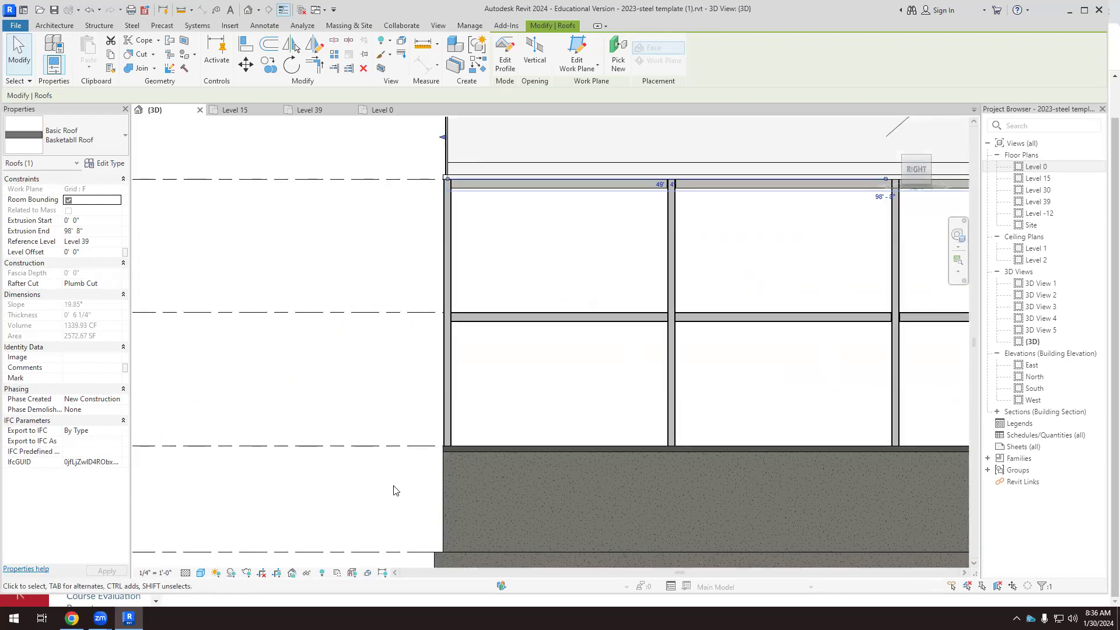
scroll(350, 484, down, 2)
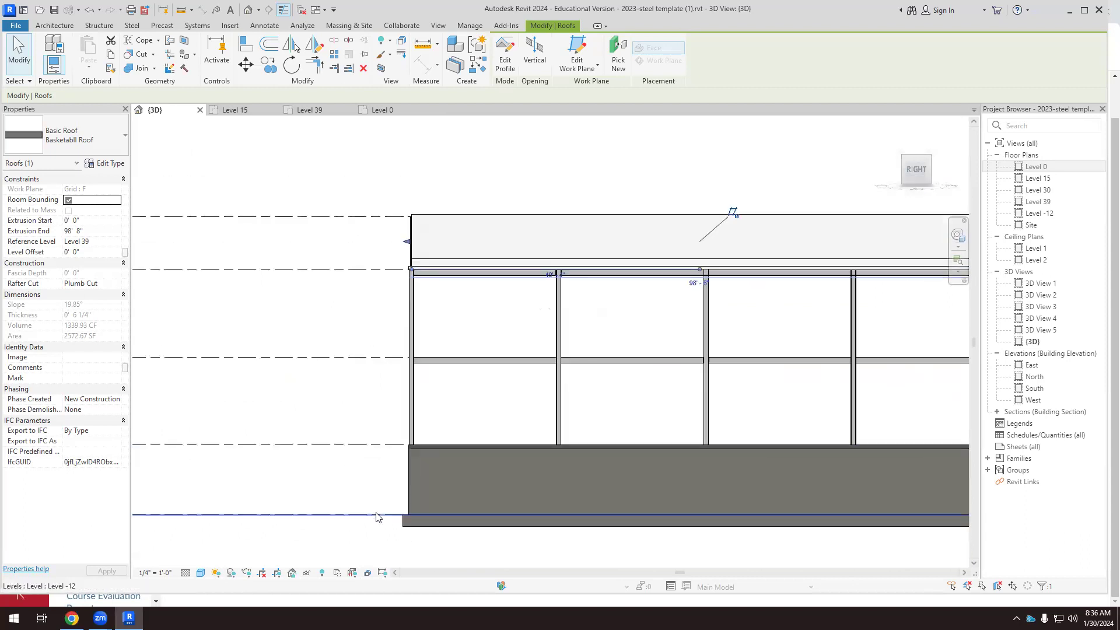
scroll(426, 525, up, 4)
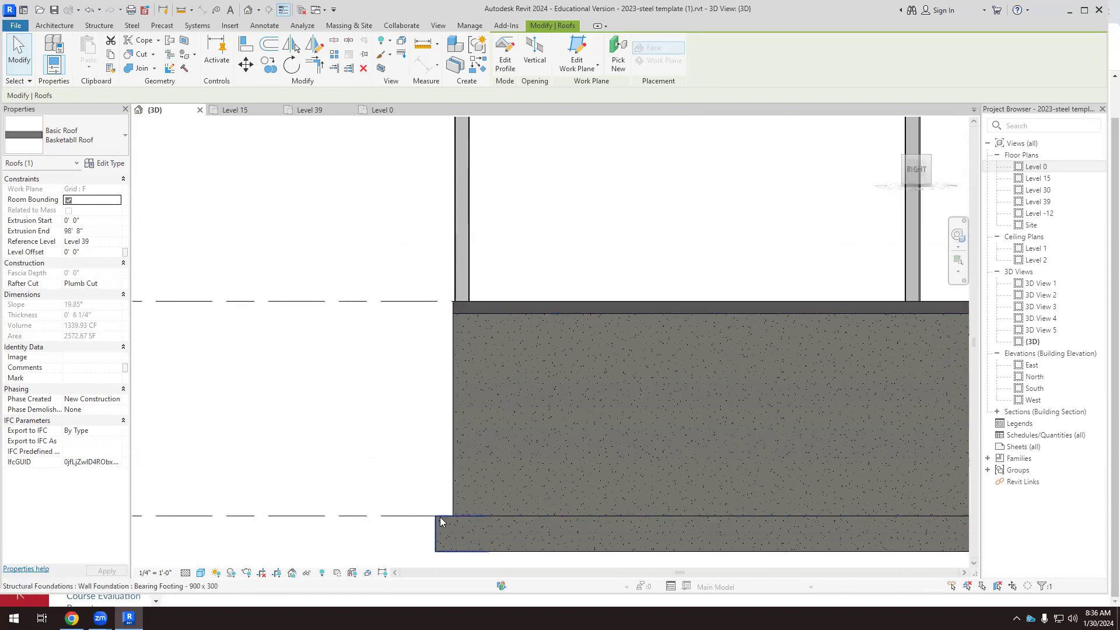
scroll(440, 517, up, 1)
scroll(432, 382, down, 2)
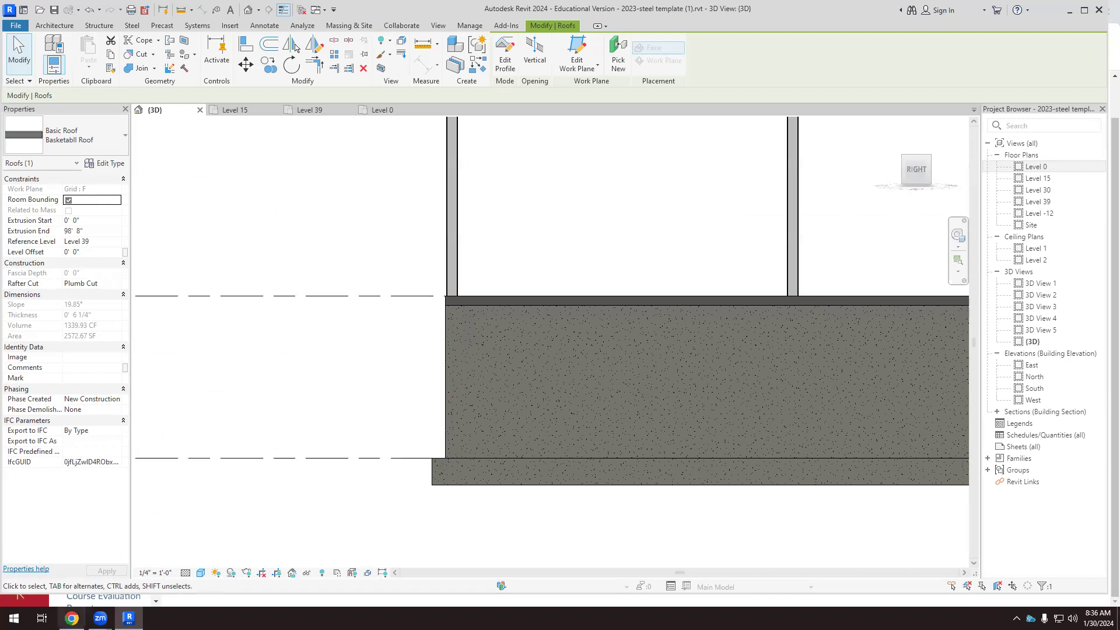
Switch to Chrome and run a Google image search for "waterproof retaining wall" in a new tab.
click(71, 618)
key(ctrl+t)
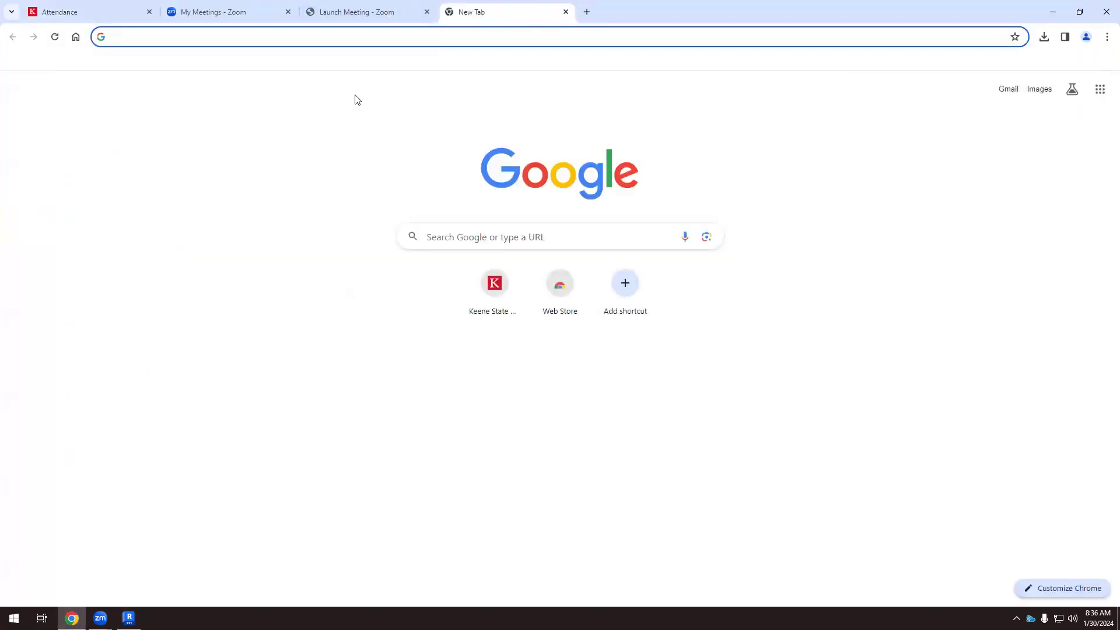
text(water)
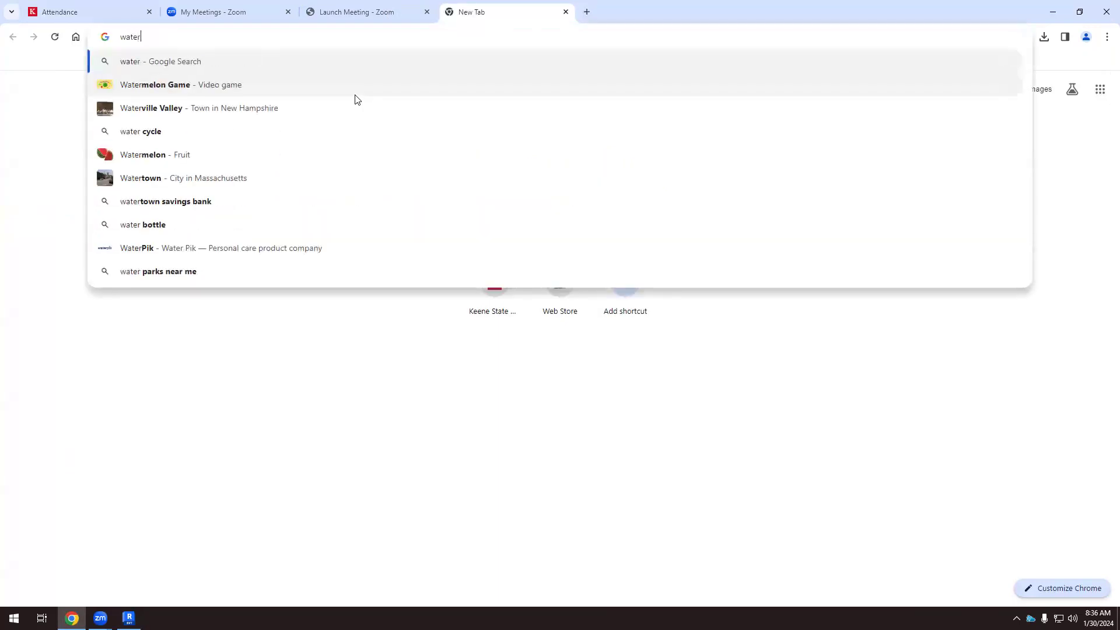
text(prrof )
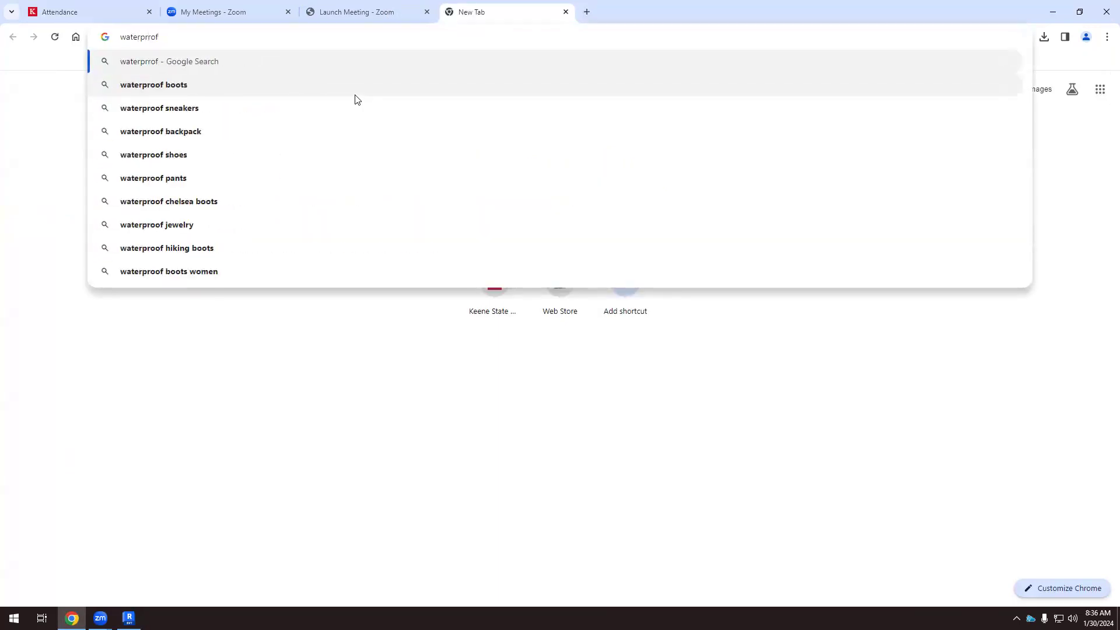
text(retaini)
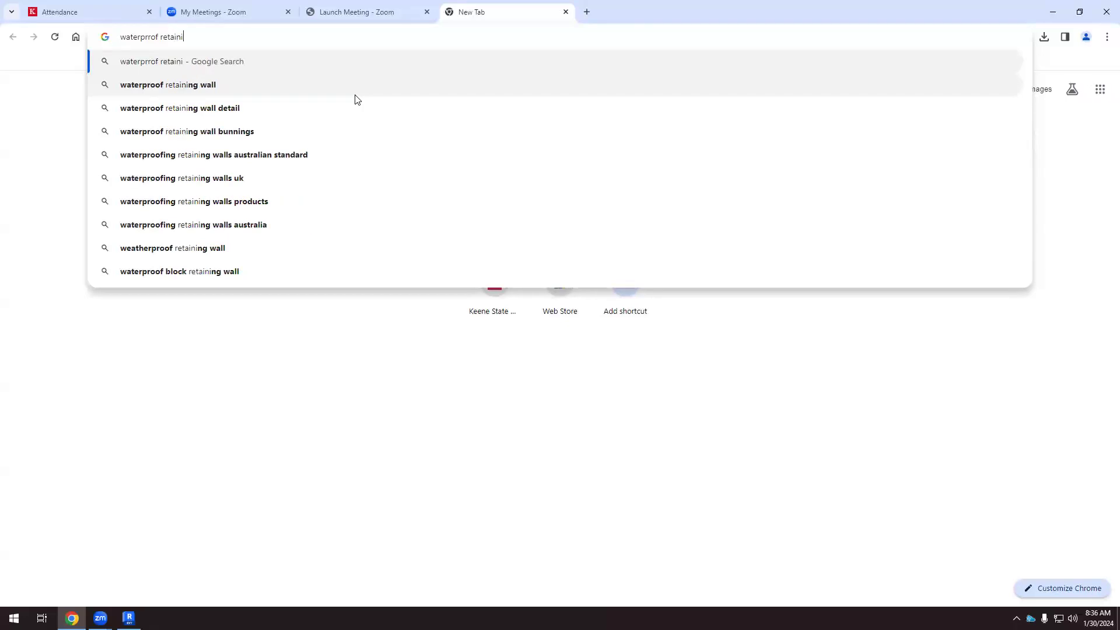
text(ng wall)
key(Return)
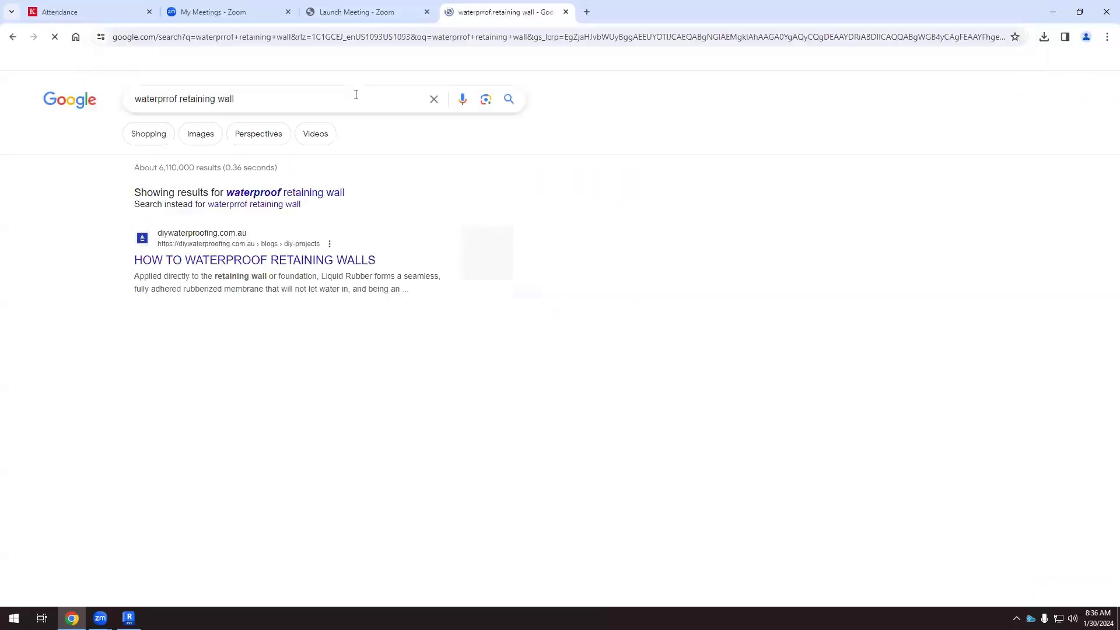
click(200, 134)
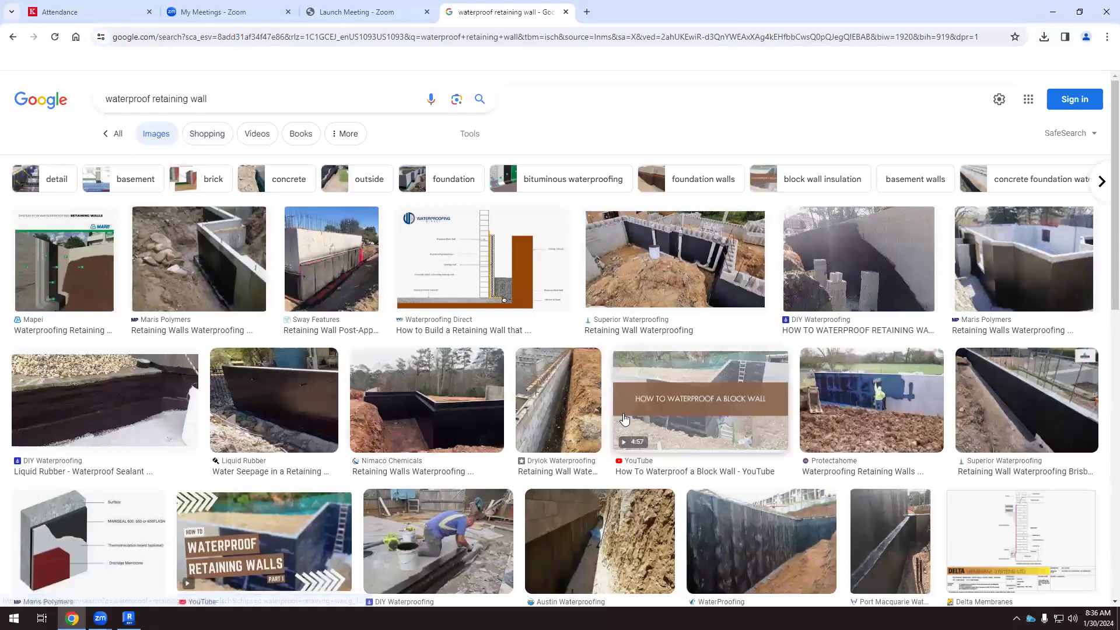
Open the Maris Polymers foundations and retaining walls waterproofing page from its image result and read through the MARISEAL SYSTEM description.
click(230, 288)
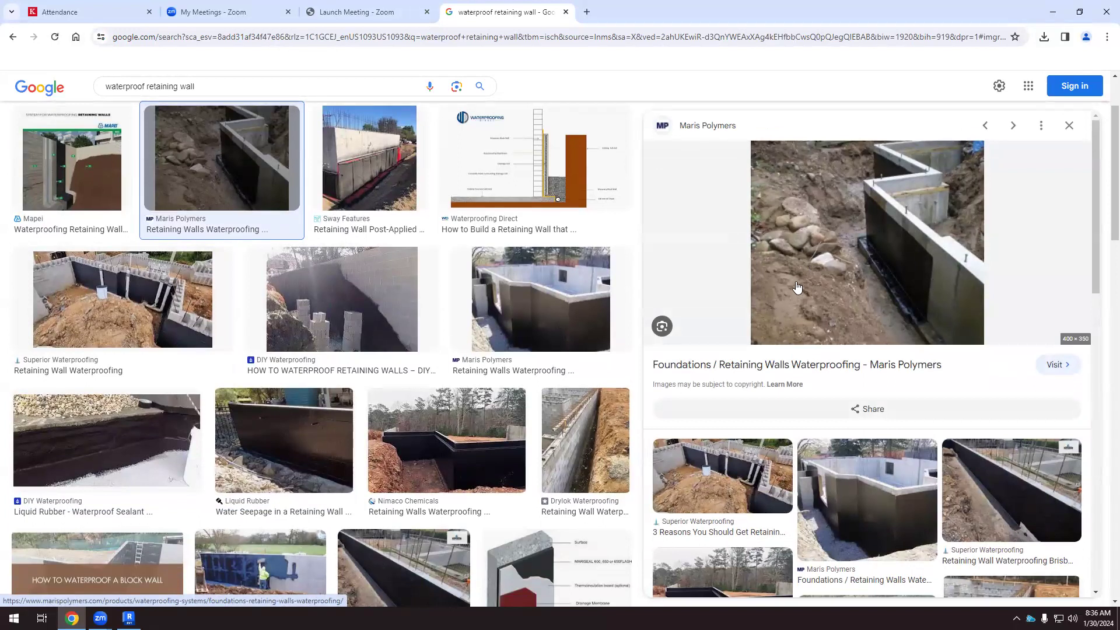
click(857, 293)
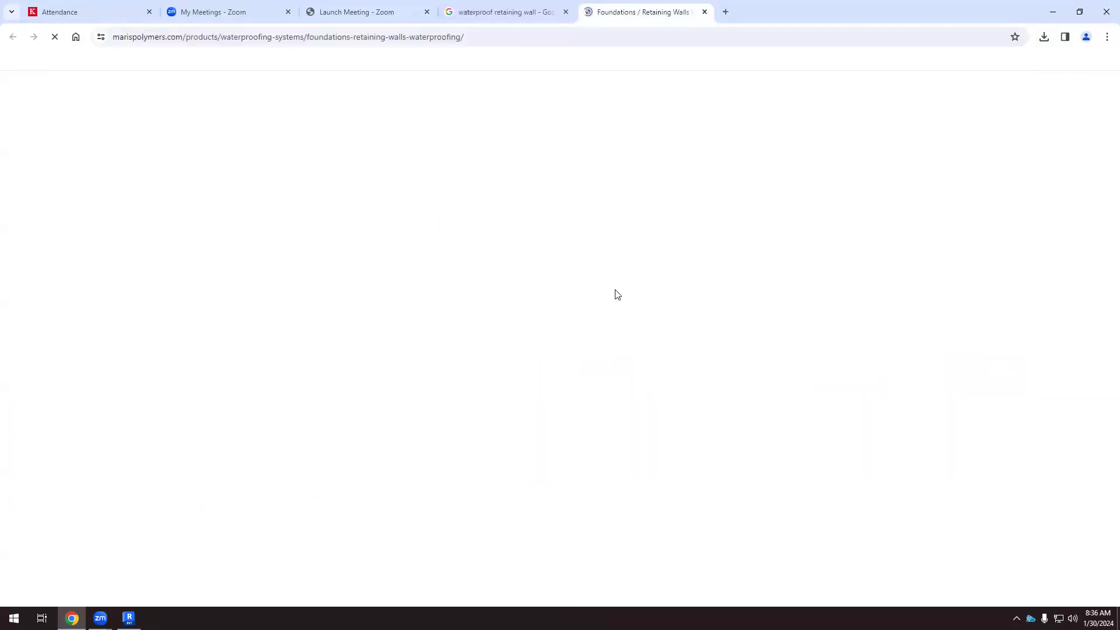
scroll(588, 405, down, 1)
scroll(588, 405, down, 3)
scroll(522, 355, up, 2)
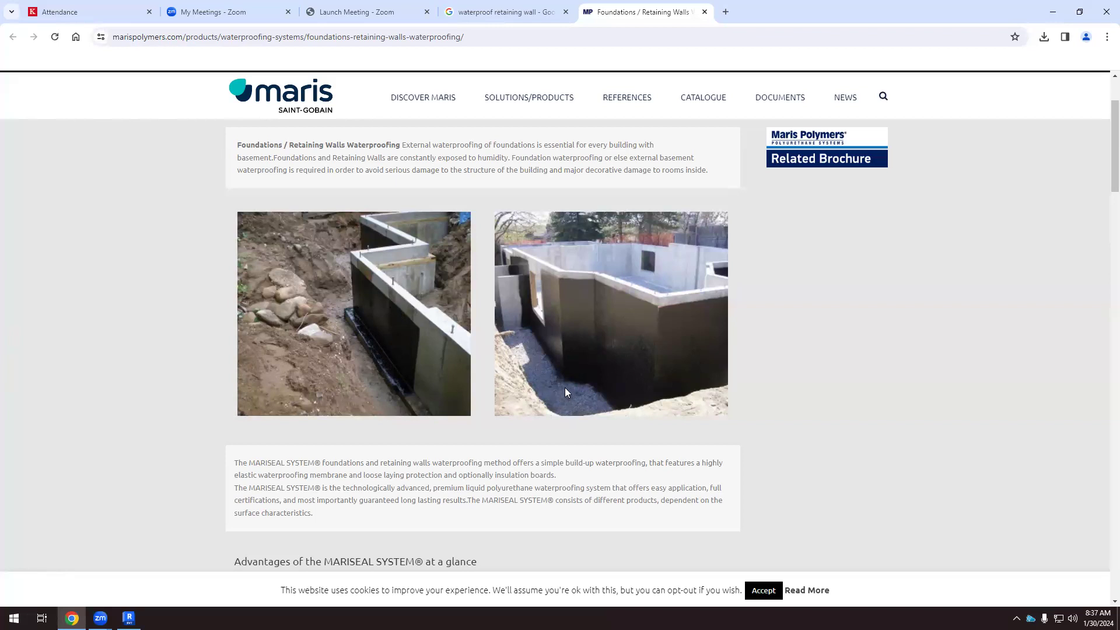
scroll(566, 379, down, 12)
scroll(563, 371, up, 7)
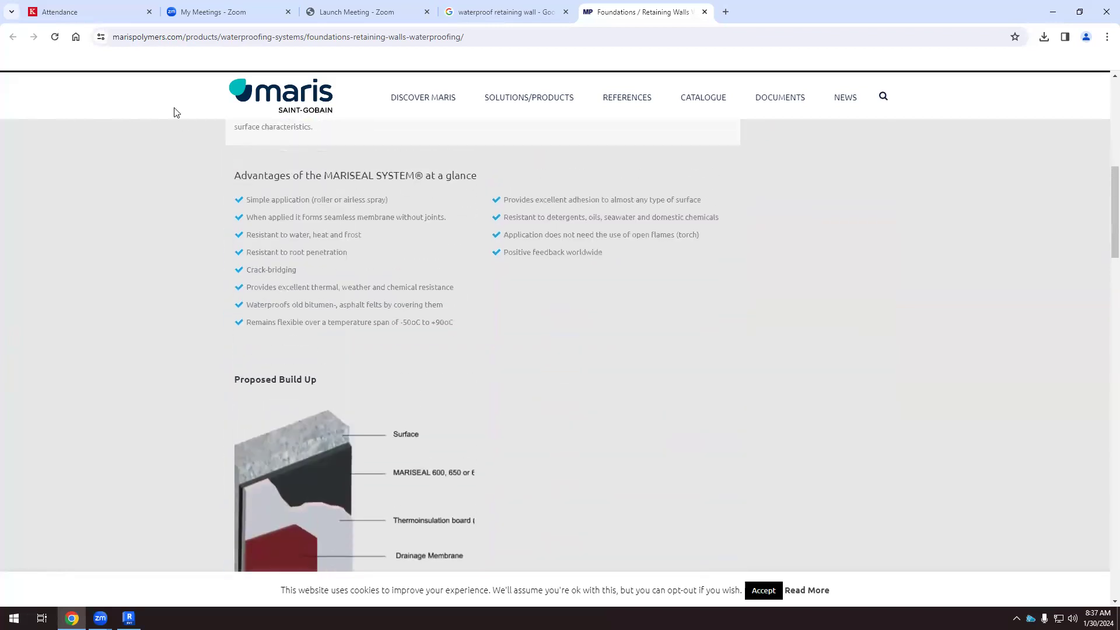
Go back to the image results, preview the Protectahome picture of wall waterproofing and browse the related images.
key(ctrl+shift+Tab)
scroll(321, 445, down, 5)
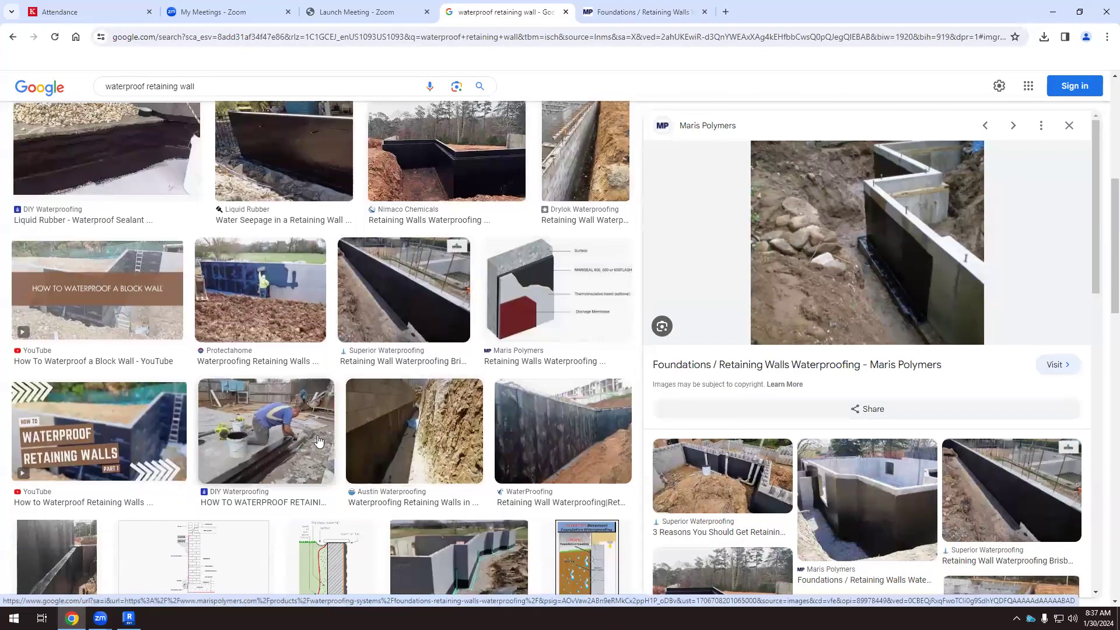
click(261, 290)
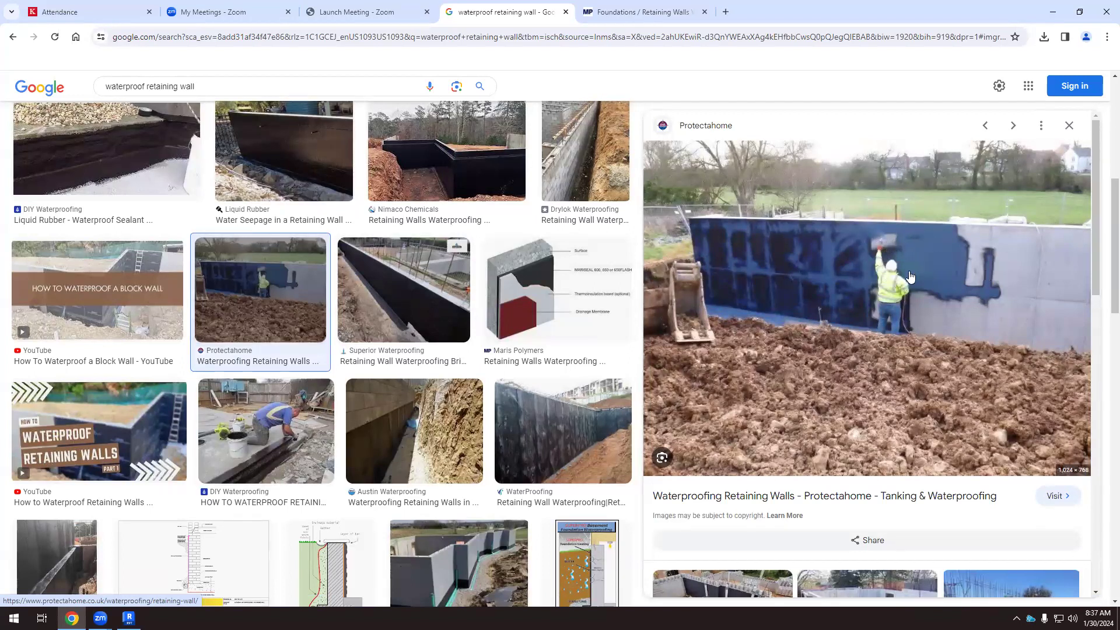
scroll(873, 306, down, 3)
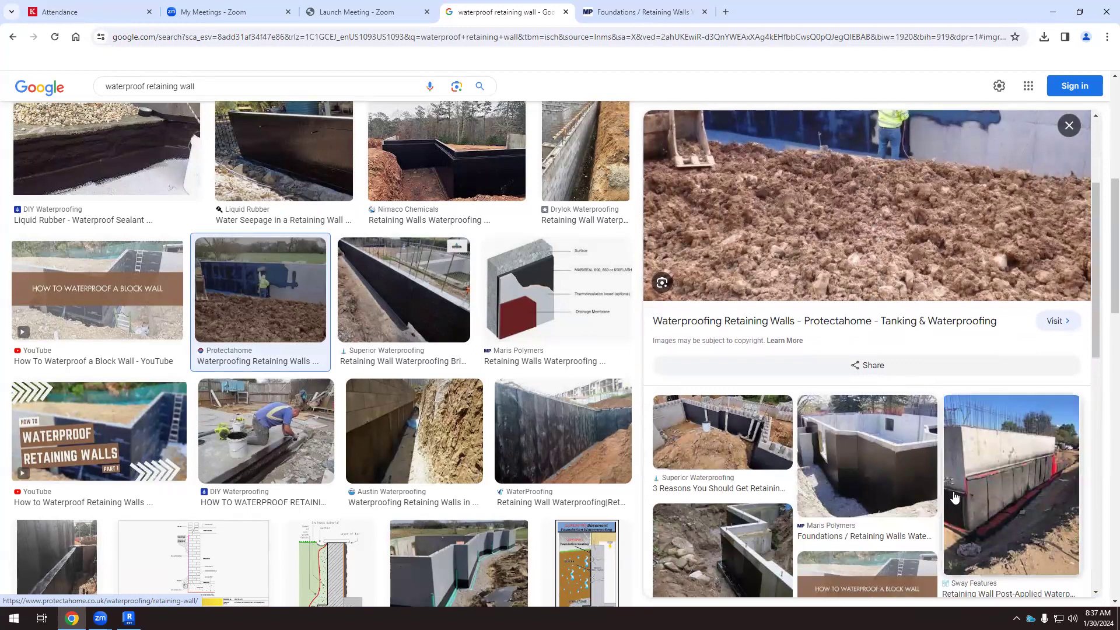
scroll(761, 438, down, 2)
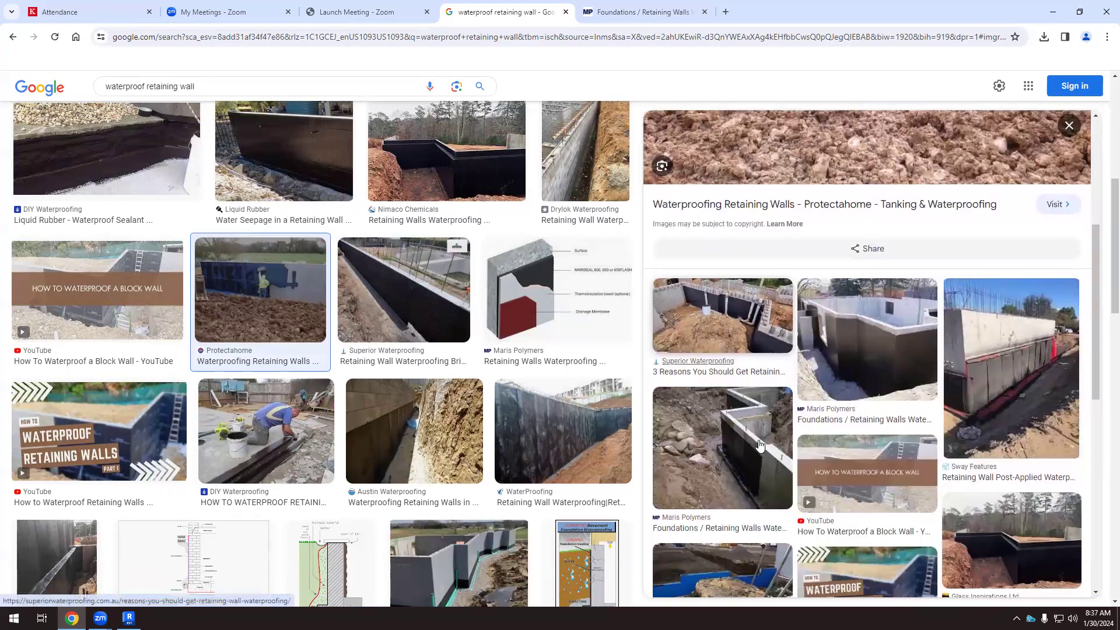
scroll(749, 472, down, 3)
scroll(994, 397, down, 2)
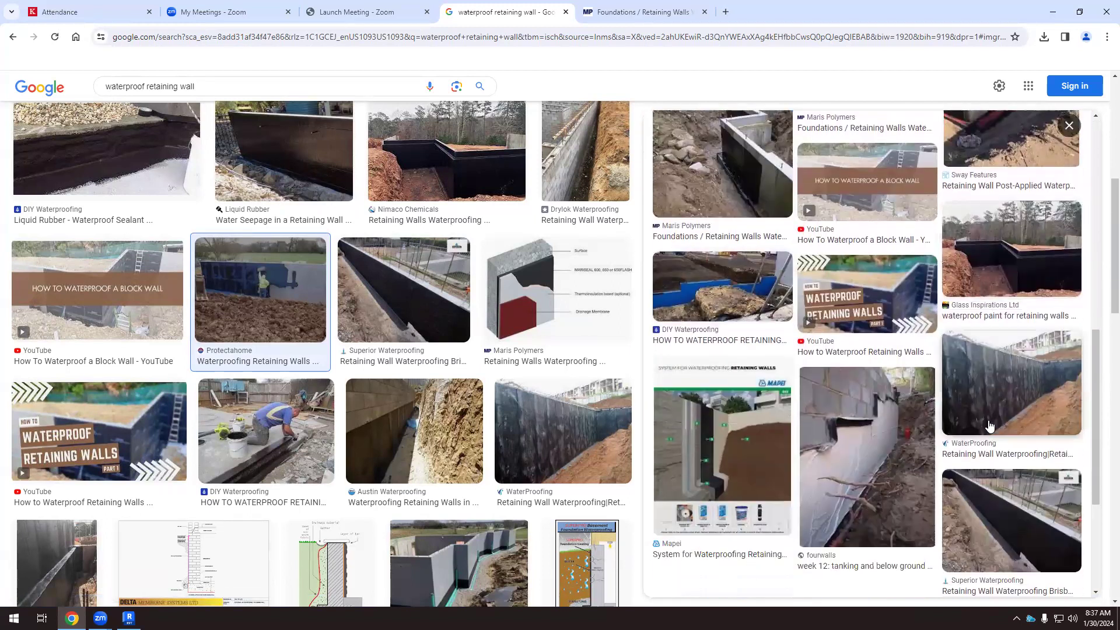
scroll(295, 487, down, 4)
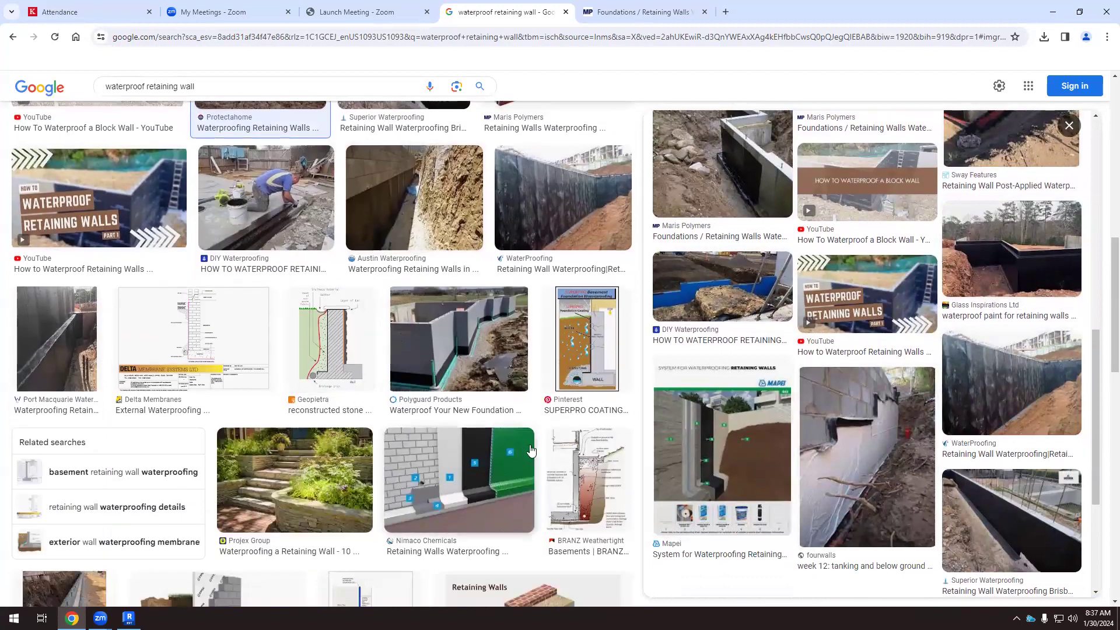
Preview the BRANZ Weathertight basement section, the Nimaco Chemicals wall layers and the Permagard external waterproofing illustration.
click(565, 462)
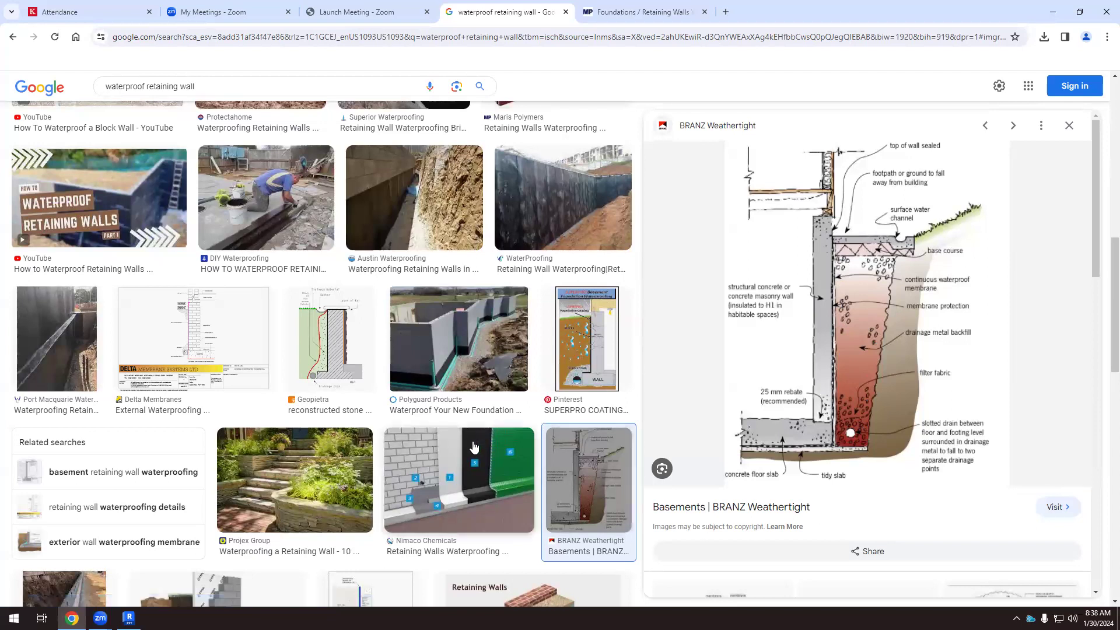
click(470, 475)
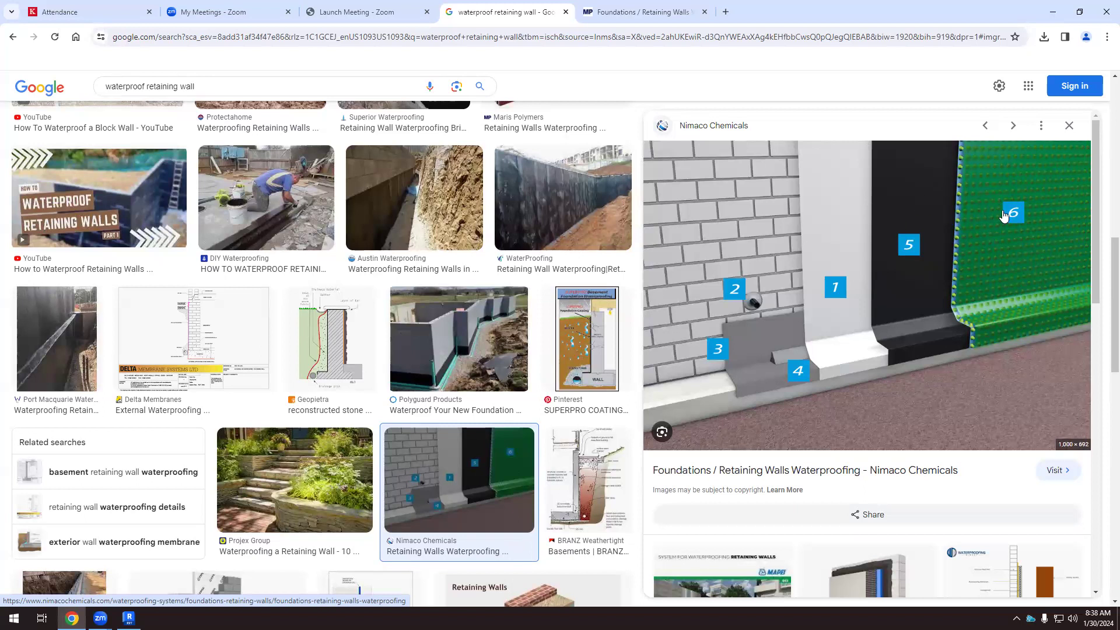
scroll(996, 227, down, 5)
click(899, 403)
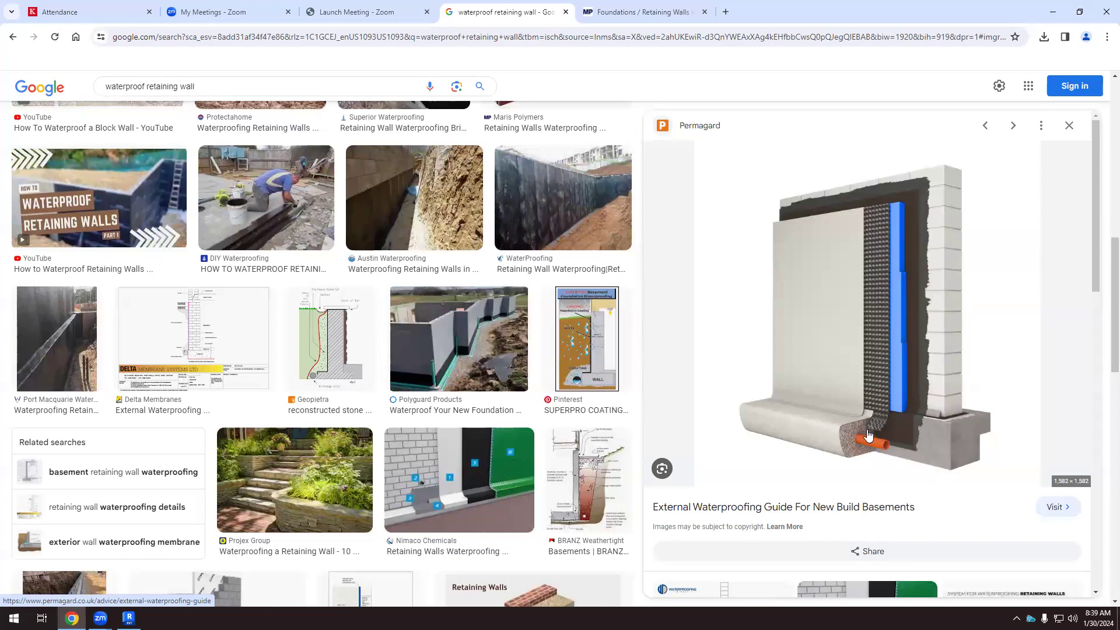
Browse further through the image results, previewing the Contractor Talk garden retaining wall and the Qld Waterproofers picture with its related images.
scroll(302, 535, down, 3)
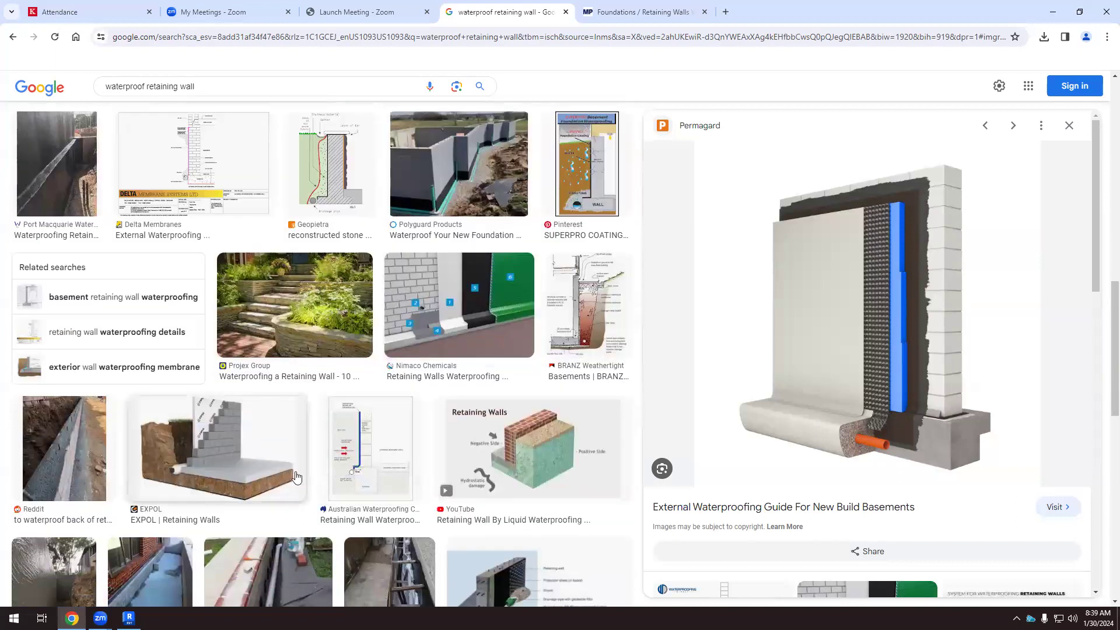
scroll(393, 573, down, 3)
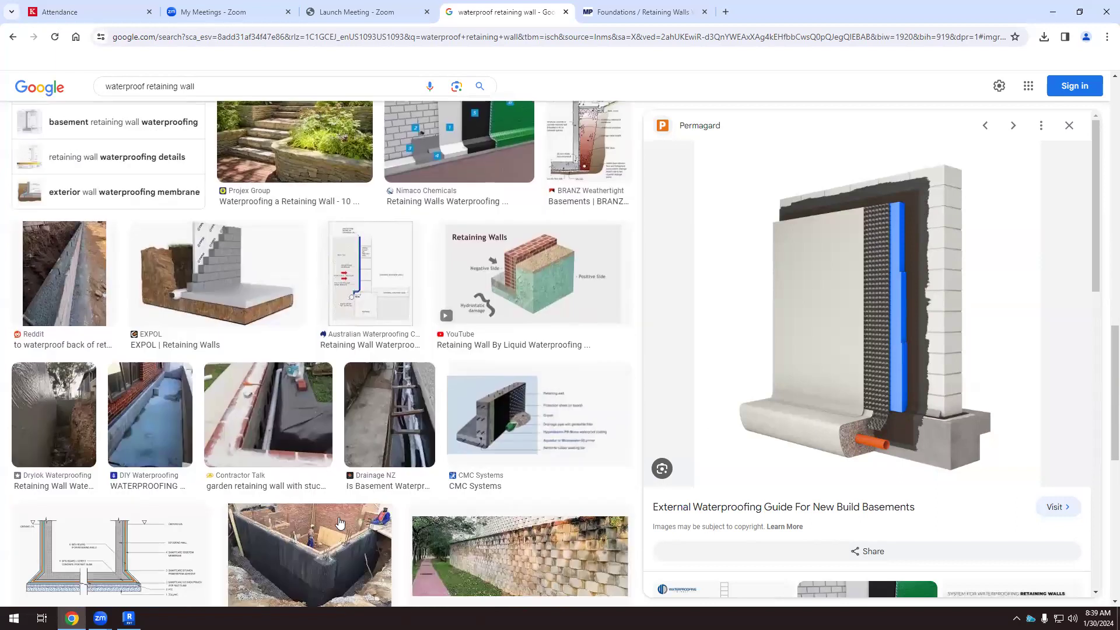
click(274, 432)
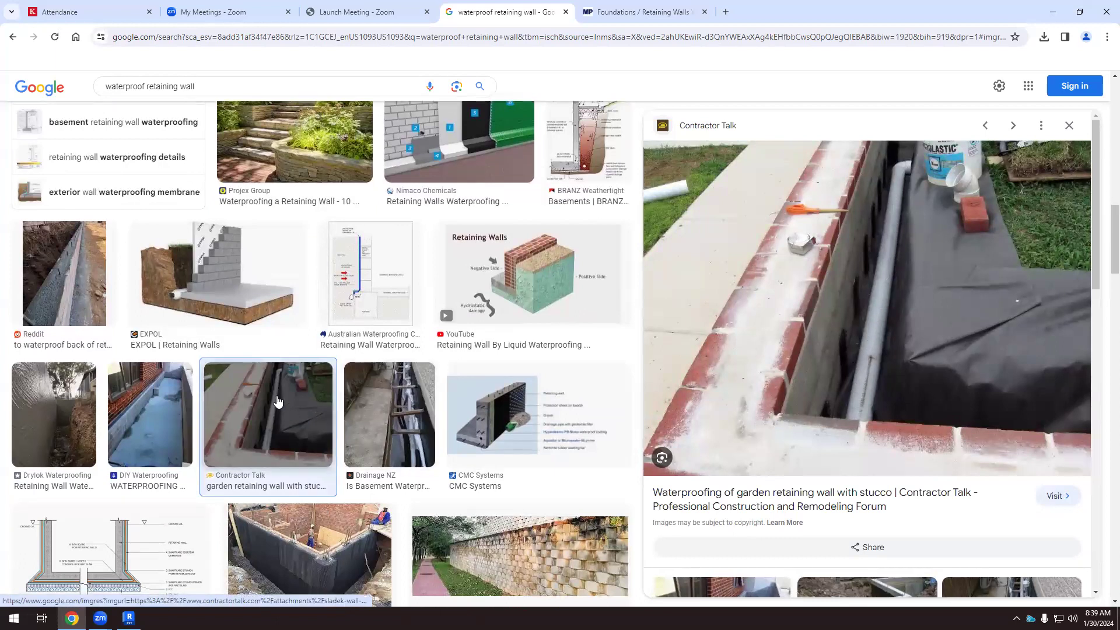
scroll(295, 429, down, 1)
scroll(295, 429, down, 2)
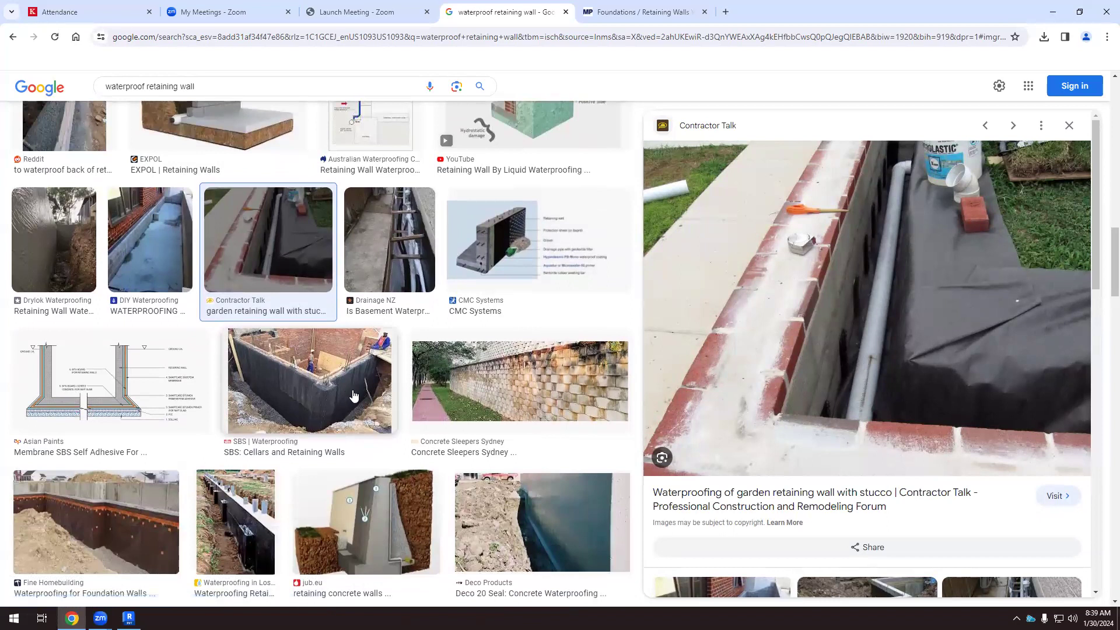
scroll(509, 527, down, 3)
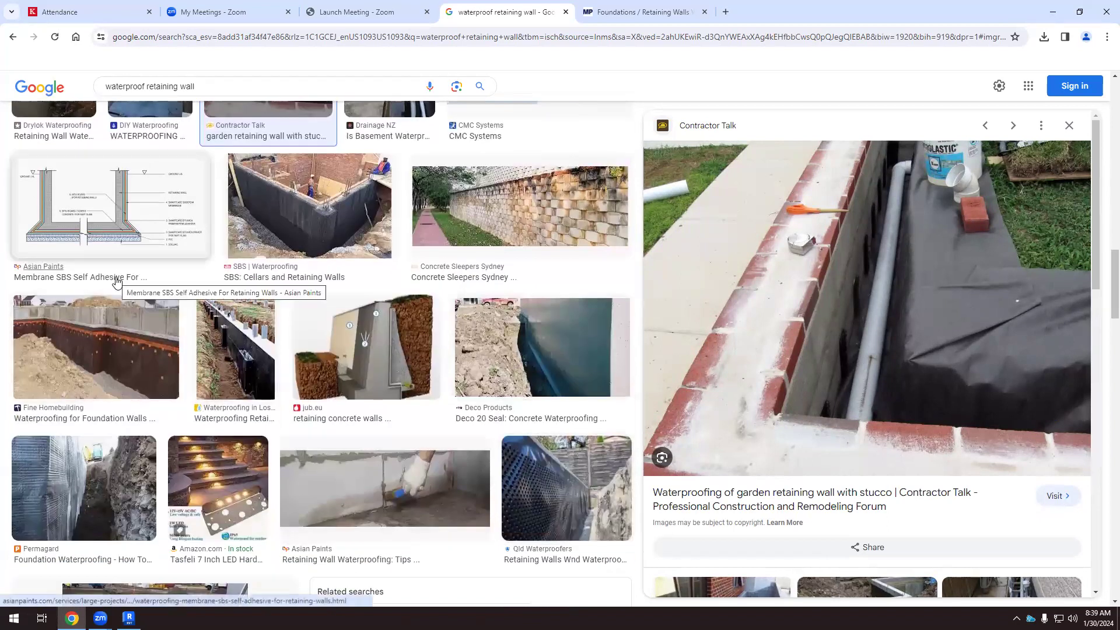
scroll(571, 408, down, 2)
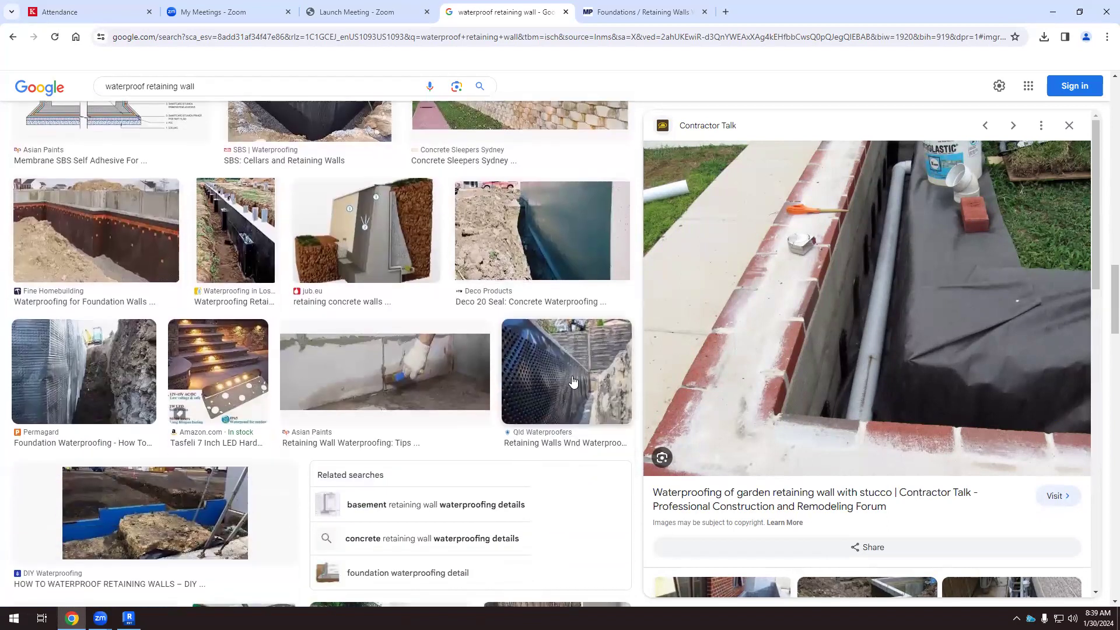
click(573, 384)
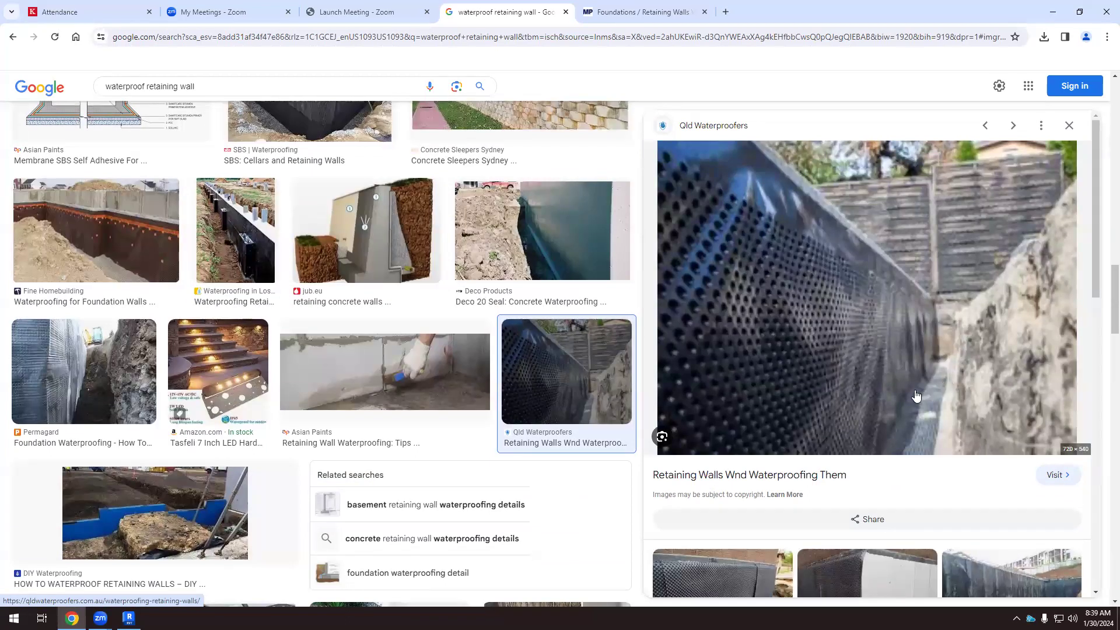
scroll(778, 309, down, 4)
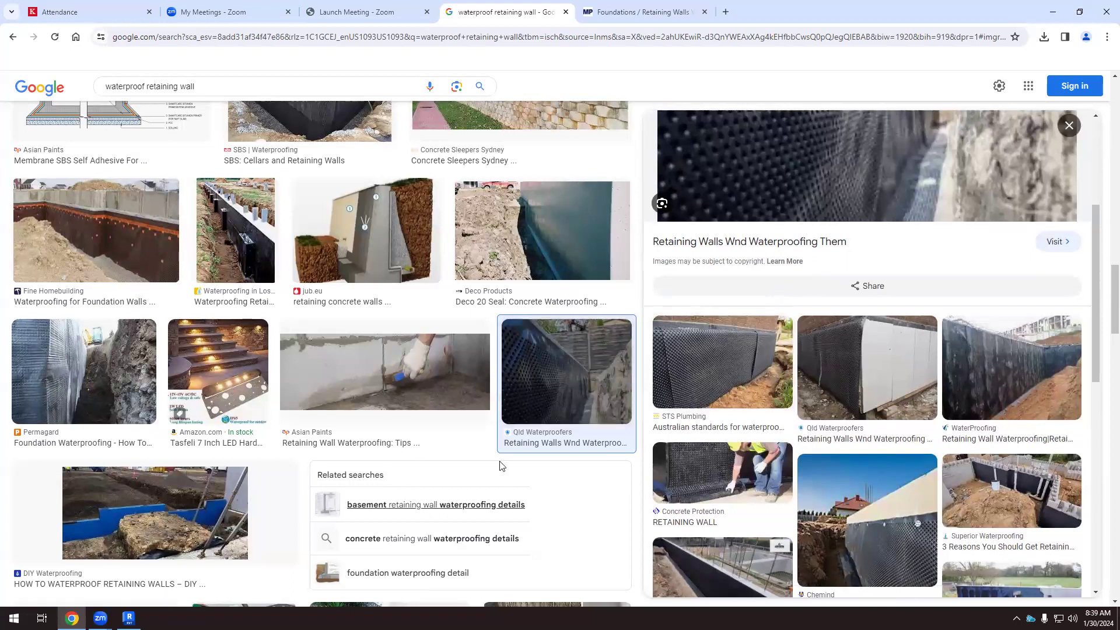
Switch to Revit, inspect the end of the foundation wall and its footing, and start a new in-place model component.
click(128, 618)
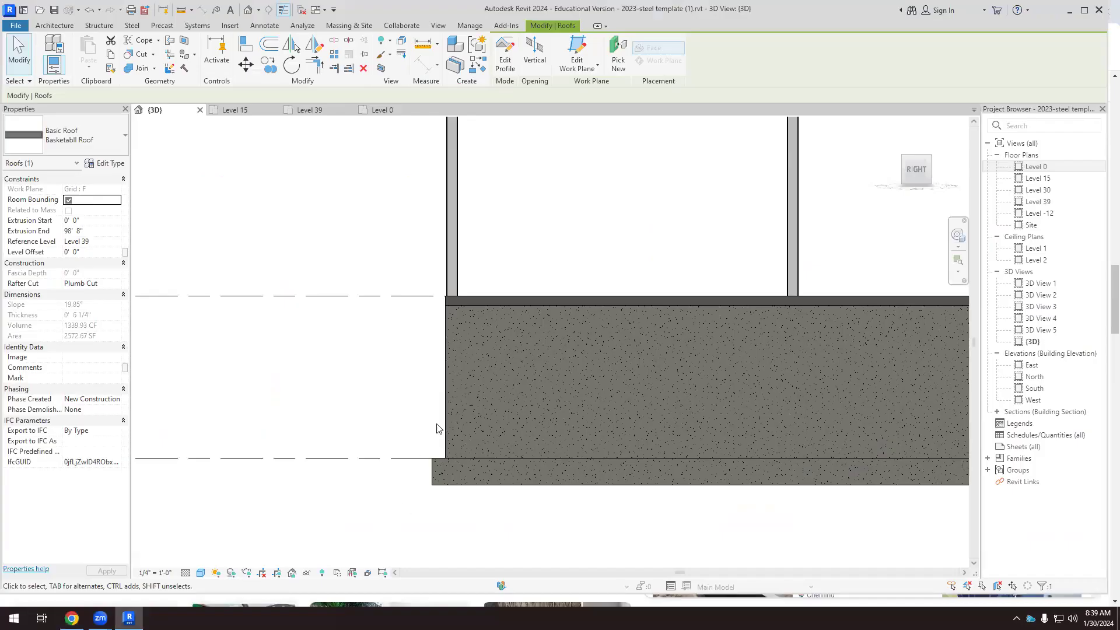
scroll(420, 370, up, 2)
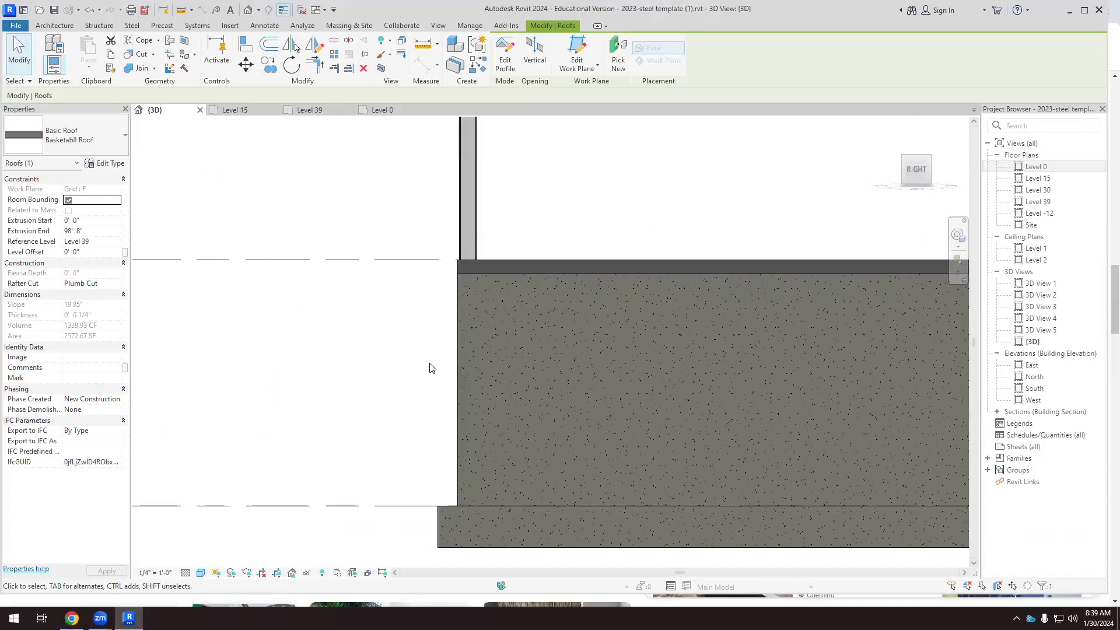
scroll(436, 461, up, 3)
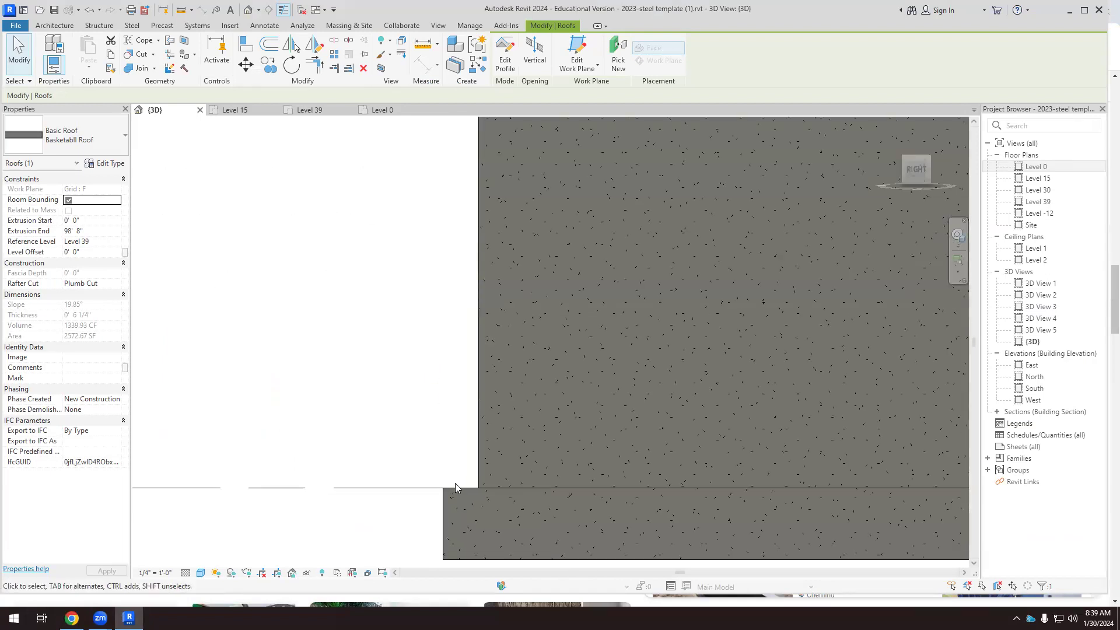
scroll(405, 442, down, 1)
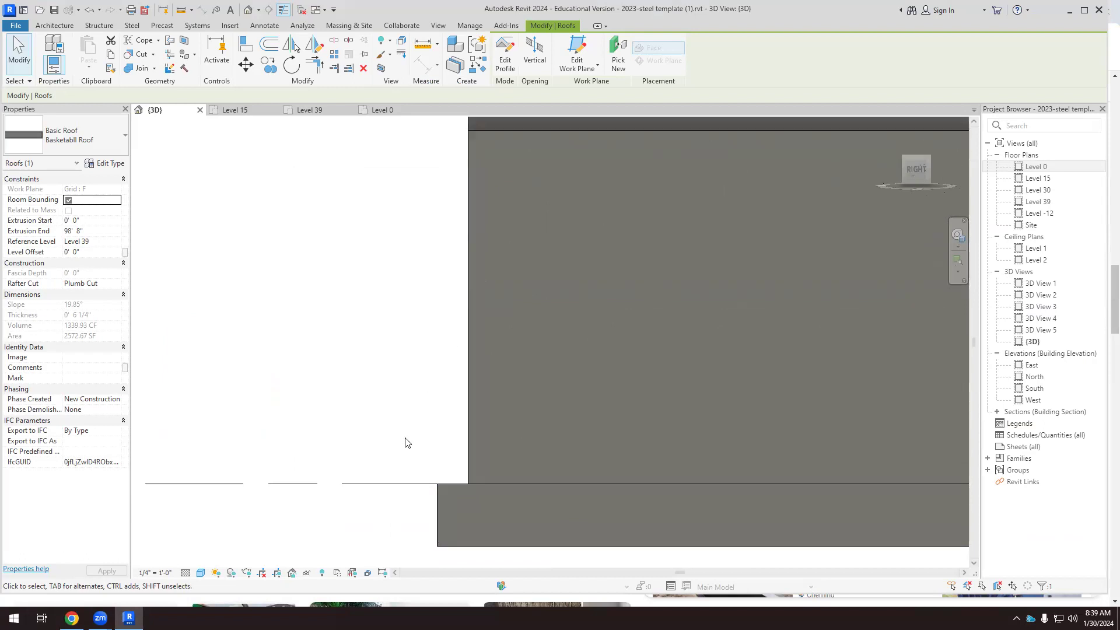
scroll(373, 292, down, 1)
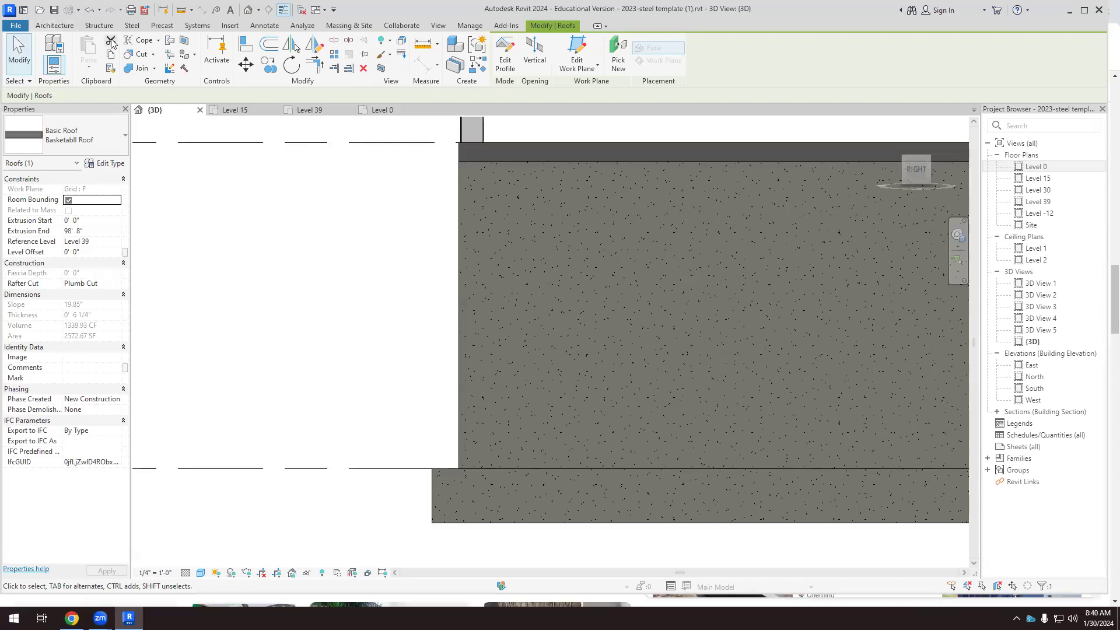
click(55, 26)
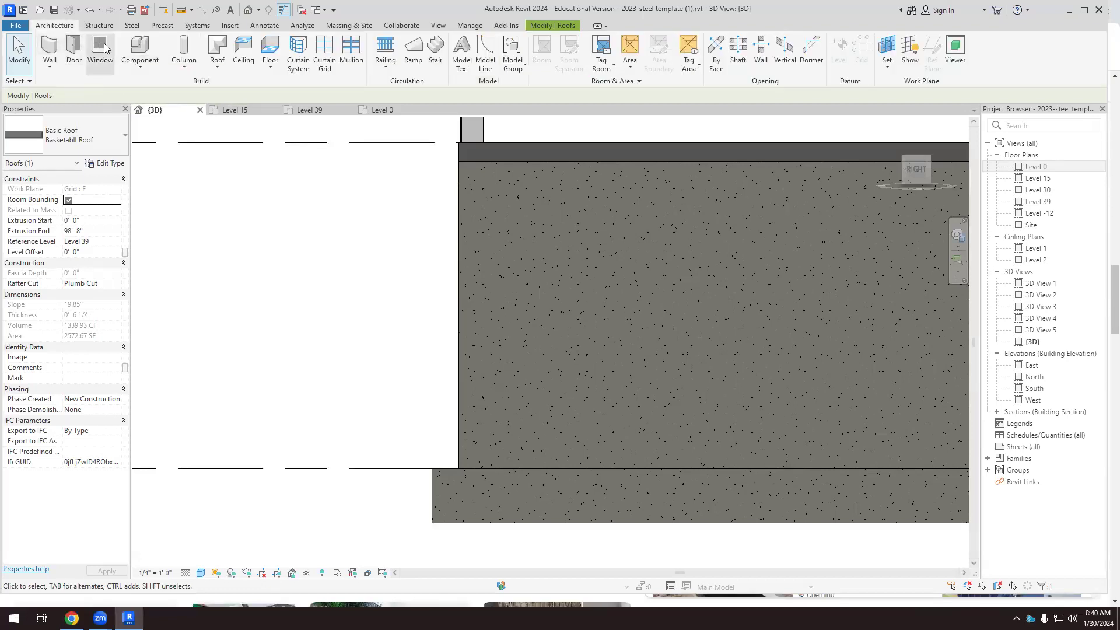
click(140, 65)
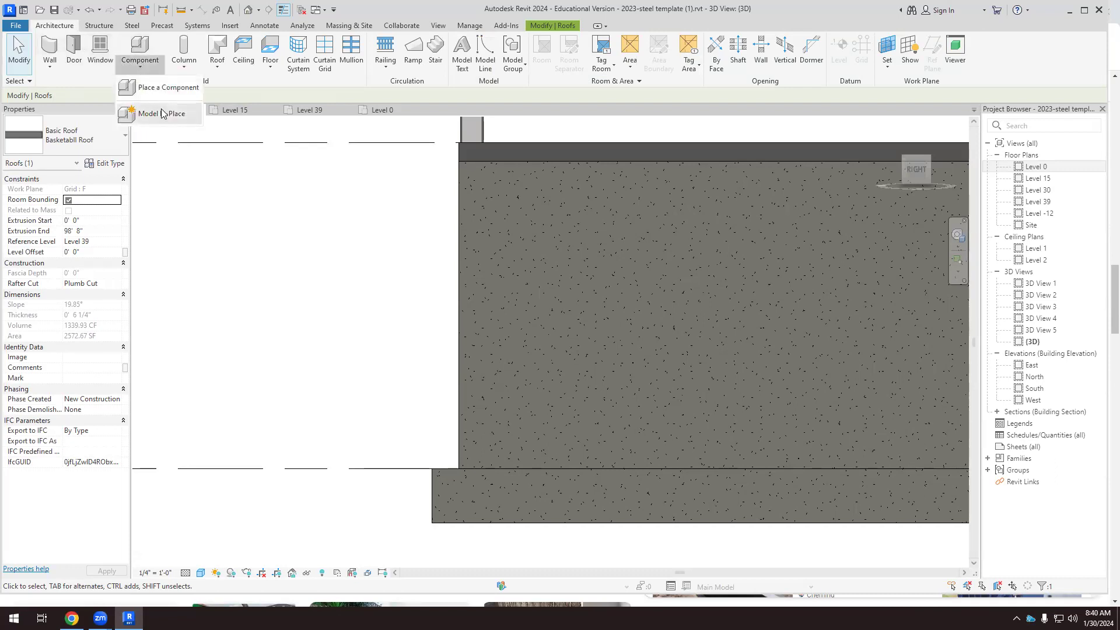
click(161, 113)
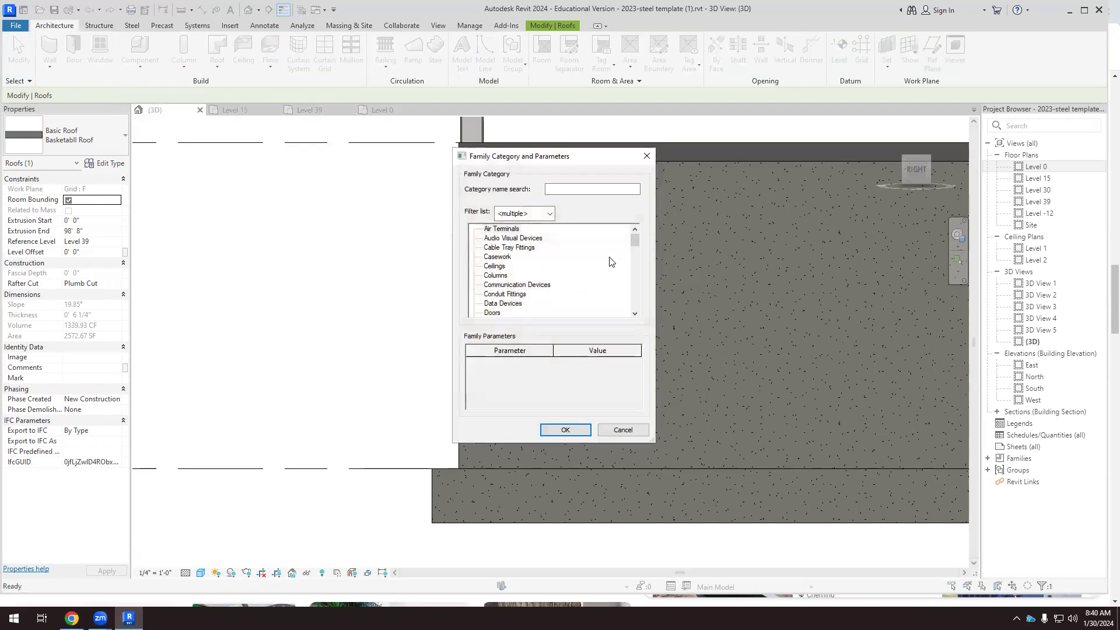
Assign the Specialty Equipment category to the in-place family and accept the suggested name.
drag(636, 241, 629, 280)
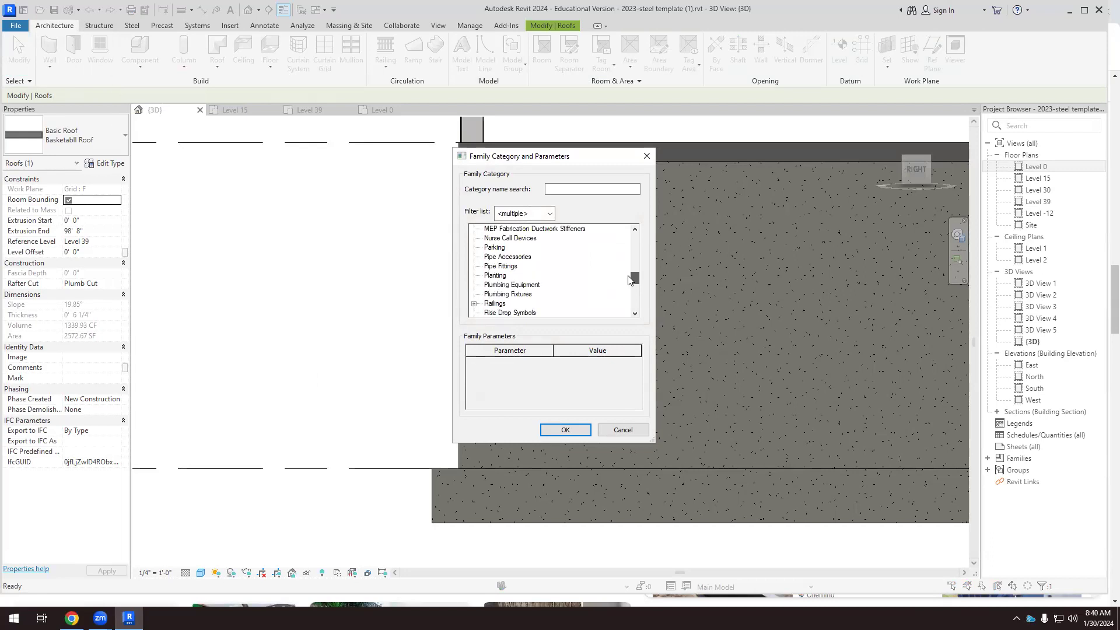
click(515, 295)
mouse_move(636, 283)
mouse_down()
mouse_move(637, 228)
mouse_move(634, 317)
mouse_move(638, 289)
mouse_up()
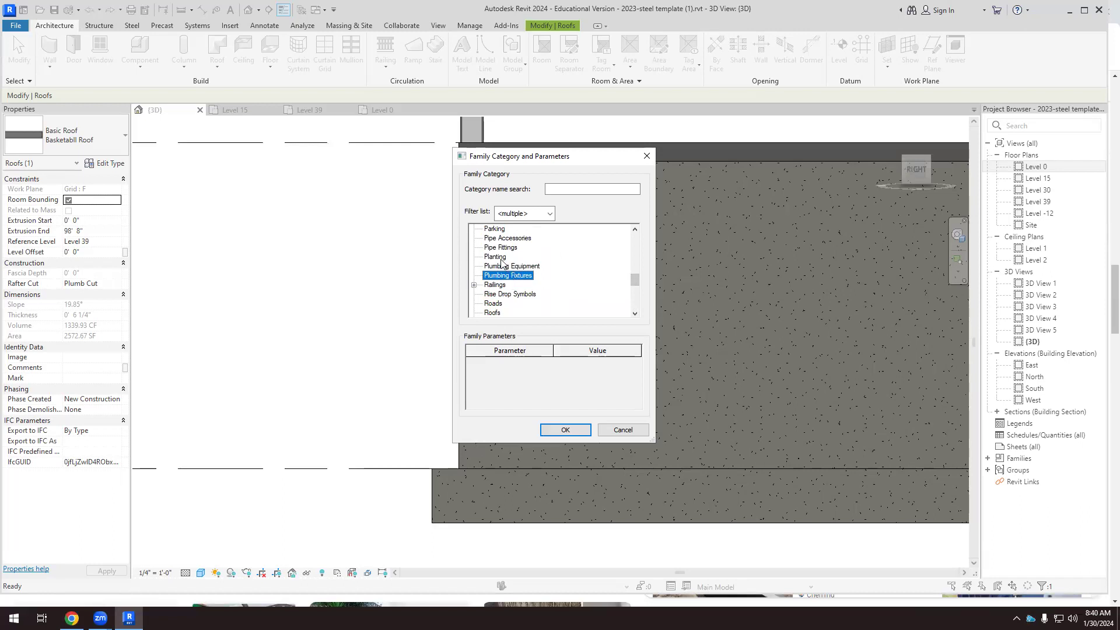
click(505, 268)
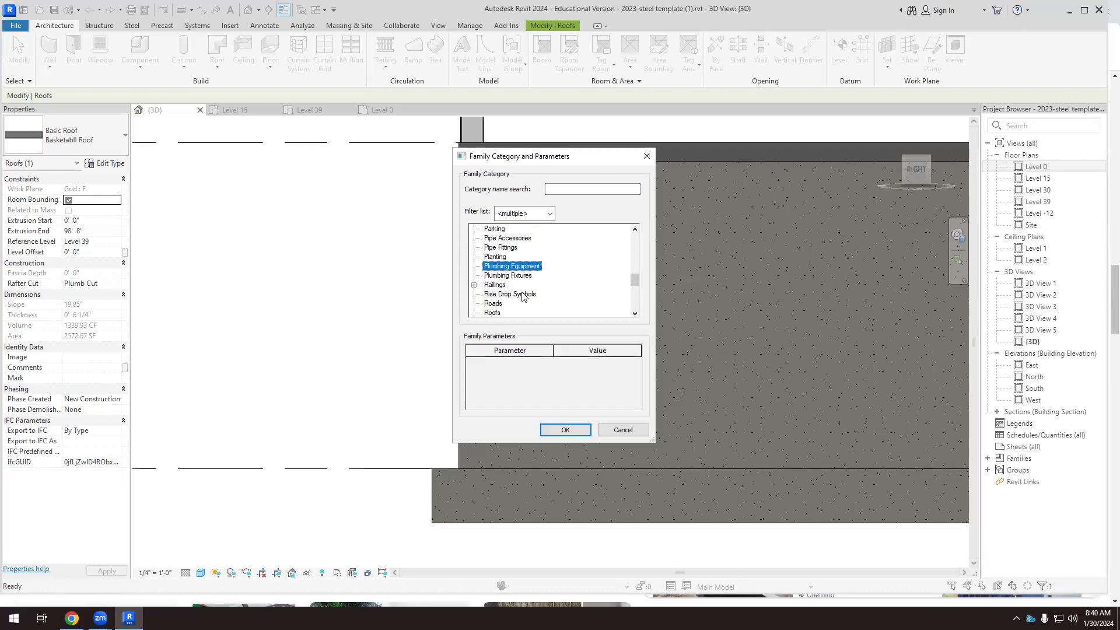
drag(636, 281, 623, 321)
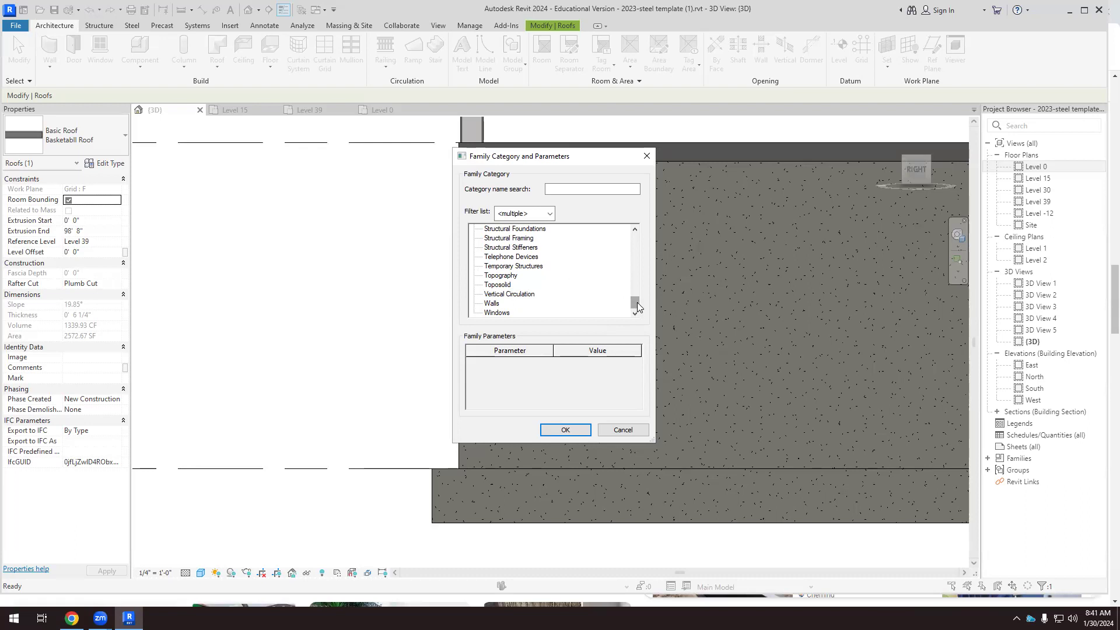
drag(641, 307, 637, 297)
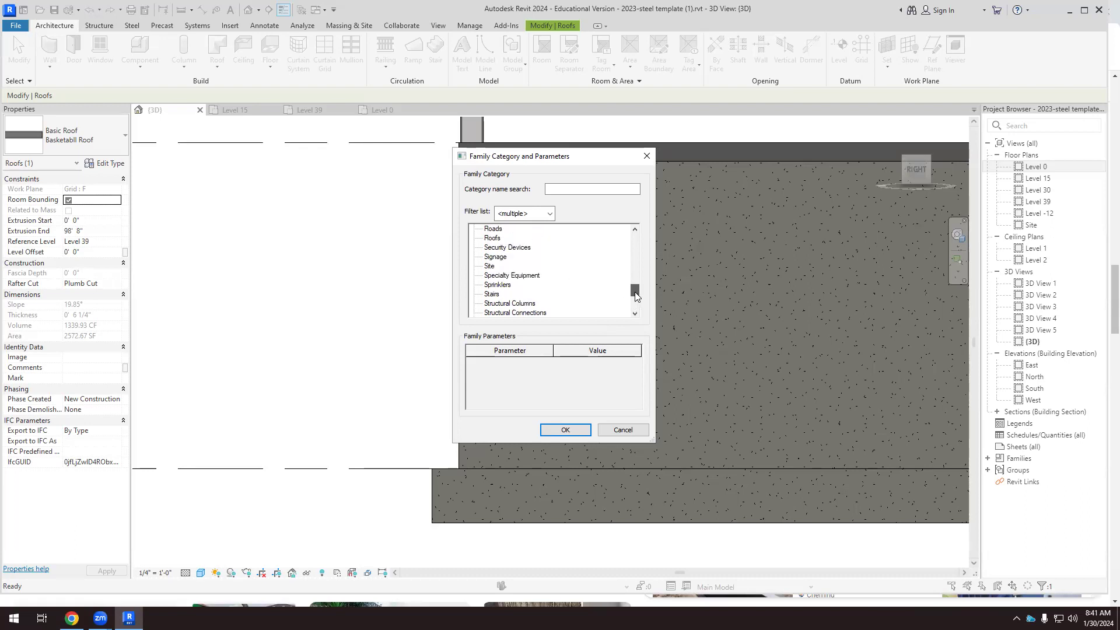
click(521, 276)
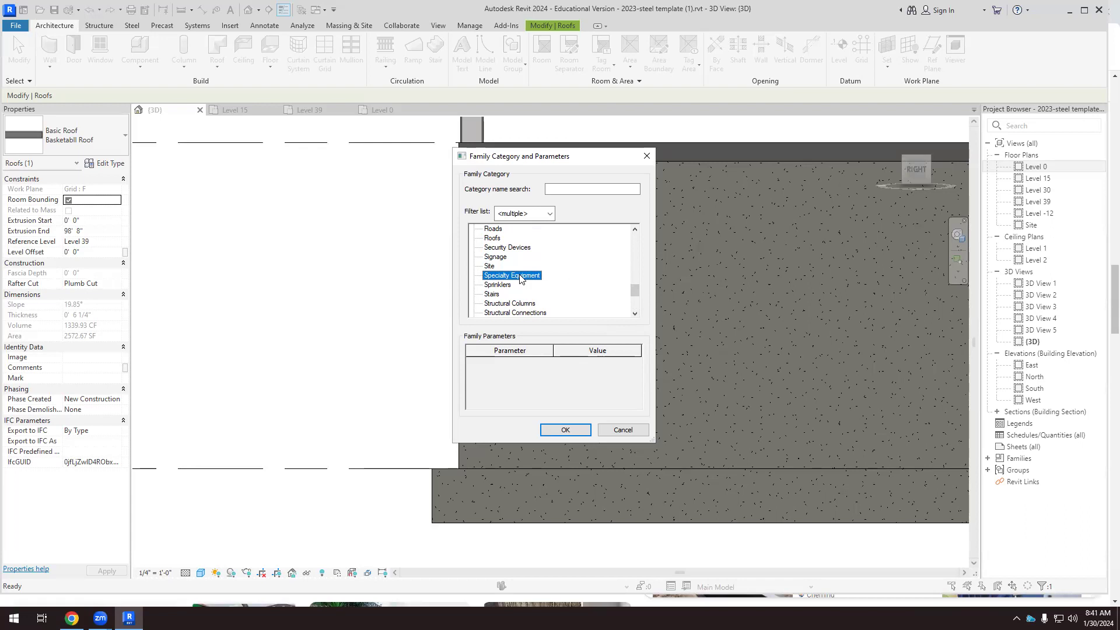
click(565, 429)
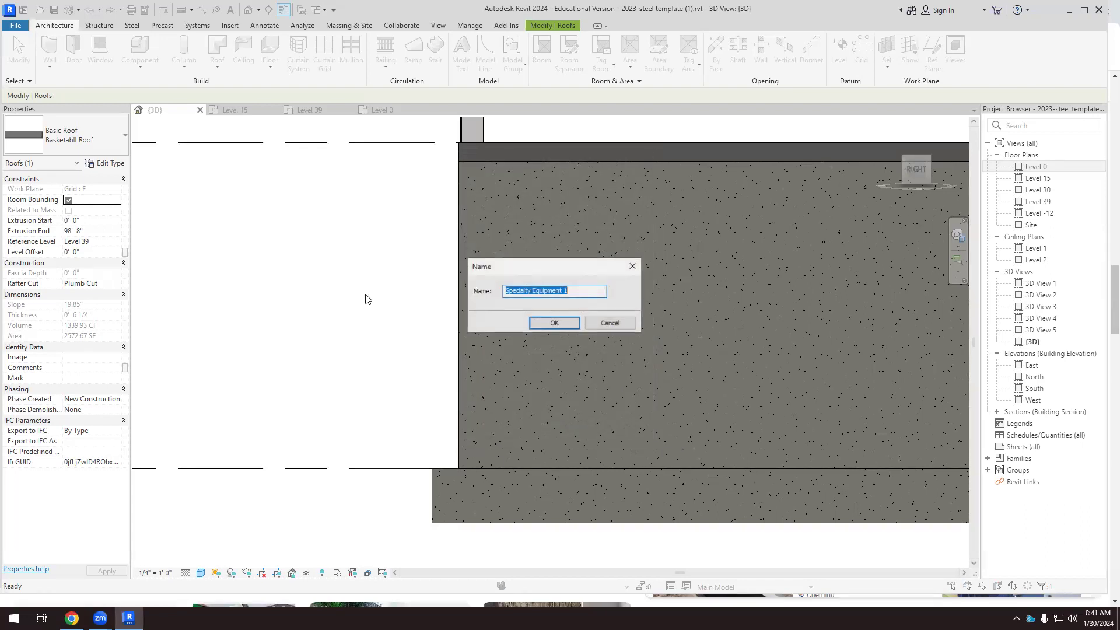
click(556, 325)
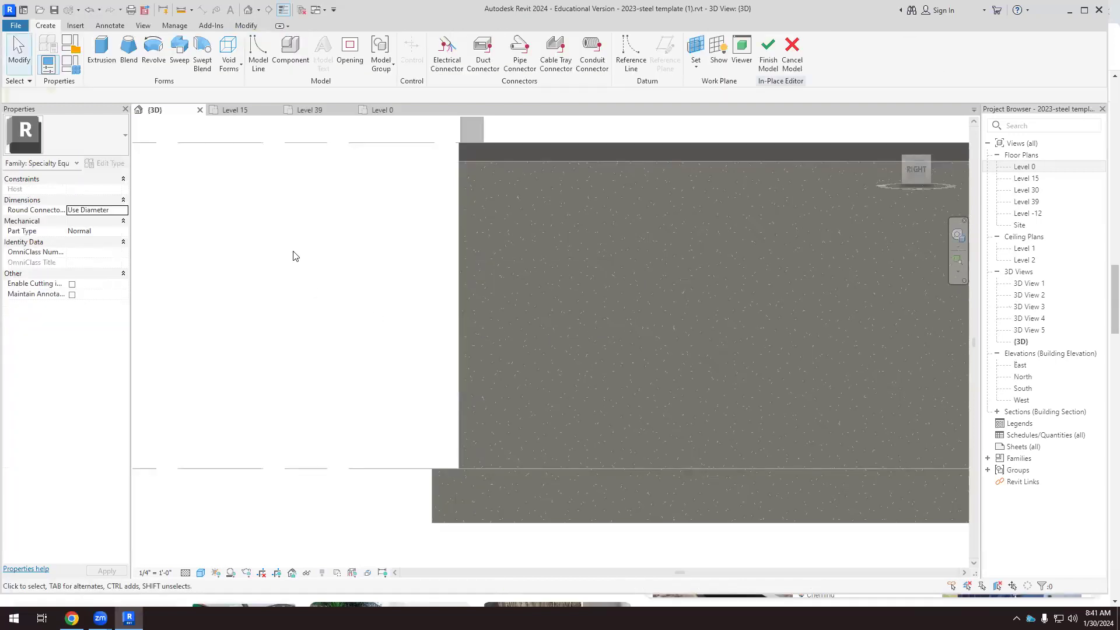
Start a solid extrusion and set its work plane to Grid : 3.
click(102, 51)
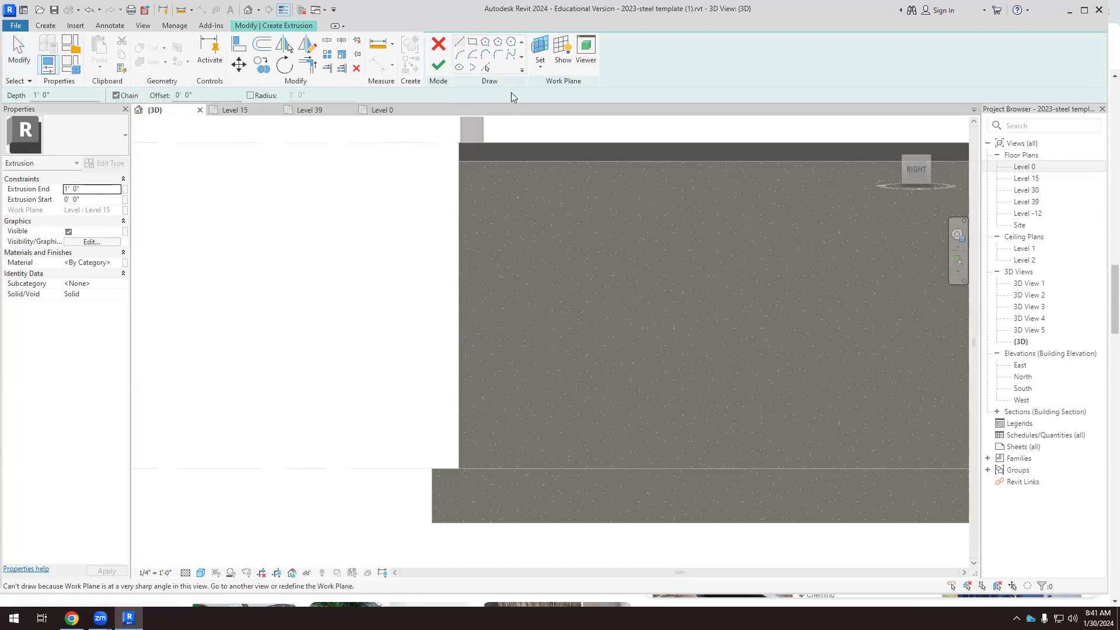
click(546, 70)
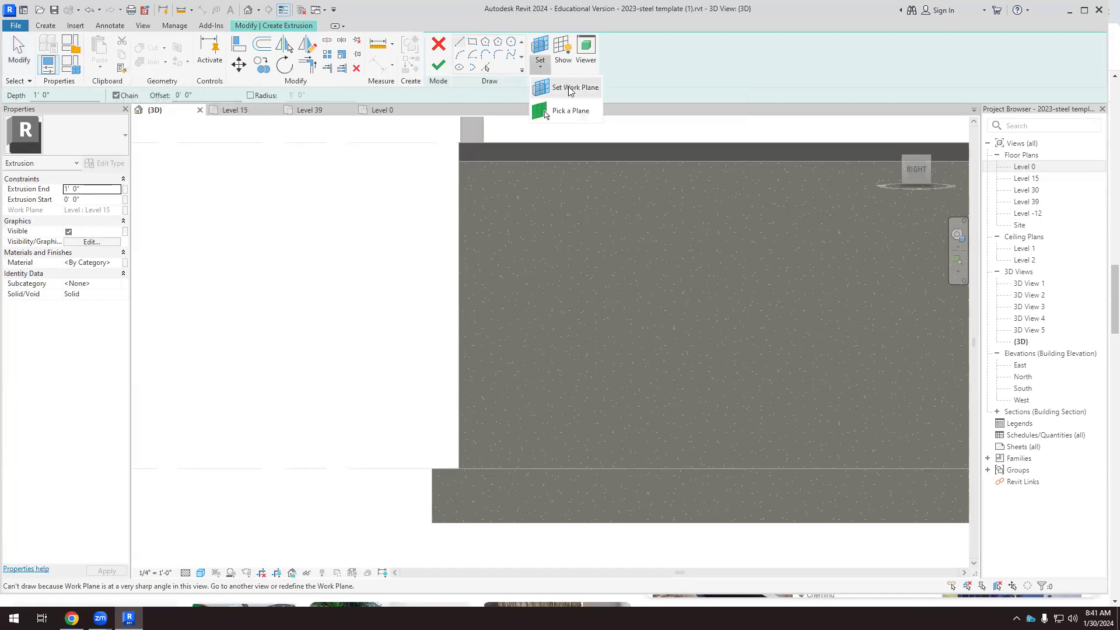
click(569, 88)
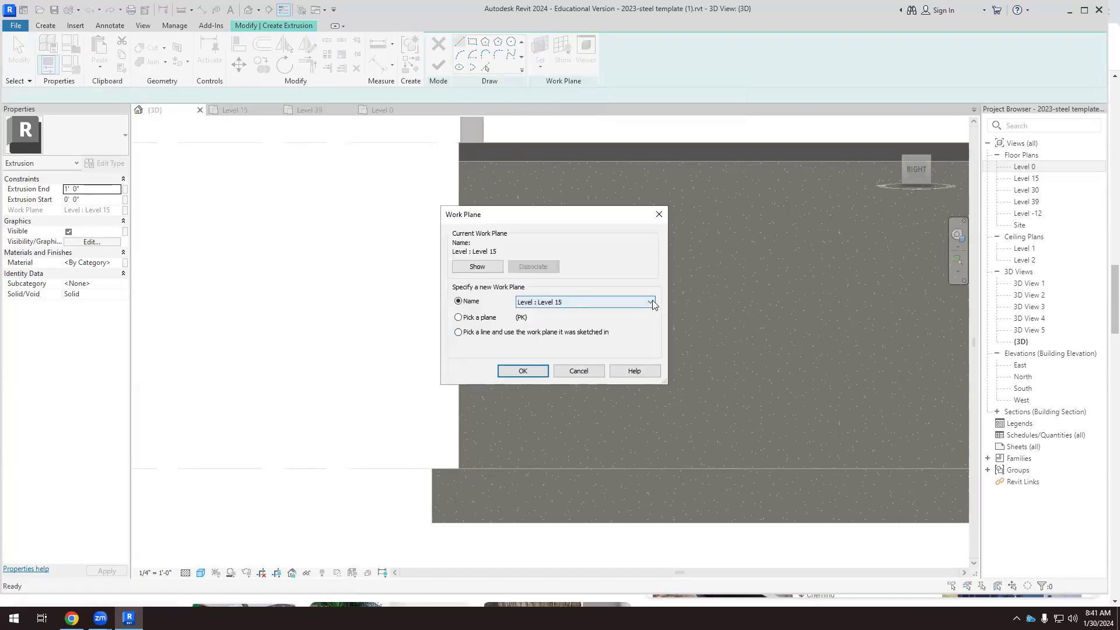
click(649, 302)
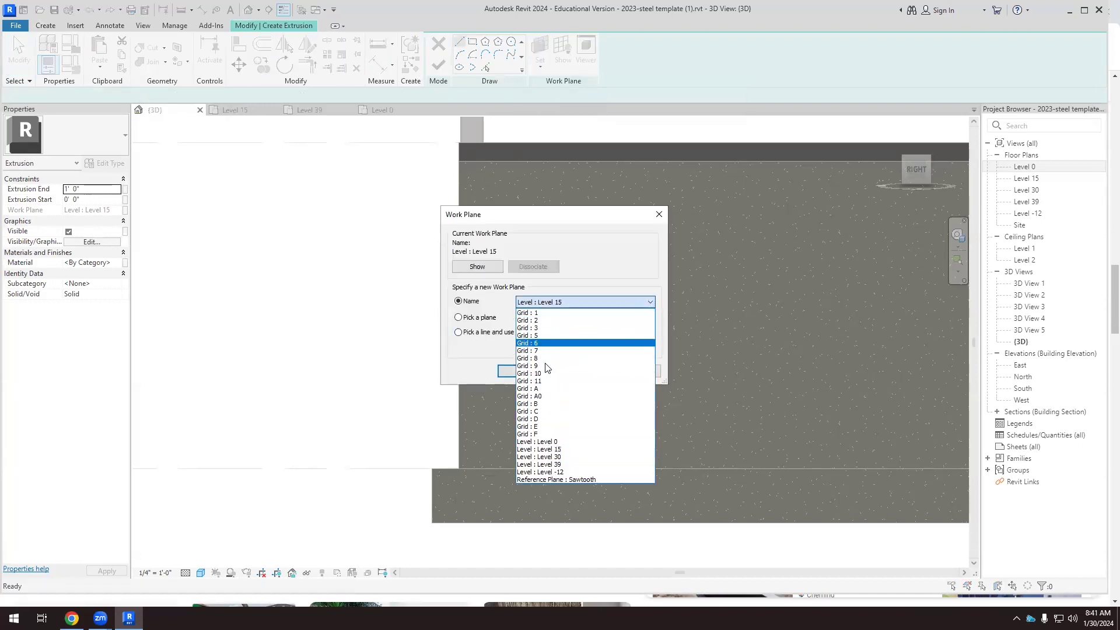
click(542, 328)
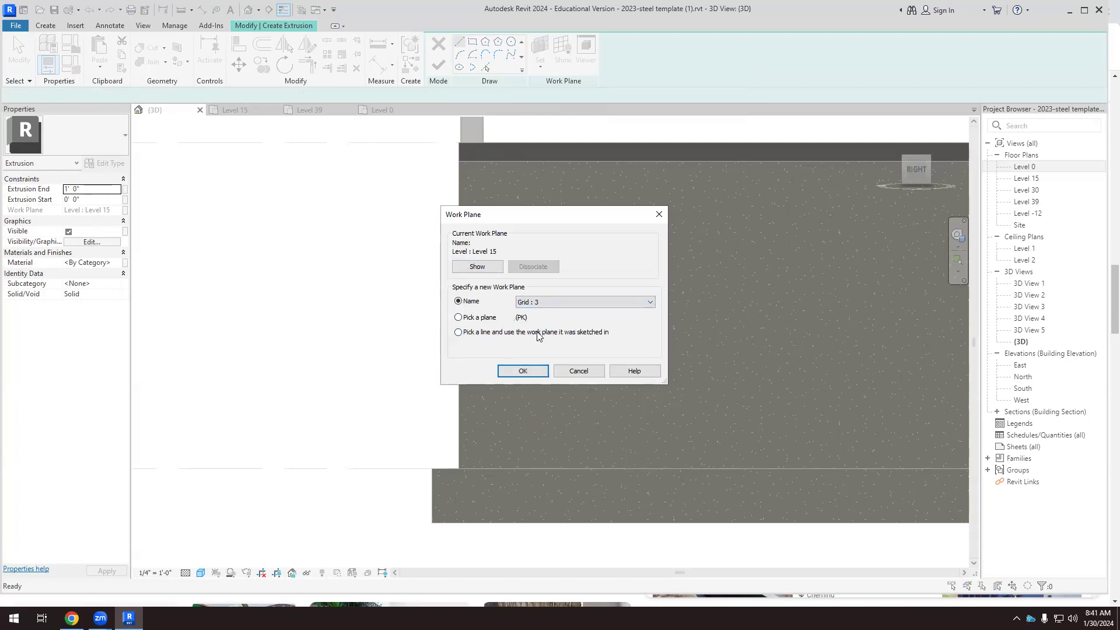
click(523, 371)
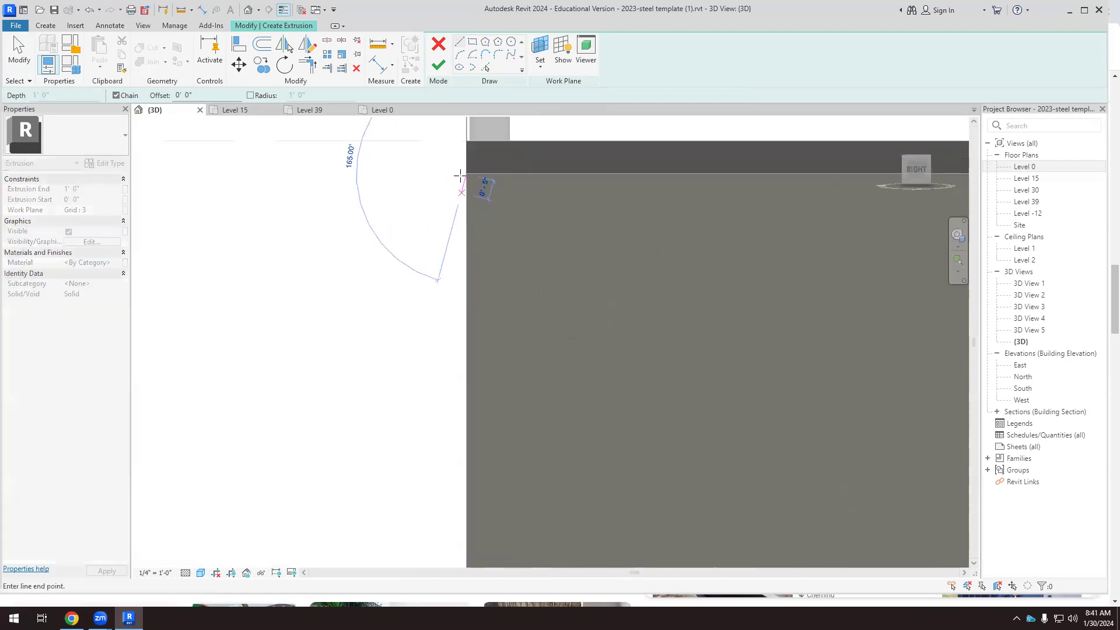
Sketch the inner profile lines down the wall face, across the footing ledge and down the footing's outer side.
scroll(459, 466, up, 2)
scroll(458, 471, up, 1)
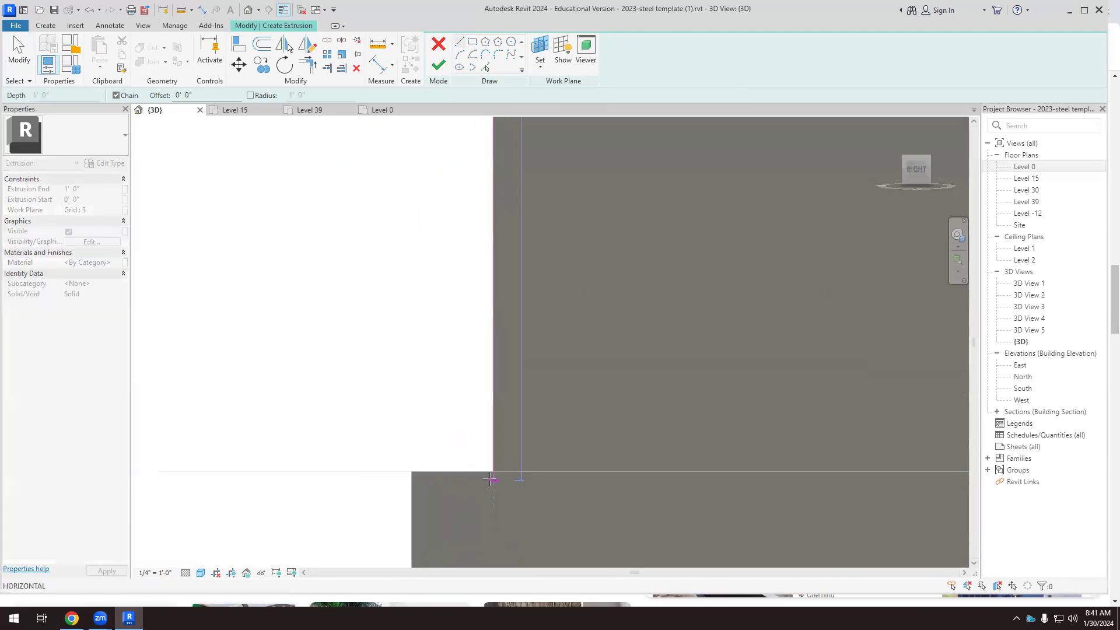
click(493, 472)
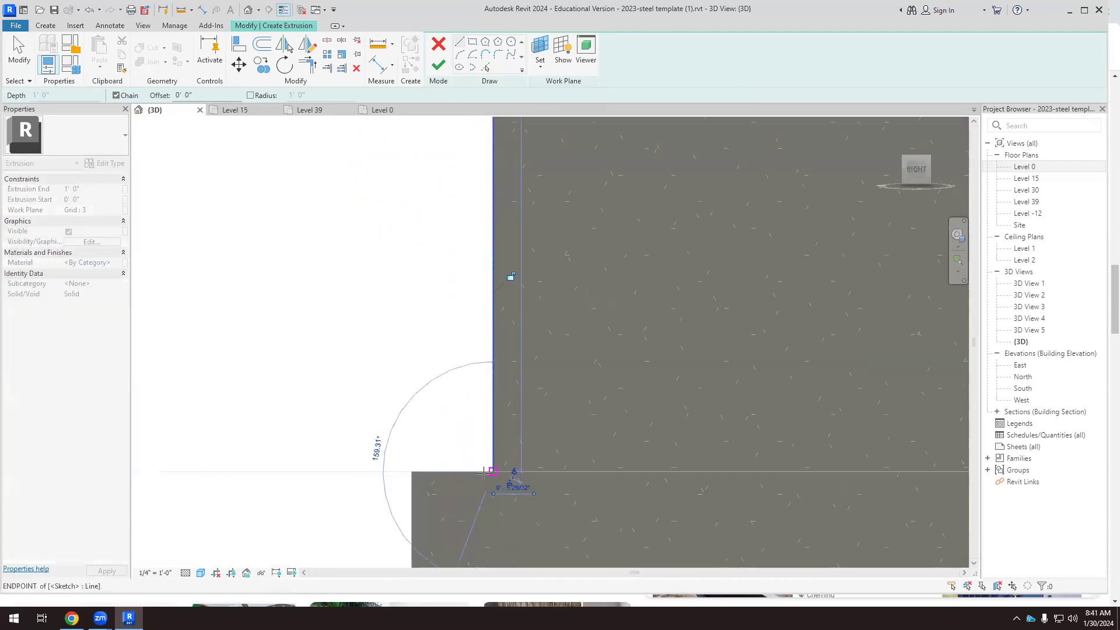
click(411, 471)
scroll(411, 471, down, 2)
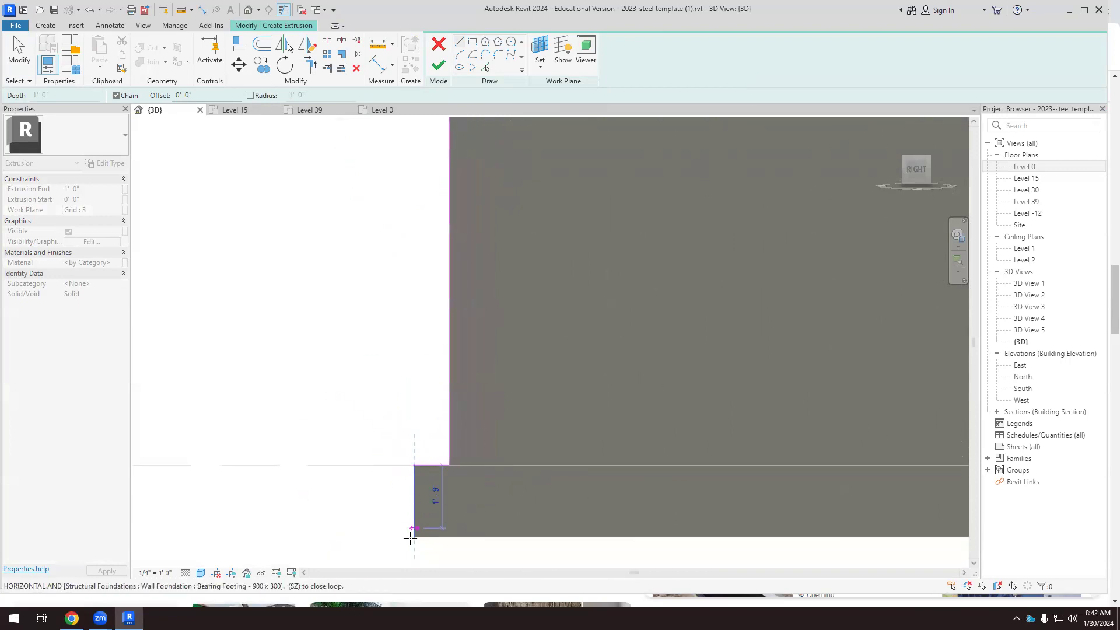
click(414, 537)
scroll(412, 540, up, 3)
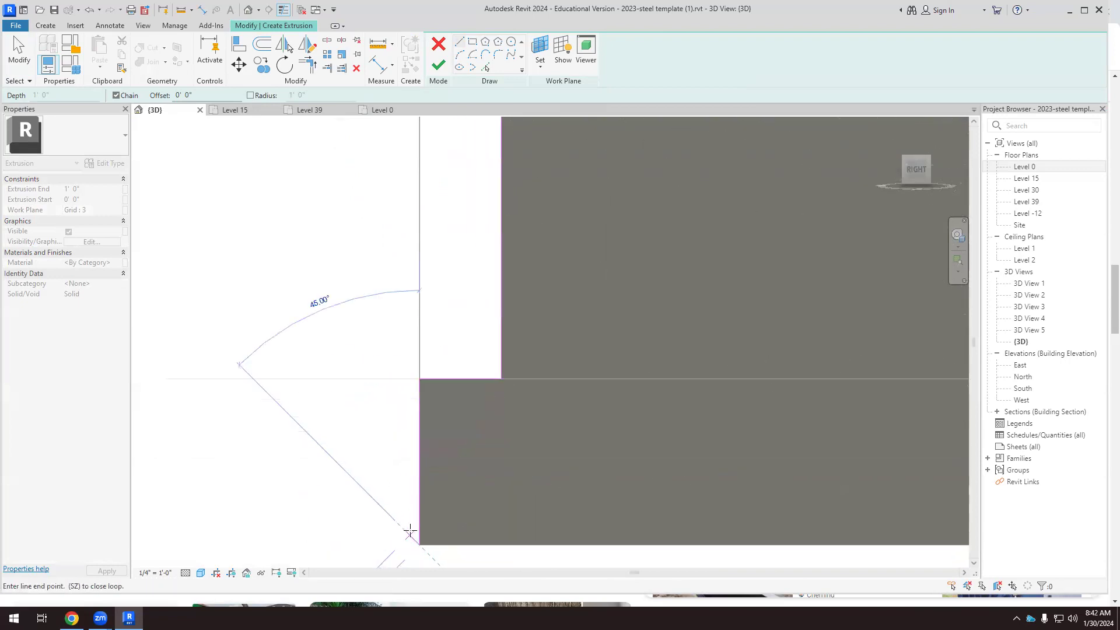
scroll(407, 544, up, 2)
scroll(412, 544, up, 2)
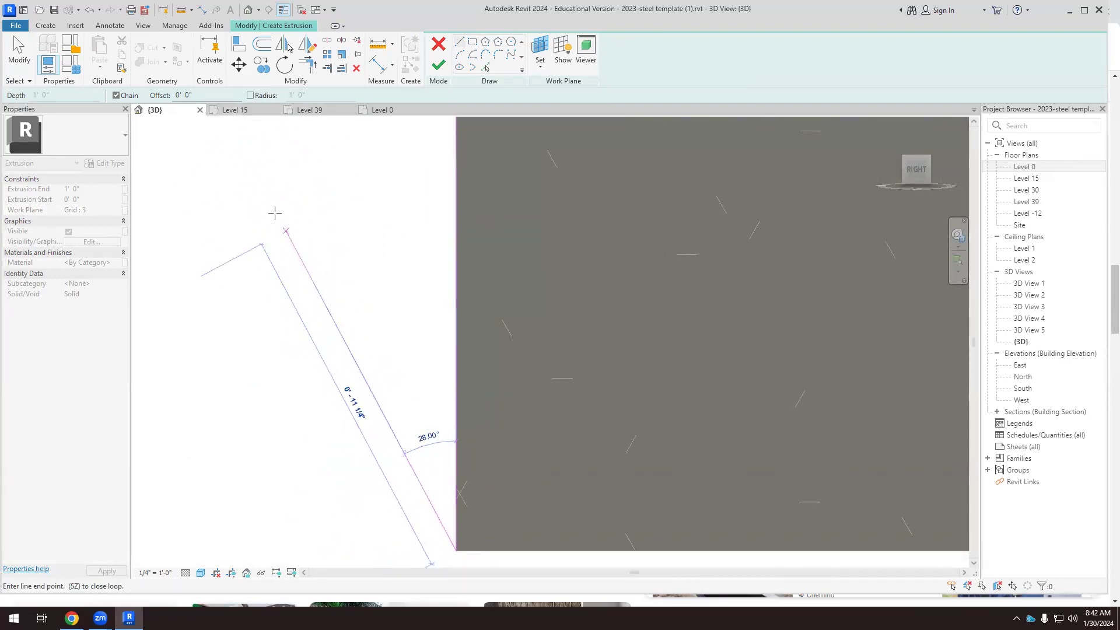
scroll(394, 296, down, 1)
scroll(373, 318, down, 1)
key(Escape)
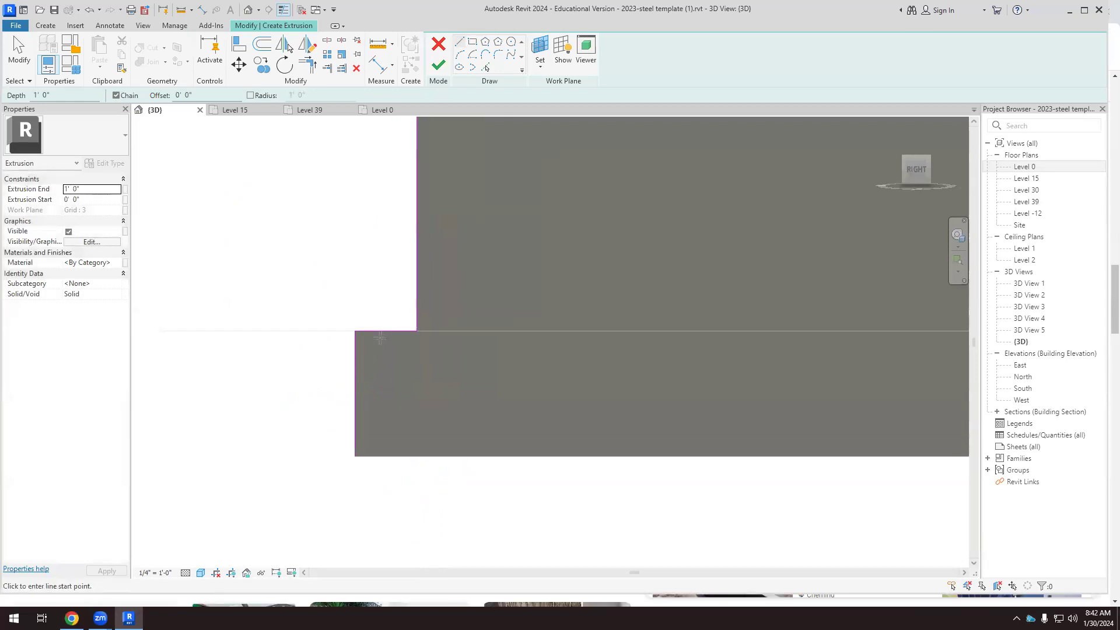
Offset copies of the profile lines outward from the wall and footing by 0' 0 1/8".
scroll(382, 333, up, 2)
scroll(381, 331, up, 1)
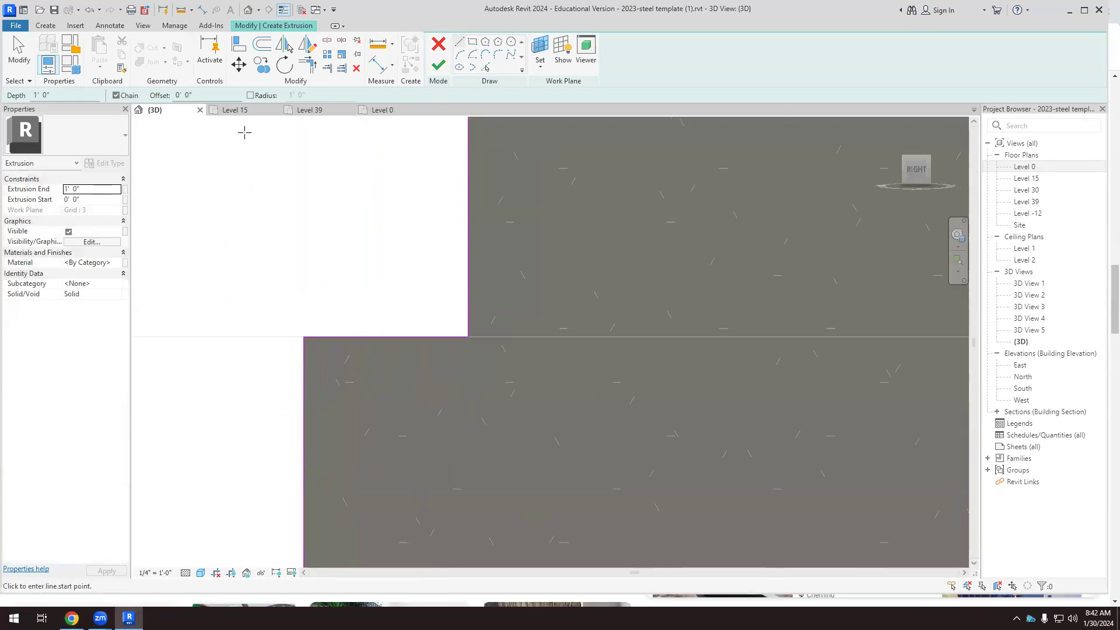
click(268, 48)
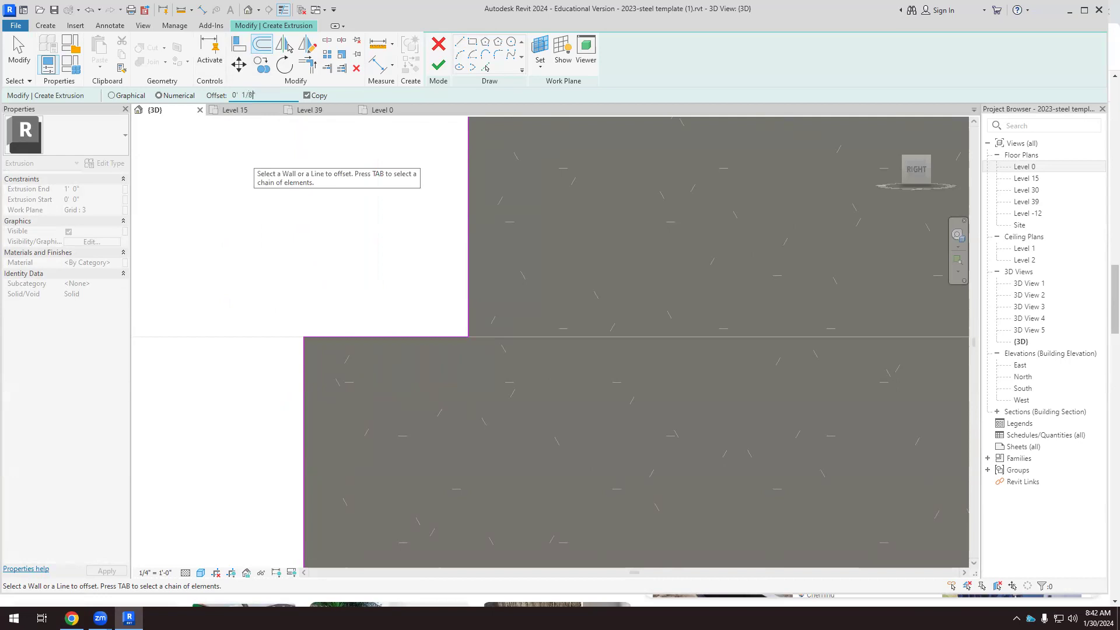
key(Return)
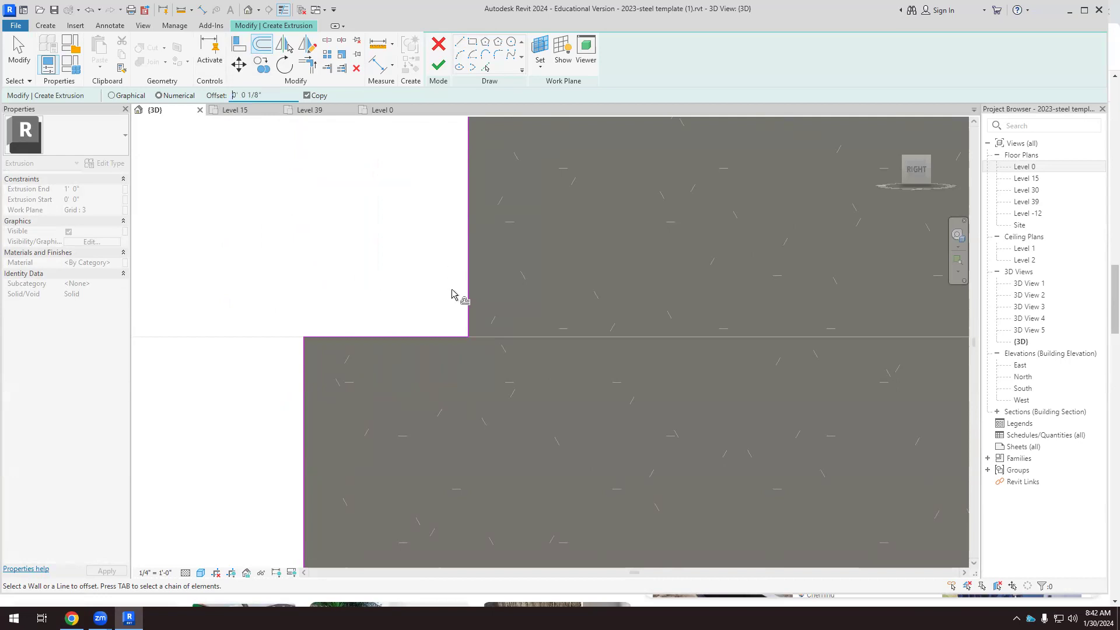
scroll(453, 293, up, 2)
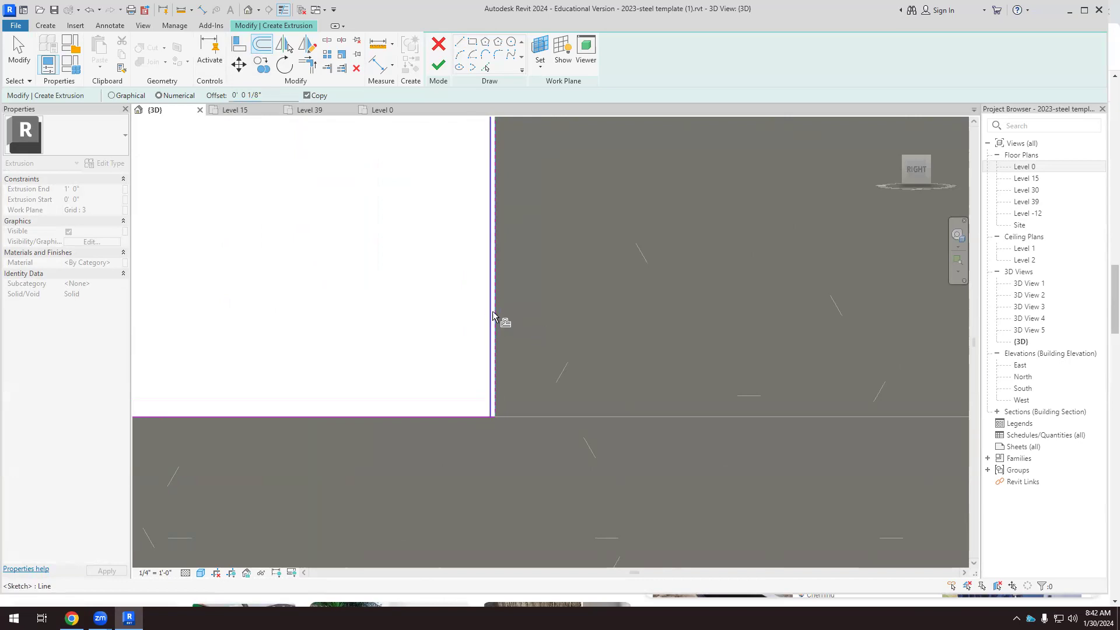
click(425, 415)
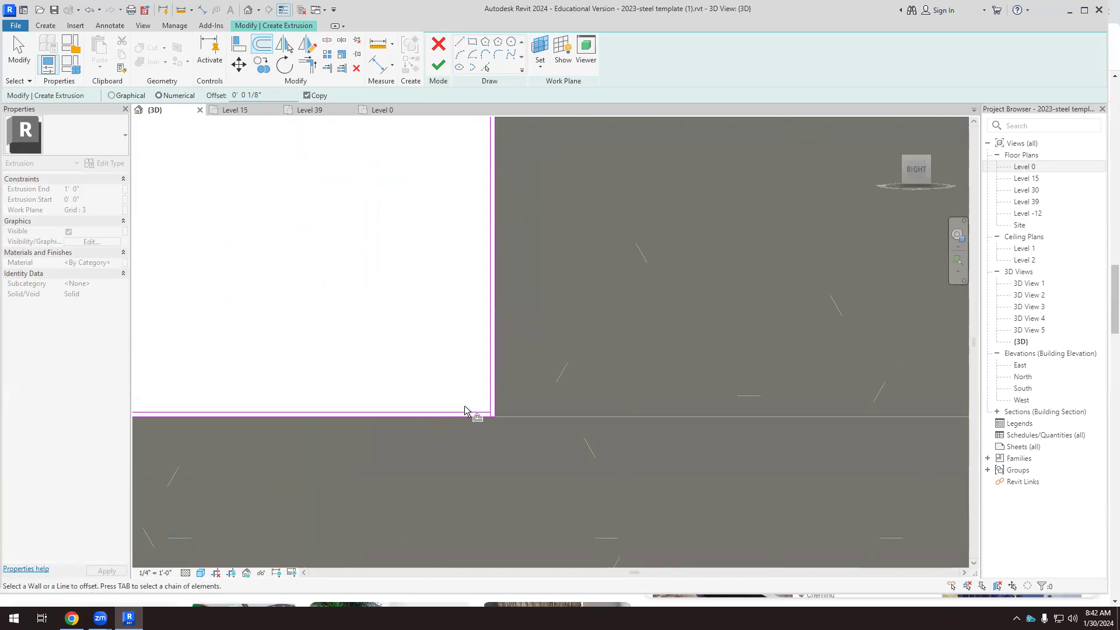
scroll(375, 310, down, 3)
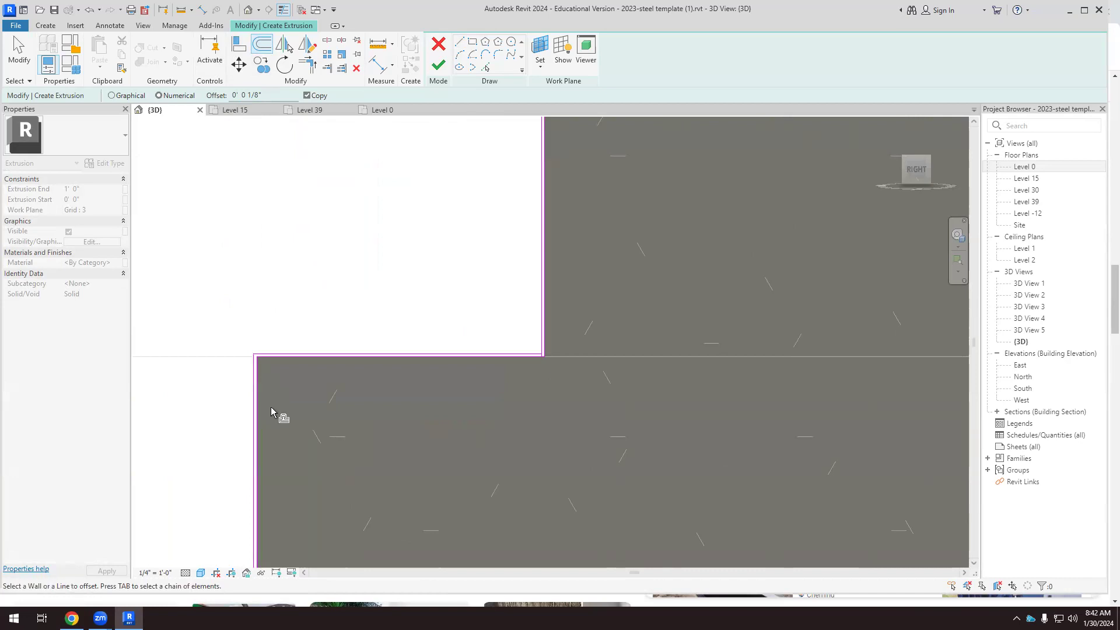
scroll(271, 407, down, 4)
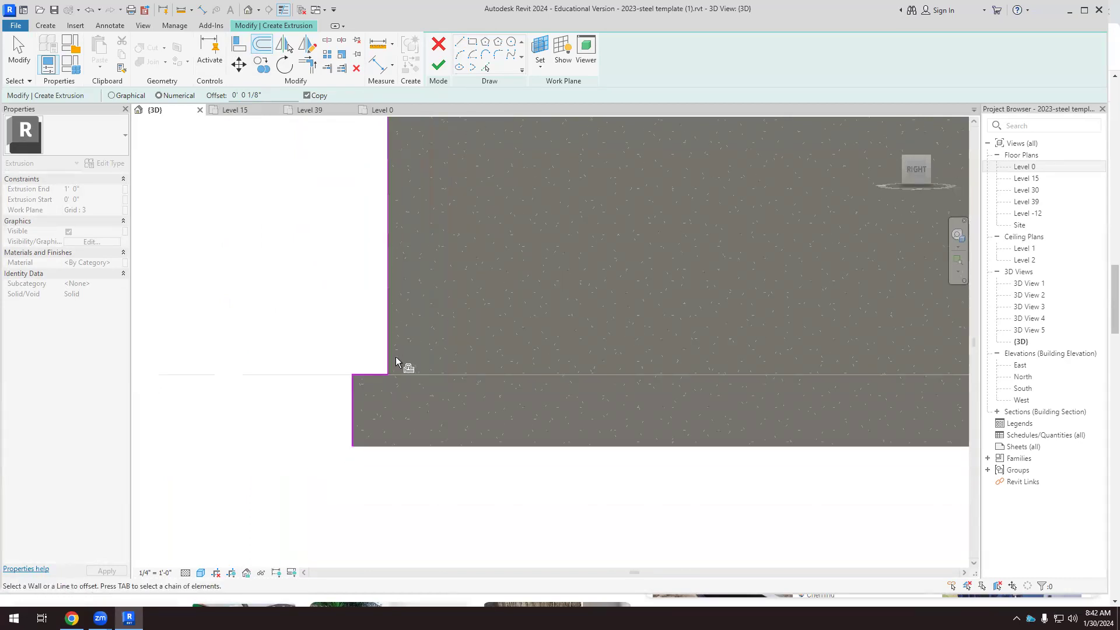
Close the top of the thin profile with a short line between the two lines at the wall's upper corner.
scroll(400, 309, down, 3)
click(459, 41)
scroll(376, 175, up, 3)
scroll(426, 192, up, 3)
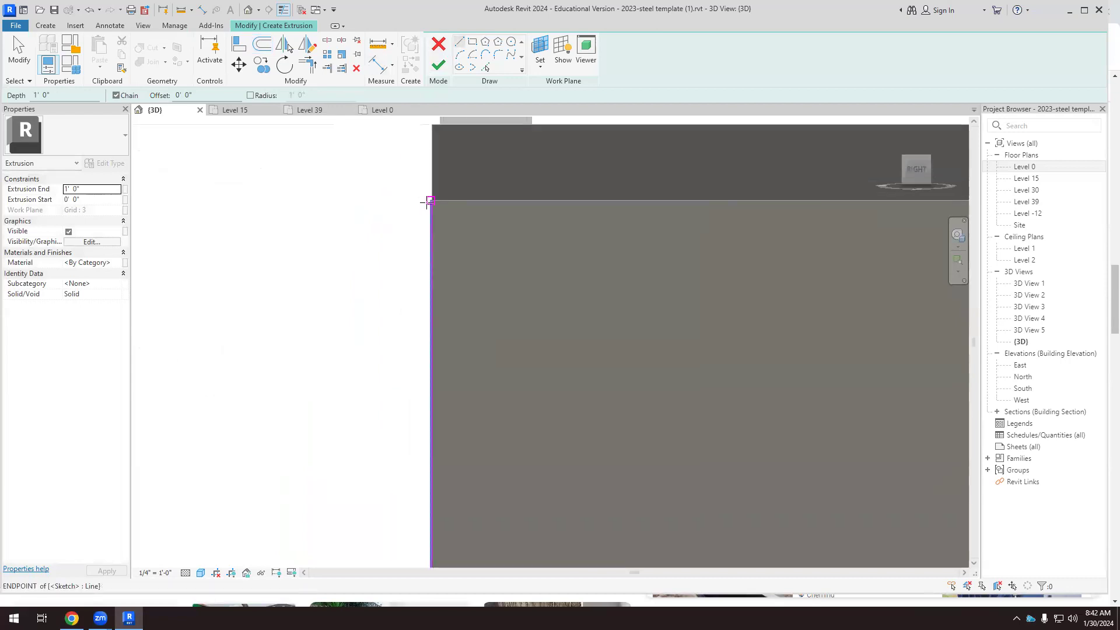
scroll(447, 188, up, 1)
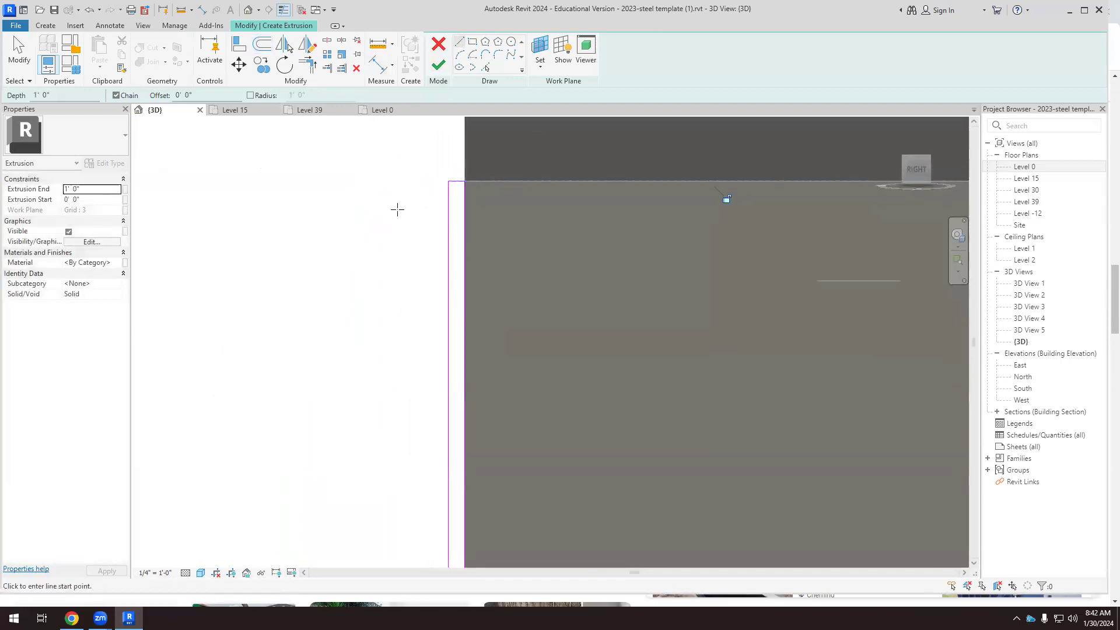
Close the lower end of the profile with a short line at the footing's bottom corner.
scroll(403, 195, down, 5)
scroll(376, 252, down, 4)
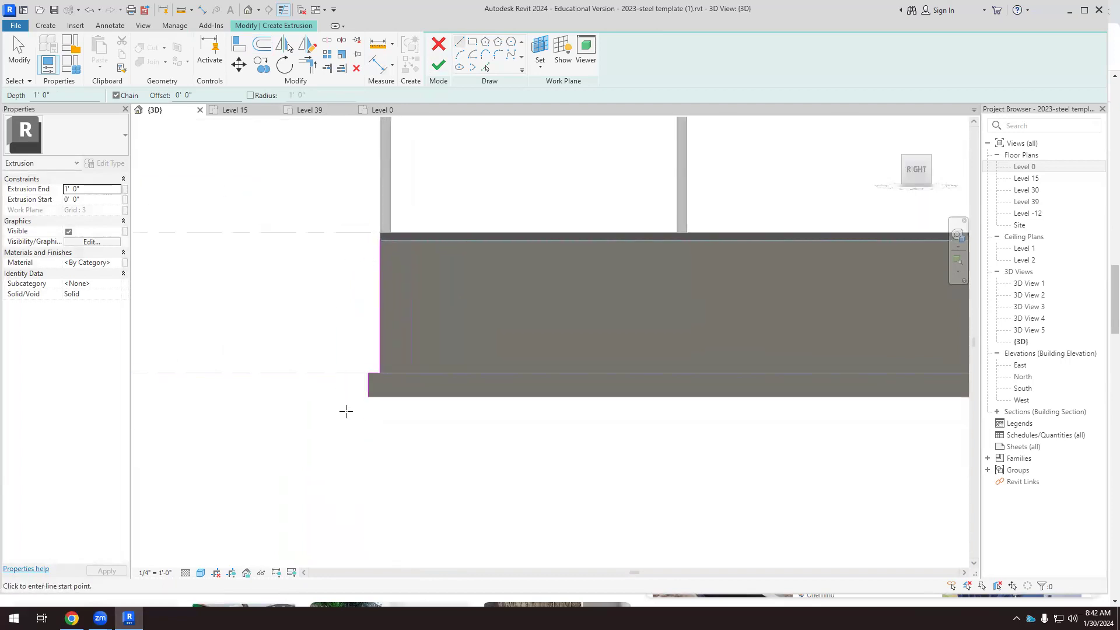
scroll(385, 388, up, 6)
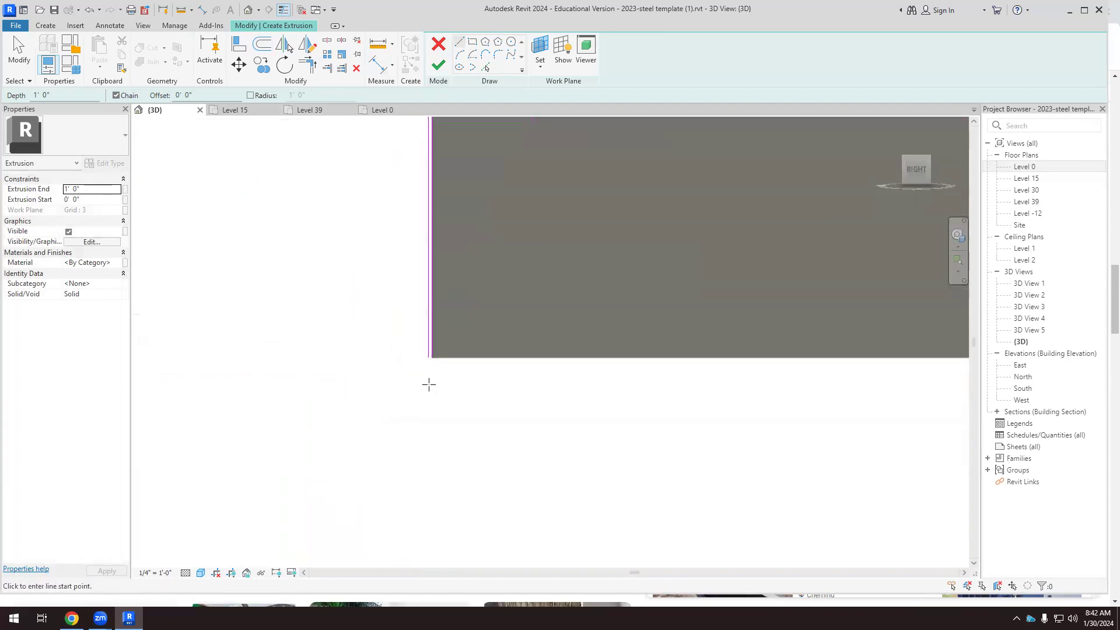
scroll(433, 343, up, 2)
click(430, 332)
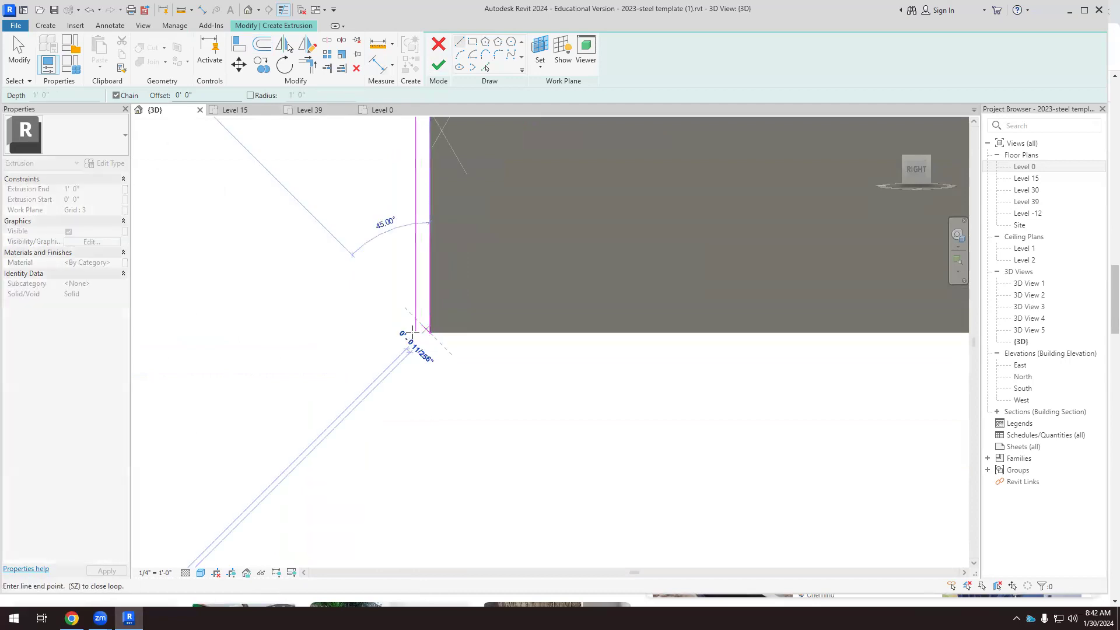
key(Escape)
scroll(344, 418, down, 5)
scroll(333, 416, down, 2)
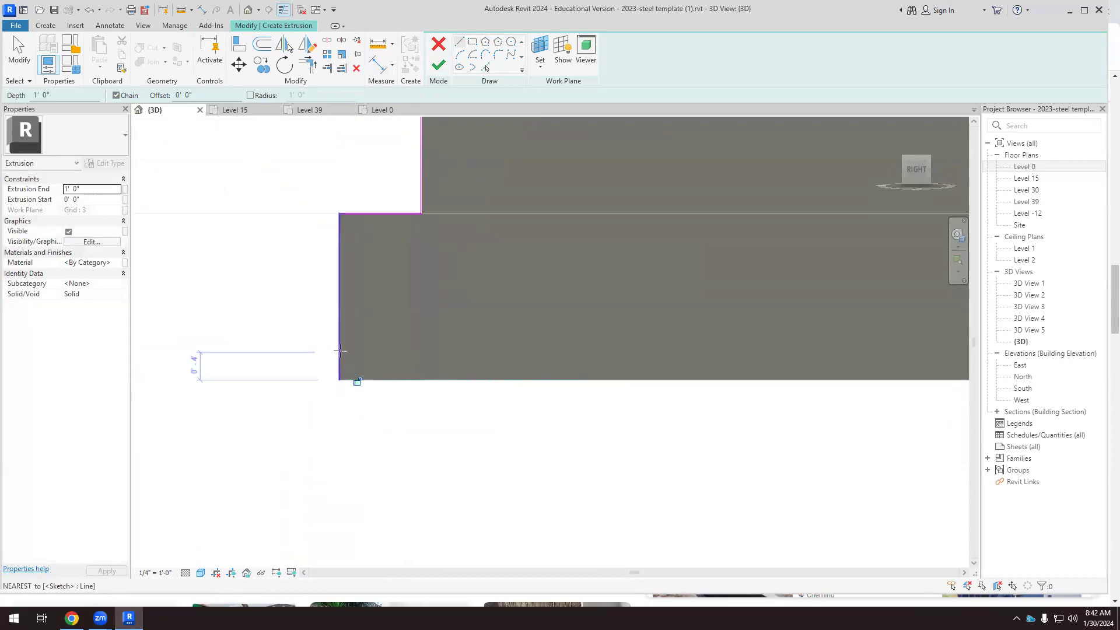
scroll(357, 178, up, 4)
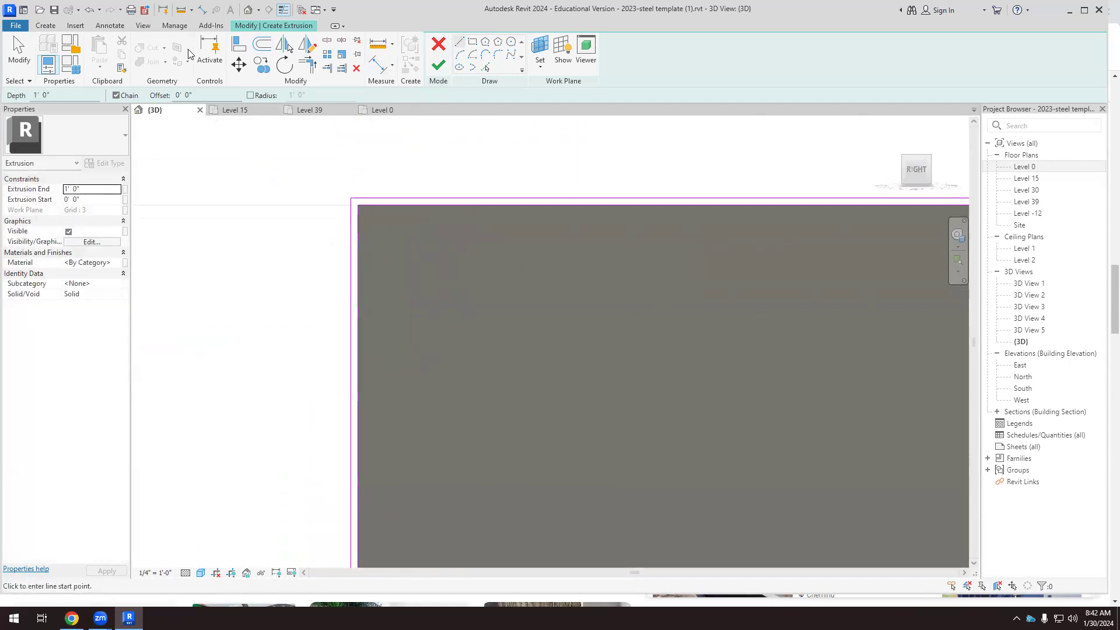
Trim the offset lines into a corner where the wall meets the footing ledge, and finish the extrusion sketch.
click(307, 64)
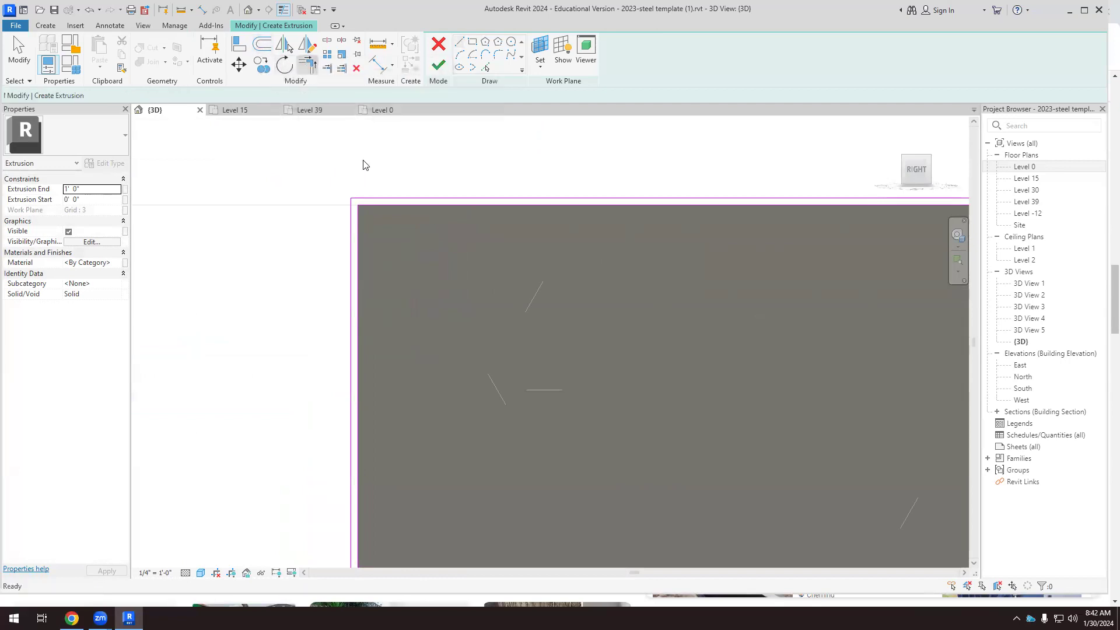
scroll(350, 202, down, 1)
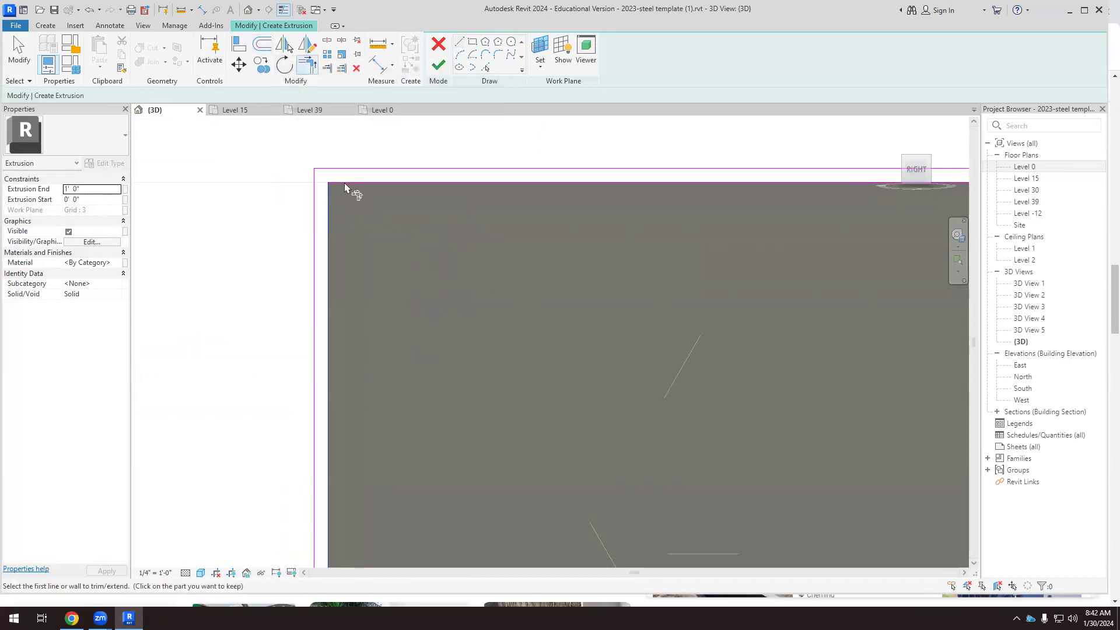
scroll(292, 245, up, 2)
scroll(412, 287, up, 1)
scroll(587, 274, up, 1)
scroll(683, 257, up, 1)
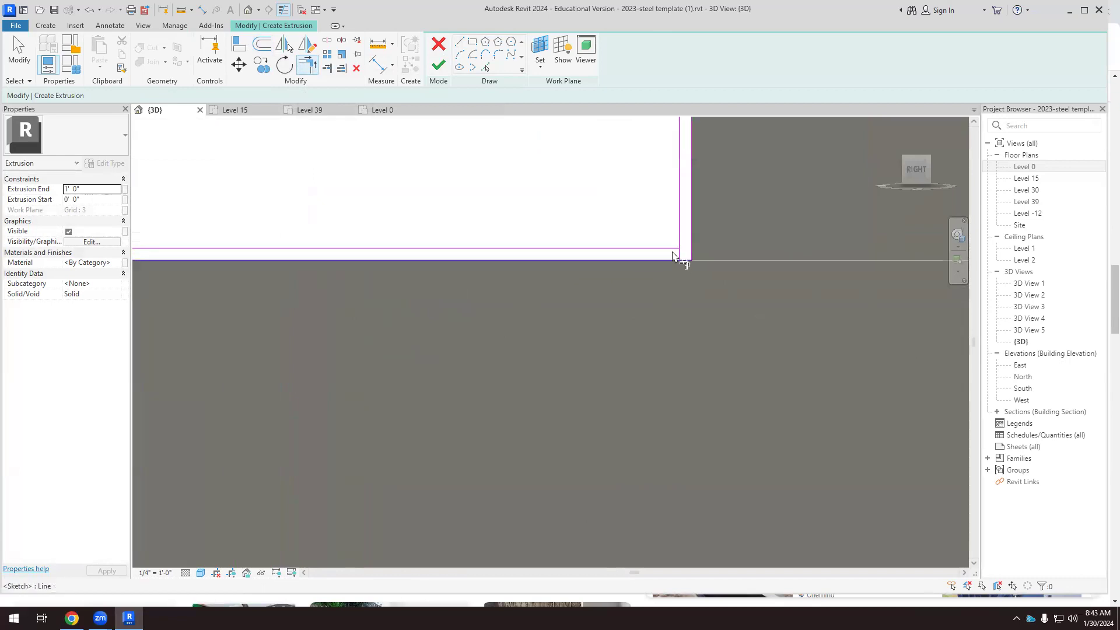
click(681, 247)
click(672, 247)
scroll(471, 277, down, 1)
click(439, 67)
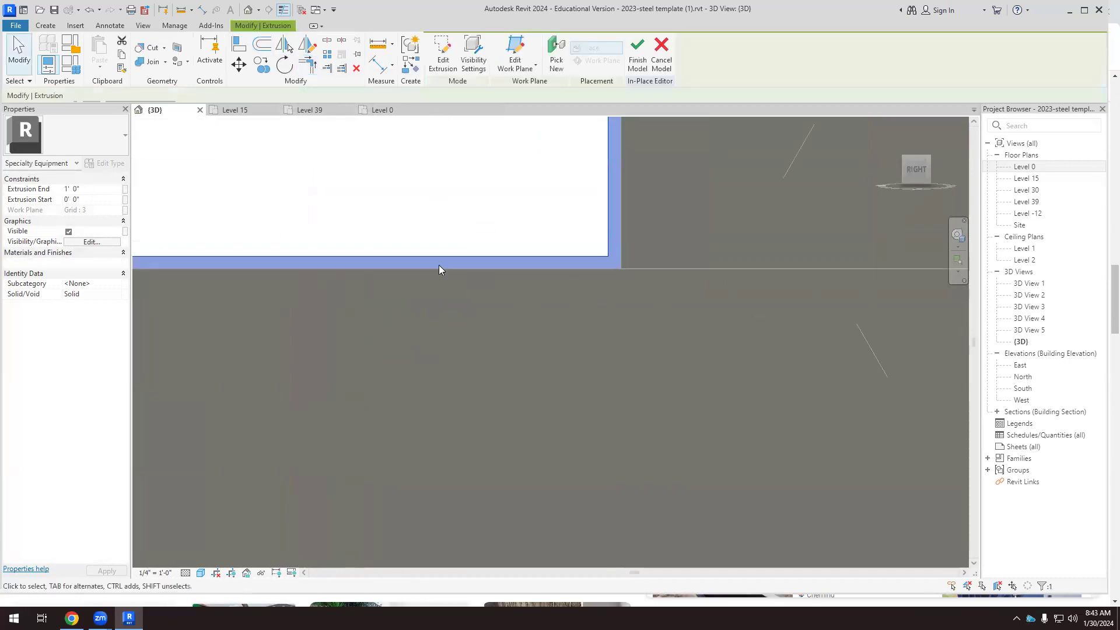
Stretch the extrusion along the wall and footing to the wall's far end, for a depth of about 52' 1".
scroll(458, 350, down, 3)
scroll(392, 370, up, 3)
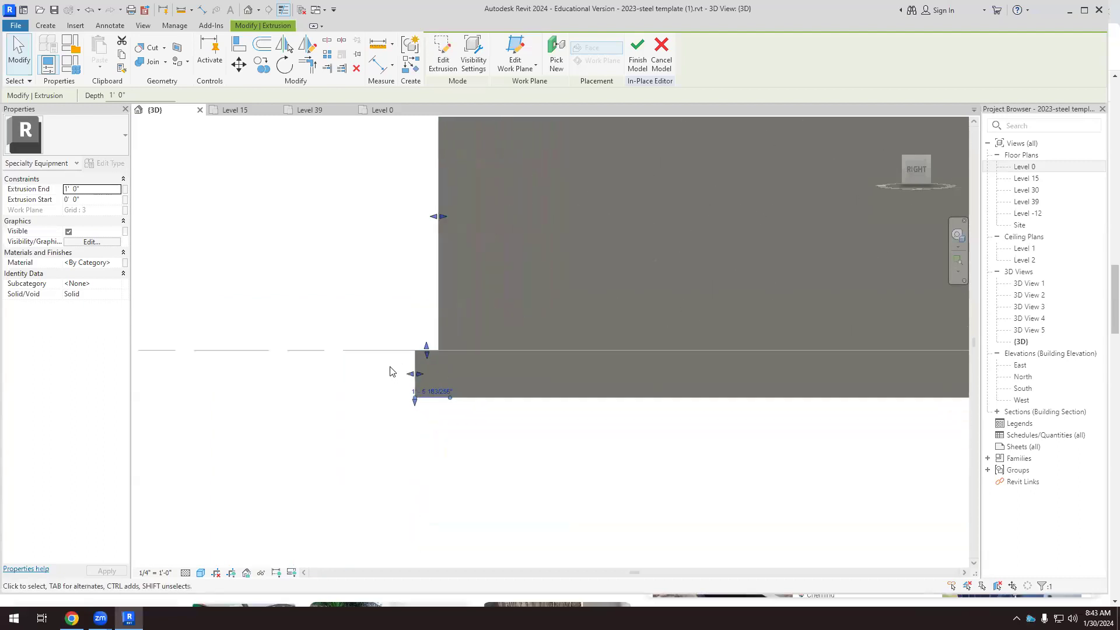
scroll(470, 405, down, 2)
click(474, 427)
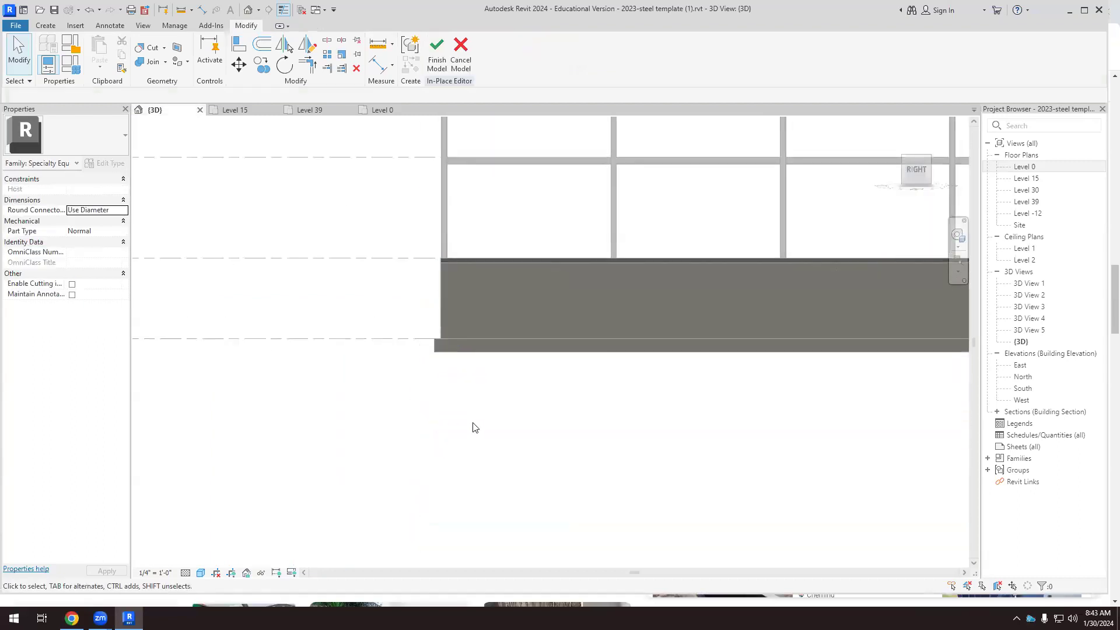
drag(411, 423, 473, 468)
scroll(422, 350, up, 5)
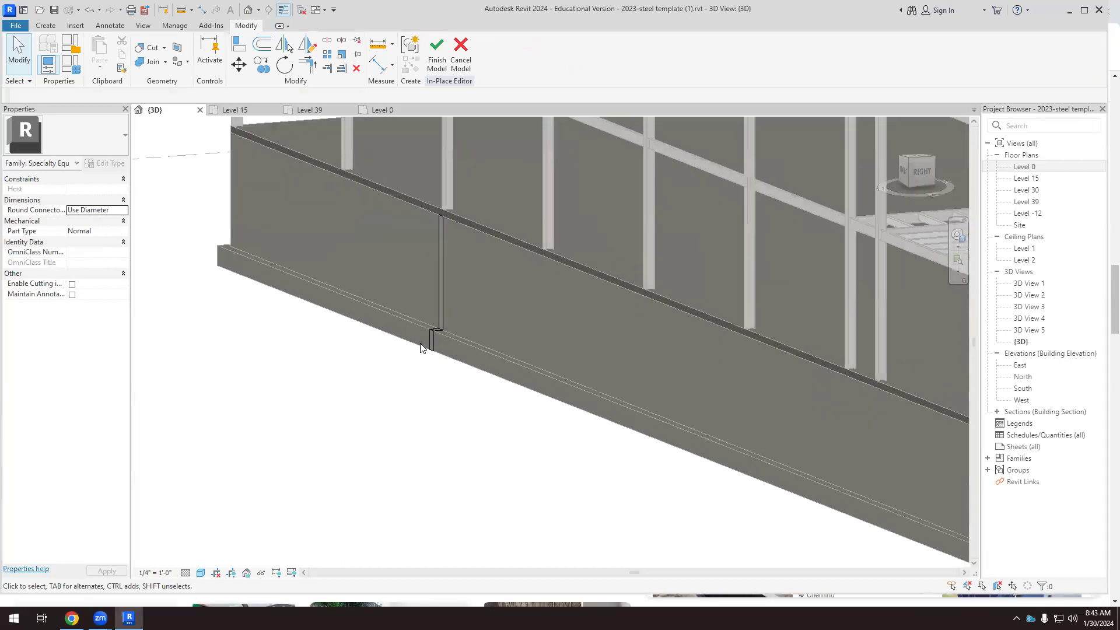
scroll(428, 319, up, 1)
click(467, 374)
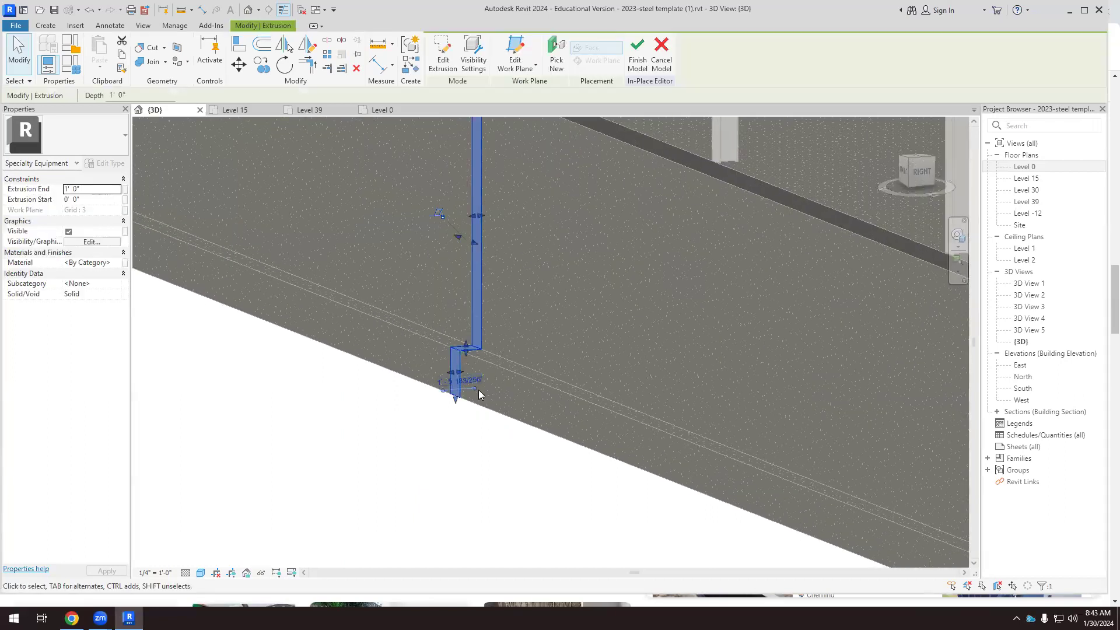
drag(458, 238, 315, 240)
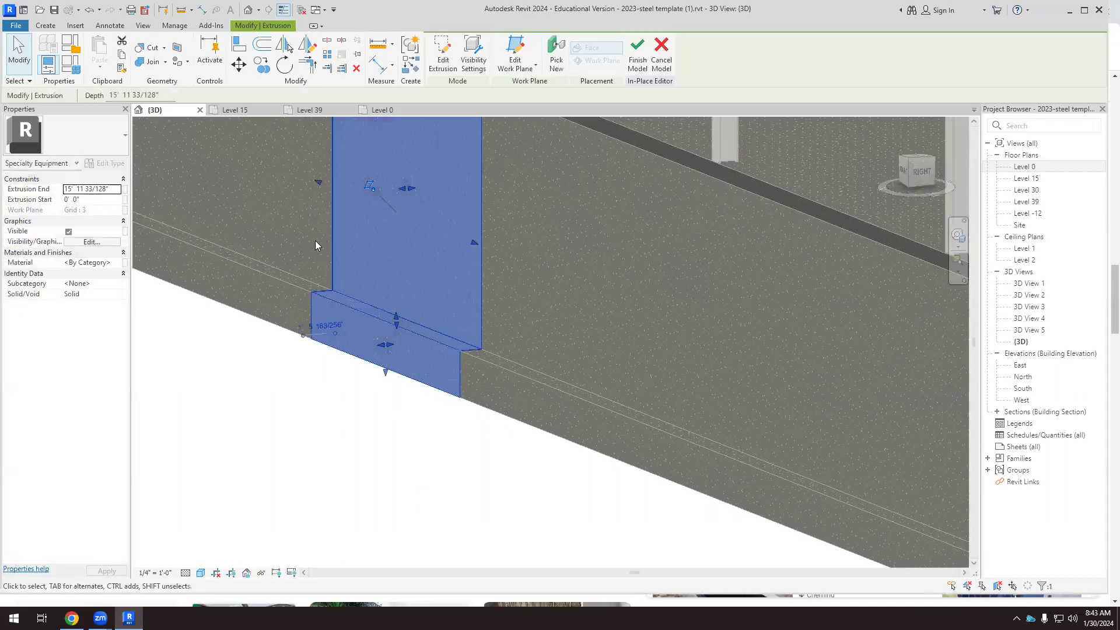
scroll(626, 418, down, 2)
scroll(626, 418, down, 2)
drag(497, 325, 374, 286)
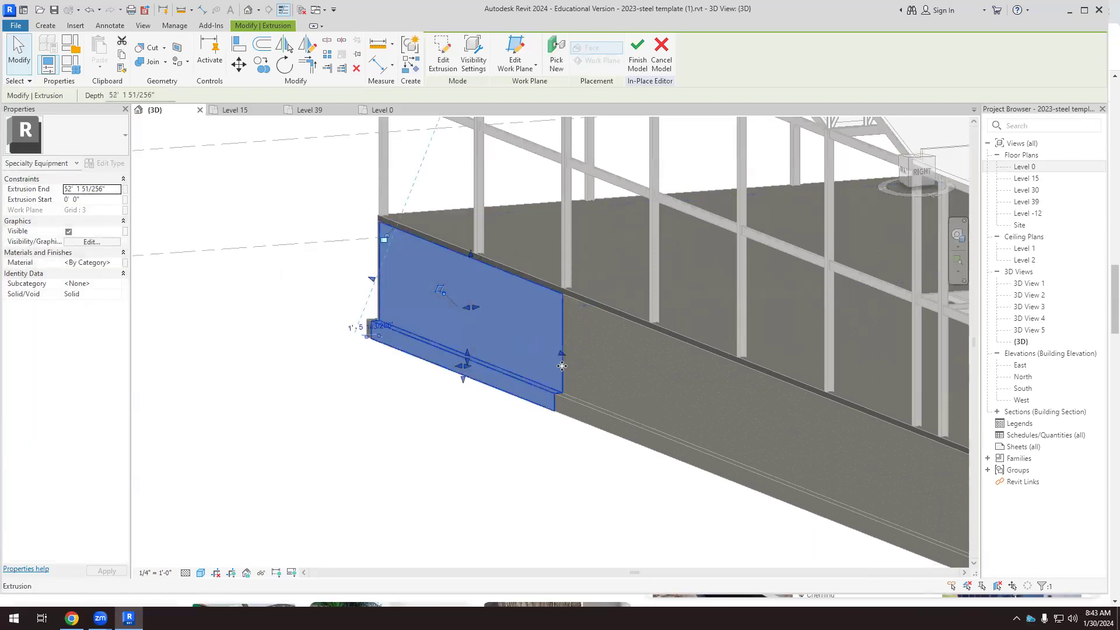
Extend the extrusion's opposite end past the column at Grid 3 and finish the in-place model.
drag(563, 356, 508, 380)
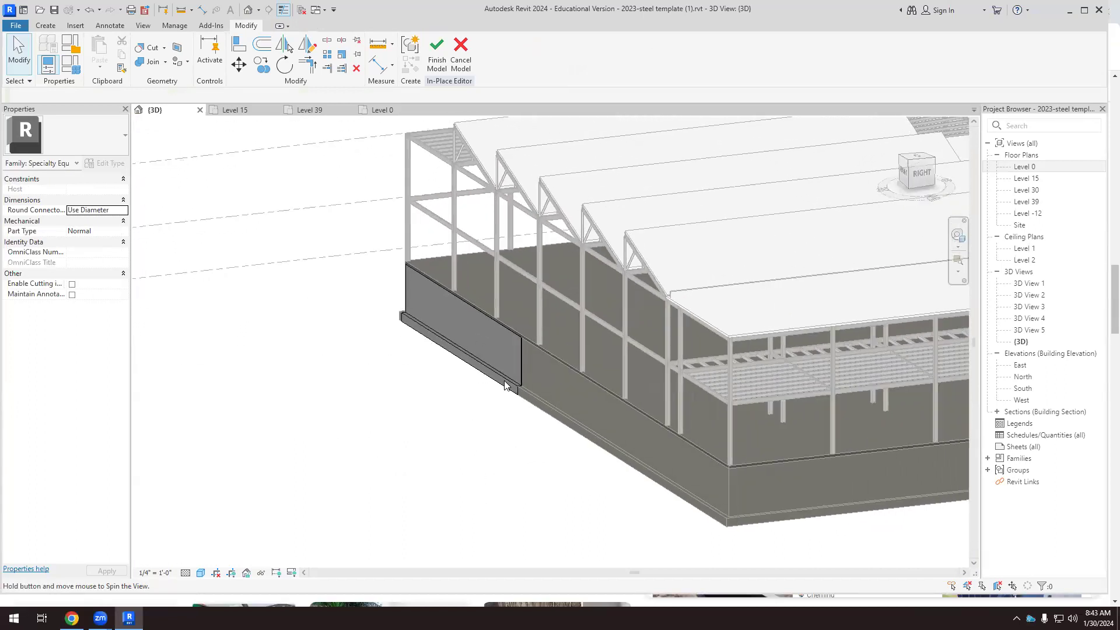
scroll(514, 391, up, 4)
scroll(526, 400, up, 3)
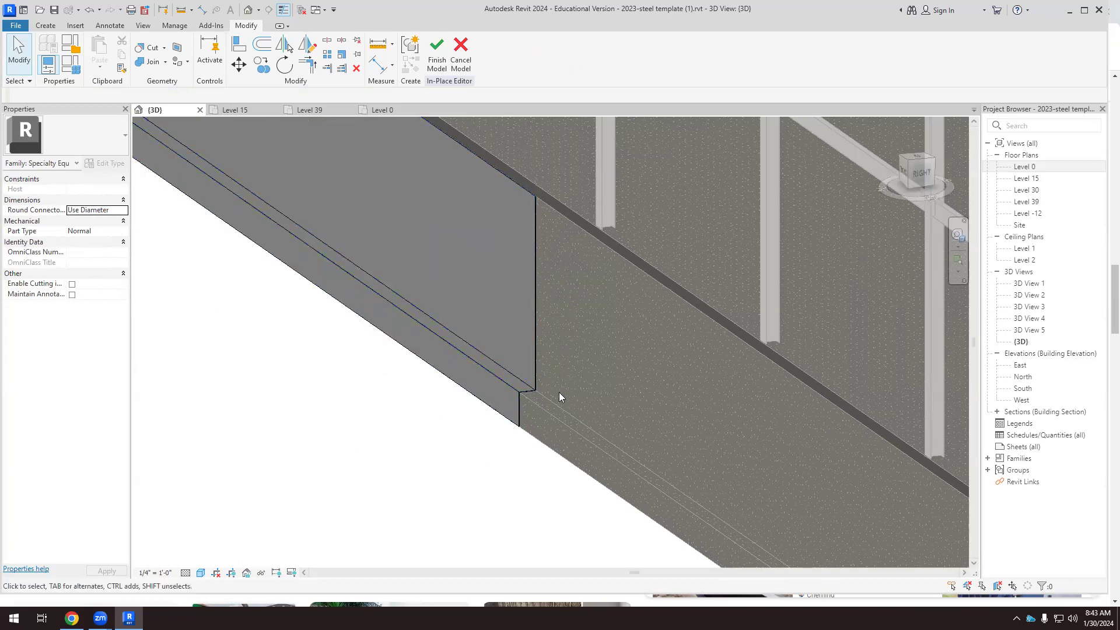
click(437, 53)
Inspect the waterproofing layer along the foundation wall and footing, and select the in-place component.
scroll(478, 408, down, 5)
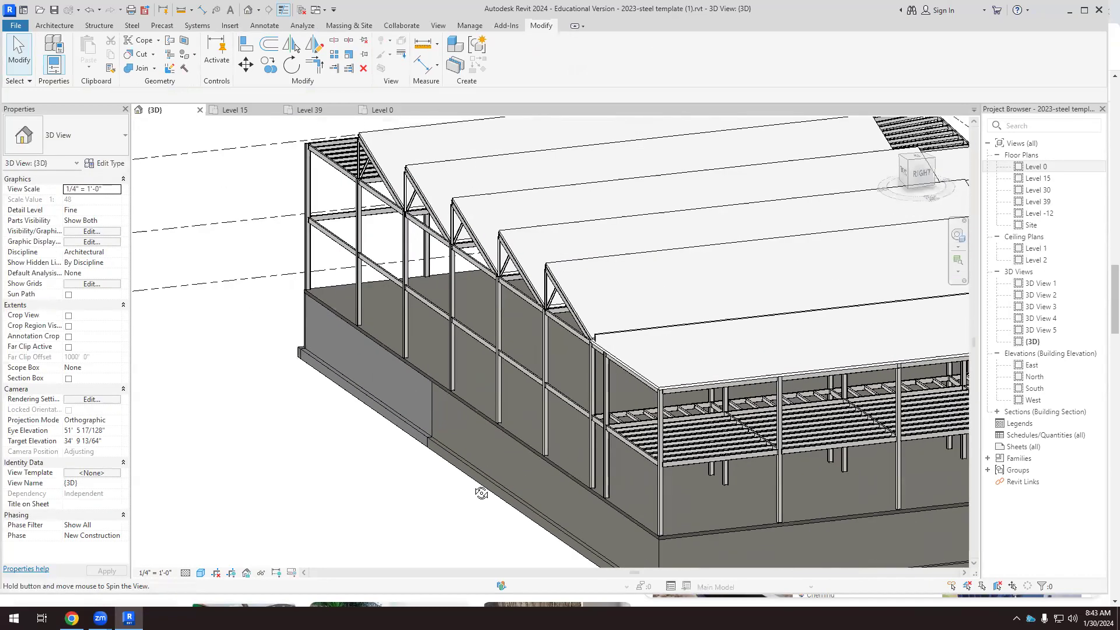
drag(480, 391, 427, 428)
scroll(427, 428, up, 3)
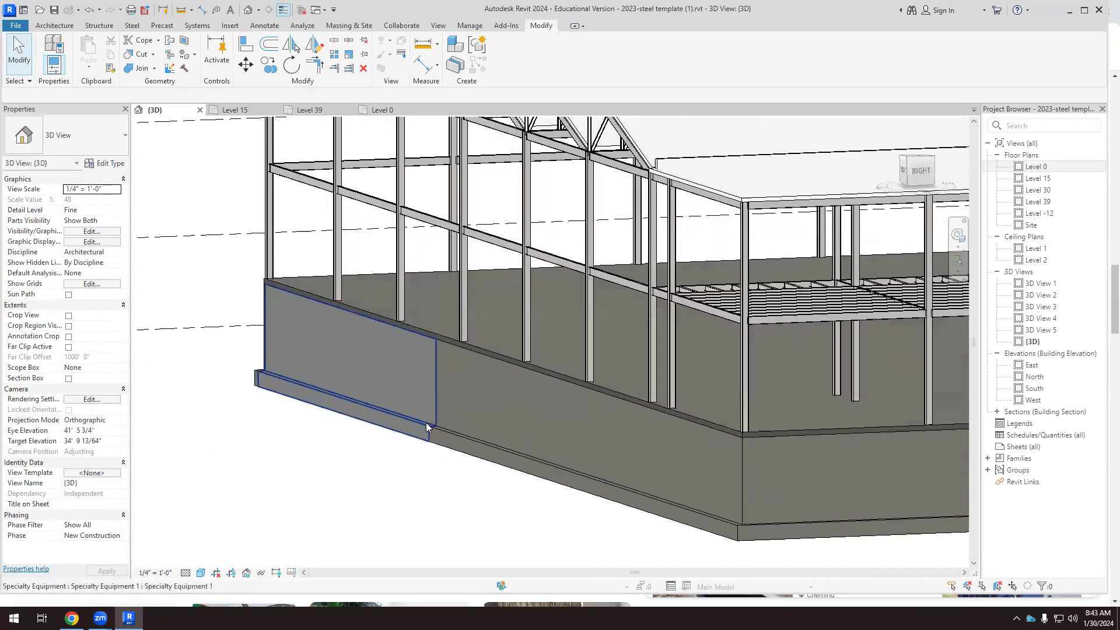
click(425, 434)
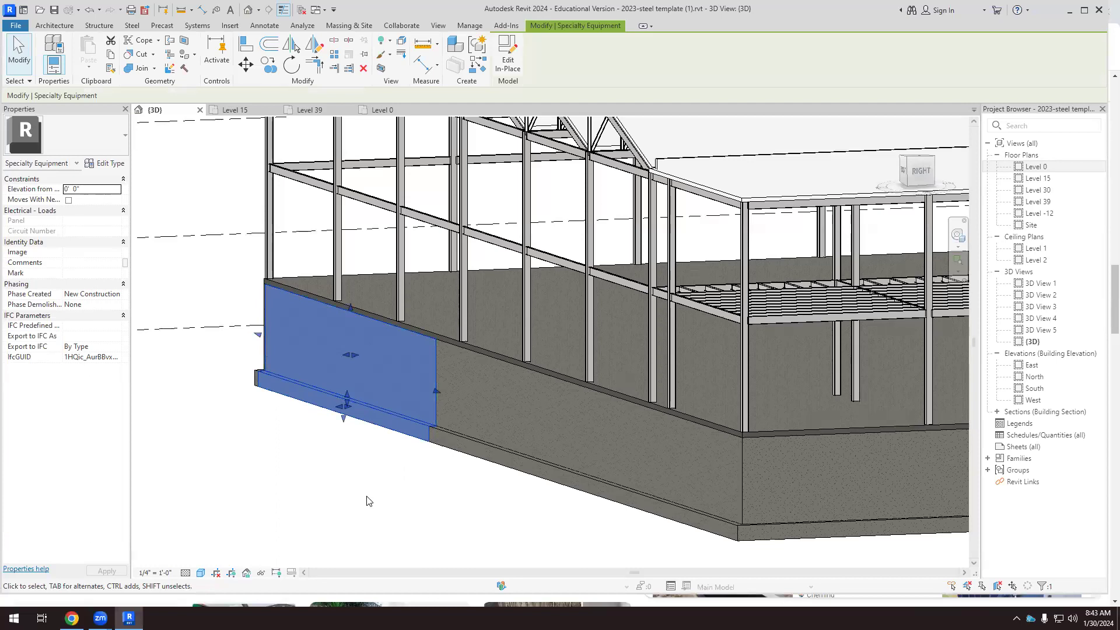
Open the waterproofing component for in-place editing in the Right view and select its extrusion at the footing ledge.
key(Escape)
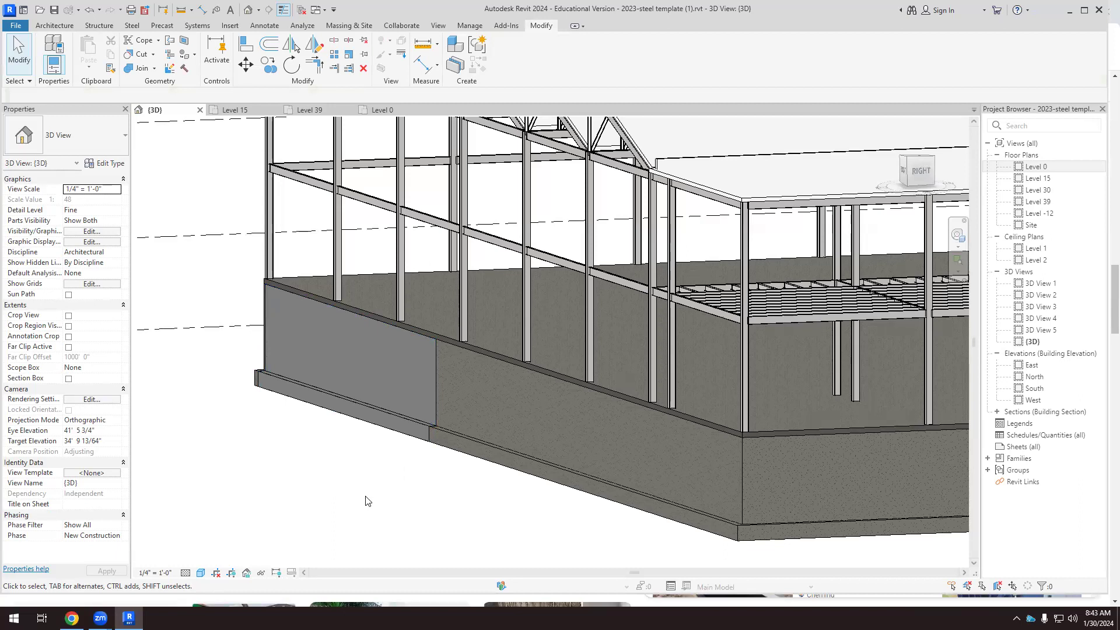
scroll(435, 350, up, 4)
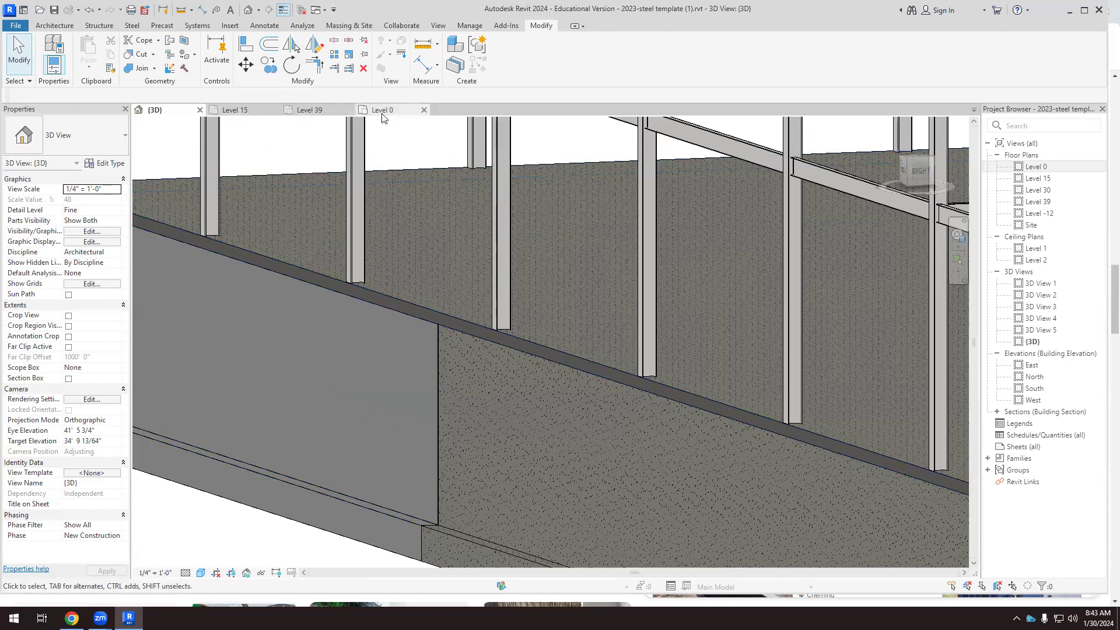
scroll(489, 244, down, 3)
scroll(587, 279, down, 2)
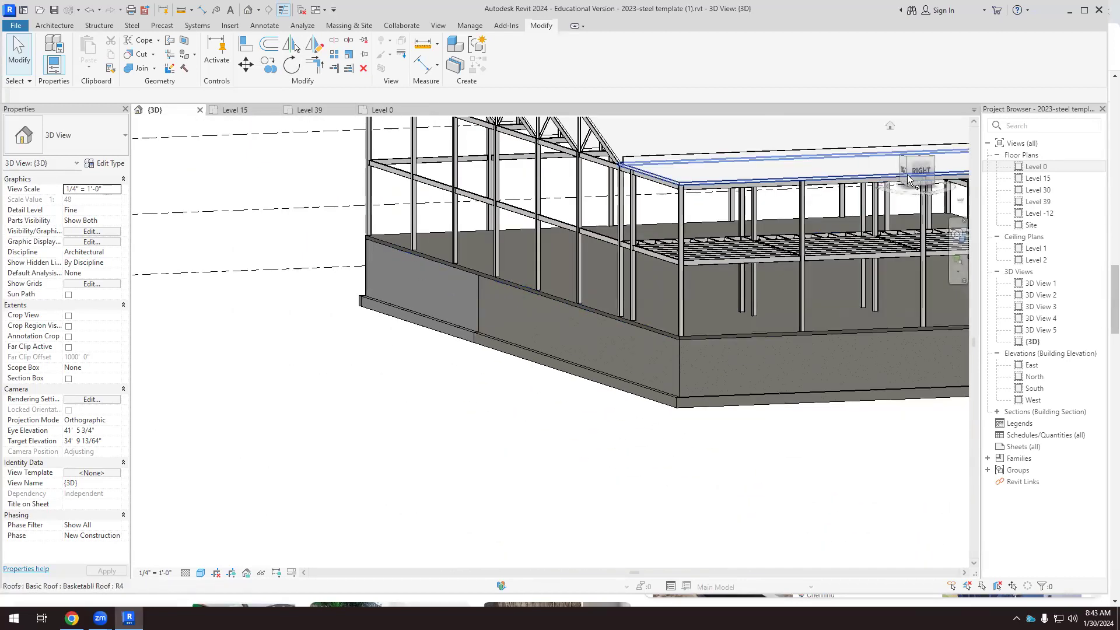
click(921, 171)
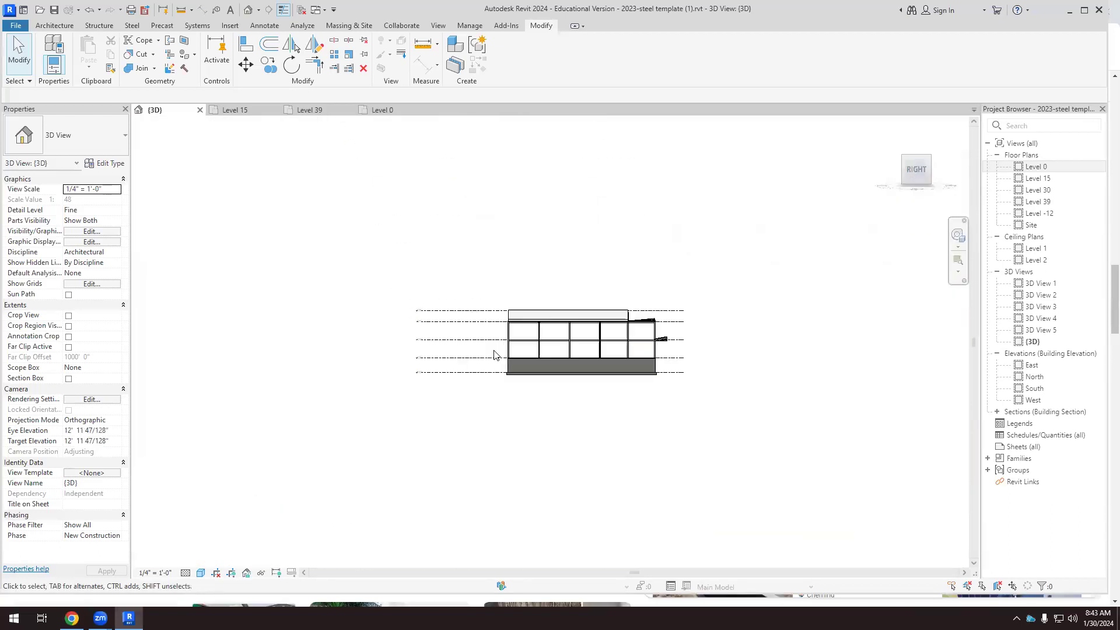
scroll(501, 374, up, 6)
scroll(502, 374, up, 5)
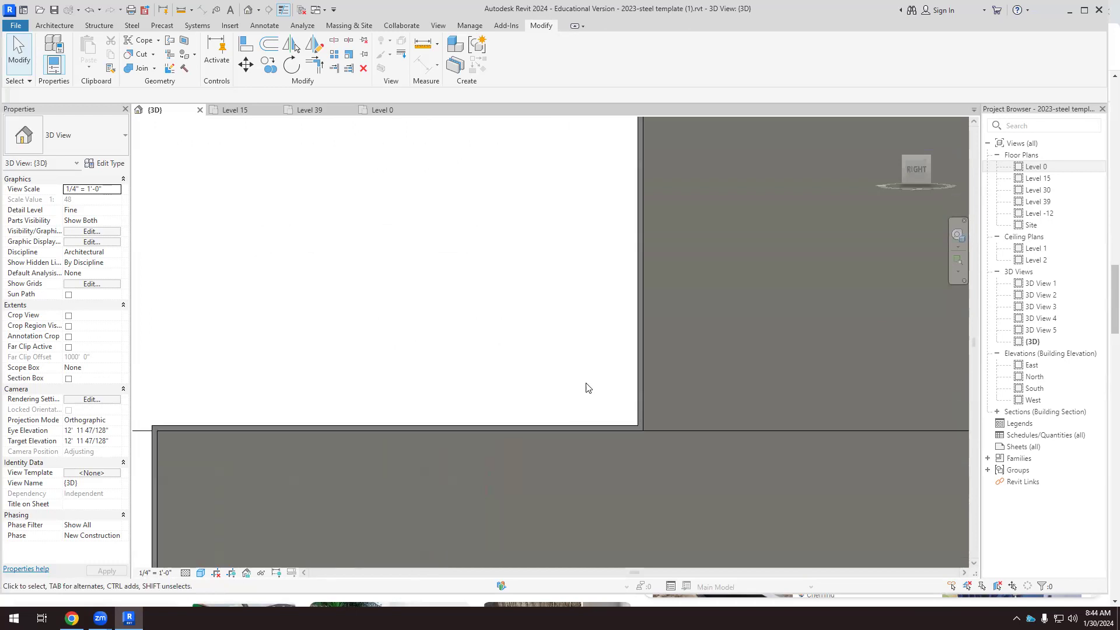
click(637, 402)
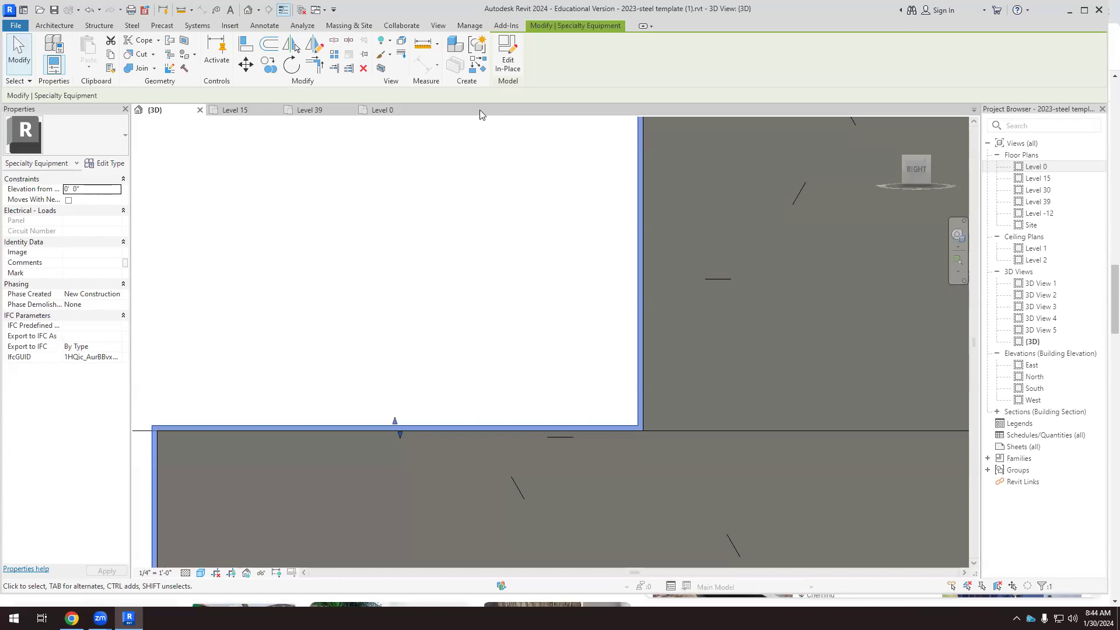
click(507, 62)
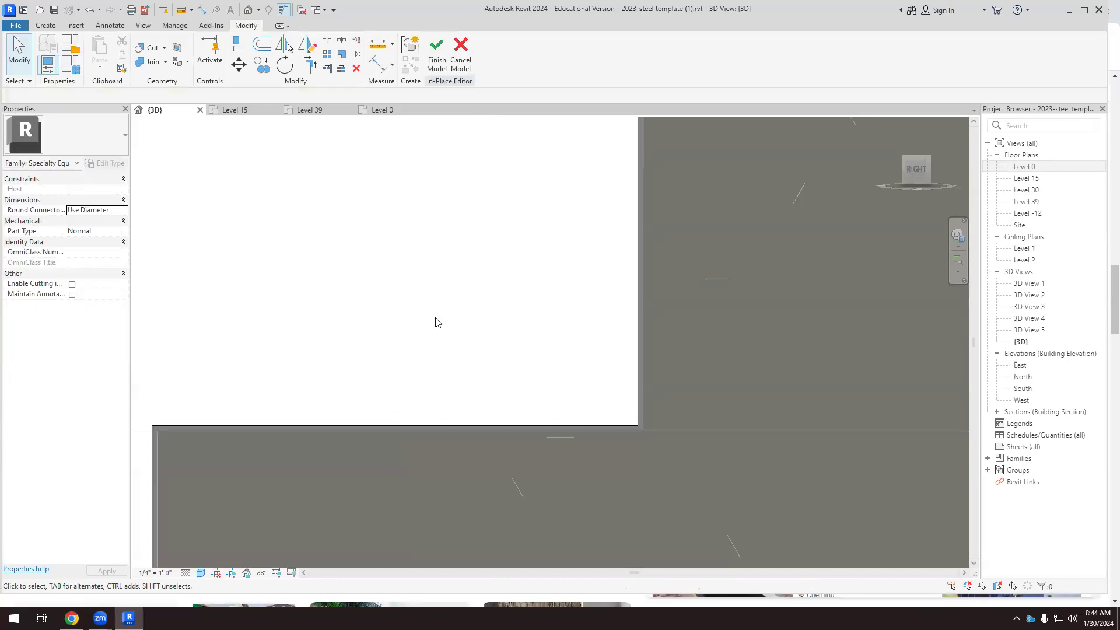
click(431, 421)
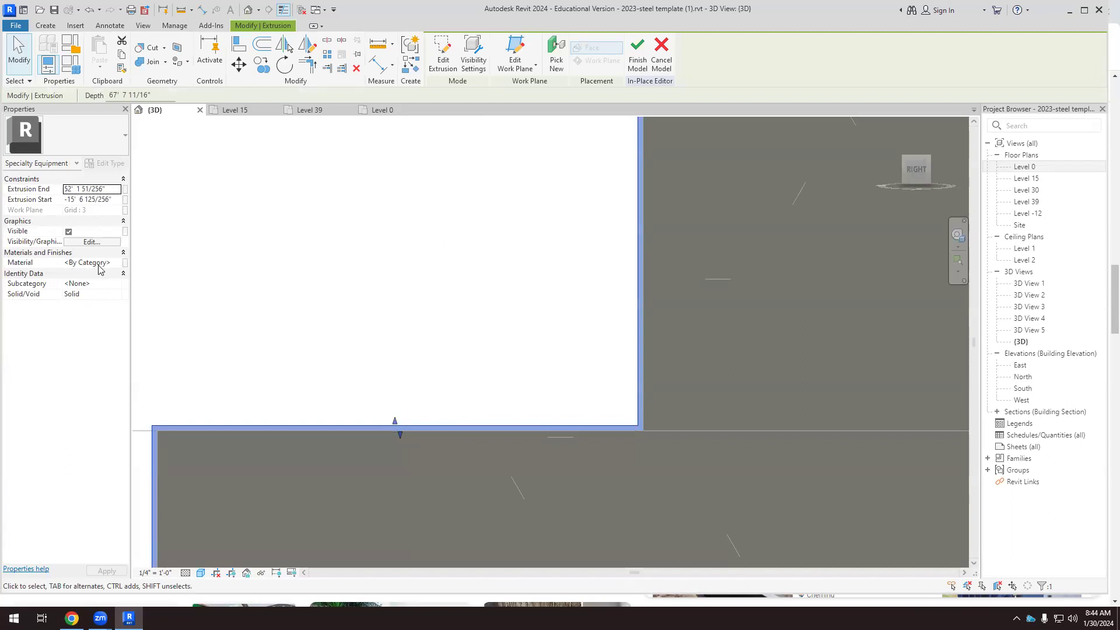
Search the materials for "asphal", assign Damp-proofing to the extrusion, and finish the in-place model.
click(114, 267)
click(119, 262)
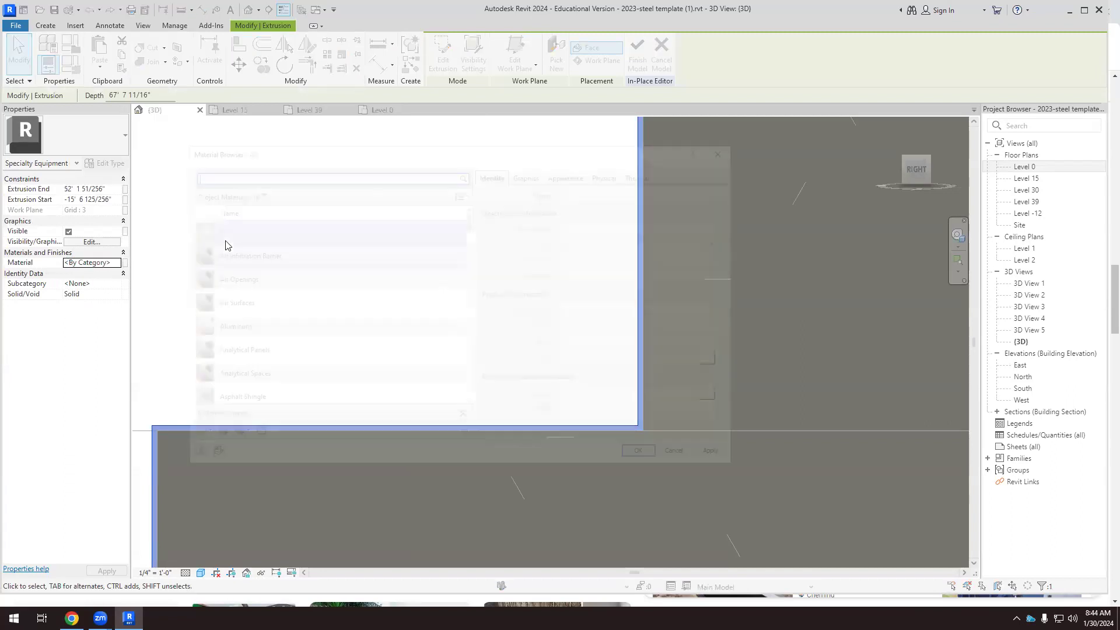
text(asphal)
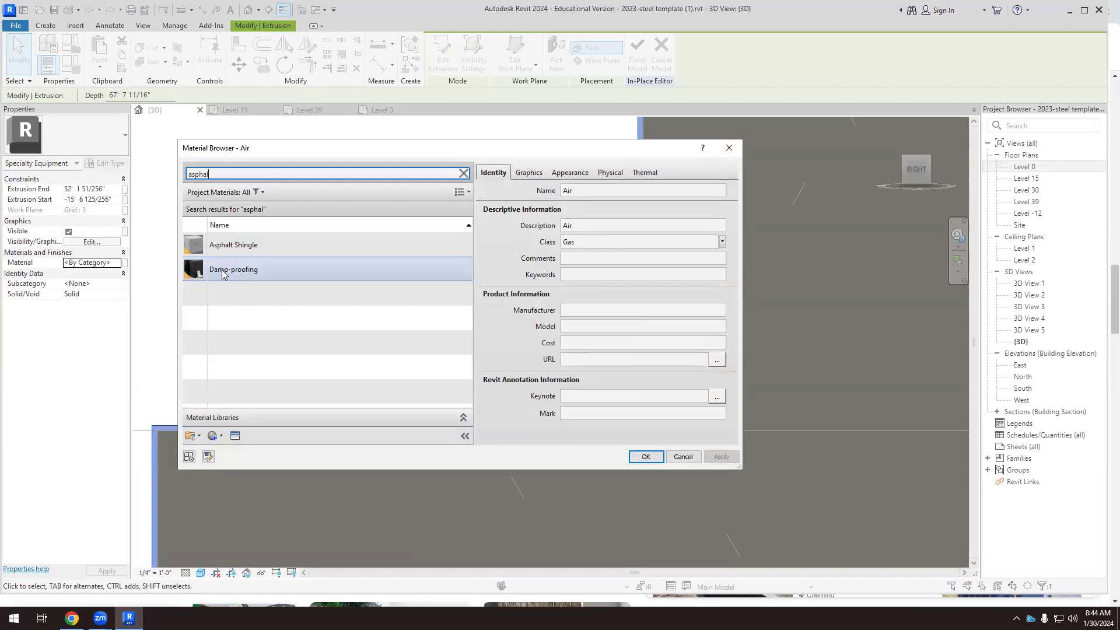
click(222, 272)
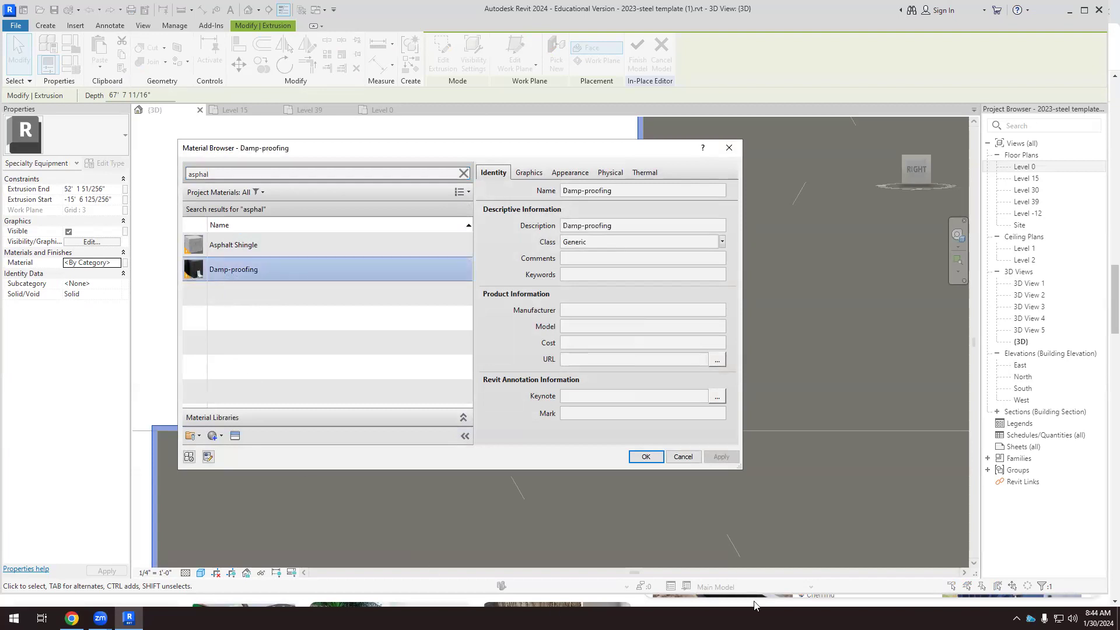
click(645, 457)
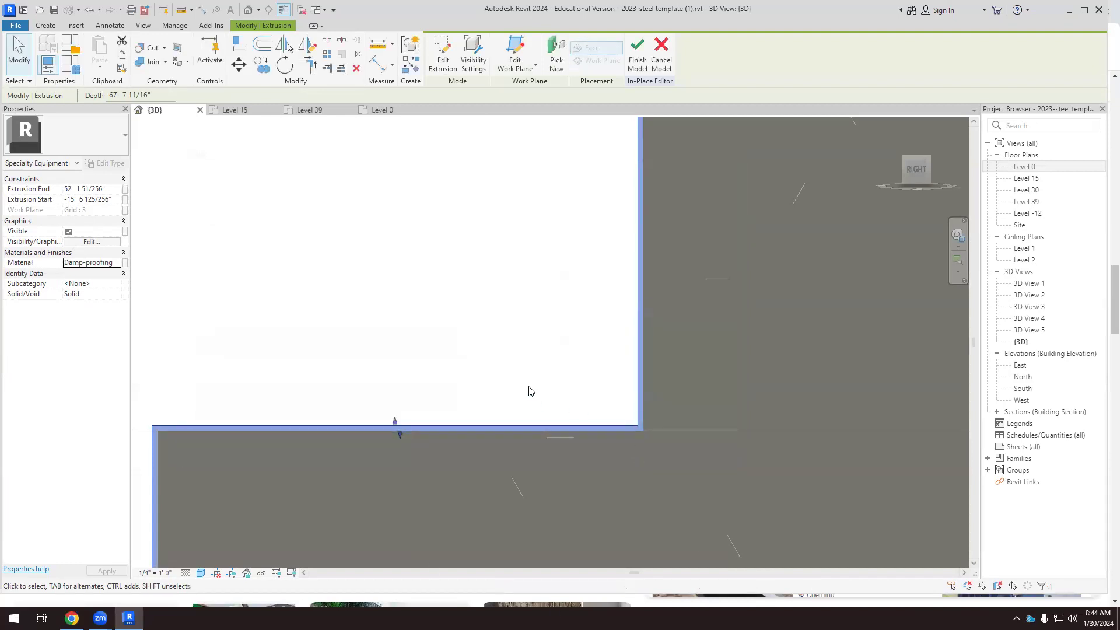
click(528, 362)
click(437, 55)
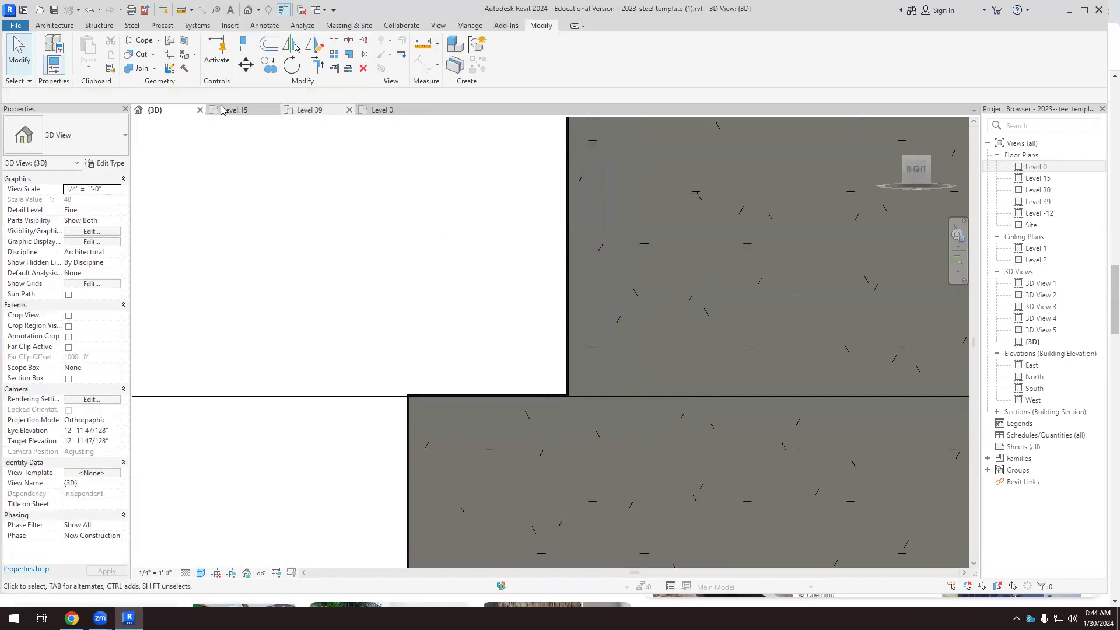
Inspect the waterproofing layer along the wall and footing, then reopen the component in place and select its extrusion.
drag(320, 305, 468, 373)
scroll(468, 370, up, 4)
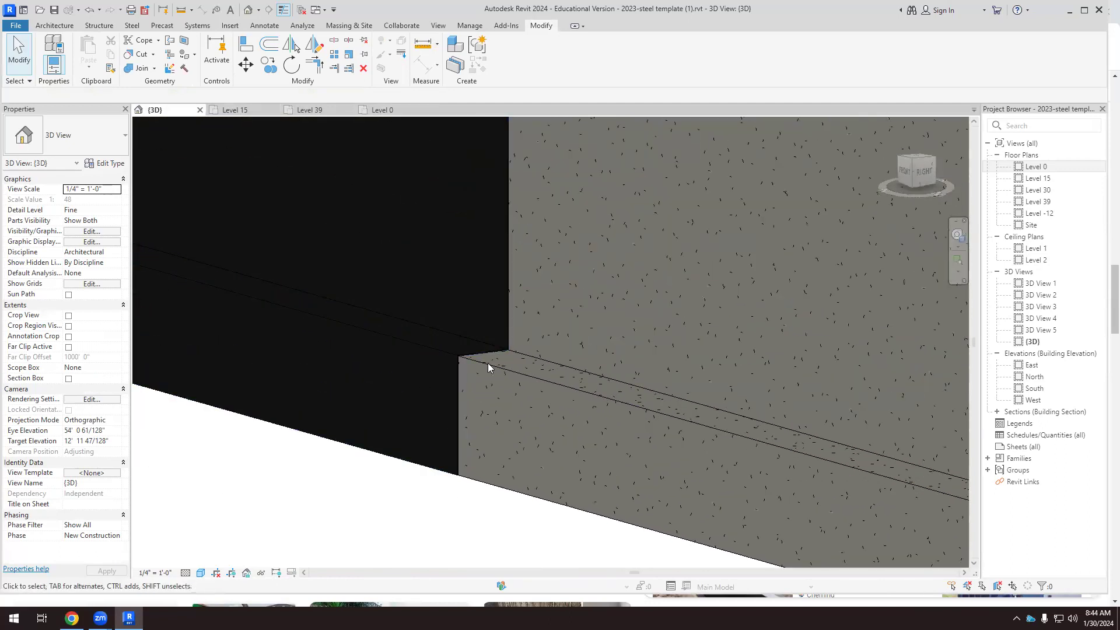
scroll(490, 378, down, 6)
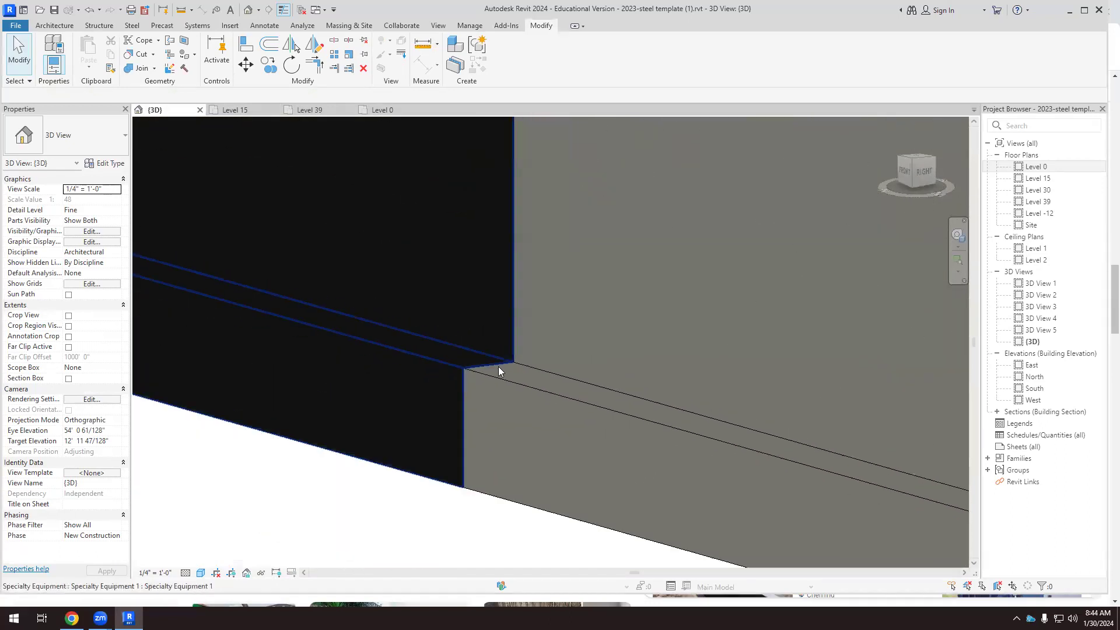
scroll(470, 464, down, 3)
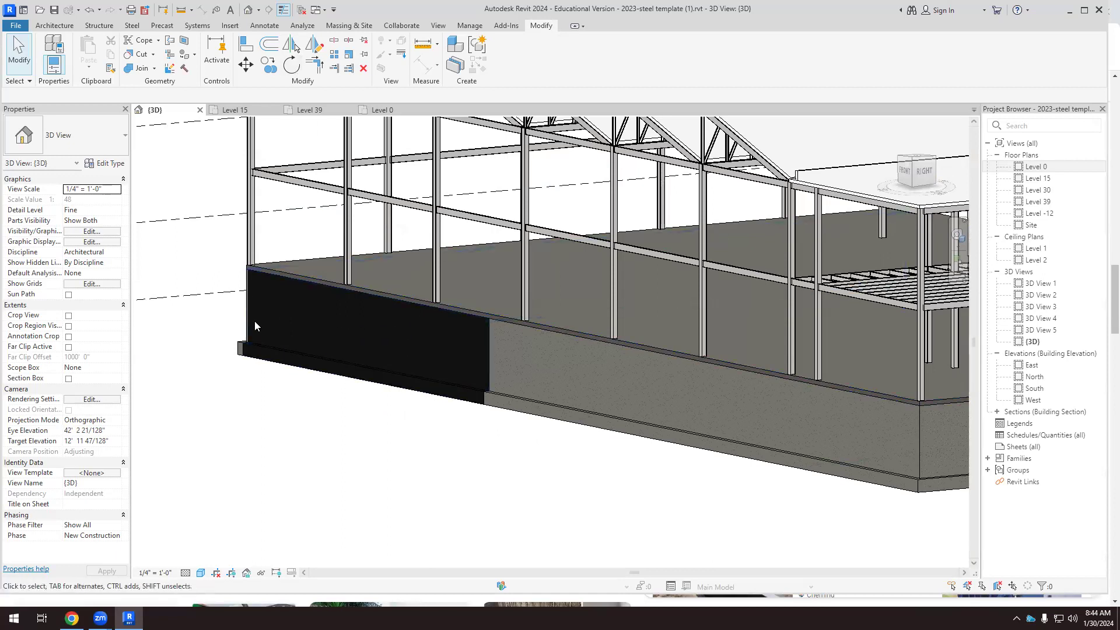
scroll(463, 380, up, 4)
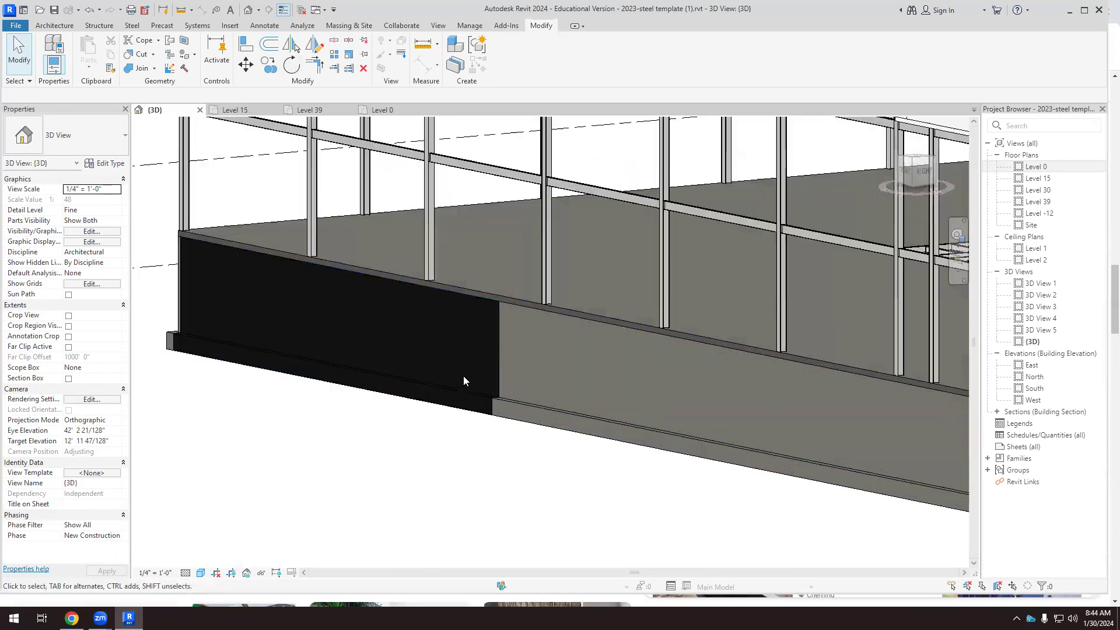
click(503, 377)
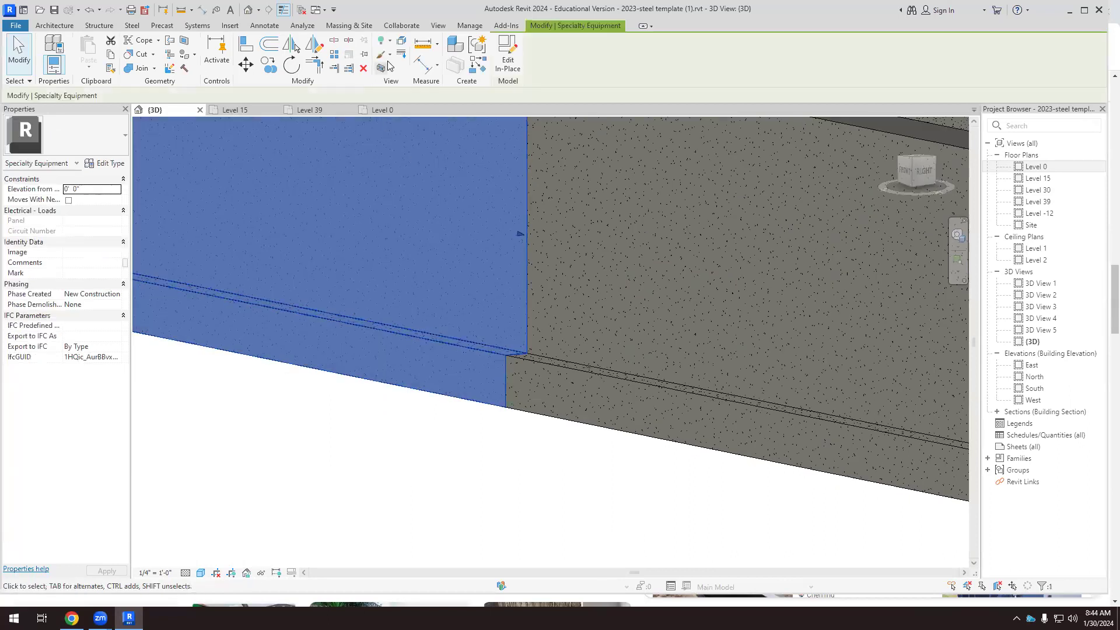
double_click(481, 172)
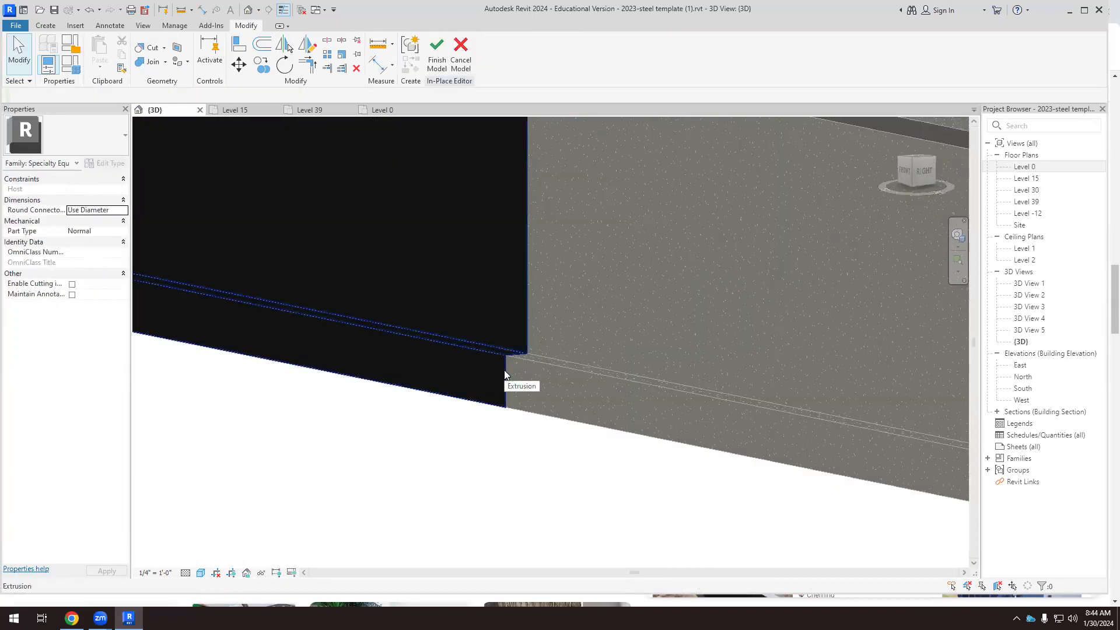
click(505, 375)
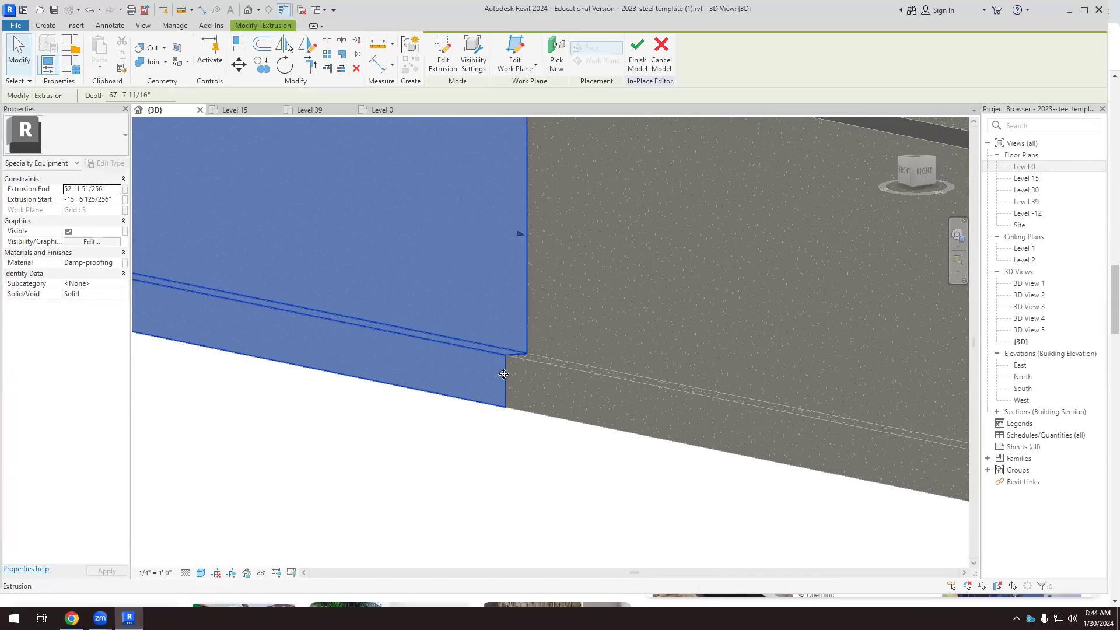
Look up the extrusion's material by searching for "damp", keep Damp-proofing, and finish the in-place model.
click(93, 263)
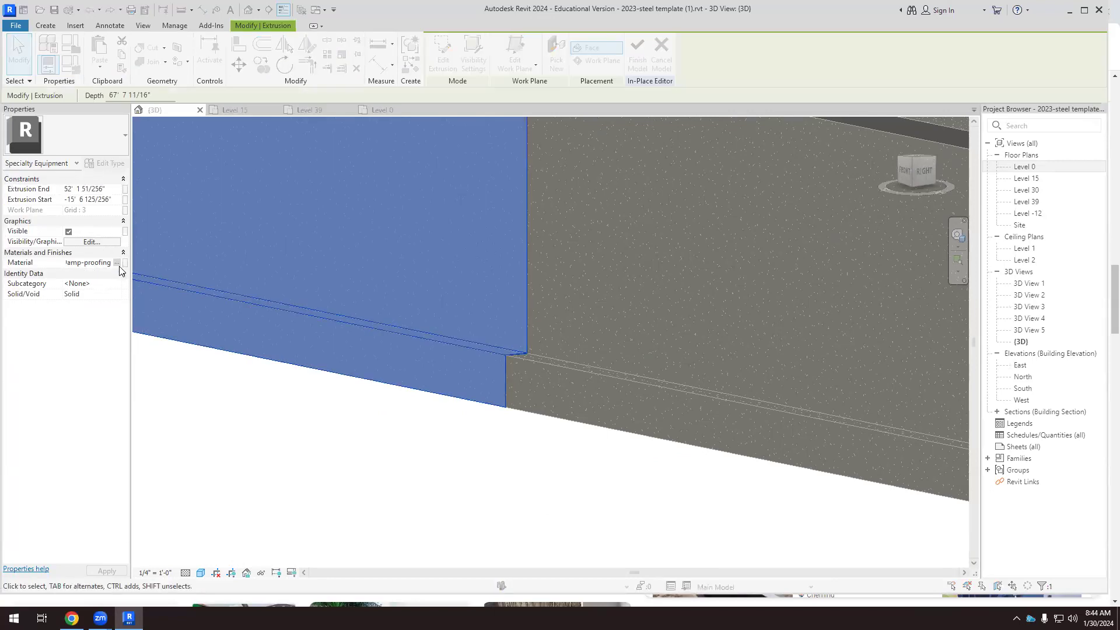
click(124, 263)
text(damp)
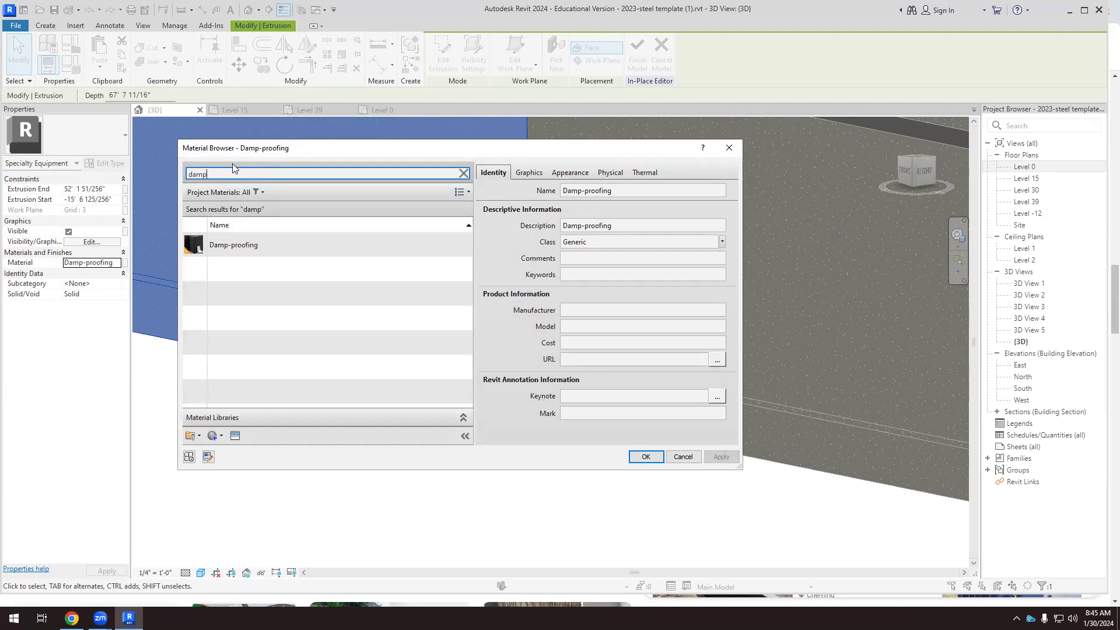
click(647, 456)
click(475, 440)
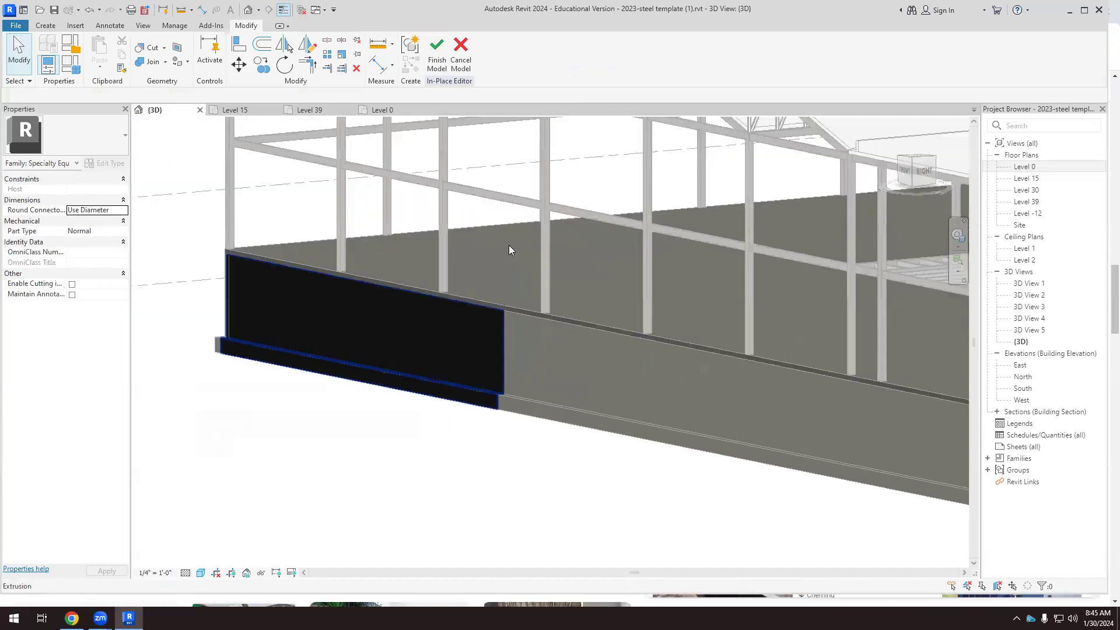
scroll(508, 250, down, 2)
click(436, 56)
scroll(499, 338, down, 4)
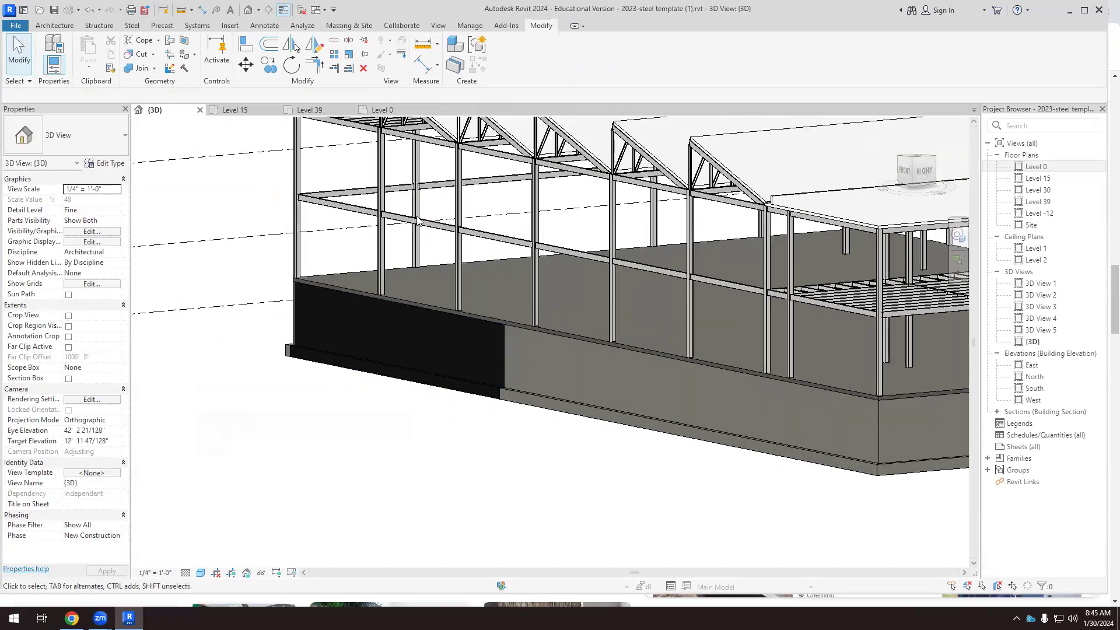
Create a new in-place component in the Specialty Equipment category with the default name, viewing the footing corner from the right.
click(926, 171)
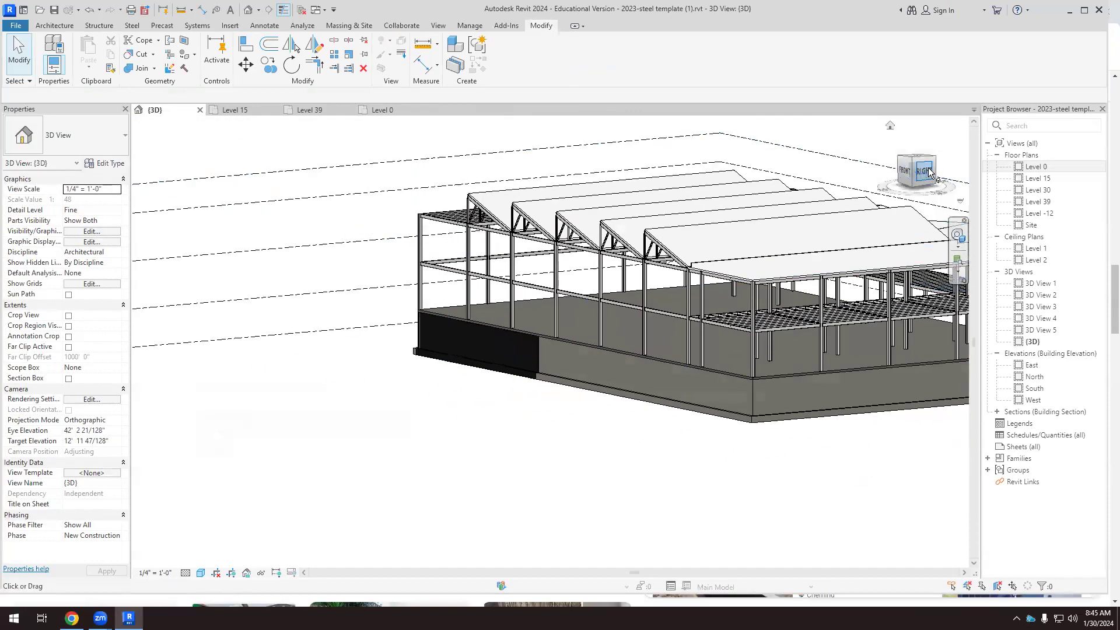
scroll(490, 385, up, 8)
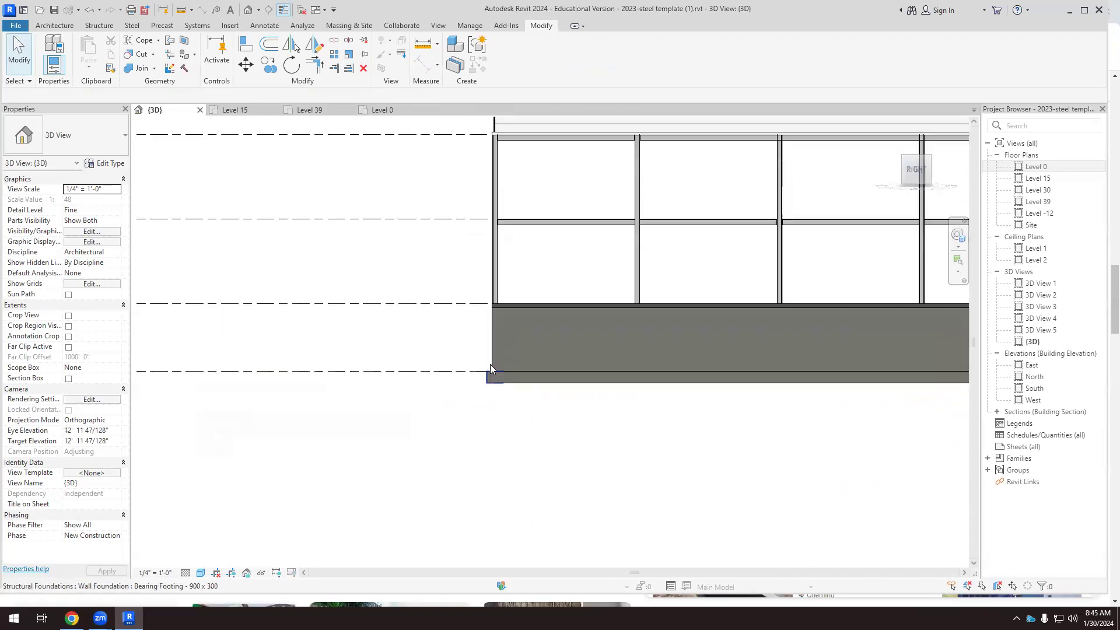
scroll(514, 377, up, 3)
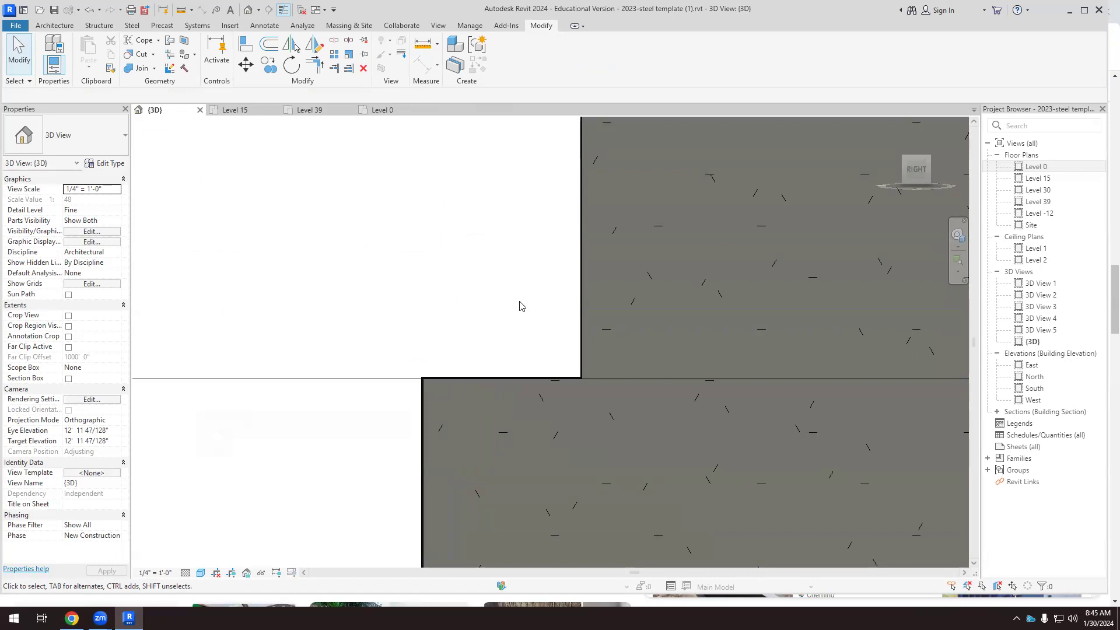
scroll(513, 362, up, 3)
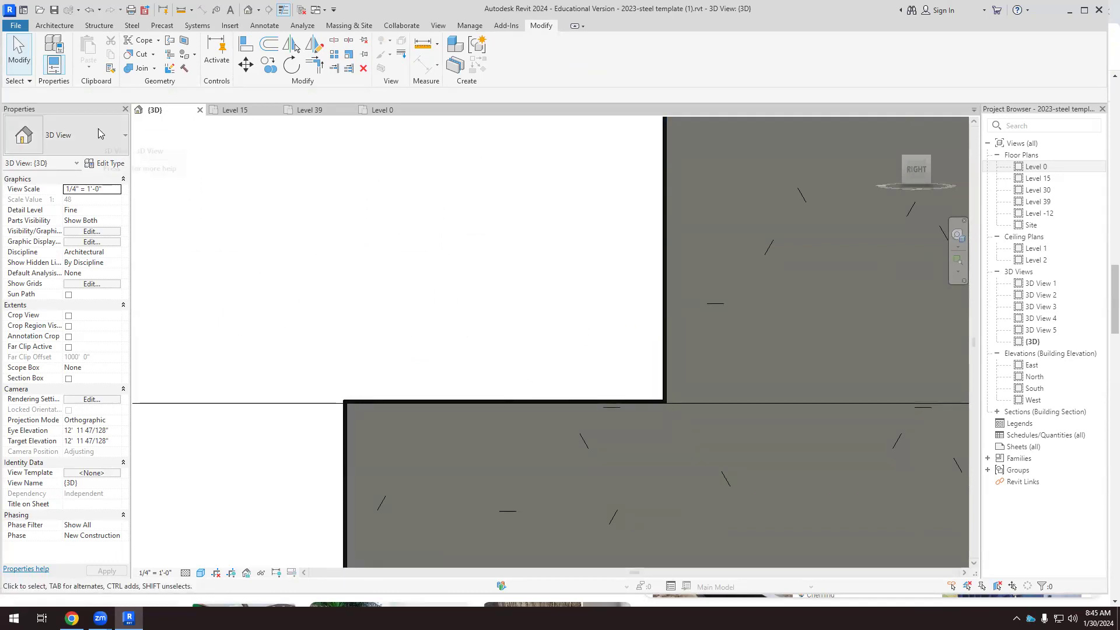
click(54, 25)
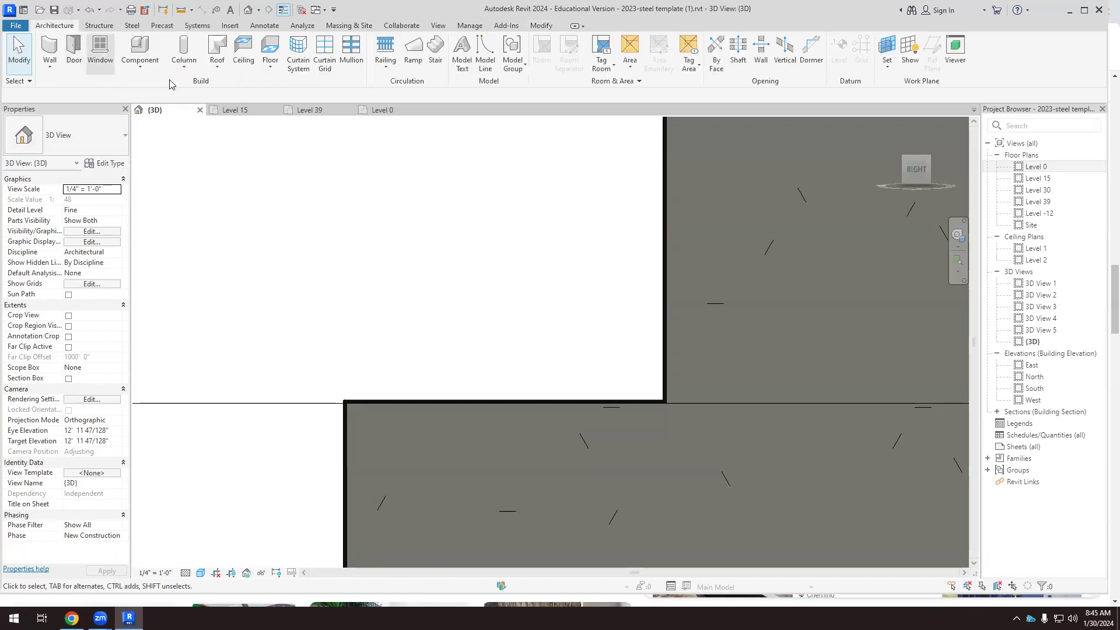
click(140, 63)
click(175, 115)
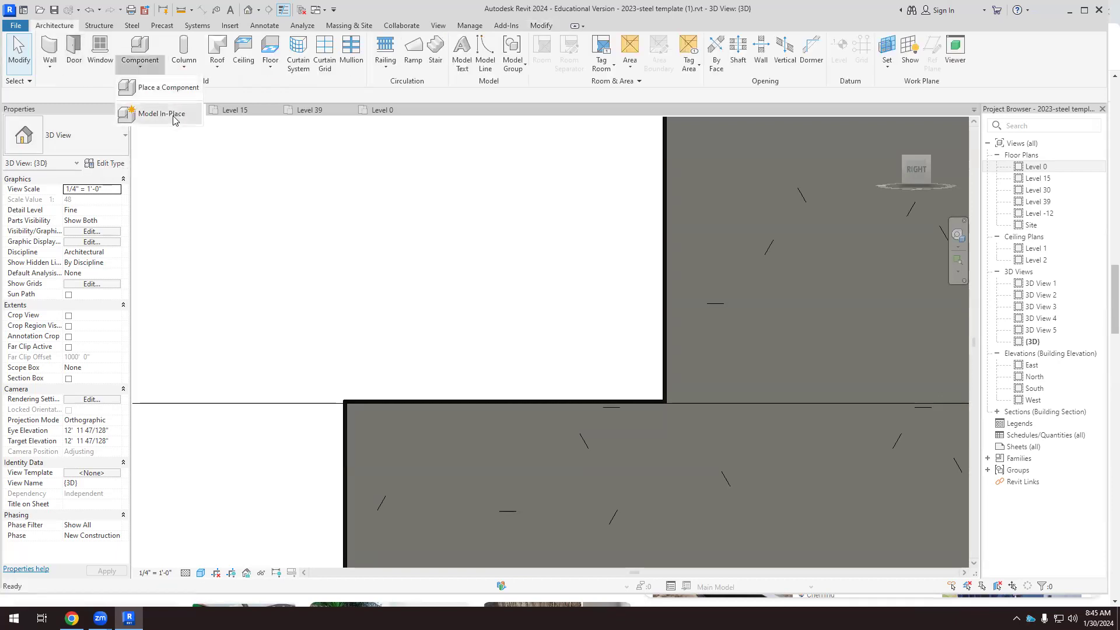
click(637, 259)
drag(638, 260, 635, 290)
click(513, 285)
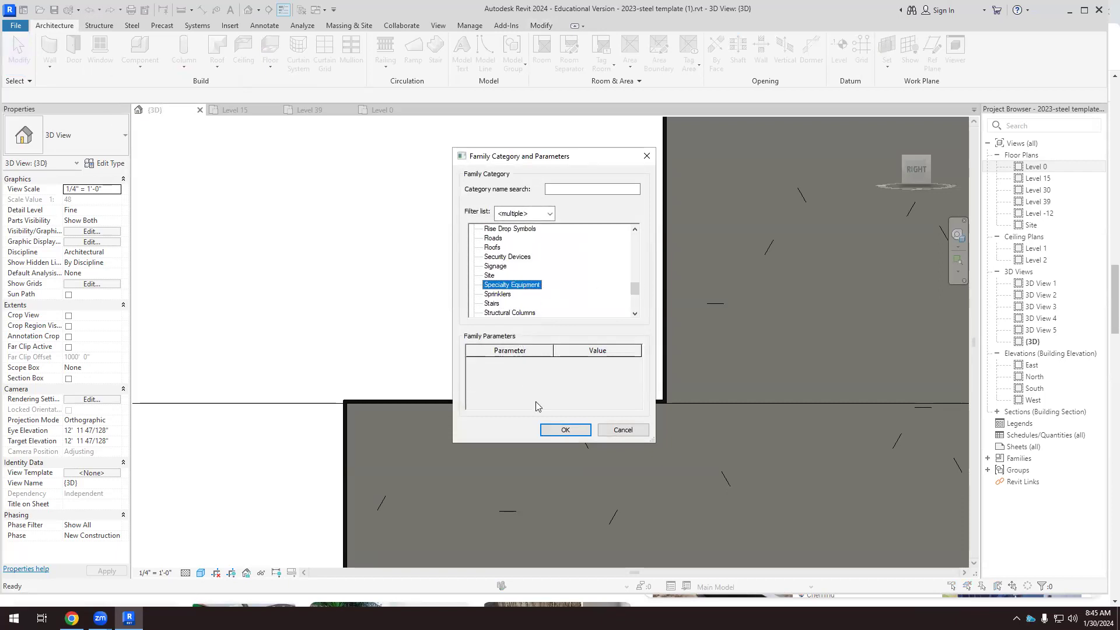
click(565, 430)
click(551, 322)
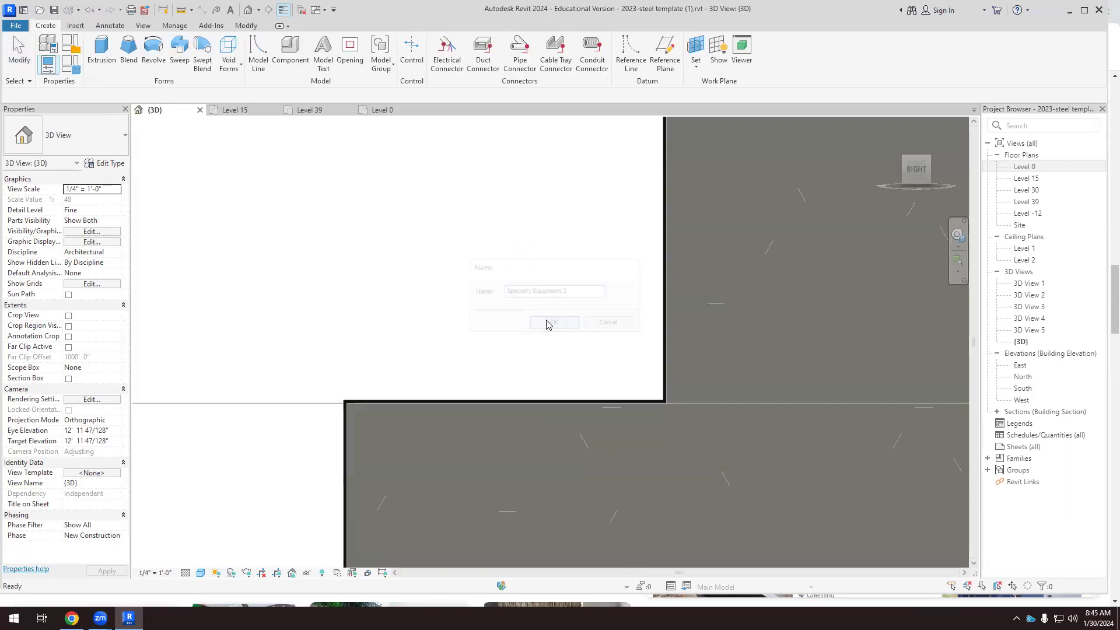
Start an extrusion in the in-place component and set its work plane to Grid : 3.
click(99, 48)
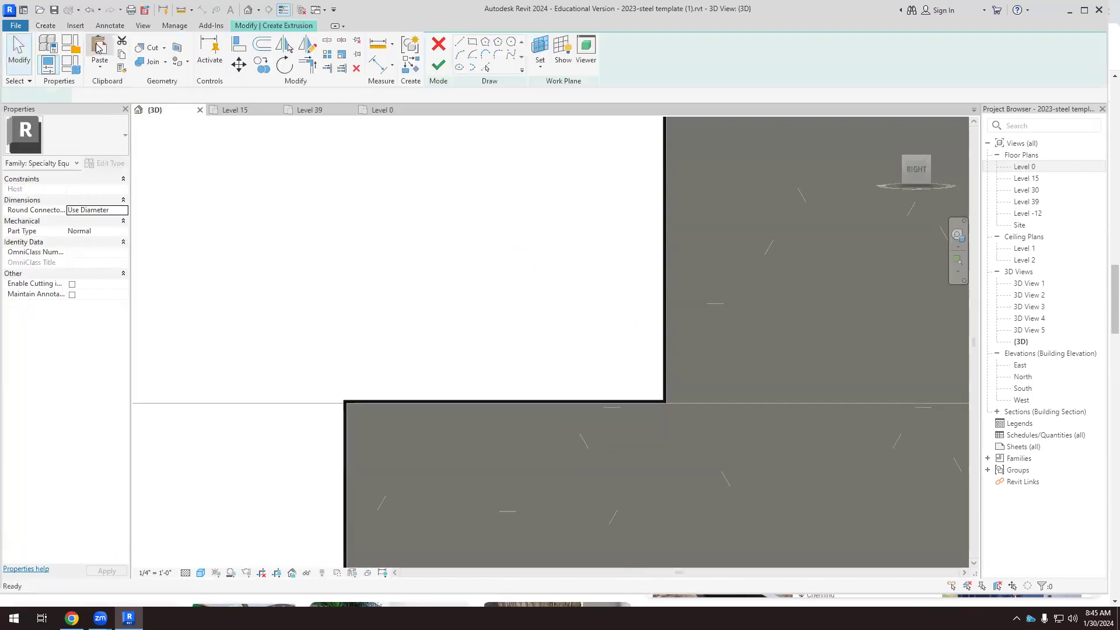
click(543, 49)
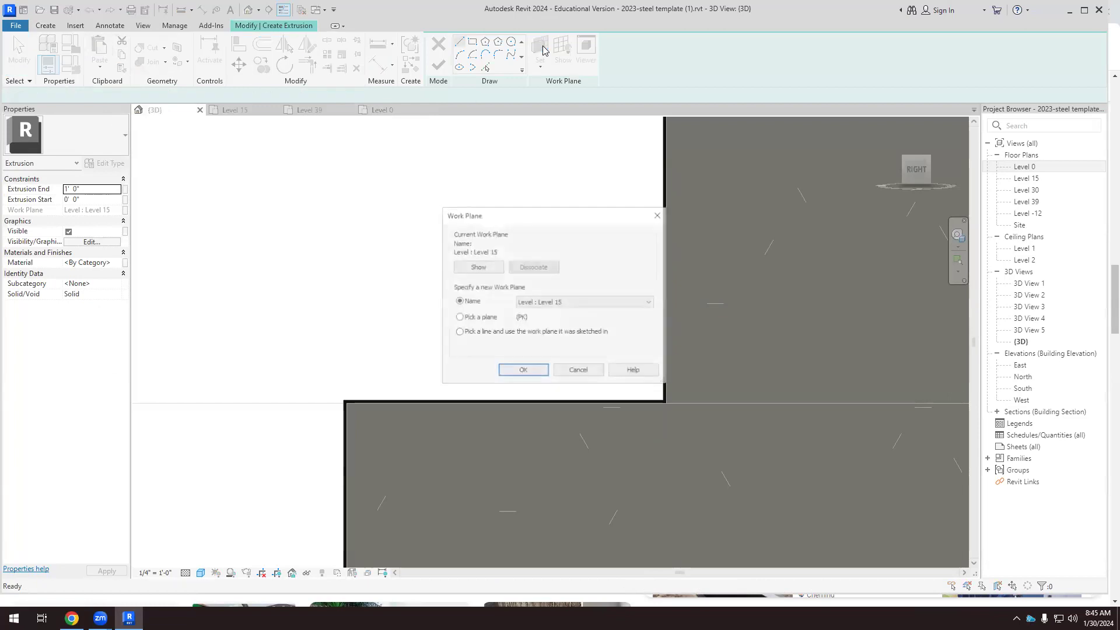
click(615, 303)
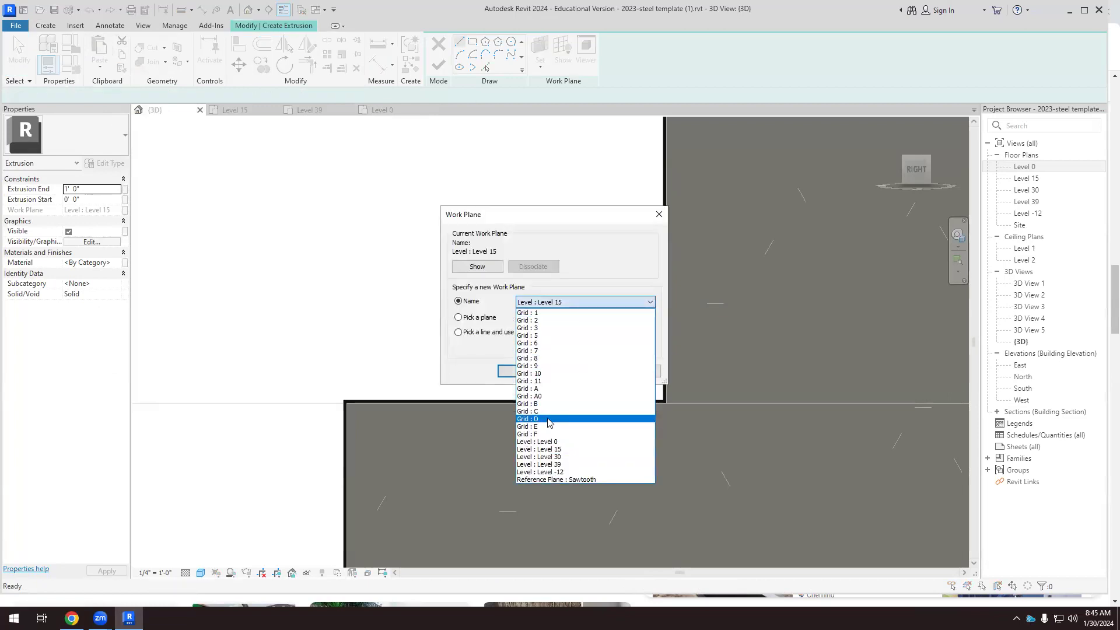
key(Up)
key(Up)
key(Up)
key(Return)
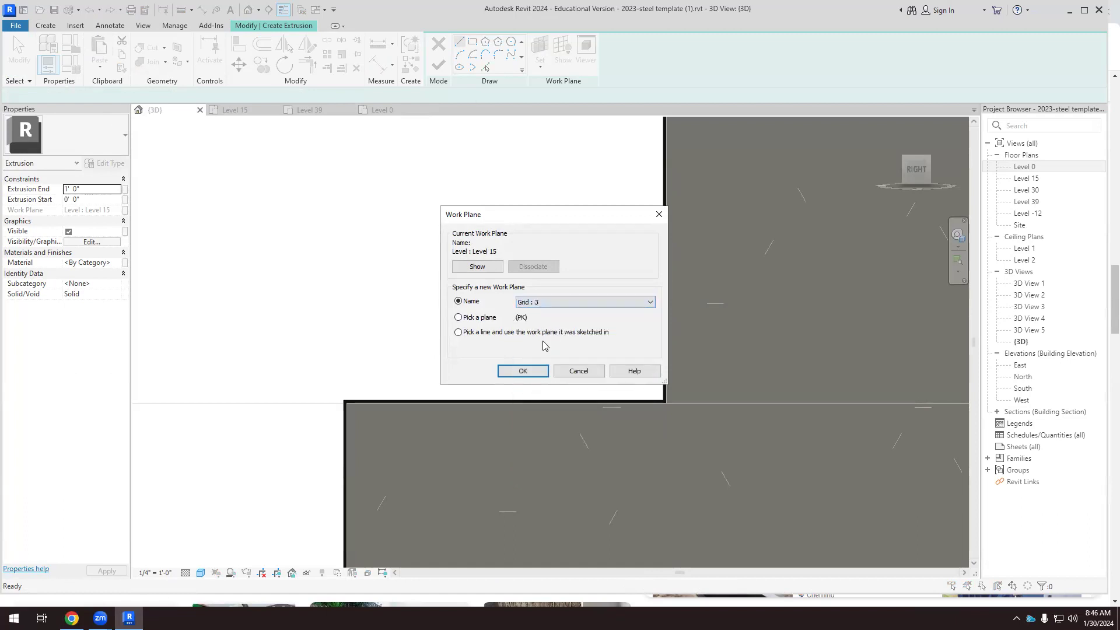
click(524, 371)
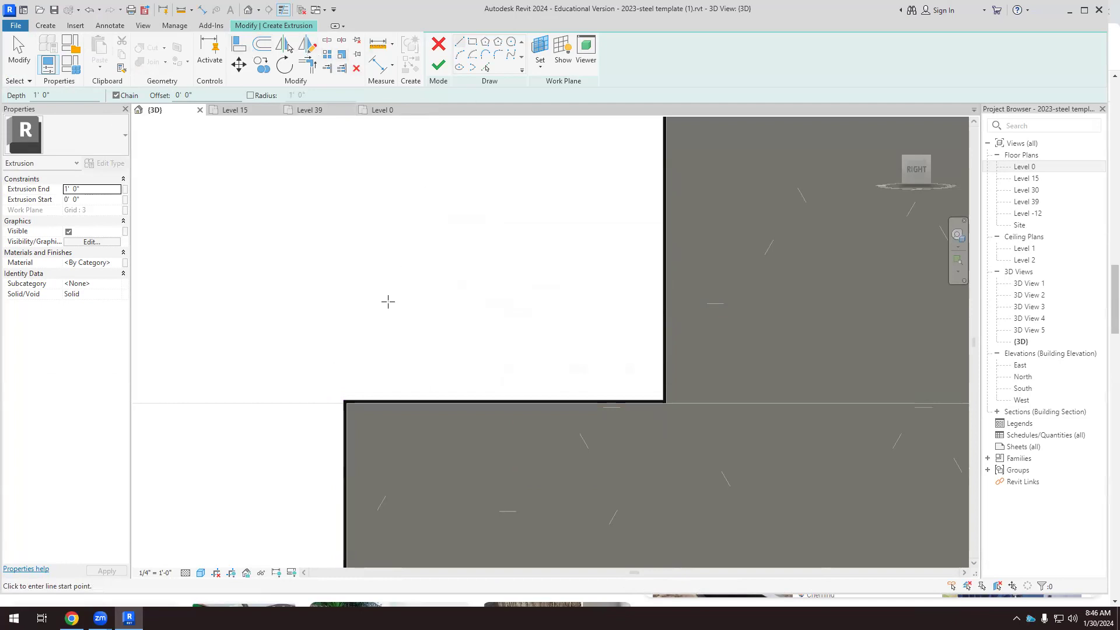
Sketch a closed rectangle about 11 3/4" wide and 3" high in the corner between the footing top and the wall face.
scroll(370, 401, up, 4)
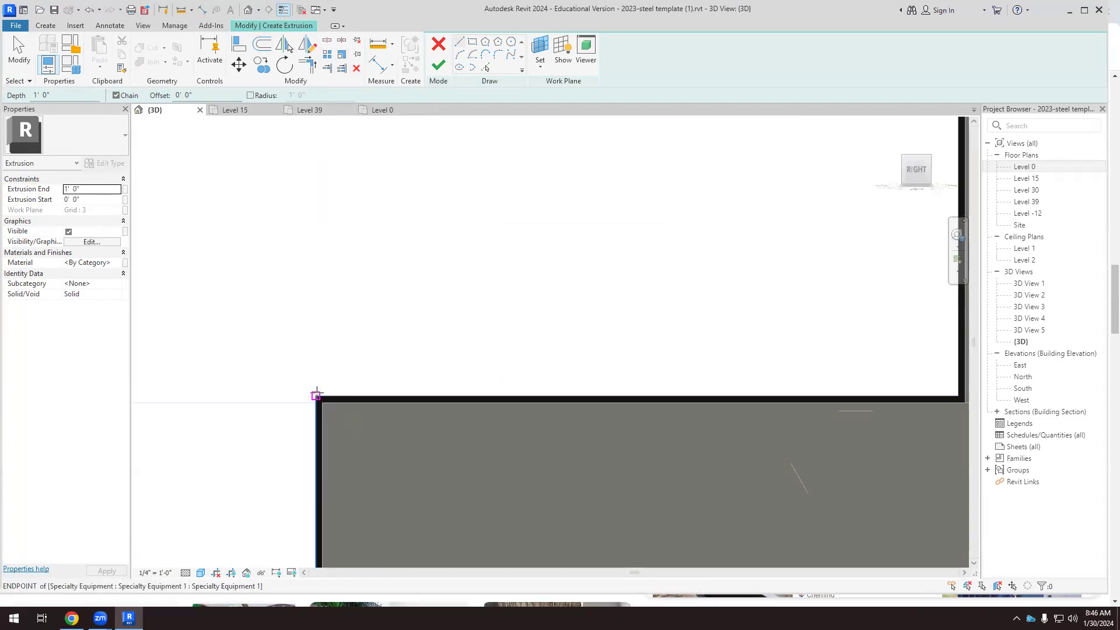
click(316, 395)
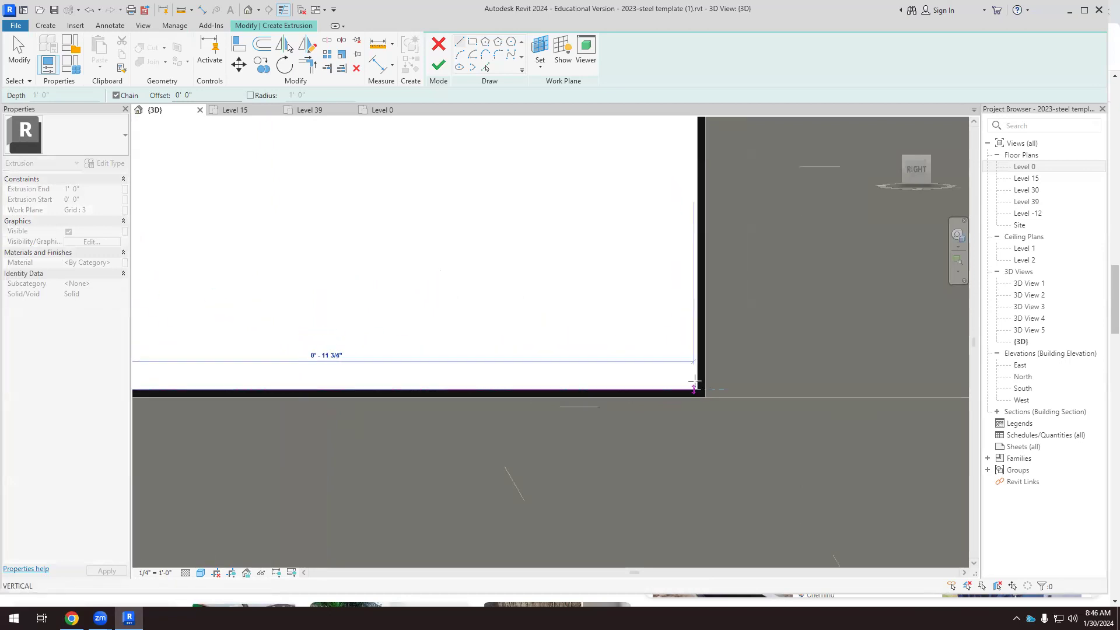
click(697, 390)
scroll(696, 391, down, 2)
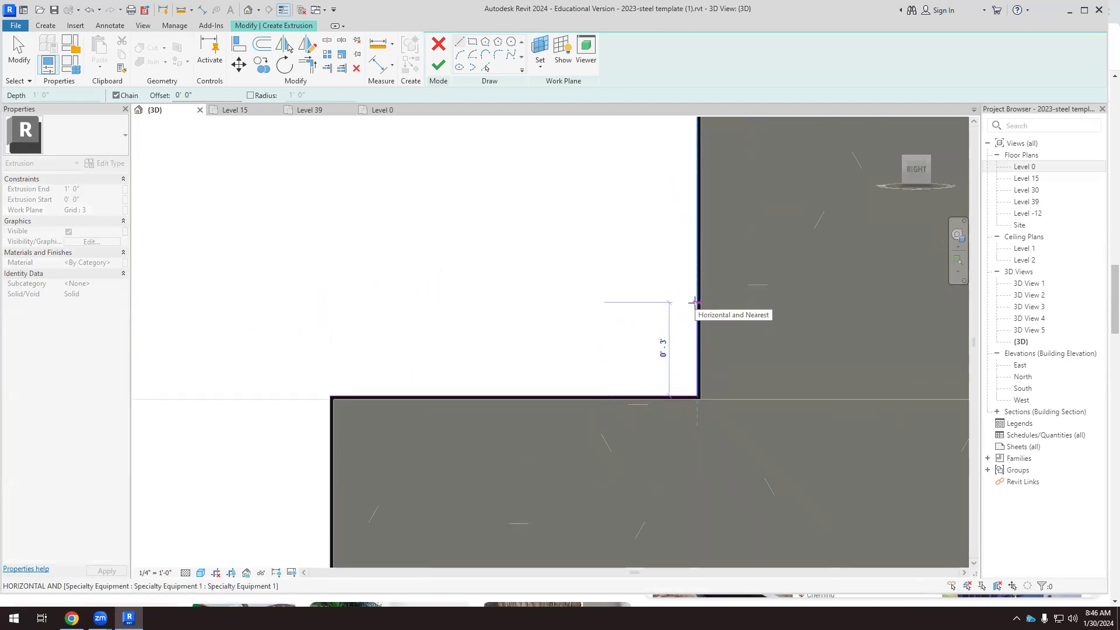
click(696, 302)
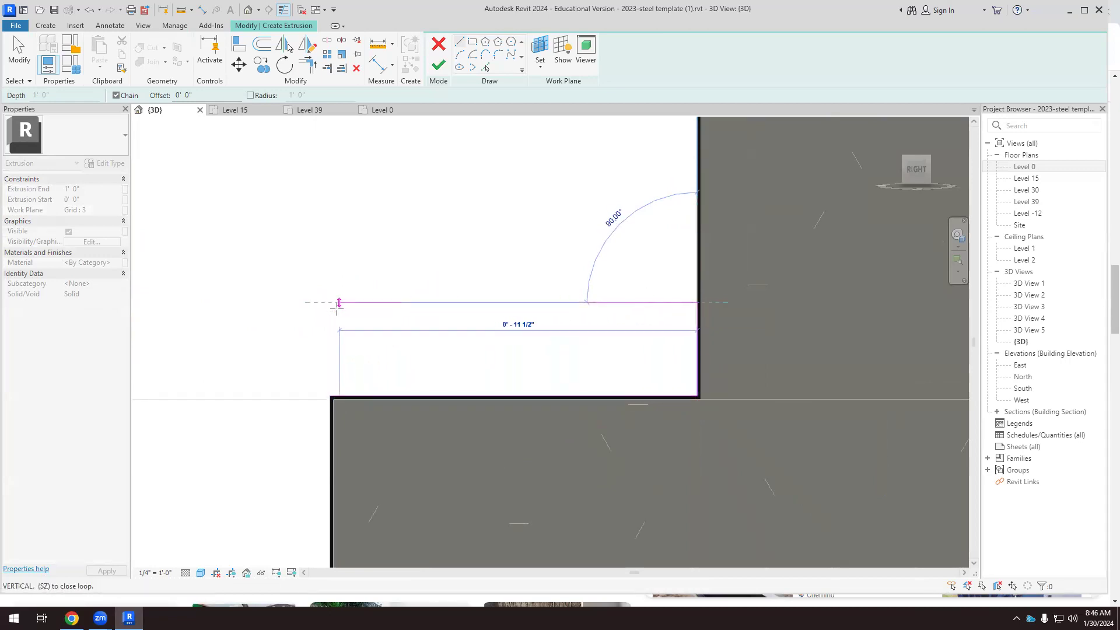
scroll(330, 305, up, 3)
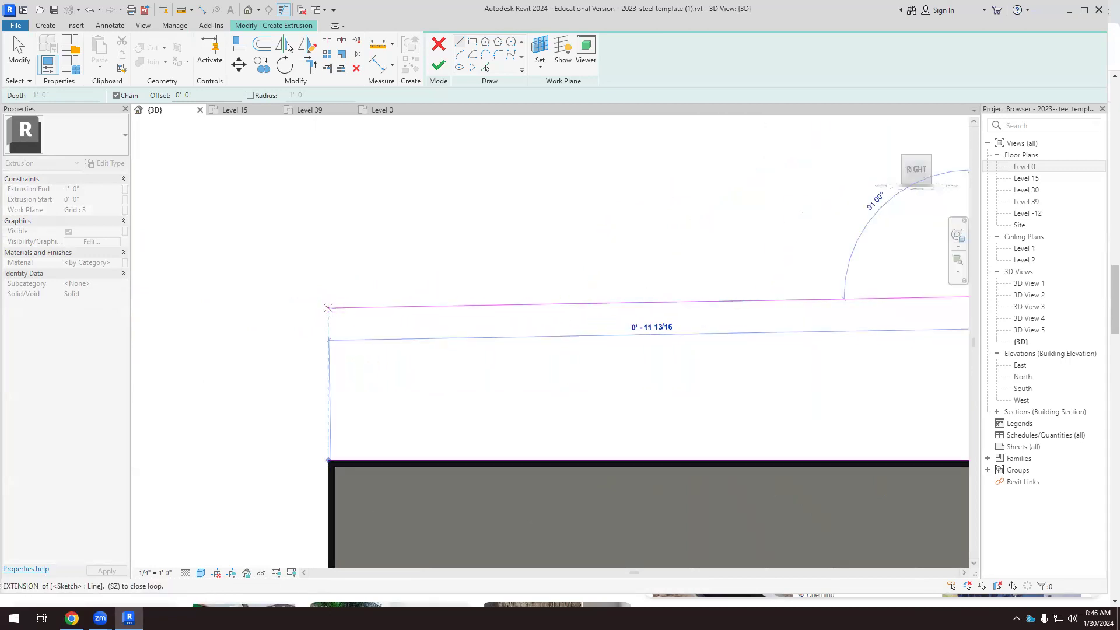
click(325, 292)
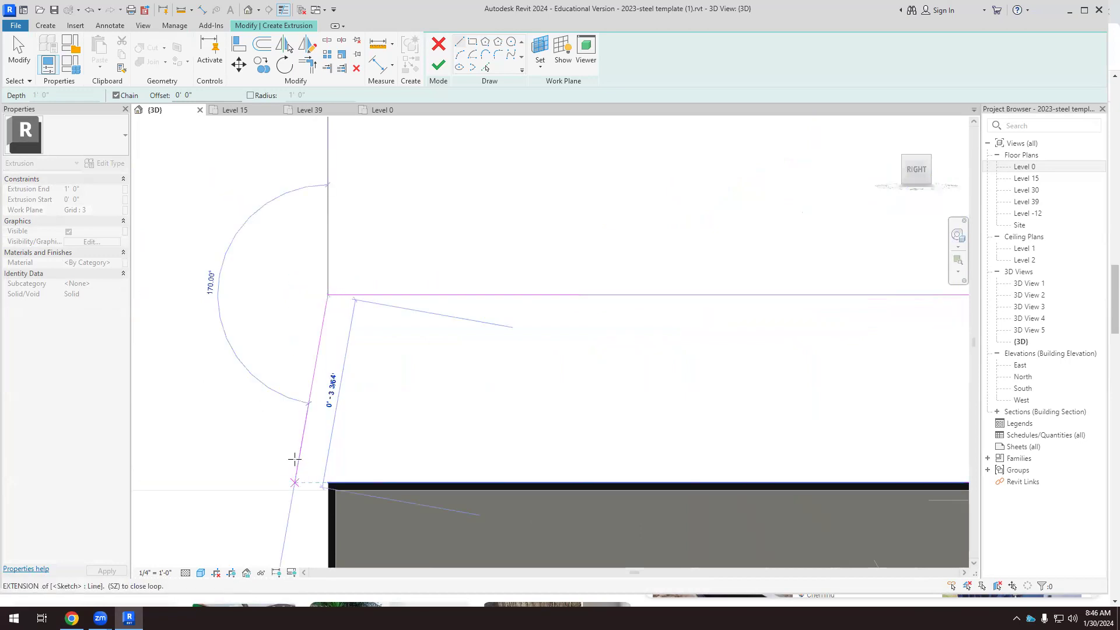
click(326, 482)
click(327, 341)
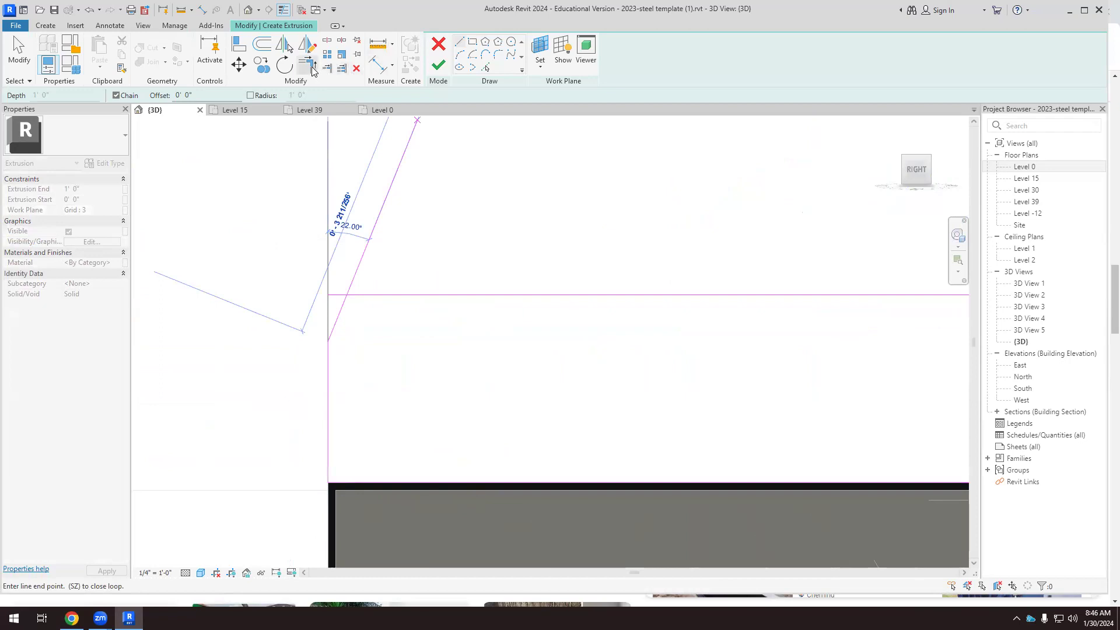
key(t)
key(r)
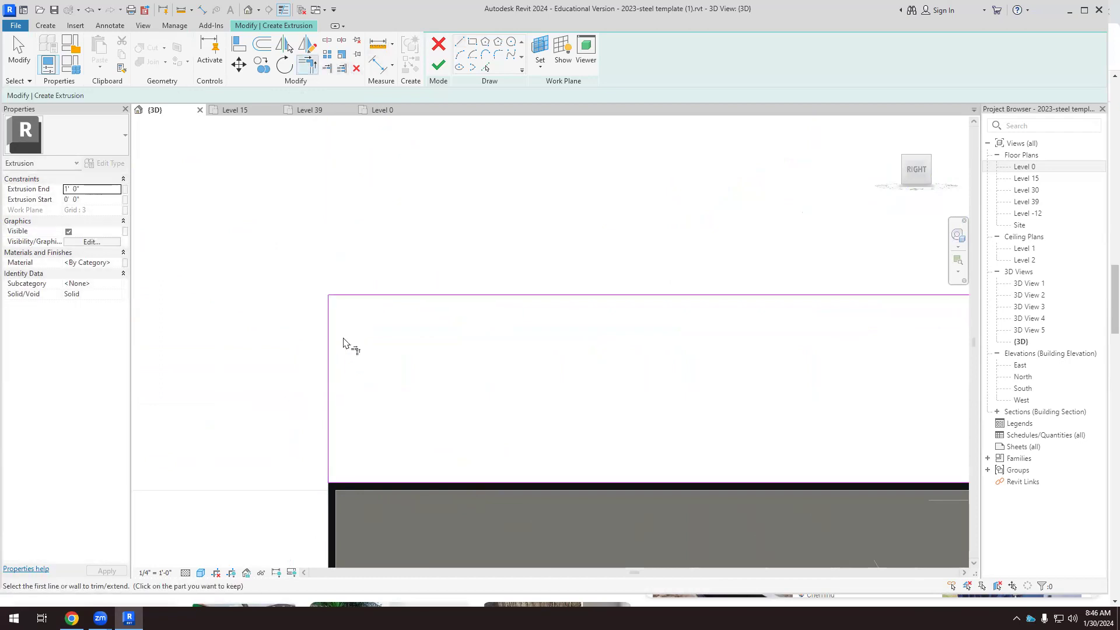
scroll(362, 303, down, 5)
scroll(450, 256, up, 1)
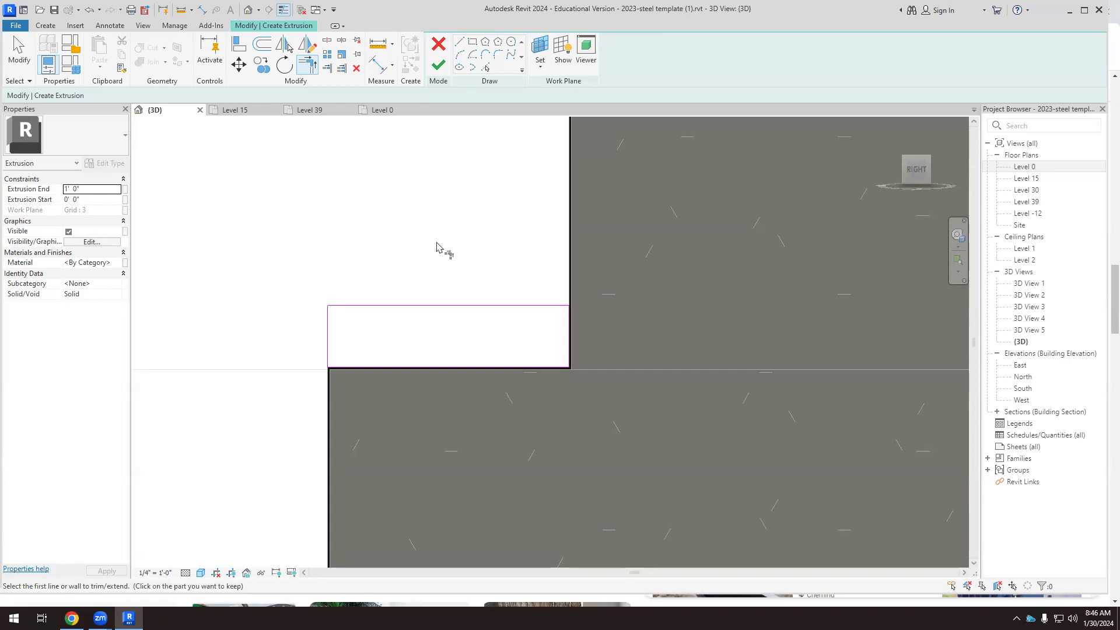
Draw a circle with a 2 1/2" radius centred on the midpoint of the rectangle's upper line.
click(511, 44)
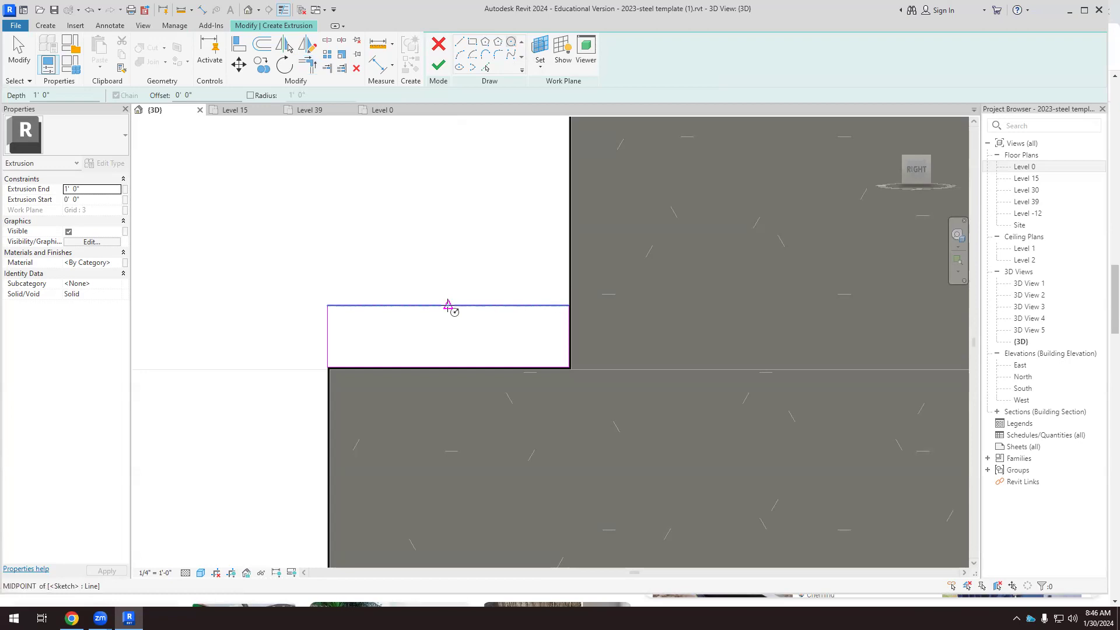
click(449, 305)
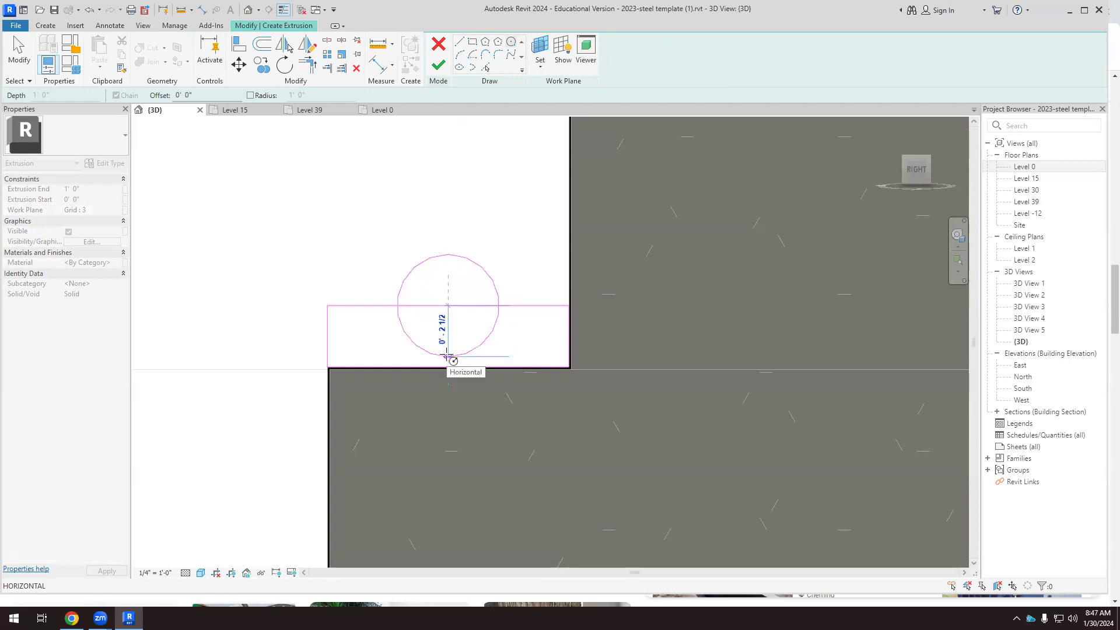
click(447, 356)
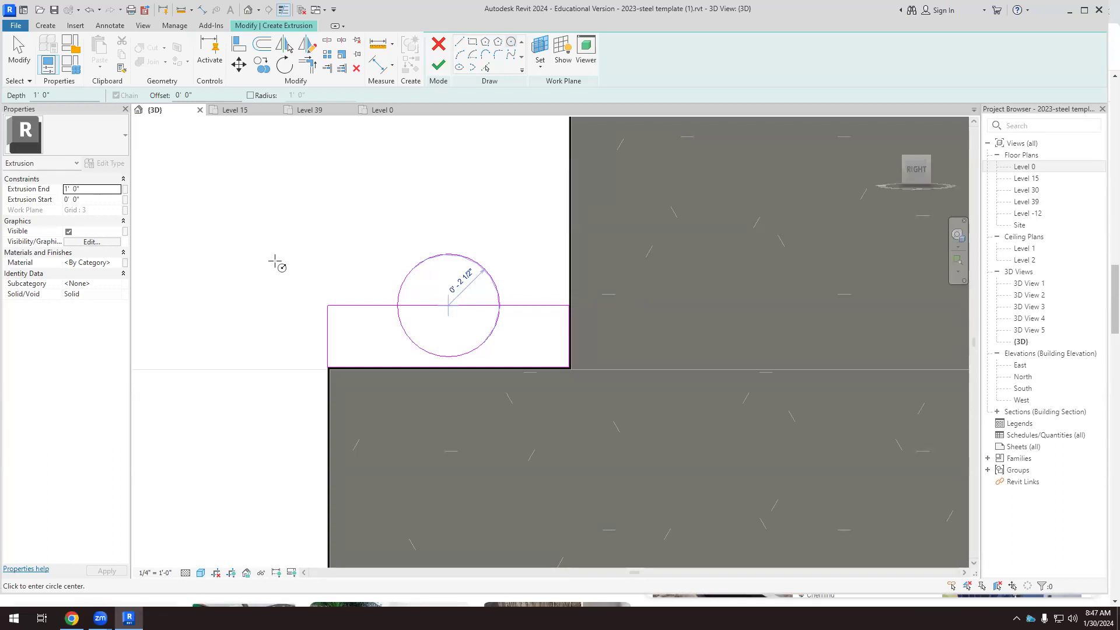
scroll(368, 322, up, 1)
click(19, 51)
scroll(402, 324, up, 1)
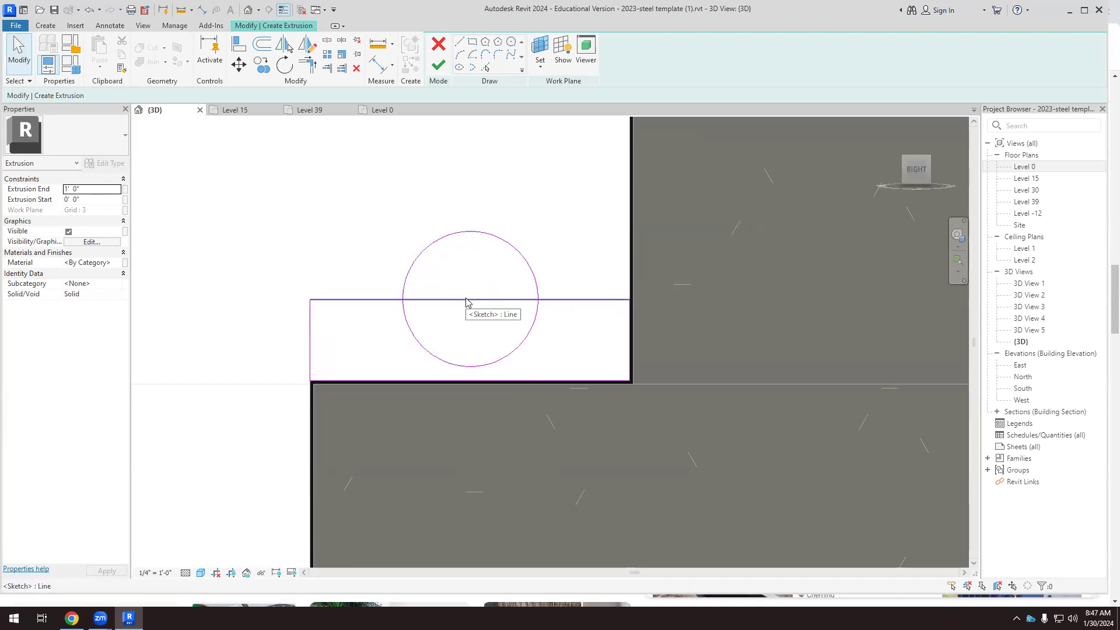
Split the upper line and the circle, trim them into a semicircular notch in the rectangle, and finish the 1' extrusion.
click(328, 42)
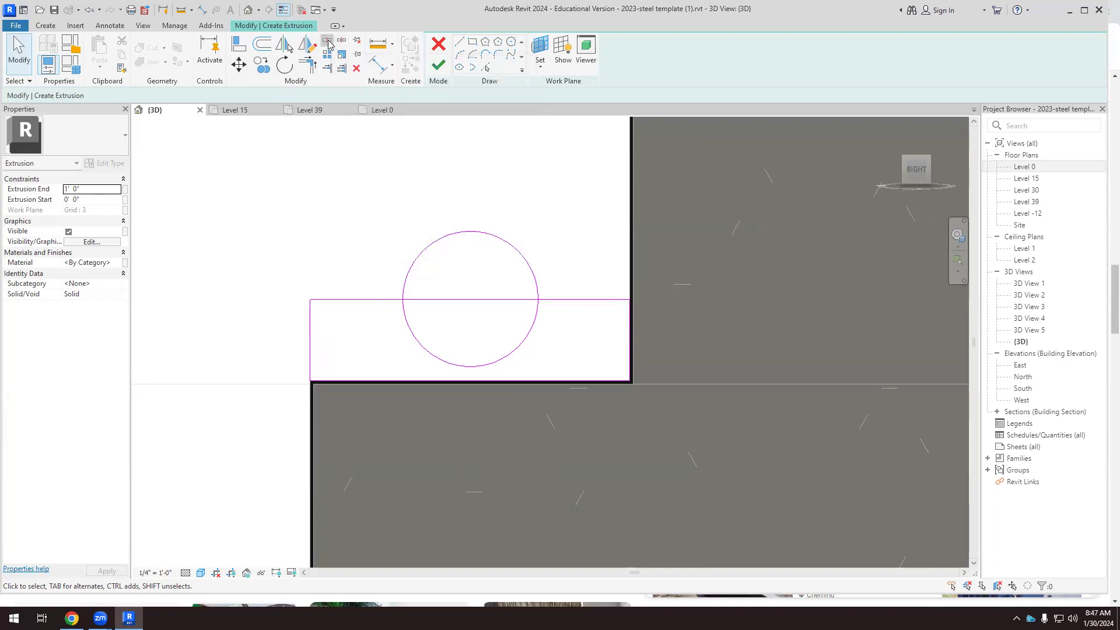
click(474, 299)
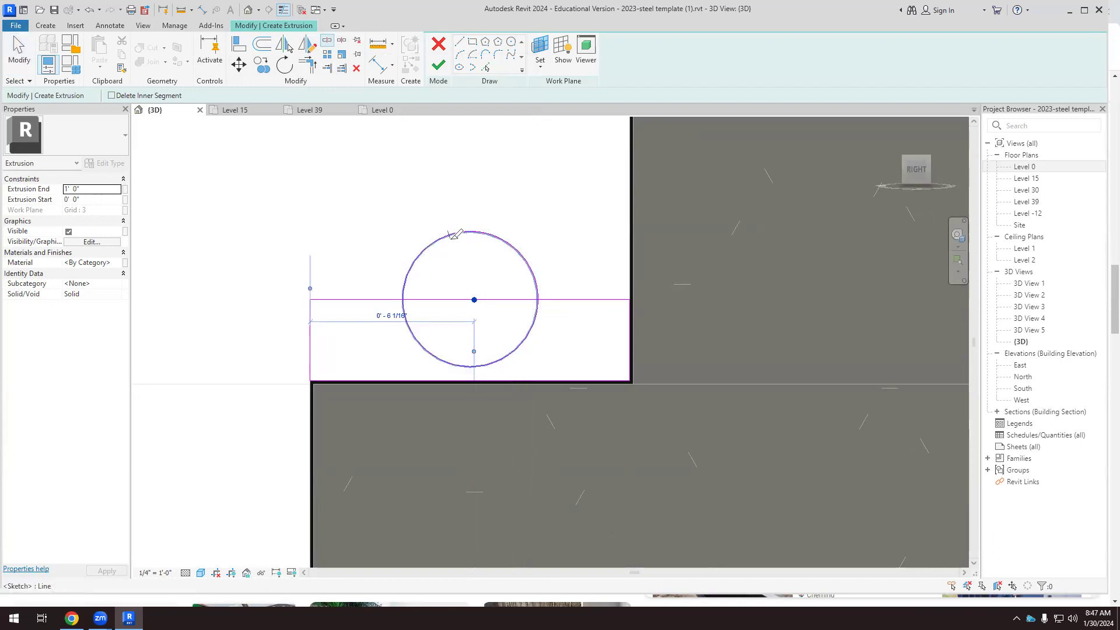
click(467, 232)
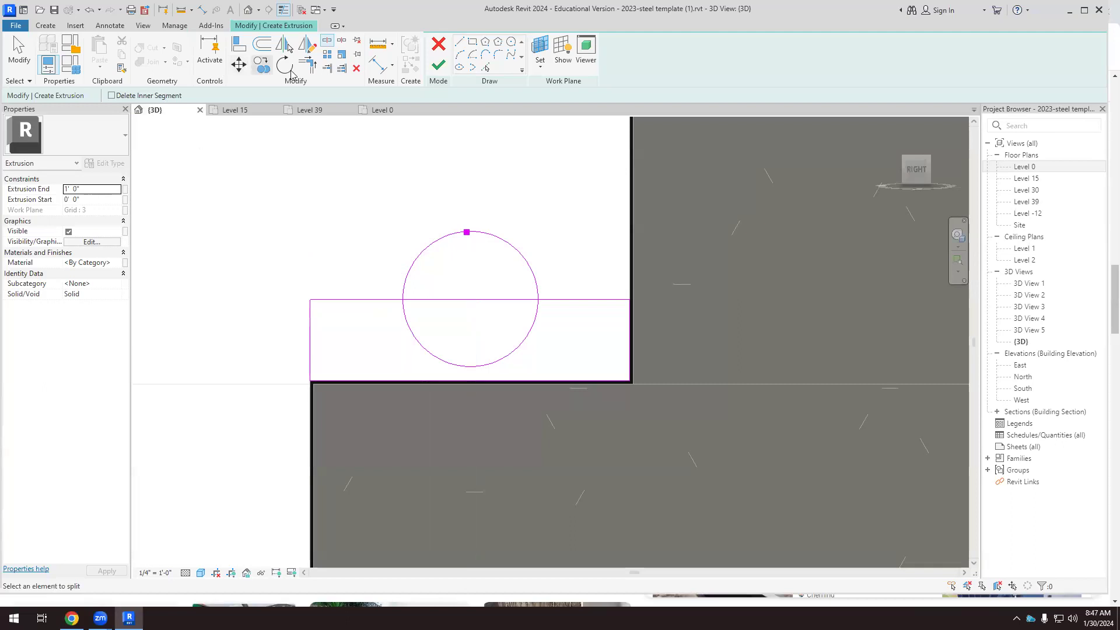
click(309, 66)
click(395, 301)
click(411, 328)
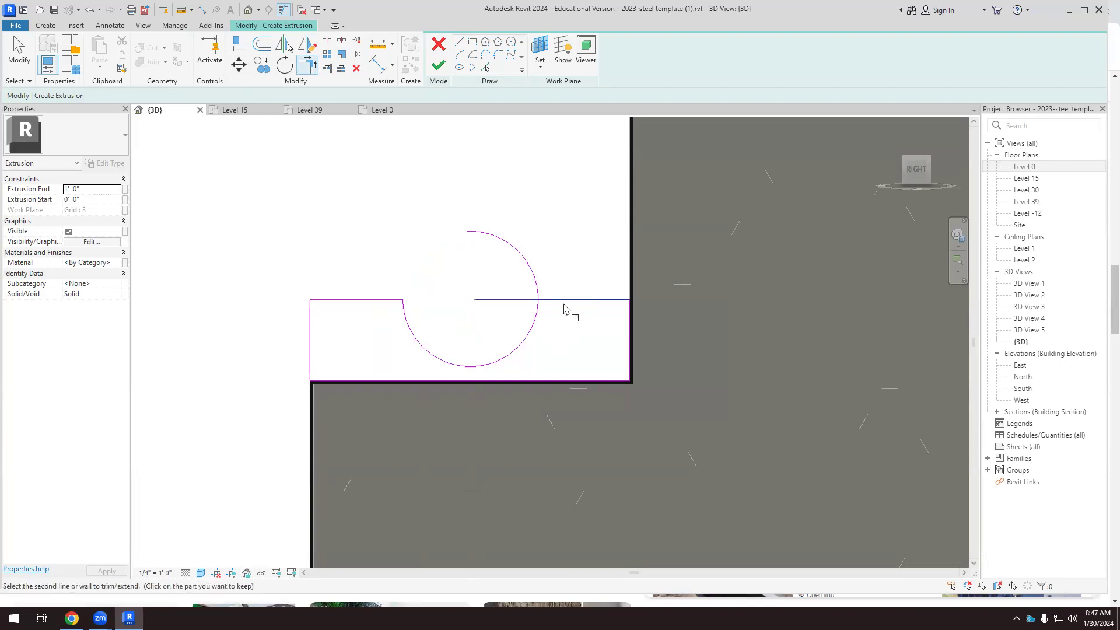
click(538, 324)
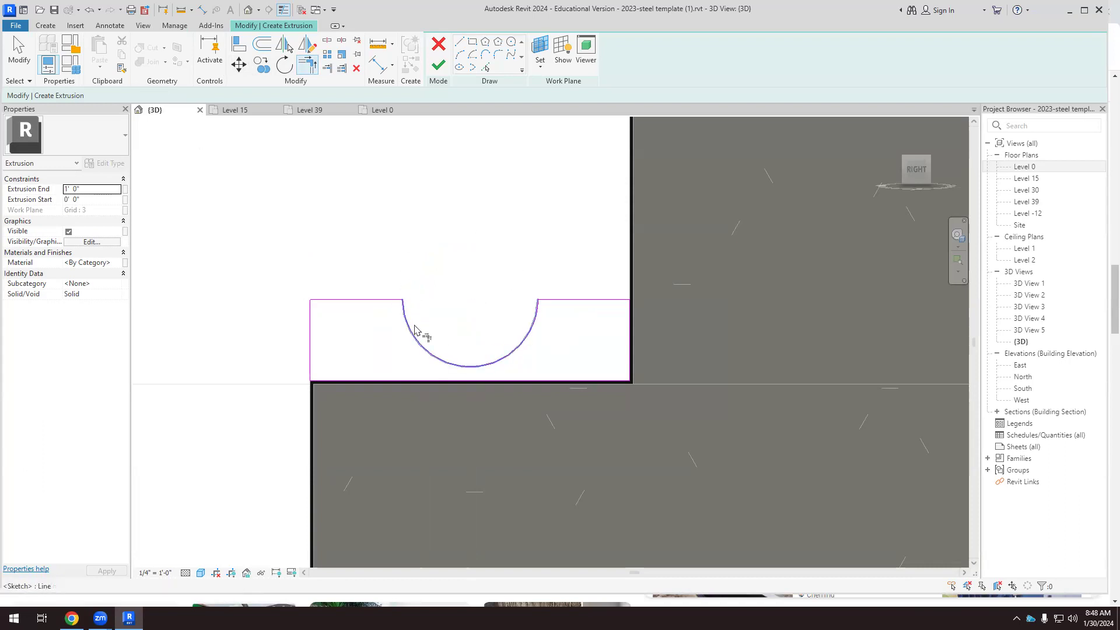
click(438, 65)
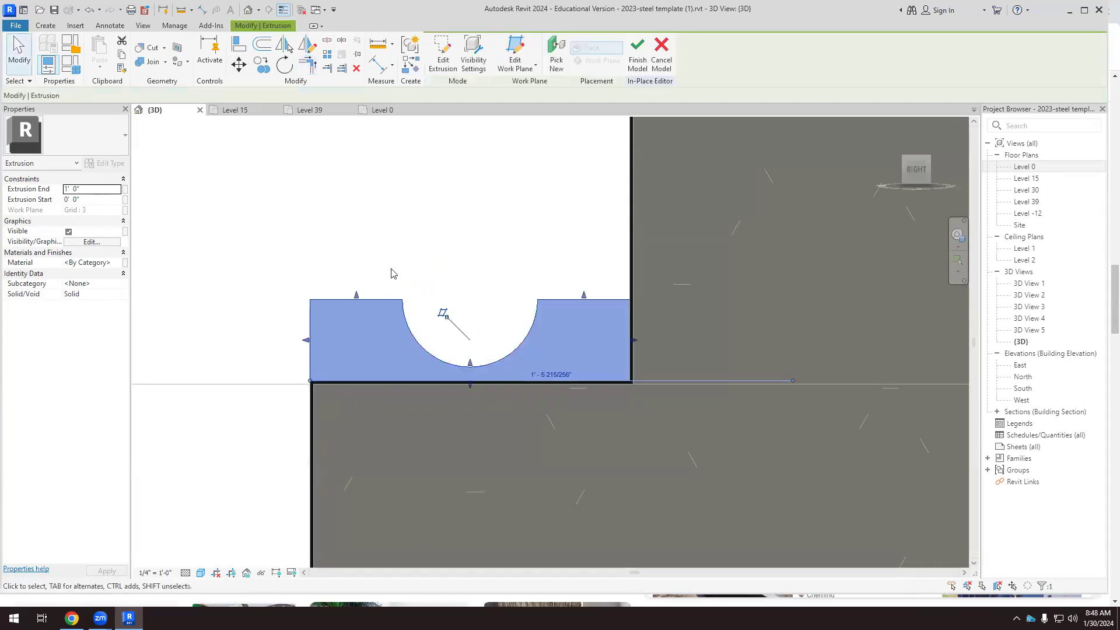
scroll(418, 251, down, 2)
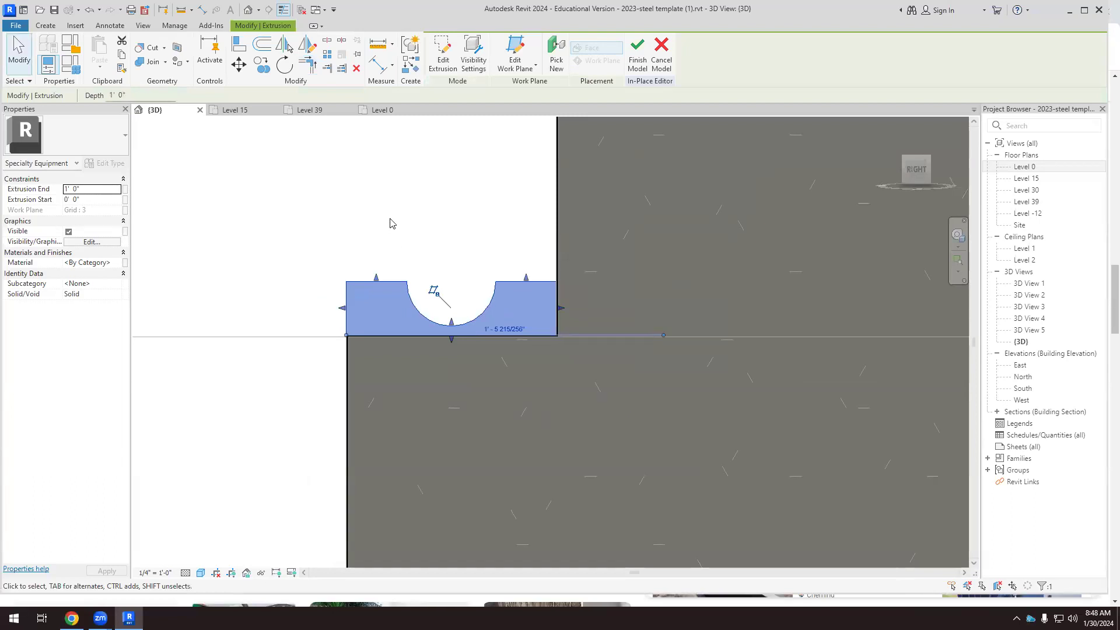
key(Escape)
Stretch the near end of the notched extrusion along the footing to an extrusion start of about -5' 3".
scroll(448, 248, down, 2)
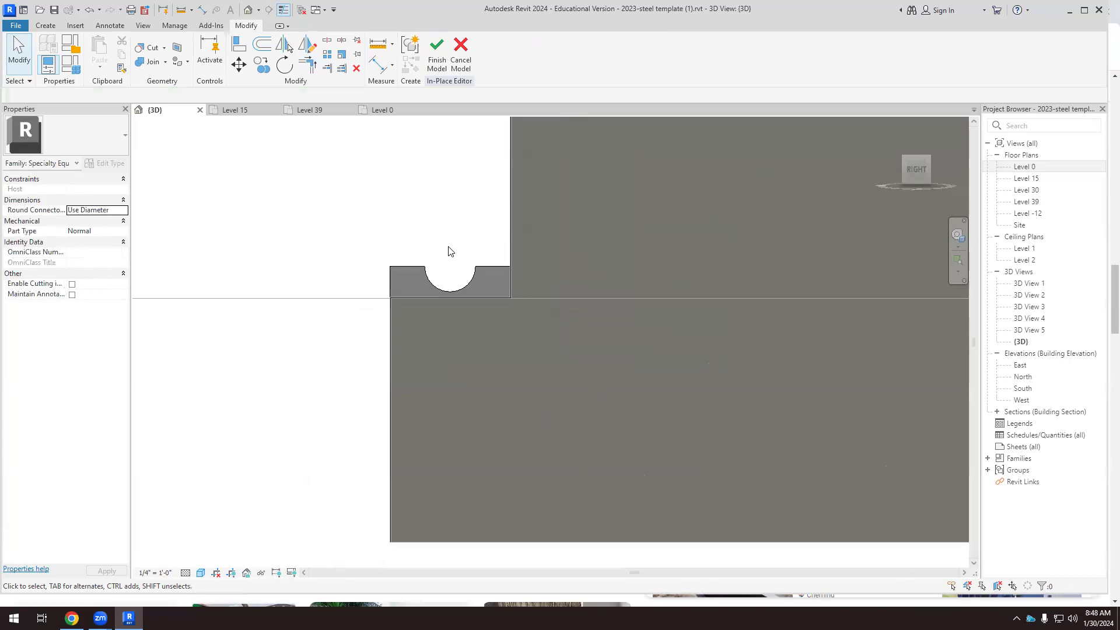
drag(432, 309, 477, 318)
scroll(306, 274, up, 5)
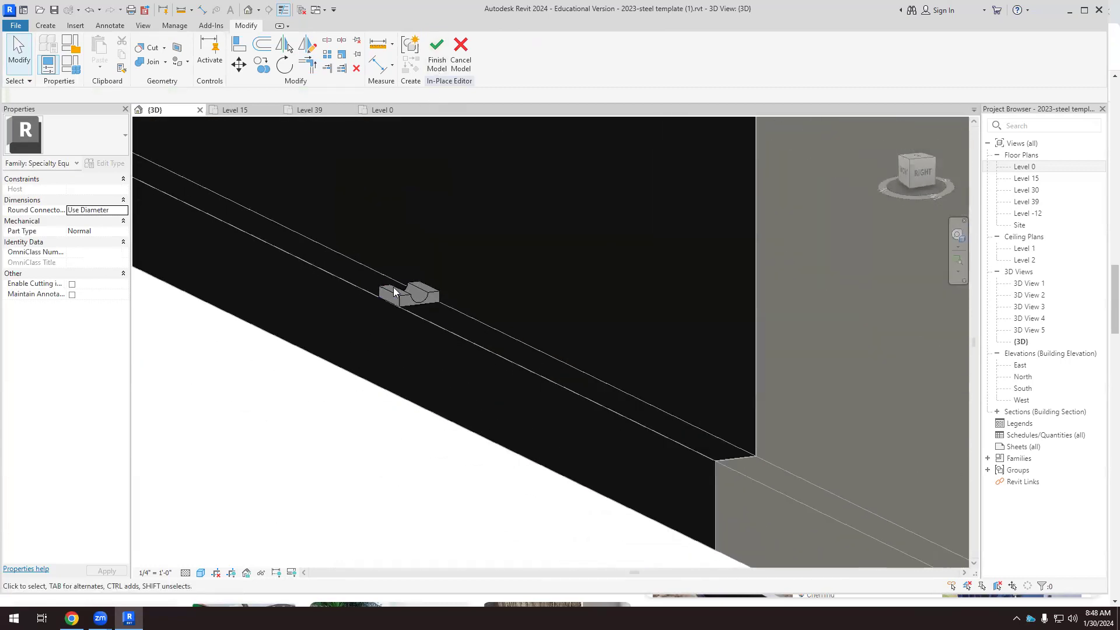
click(424, 302)
click(424, 301)
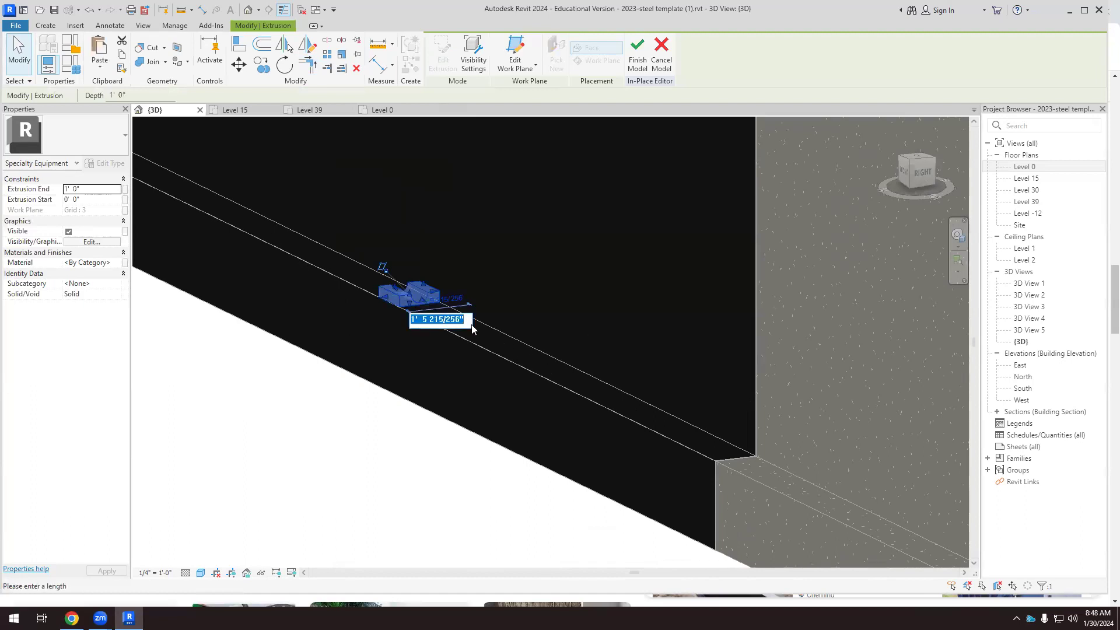
key(Escape)
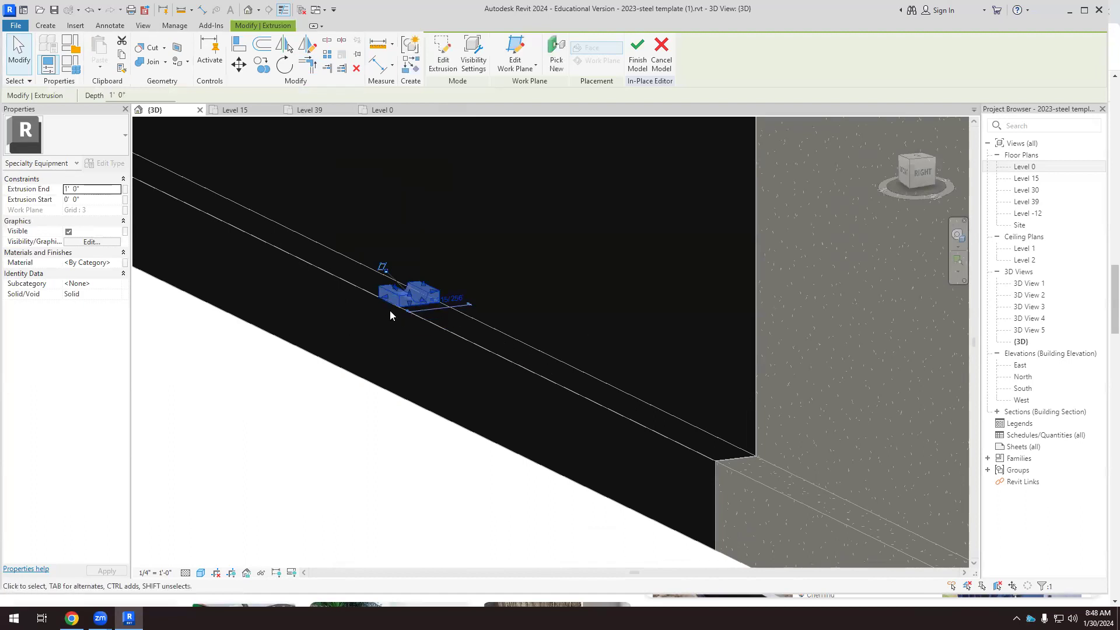
scroll(362, 338, up, 3)
key(Escape)
click(432, 260)
scroll(457, 272, up, 2)
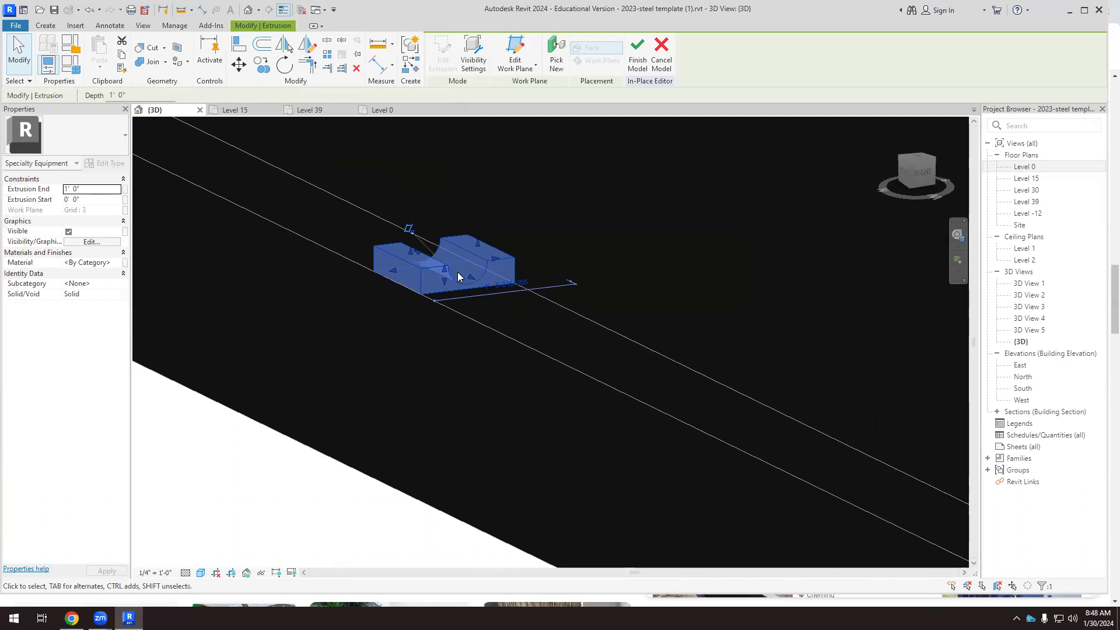
drag(470, 278, 766, 353)
scroll(765, 352, down, 2)
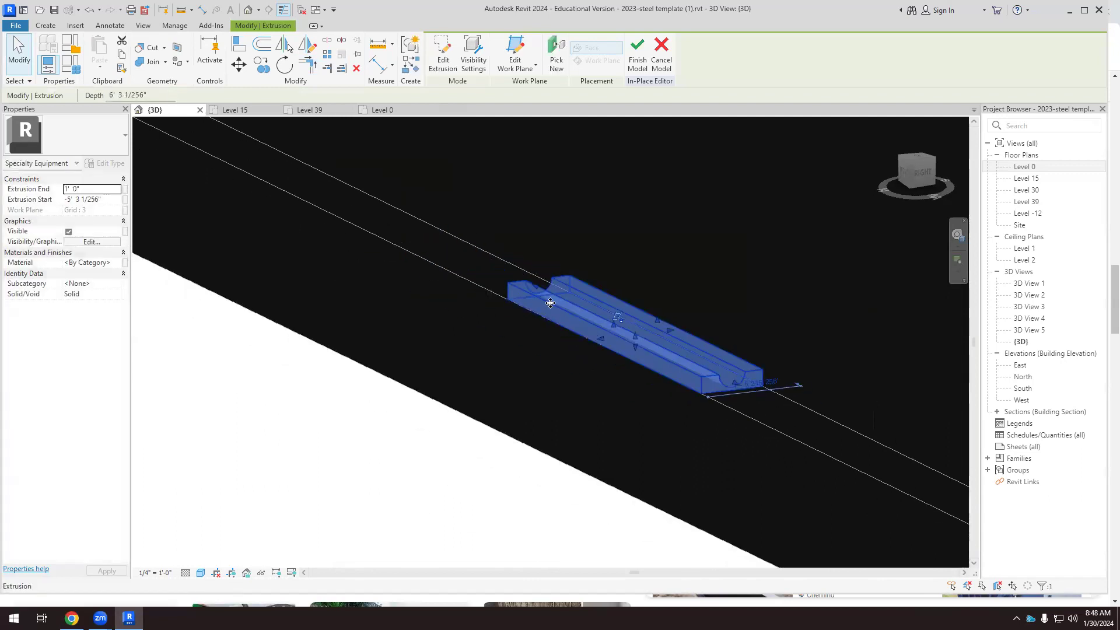
Stretch the far end of the notched extrusion along the footing to an extrusion end of about 33' 8", then deselect it.
drag(550, 303, 236, 151)
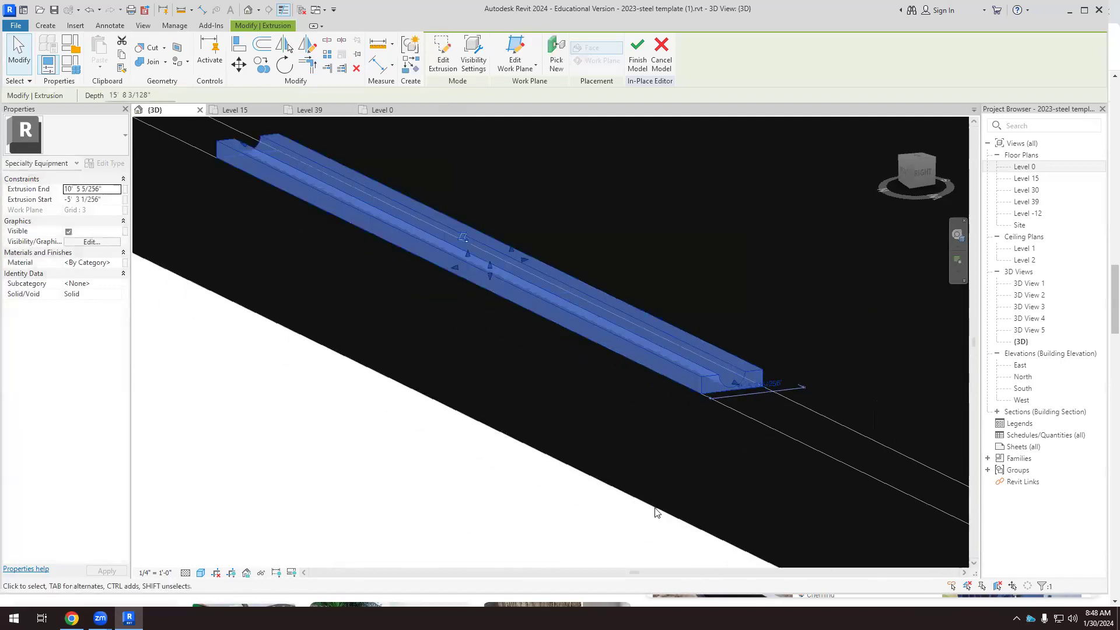
scroll(657, 512, down, 3)
scroll(509, 381, up, 1)
drag(509, 385, 148, 203)
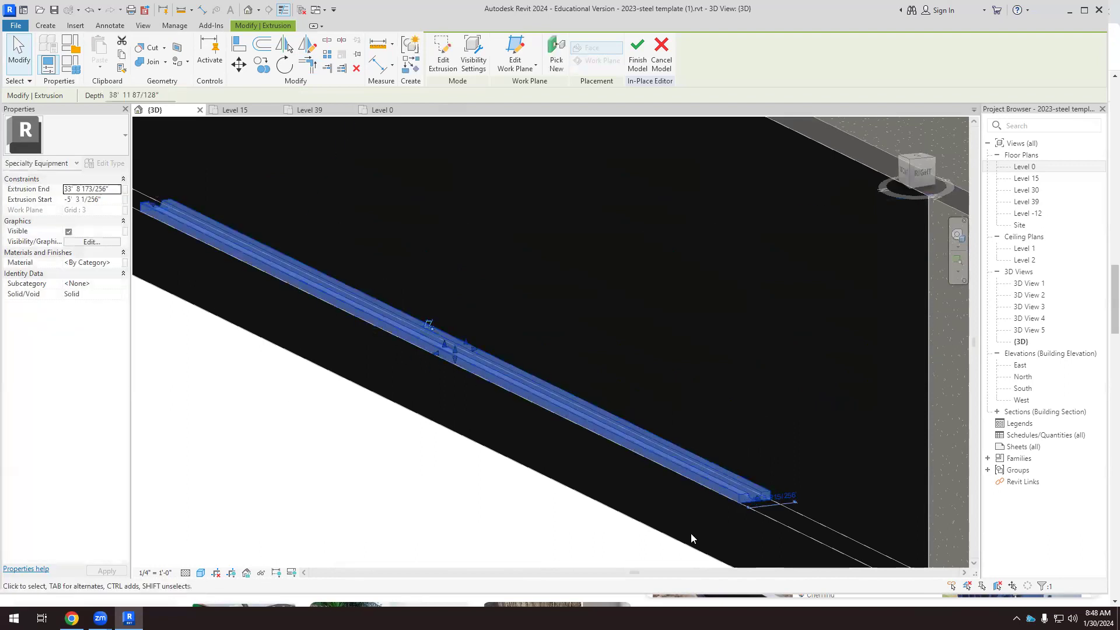
scroll(692, 537, down, 2)
scroll(584, 432, up, 2)
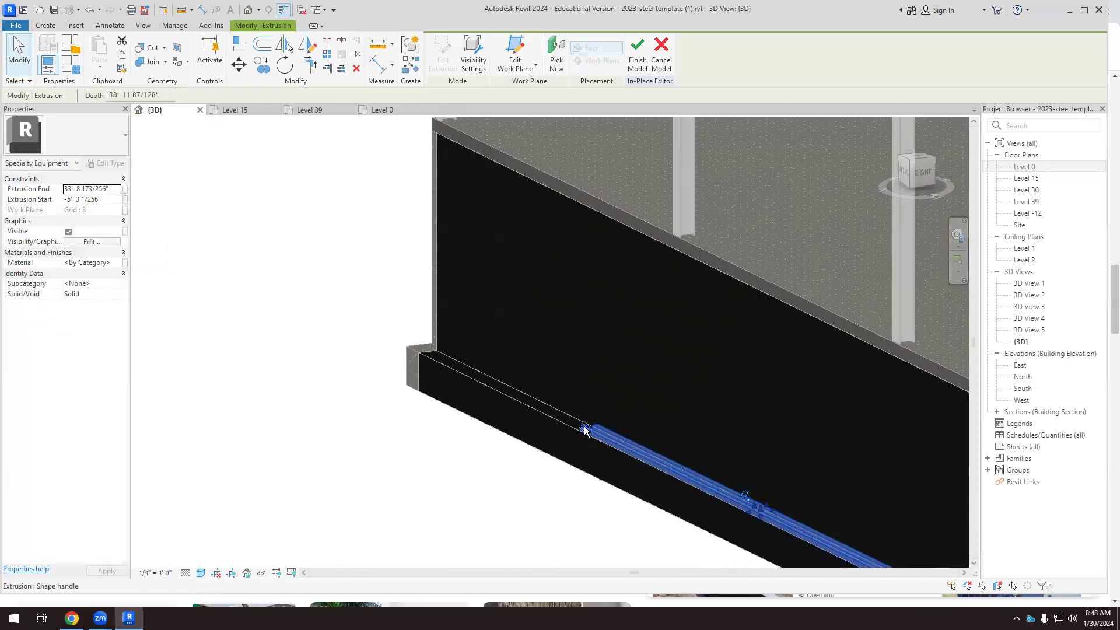
click(287, 496)
scroll(383, 472, down, 2)
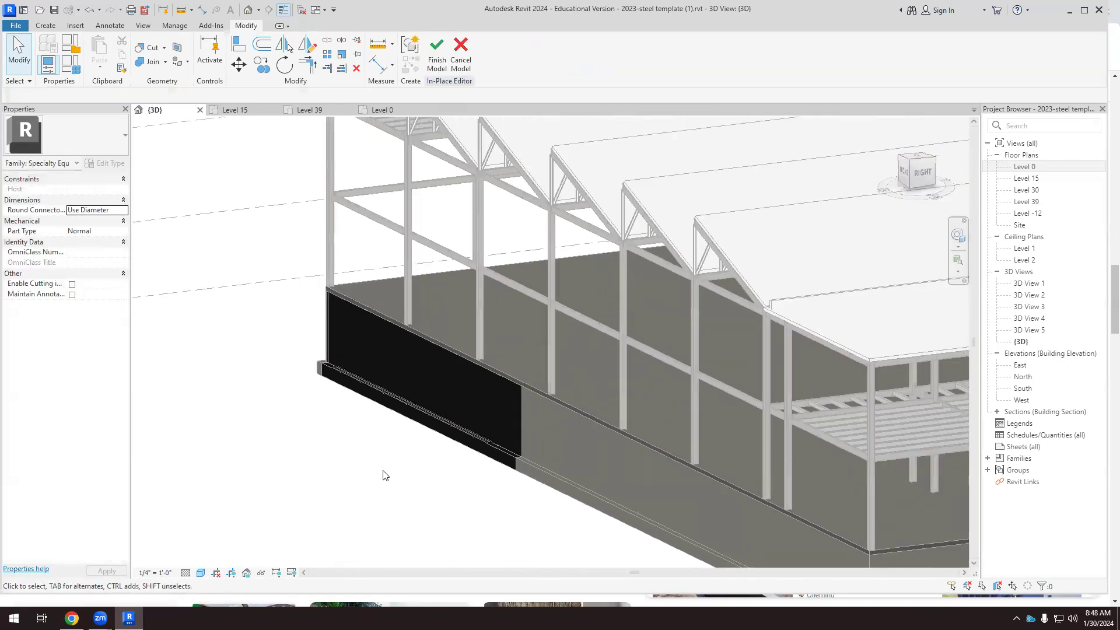
Check the end of the notched extrusion on the footing and finish the in-place model.
scroll(388, 478, up, 2)
drag(402, 498, 395, 520)
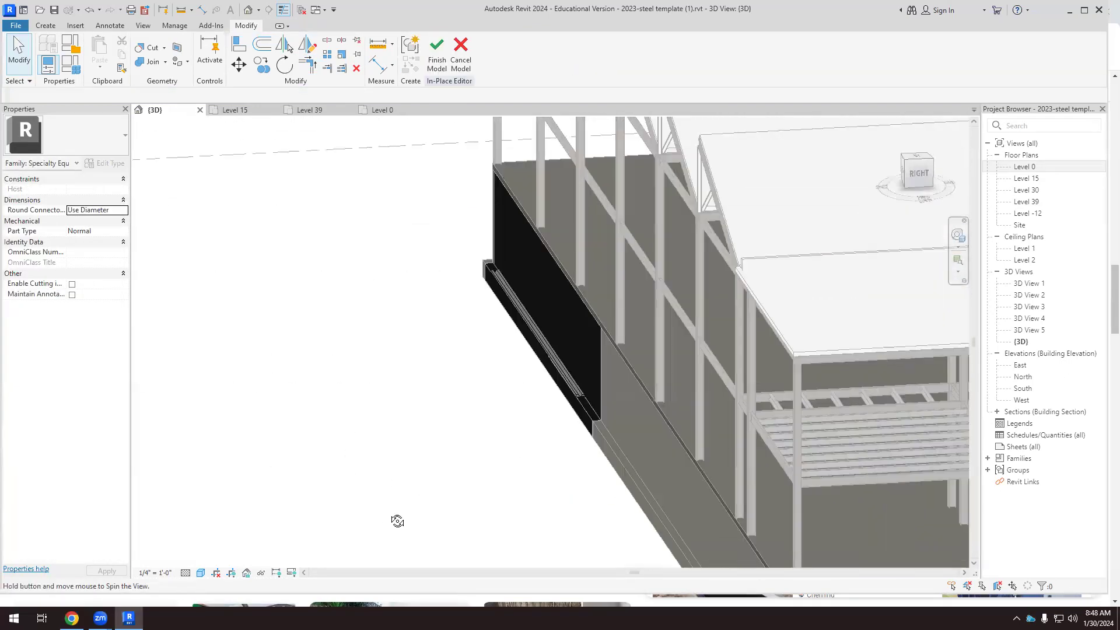
scroll(495, 463, up, 6)
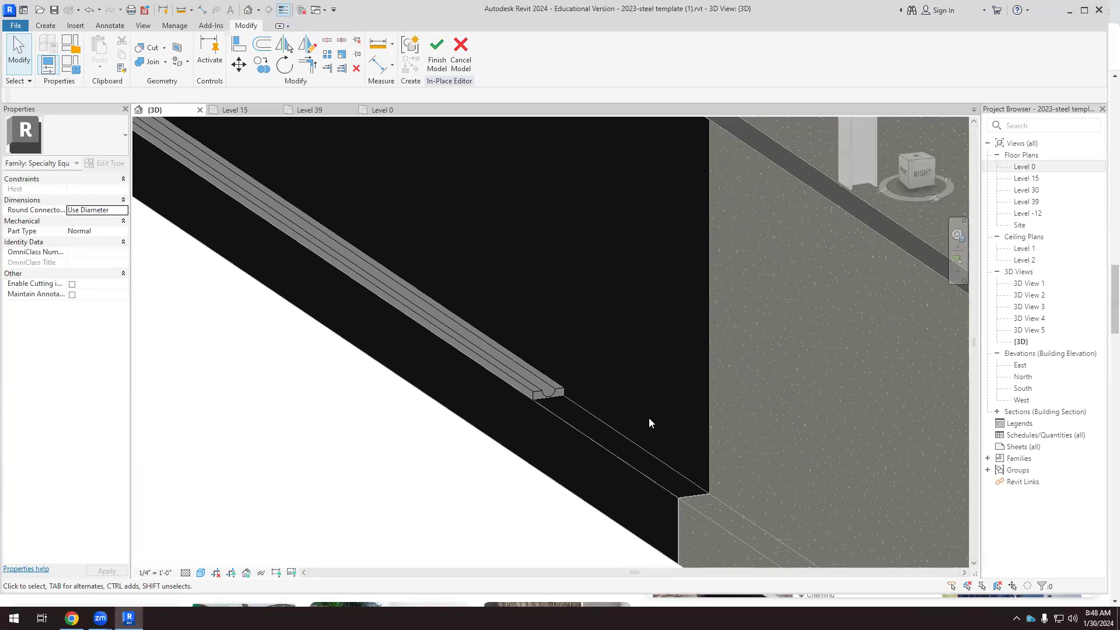
scroll(576, 409, up, 1)
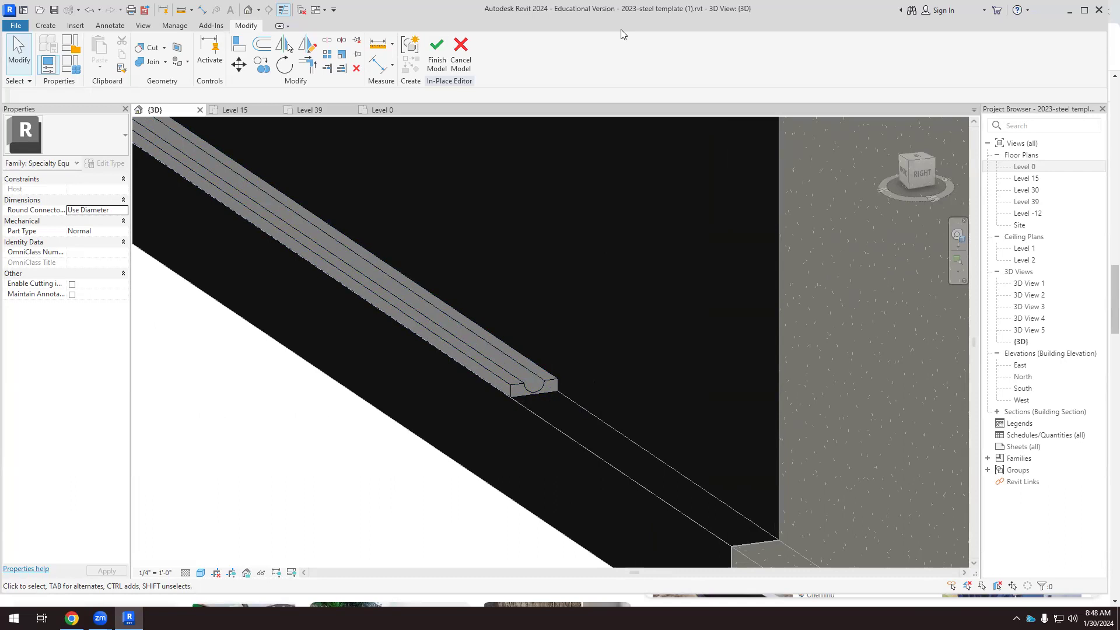
click(437, 53)
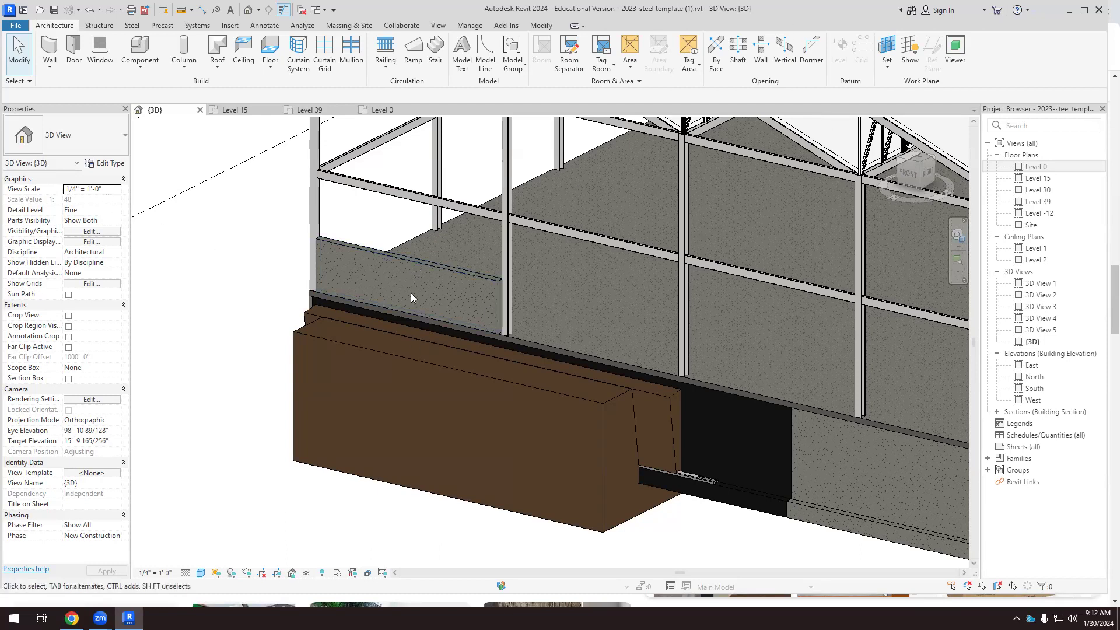
Duplicate the type of the low retaining wall standing above the foundation and name the copy "0 WALL Basket".
click(368, 252)
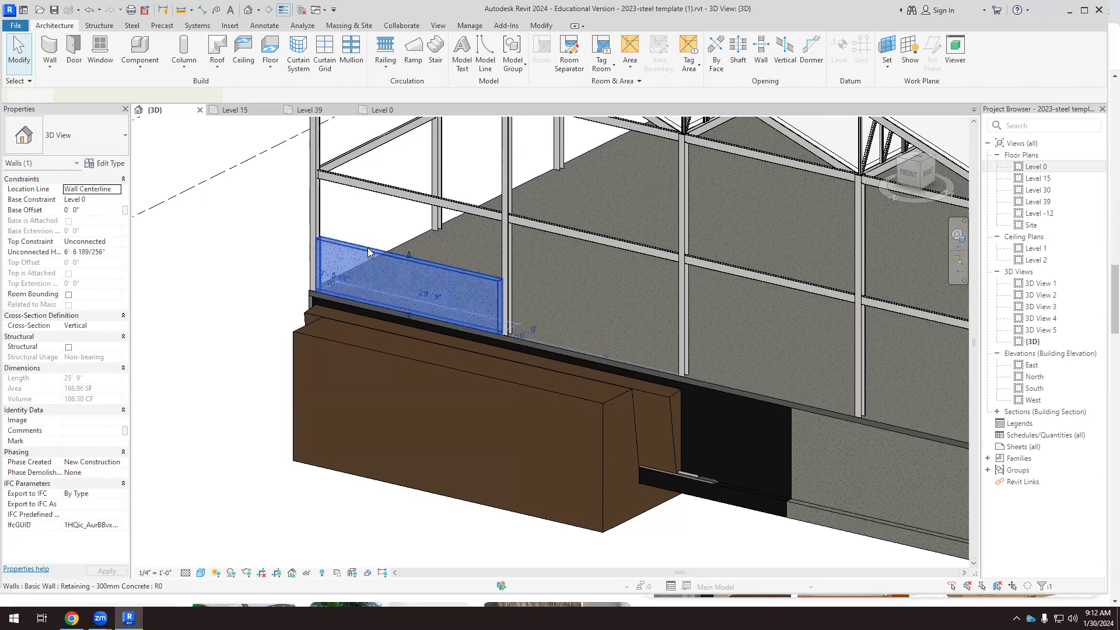
click(119, 166)
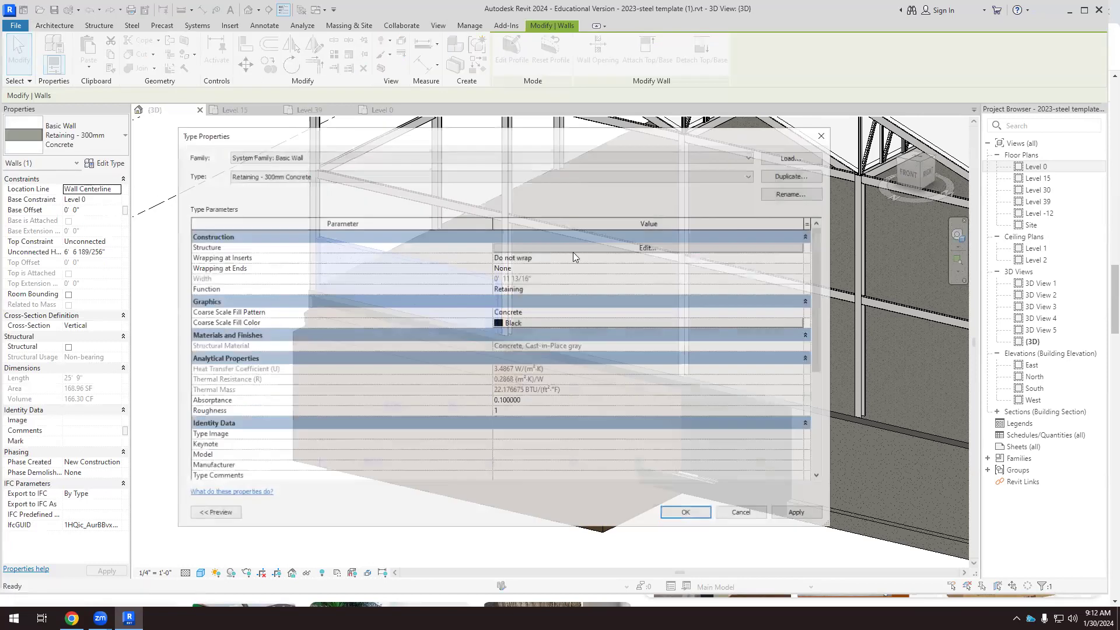
click(793, 176)
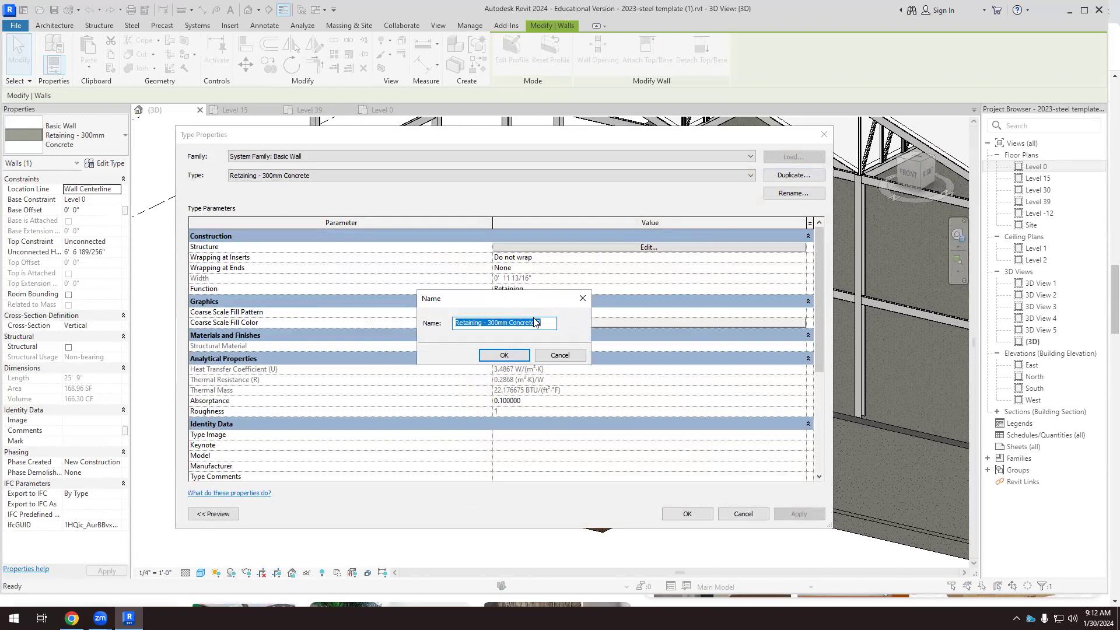
text(WALL)
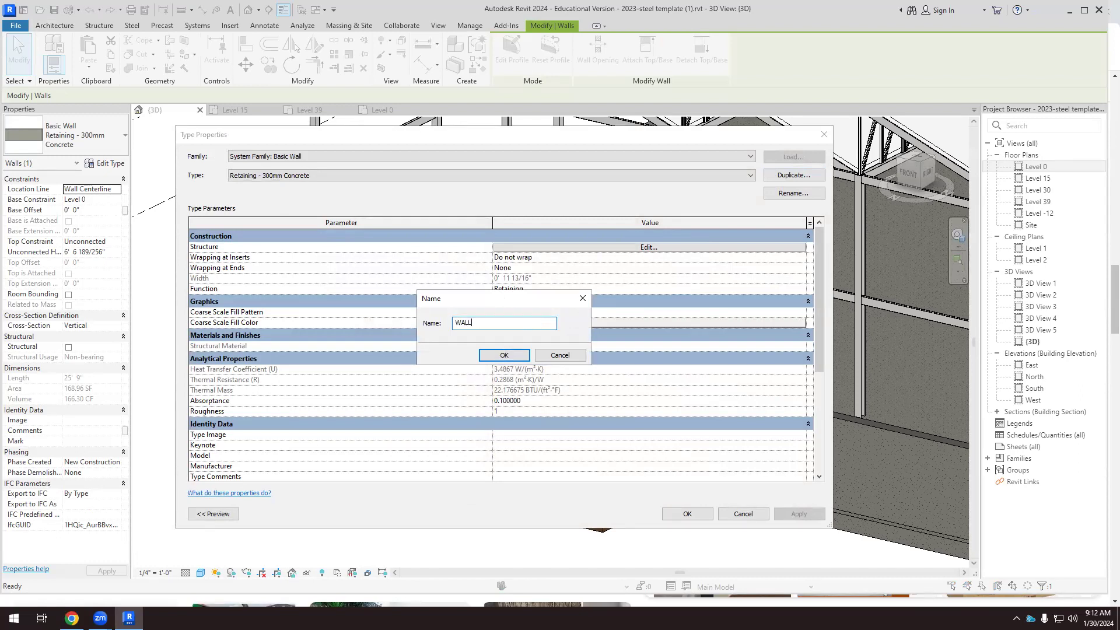
click(455, 322)
text(0)
text(Basket)
click(504, 355)
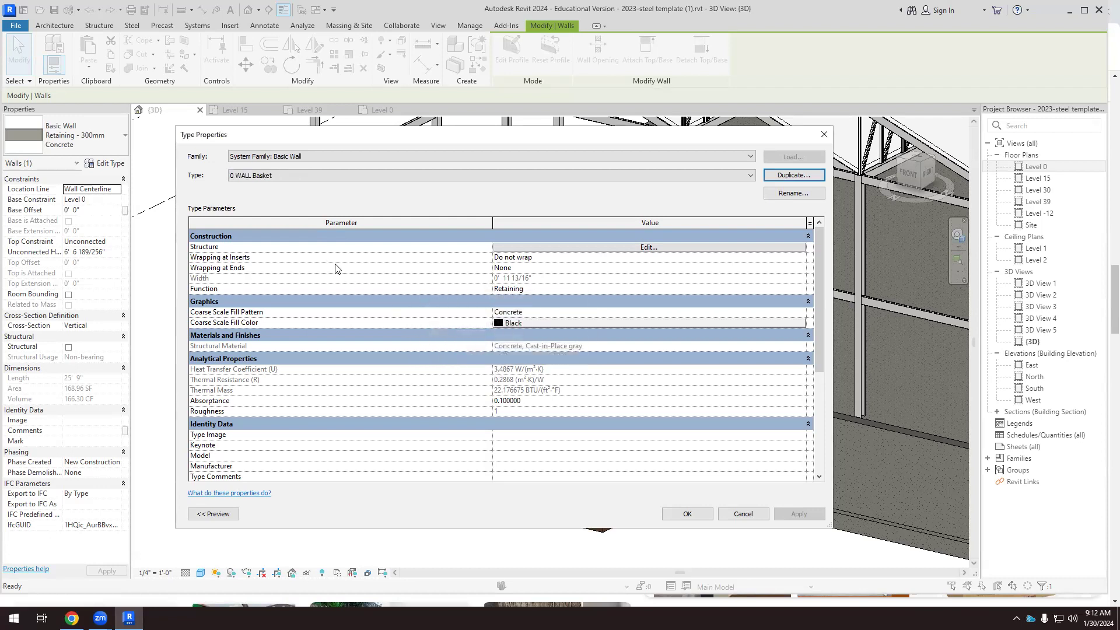
Open the new wall type's structure and insert four layers on the exterior side of the cast-in-place concrete layer.
click(613, 247)
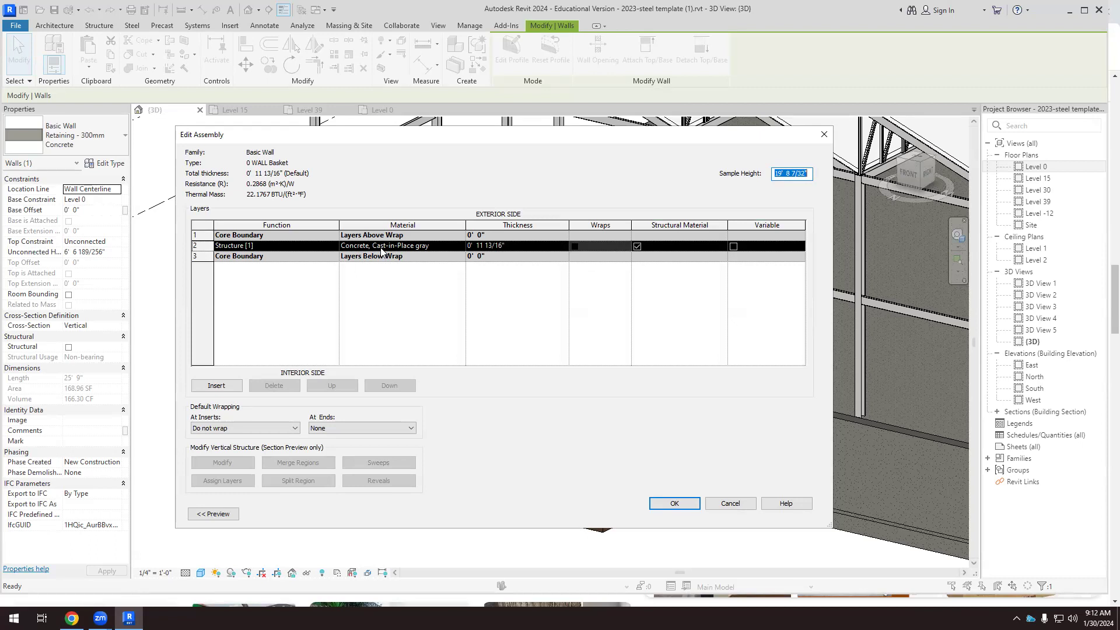
click(445, 112)
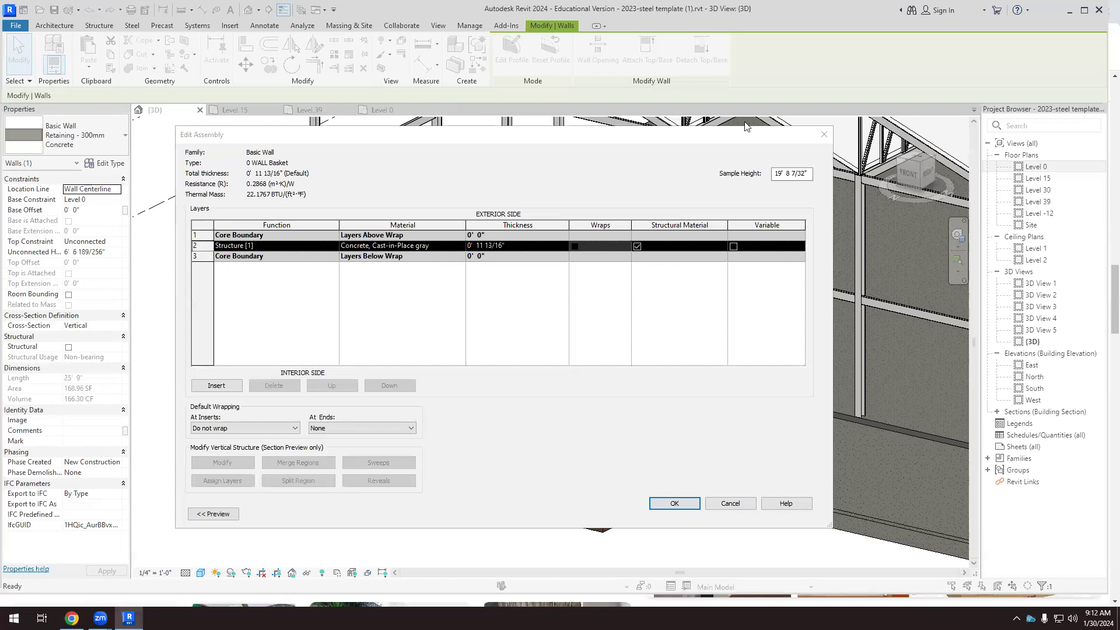
click(218, 387)
click(219, 386)
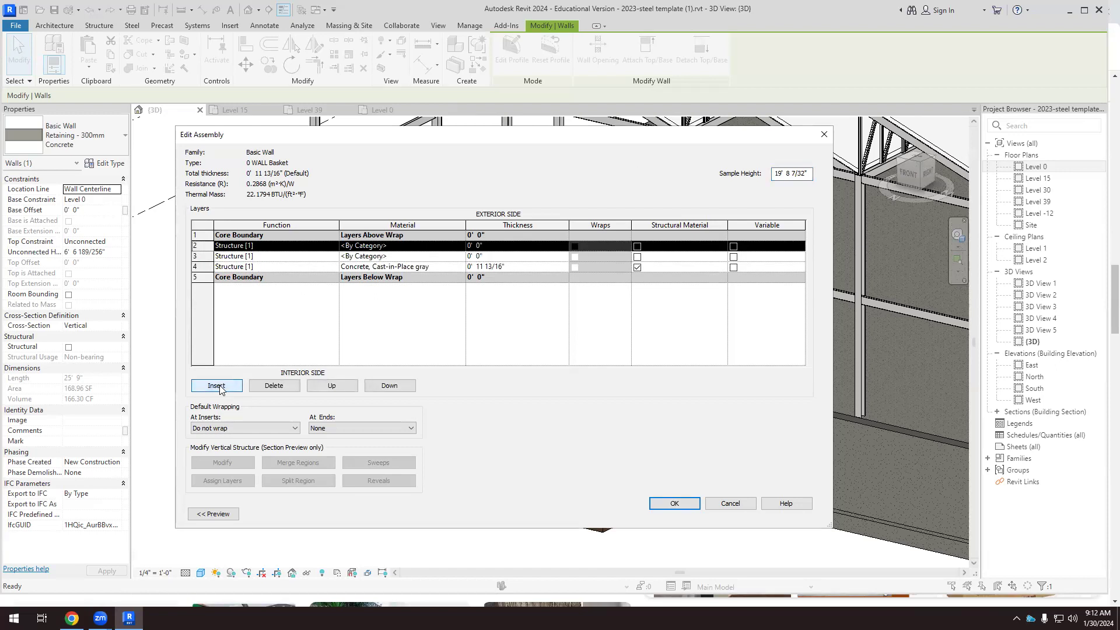
click(219, 387)
click(219, 387)
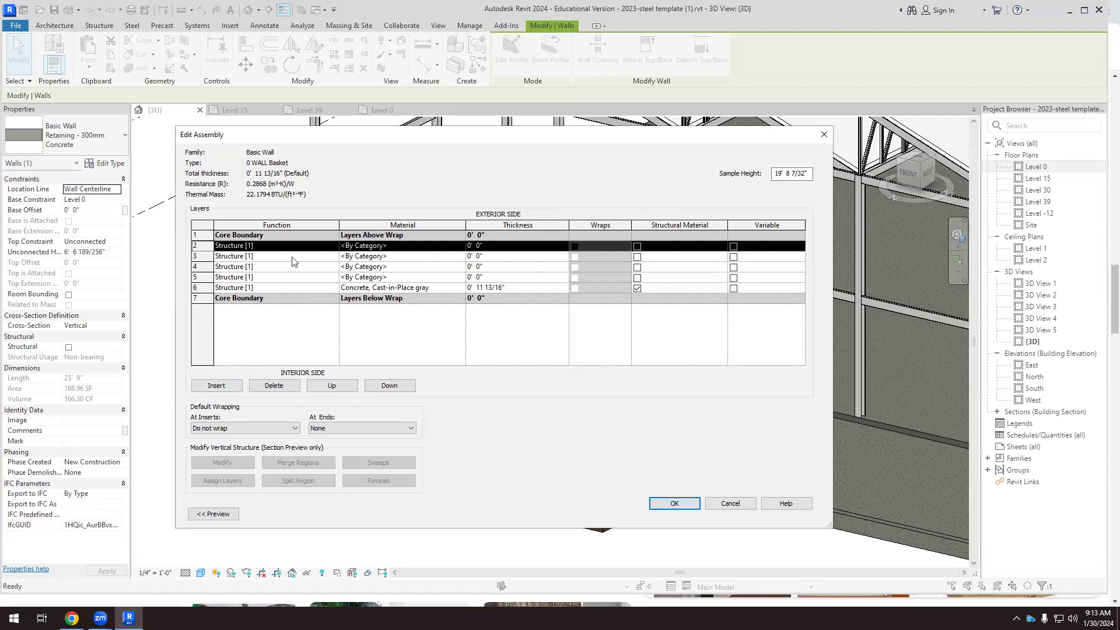
Set the outermost inserted layer's function to Finish 1 [4] and its material to Stainless Steel.
click(336, 248)
click(335, 246)
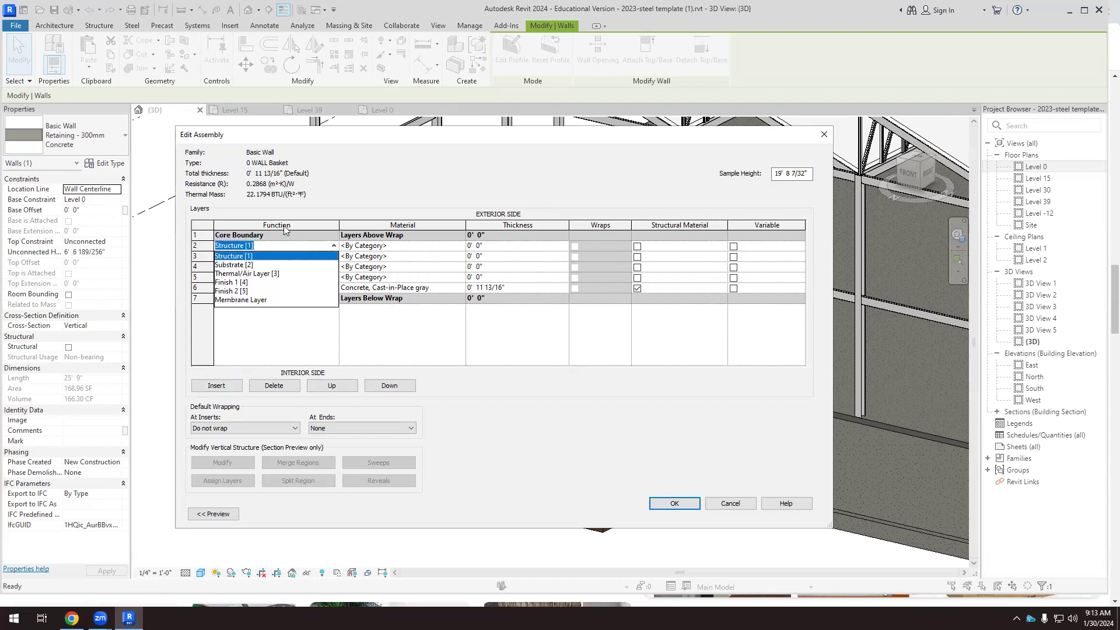
click(243, 283)
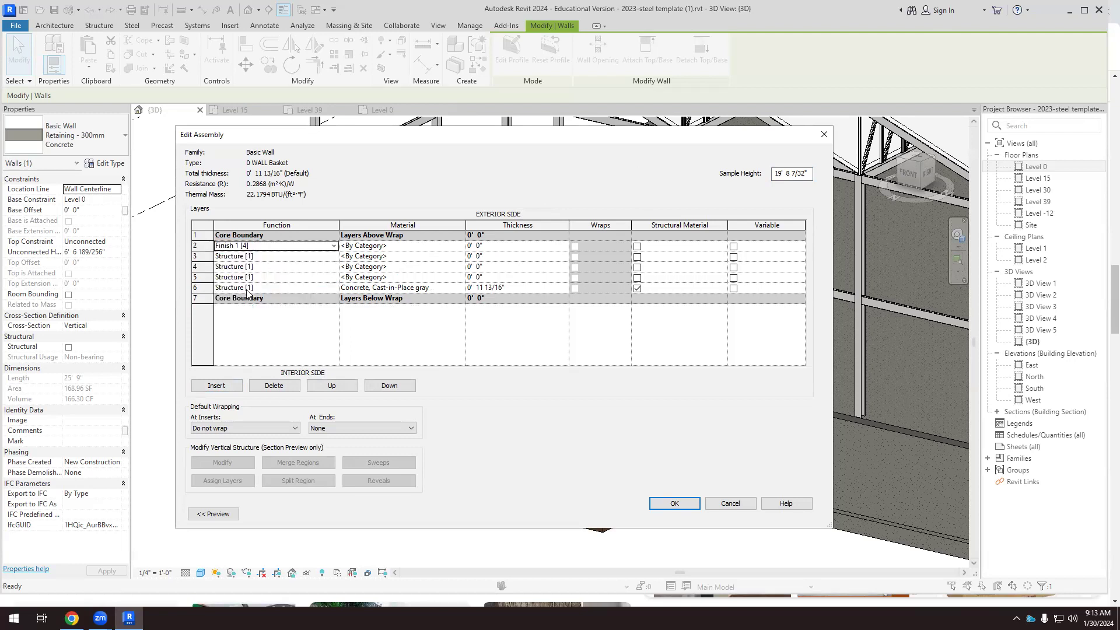
click(458, 247)
click(461, 245)
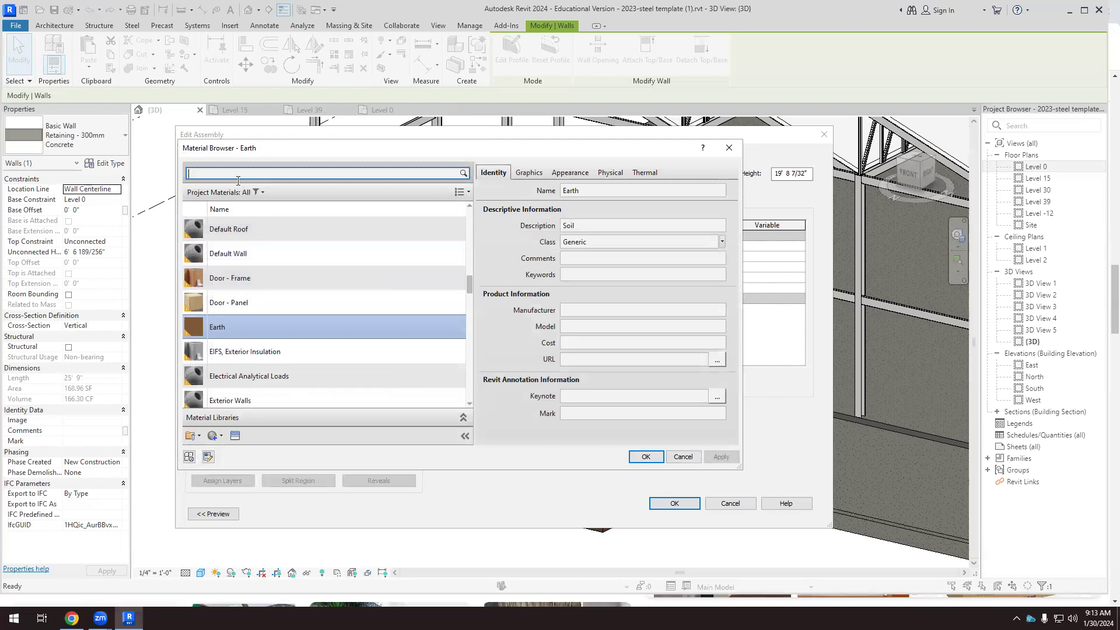
text(steel)
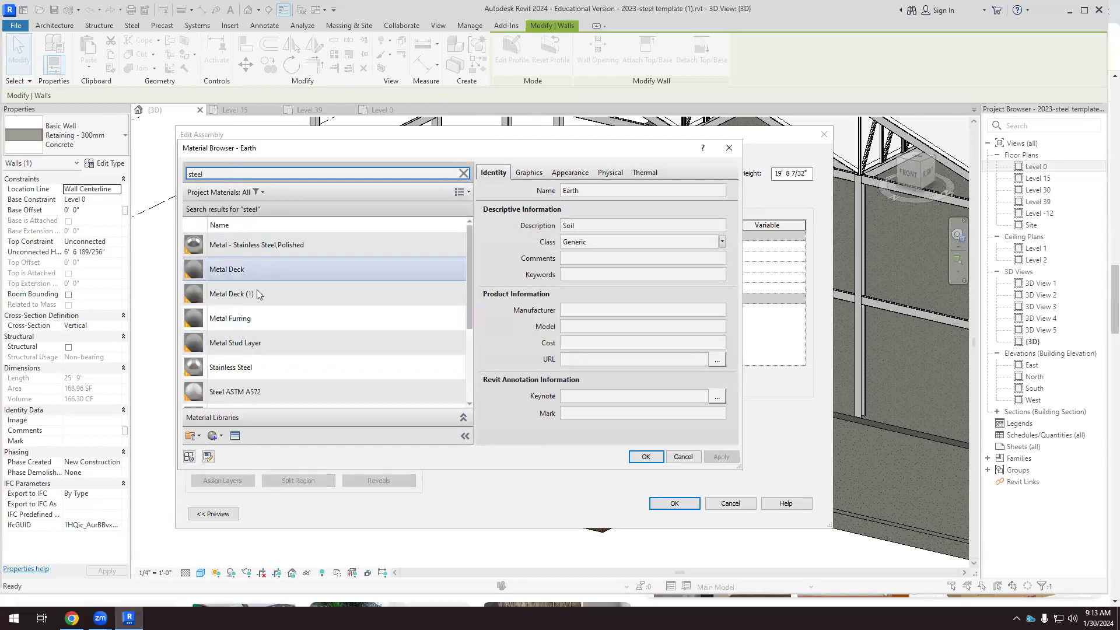
click(242, 369)
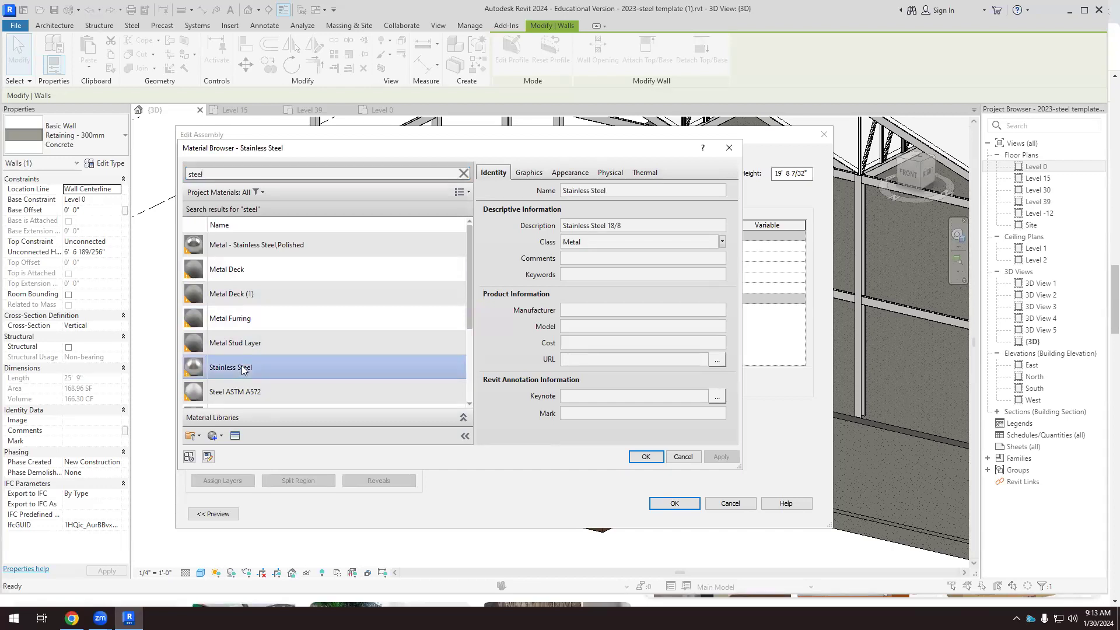
scroll(243, 369, down, 1)
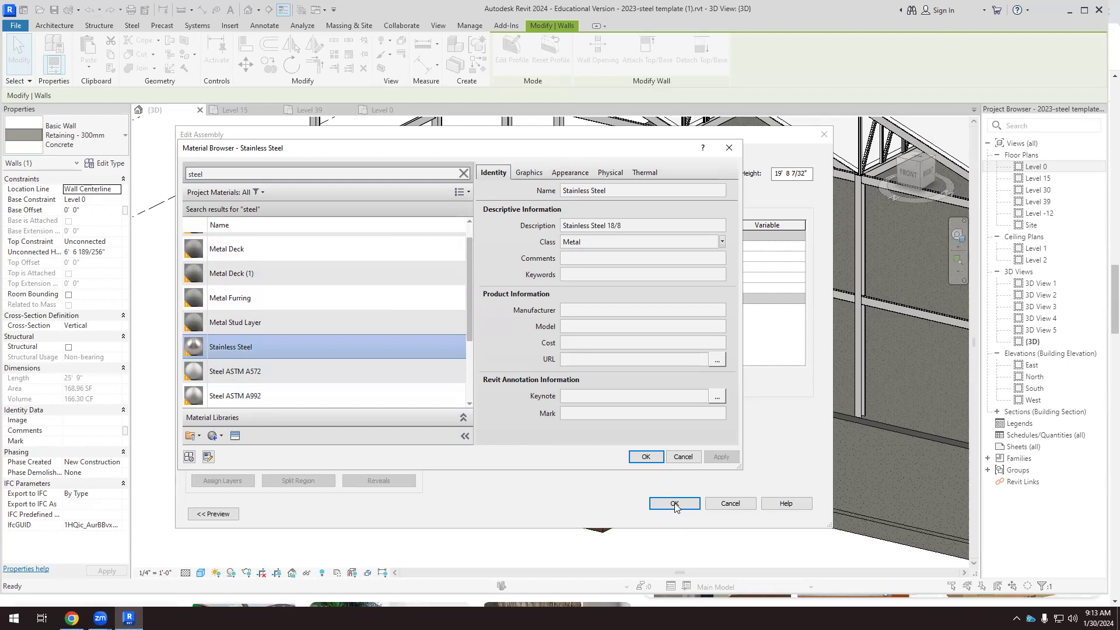
double_click(260, 353)
Set the stainless steel layer's thickness to 1/8".
click(477, 247)
double_click(478, 246)
text(1/8)
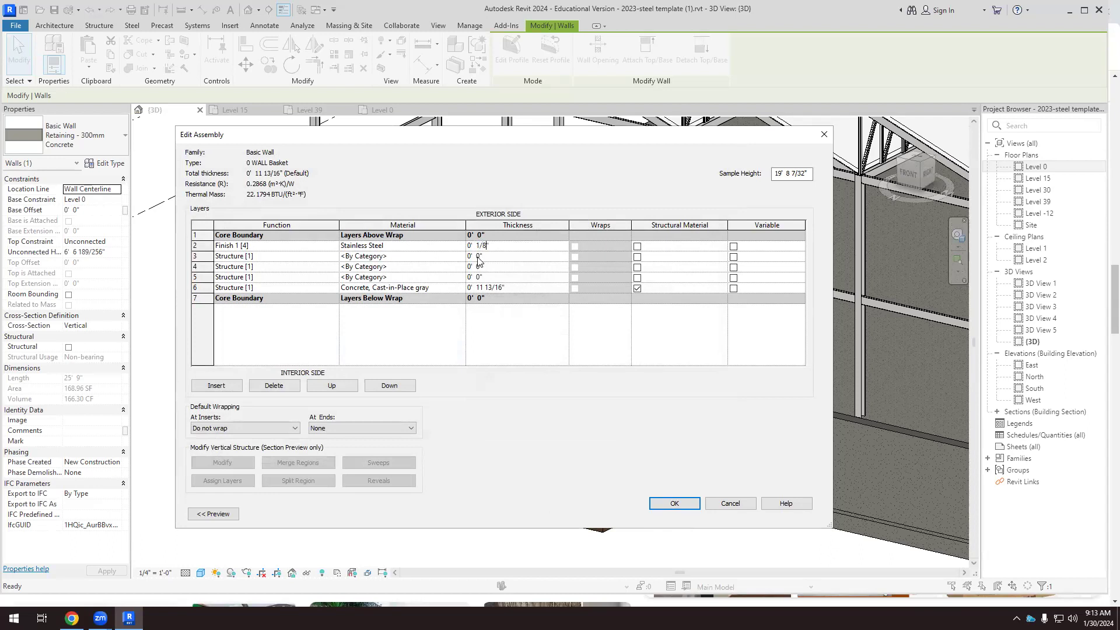
click(507, 347)
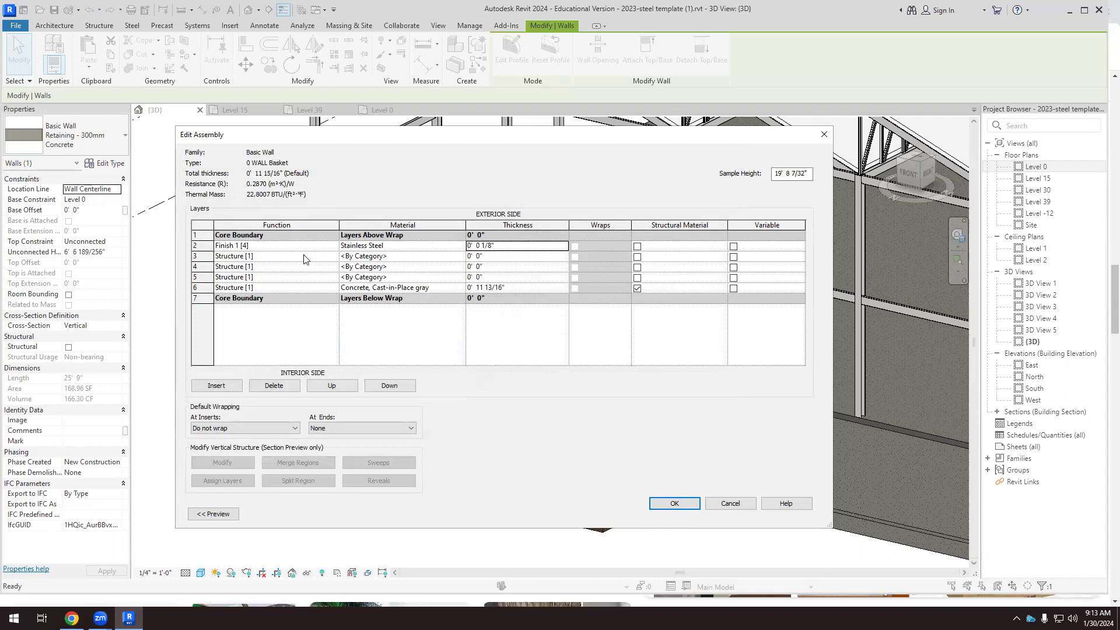
Define the layer behind the stainless steel as a 2" Thermal/Air Layer [3] with the Air material.
click(337, 257)
click(337, 257)
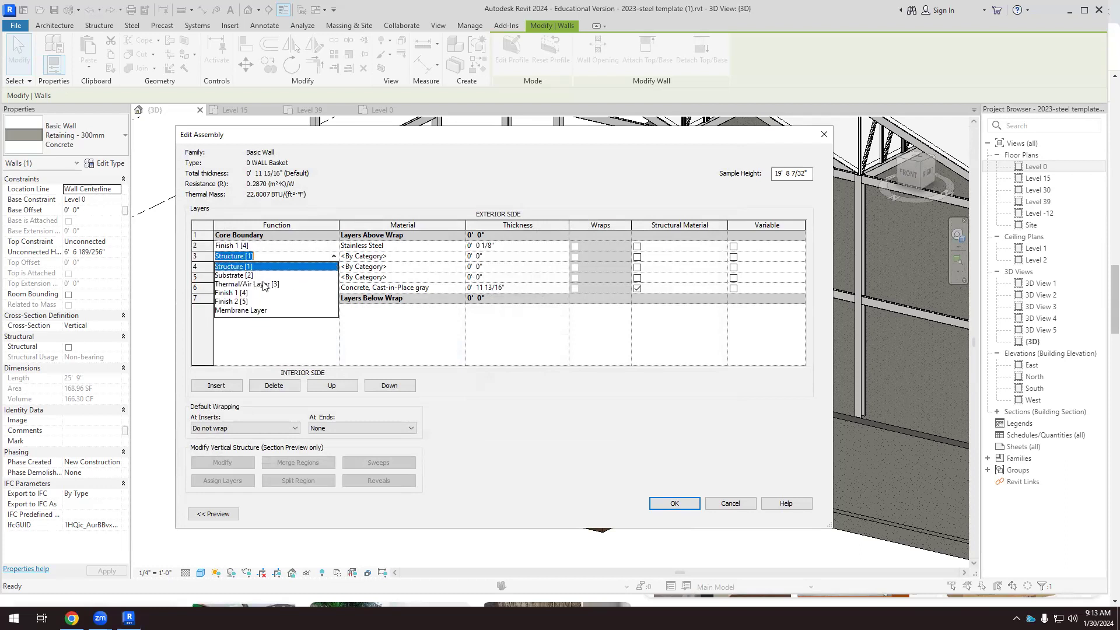
click(260, 286)
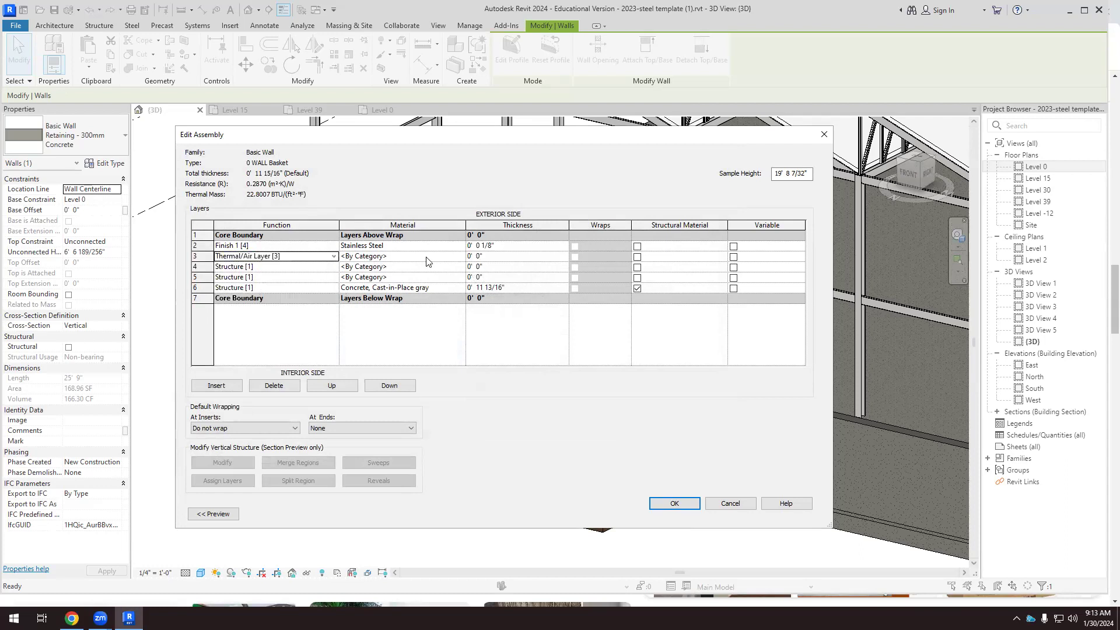
click(461, 257)
click(461, 256)
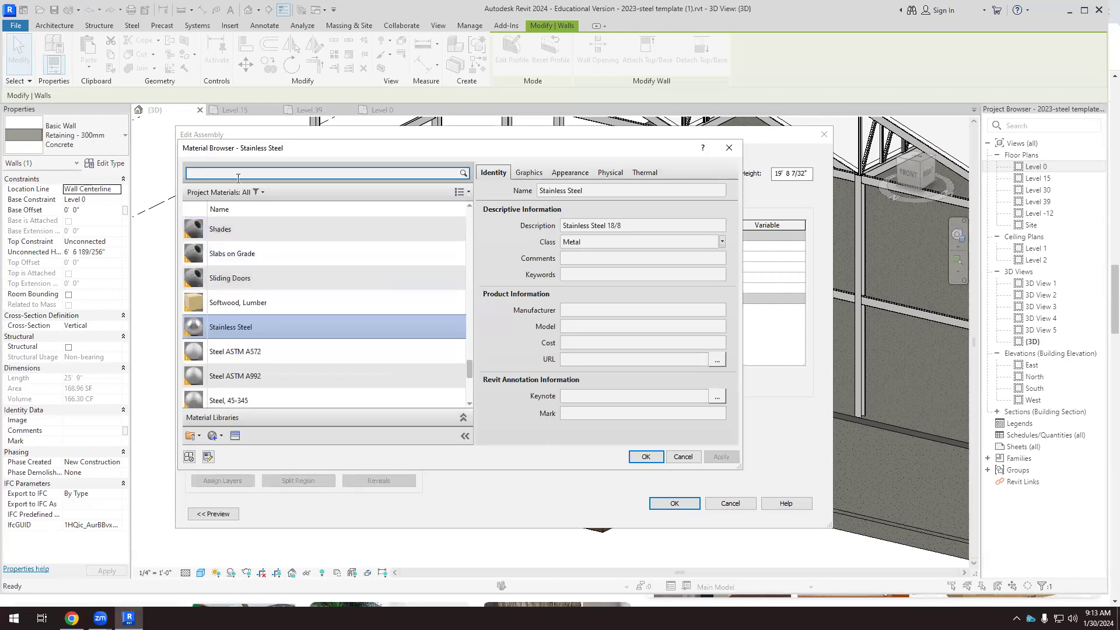
text(air)
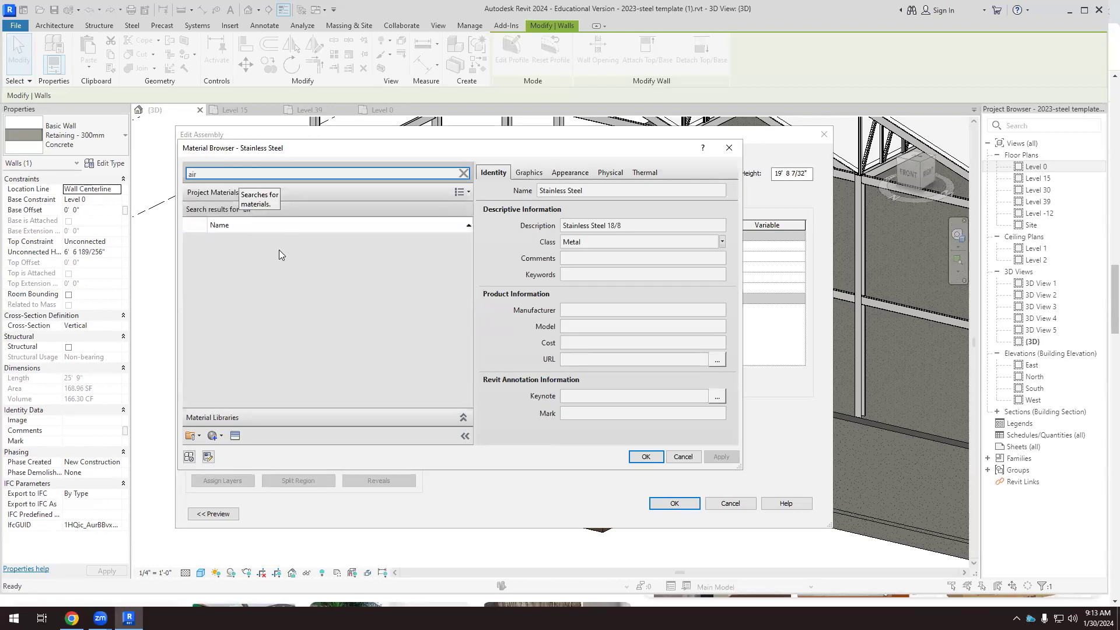
click(242, 250)
double_click(242, 249)
click(478, 256)
text(2)
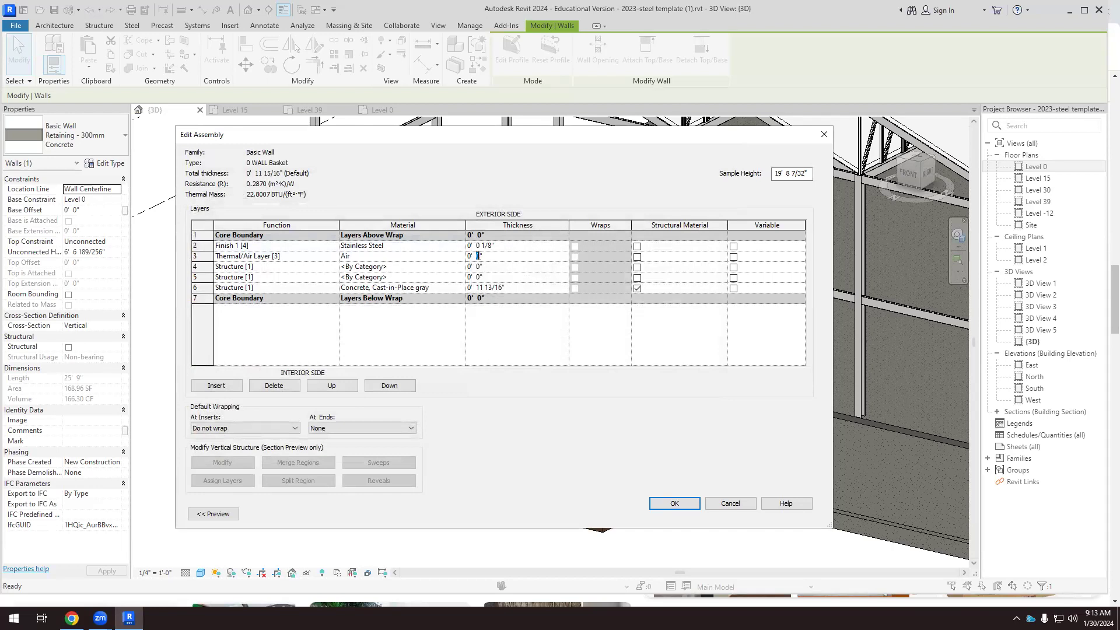
Keep Structure [1] as the function of the layer behind the air layer and assign it Concrete Masonry Units (1).
click(345, 268)
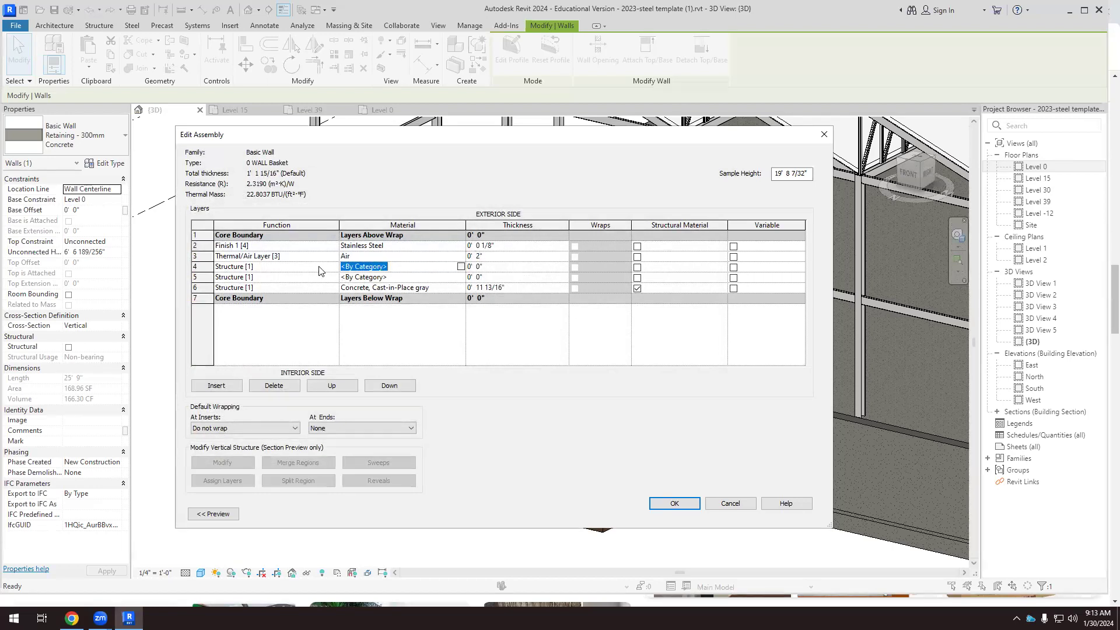
click(309, 269)
click(334, 267)
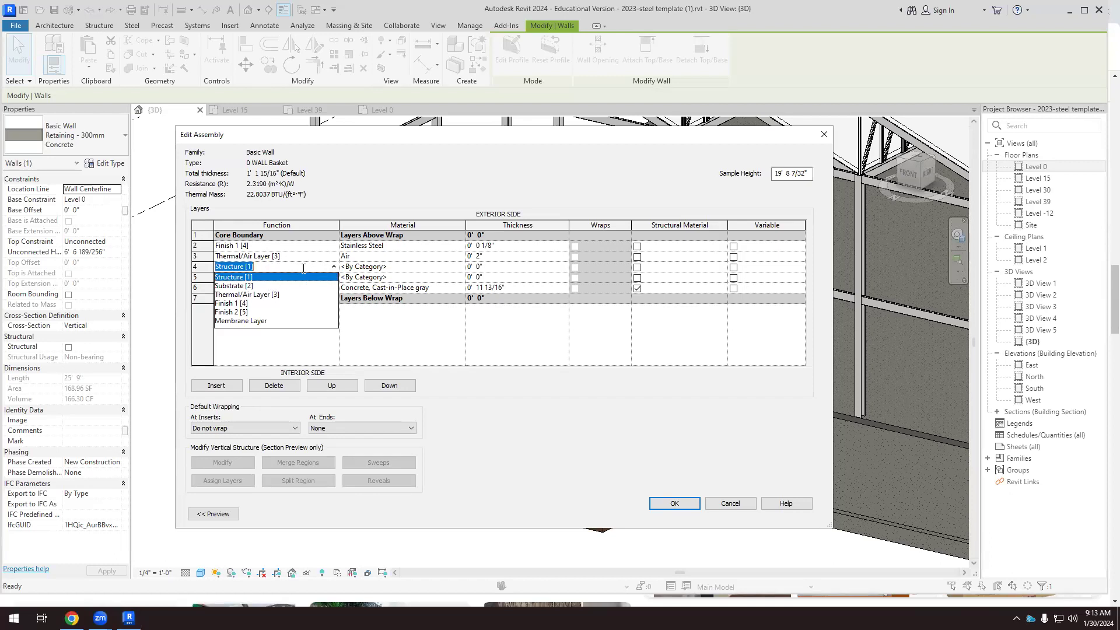
click(346, 201)
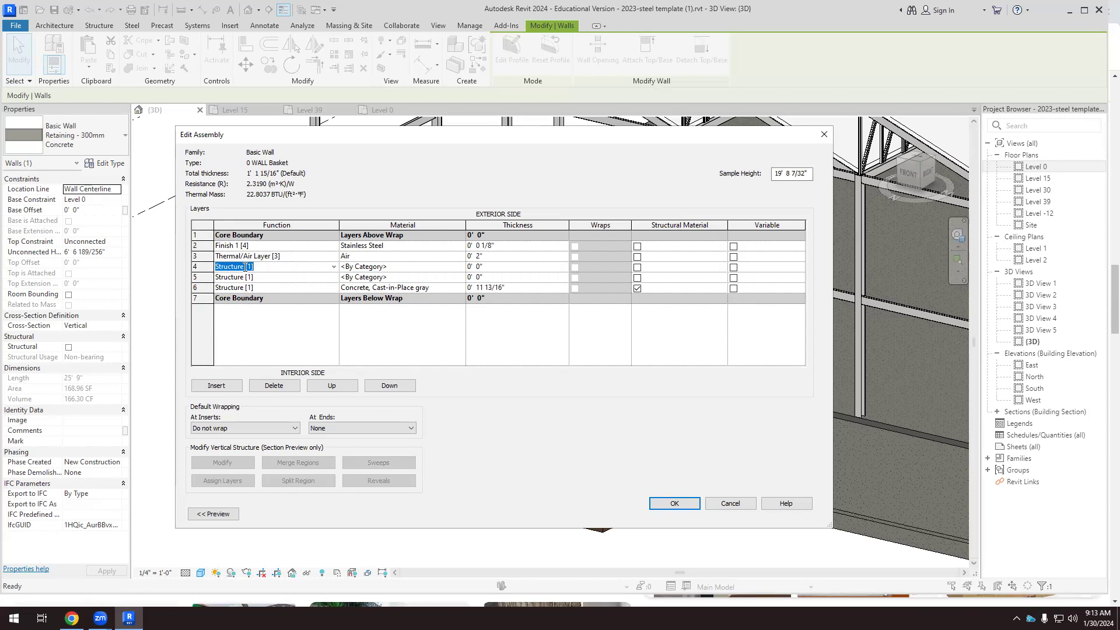
click(456, 266)
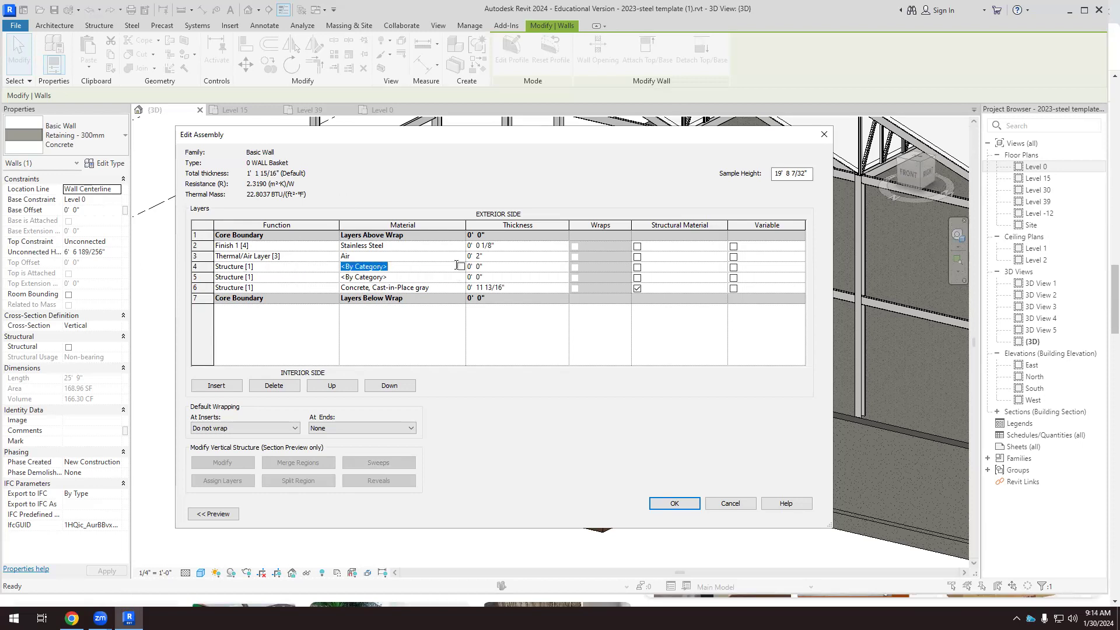
click(460, 266)
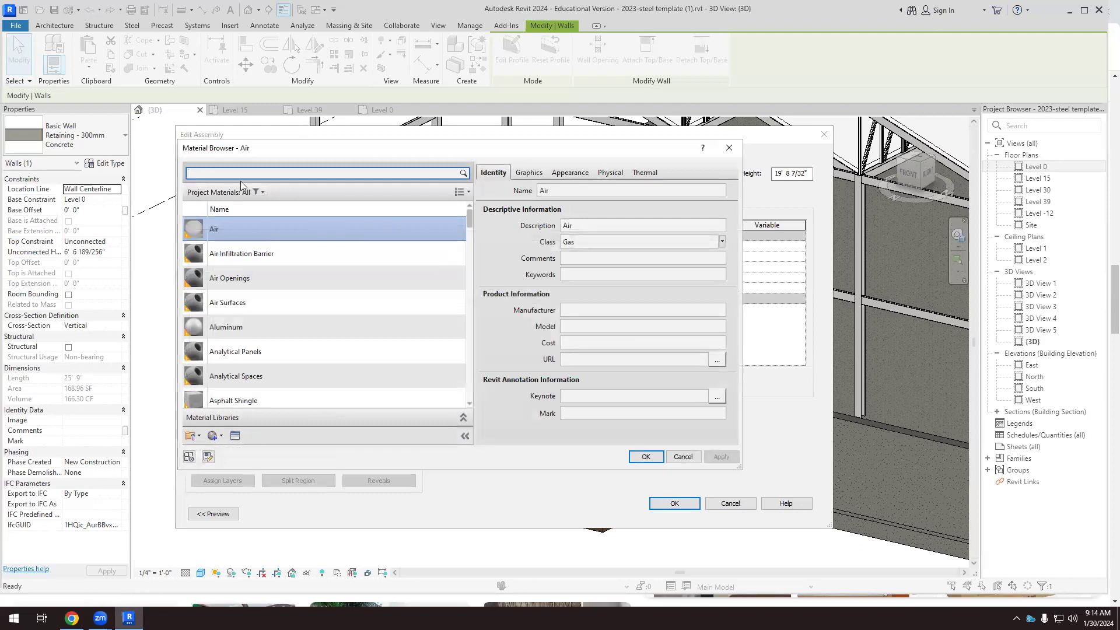
text(con)
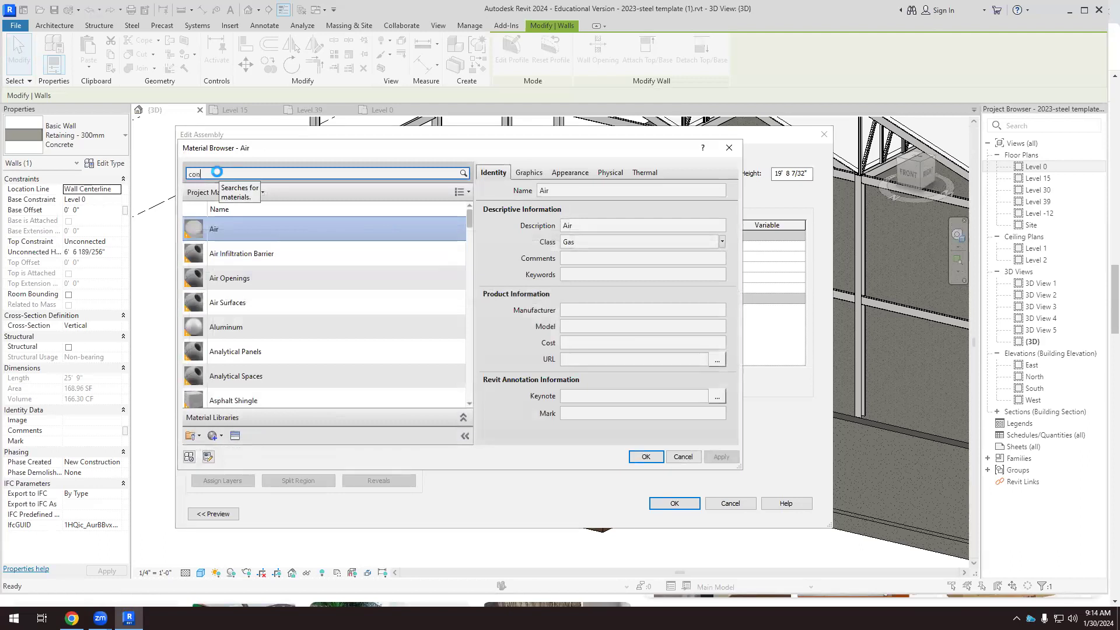
text(cret)
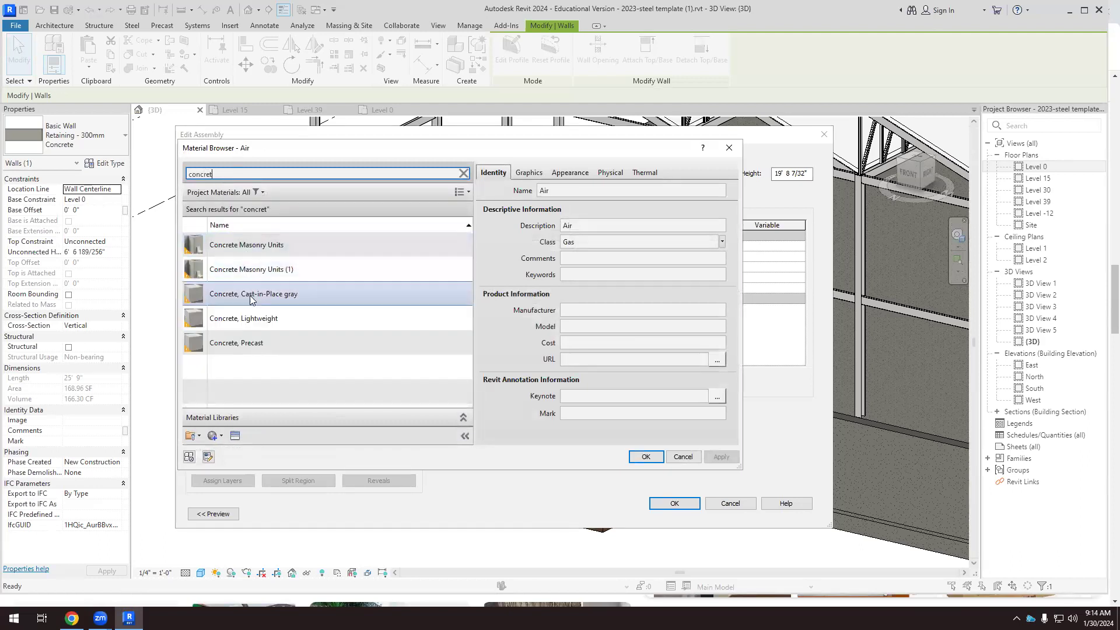
click(260, 272)
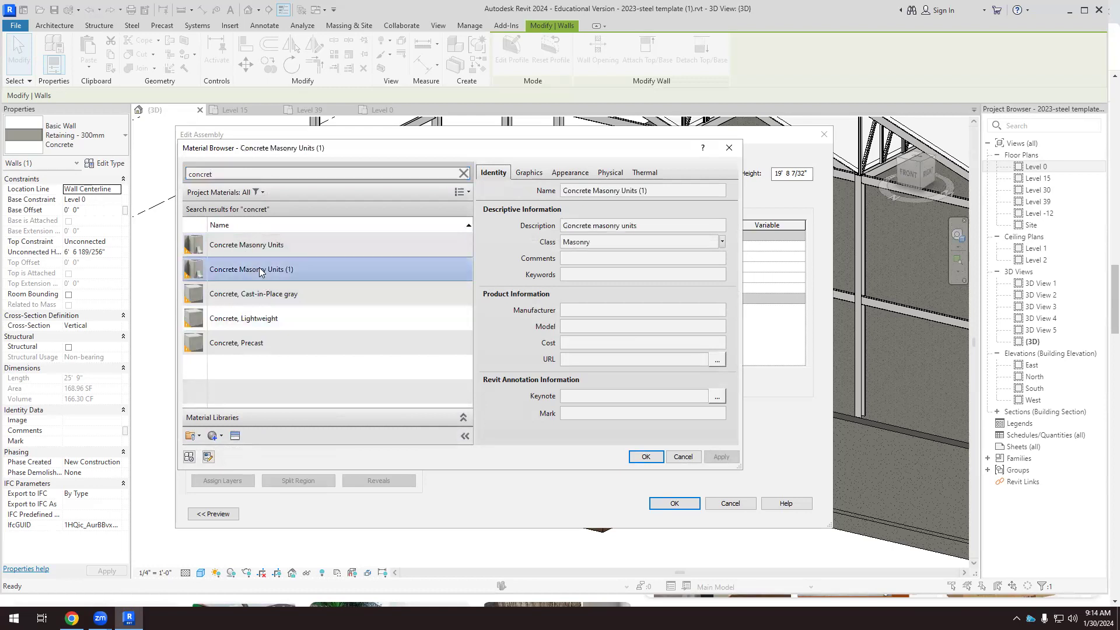
click(646, 456)
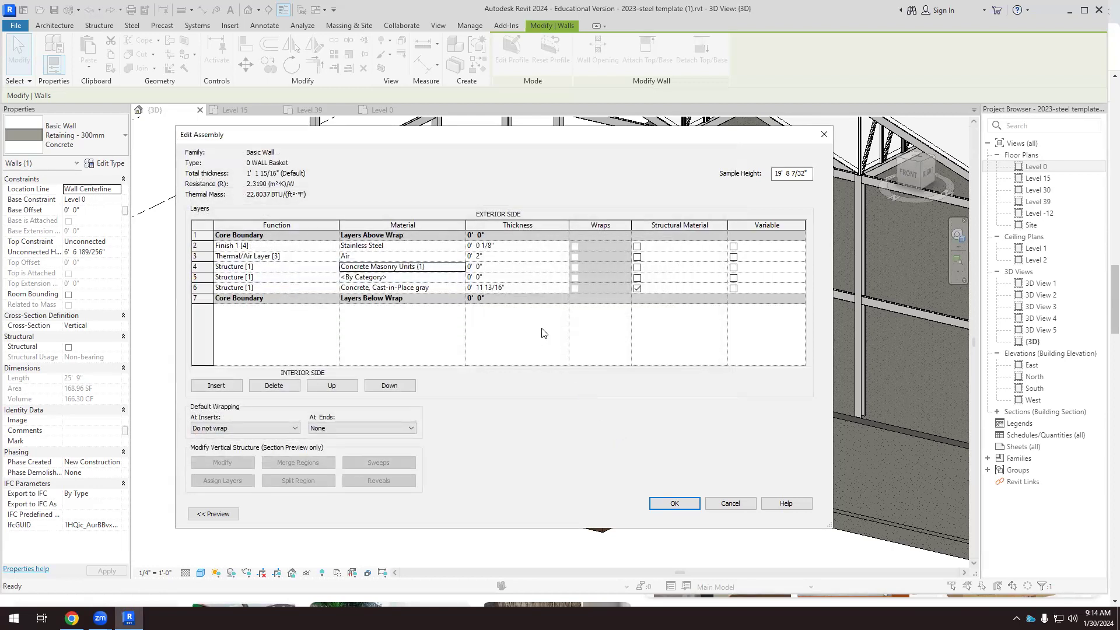
Set the Concrete Masonry Units layer's thickness to 10" and the function of the layer behind it to Thermal/Air Layer [3].
click(478, 267)
text(10)
click(294, 278)
click(333, 278)
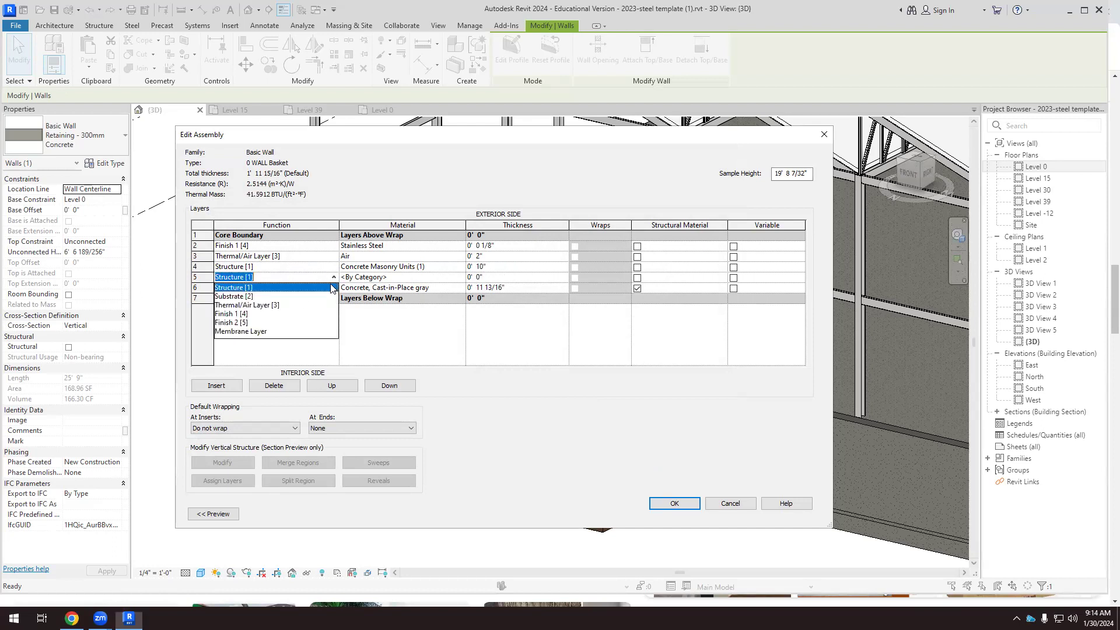
click(245, 309)
Assign Rigid insulation to the thermal layer behind the masonry and set its thickness to 6".
click(402, 277)
click(461, 277)
click(276, 174)
text(rigi)
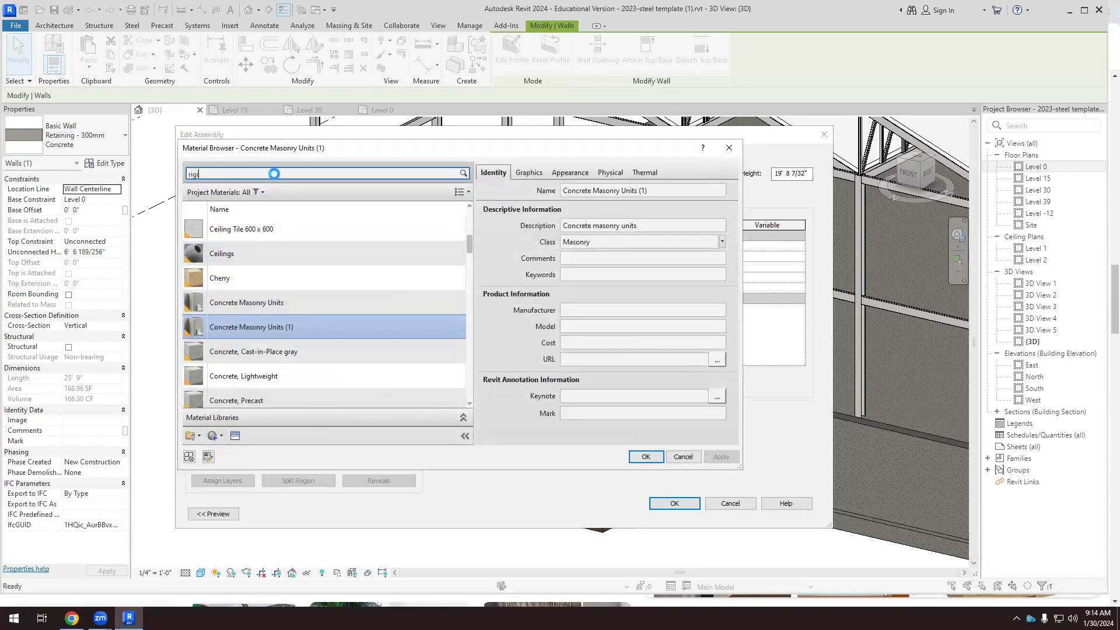
click(240, 245)
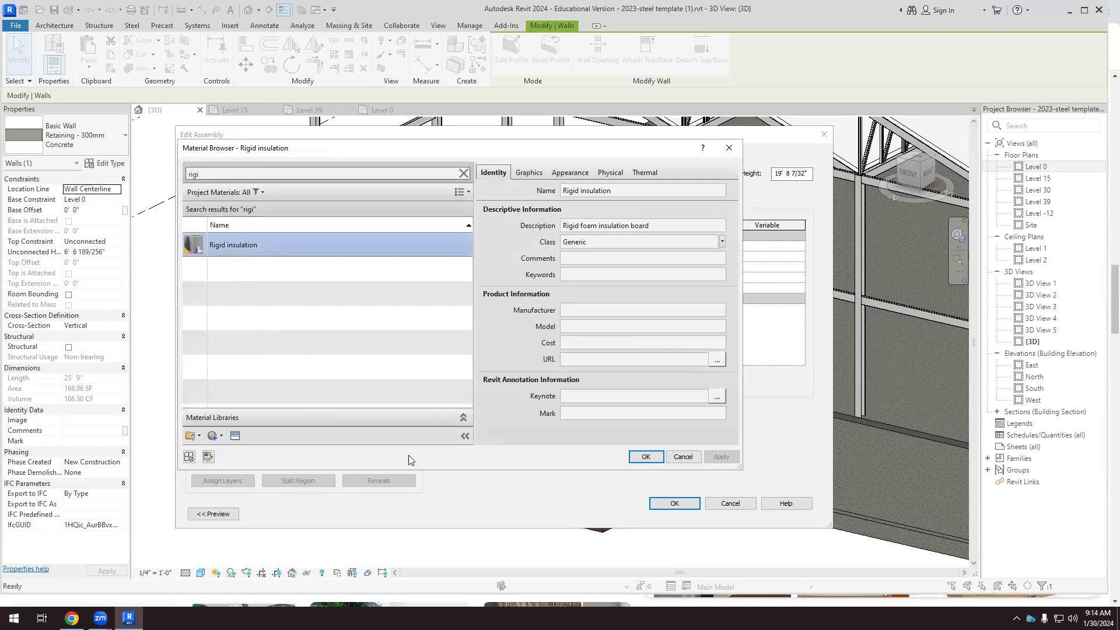
click(646, 456)
click(480, 278)
double_click(480, 278)
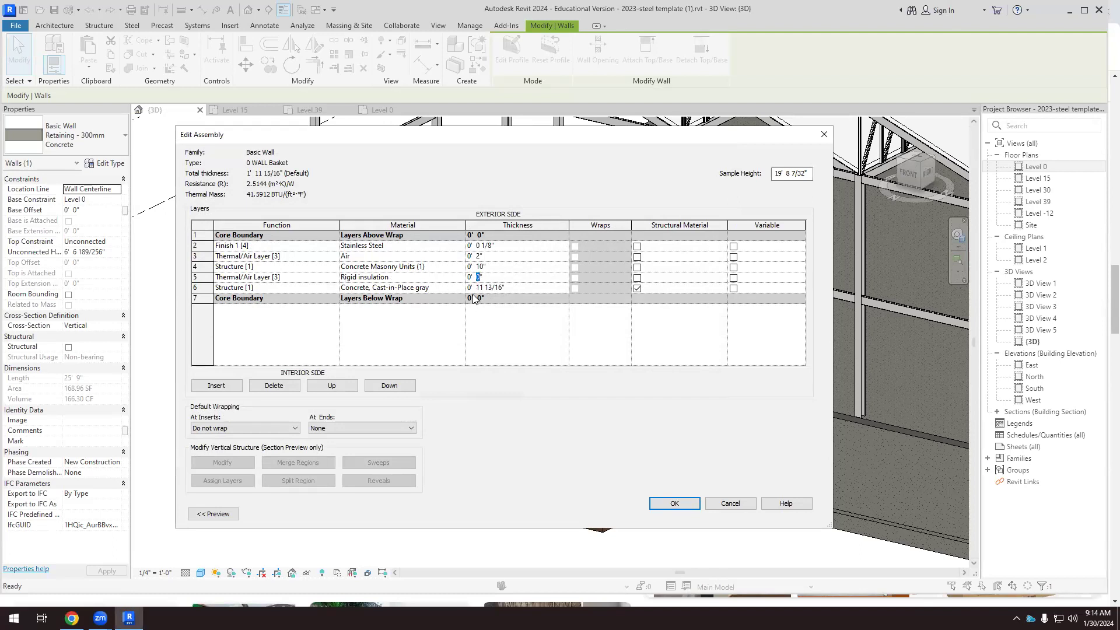
Set the innermost layer's function to Finish 1 [4] and its material to Gypsum Wall Board.
click(314, 288)
click(310, 288)
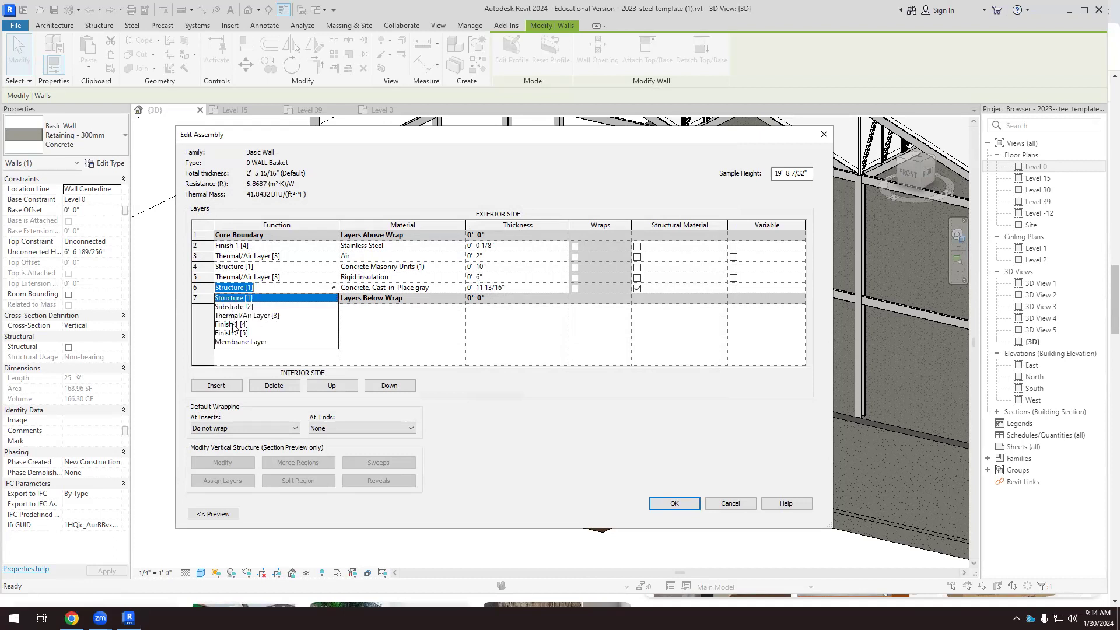
click(232, 324)
click(458, 290)
click(460, 288)
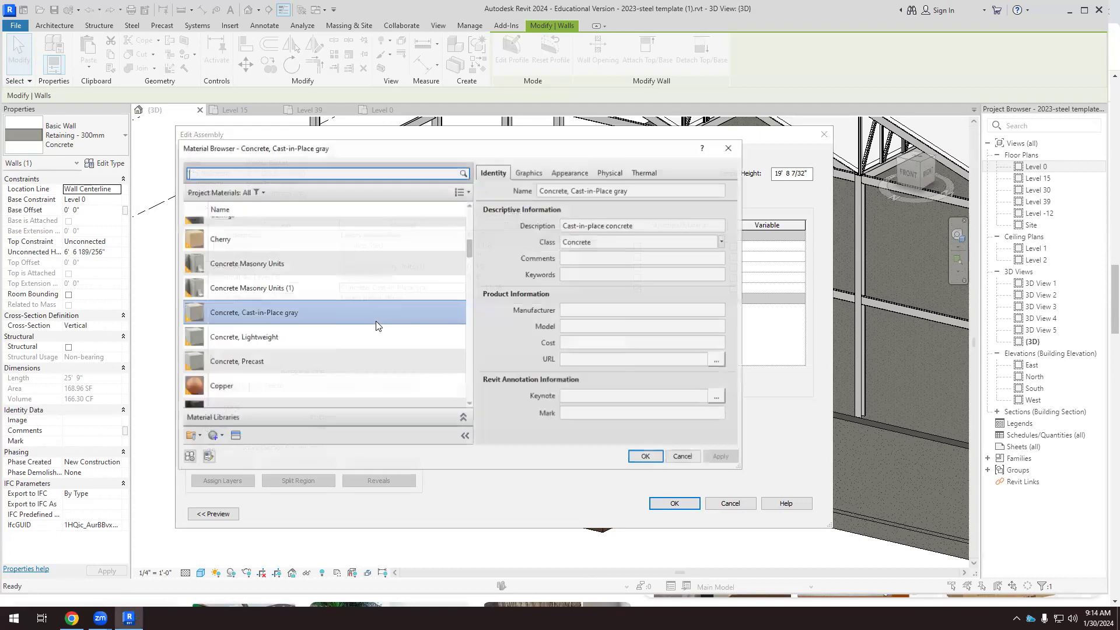
text(gyop)
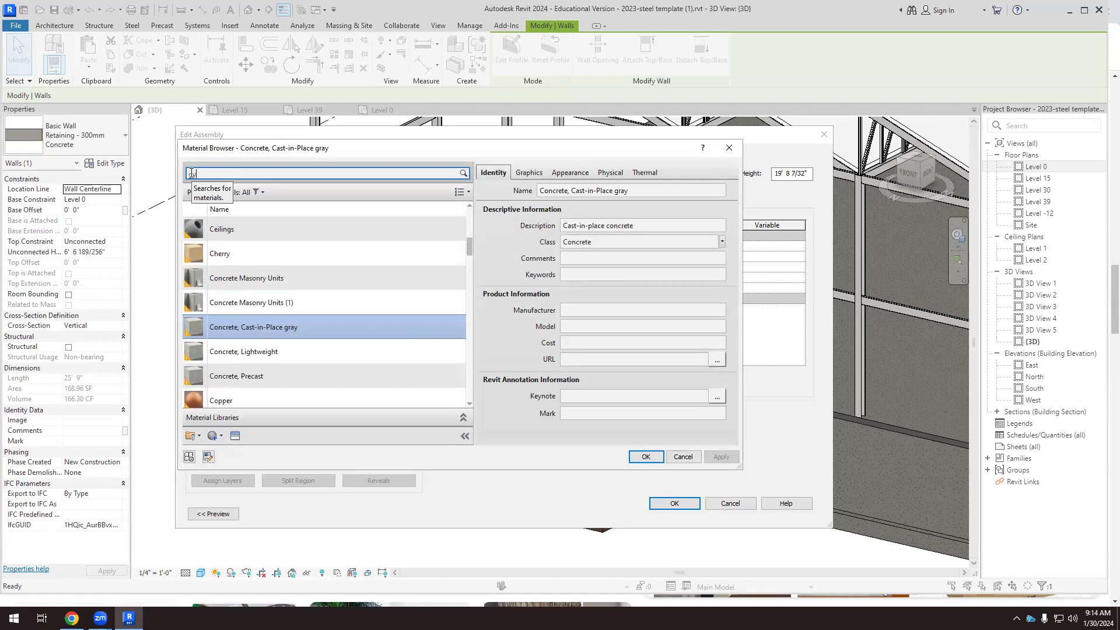
key(BackSpace)
key(BackSpace)
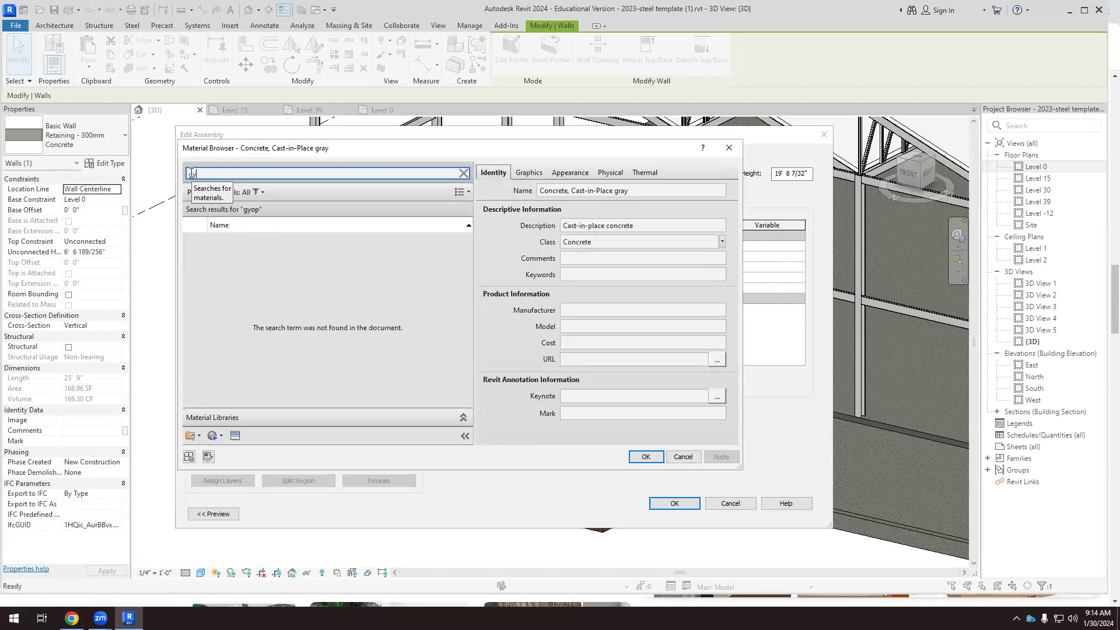
text(p)
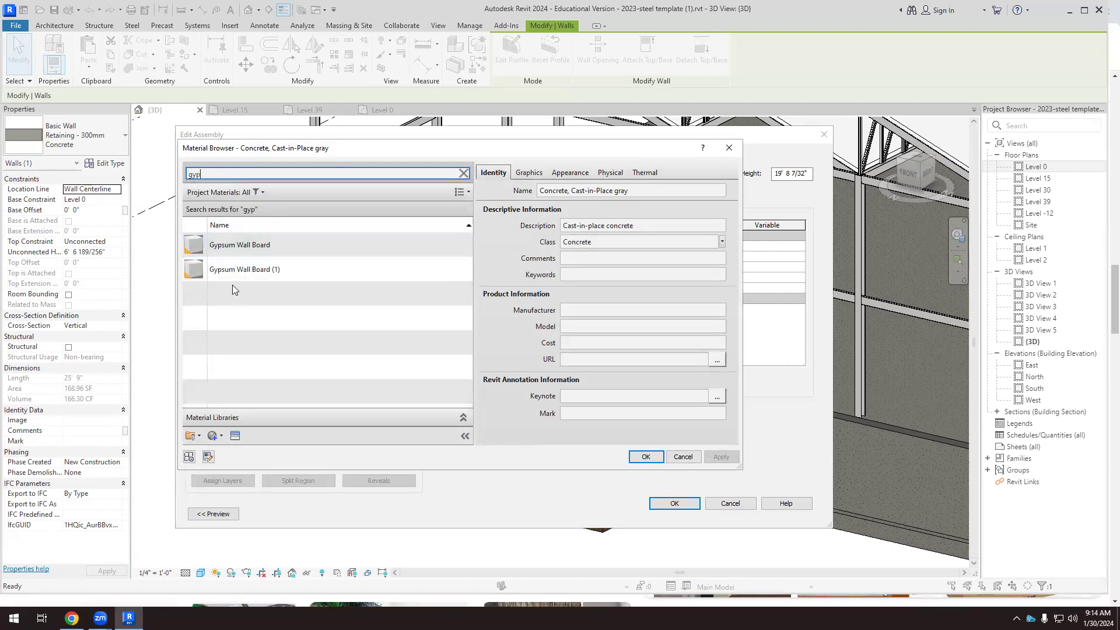
click(246, 249)
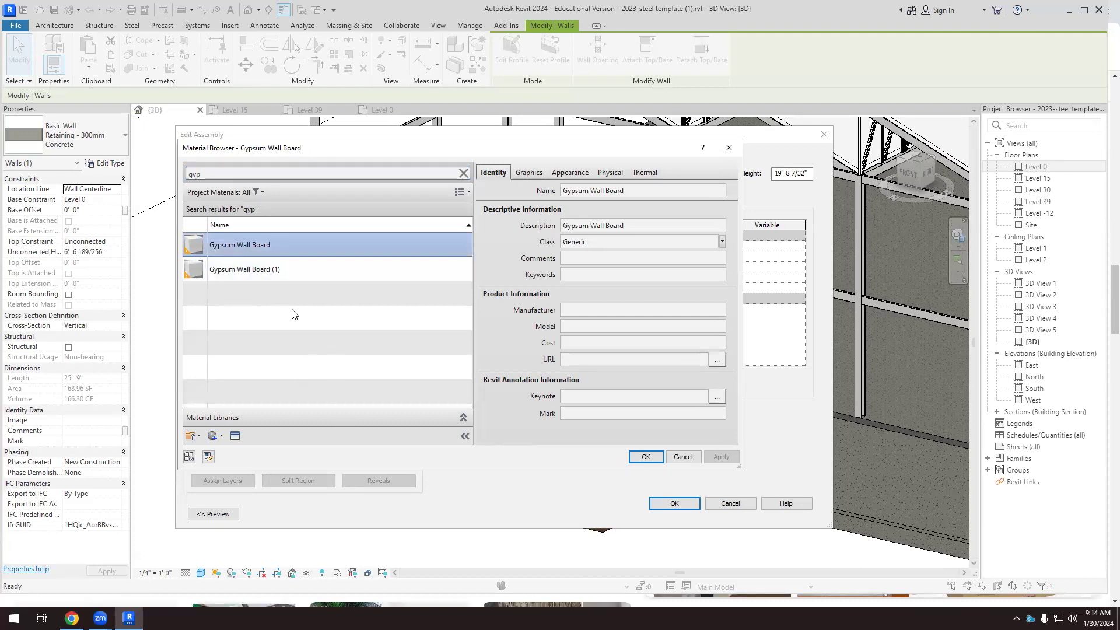
double_click(259, 245)
Set the Gypsum Wall Board layer's thickness to 1/2".
click(484, 287)
drag(487, 288, 500, 289)
text(0.)
click(510, 347)
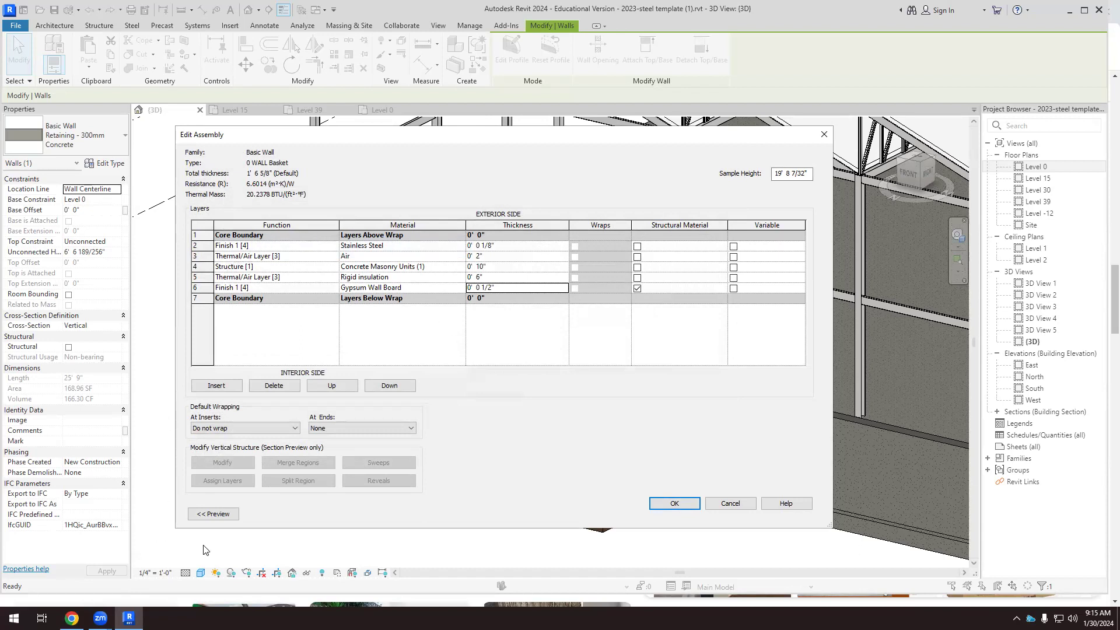
Show the preview of the layered assembly and apply the 0 WALL Basket type to the selected wall.
click(222, 515)
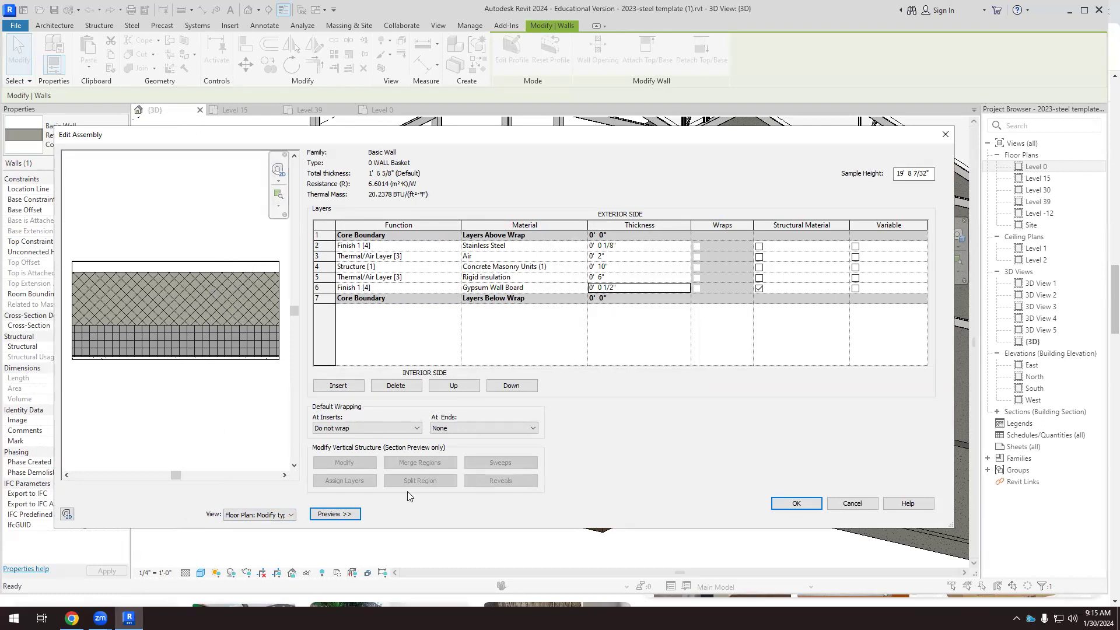
click(804, 509)
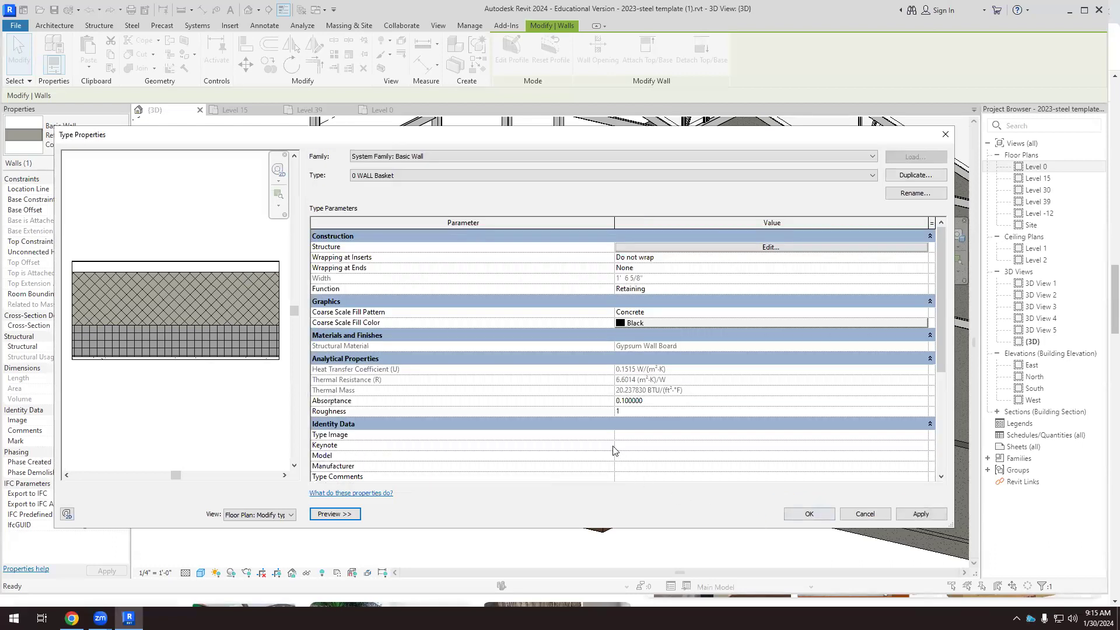
click(921, 516)
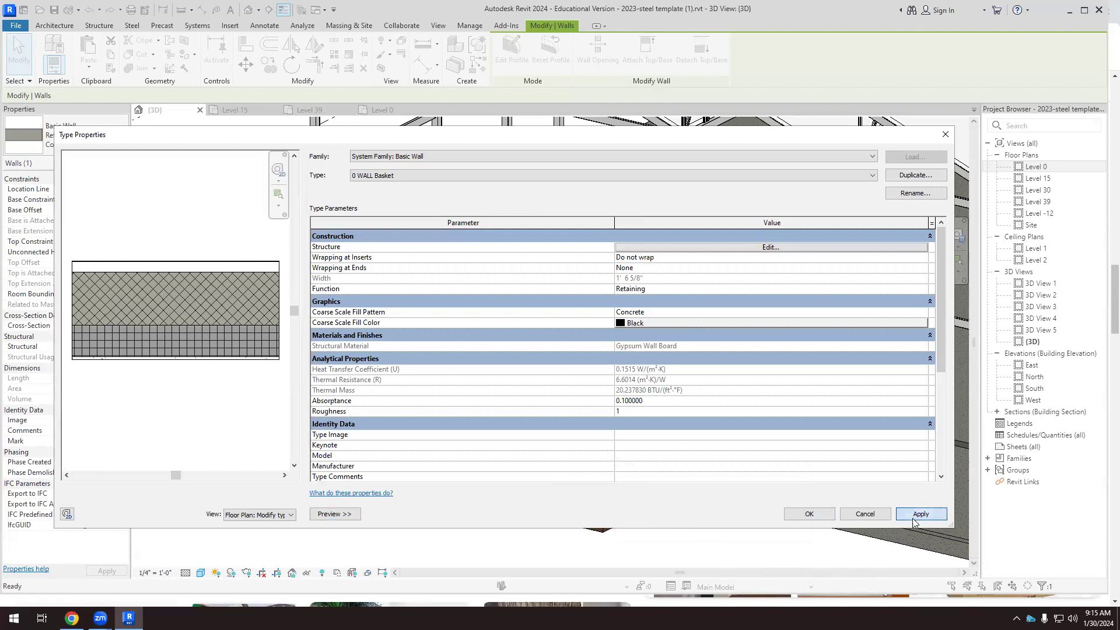
click(813, 516)
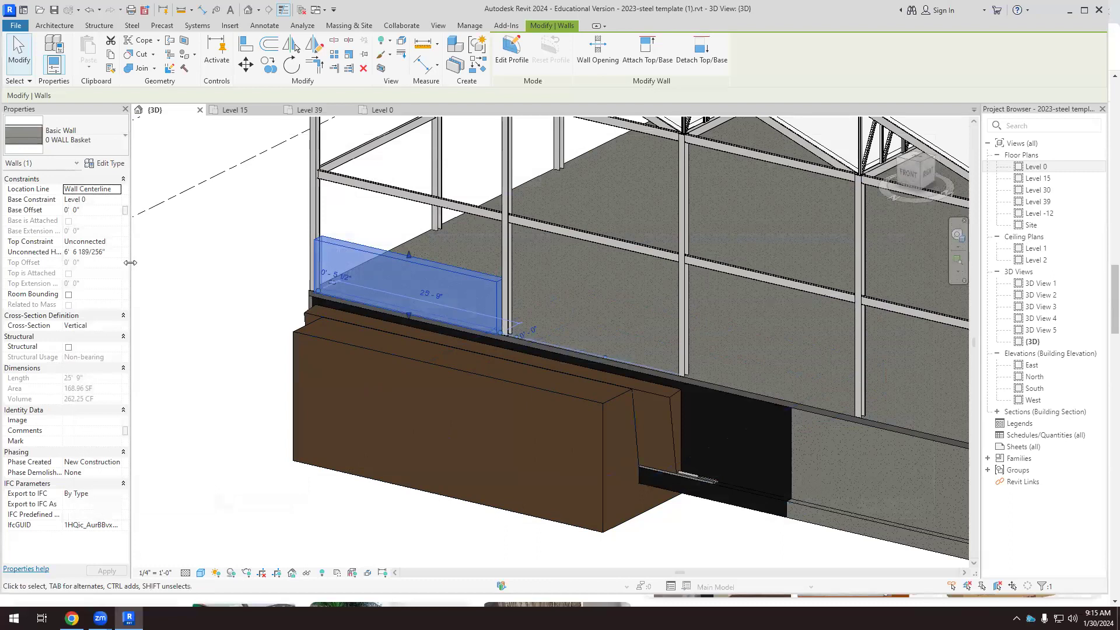
Constrain the top of the 0 WALL Basket wall up to Level 15.
key(Escape)
click(349, 255)
scroll(422, 286, up, 4)
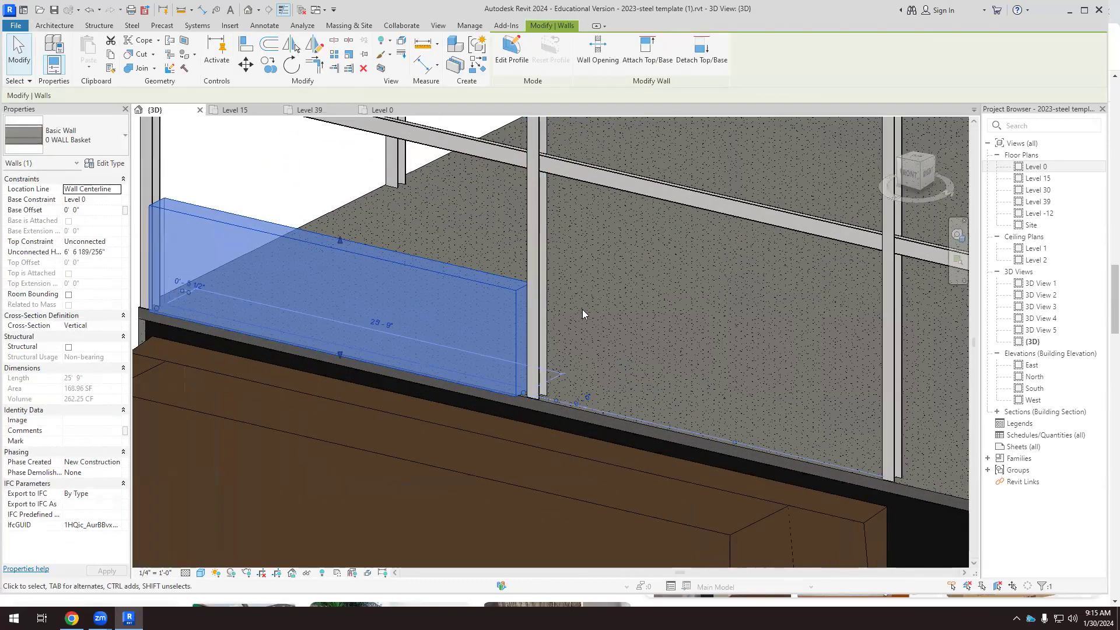
scroll(582, 314, down, 2)
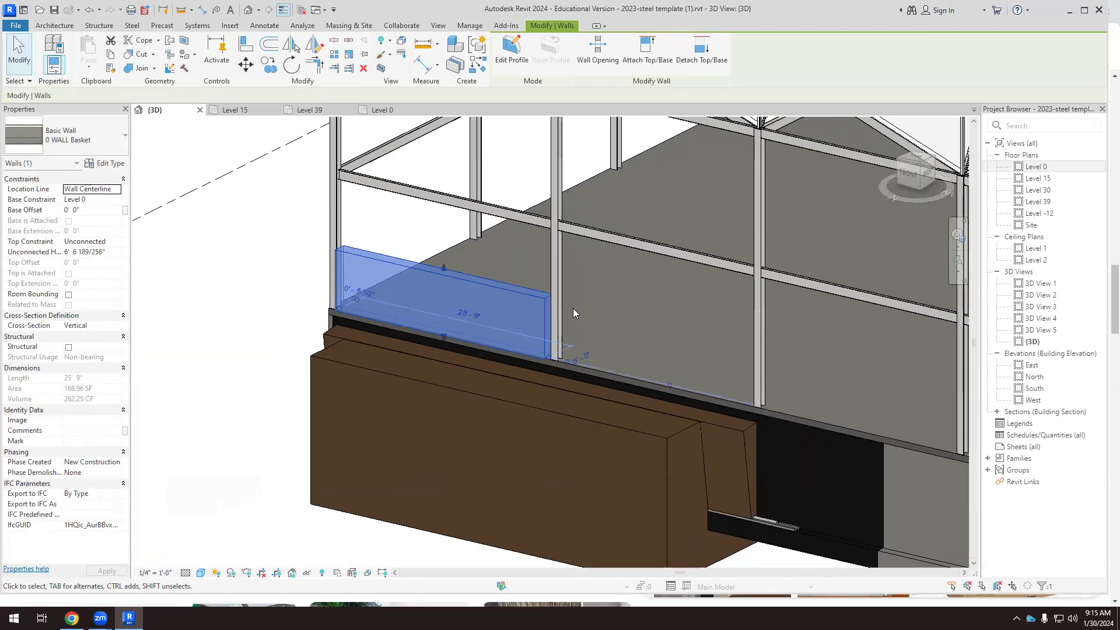
click(116, 242)
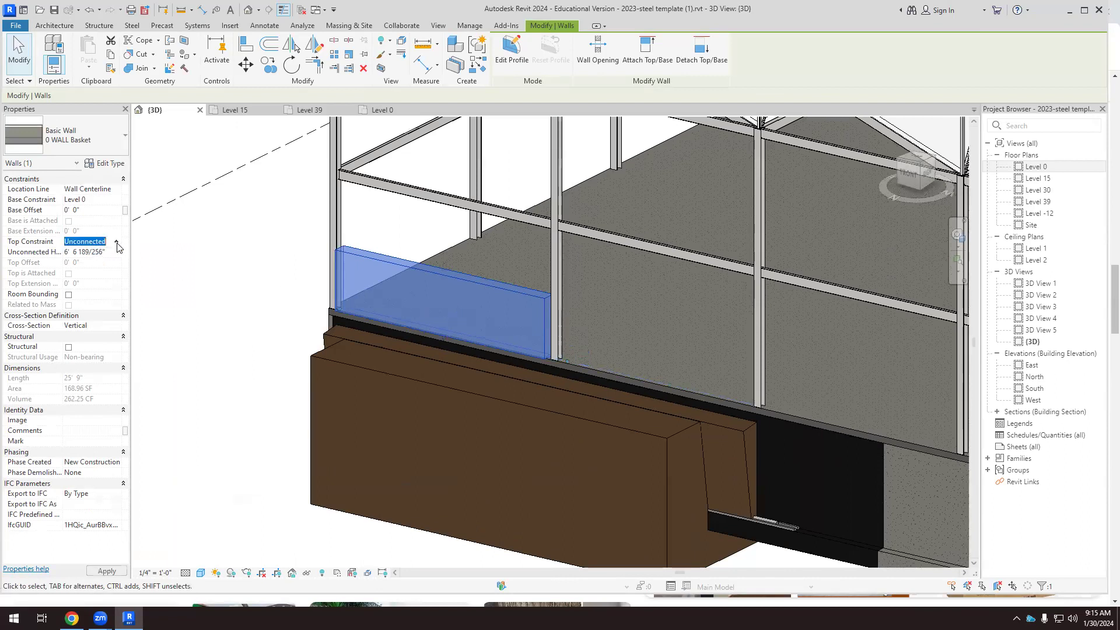
click(116, 241)
click(113, 278)
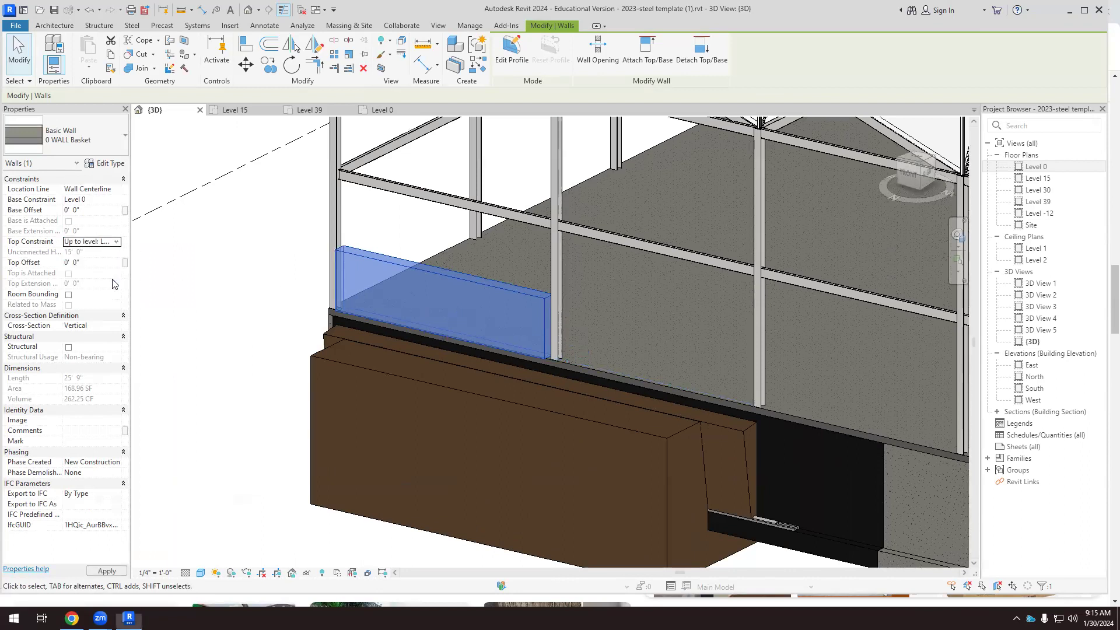
click(220, 233)
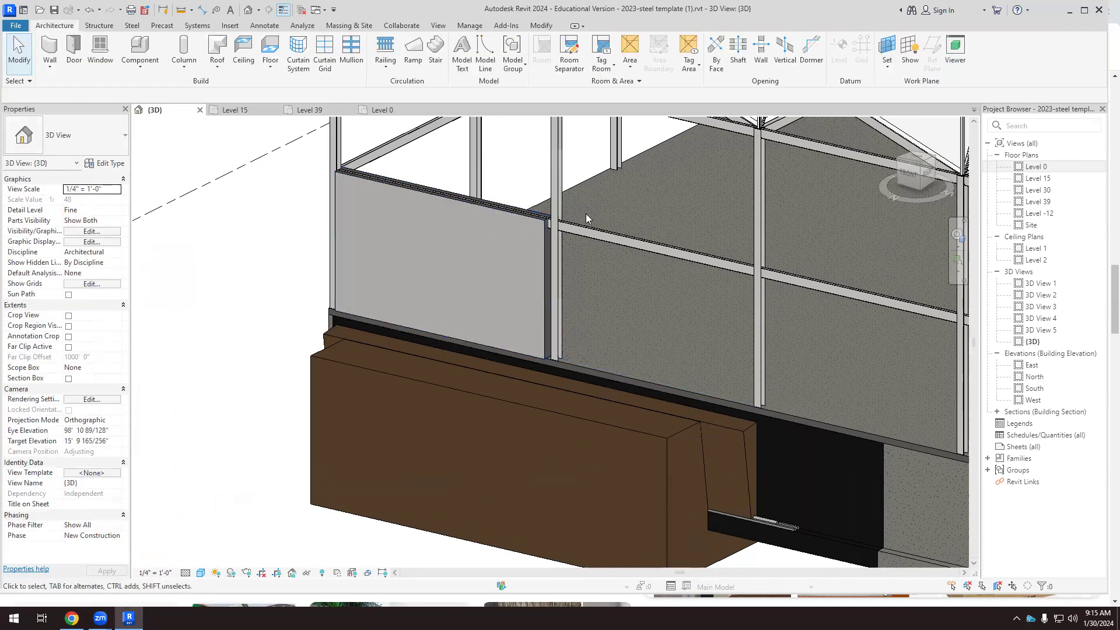
Inspect the wall's upper end in 3D and view the wall in the Level 0 floor plan.
scroll(548, 226, up, 5)
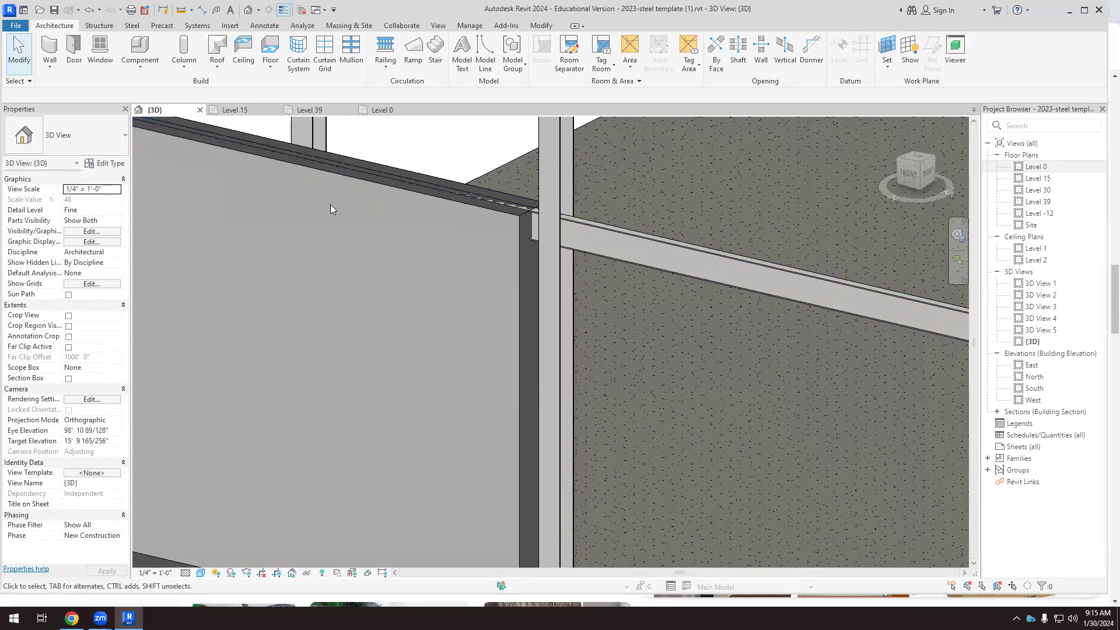
scroll(330, 204, down, 5)
click(379, 111)
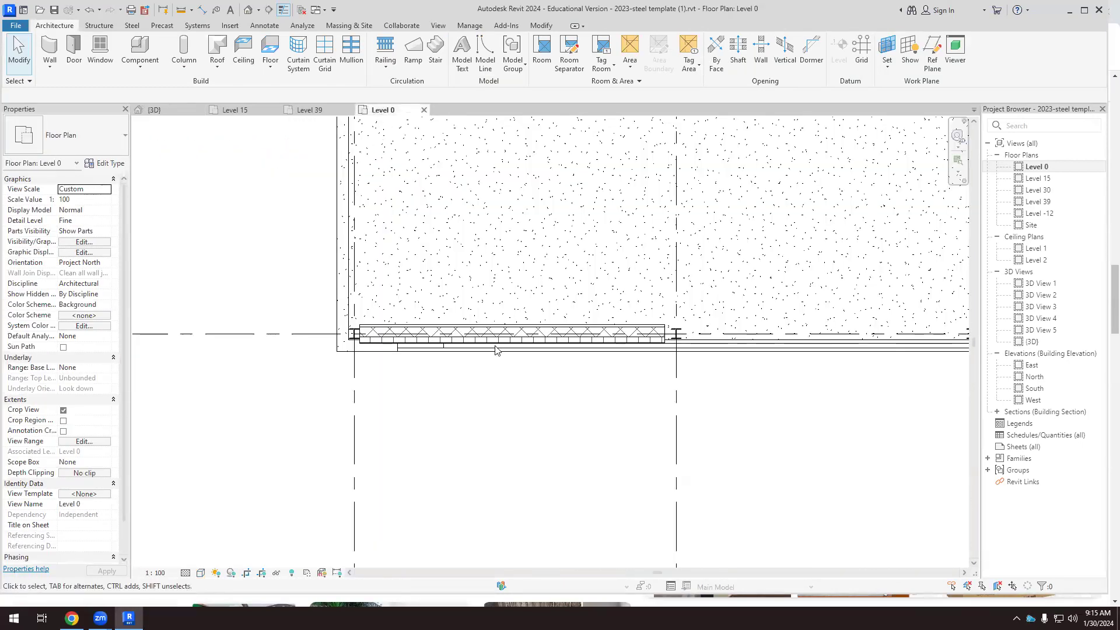
scroll(607, 391, up, 2)
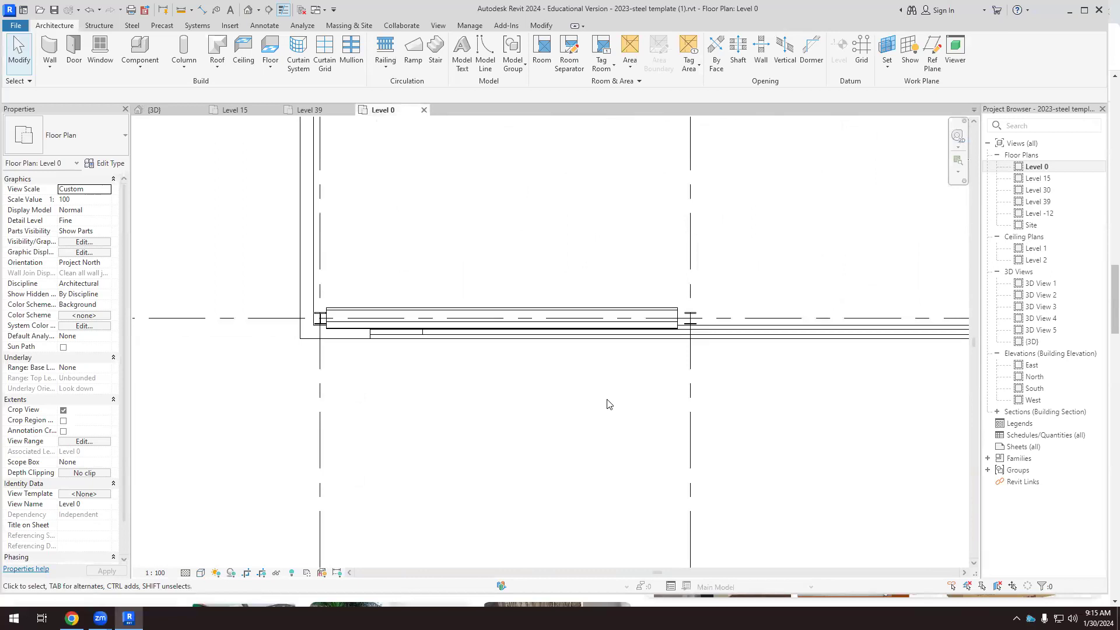
Display the Level 0 plan at Coarse detail level to compare the wall's layers, and return it to Fine.
click(185, 573)
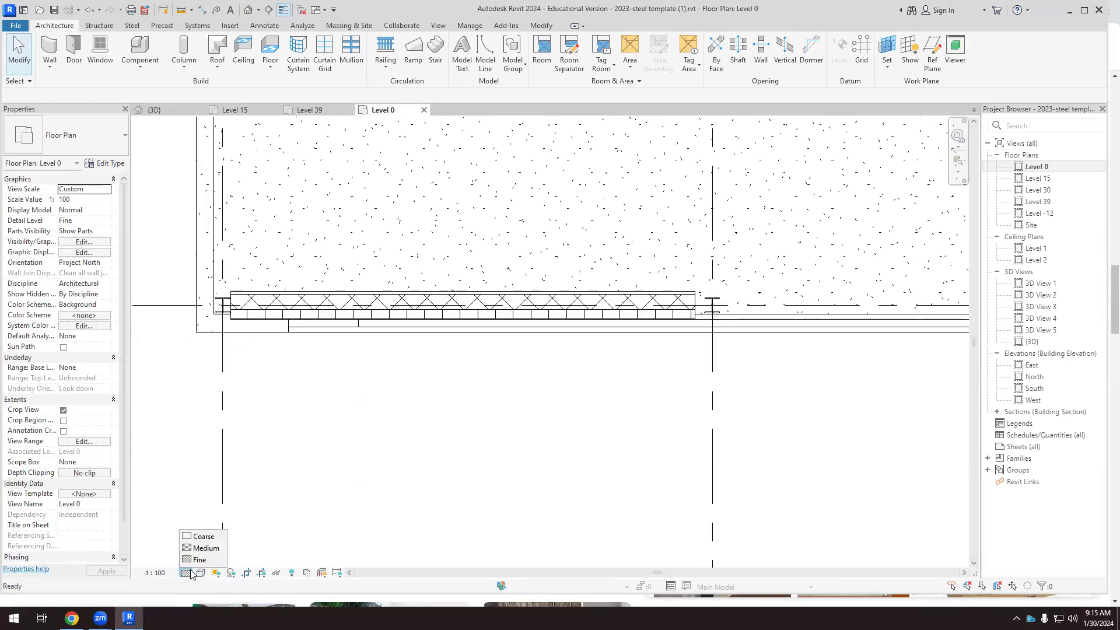
click(204, 537)
scroll(374, 286, up, 4)
scroll(430, 323, down, 3)
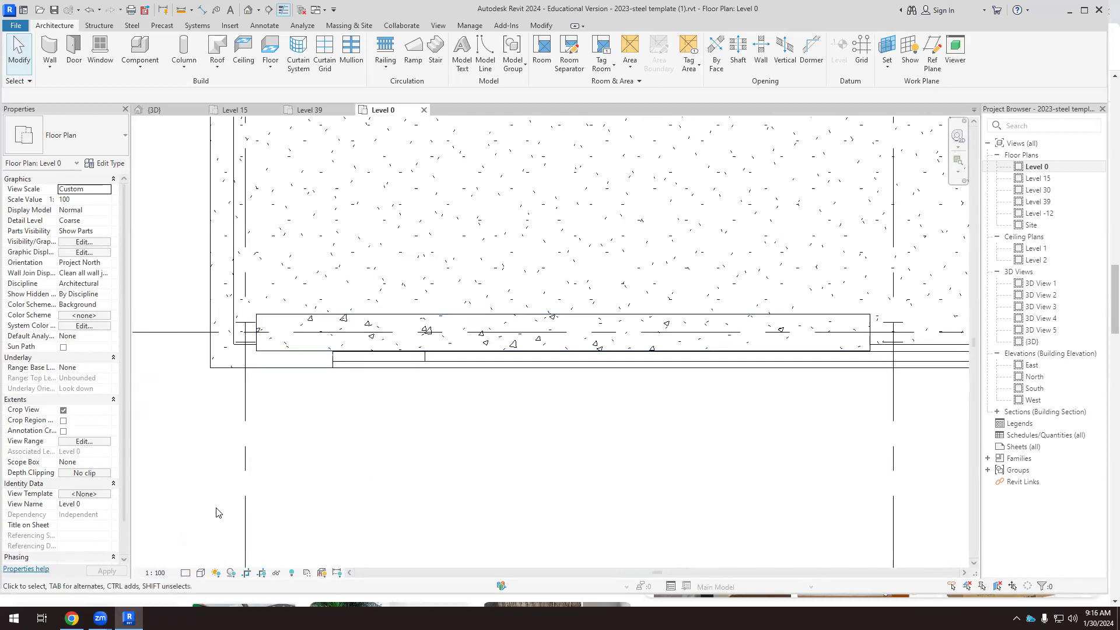
click(185, 573)
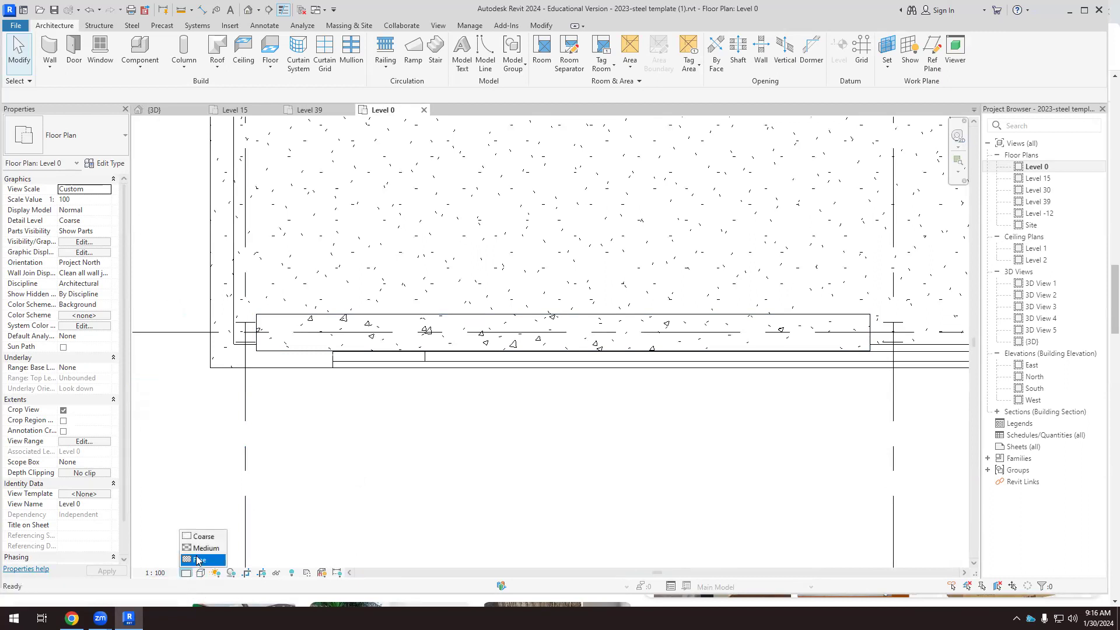
click(204, 558)
Examine the order and hatching of the wall's layers in the Level 0 plan to check which side faces outward.
scroll(333, 318, up, 2)
scroll(333, 318, up, 2)
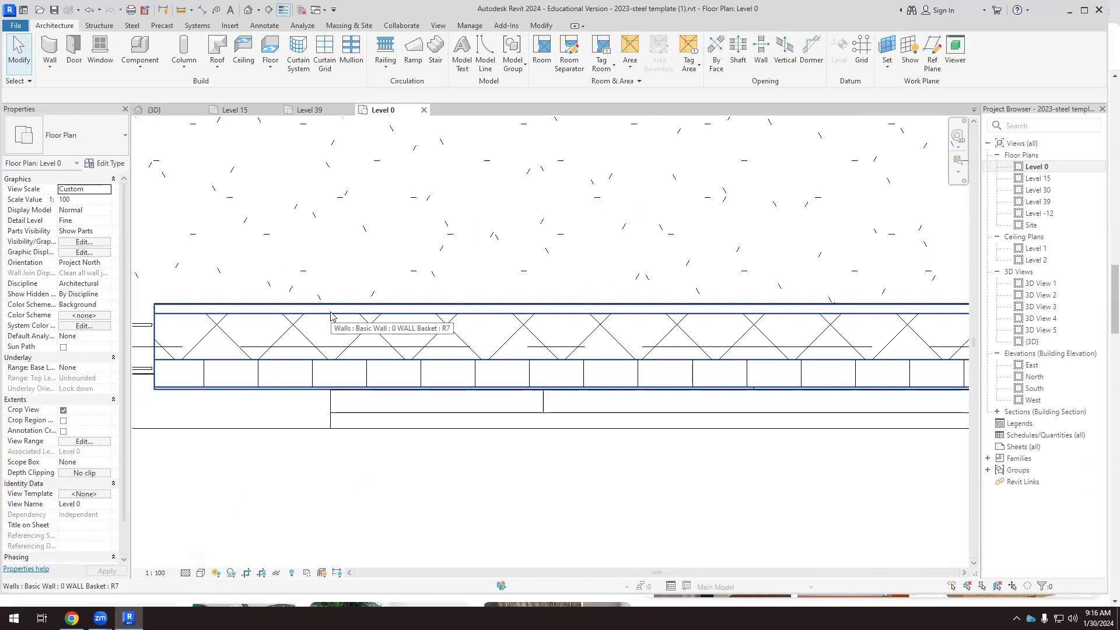
scroll(380, 320, down, 1)
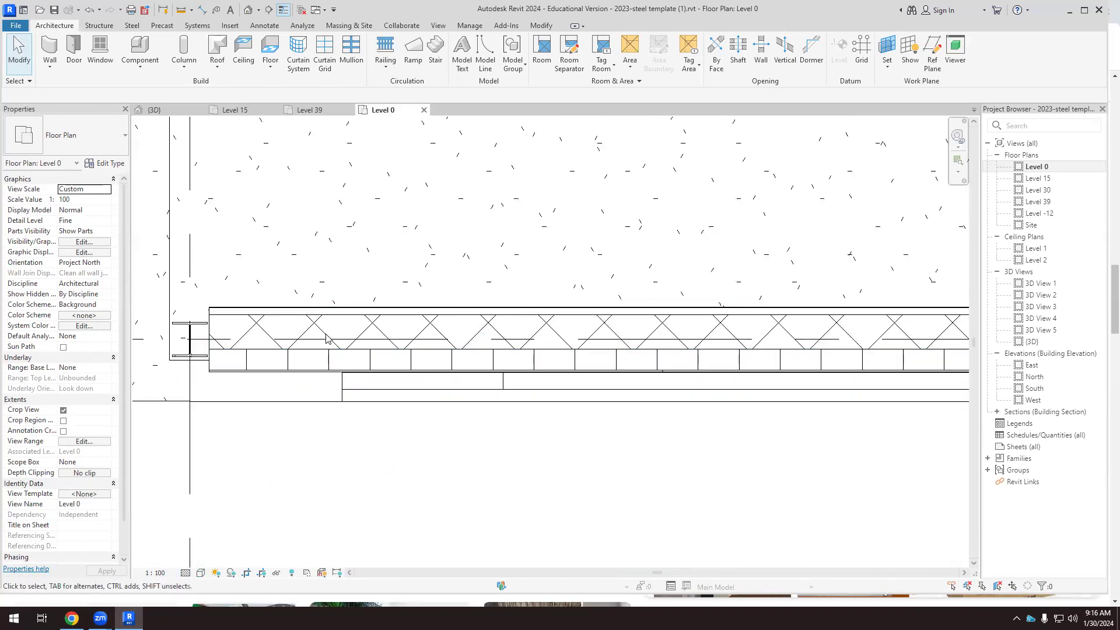
scroll(308, 351, up, 1)
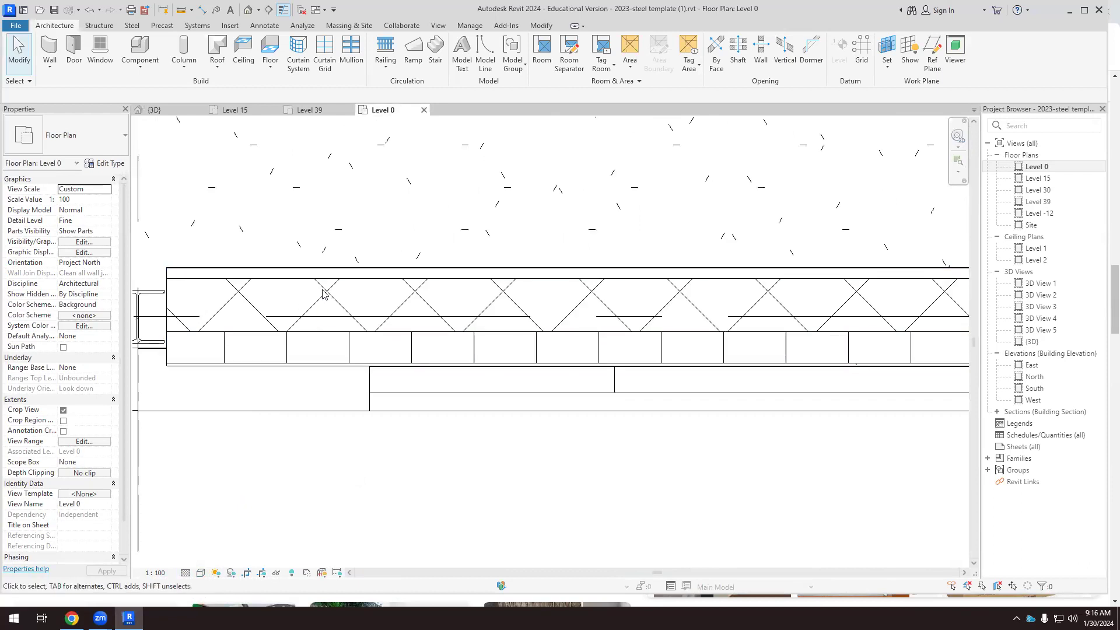
scroll(387, 357, down, 1)
scroll(388, 345, up, 1)
scroll(388, 345, down, 1)
scroll(685, 326, up, 2)
scroll(686, 326, up, 3)
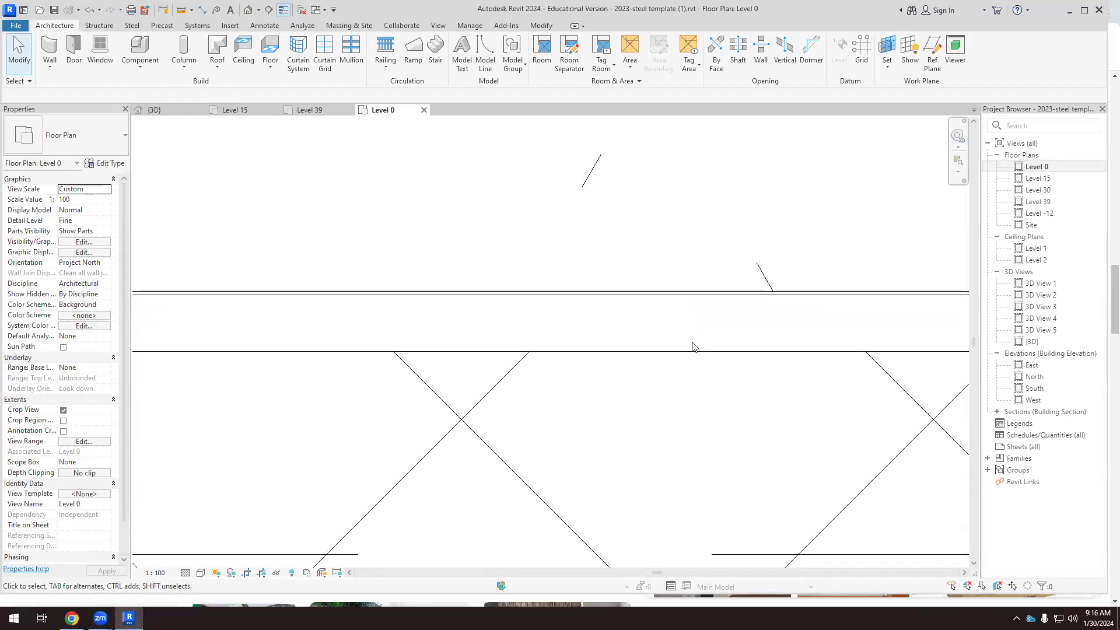
scroll(692, 346, down, 2)
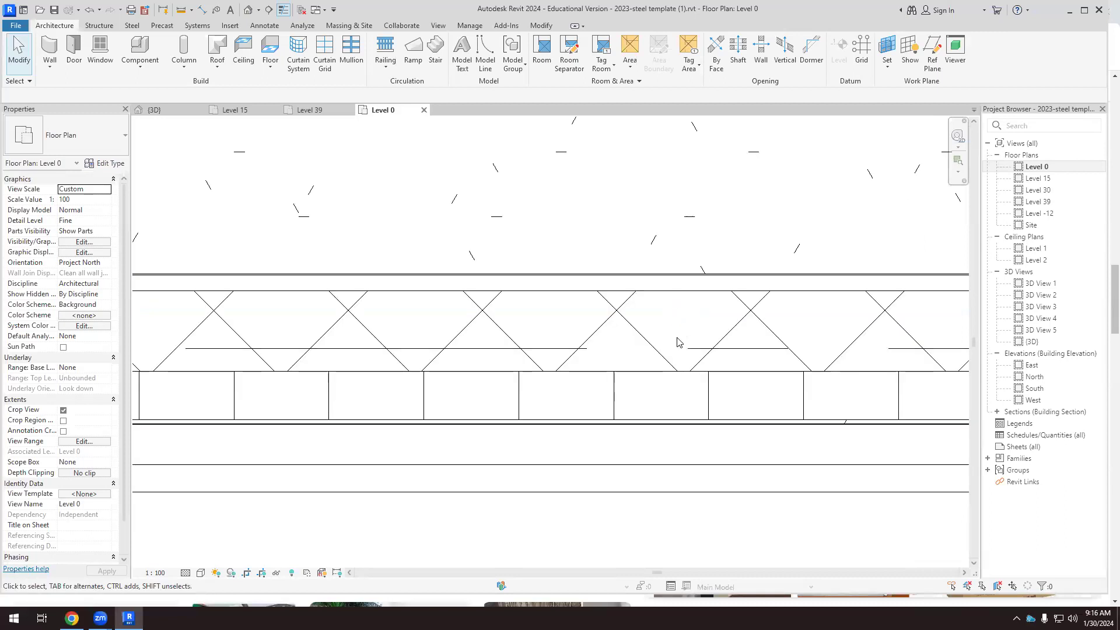
scroll(666, 302, down, 2)
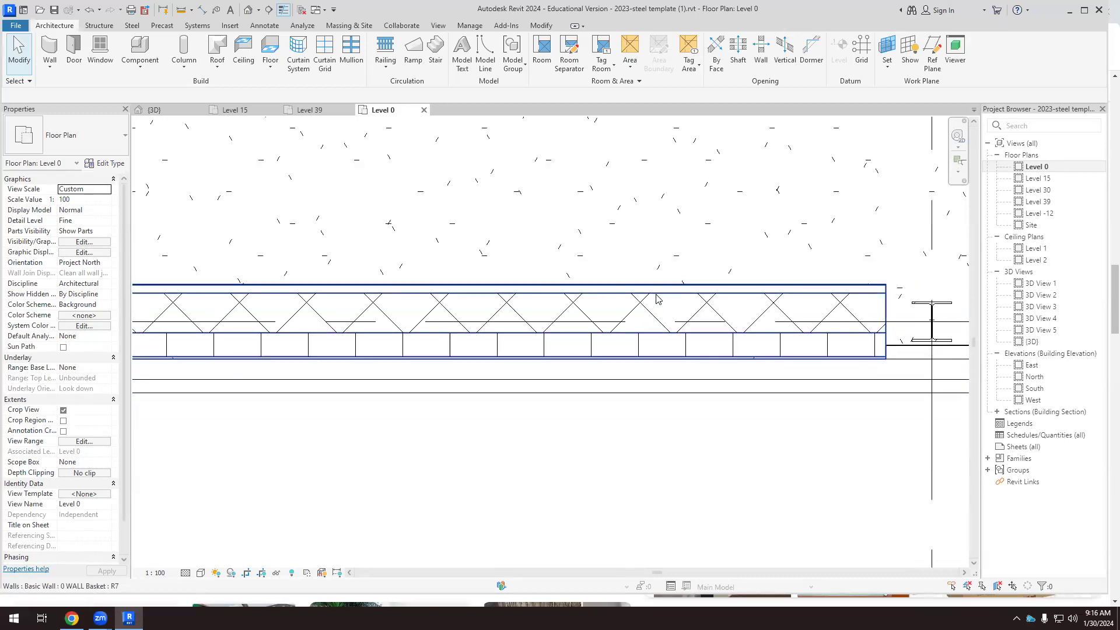
Flip the 0 WALL Basket wall's orientation in the Level 0 plan.
click(660, 291)
scroll(532, 296, down, 3)
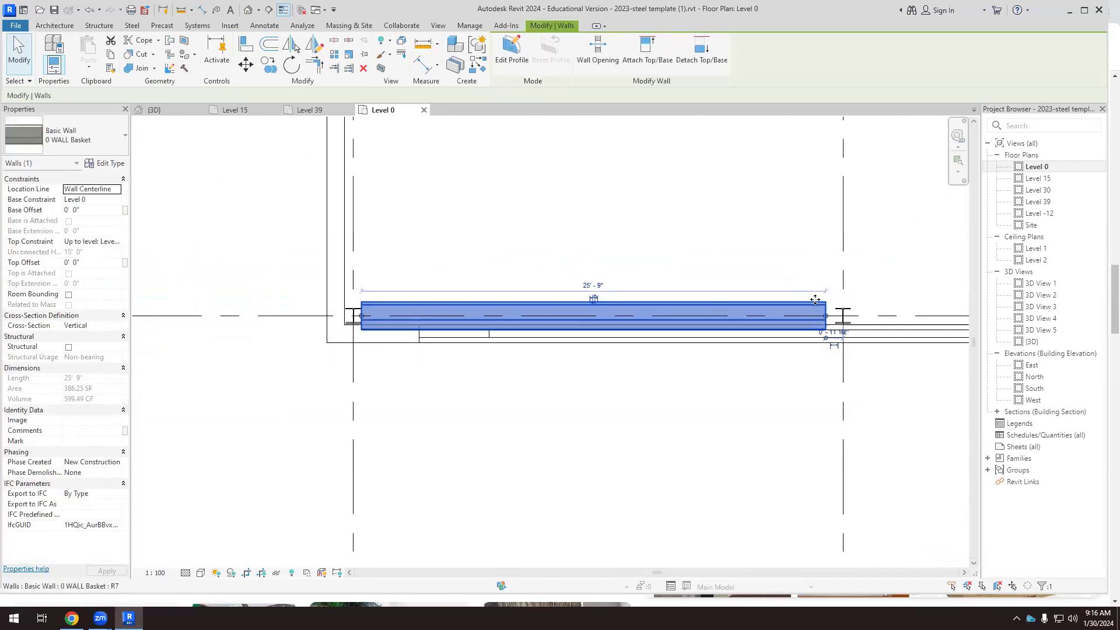
scroll(619, 306, up, 4)
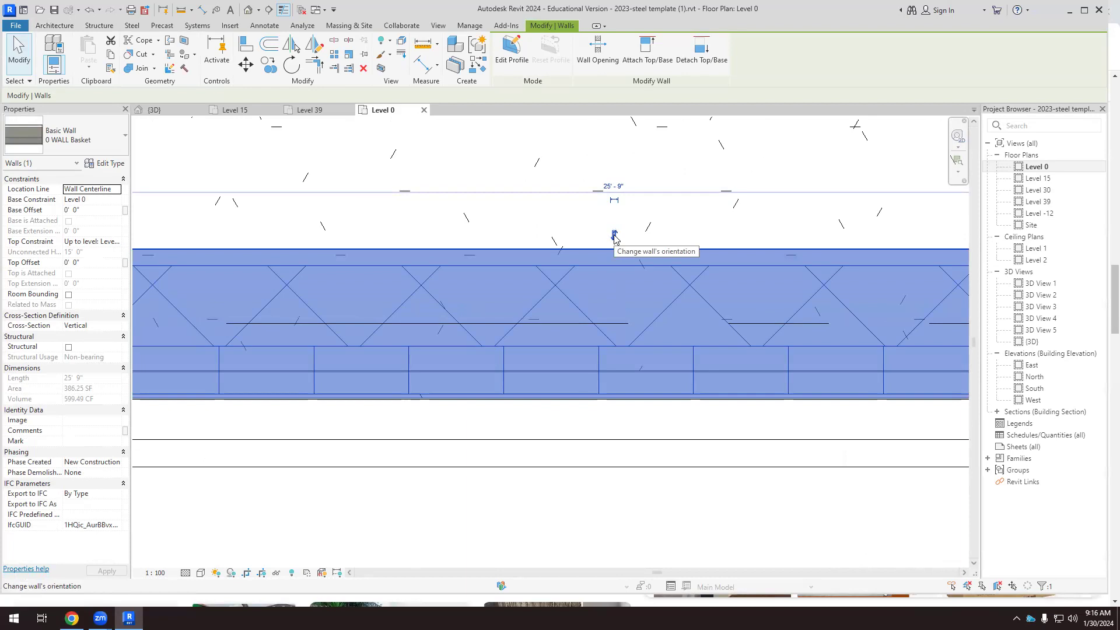
click(614, 236)
scroll(580, 375, down, 2)
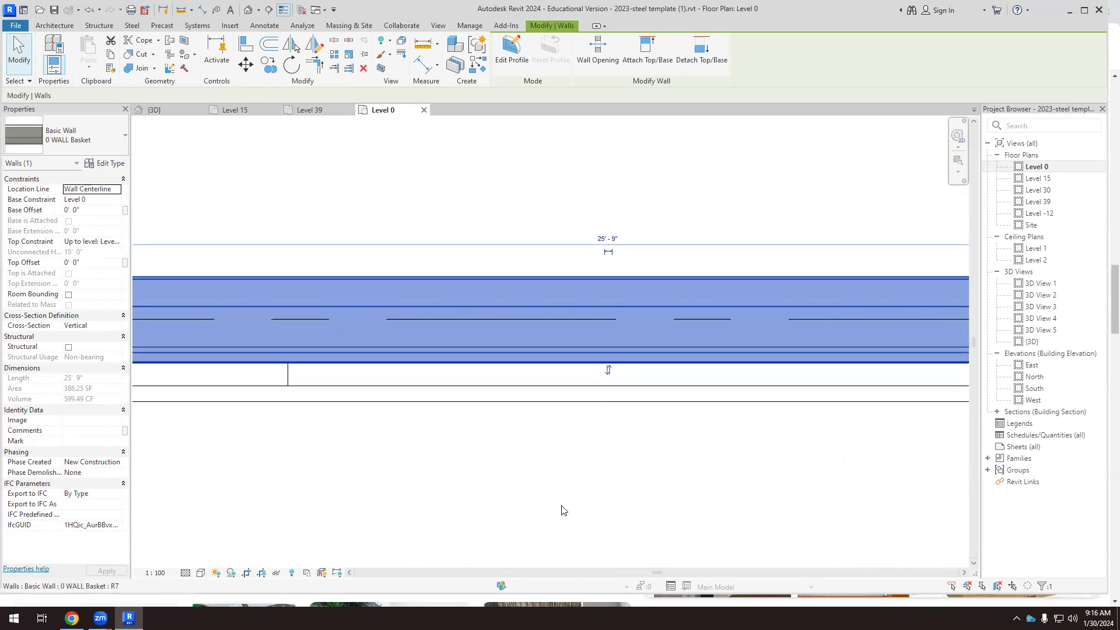
Examine where the flipped 0 WALL Basket wall's end and layers meet the steel column in the Level 0 plan.
click(568, 483)
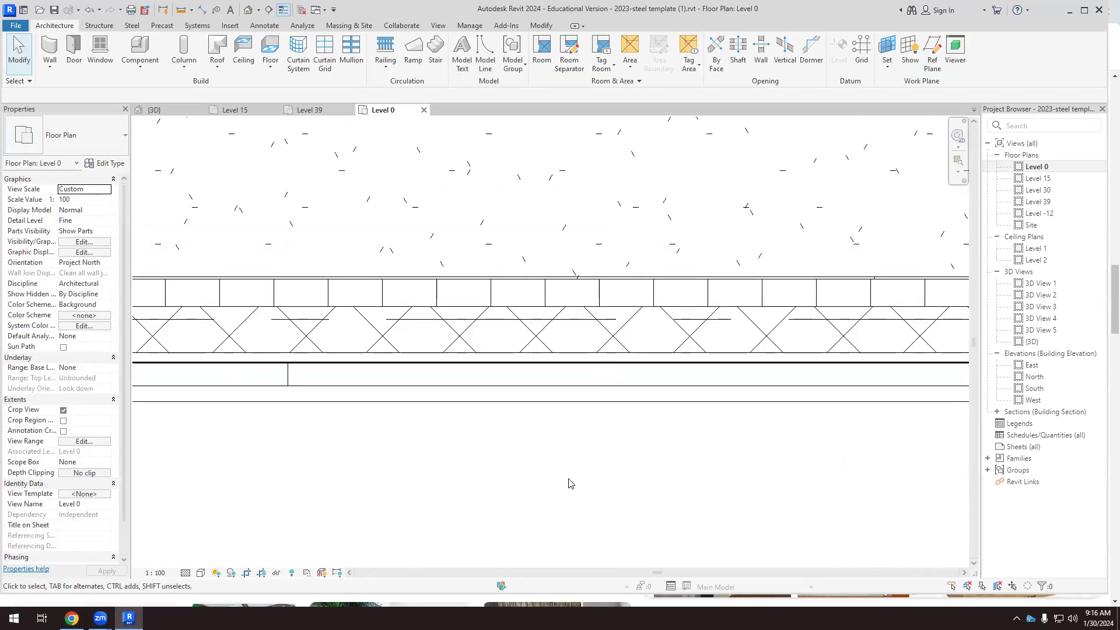
scroll(578, 376, down, 4)
scroll(256, 356, up, 6)
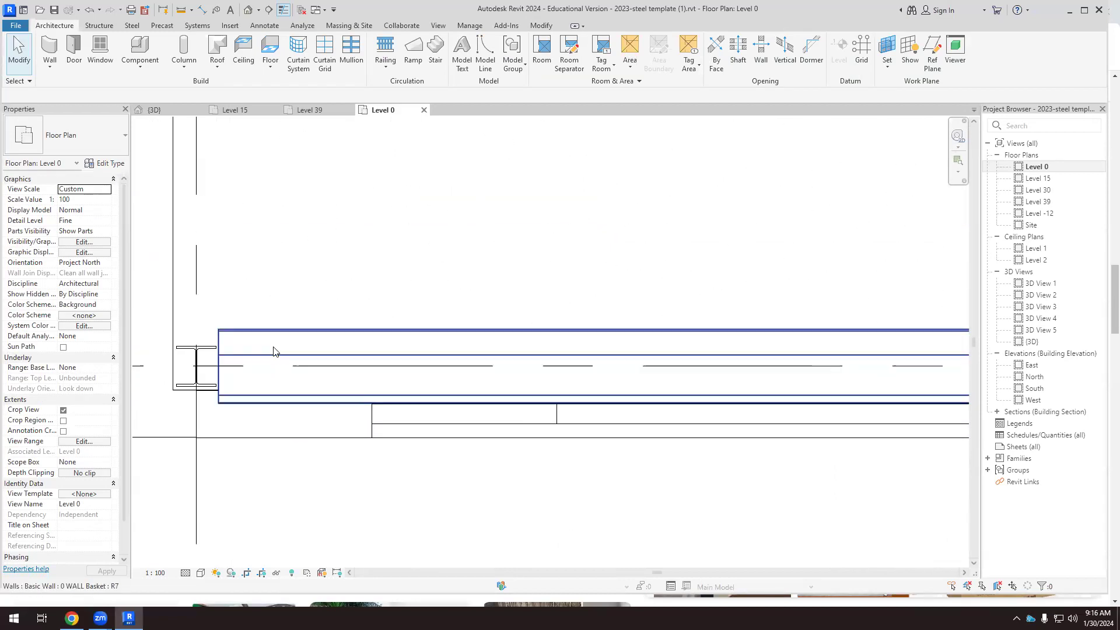
scroll(257, 347, up, 1)
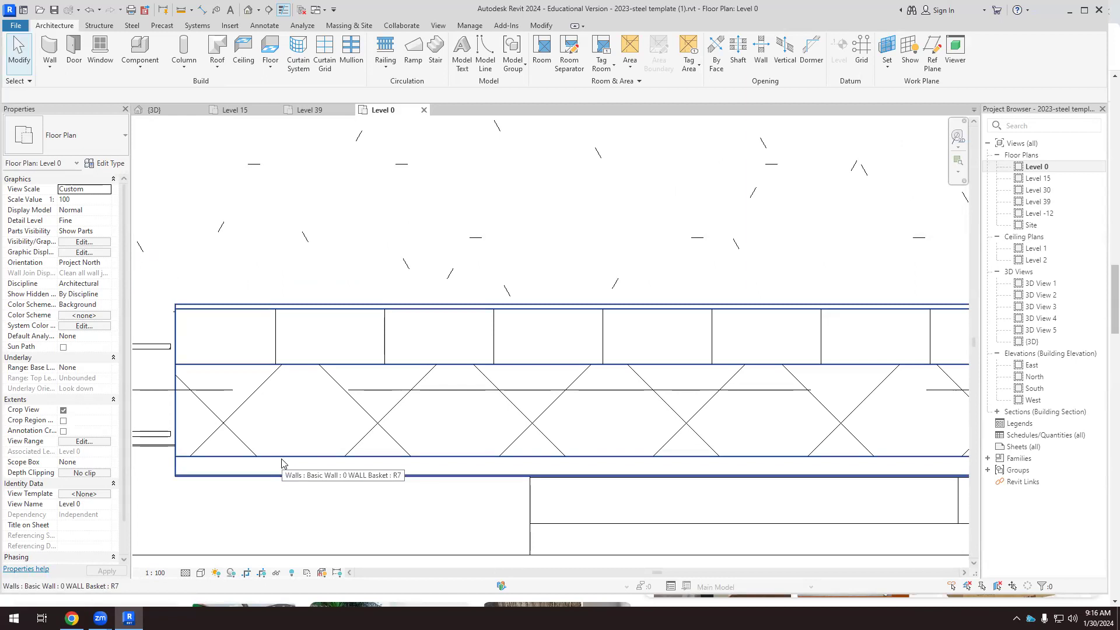
scroll(475, 371, up, 2)
scroll(187, 382, up, 2)
scroll(187, 383, up, 2)
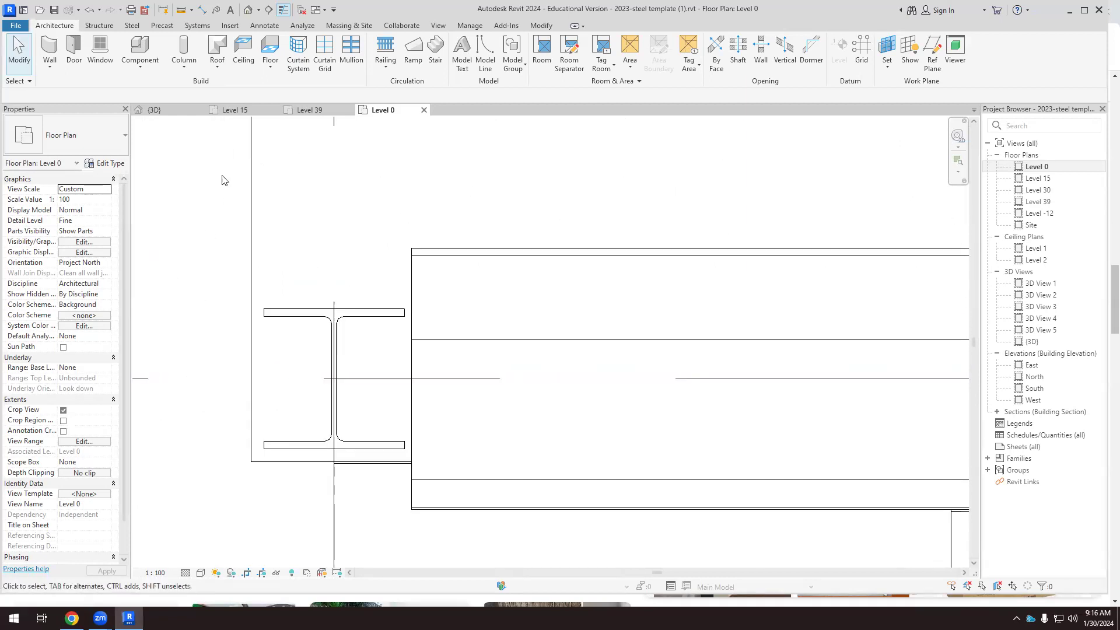
scroll(350, 300, up, 2)
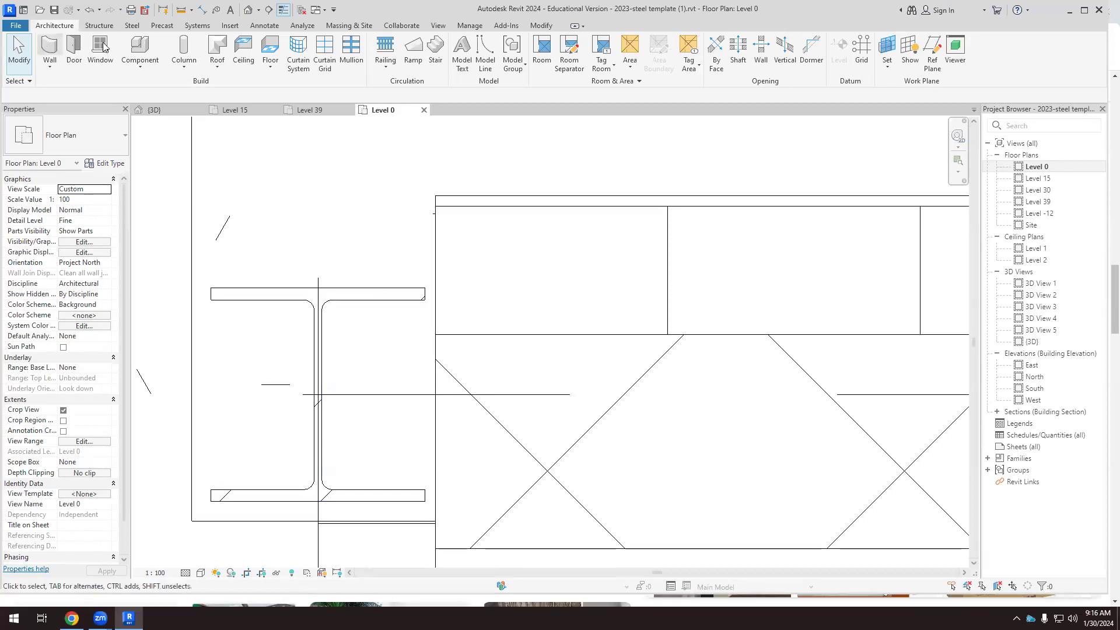
Measure the steel column's depth between its outer flange faces with an aligned dimension, without keeping the dimension.
click(272, 25)
click(50, 49)
click(347, 286)
click(346, 502)
scroll(391, 446, down, 5)
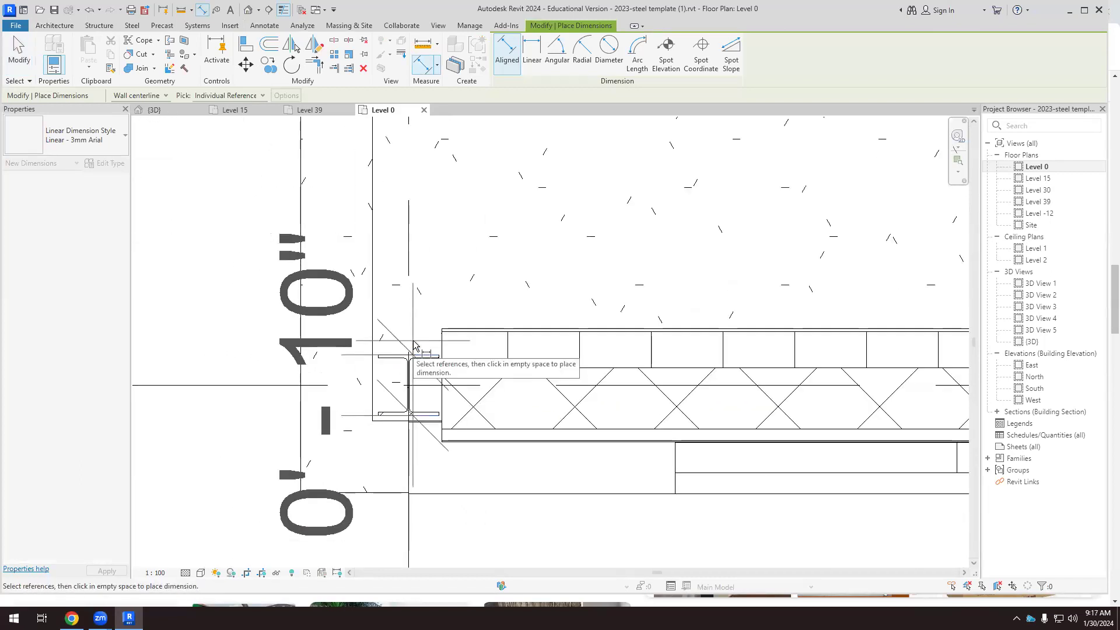
scroll(413, 345, up, 5)
key(Escape)
key(Escape)
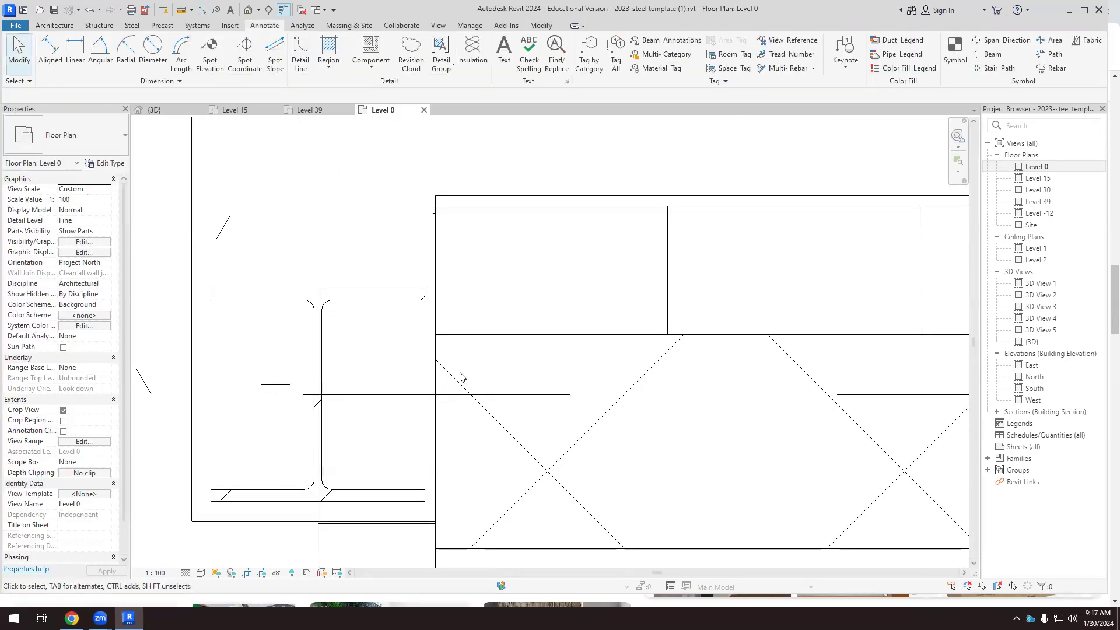
Move the 0 WALL Basket wall so the end corner between its two thick layers meets the column's upper flange corner.
click(553, 336)
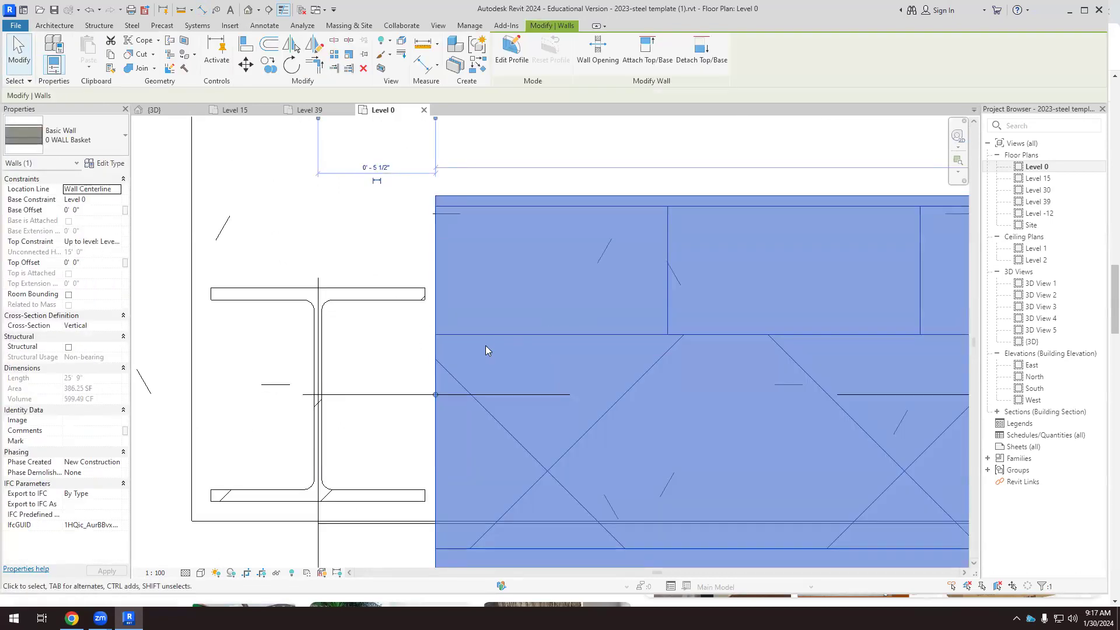
scroll(485, 344, down, 2)
scroll(471, 347, up, 1)
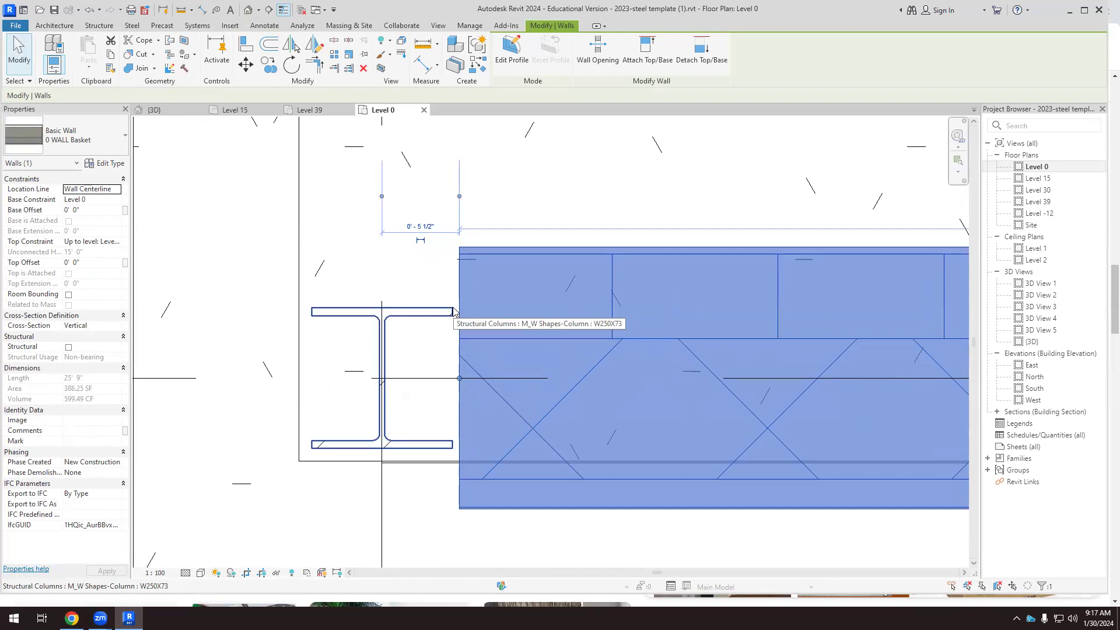
click(245, 64)
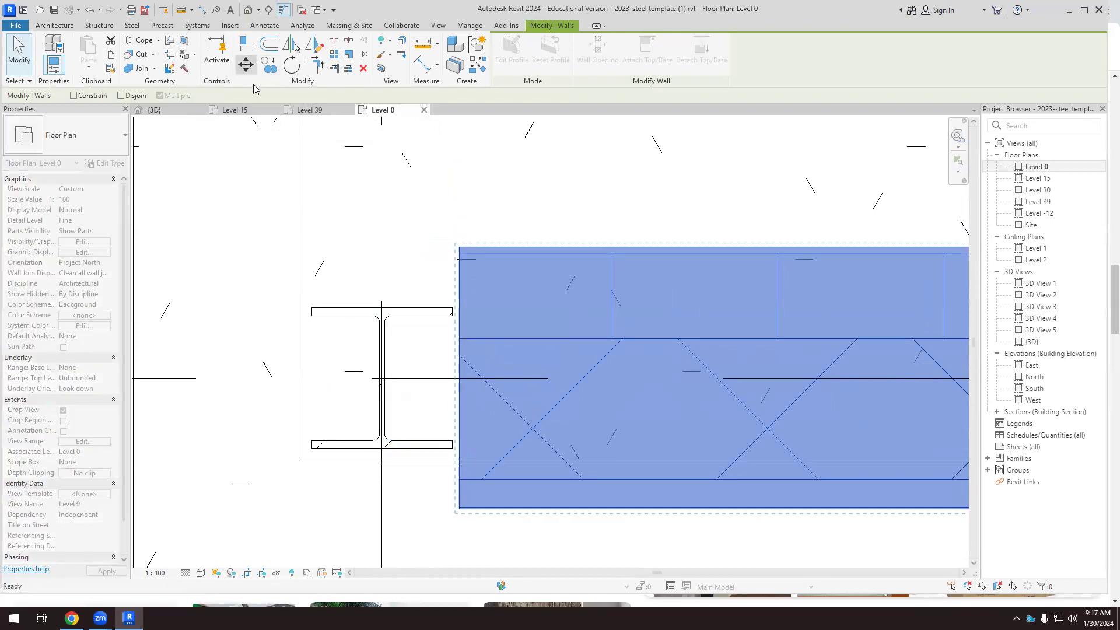
scroll(455, 335, up, 5)
click(473, 324)
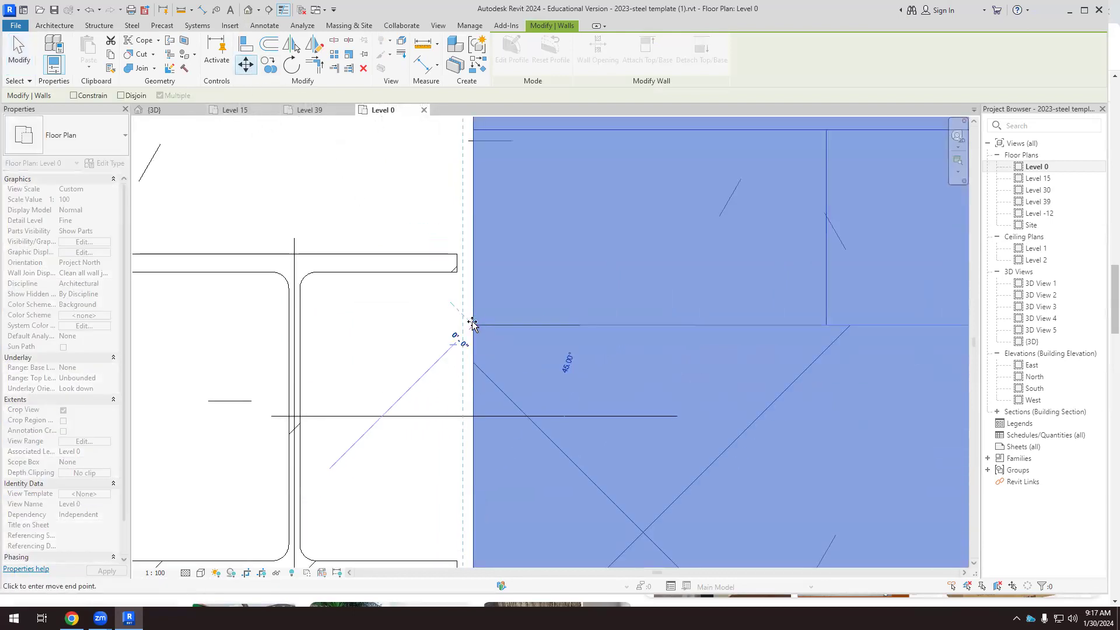
click(457, 253)
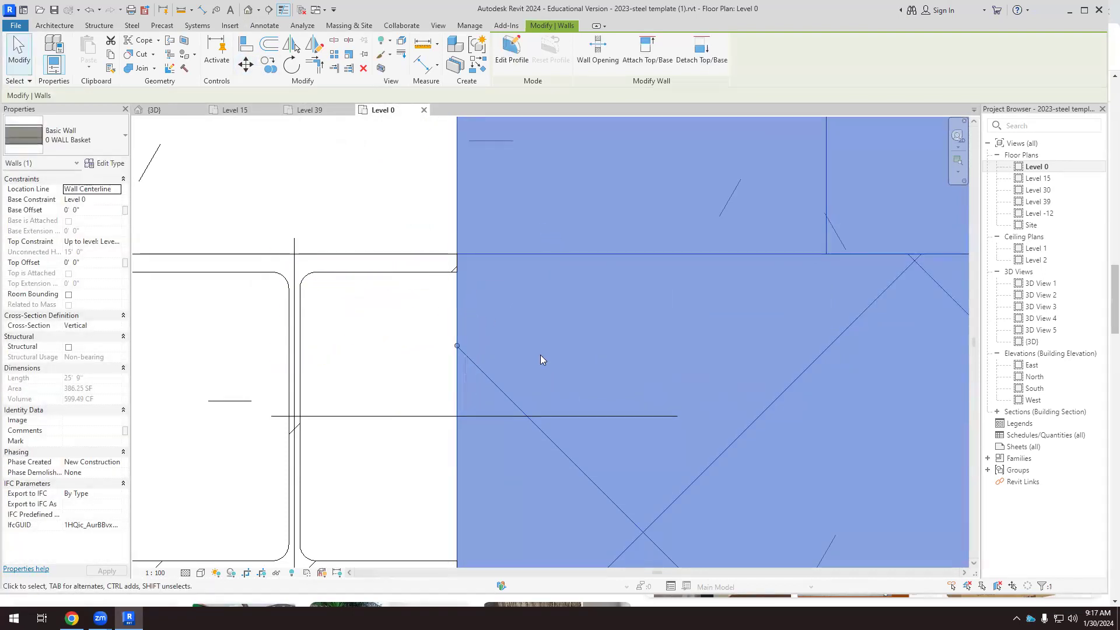
scroll(540, 359, down, 3)
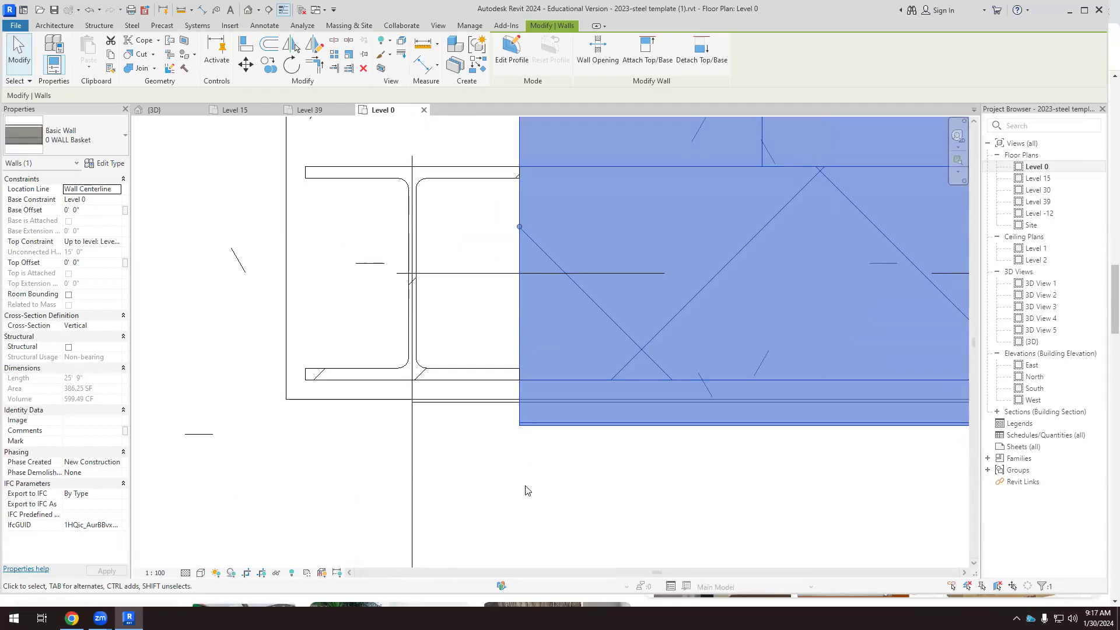
click(512, 488)
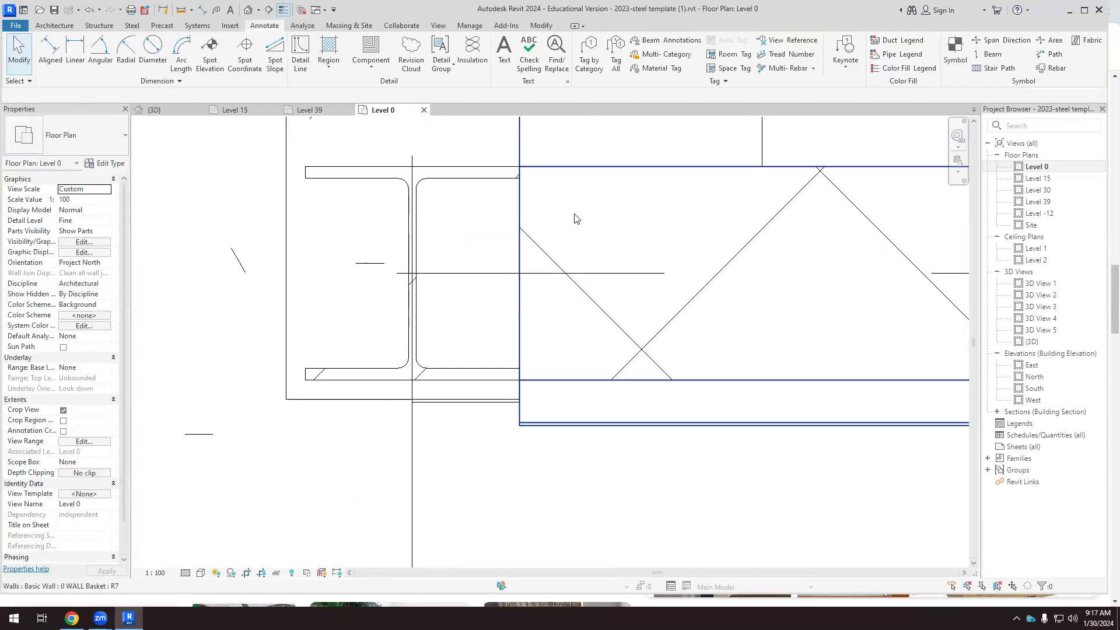
Extend the wall's opposite end until it meets the flange edges of the next steel column.
click(518, 233)
scroll(518, 233, down, 3)
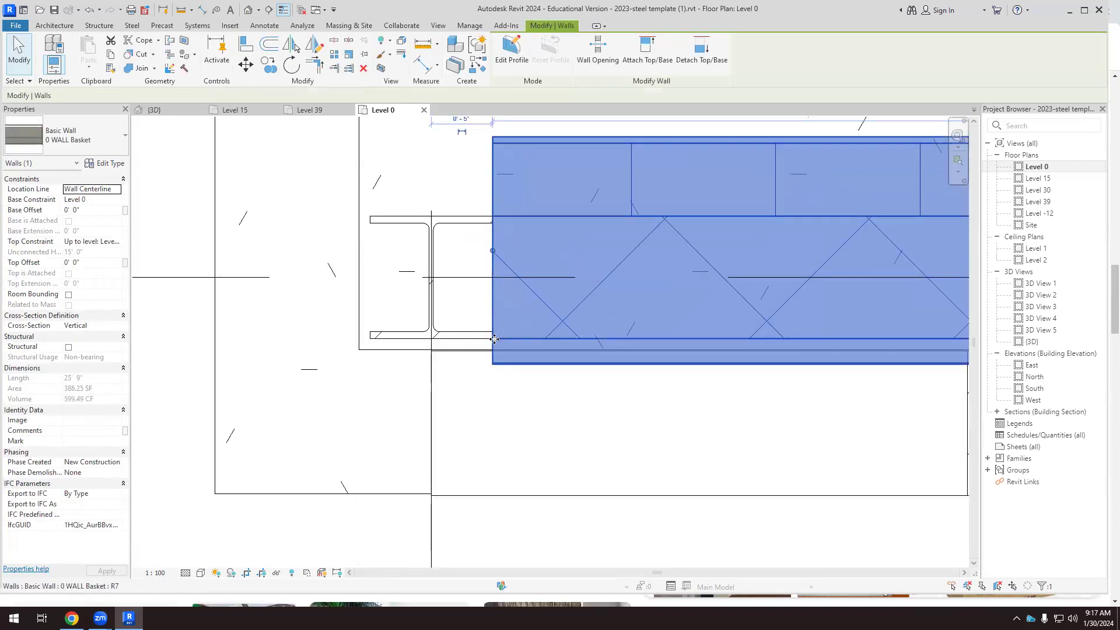
scroll(500, 335, up, 2)
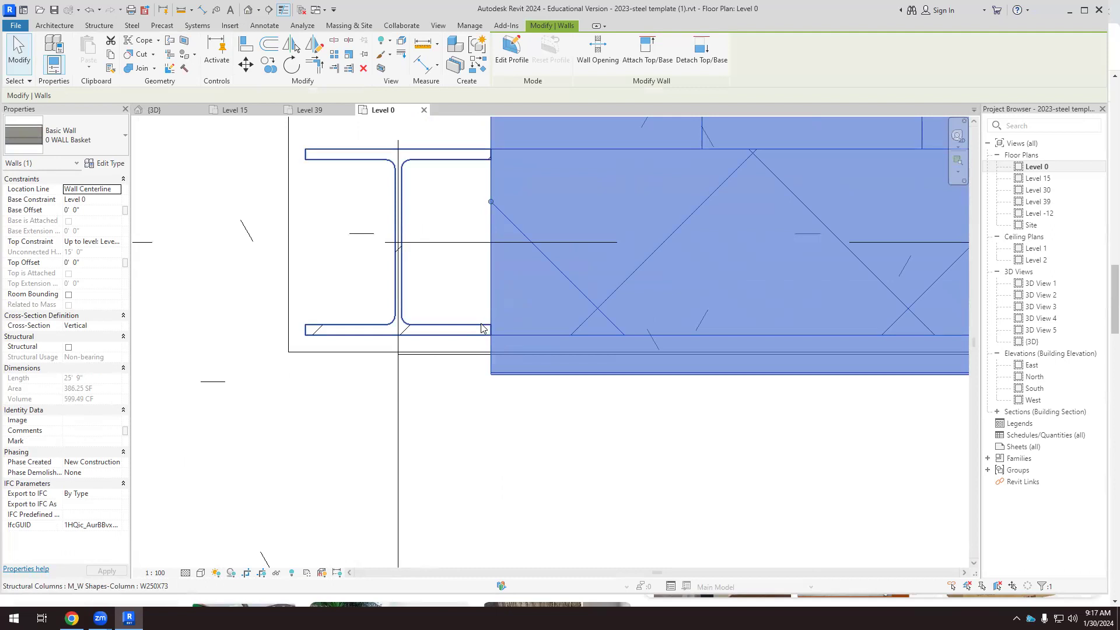
scroll(485, 336, up, 1)
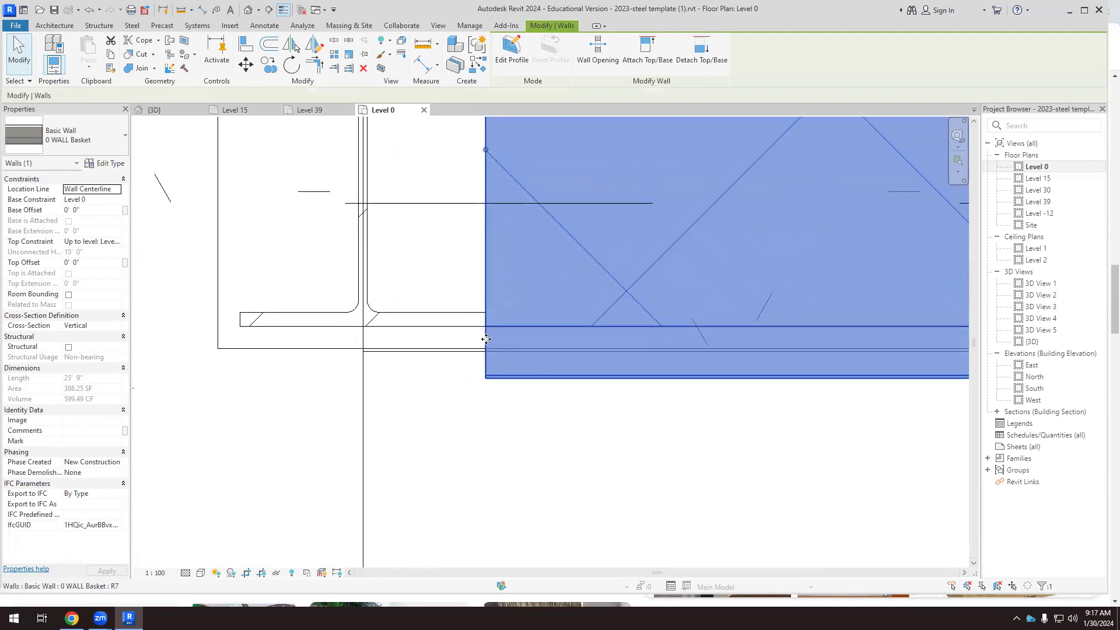
scroll(473, 307, down, 2)
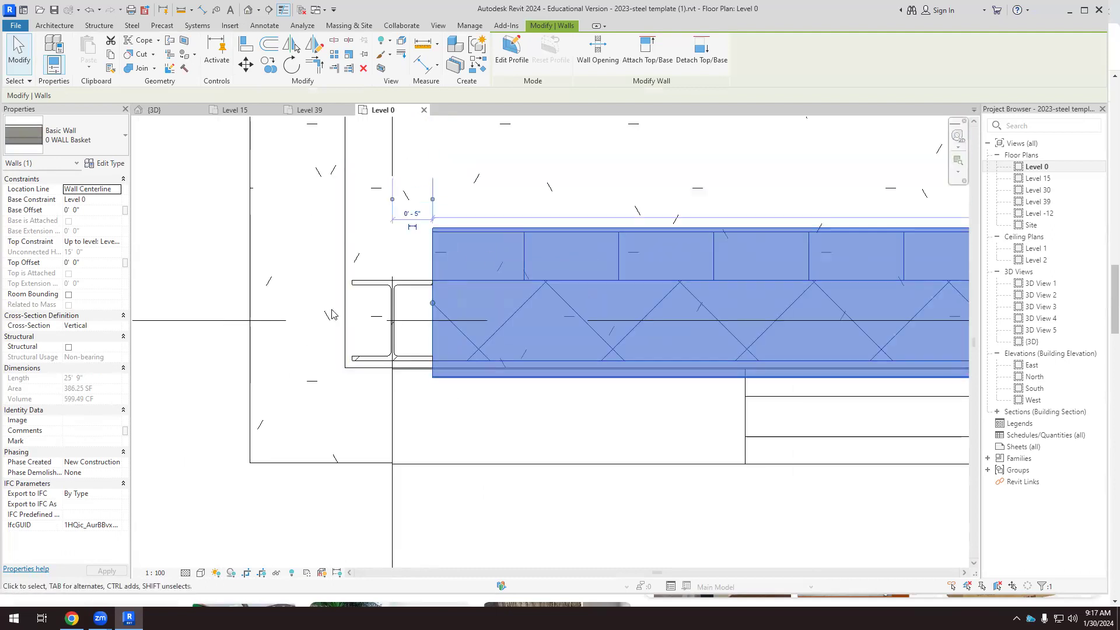
scroll(338, 321, down, 5)
scroll(723, 309, up, 5)
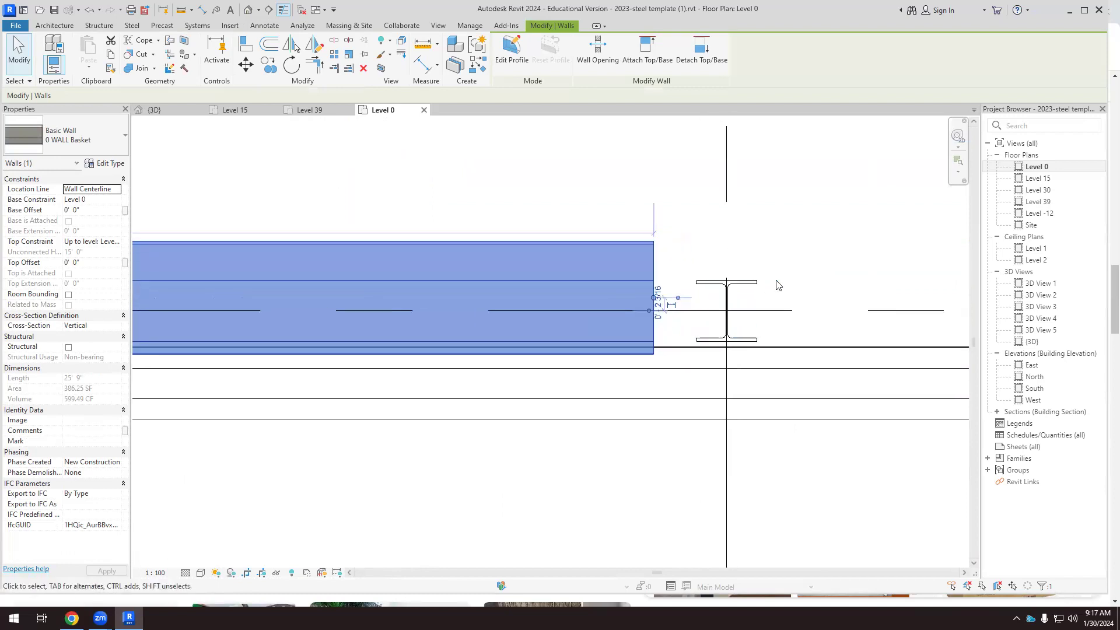
scroll(778, 285, up, 1)
key(r)
key(s)
drag(599, 305, 654, 306)
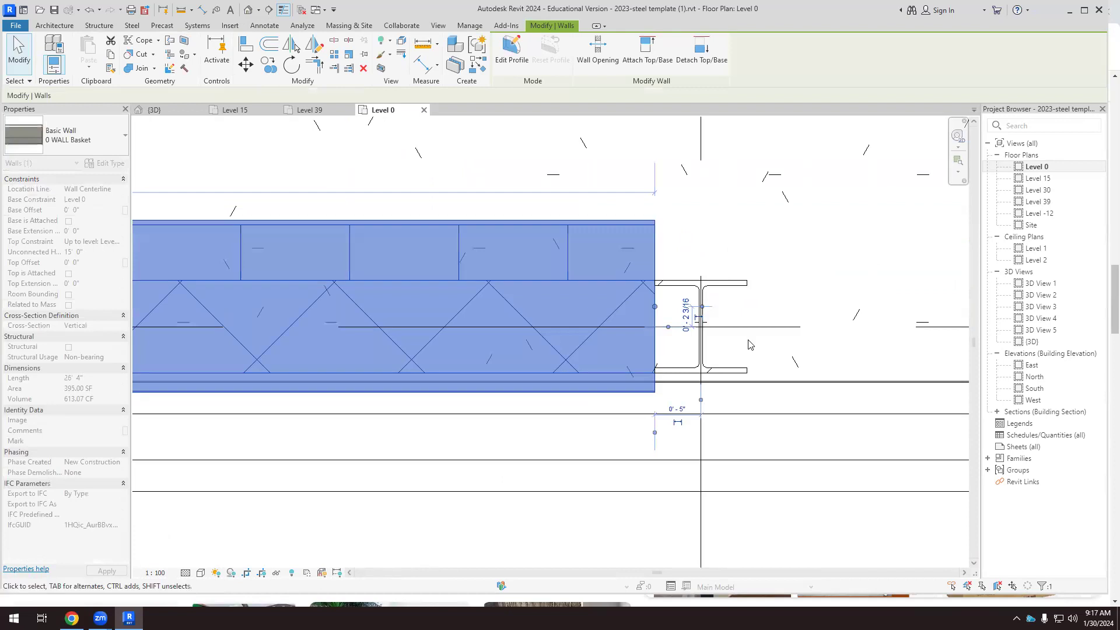
key(Escape)
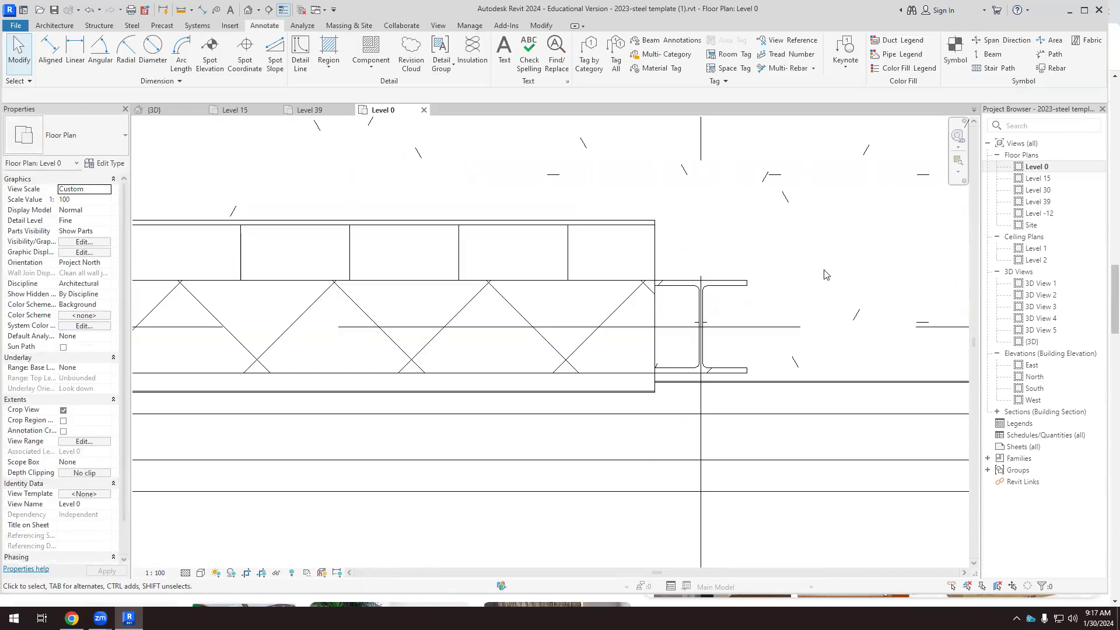
Draw a second 0 WALL Basket wall about 6' 6" long on grid F, starting from the first wall's end at the column.
scroll(792, 278, down, 3)
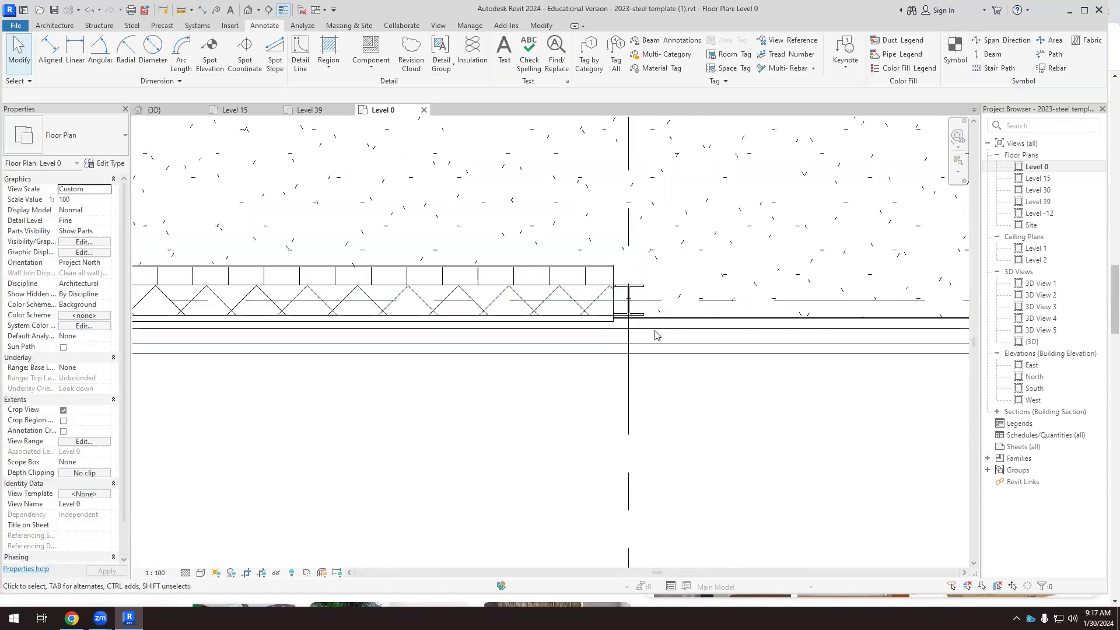
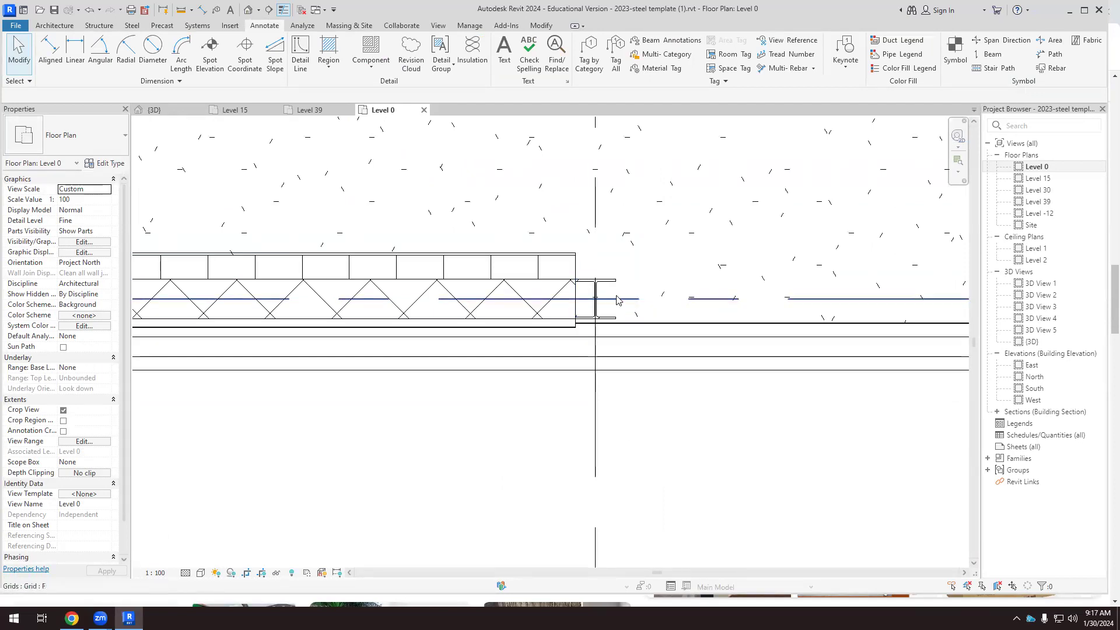
click(62, 28)
click(50, 48)
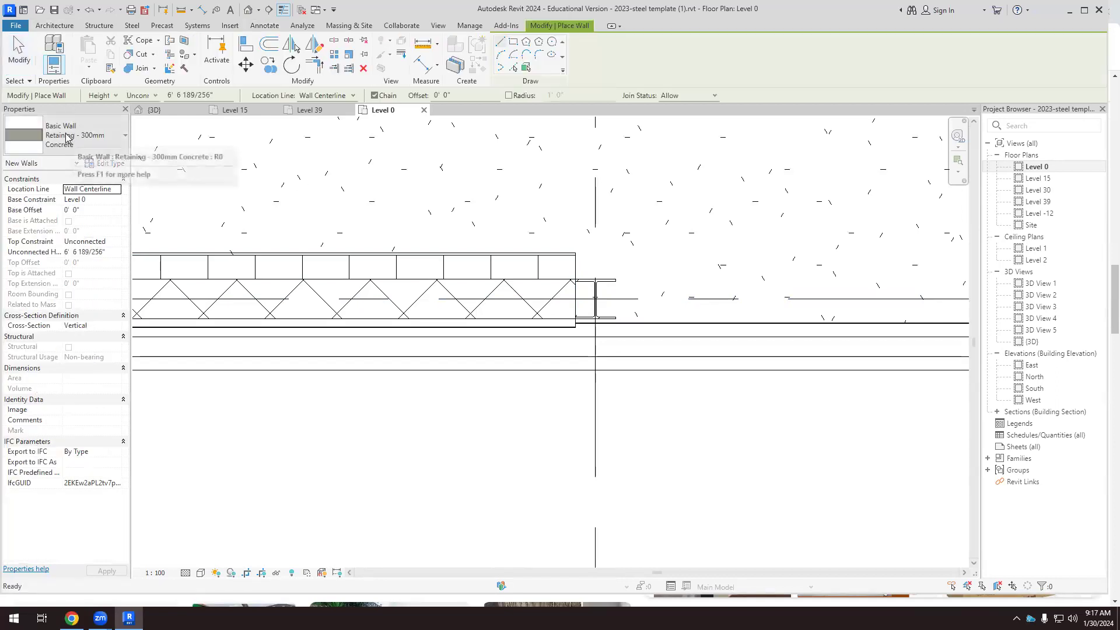
click(125, 136)
scroll(64, 268, up, 6)
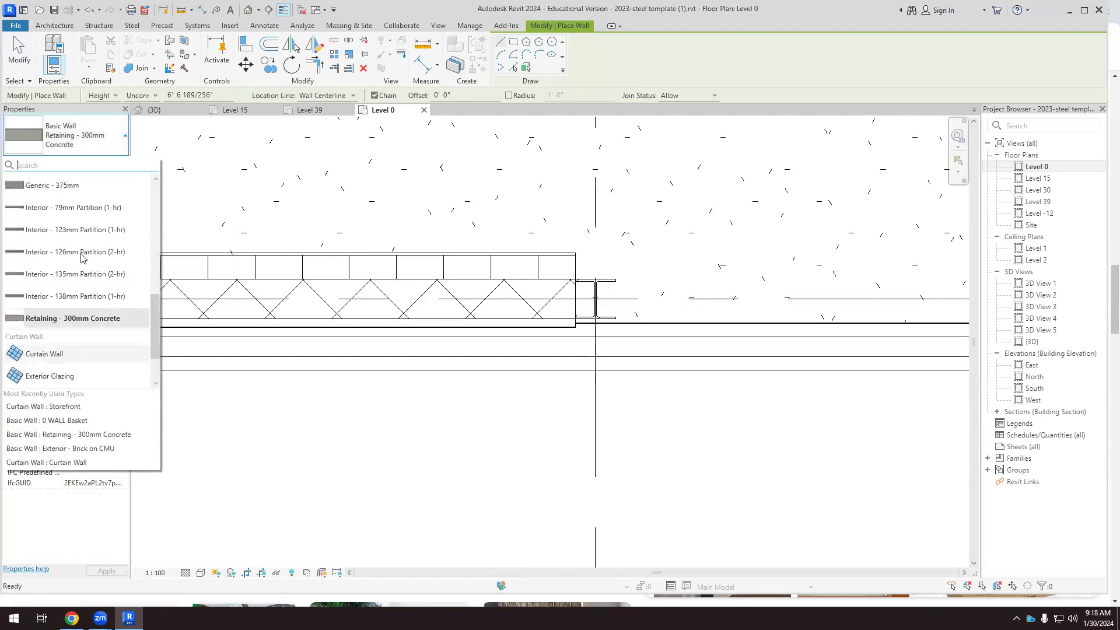
mouse_move(50, 201)
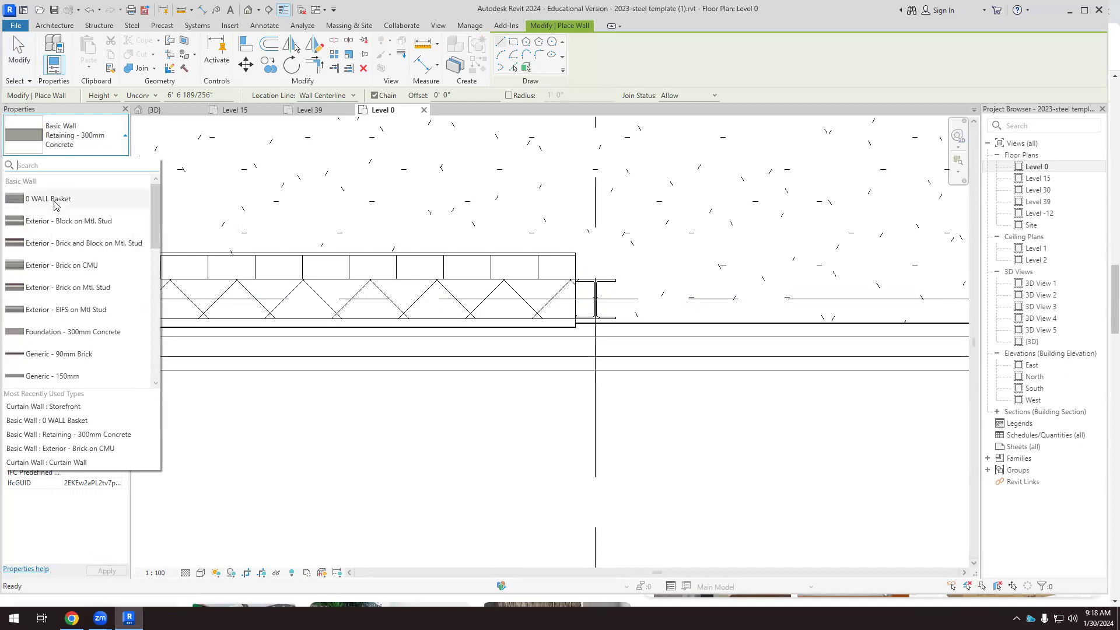
click(54, 204)
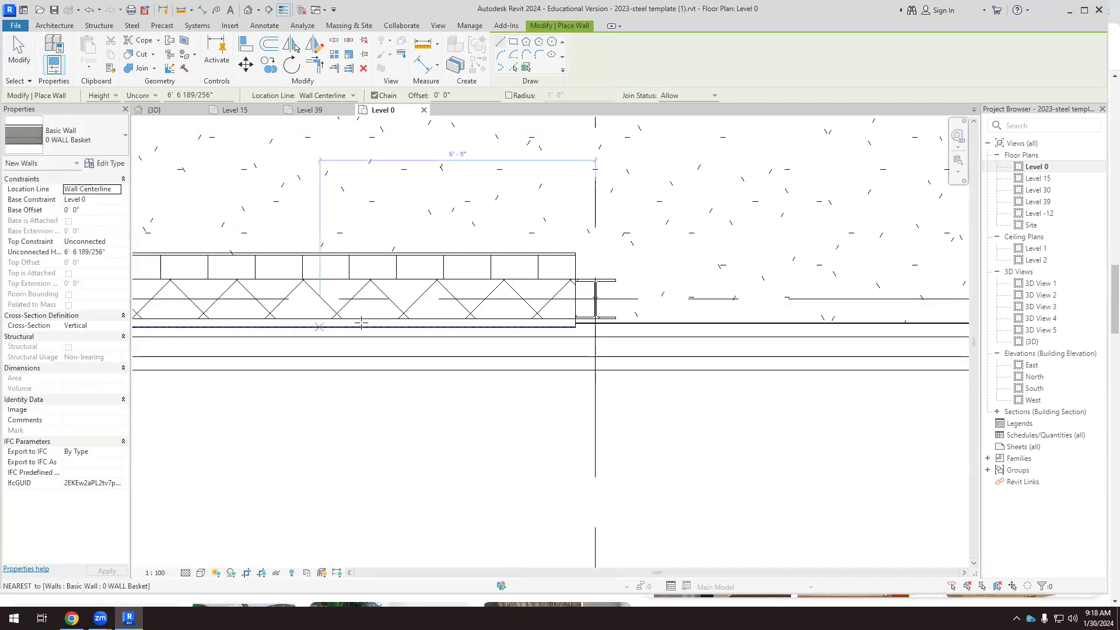
scroll(612, 313, up, 2)
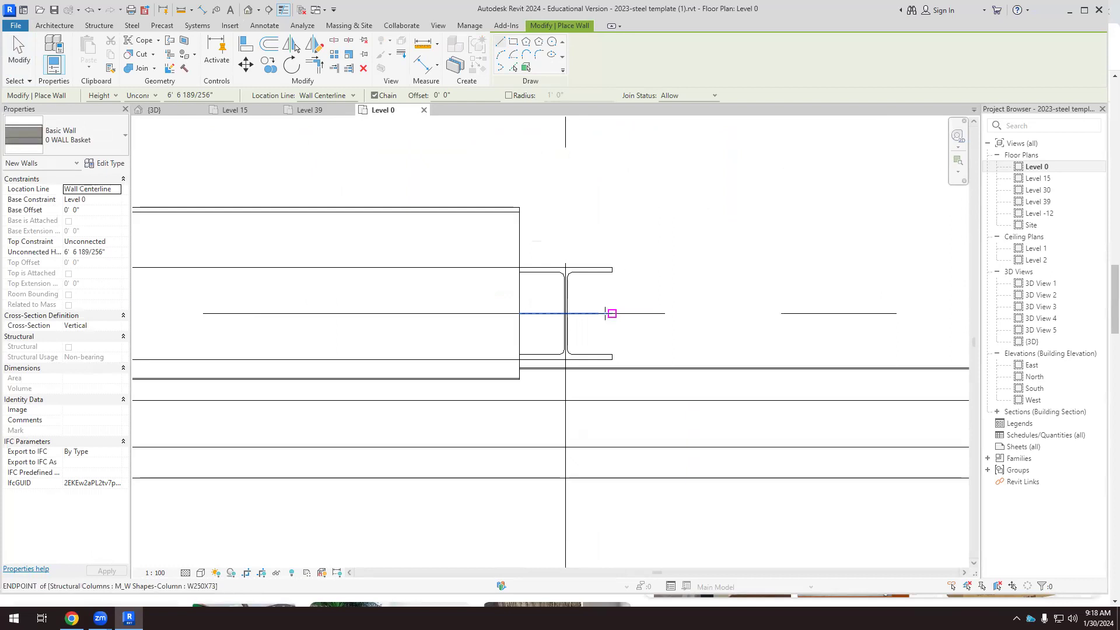
click(566, 309)
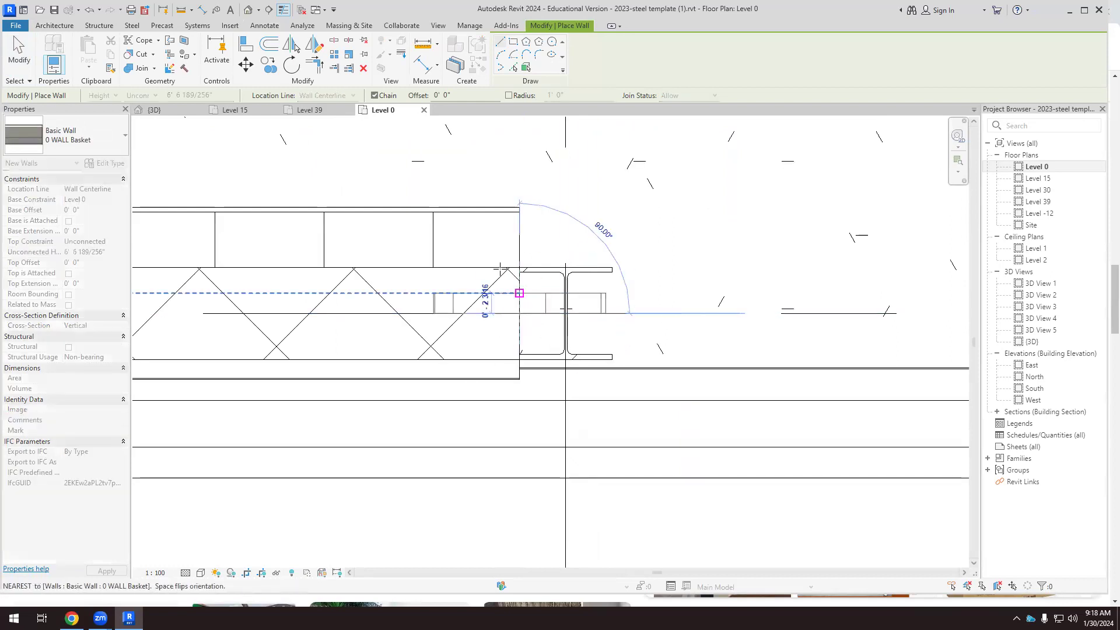
scroll(513, 292, down, 3)
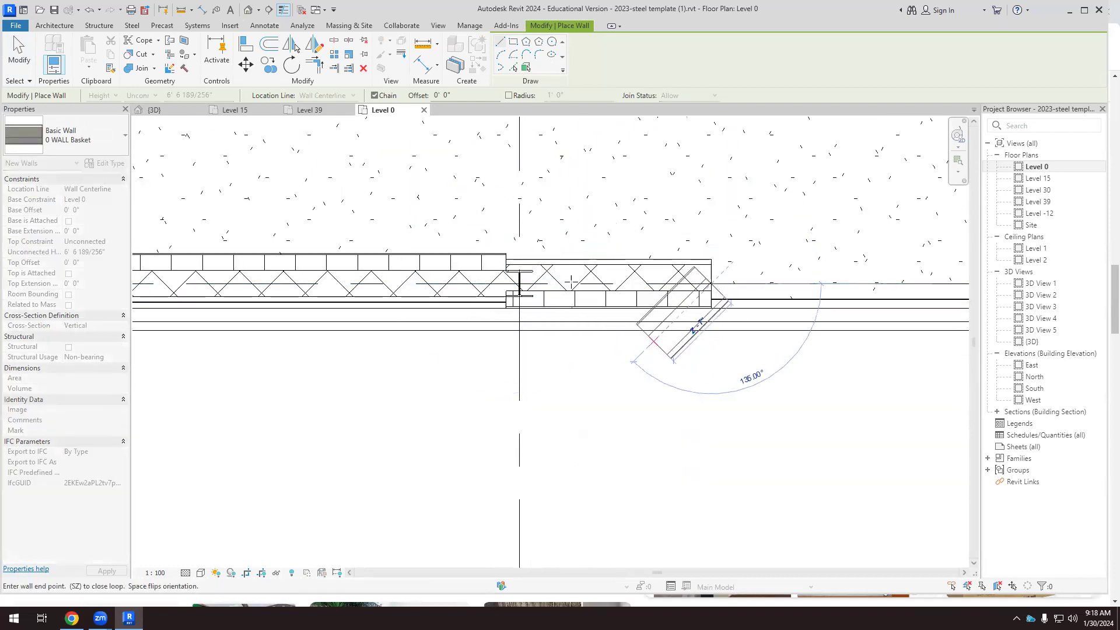
click(19, 51)
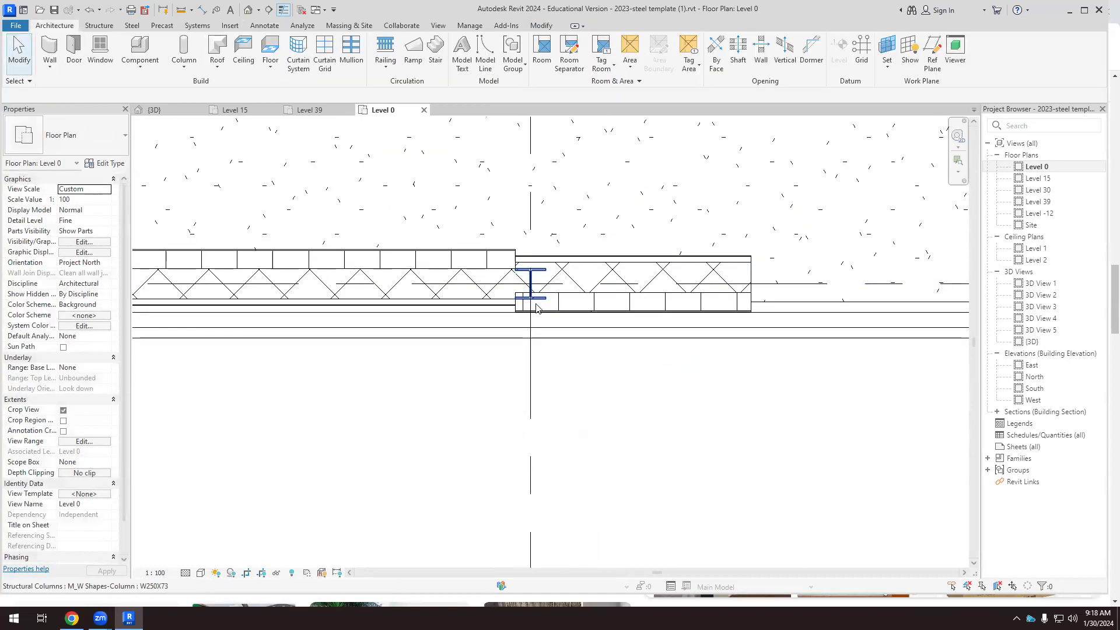
Flip the second wall's orientation so its layers follow the same order as the first wall.
click(619, 271)
click(634, 252)
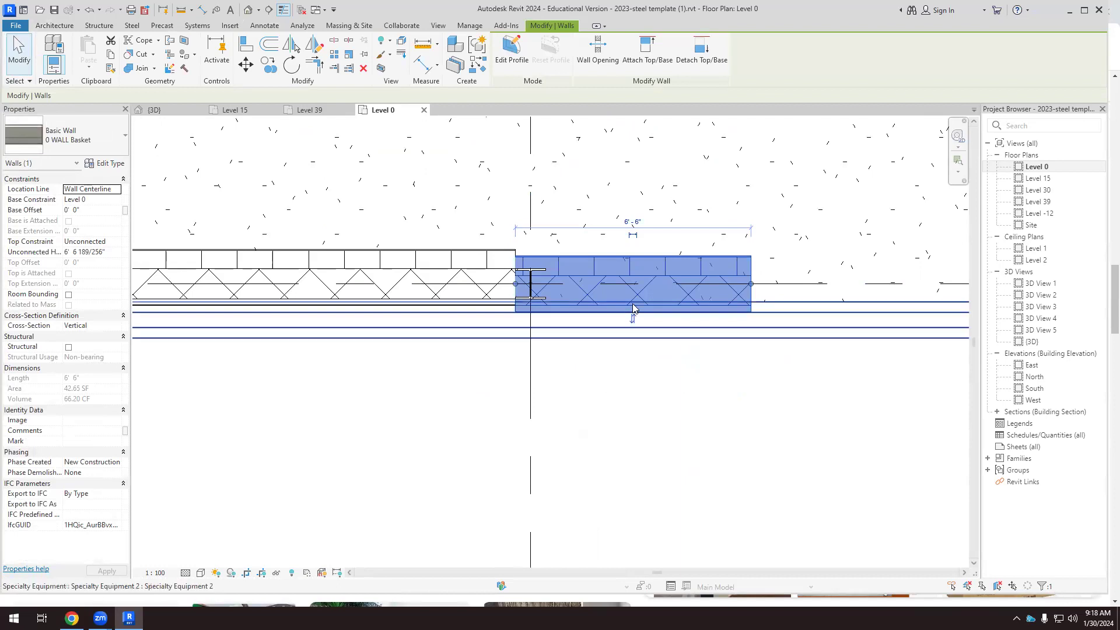
key(Escape)
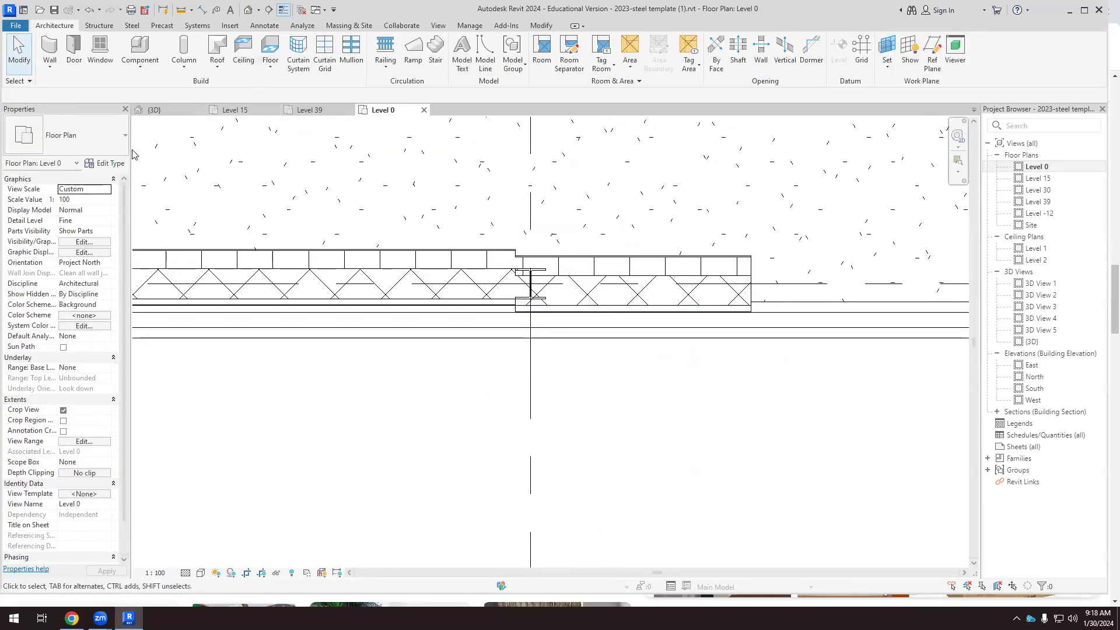
Try to move the second 0 WALL Basket wall so the line between its thick layers aligns with the column's upper flange.
click(570, 284)
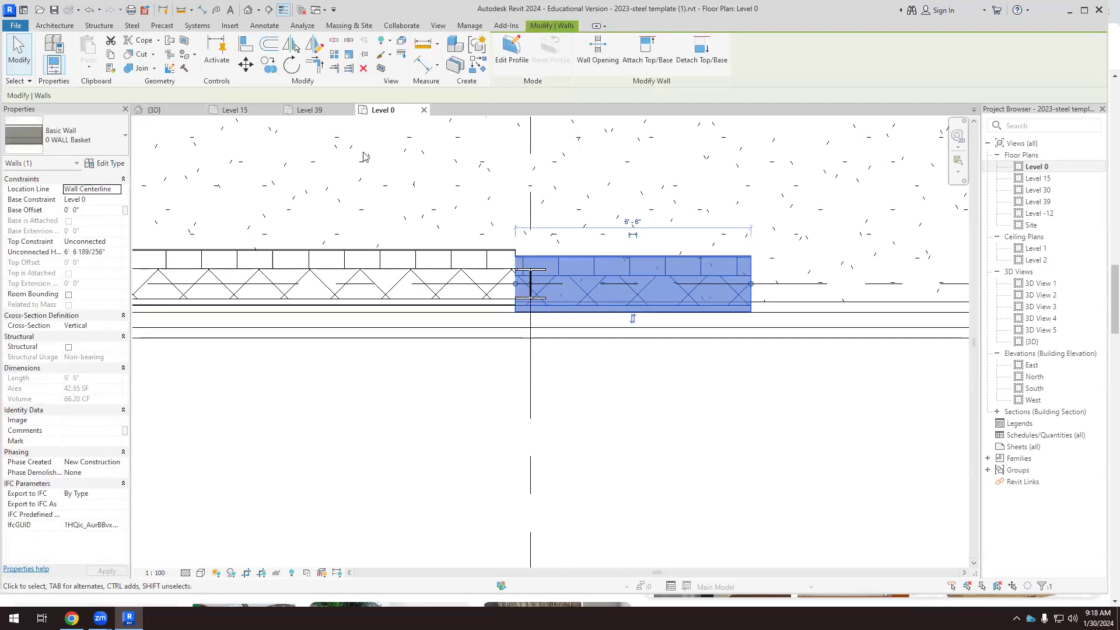
click(246, 64)
scroll(582, 315, up, 5)
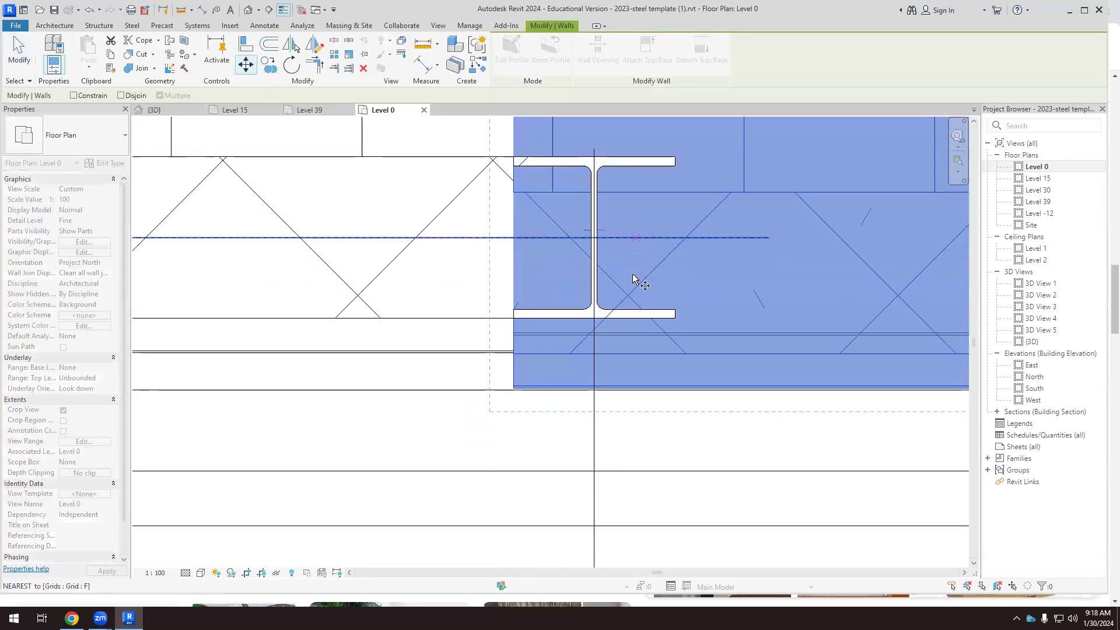
scroll(633, 279, down, 2)
click(543, 237)
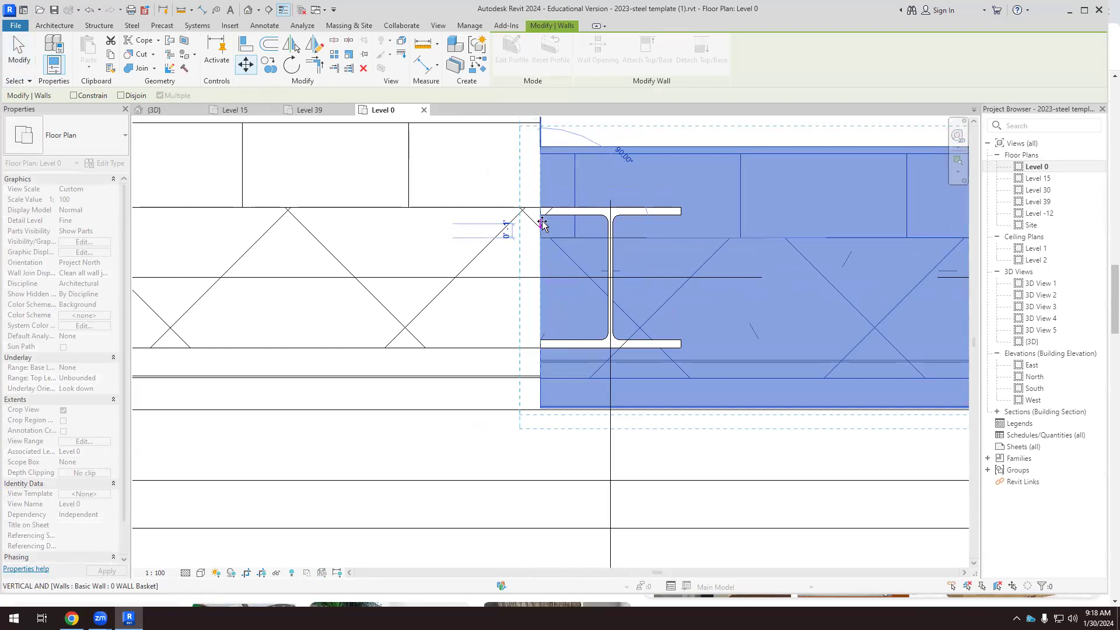
click(541, 227)
scroll(554, 269, down, 3)
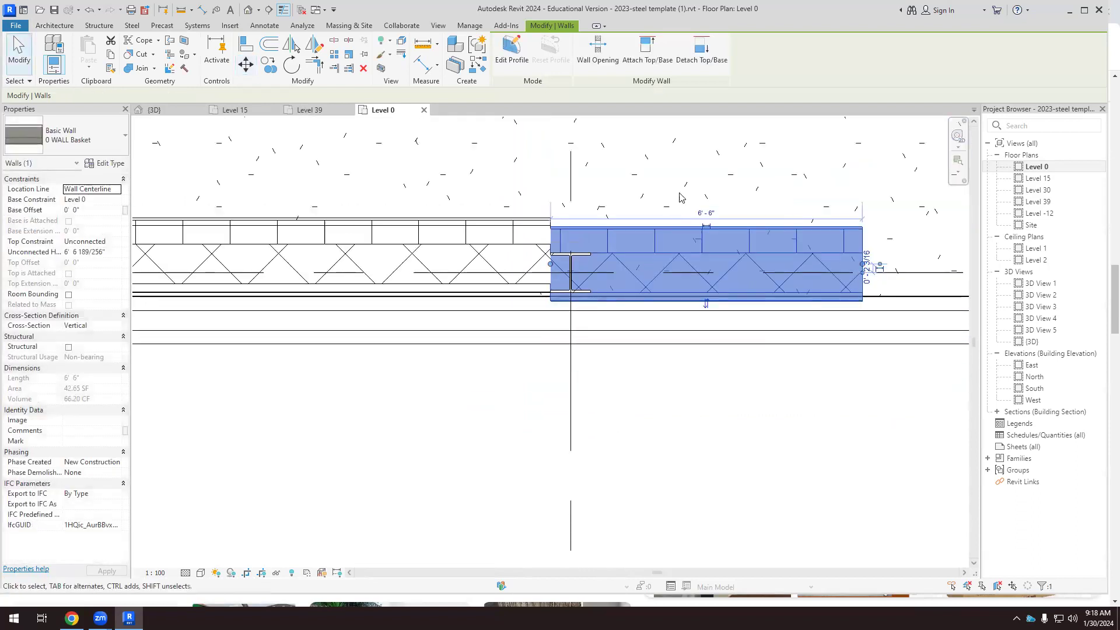
click(681, 168)
scroll(551, 246, up, 2)
click(640, 233)
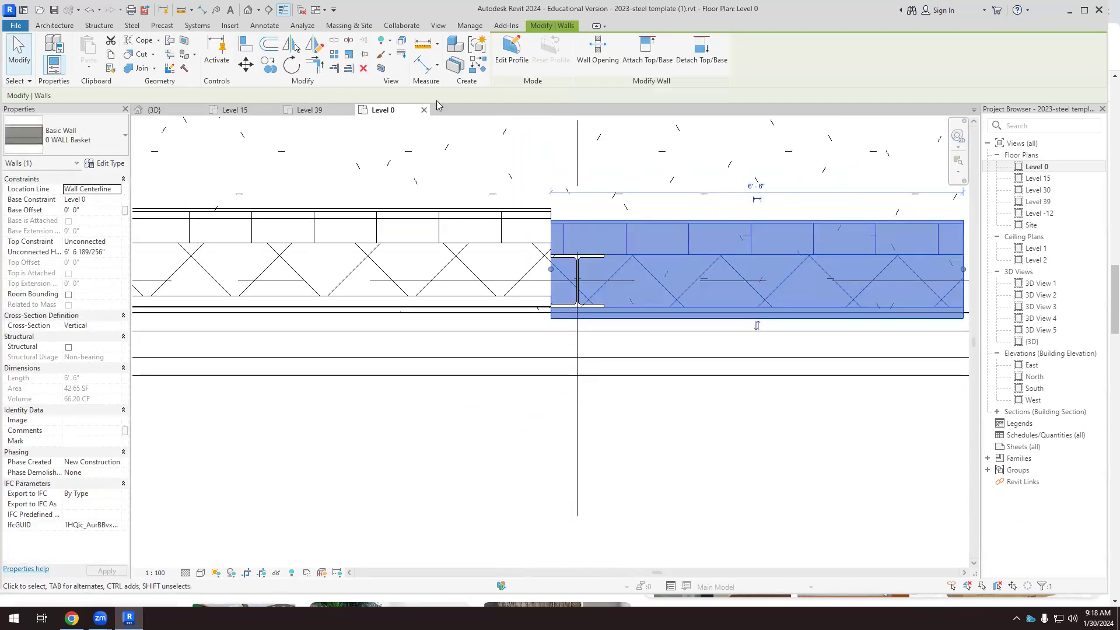
click(246, 64)
scroll(525, 236, up, 1)
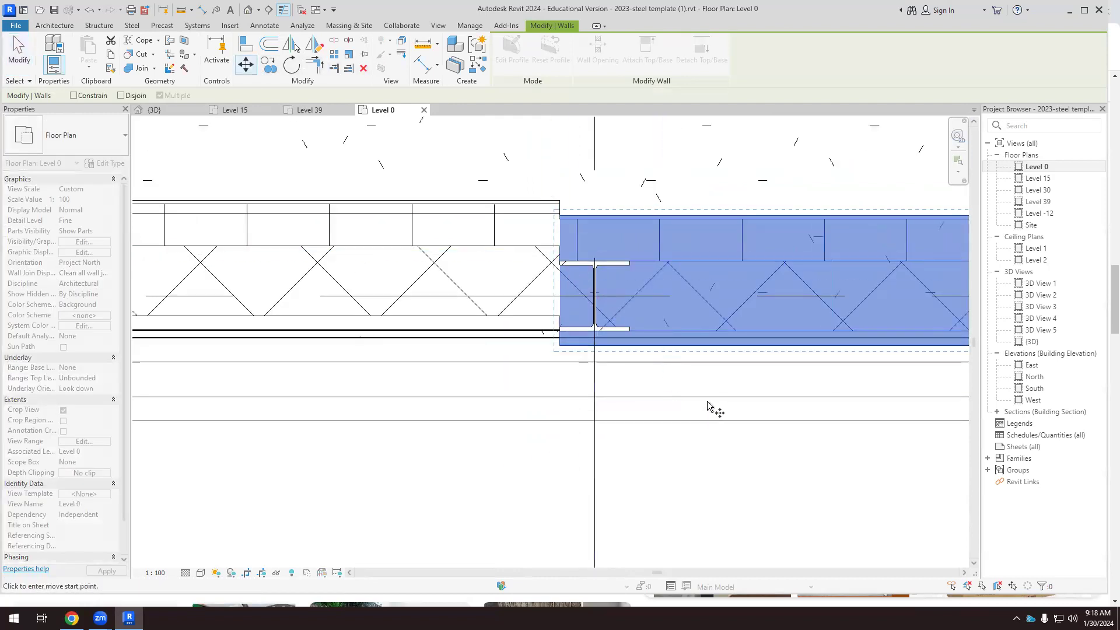
key(Escape)
key(Escape)
Delete the second 0 WALL Basket wall that overlaps the steel column.
scroll(715, 395, up, 1)
scroll(638, 337, up, 1)
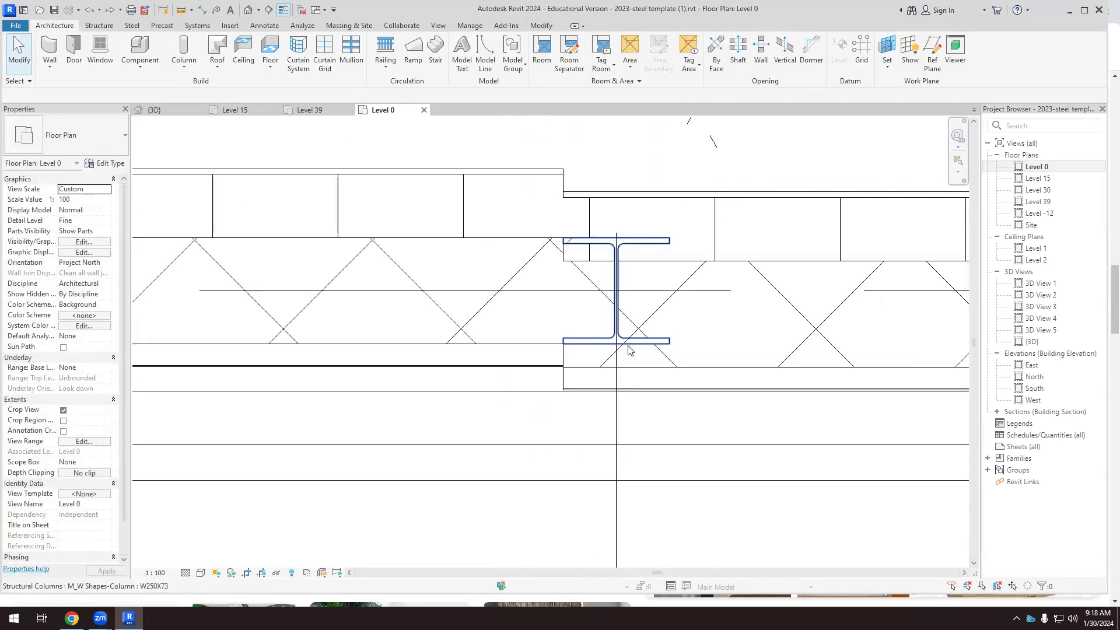
scroll(629, 350, down, 5)
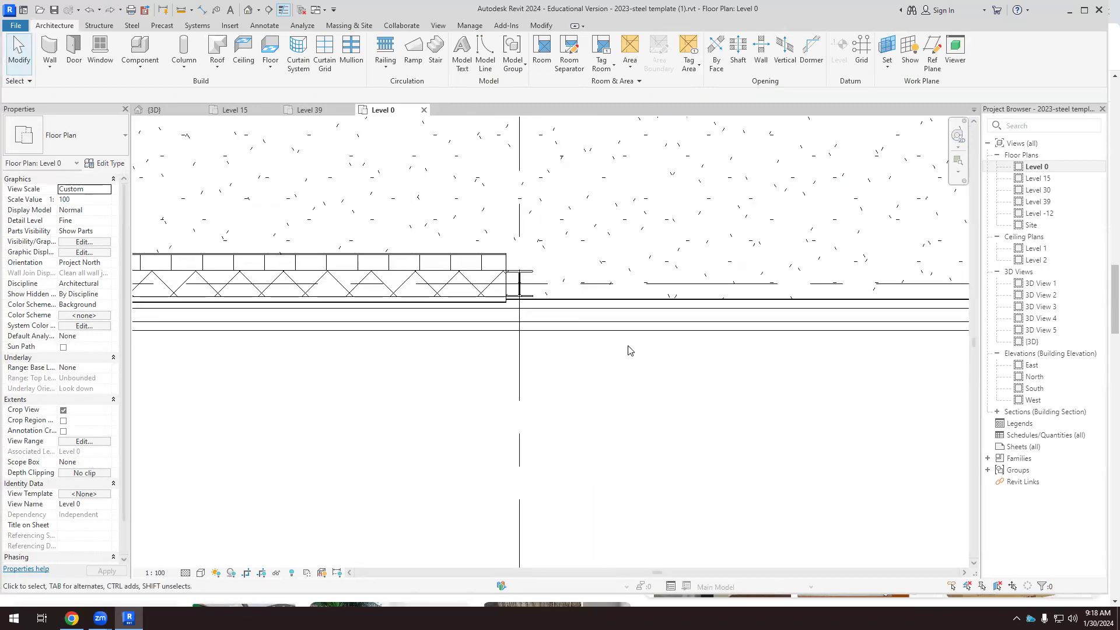
Draw a new 0 WALL Basket wall about 6' 2" long on grid F, starting about 10" past the column's grid line.
scroll(561, 274, up, 1)
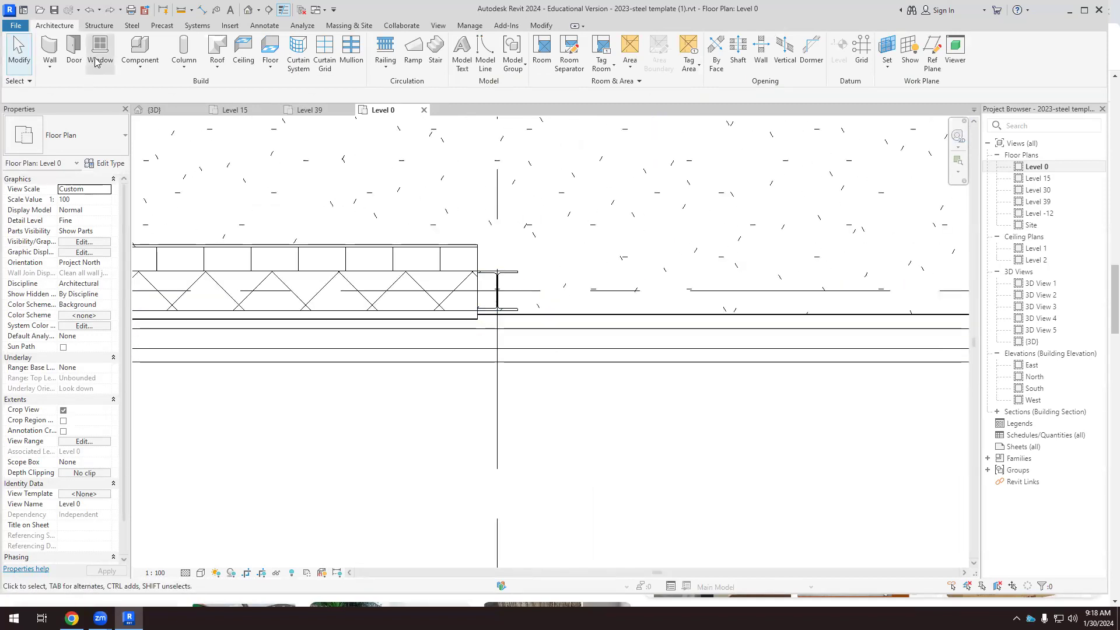
click(50, 47)
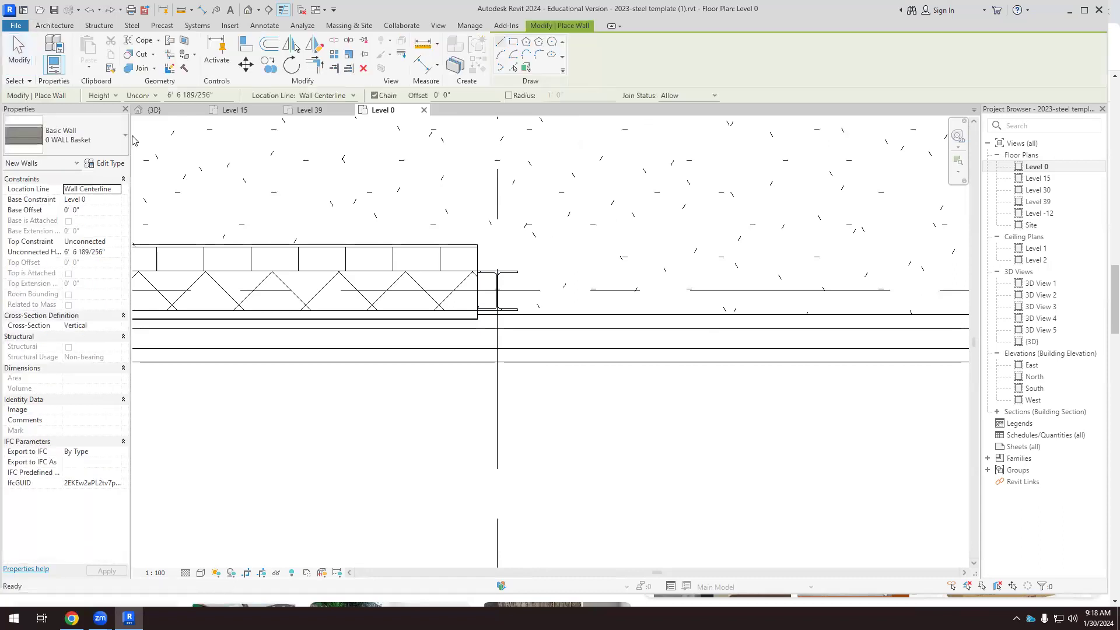
click(538, 290)
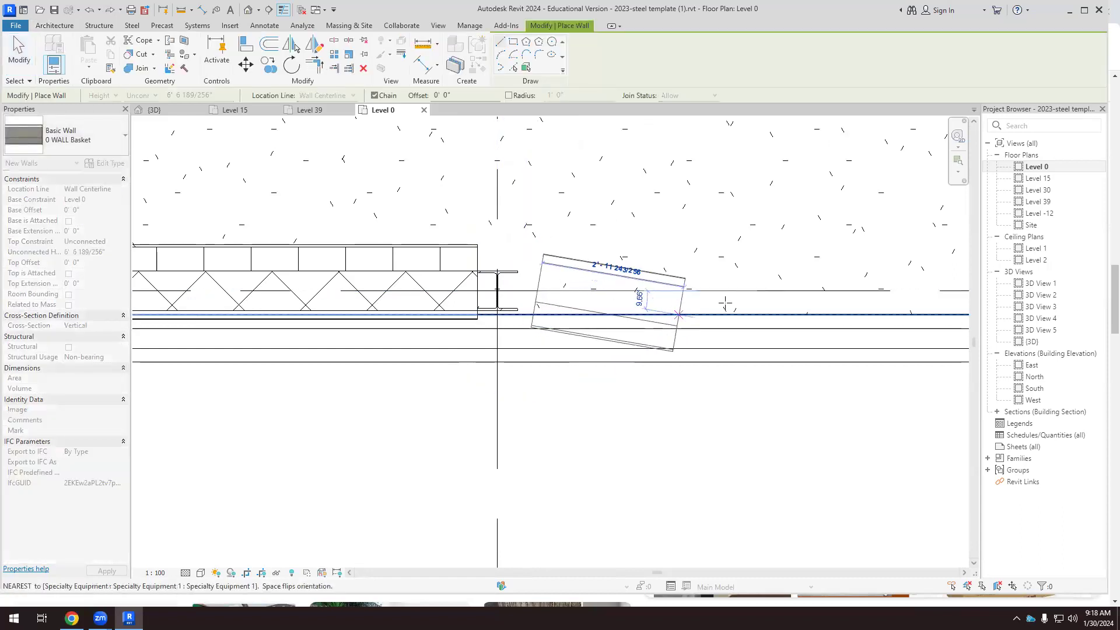
click(833, 291)
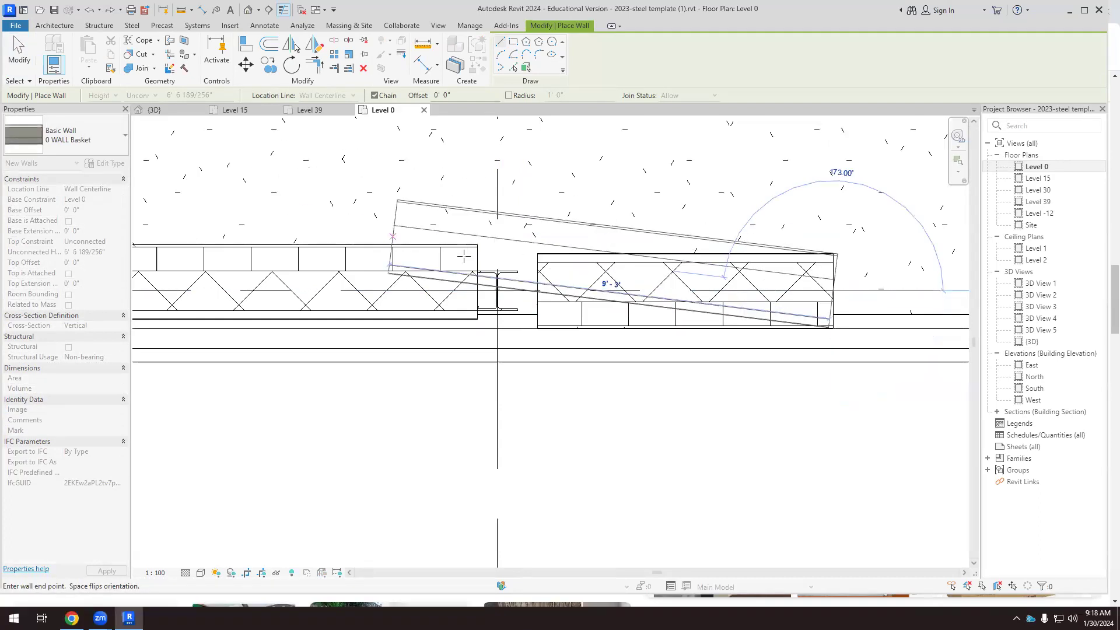
key(Escape)
key(Escape)
scroll(542, 297, up, 2)
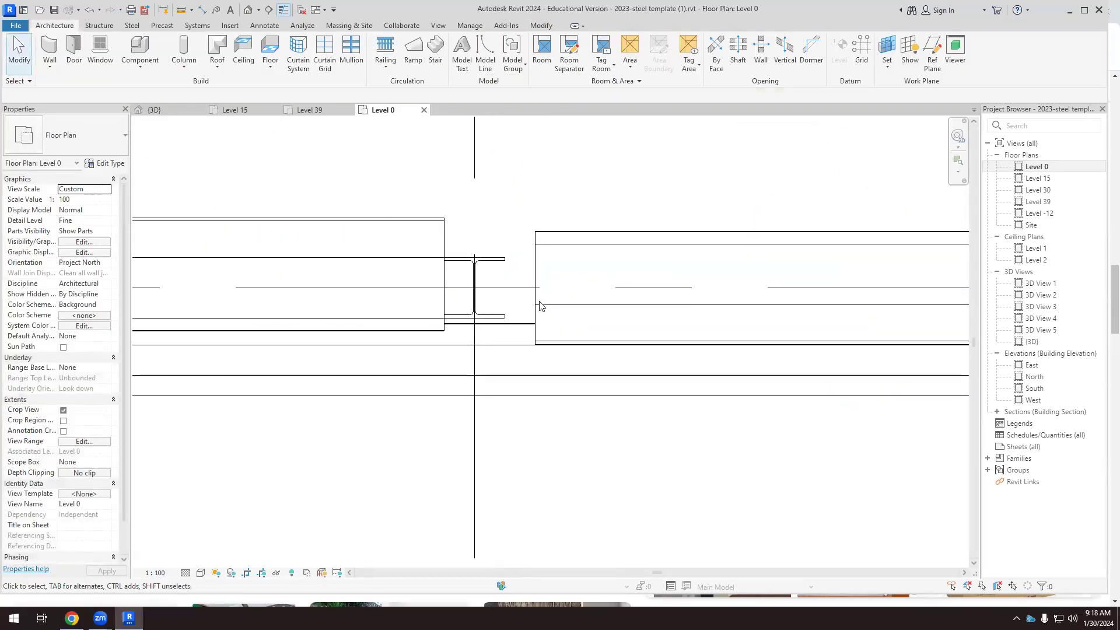
Flip the new wall's orientation and move the end corner between its thick layers onto the column's upper flange corner.
click(568, 305)
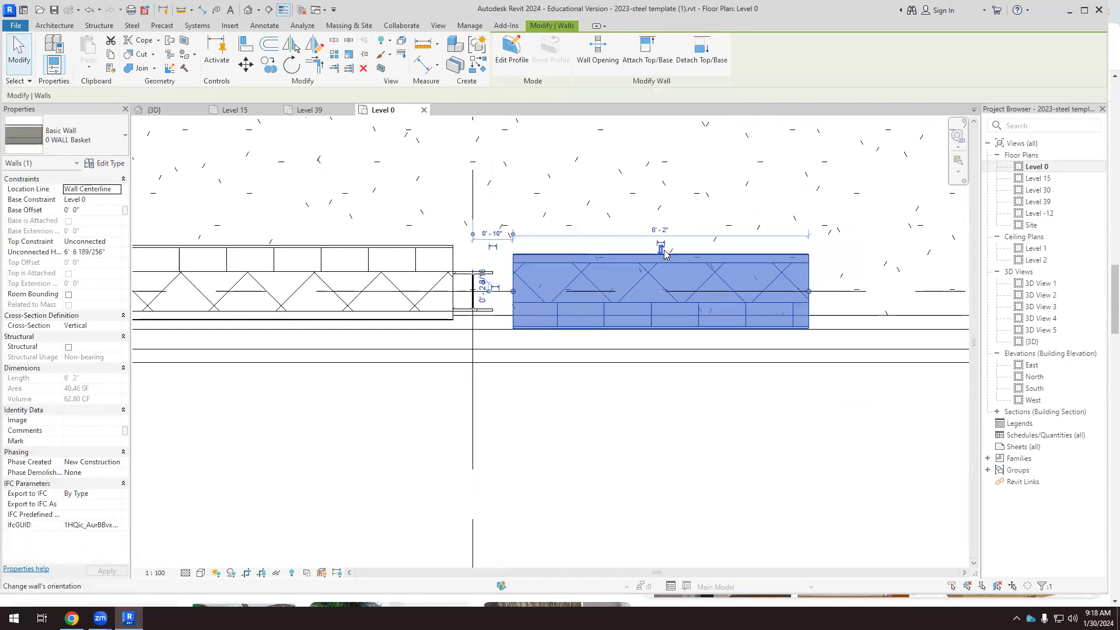
scroll(274, 371, down, 1)
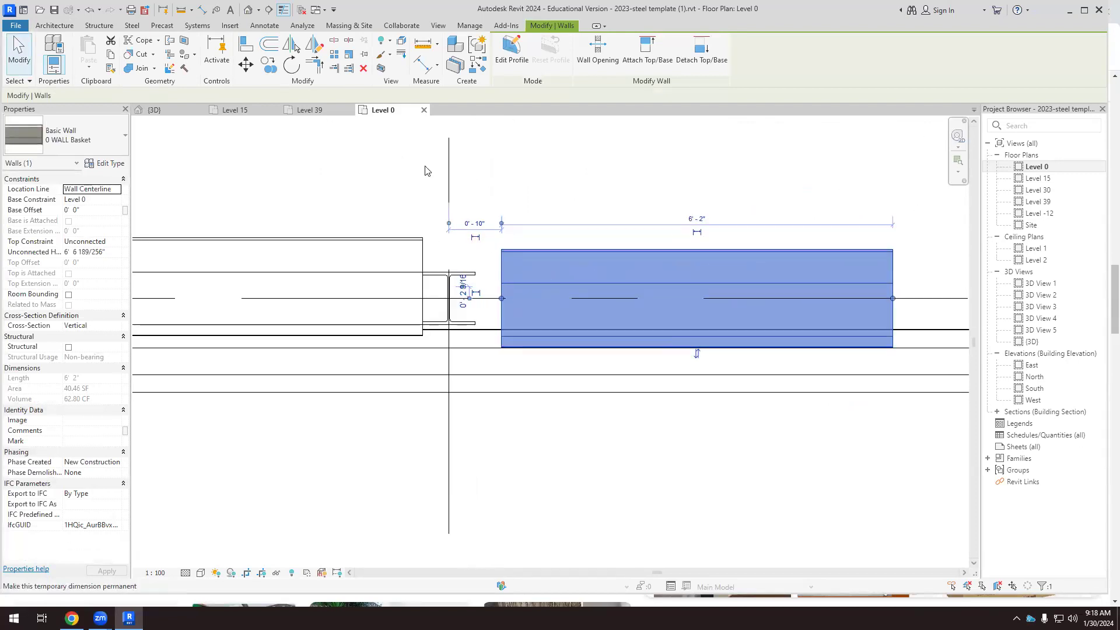
click(246, 64)
scroll(386, 210, up, 1)
scroll(519, 333, up, 2)
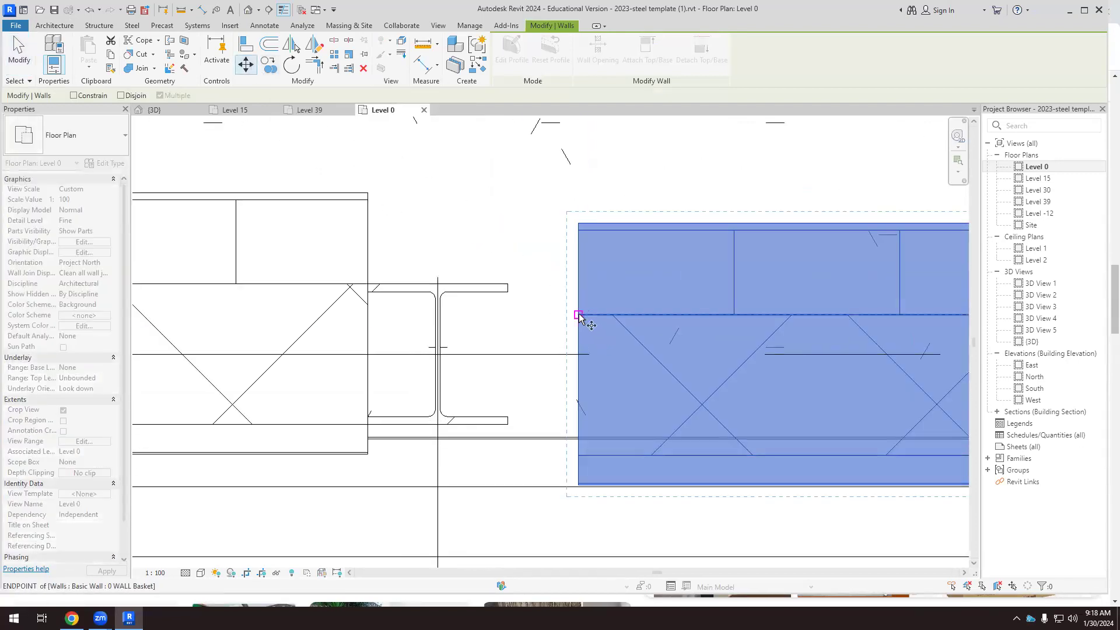
click(559, 306)
click(509, 286)
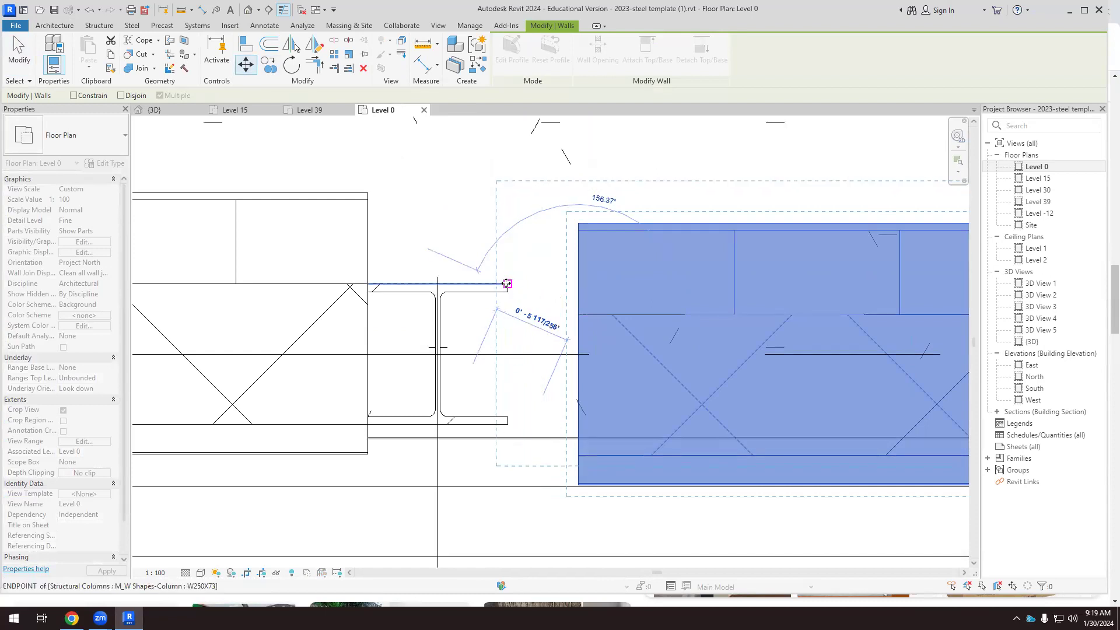
scroll(481, 321, down, 2)
key(Escape)
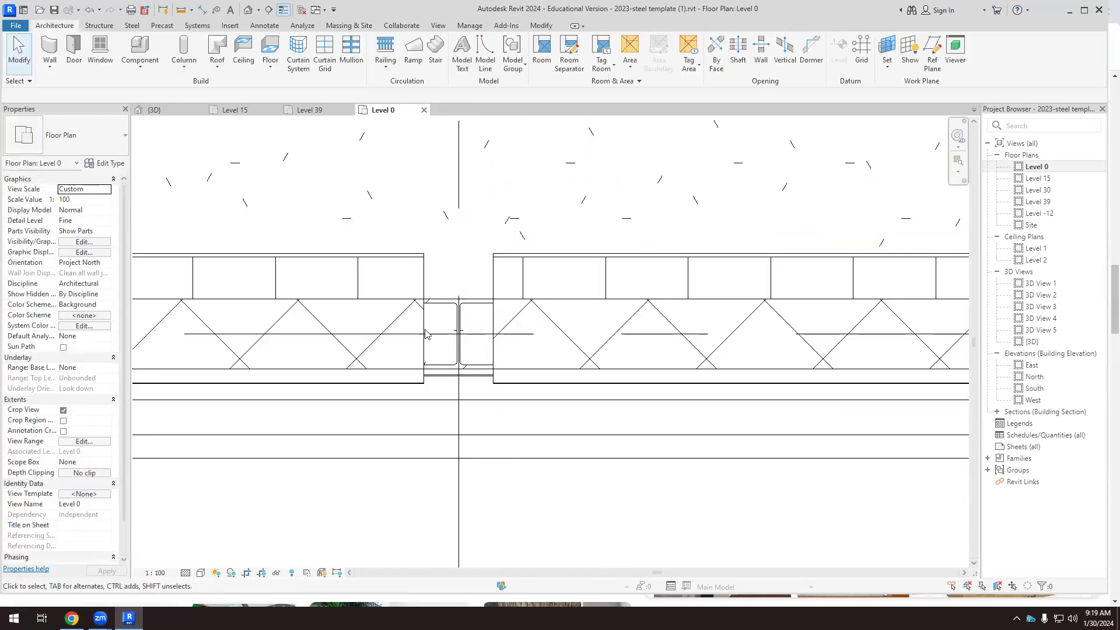
In the 3D view, set the short new wall's top constraint to Up to level: Level 15.
click(420, 274)
click(497, 285)
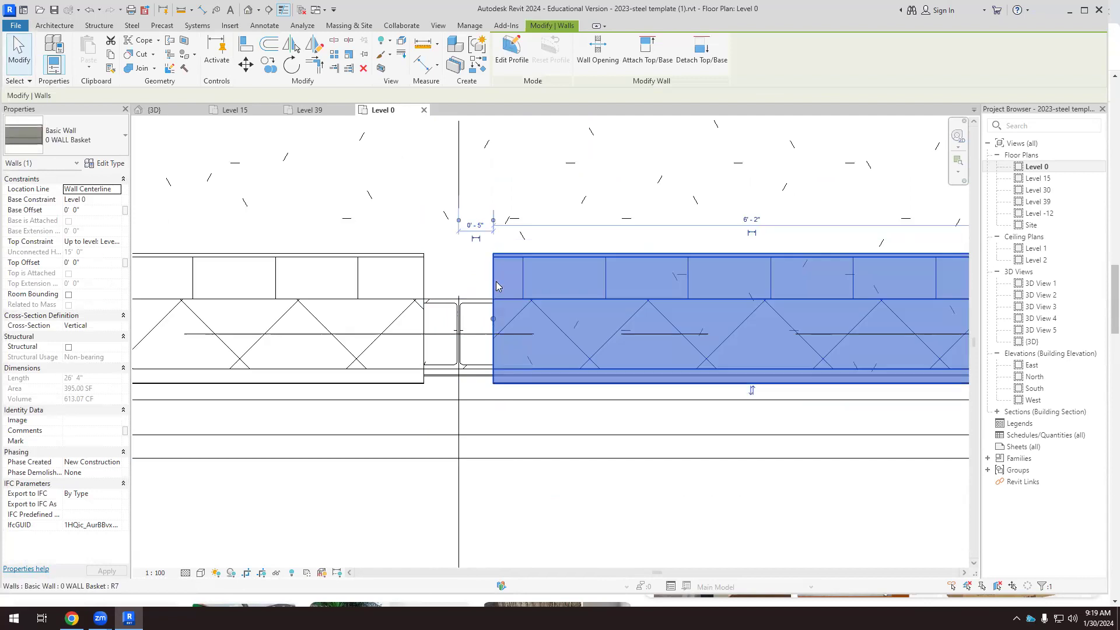
key(Escape)
click(154, 110)
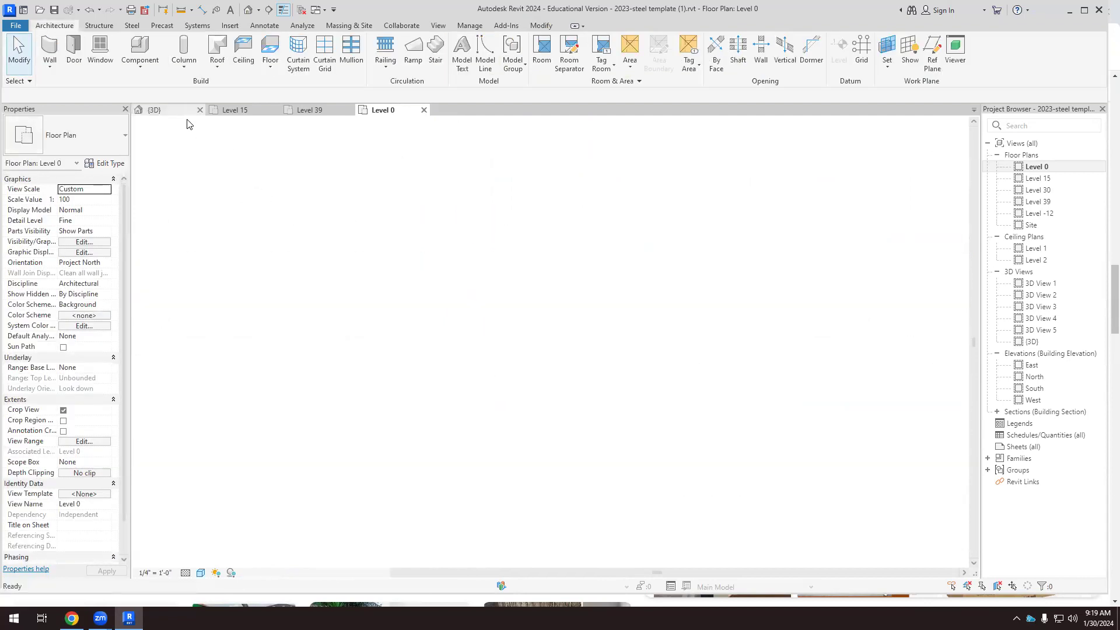
scroll(464, 342, down, 3)
scroll(463, 345, up, 5)
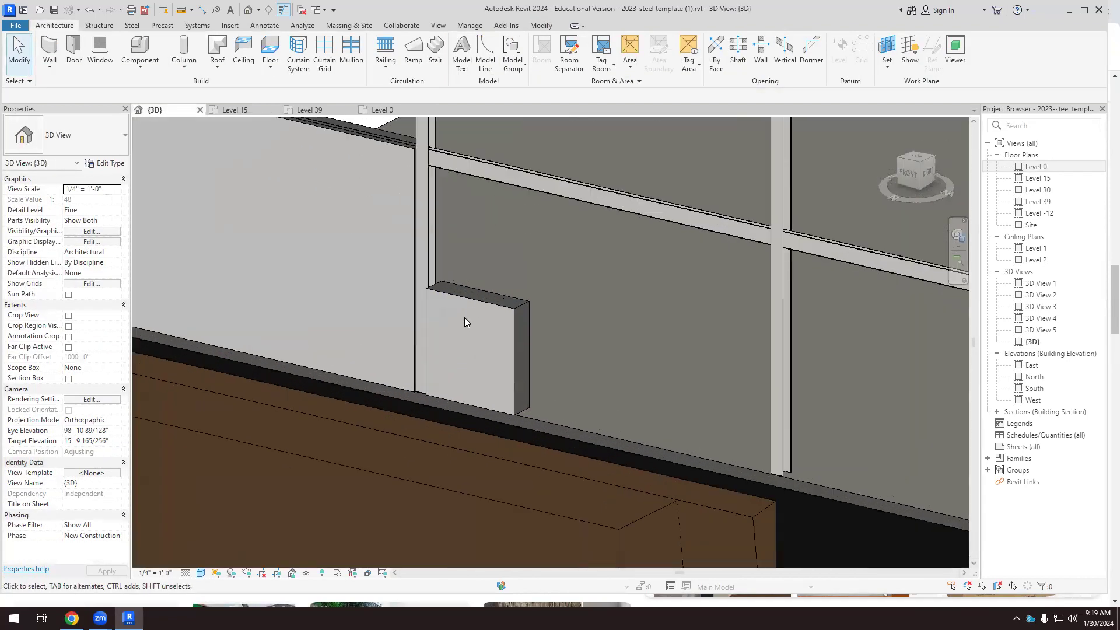
click(478, 308)
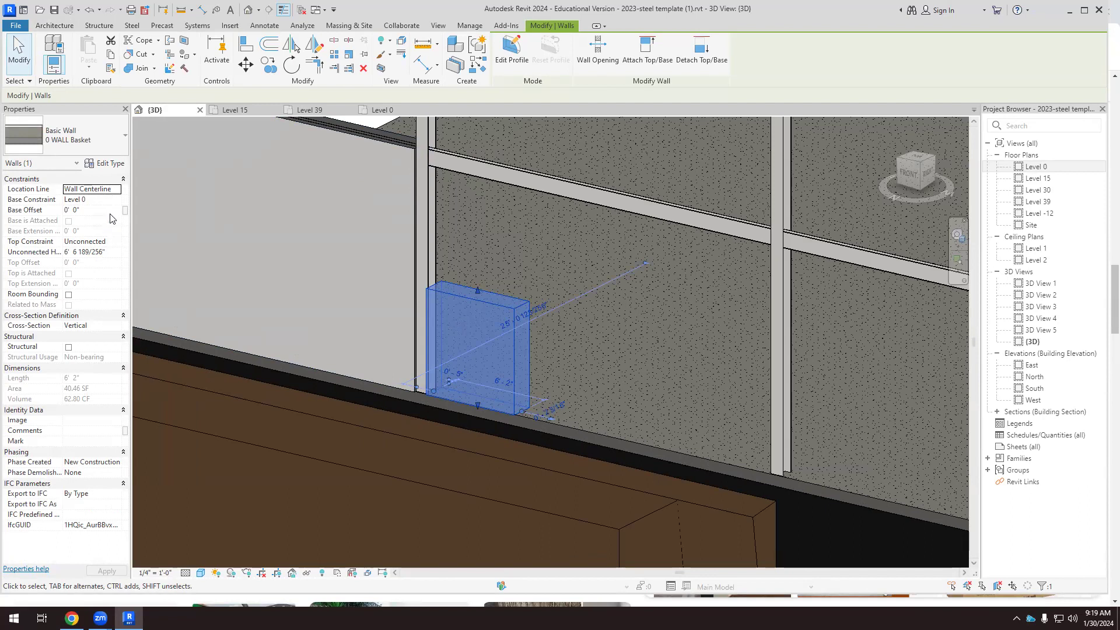
click(116, 243)
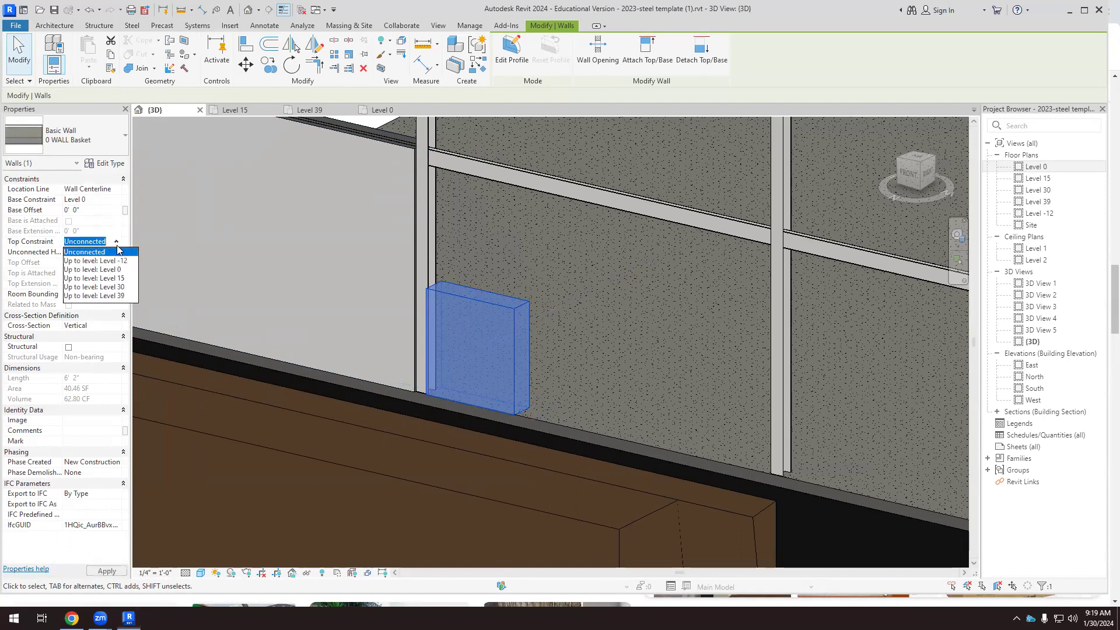
click(117, 278)
scroll(461, 362, down, 5)
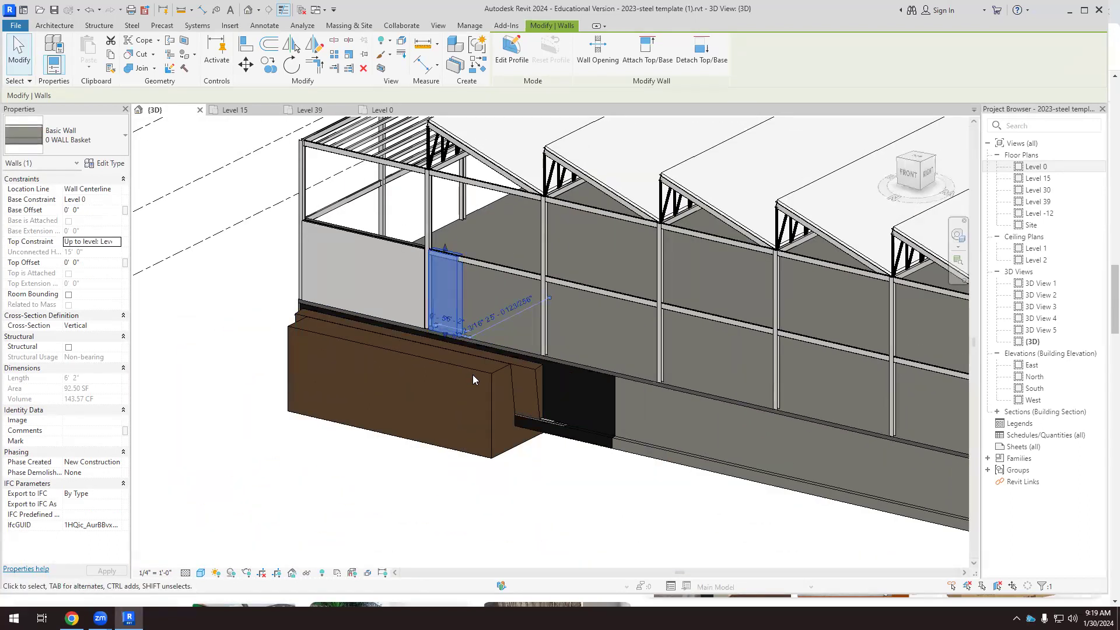
click(236, 238)
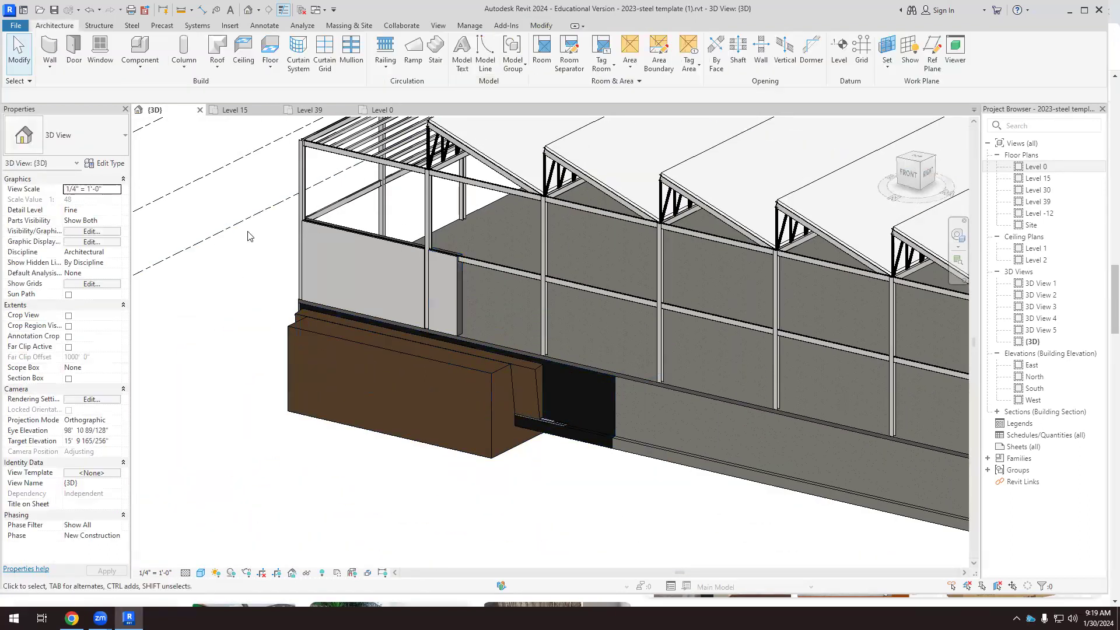
On the Level 0 plan, stretch the short wall's free end along grid F to about 24' long, near the next steel column.
click(380, 111)
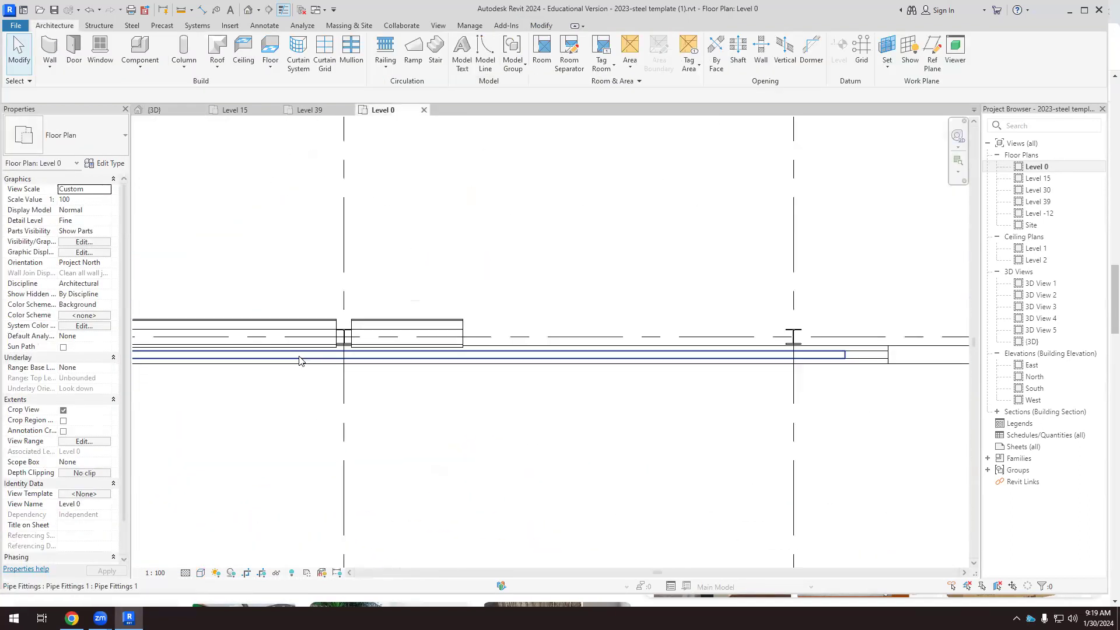
click(460, 330)
drag(467, 337, 782, 348)
click(825, 418)
Extend the wall end to the next column's flange edges, making the wall 24' 1" long.
scroll(815, 365, up, 5)
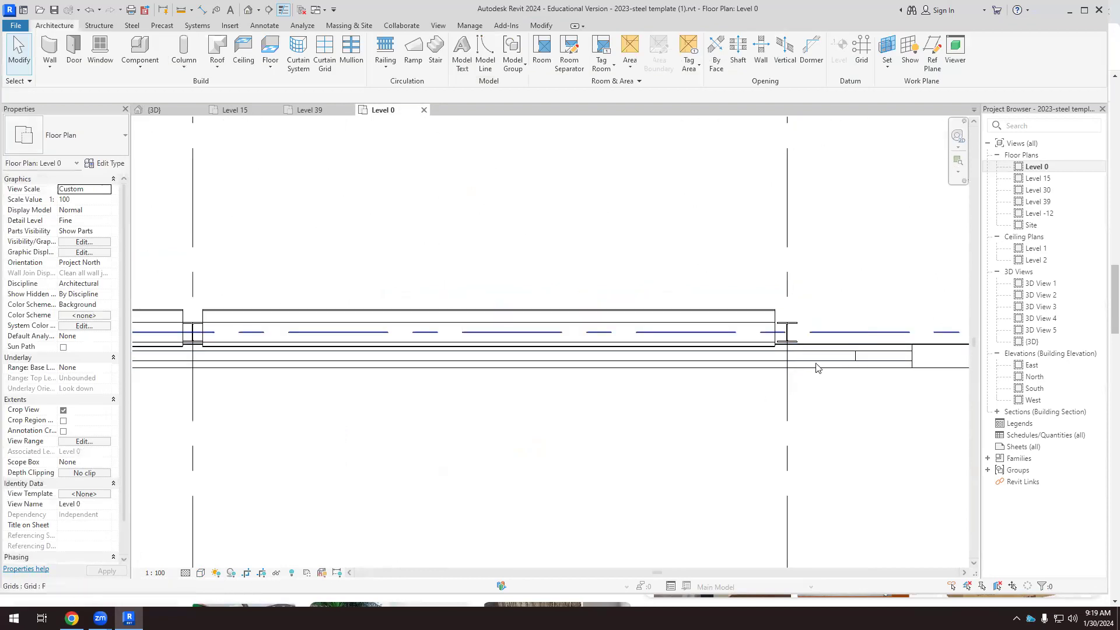
click(740, 295)
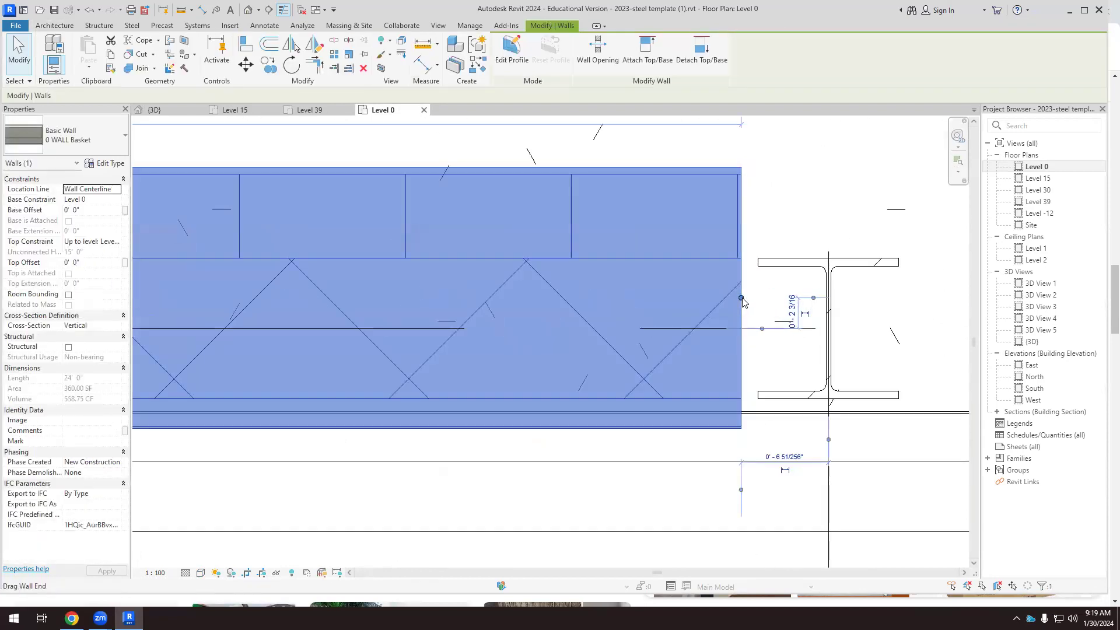
key(r)
key(s)
scroll(746, 297, up, 2)
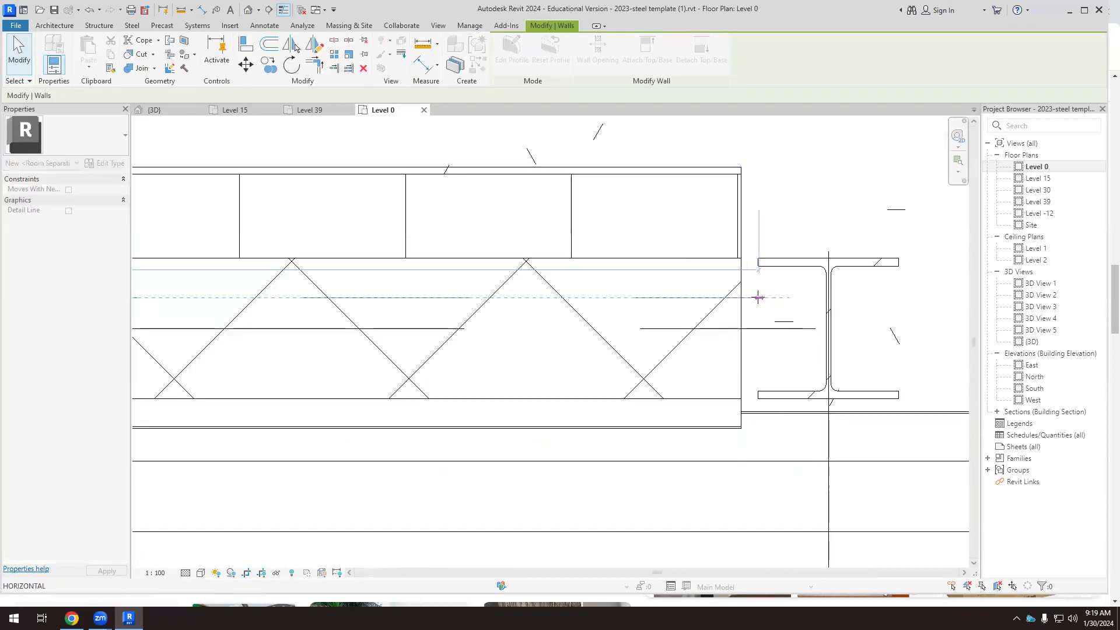
key(Escape)
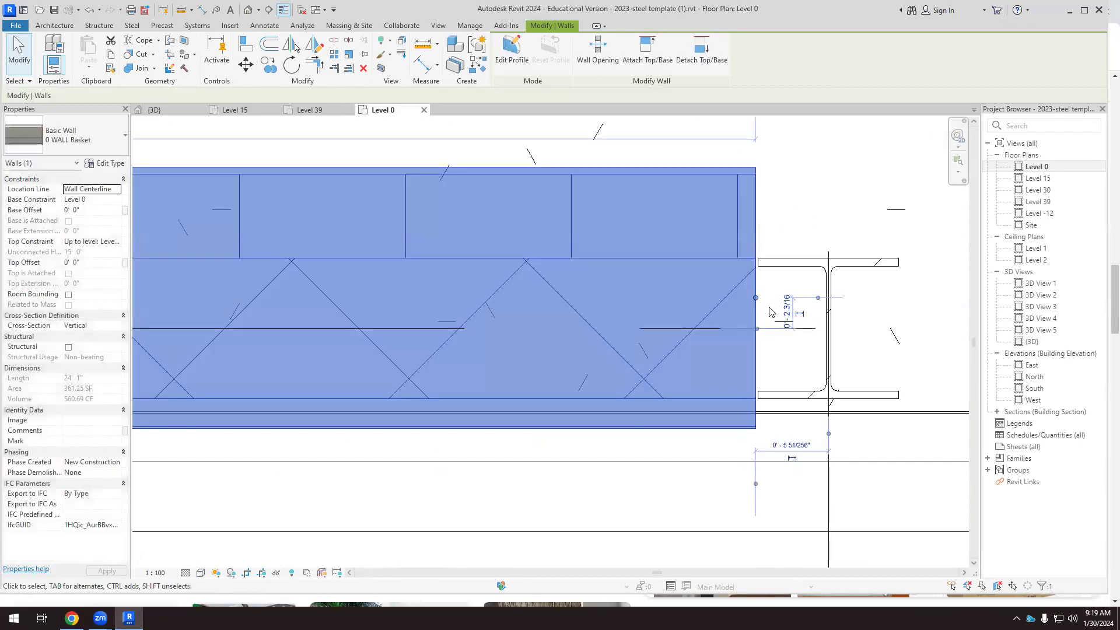
key(Escape)
scroll(743, 370, down, 4)
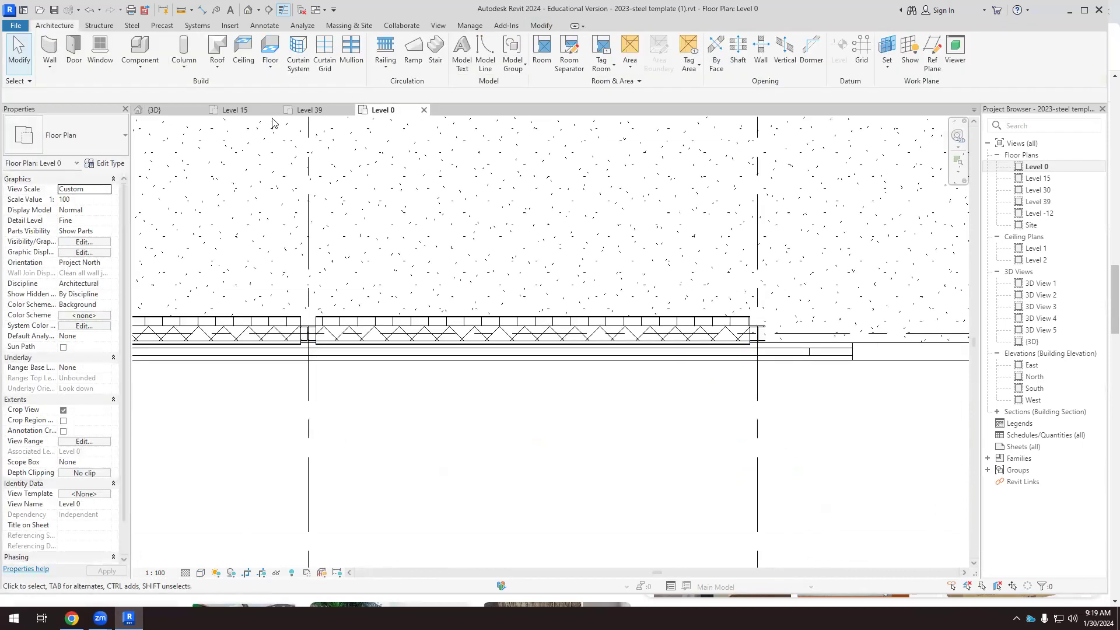
Examine in the 3D view how the two 0 WALL Basket walls fit between the steel columns, and select the second wall.
click(154, 110)
drag(541, 457, 421, 197)
scroll(422, 198, up, 5)
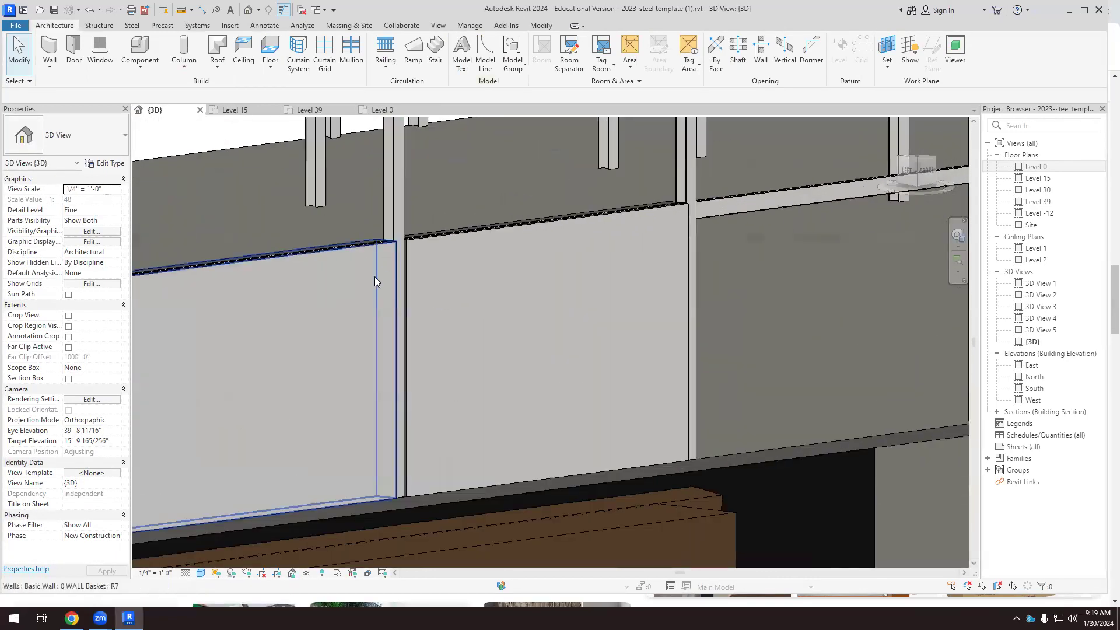
scroll(616, 243, down, 2)
drag(616, 242, 380, 351)
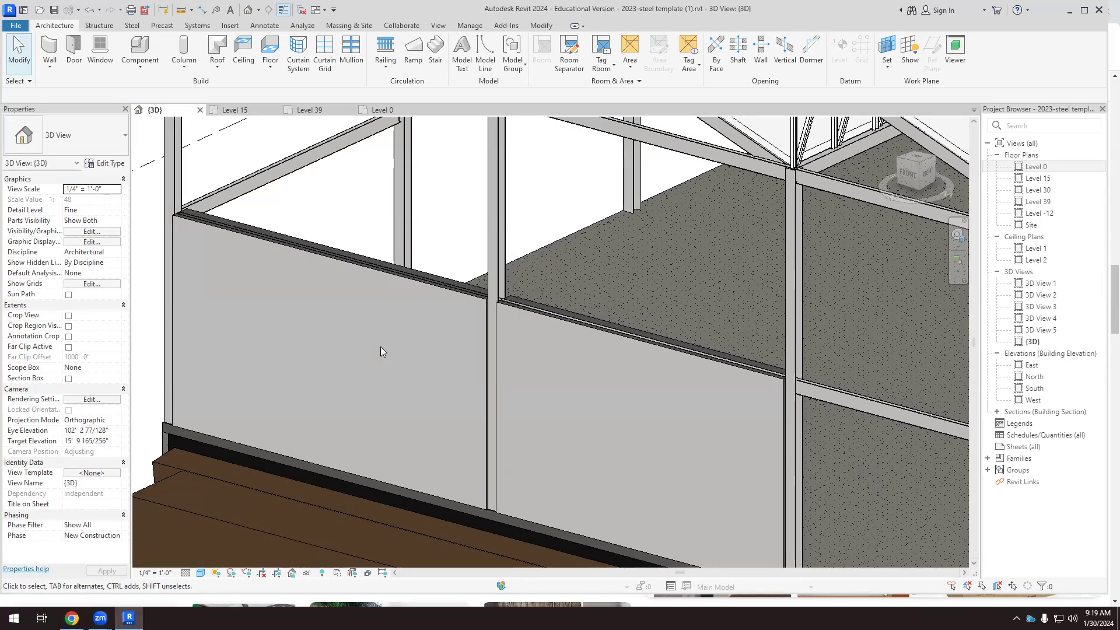
scroll(381, 346, down, 6)
drag(537, 240, 543, 244)
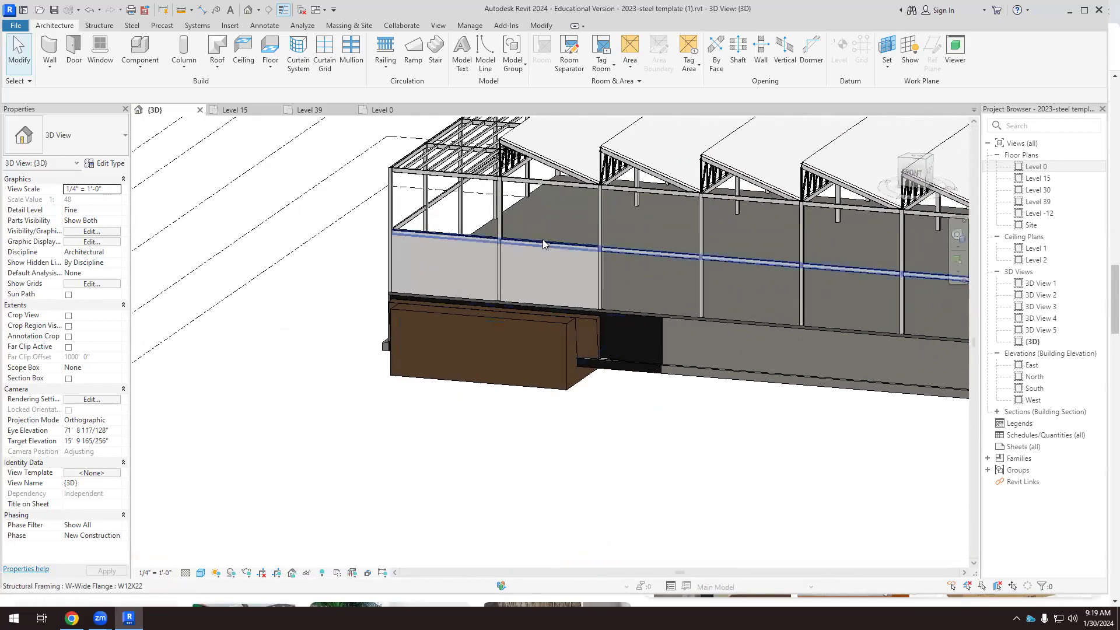
scroll(578, 280, up, 4)
click(582, 289)
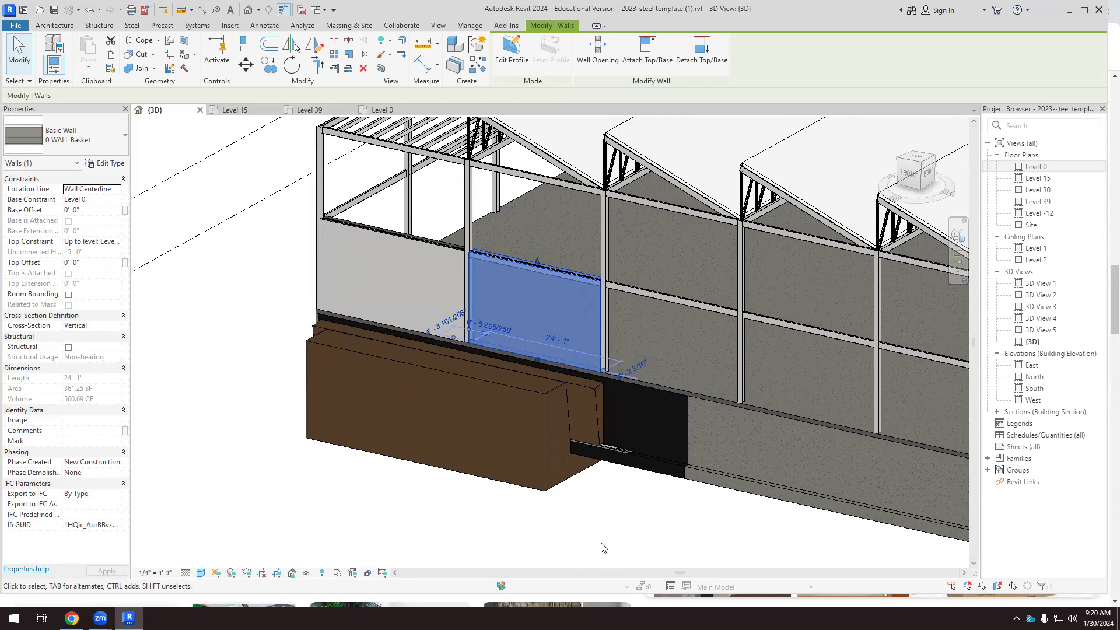
Place an M_Fixed 8 41/2 x 5 window midway along the first 0 WALL Basket wall, with a sill height of about 5' 10 51/64".
click(354, 499)
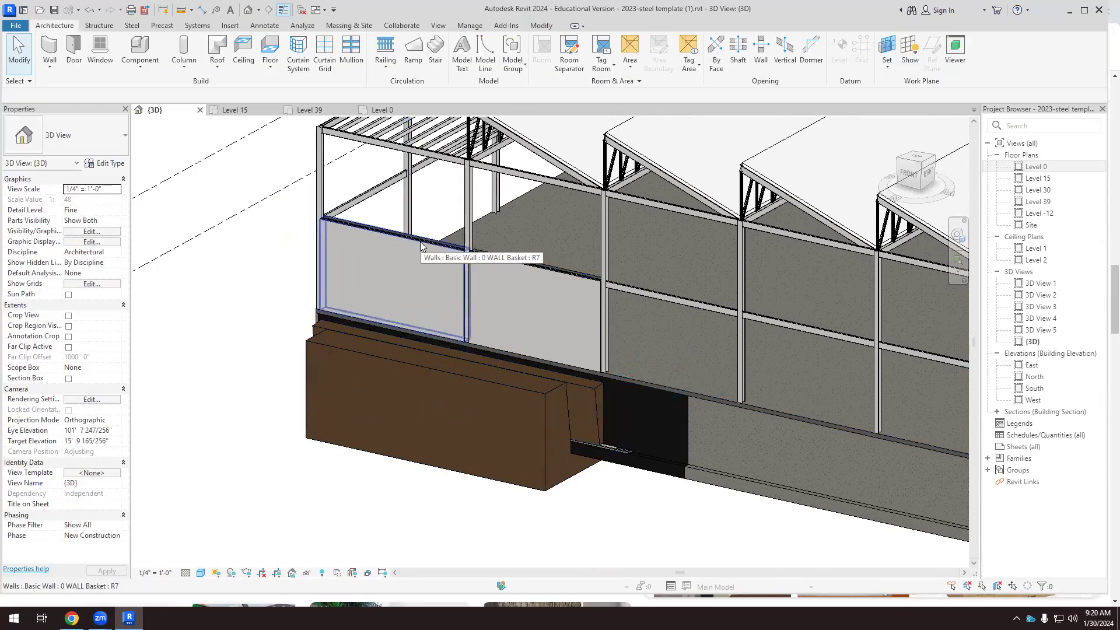
click(100, 52)
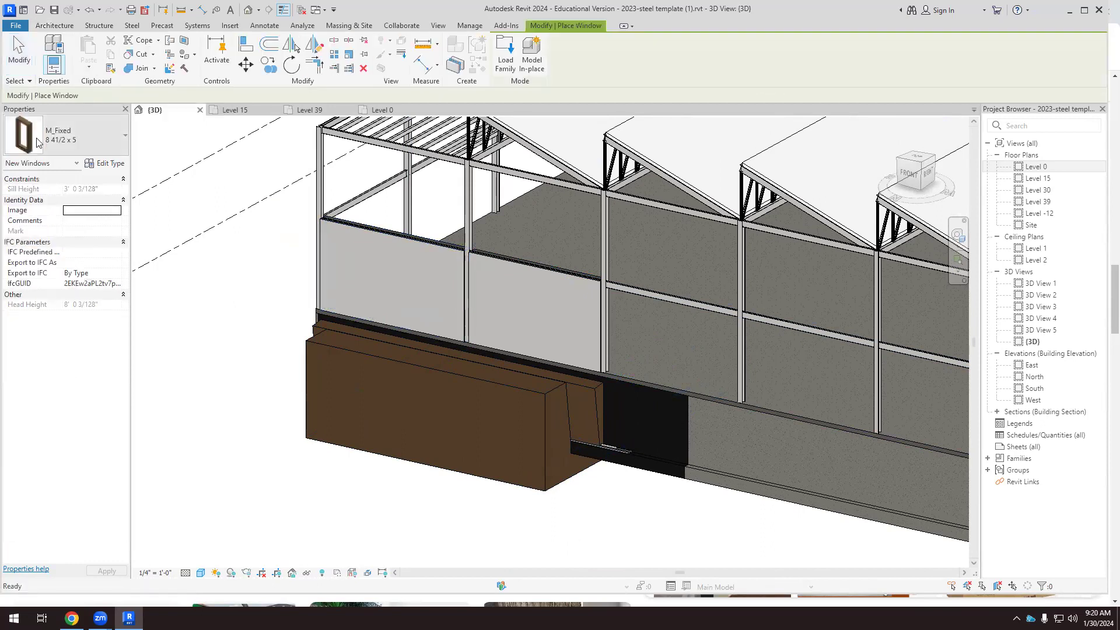
click(65, 138)
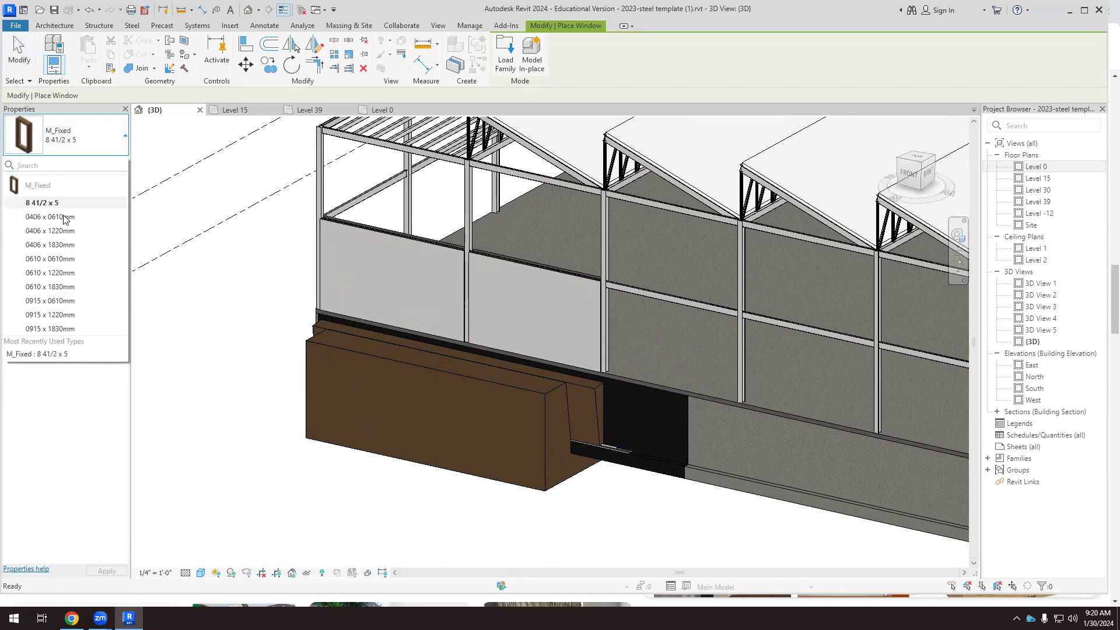
click(391, 270)
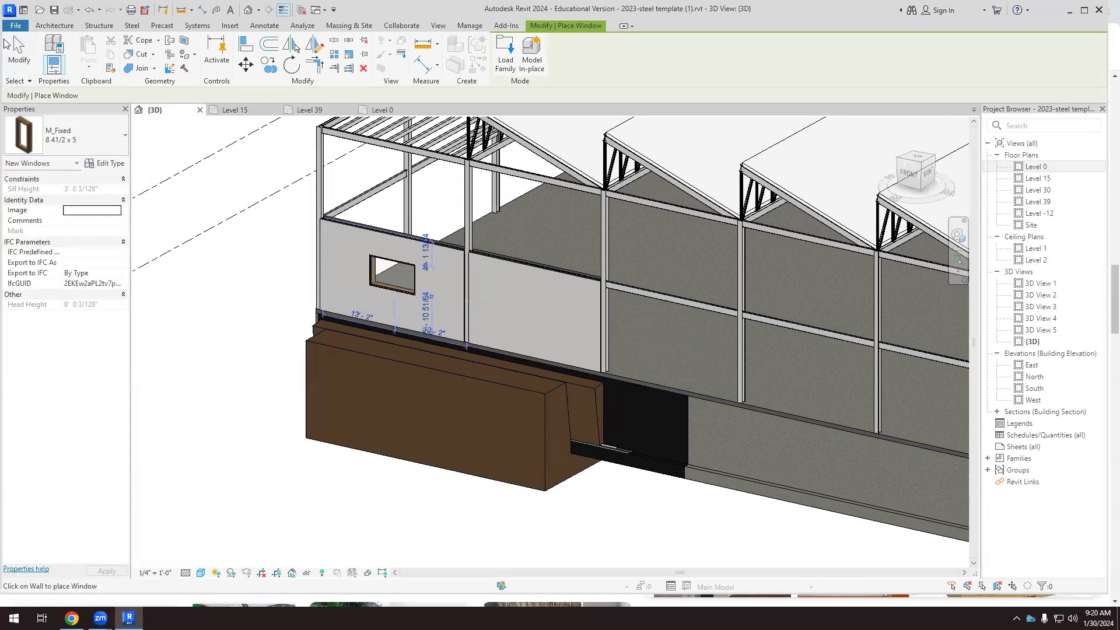
click(9, 59)
On the Level 0 plan, draw a building section running perpendicular through the first wall at its new window.
drag(494, 319, 505, 298)
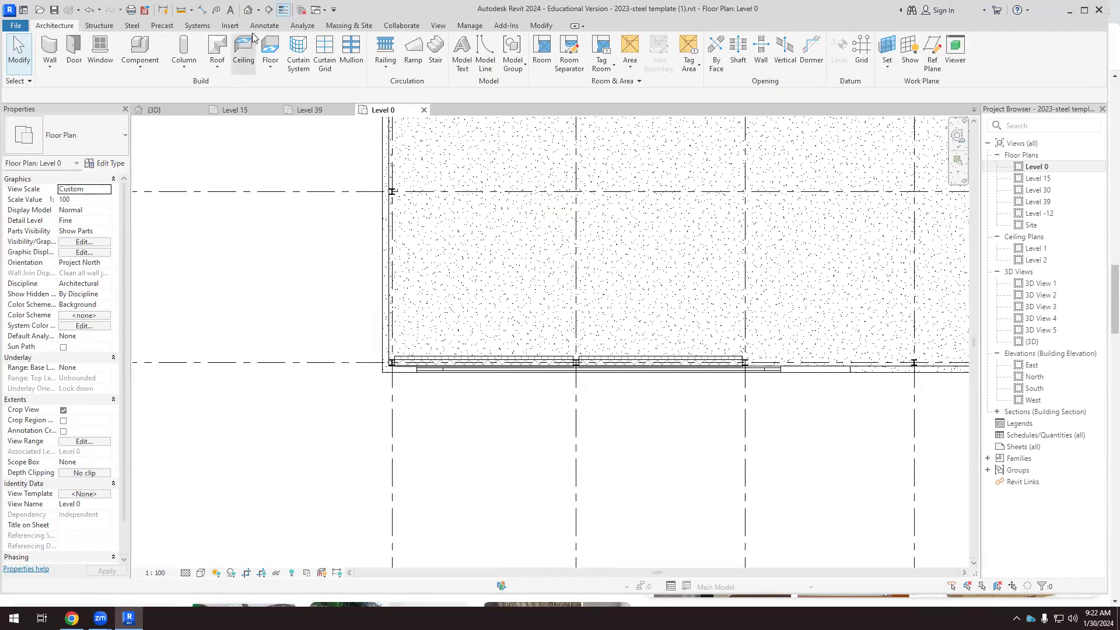
click(439, 26)
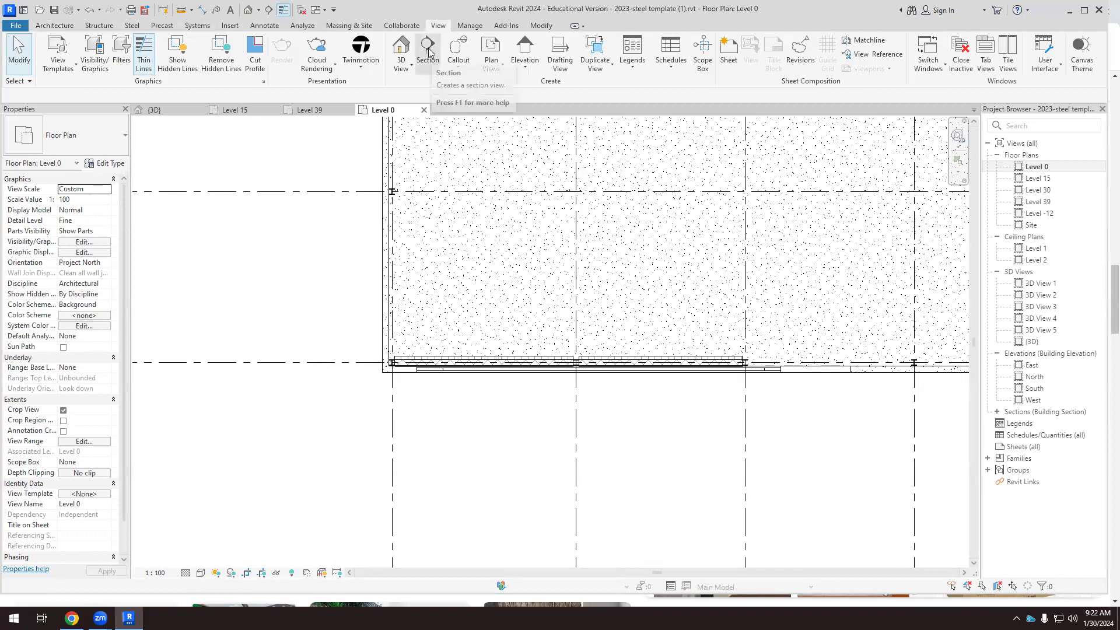
click(430, 51)
click(482, 274)
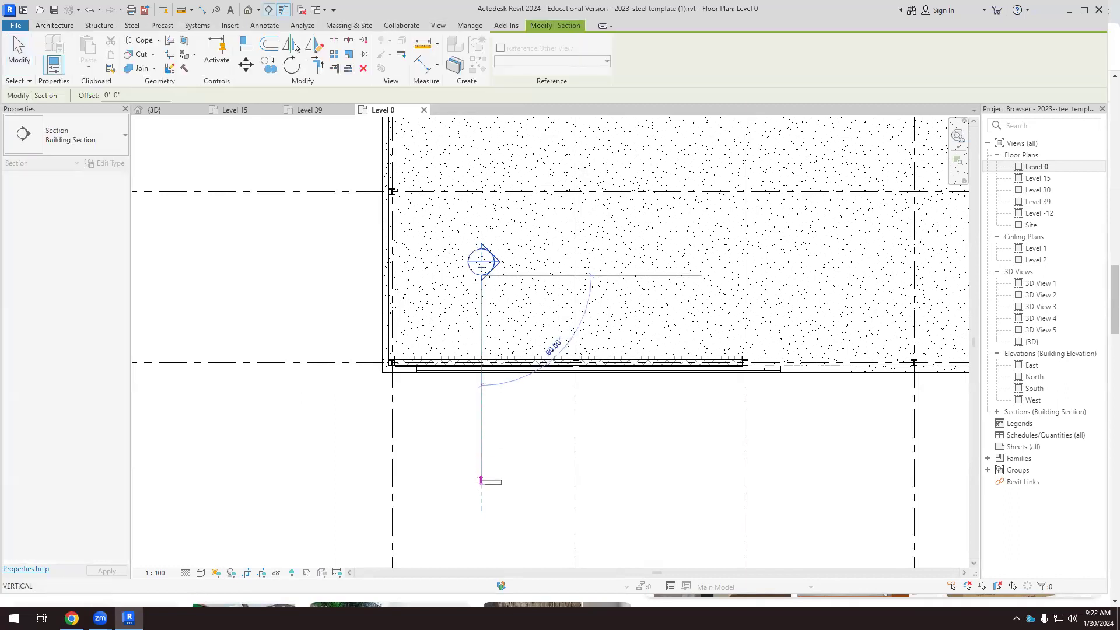
key(Escape)
key(Escape)
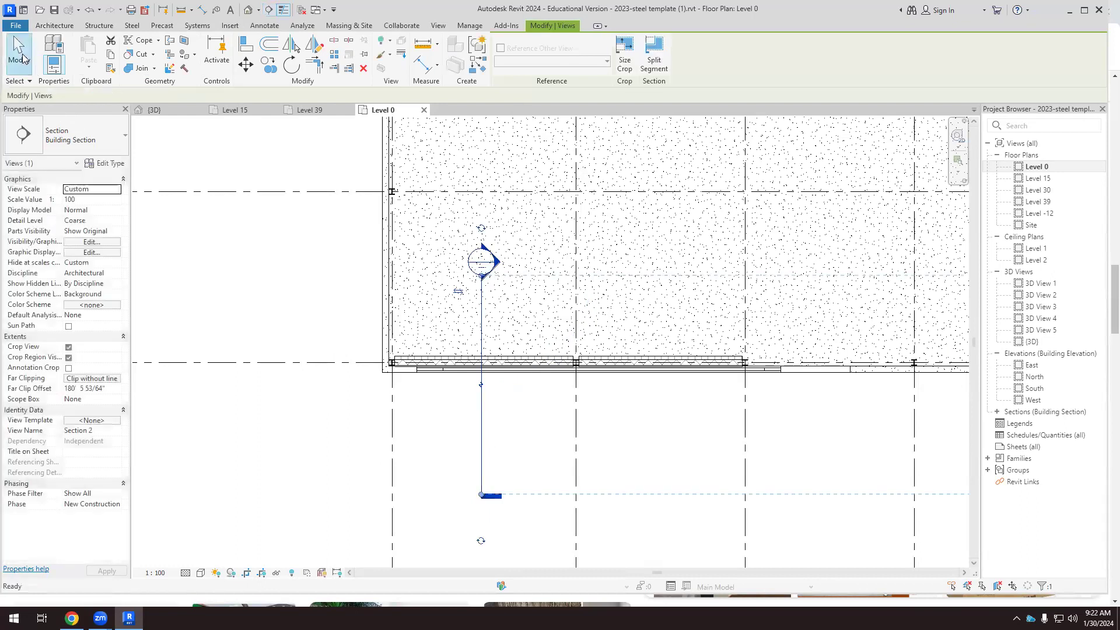
Open the new section view and set its detail level to Fine.
double_click(500, 268)
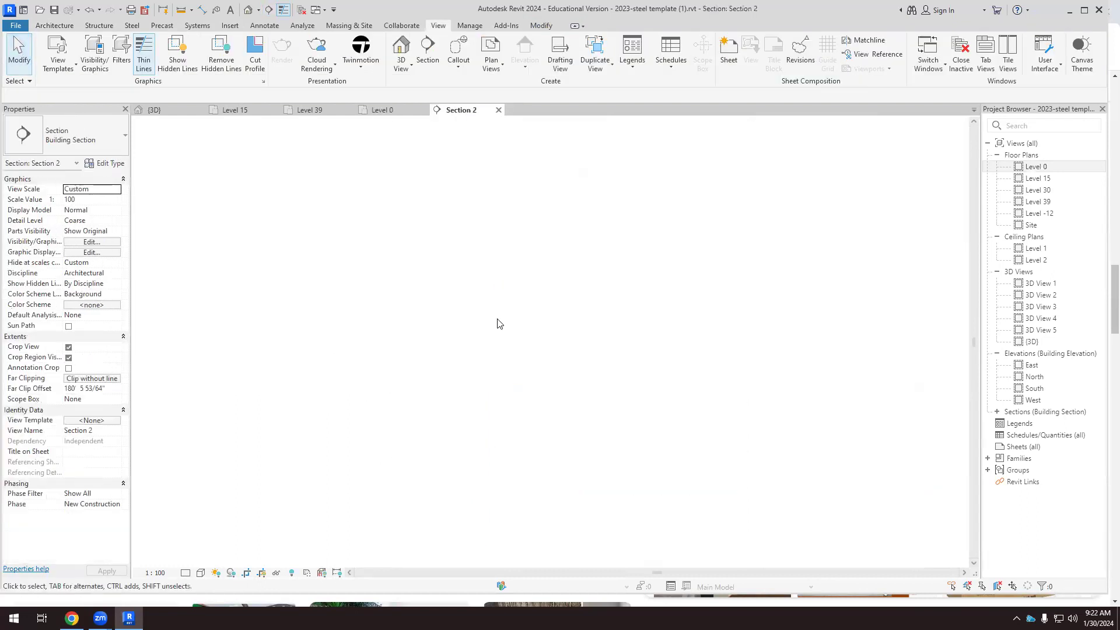
scroll(536, 480, up, 3)
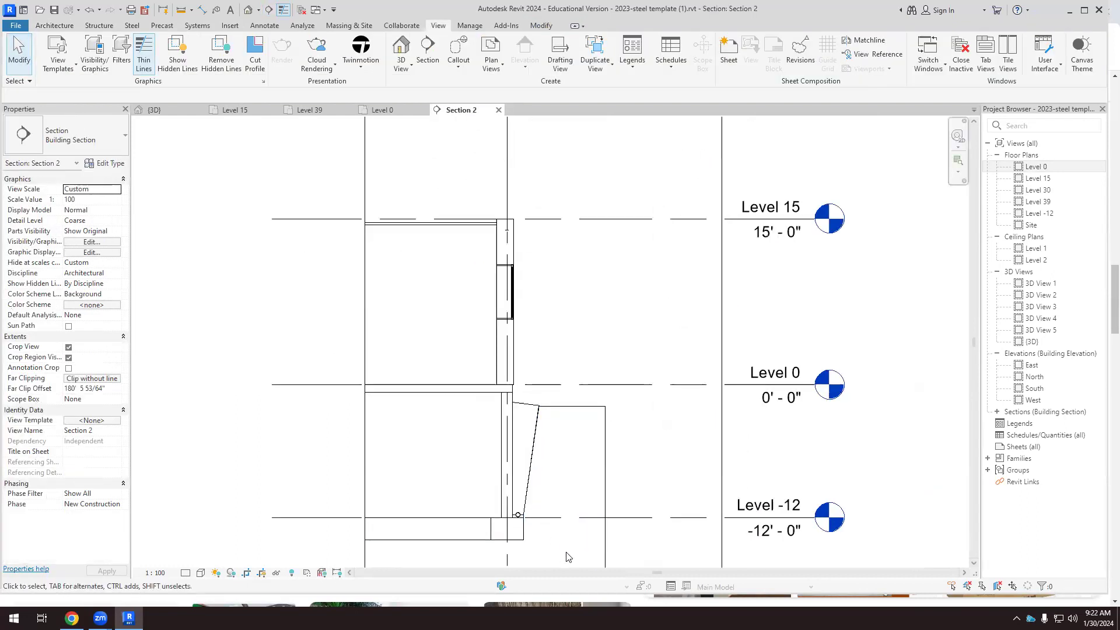
scroll(499, 499, up, 2)
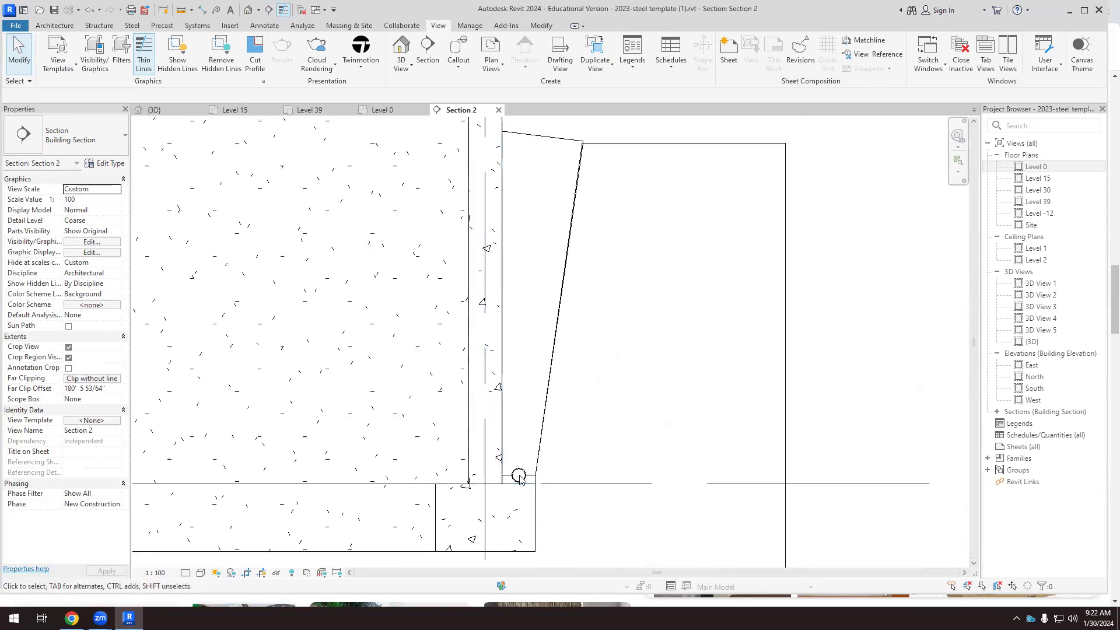
scroll(531, 470, down, 4)
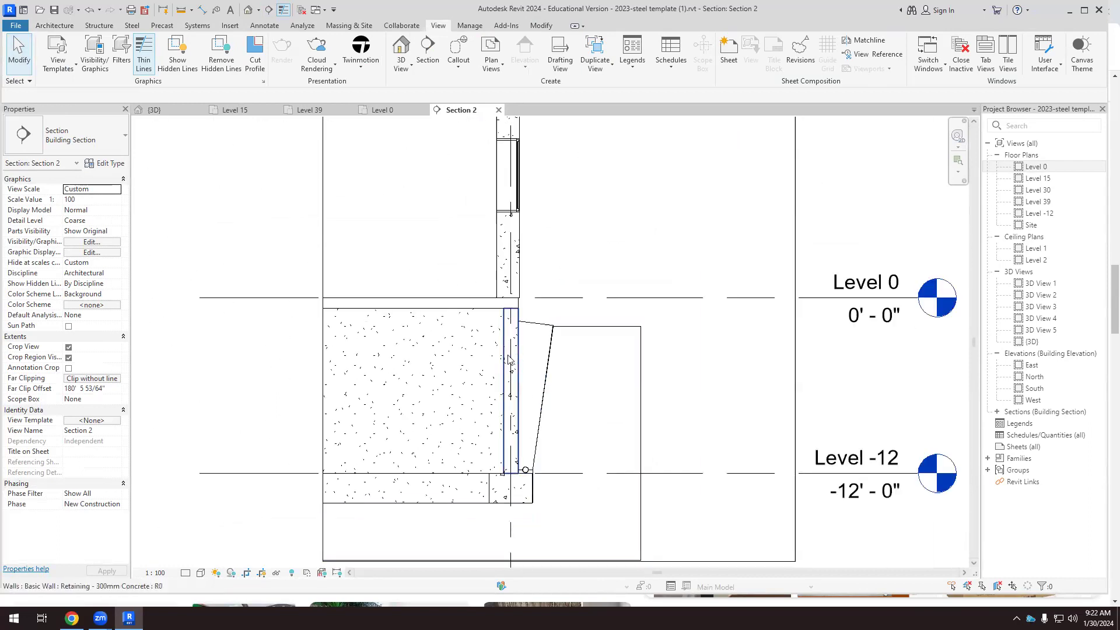
scroll(509, 356, up, 1)
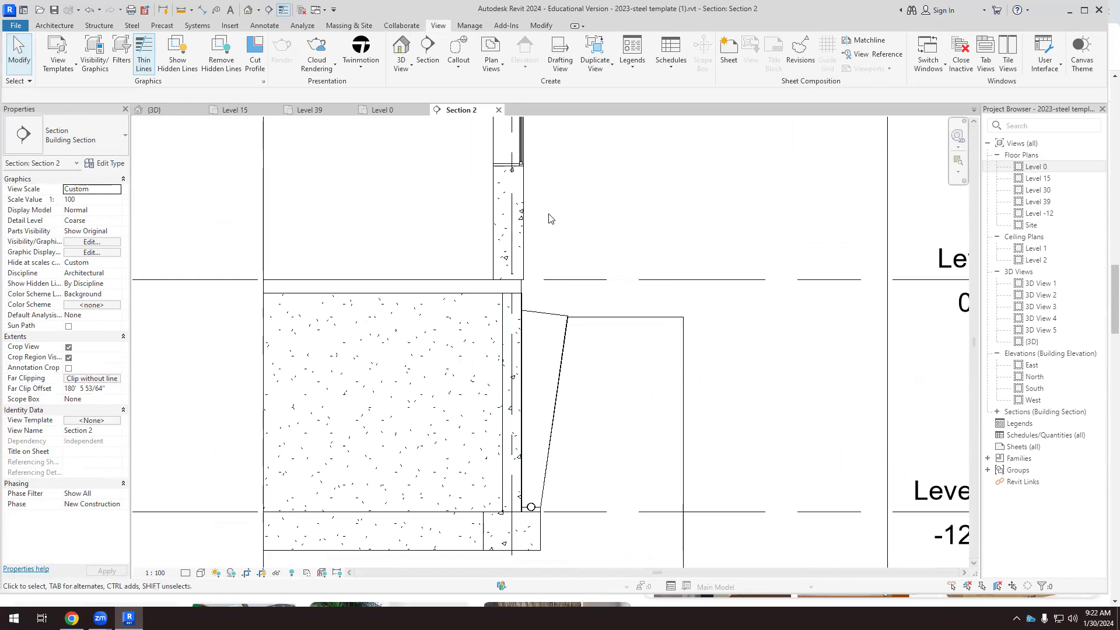
click(186, 573)
click(197, 561)
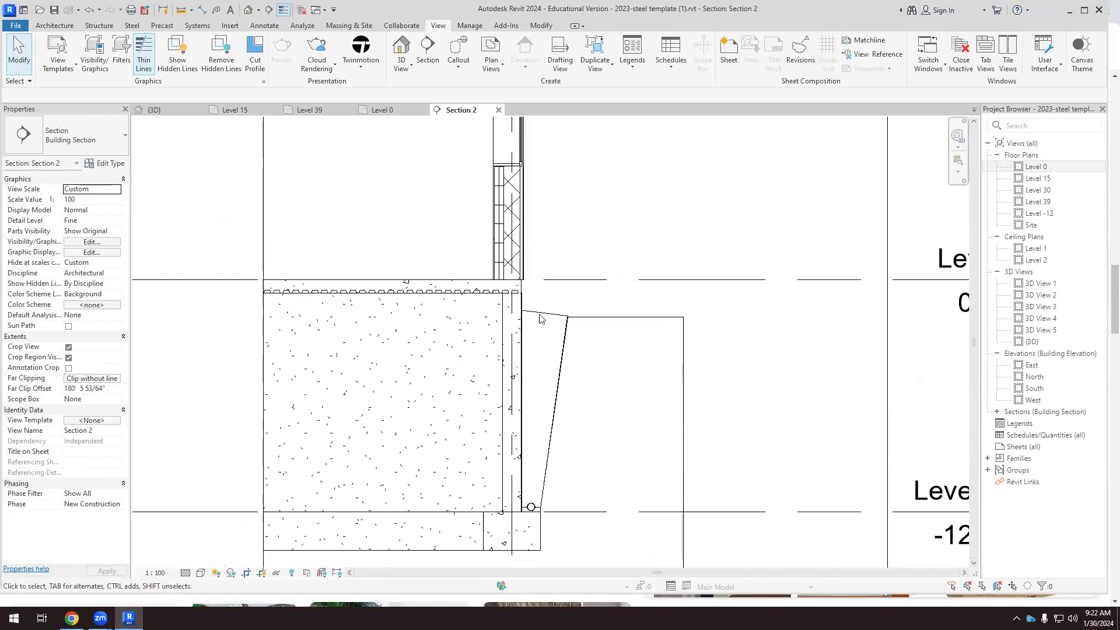
Examine in the section how the window frame sits within the wall's layers.
scroll(536, 209, up, 3)
scroll(527, 227, down, 4)
scroll(600, 225, up, 5)
scroll(587, 221, up, 2)
click(557, 239)
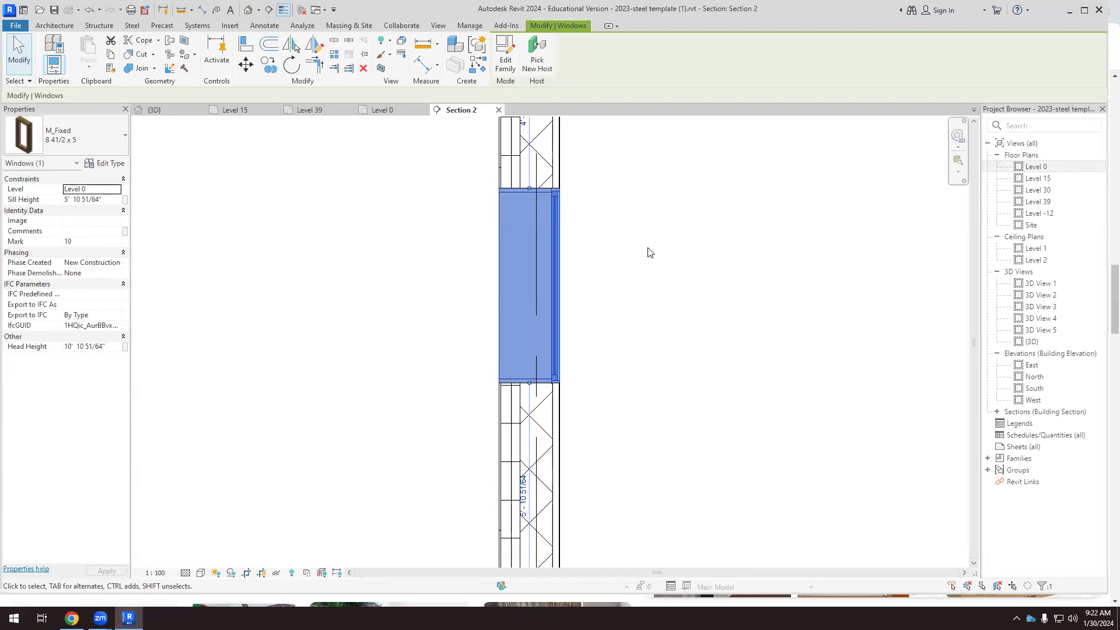
scroll(634, 309, up, 1)
click(560, 360)
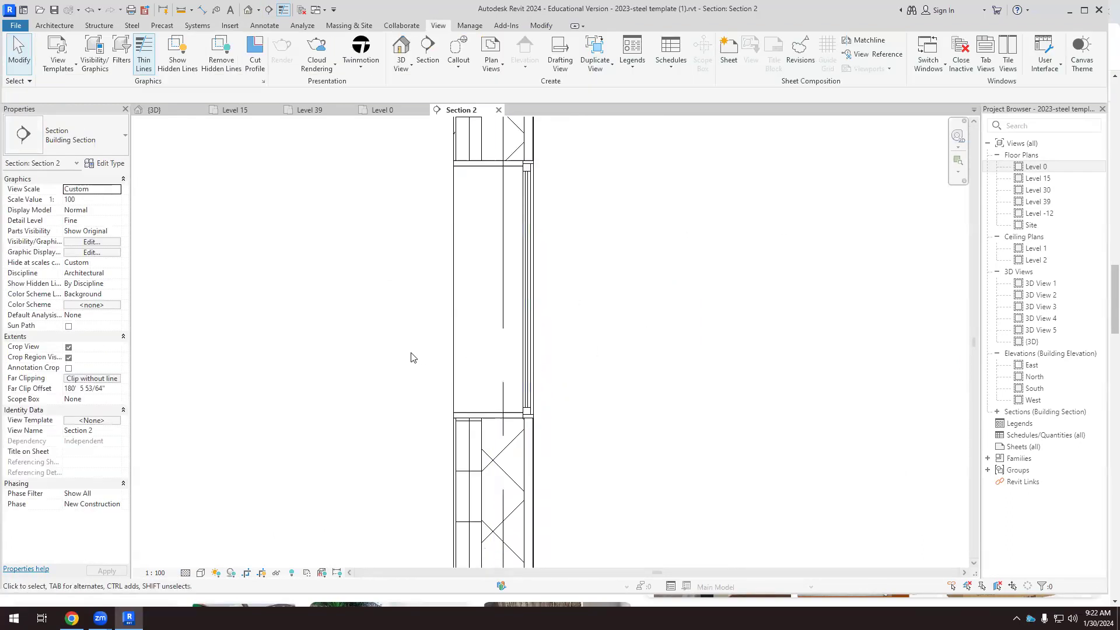
Flip the window's facing on the Level 0 plan so its frame sits at the wall's inner face, and return to the section.
click(539, 309)
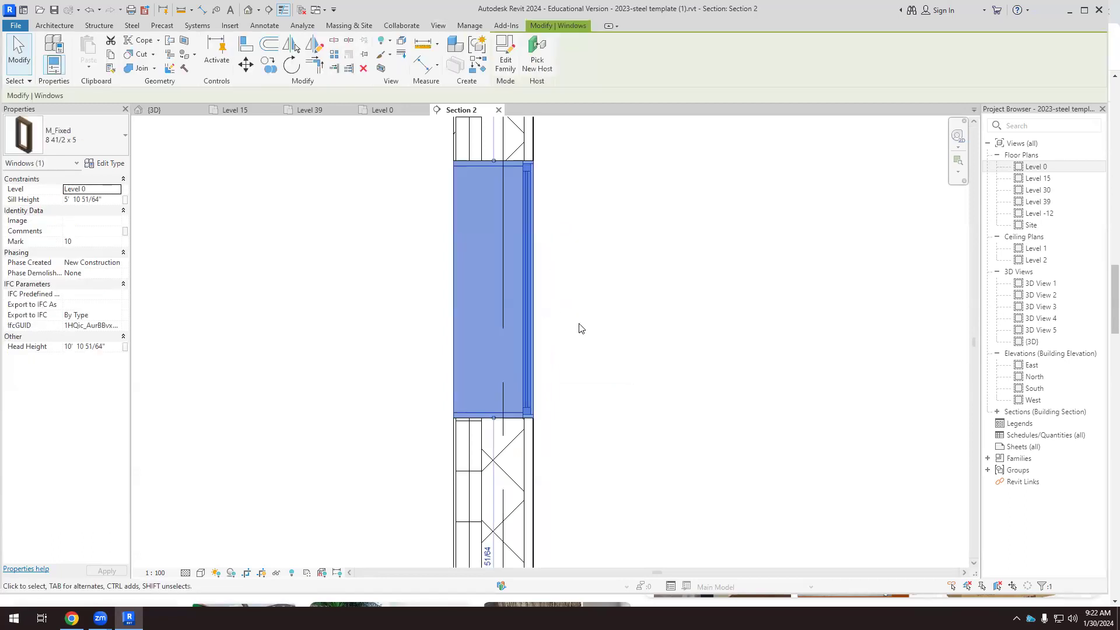
scroll(577, 325, down, 2)
click(376, 110)
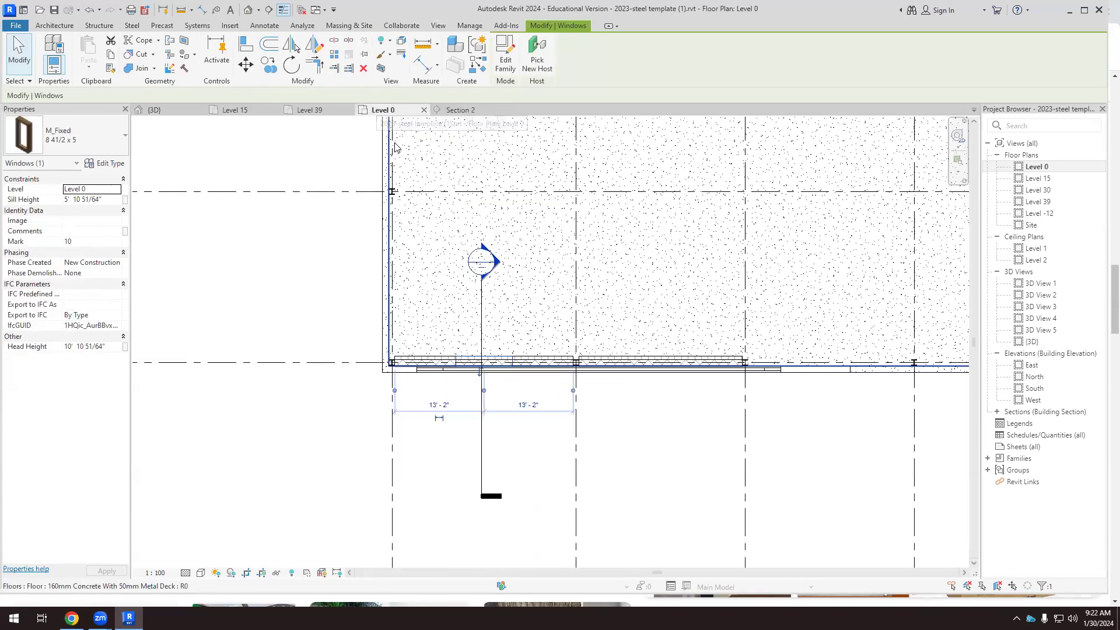
scroll(472, 380, up, 2)
scroll(485, 385, up, 4)
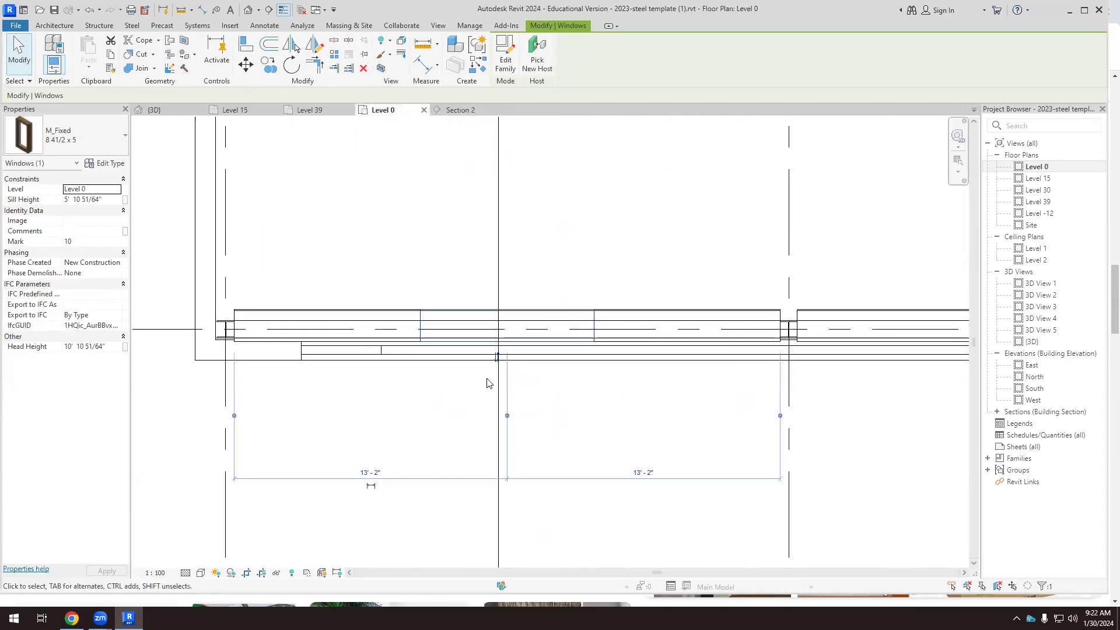
click(503, 342)
scroll(460, 272, up, 1)
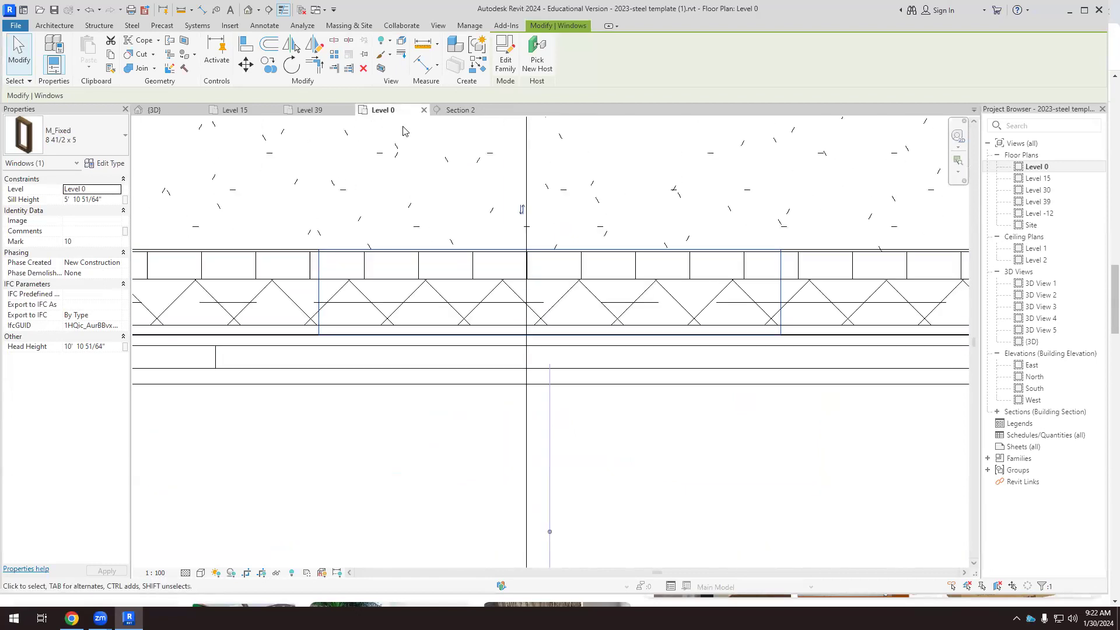
click(460, 110)
click(603, 320)
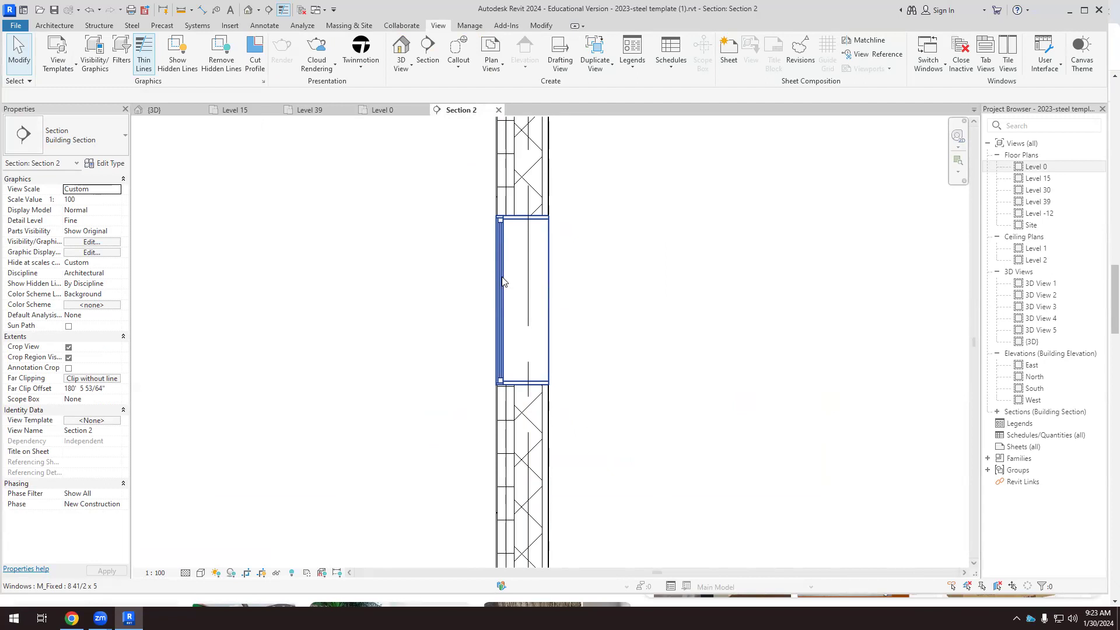
Examine the flipped window's sill, head and the wall above it up to the Level 15 beam, and select the window.
scroll(512, 232, up, 2)
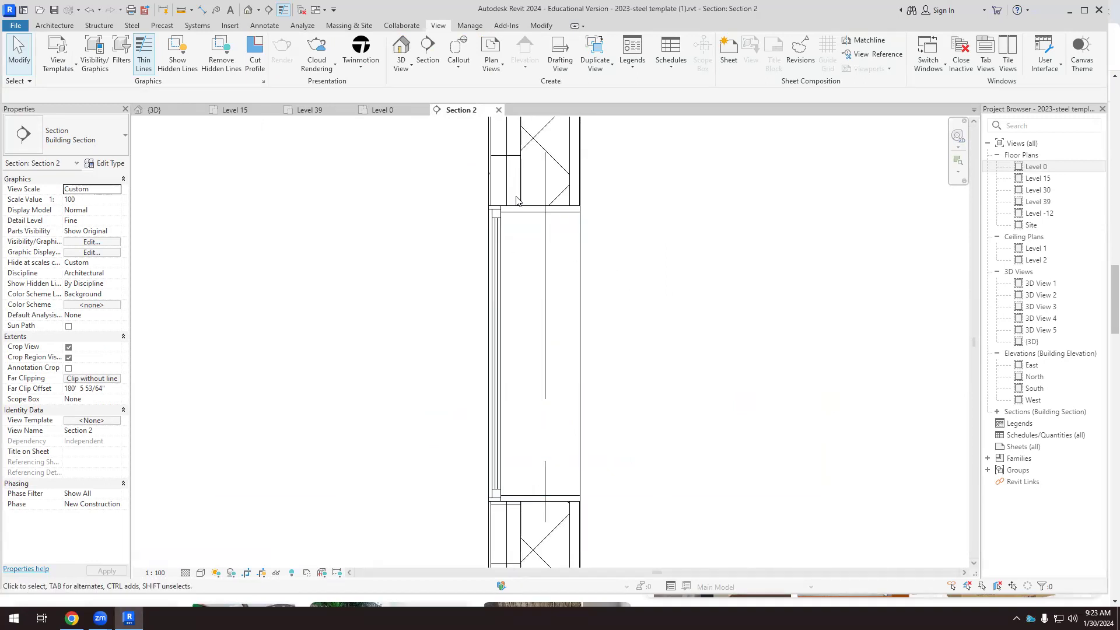
scroll(565, 270, up, 1)
scroll(531, 385, up, 1)
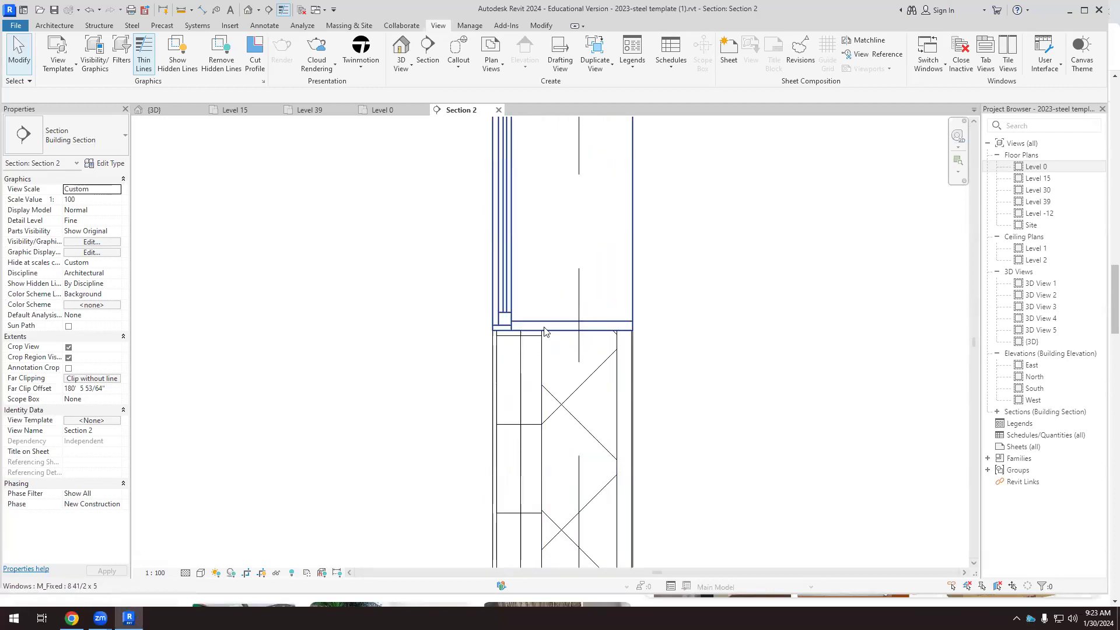
scroll(554, 328, up, 2)
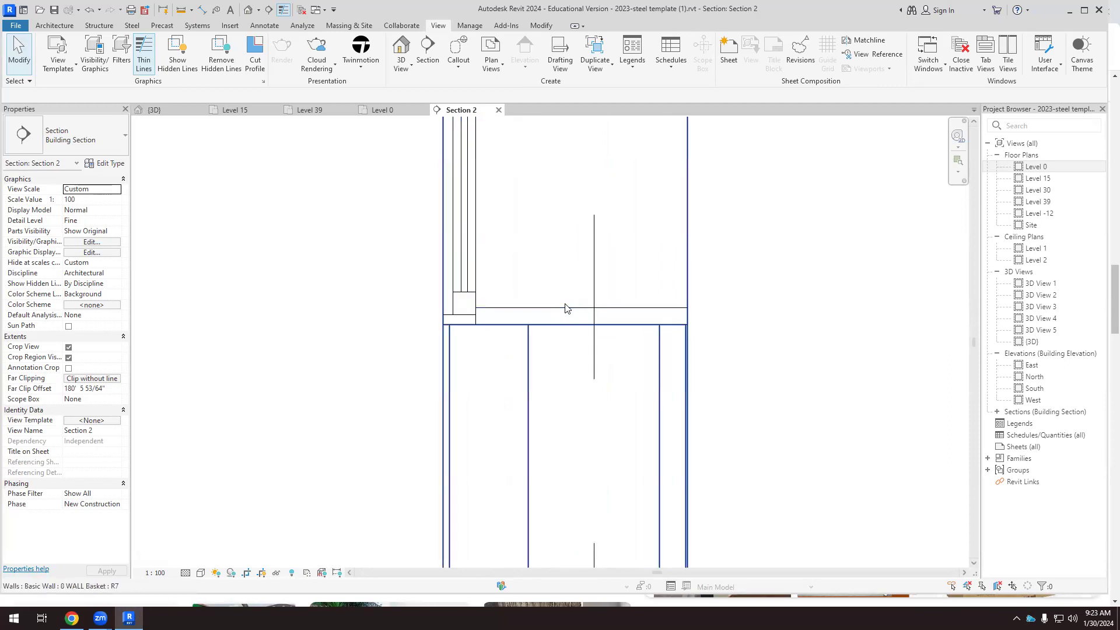
click(568, 313)
scroll(798, 357, up, 1)
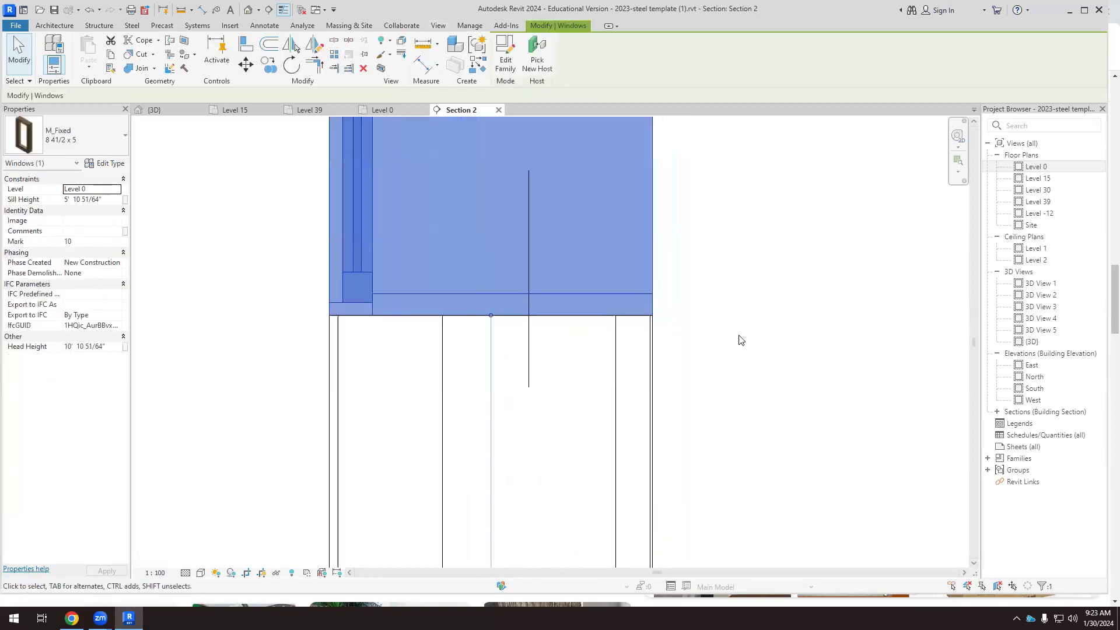
click(685, 320)
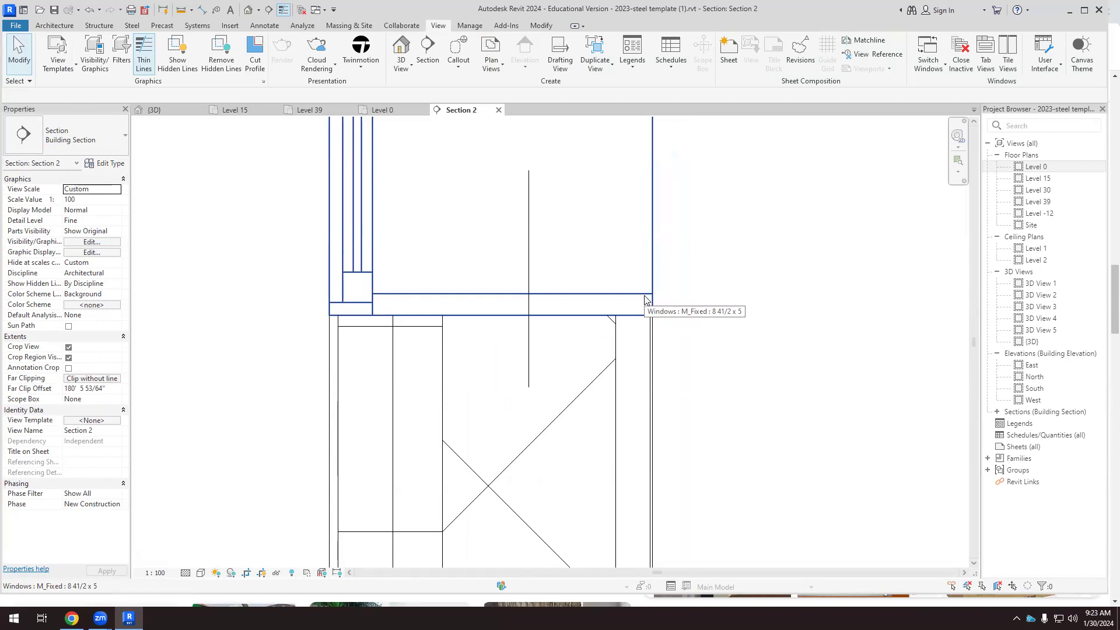
scroll(644, 301, down, 6)
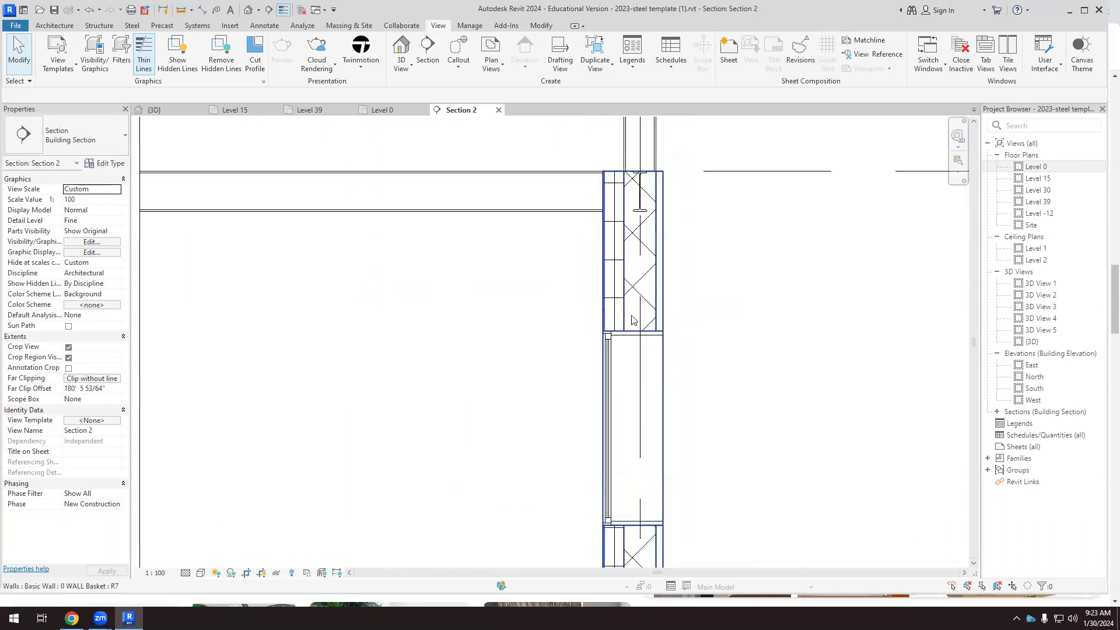
scroll(640, 213, up, 2)
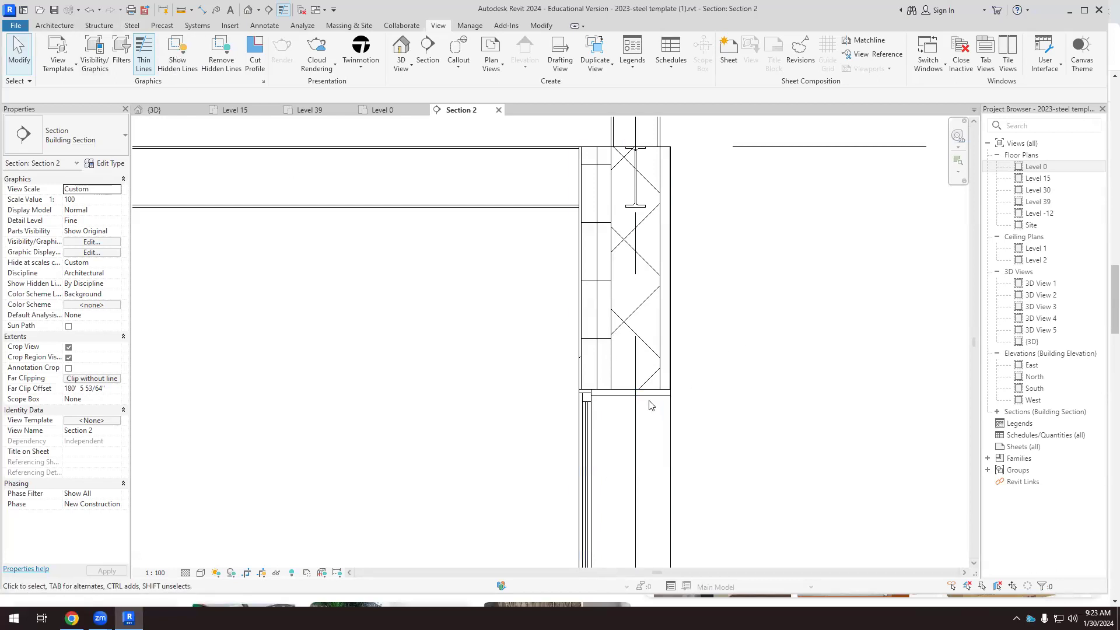
click(636, 443)
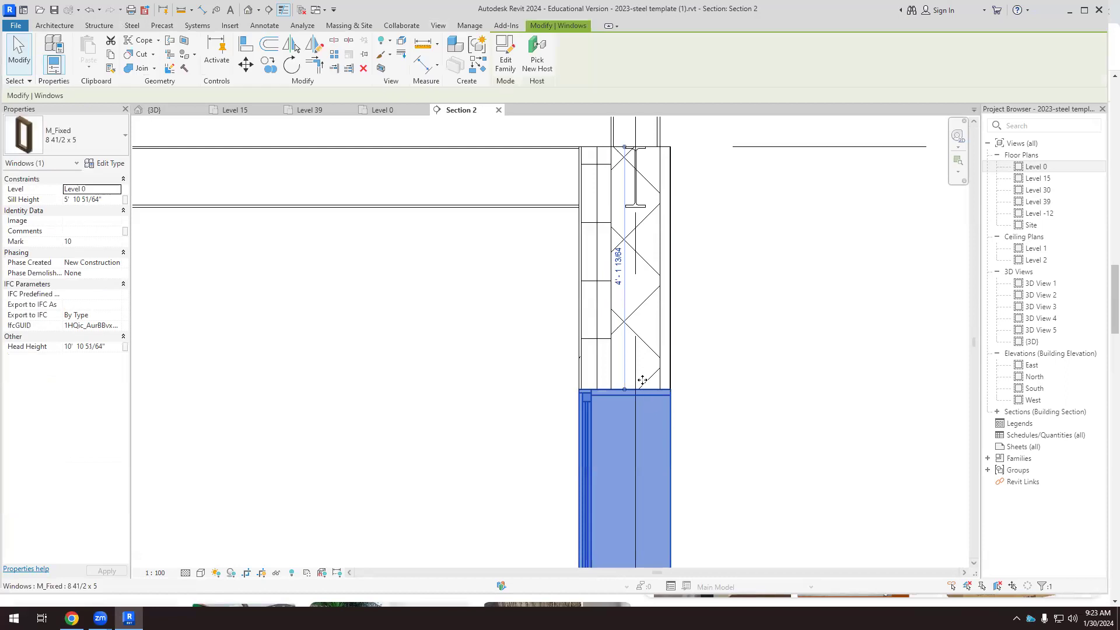
Align the head of the M_Fixed window to the underside of the W12X22 beam in Section 2.
click(243, 47)
scroll(647, 216, up, 5)
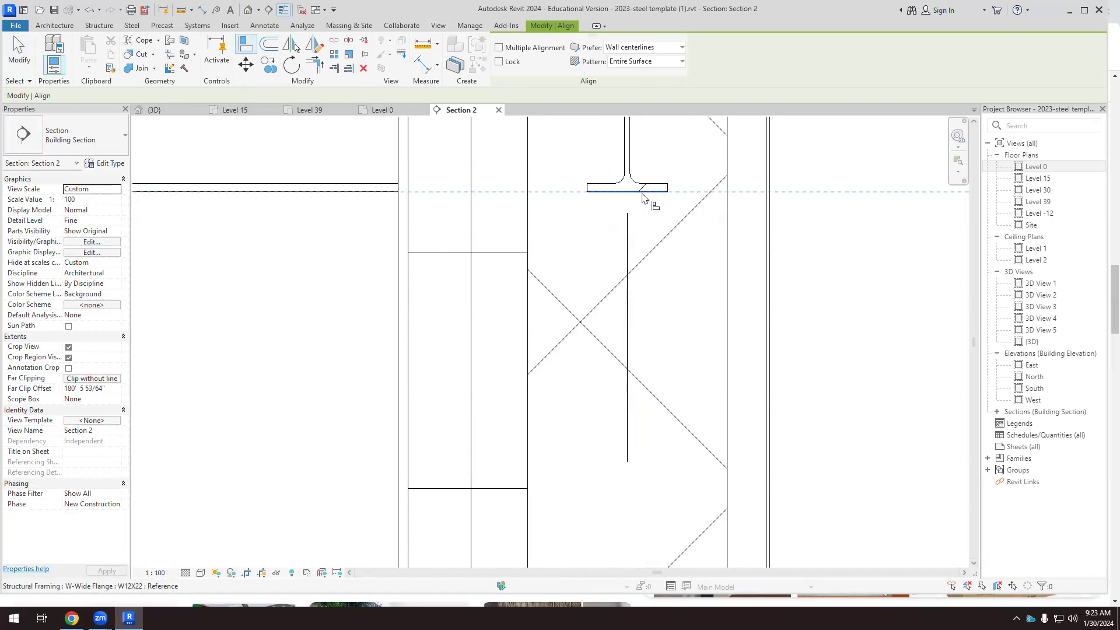
click(642, 198)
scroll(636, 326, down, 3)
click(620, 469)
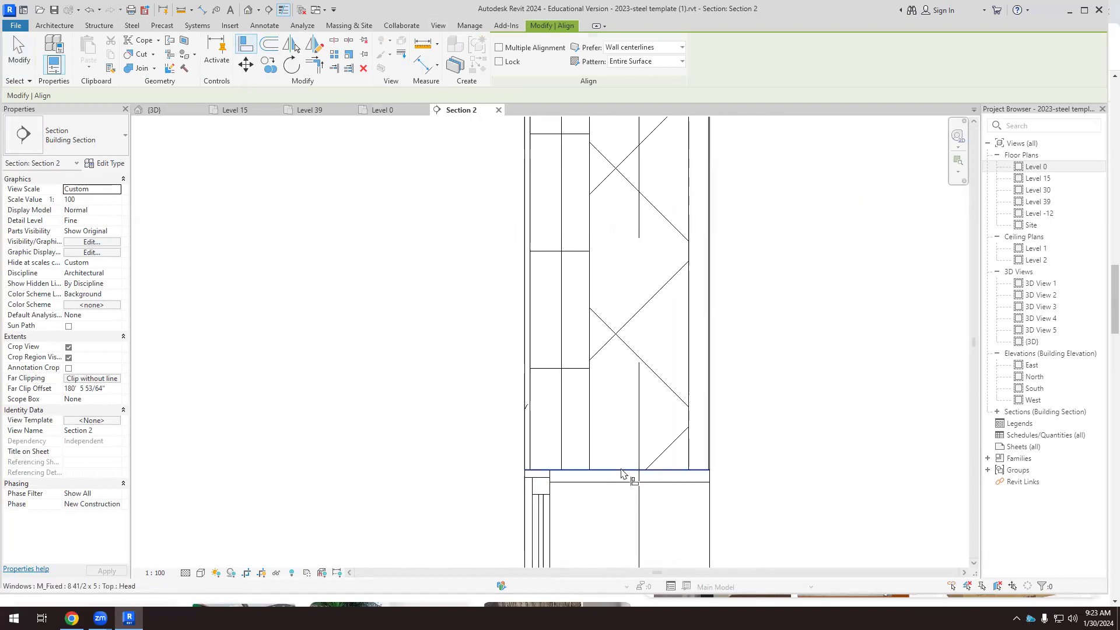
scroll(708, 387, down, 3)
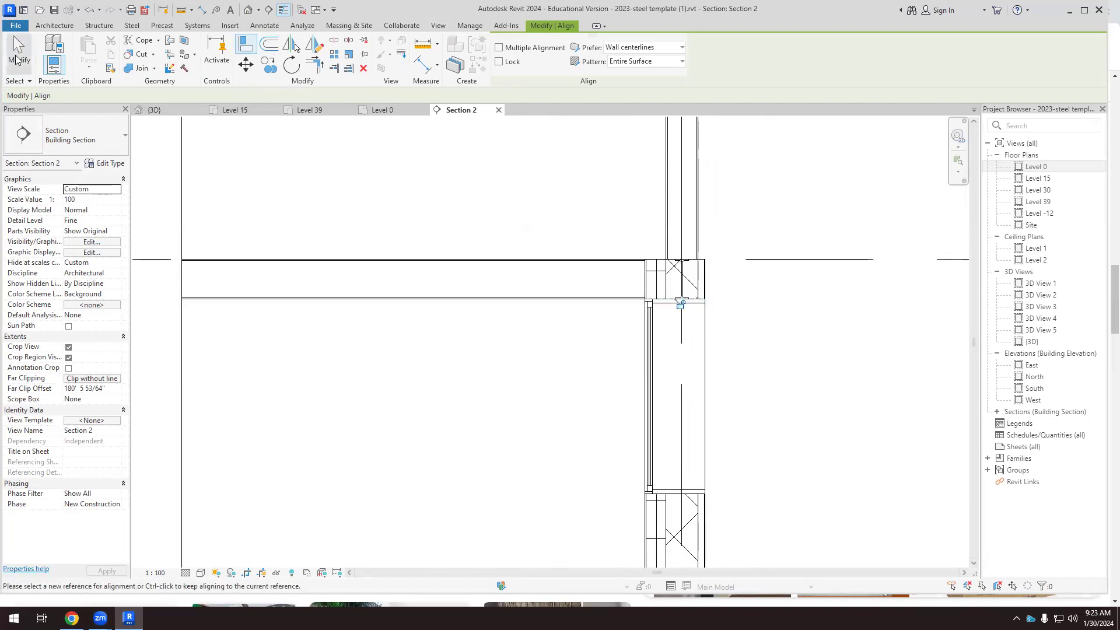
click(19, 52)
Examine the window's head and sill, the W12X22 beam above it and the surrounding 0 WALL Basket wall in section.
scroll(700, 281, up, 3)
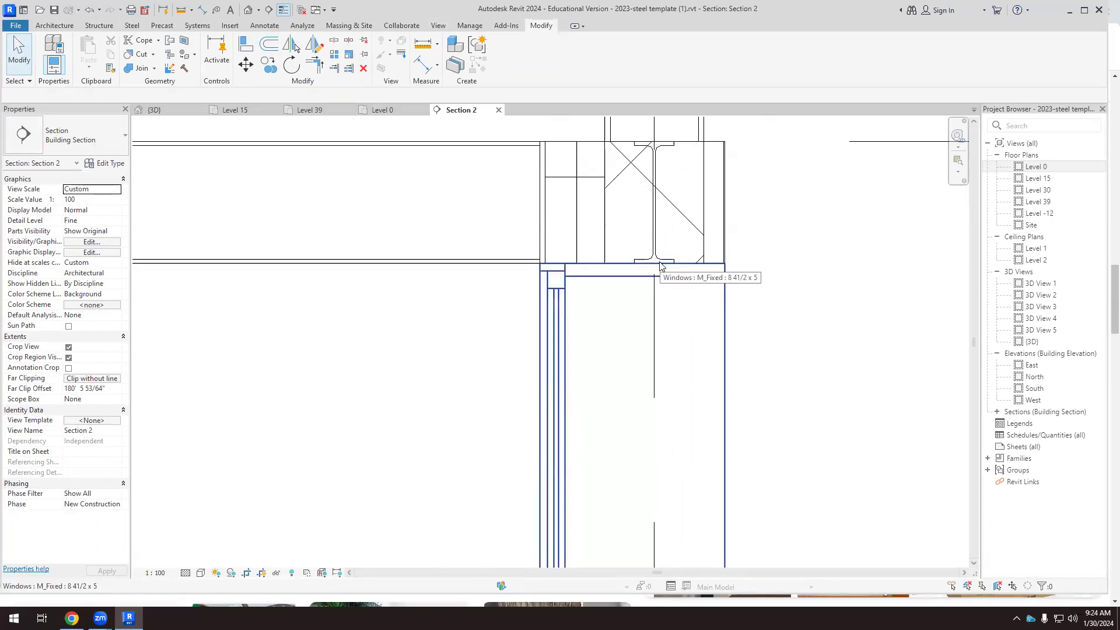
scroll(662, 263, down, 3)
scroll(666, 253, up, 4)
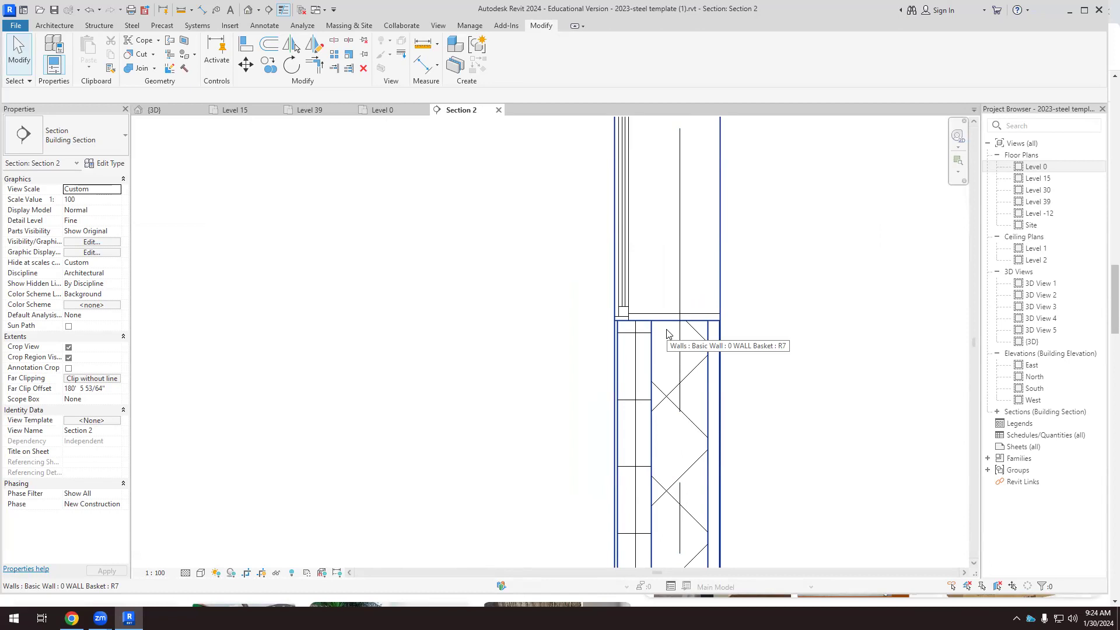
scroll(475, 555, down, 3)
scroll(608, 352, up, 3)
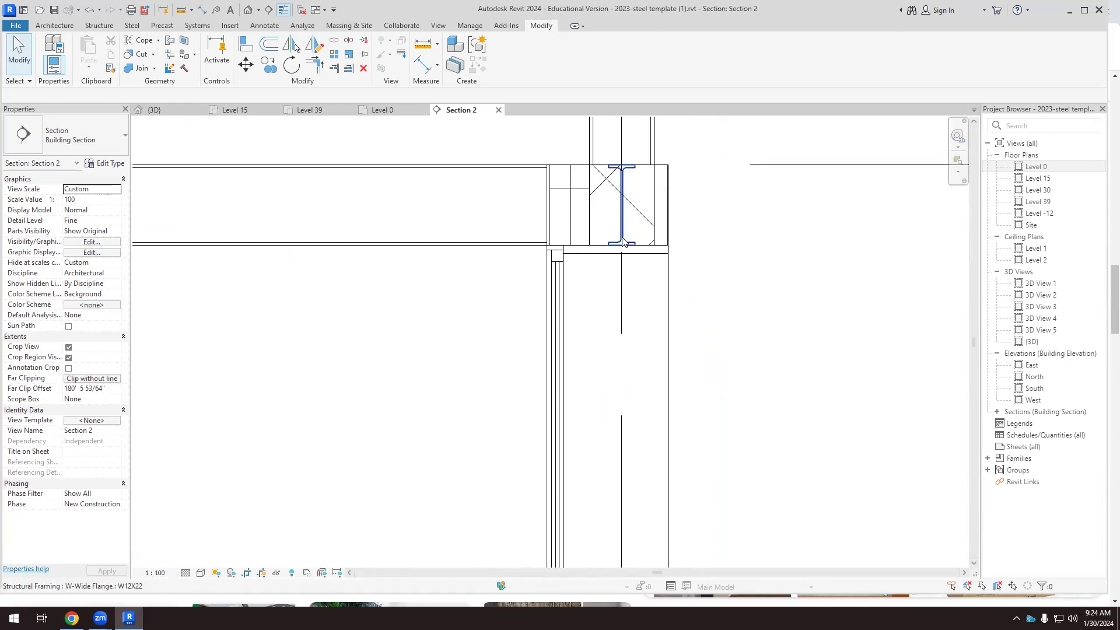
scroll(598, 313, down, 2)
scroll(607, 201, up, 2)
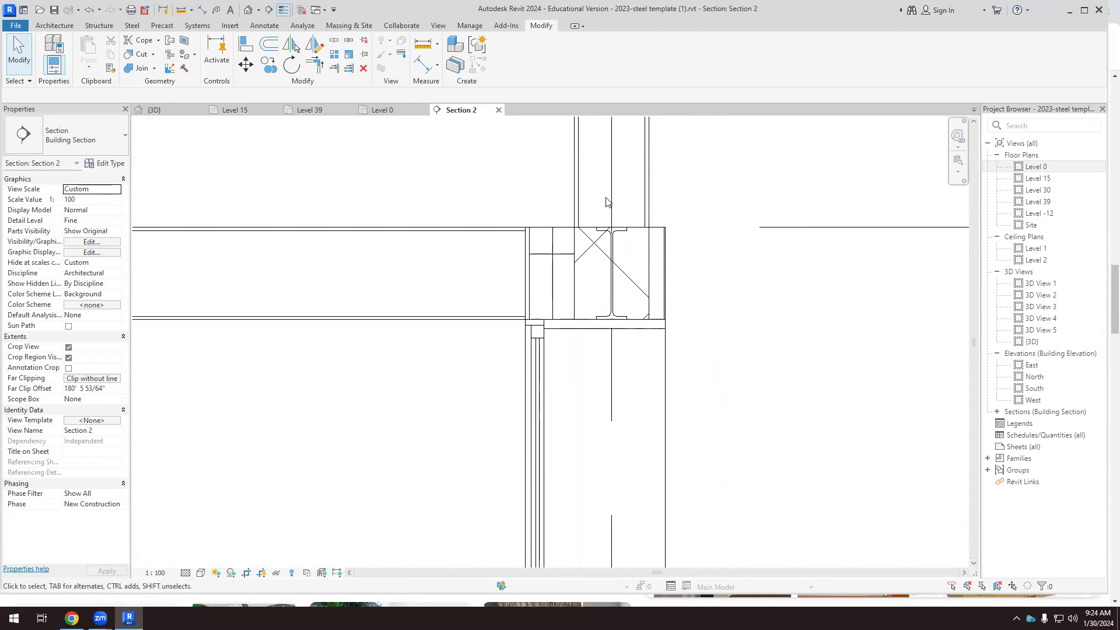
scroll(610, 236, up, 5)
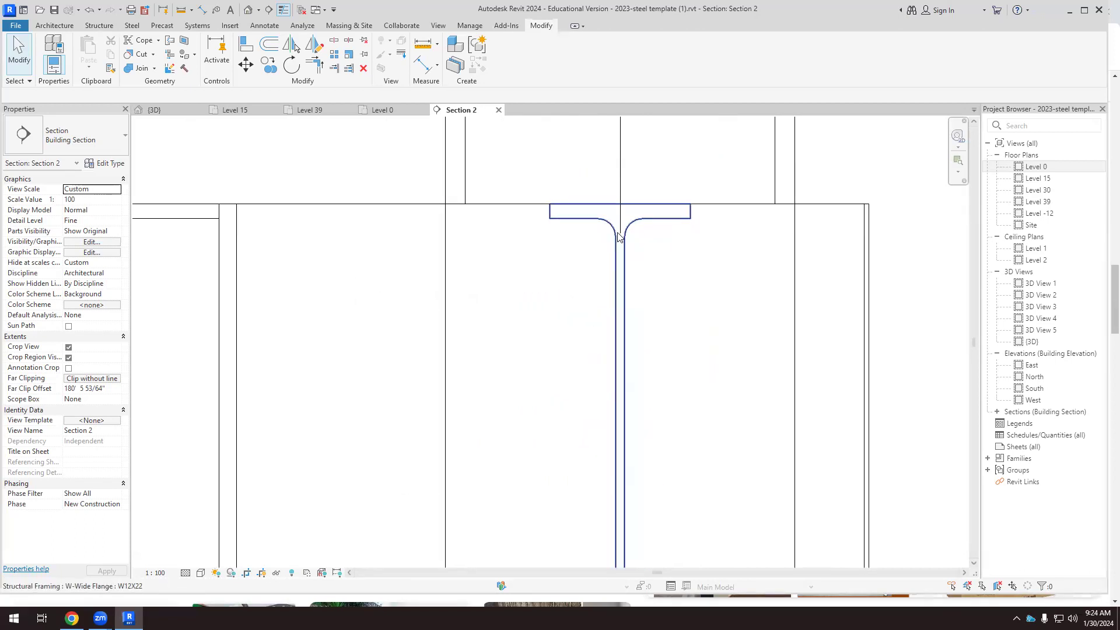
click(635, 230)
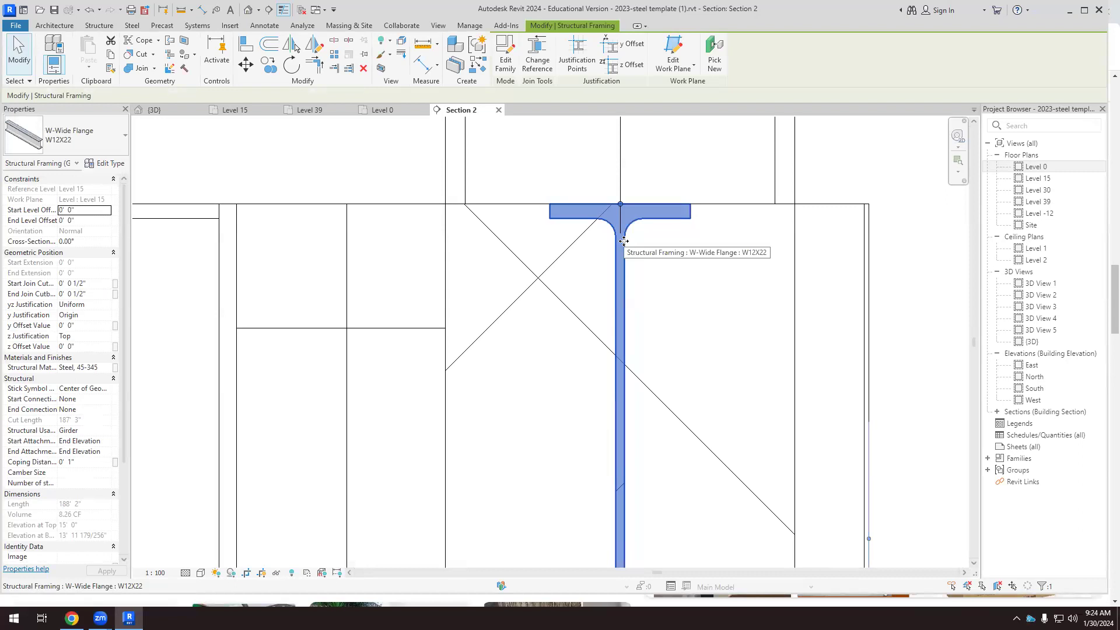
scroll(624, 241, down, 4)
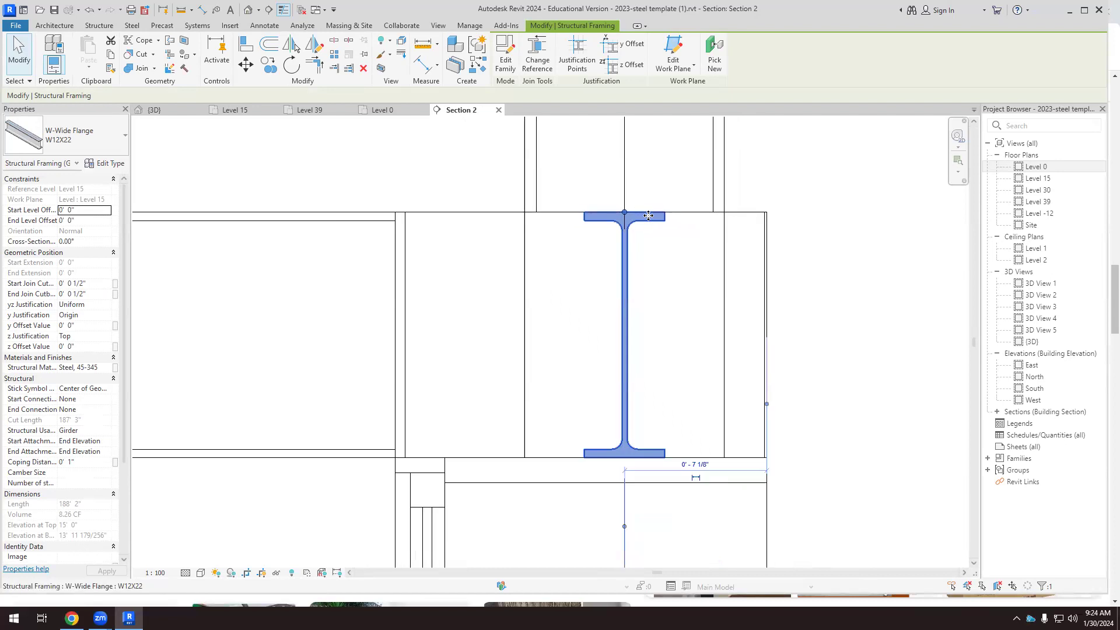
click(748, 383)
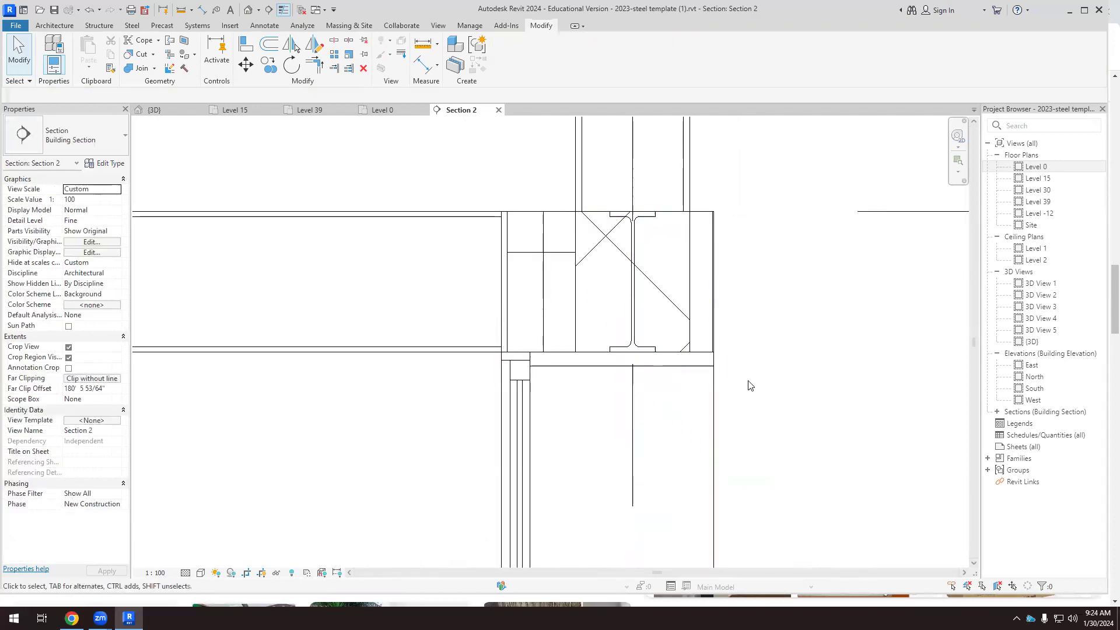
scroll(655, 375, up, 4)
scroll(640, 367, up, 3)
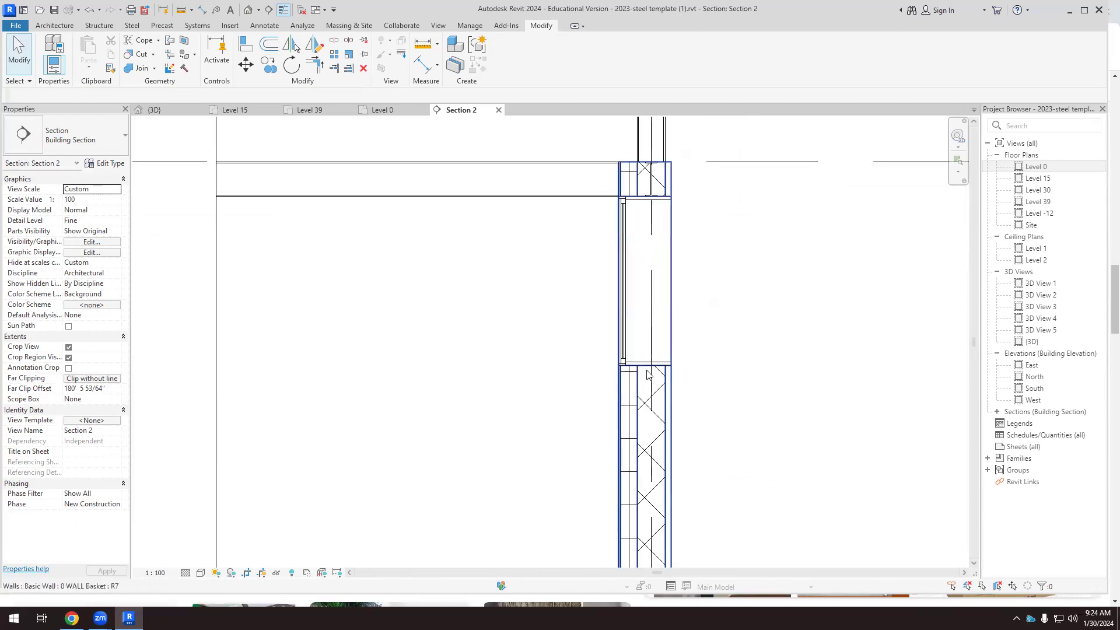
click(664, 423)
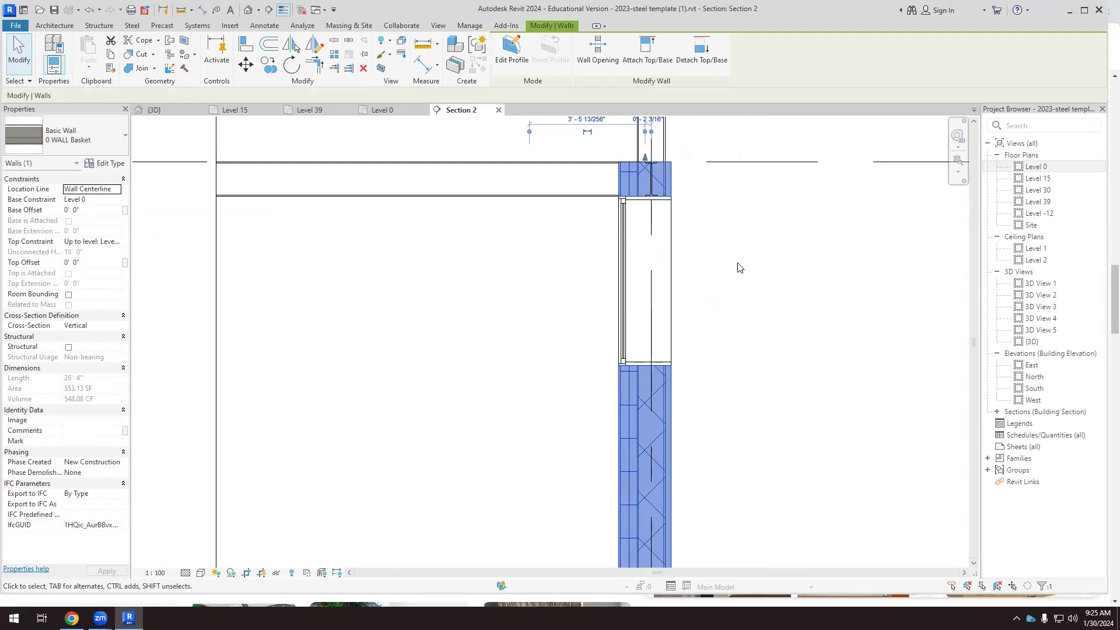
scroll(621, 137, up, 4)
key(Escape)
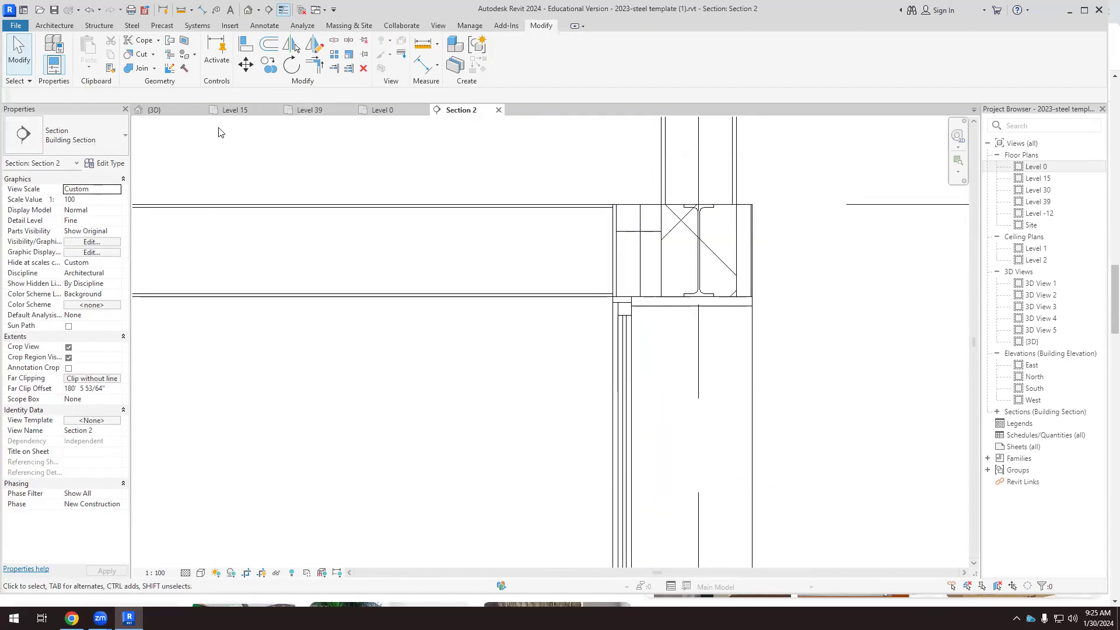
Compare the window's height in Section 2 with the Level 0 floor plan, ending on the plan.
click(380, 111)
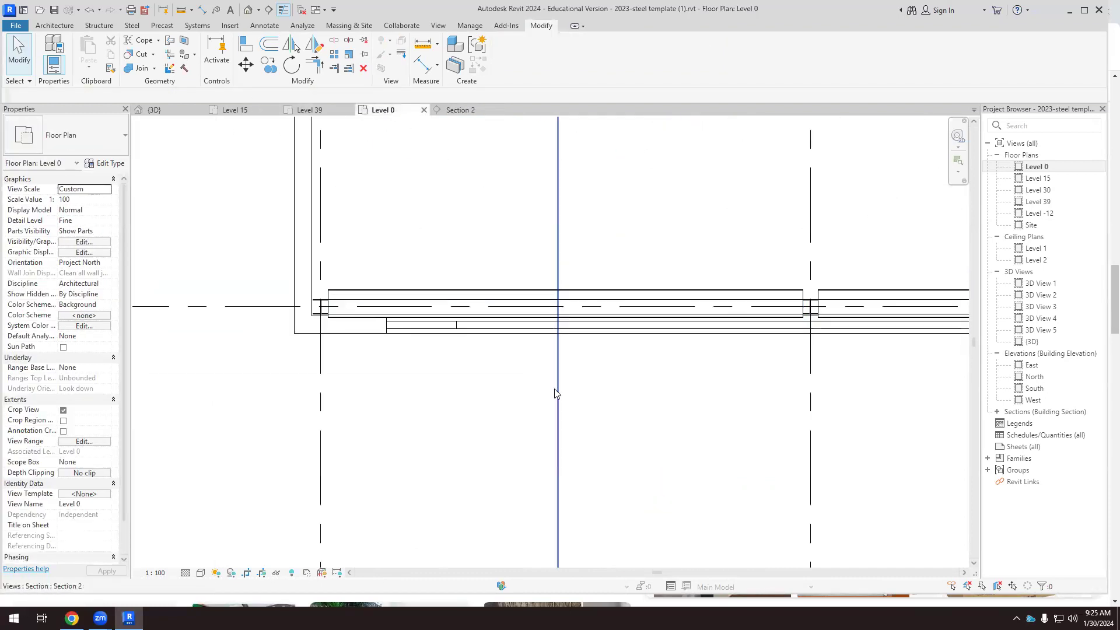
scroll(607, 280, up, 2)
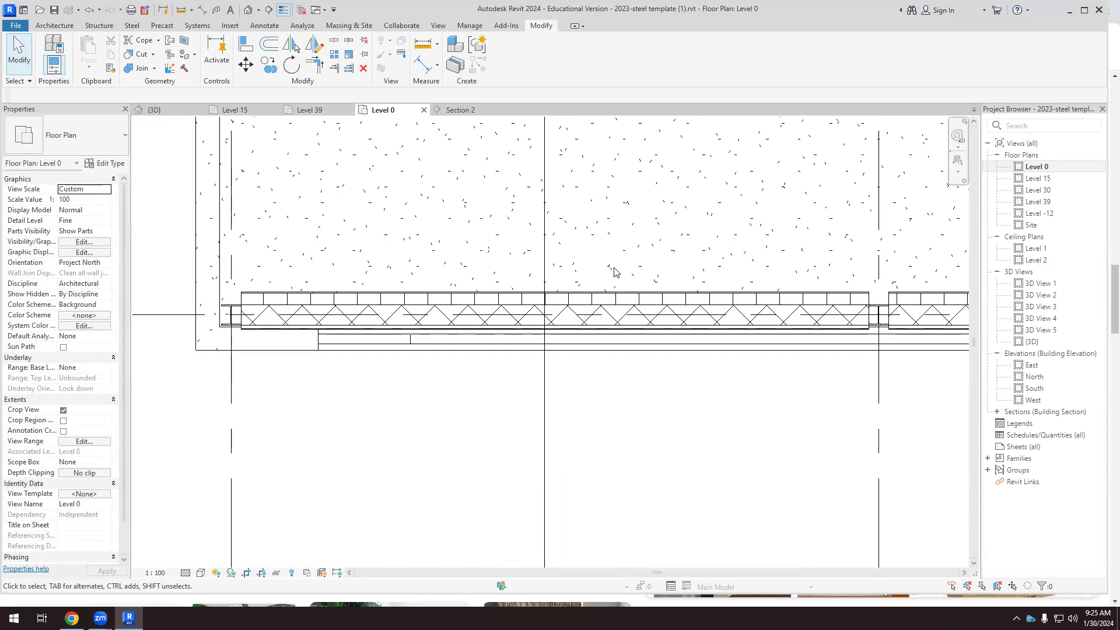
click(461, 110)
scroll(706, 282, down, 3)
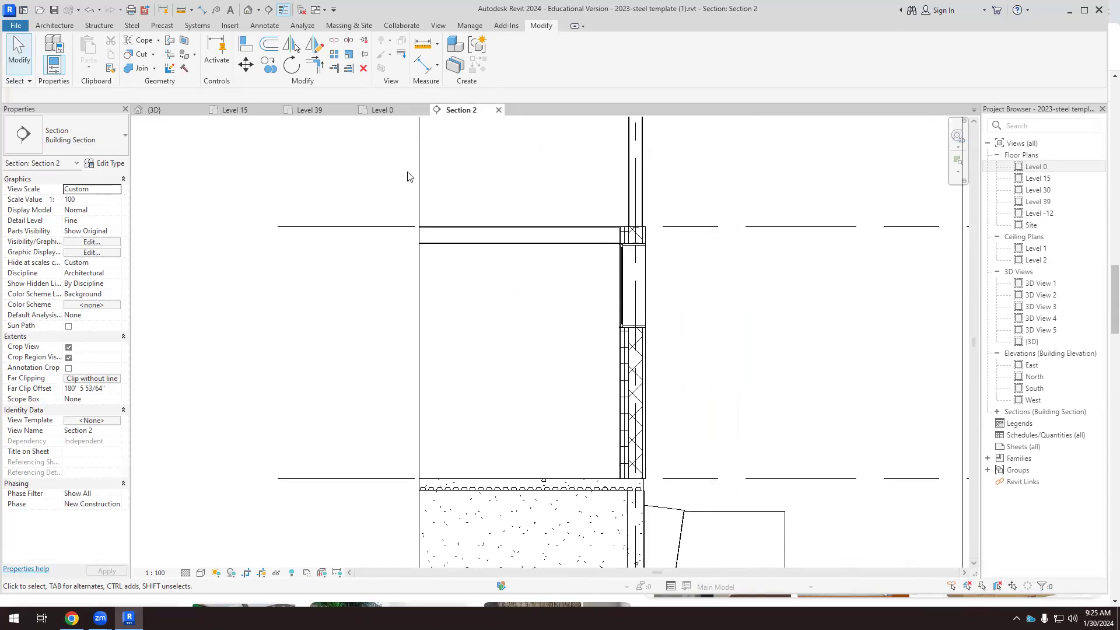
click(401, 114)
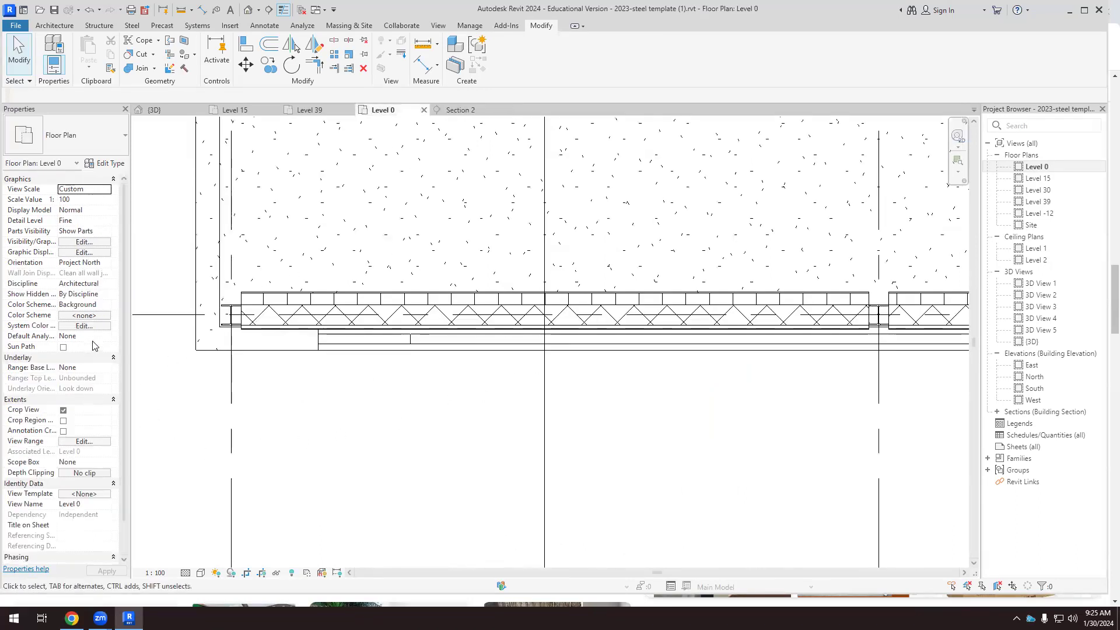
Set the top offset of the Level 0 plan's view range to 10'.
click(84, 442)
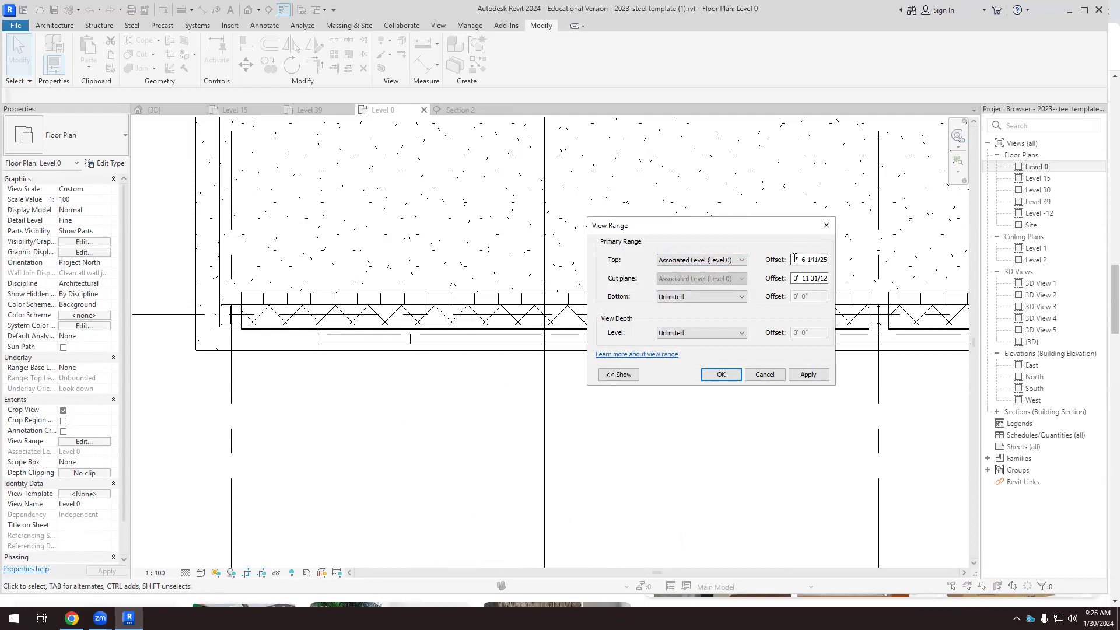
drag(792, 259, 842, 260)
text(10)
click(814, 376)
click(719, 376)
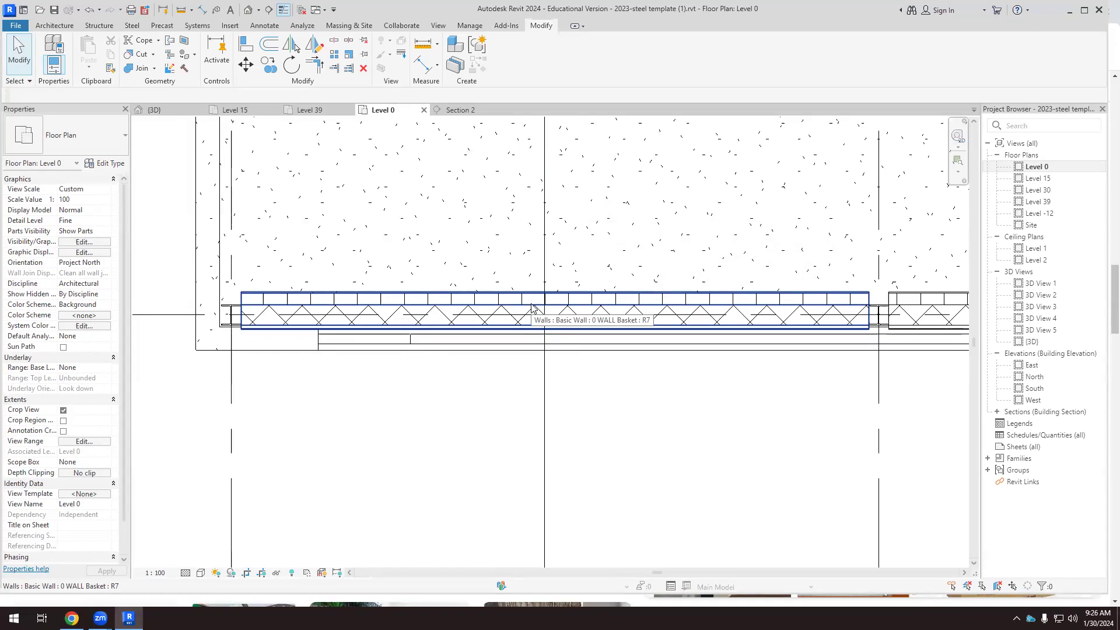
Try a 12' top offset in the Level 0 view range and settle on 13'.
click(84, 441)
drag(825, 259, 786, 257)
key(BackSpace)
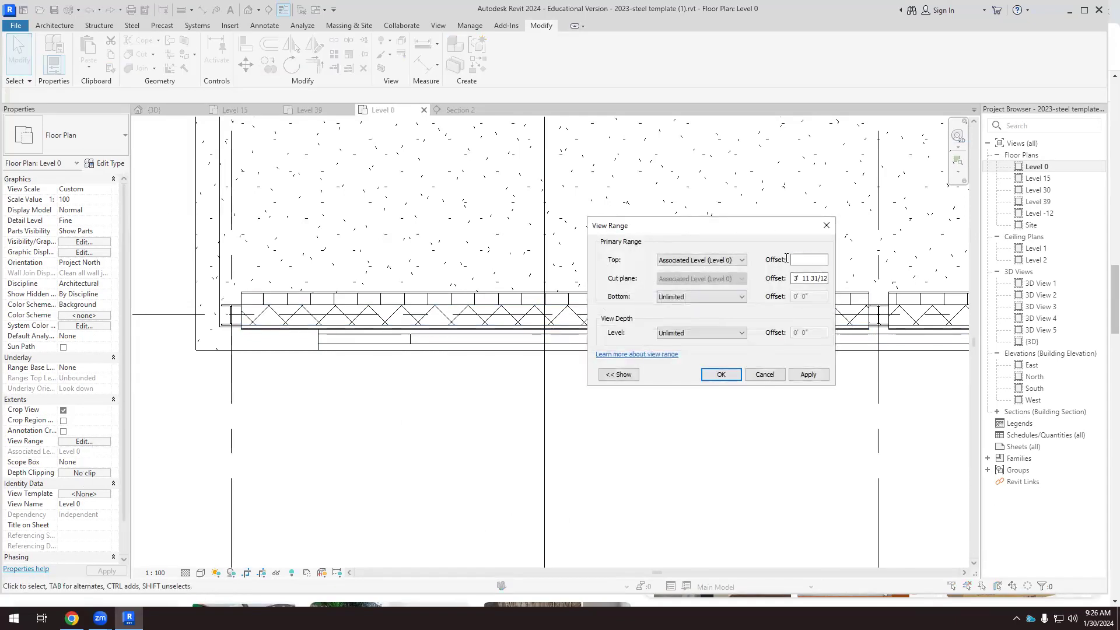
text(12)
click(807, 374)
drag(825, 259, 783, 261)
text(13)
click(815, 378)
click(723, 378)
scroll(528, 314, up, 2)
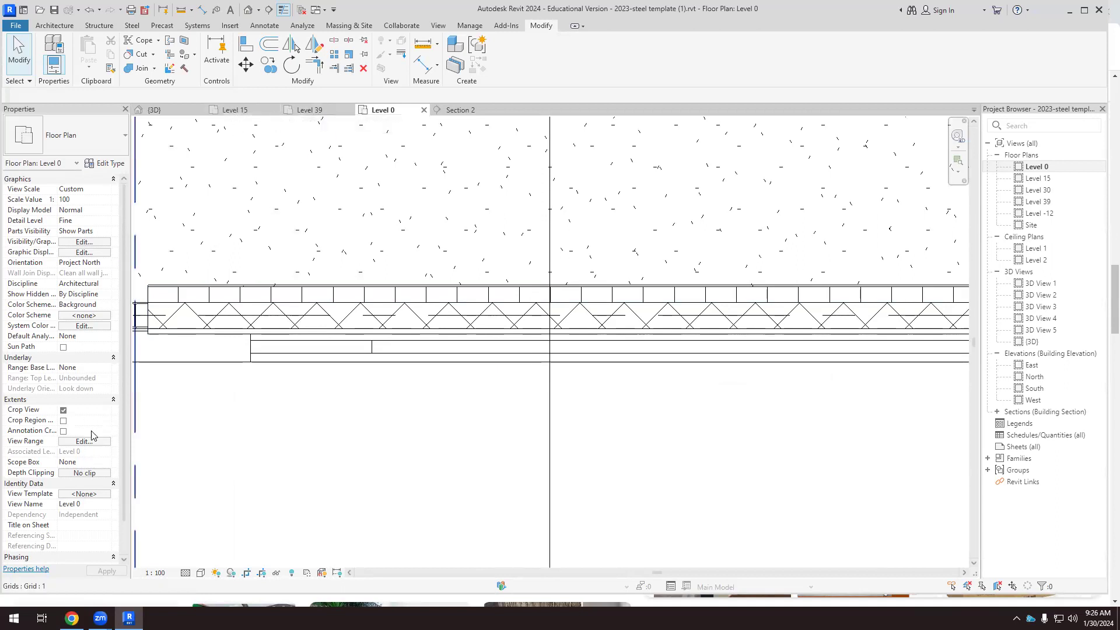
Set the cut plane offset of the Level 0 view range to 10'.
click(85, 441)
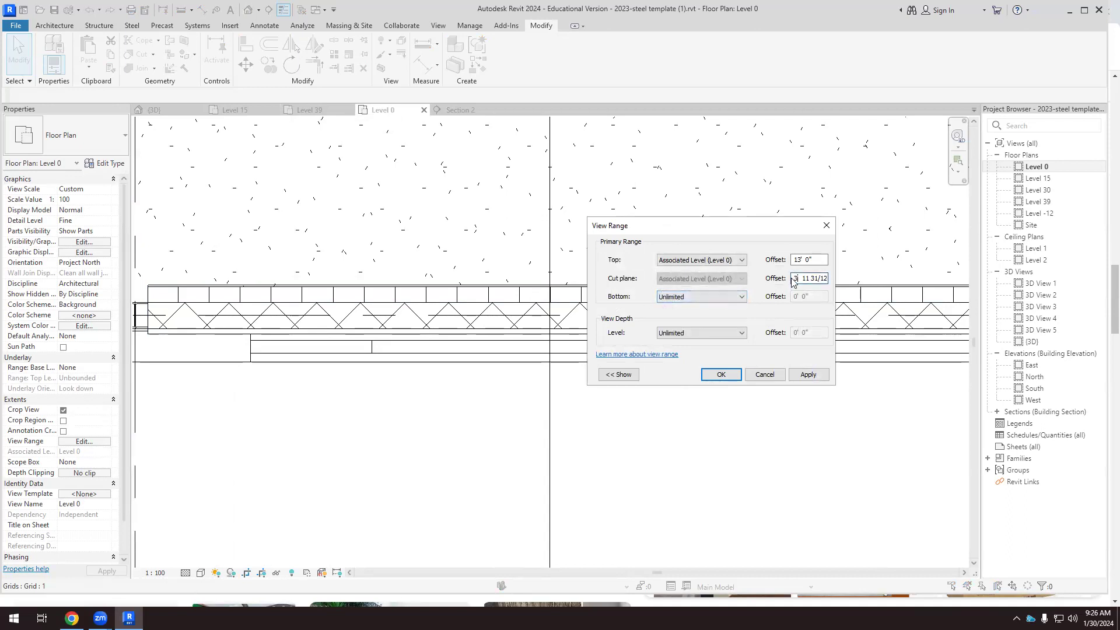
drag(794, 278, 858, 279)
text(10)
key(Return)
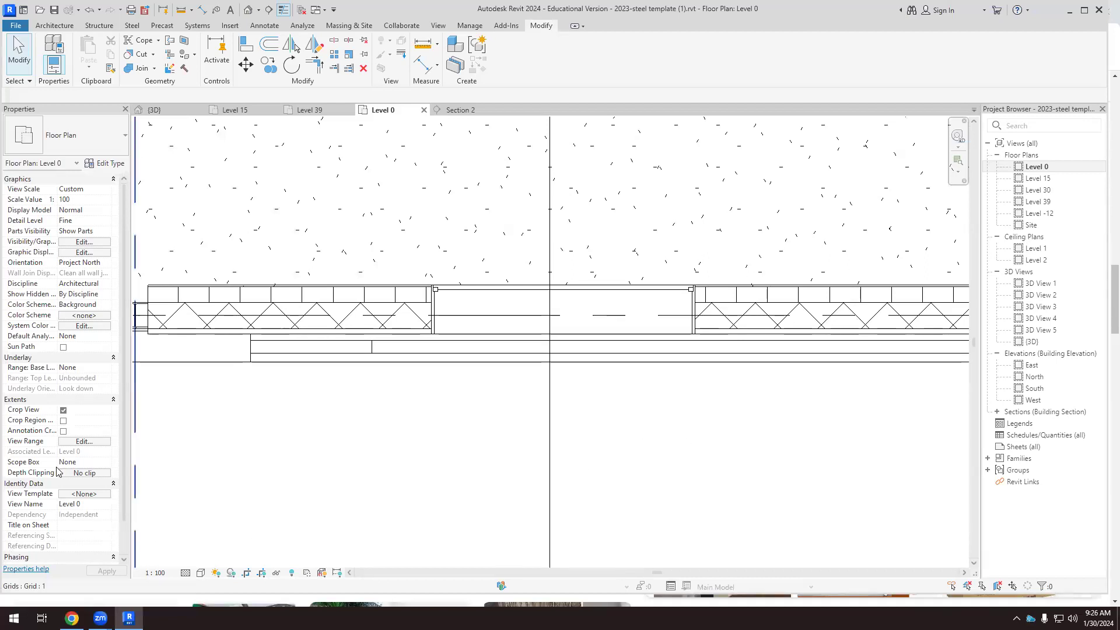
Review the Level 0 view range offsets and compare the window's position in Section 2 and in the floor plan.
click(84, 441)
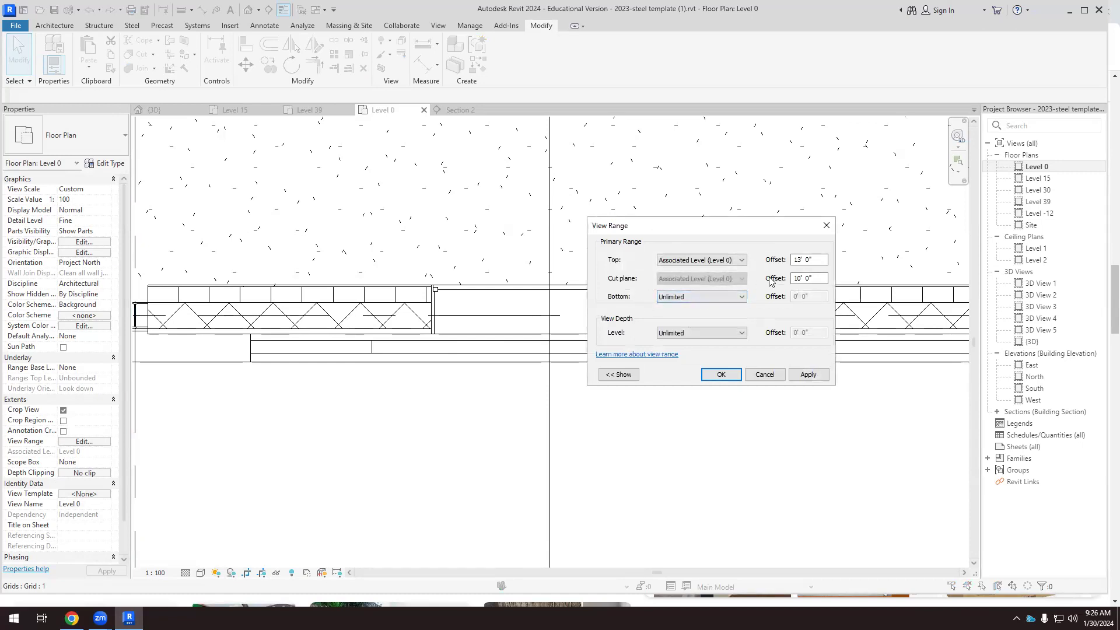
drag(817, 279, 793, 277)
click(721, 374)
click(475, 111)
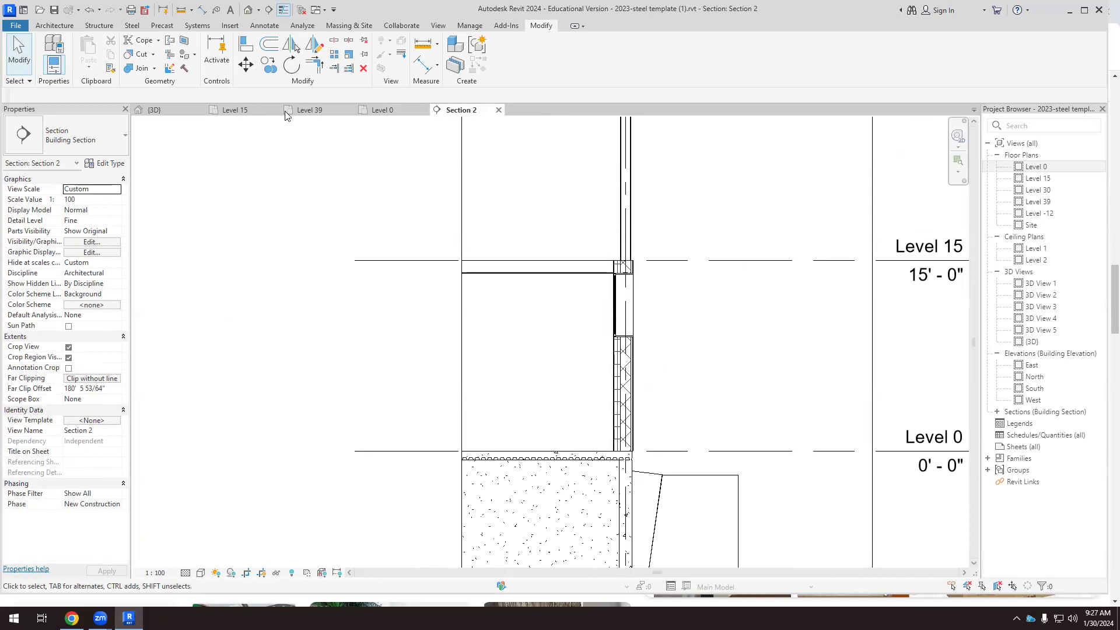
click(385, 110)
scroll(564, 335, down, 2)
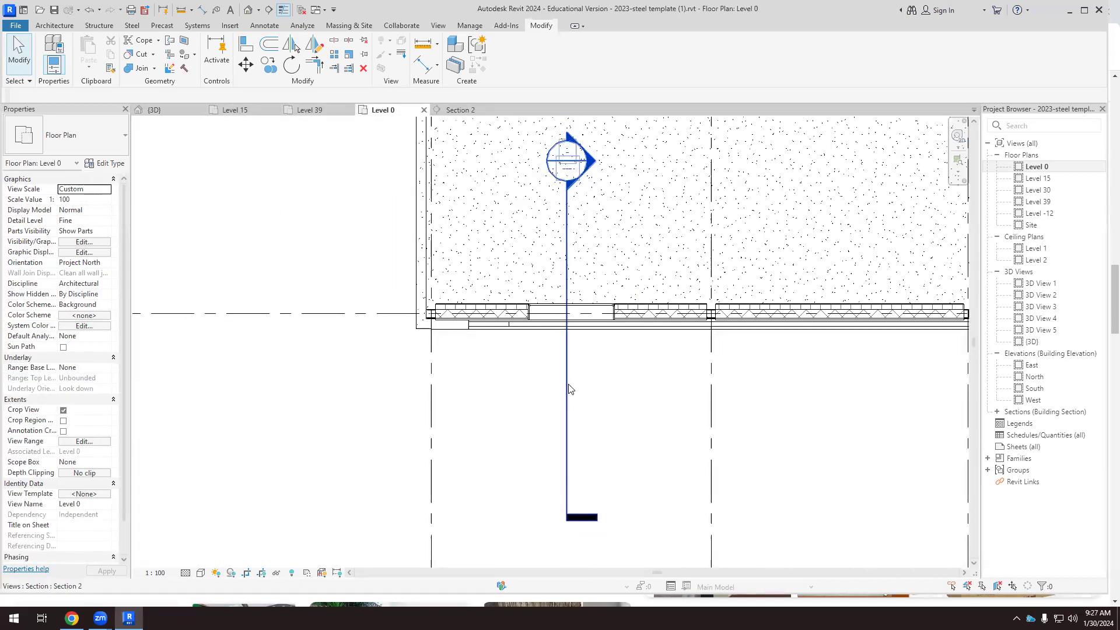
scroll(604, 327, up, 5)
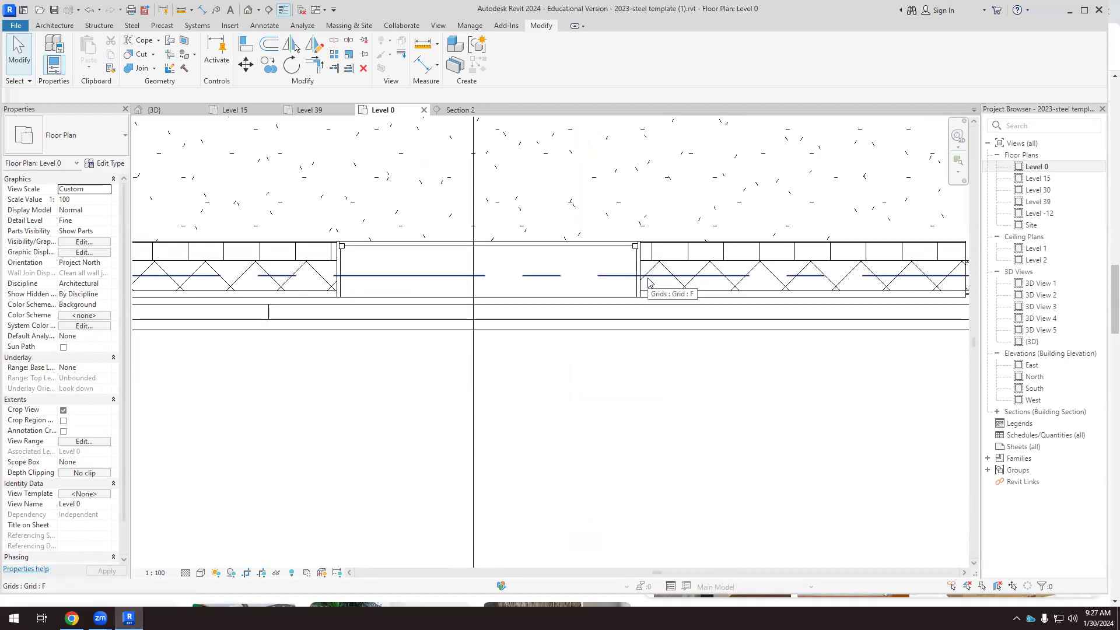
scroll(650, 282, down, 2)
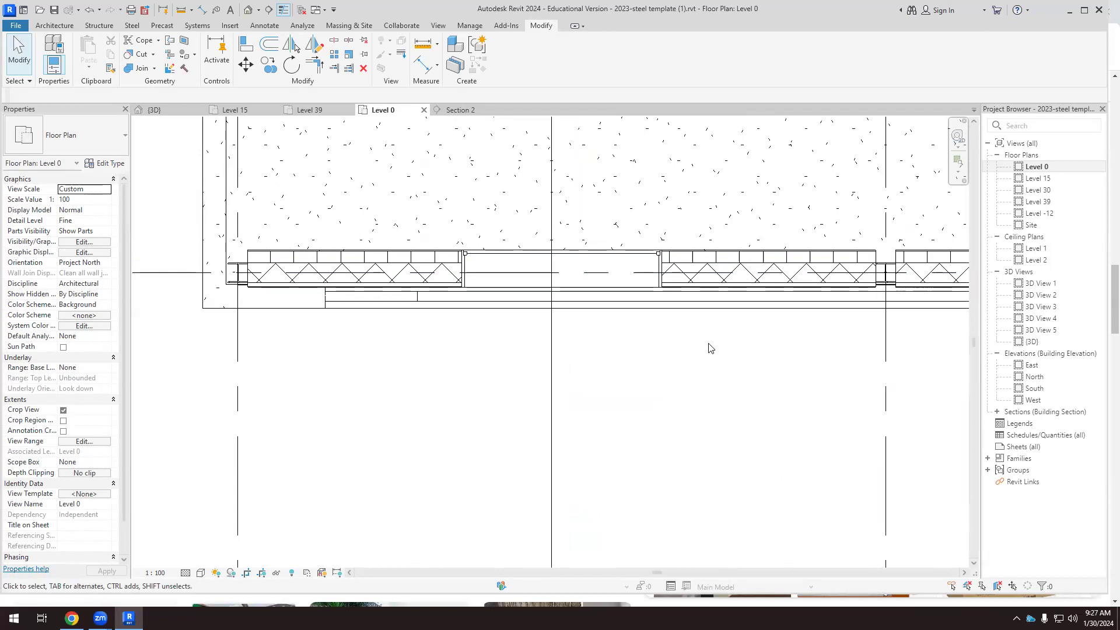
scroll(245, 263, up, 1)
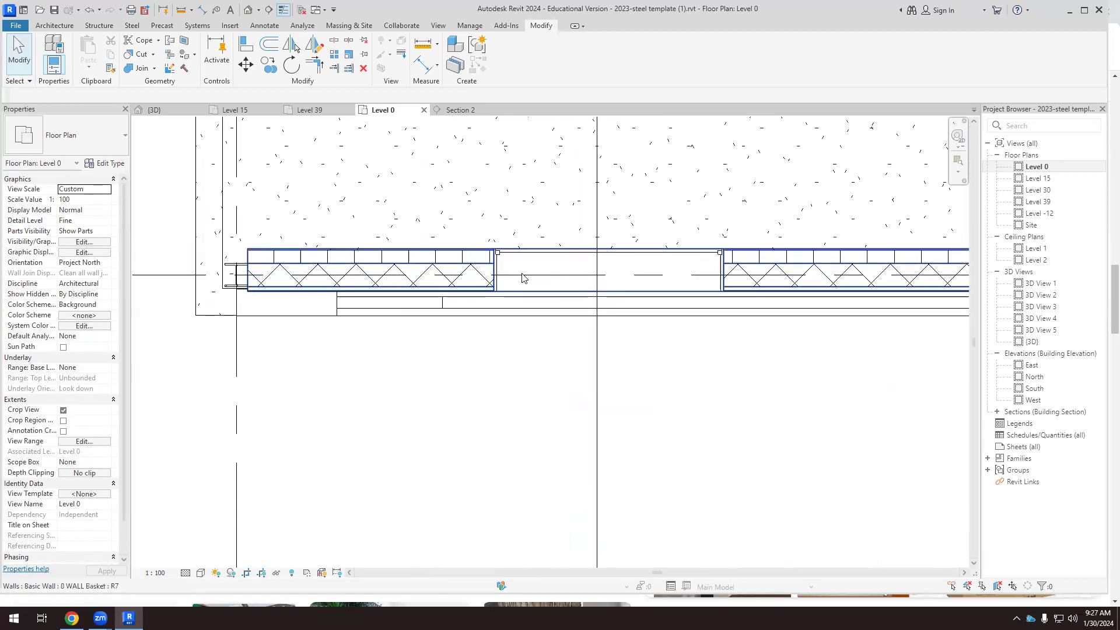
scroll(519, 283, down, 2)
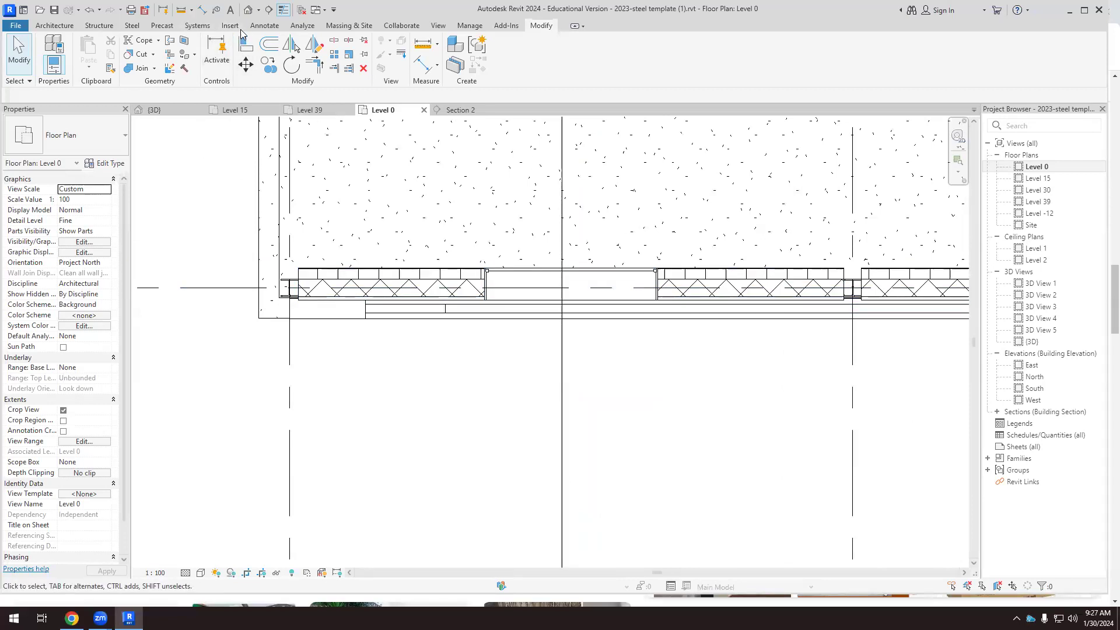
Measure the window wall's length between its end faces at the two steel columns with an aligned dimension.
click(265, 26)
click(50, 51)
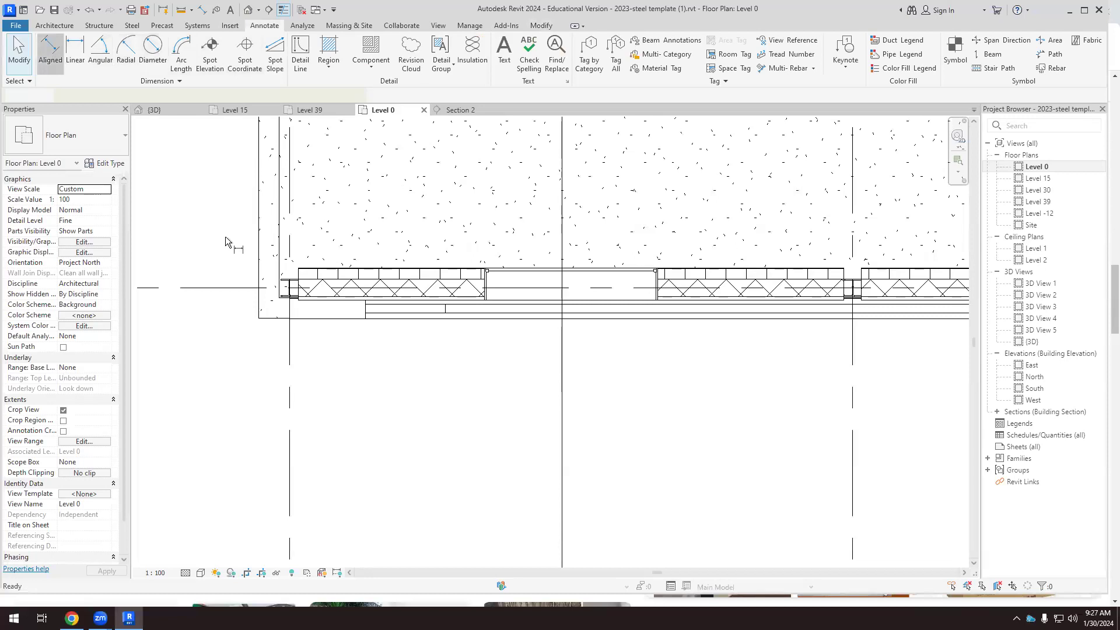
scroll(294, 295, up, 8)
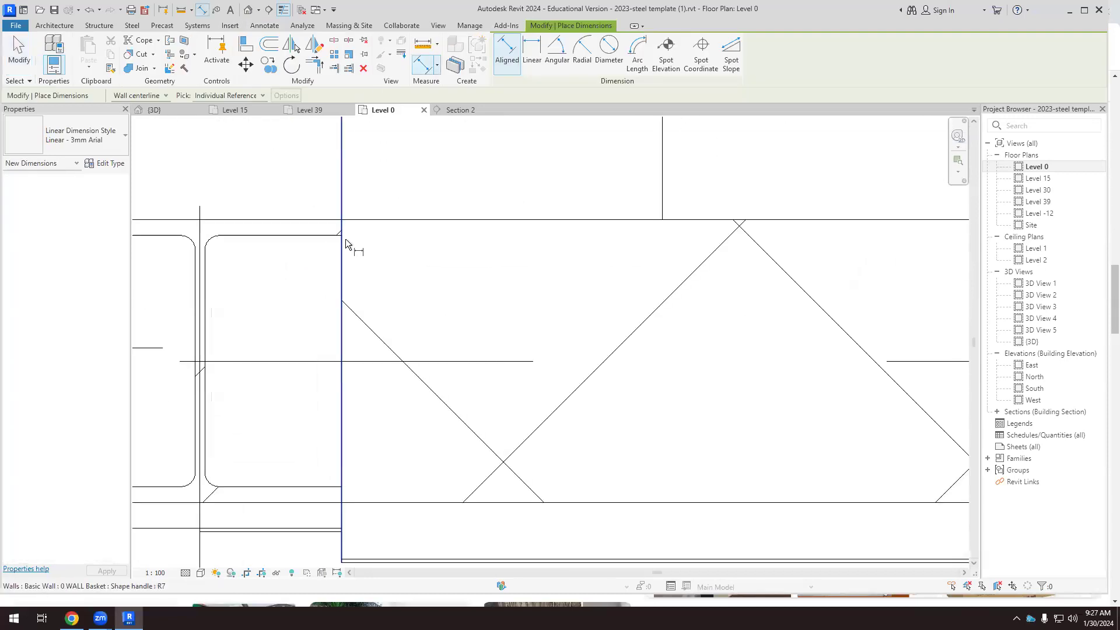
scroll(345, 233, down, 8)
scroll(264, 266, down, 5)
scroll(750, 298, up, 6)
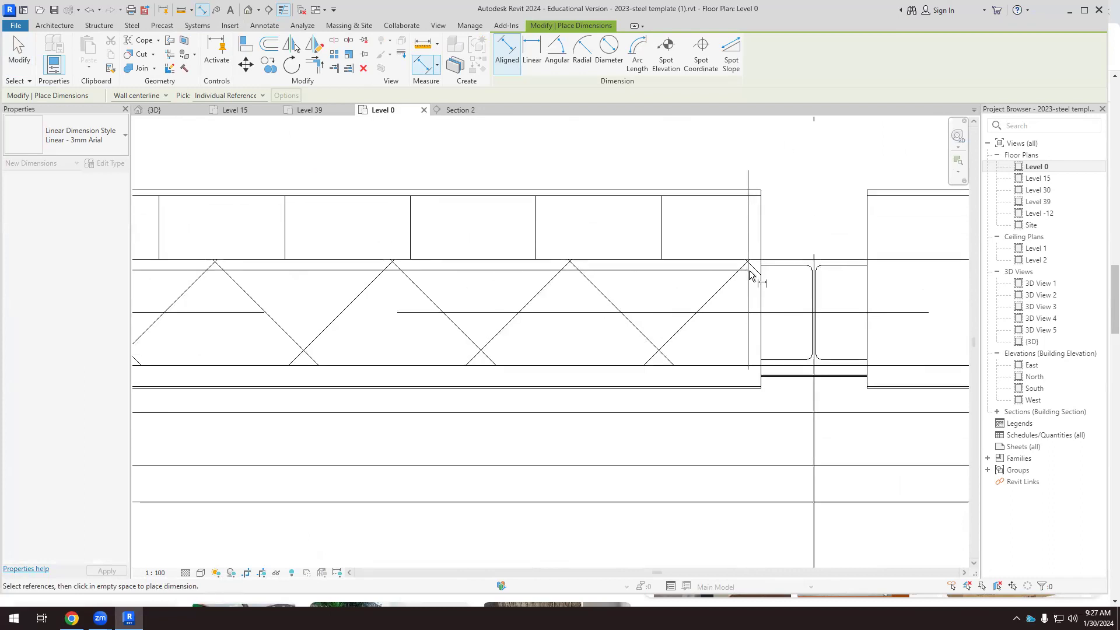
scroll(758, 271, up, 2)
scroll(778, 246, down, 3)
scroll(715, 377, down, 3)
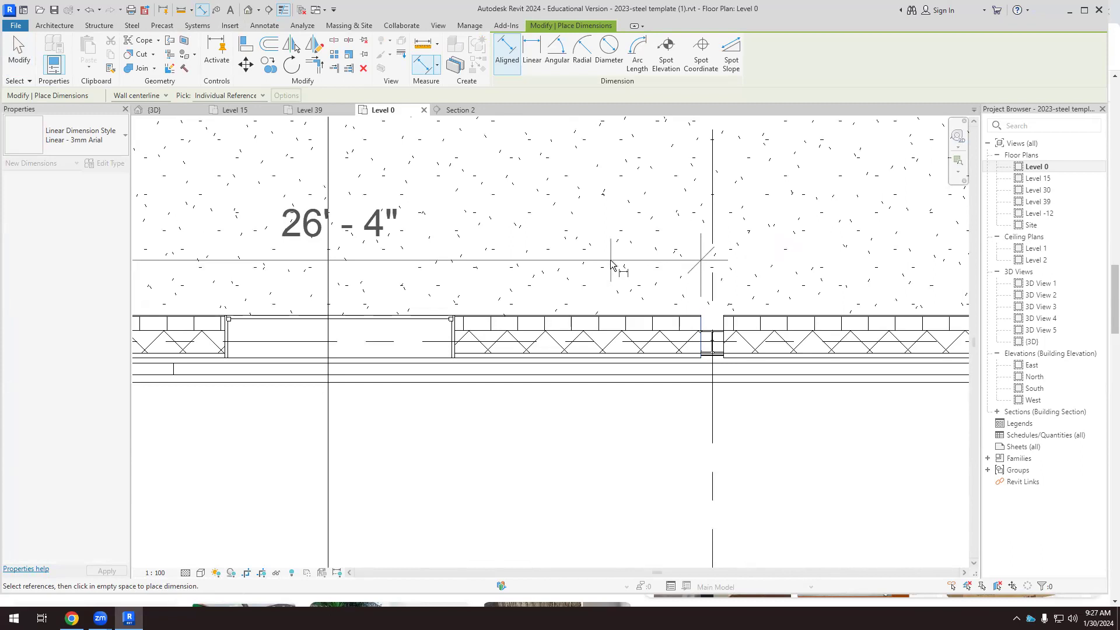
key(Escape)
key(Escape)
Set the fixed window type's width to 26' 4" and delete the instances that cannot be cut from the wall.
scroll(663, 295, up, 3)
scroll(388, 369, down, 6)
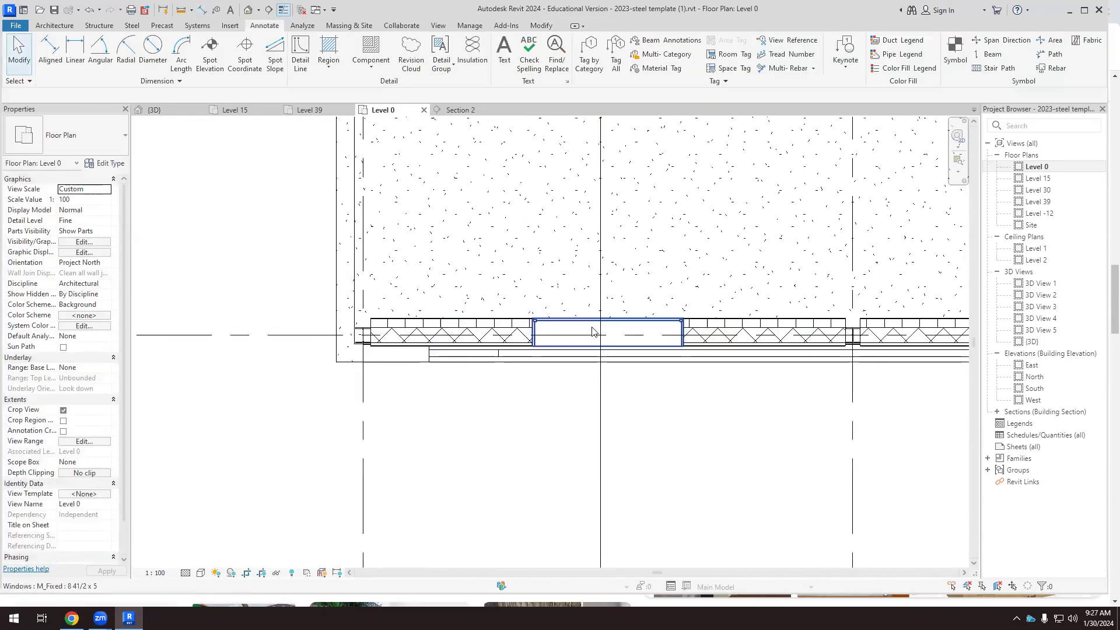
click(612, 328)
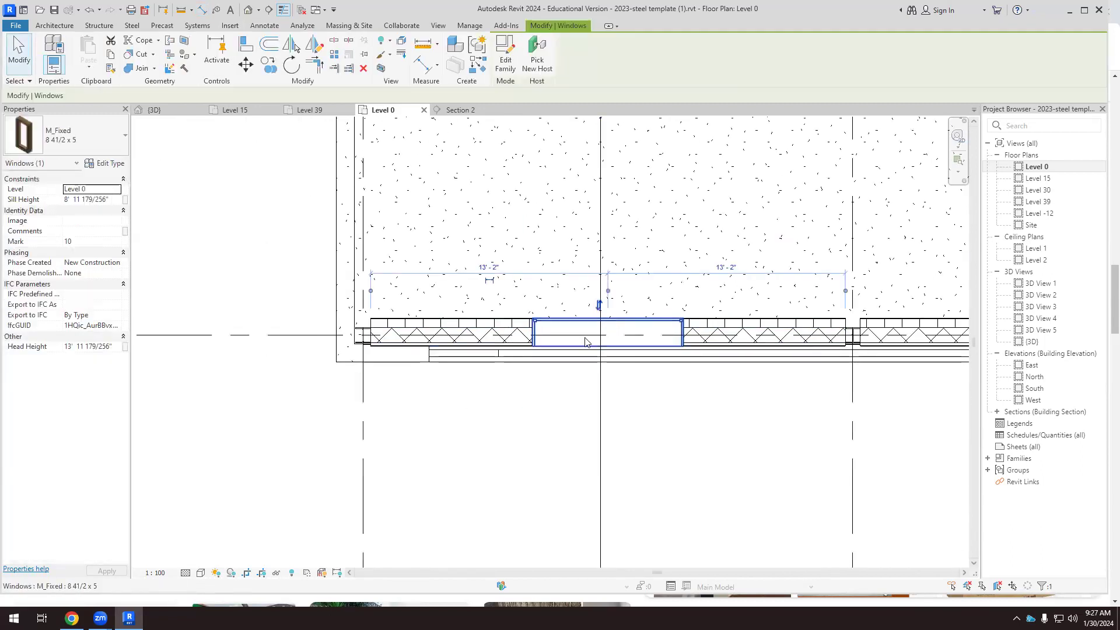
click(102, 166)
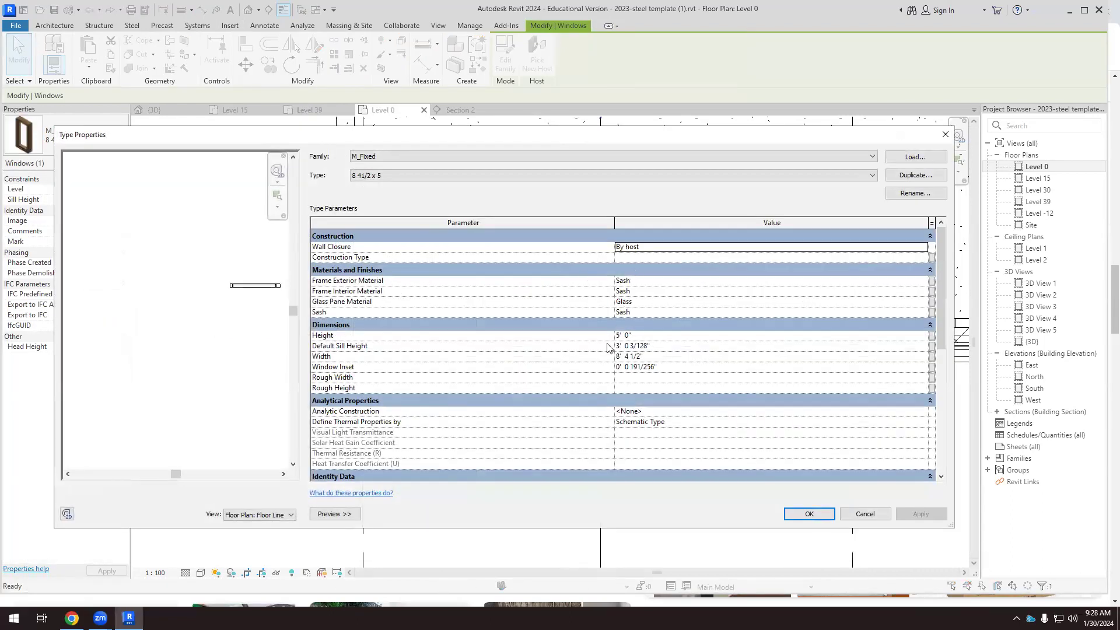
click(618, 356)
text(26' 4)
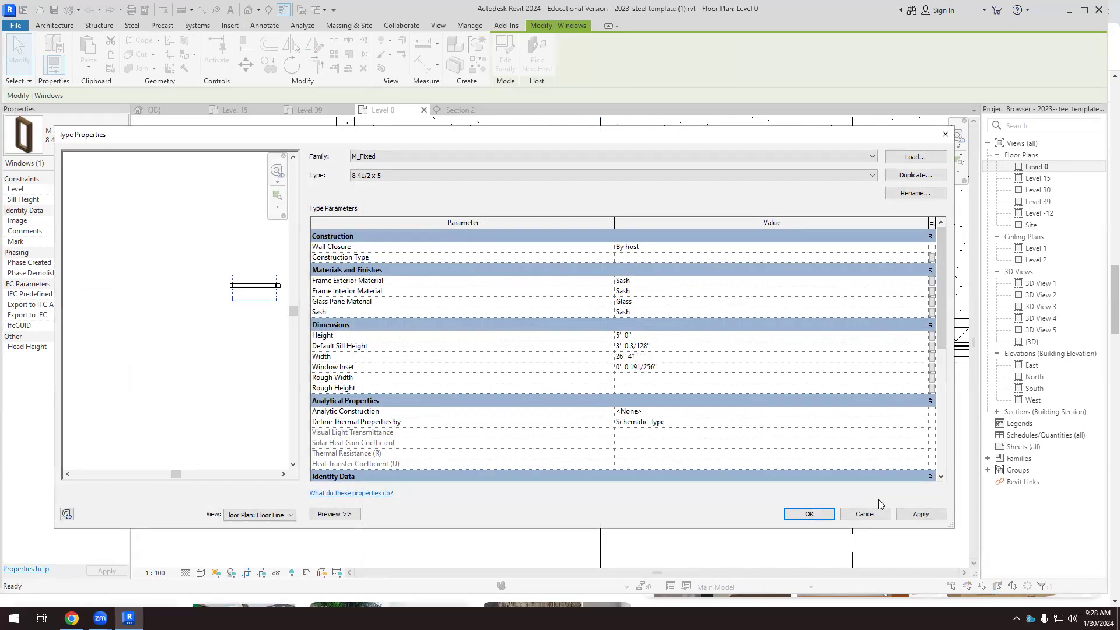
click(922, 516)
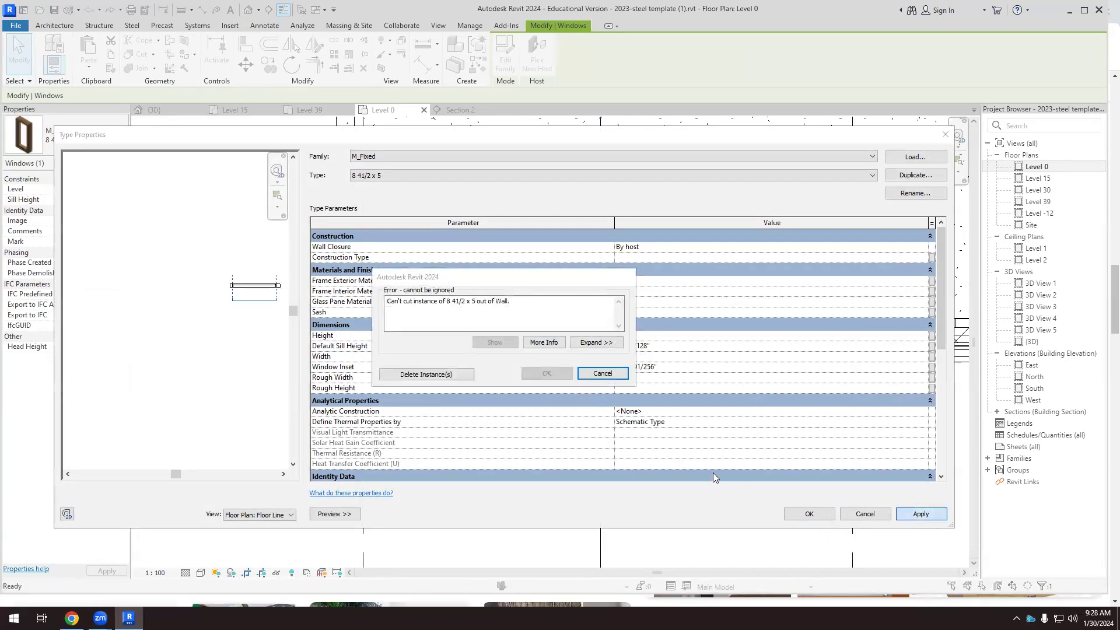
click(426, 374)
click(817, 514)
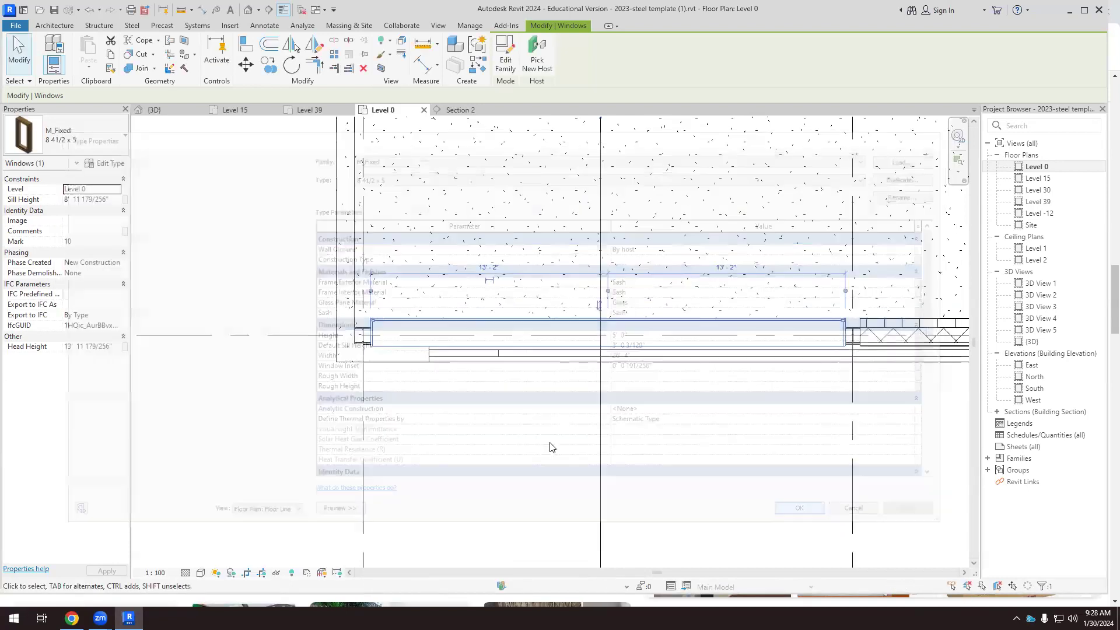
Inspect the widened window's ends against the steel columns in the Level 0 plan and from several angles in 3D.
scroll(864, 342, up, 4)
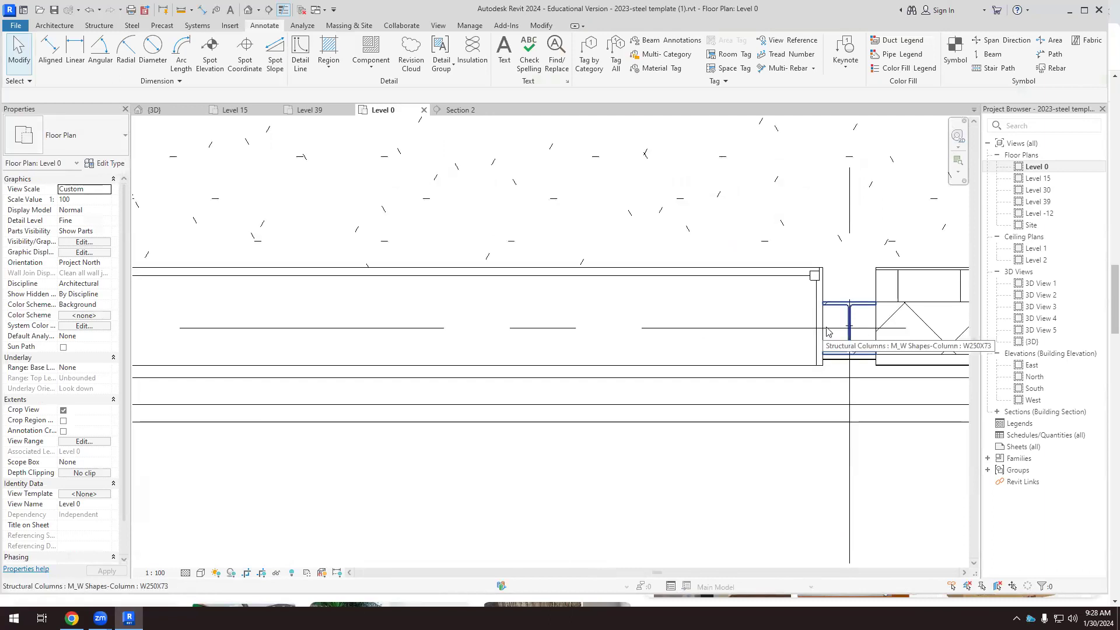
scroll(824, 334, up, 5)
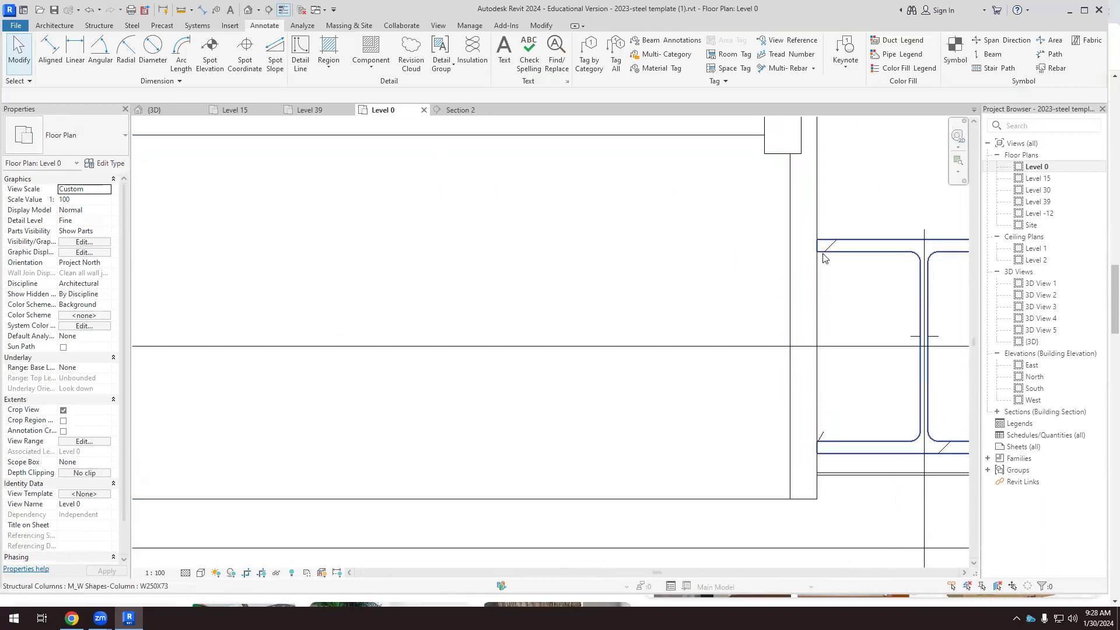
scroll(846, 280, down, 5)
scroll(396, 286, up, 5)
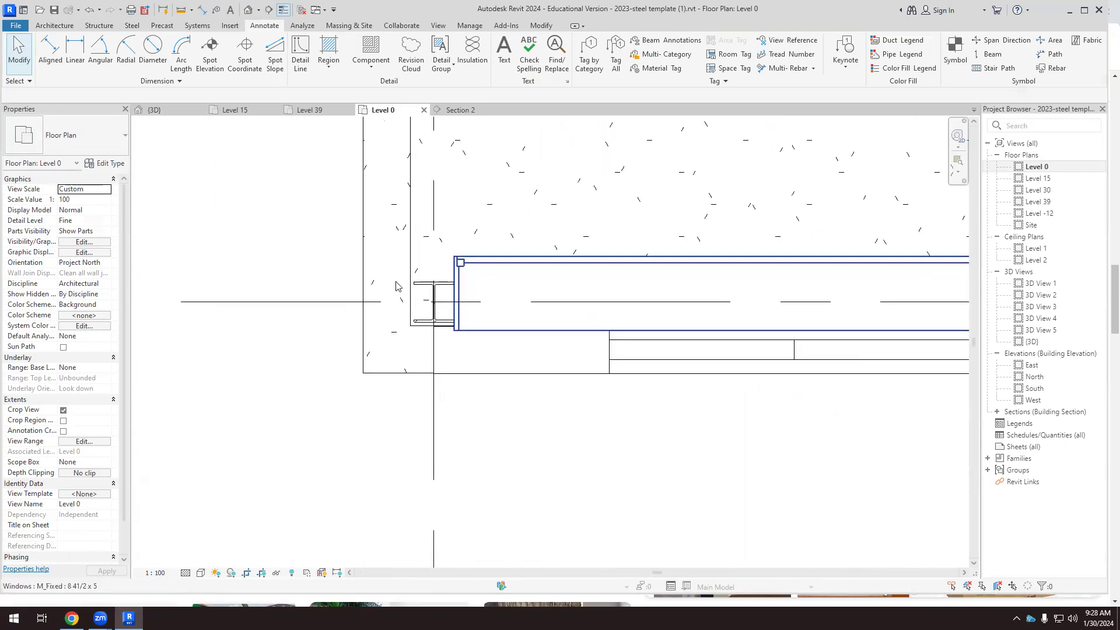
key(3)
key(d)
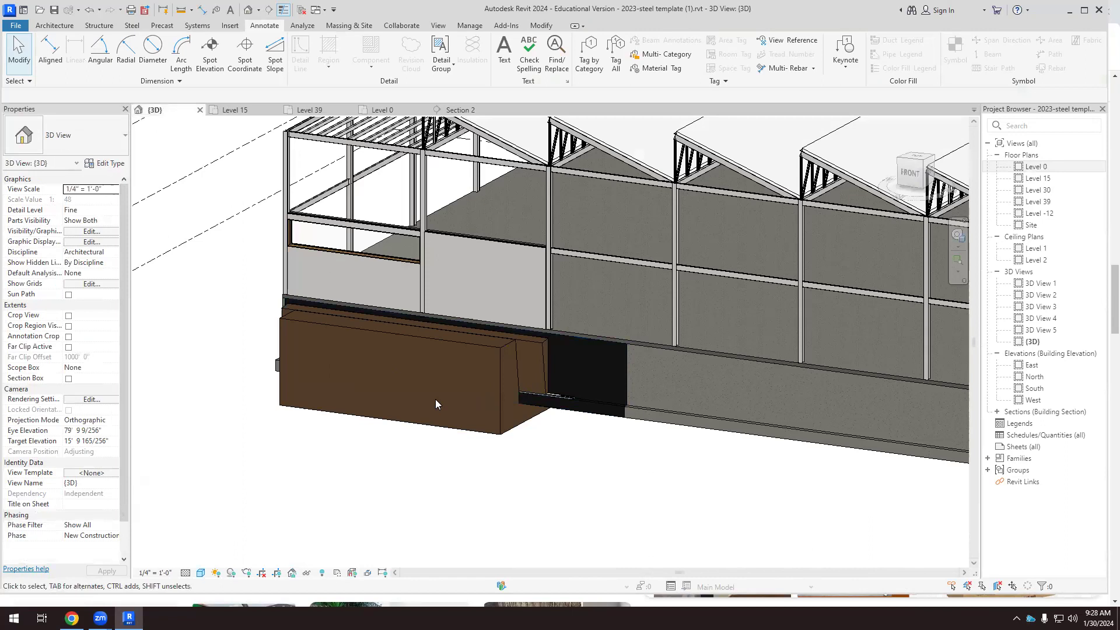
drag(327, 470, 608, 489)
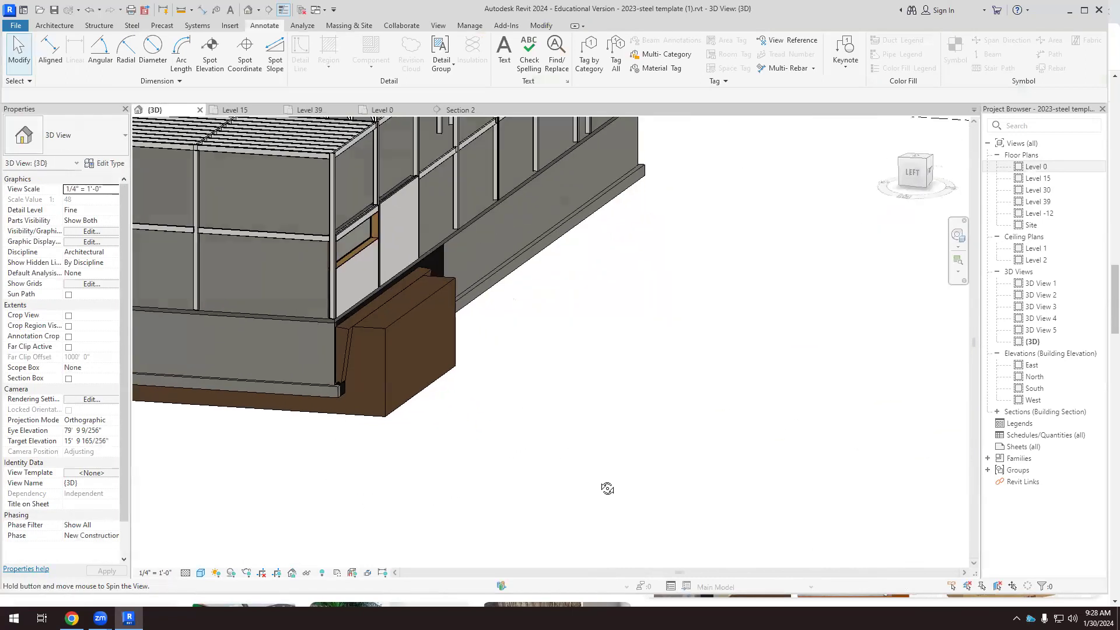
scroll(368, 240, up, 6)
drag(371, 257, 329, 284)
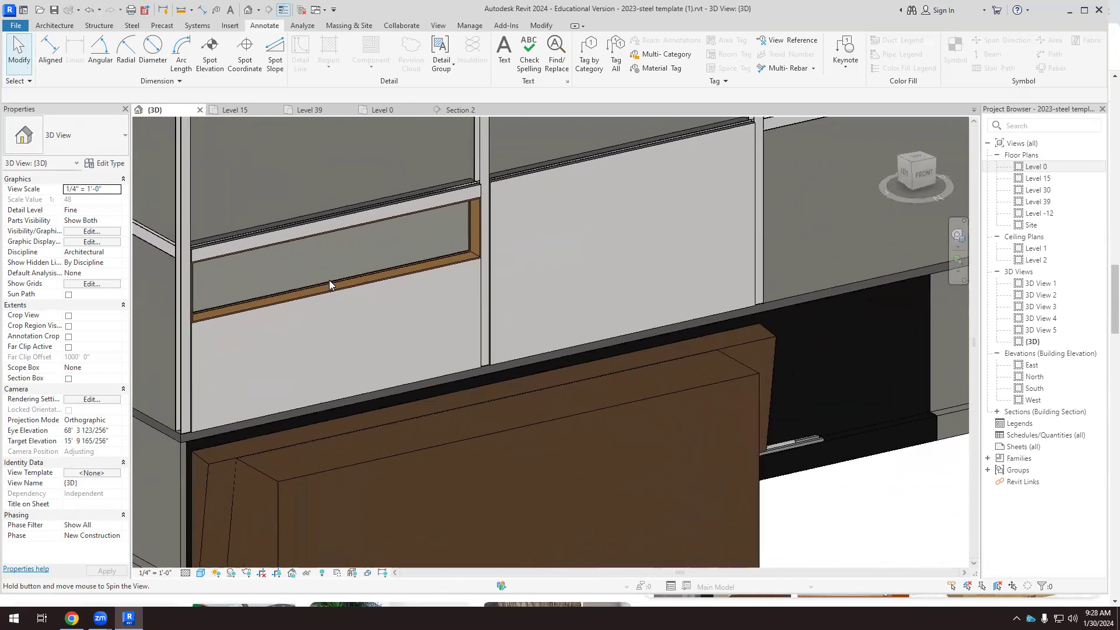
scroll(329, 284, down, 5)
mouse_move(450, 286)
mouse_down()
mouse_move(519, 321)
mouse_move(474, 245)
mouse_move(455, 285)
mouse_up()
scroll(475, 246, up, 3)
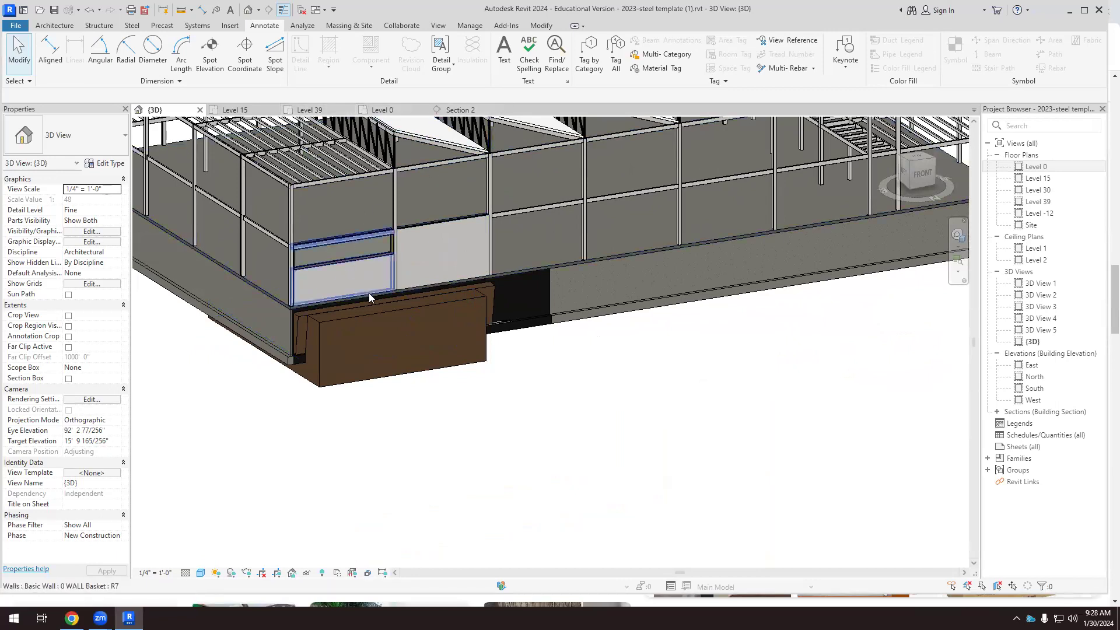
scroll(407, 325, down, 2)
Return to the Level 0 plan and set its view range cut plane offset to 5'.
key(ctrl+Tab)
scroll(515, 338, down, 4)
scroll(639, 273, up, 5)
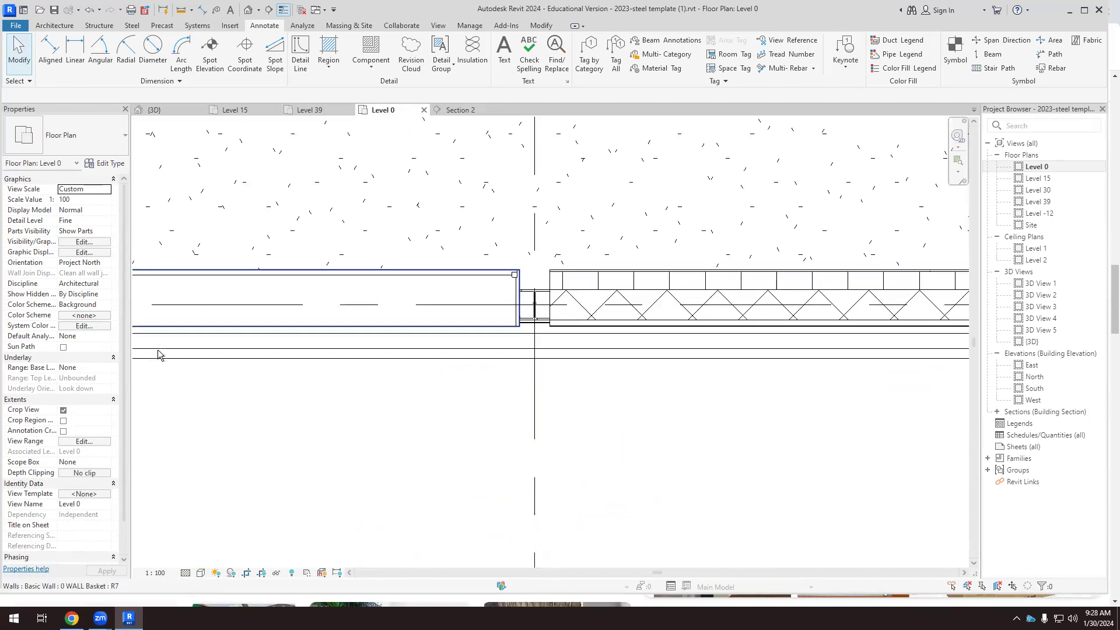
click(84, 441)
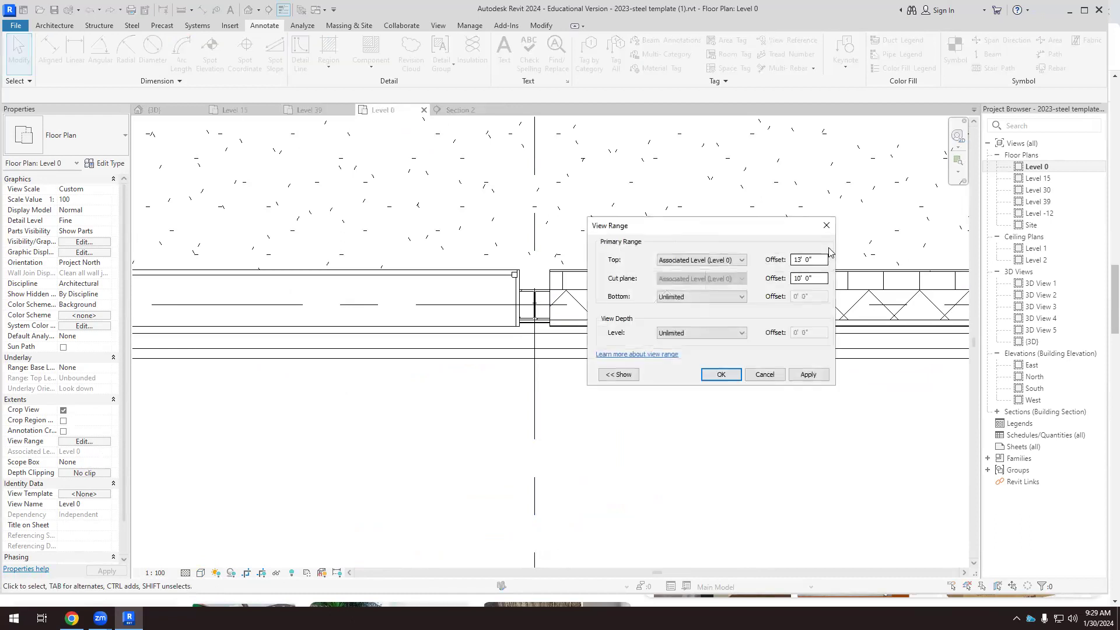
drag(819, 279, 787, 281)
text(5)
click(808, 374)
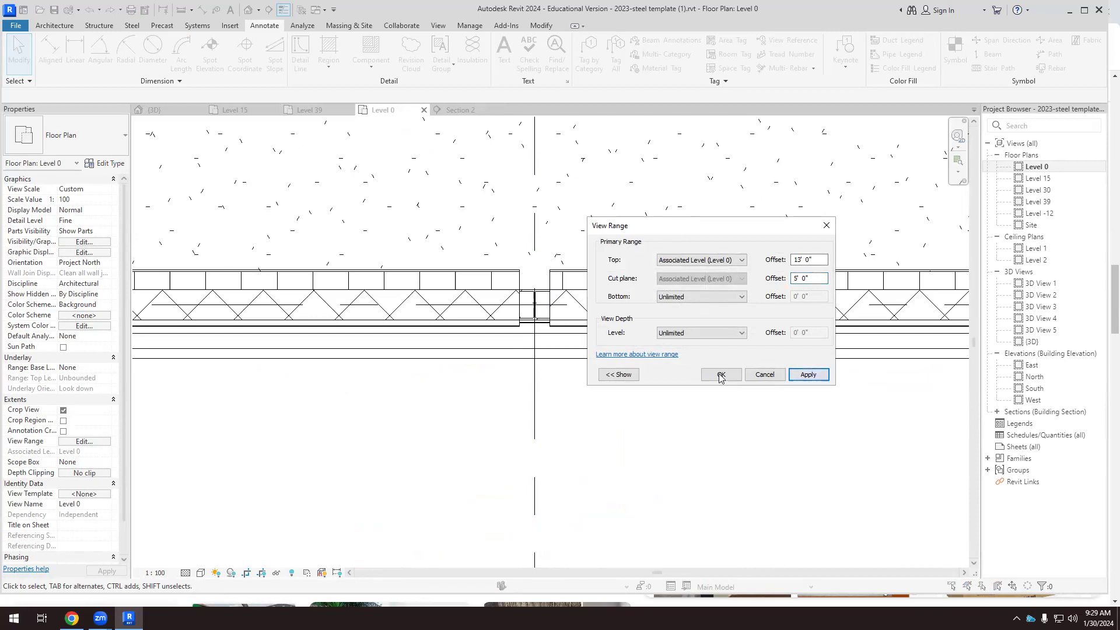
click(719, 375)
Examine how the wall layers meet the steel column between the two wall segments in the Level 0 plan.
scroll(483, 309, up, 1)
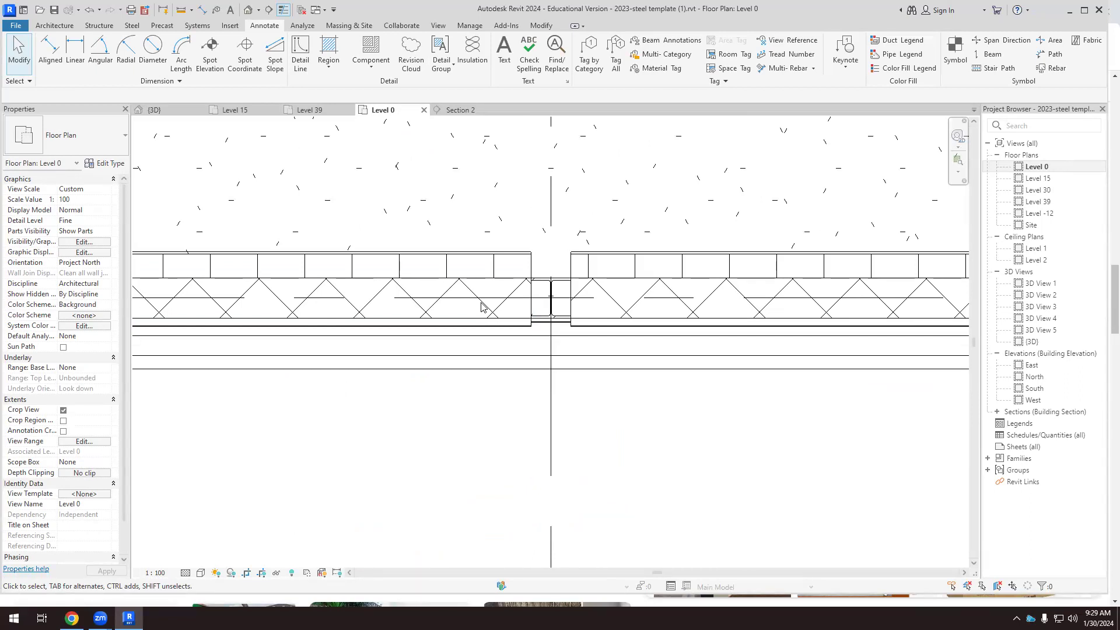
scroll(525, 296, up, 2)
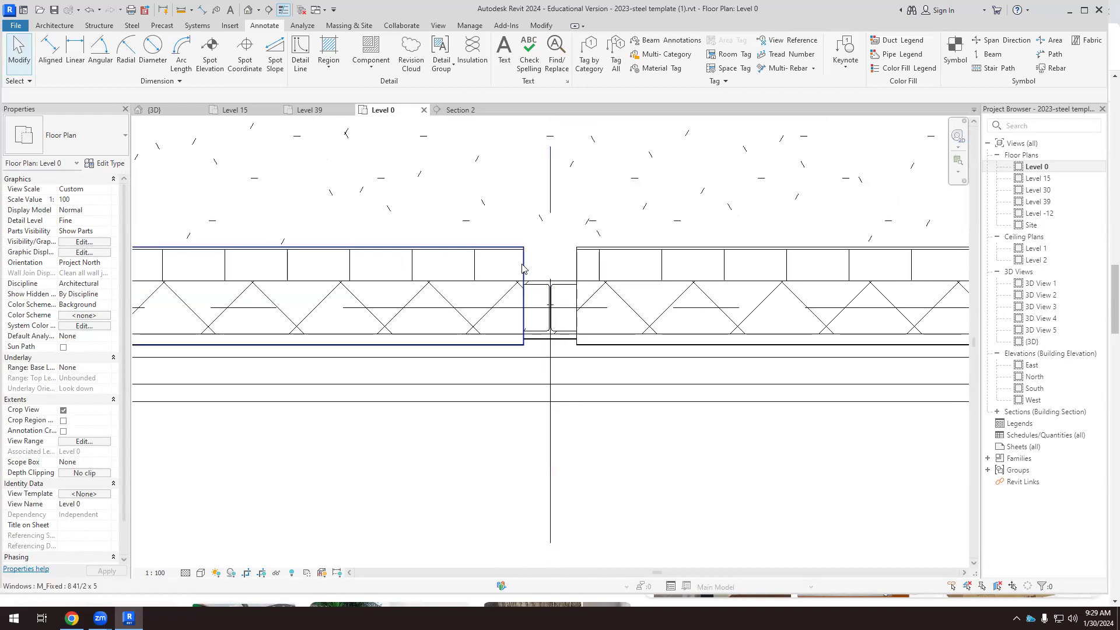
scroll(545, 294, up, 2)
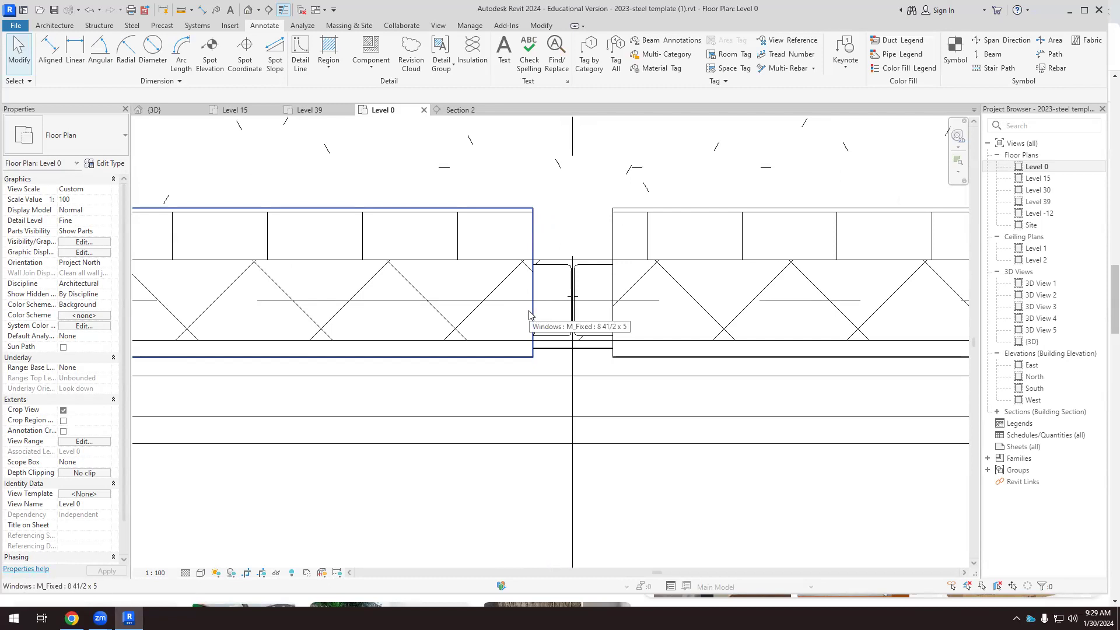
scroll(560, 405, up, 3)
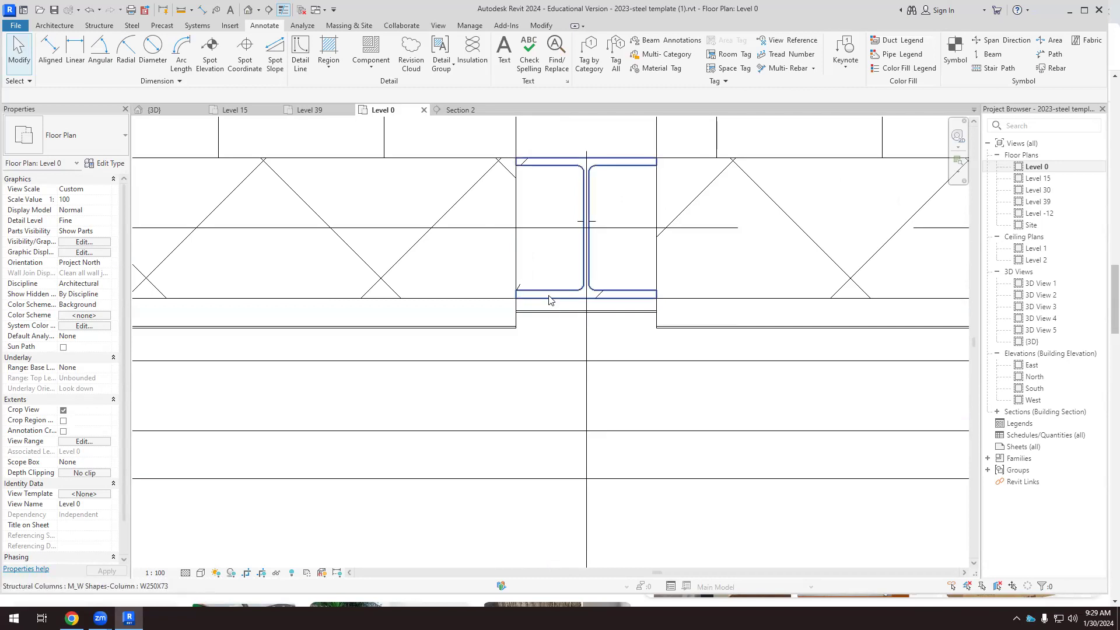
scroll(518, 412, down, 2)
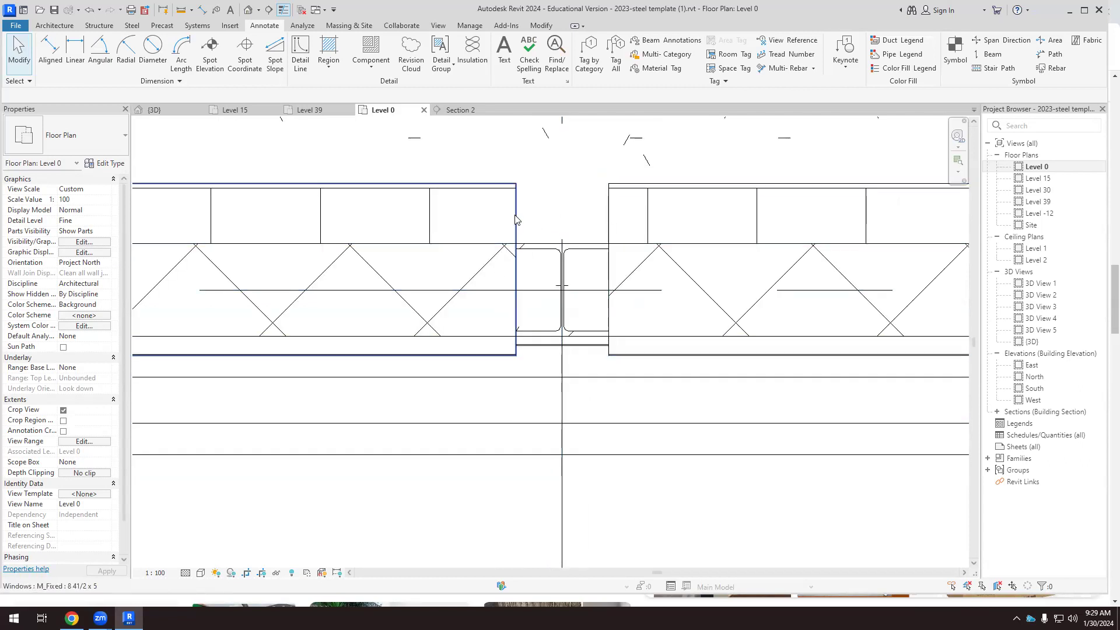
scroll(559, 192, up, 1)
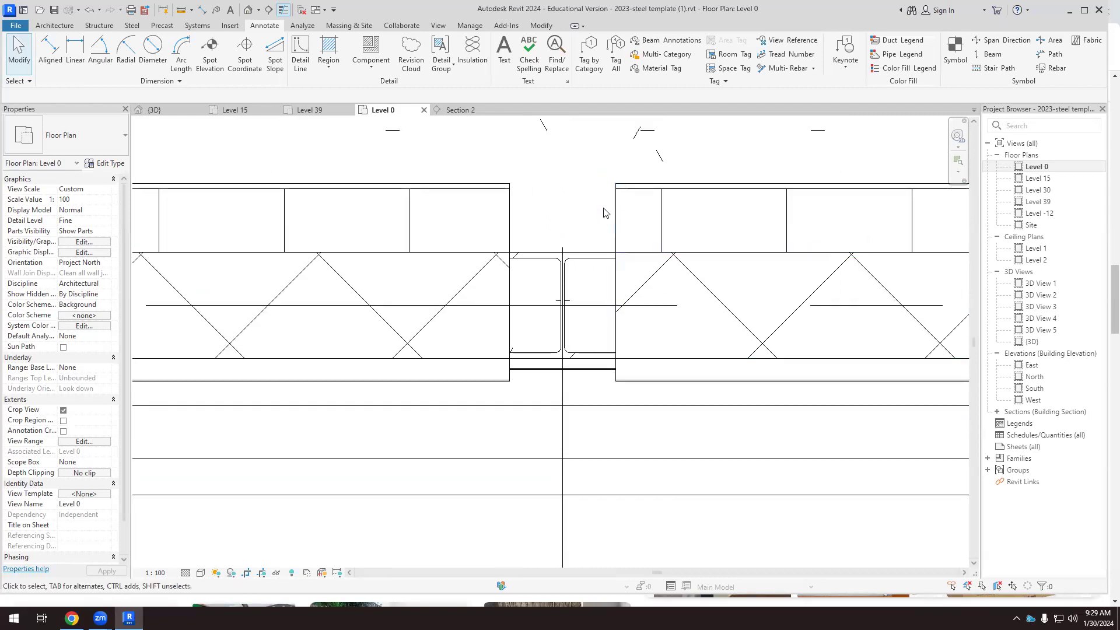
scroll(570, 225, down, 2)
scroll(525, 295, down, 1)
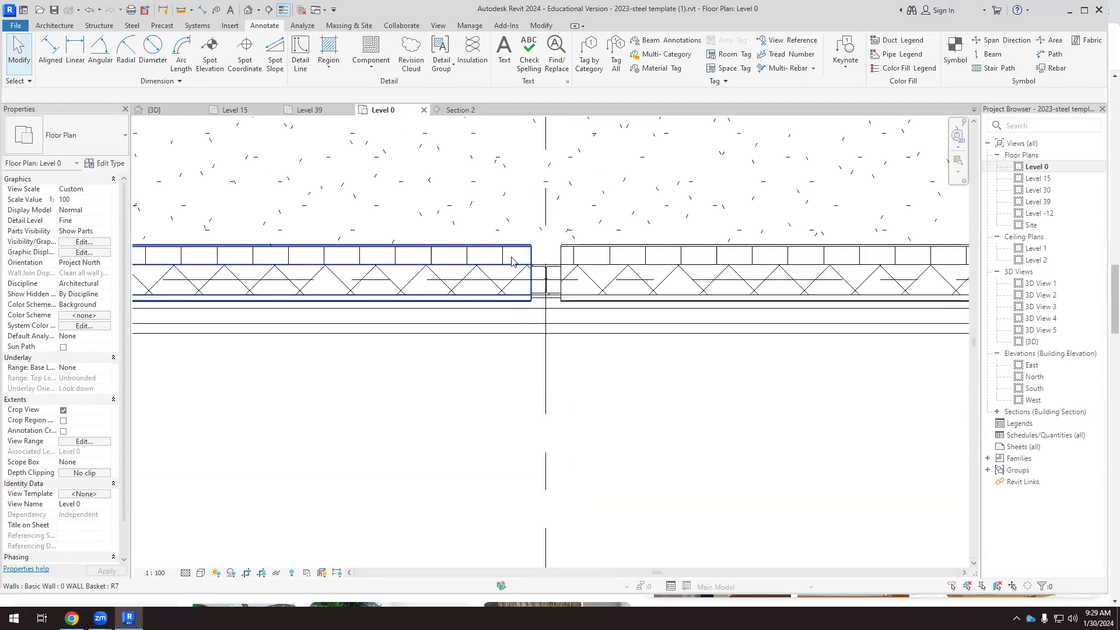
Create parts from the 0 WALL Basket wall that hosts the fixed window.
click(513, 255)
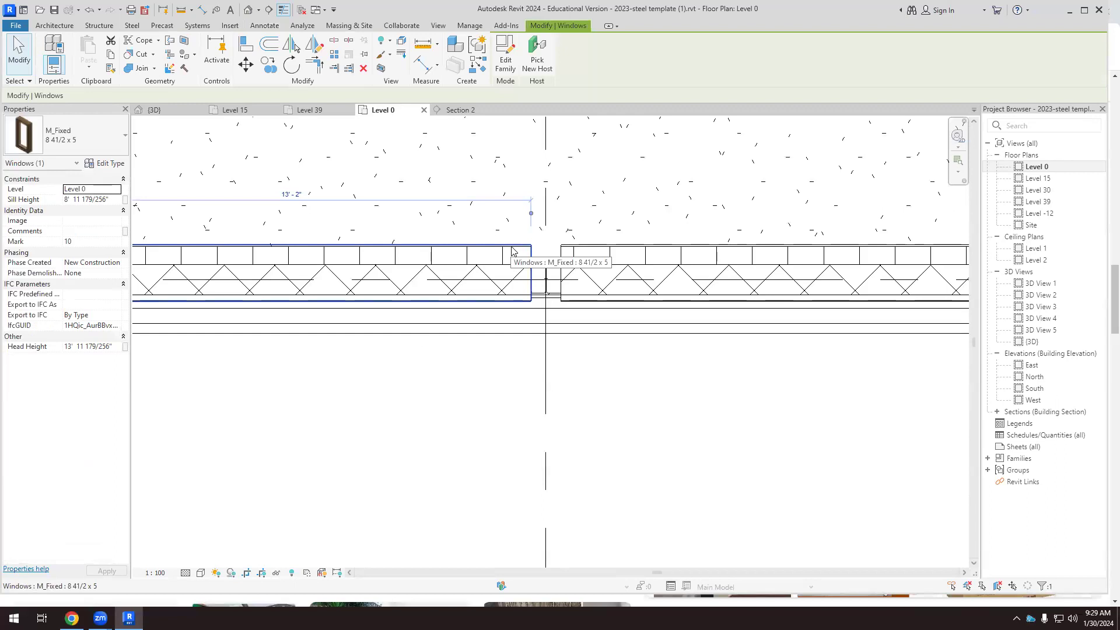
click(518, 370)
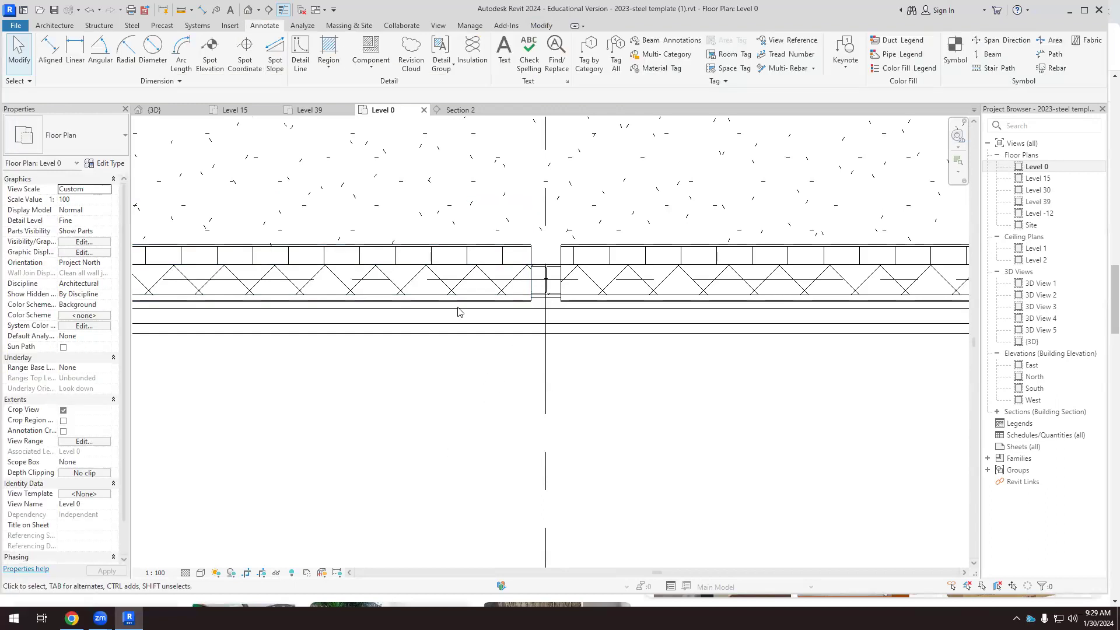
click(454, 277)
scroll(400, 368, down, 1)
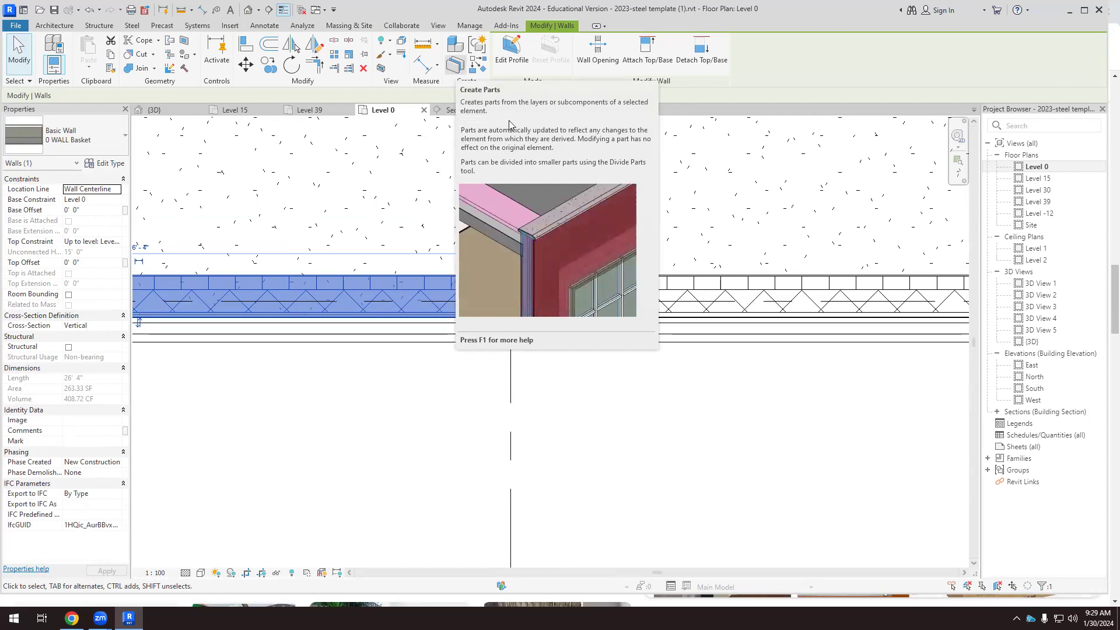
click(455, 61)
click(430, 365)
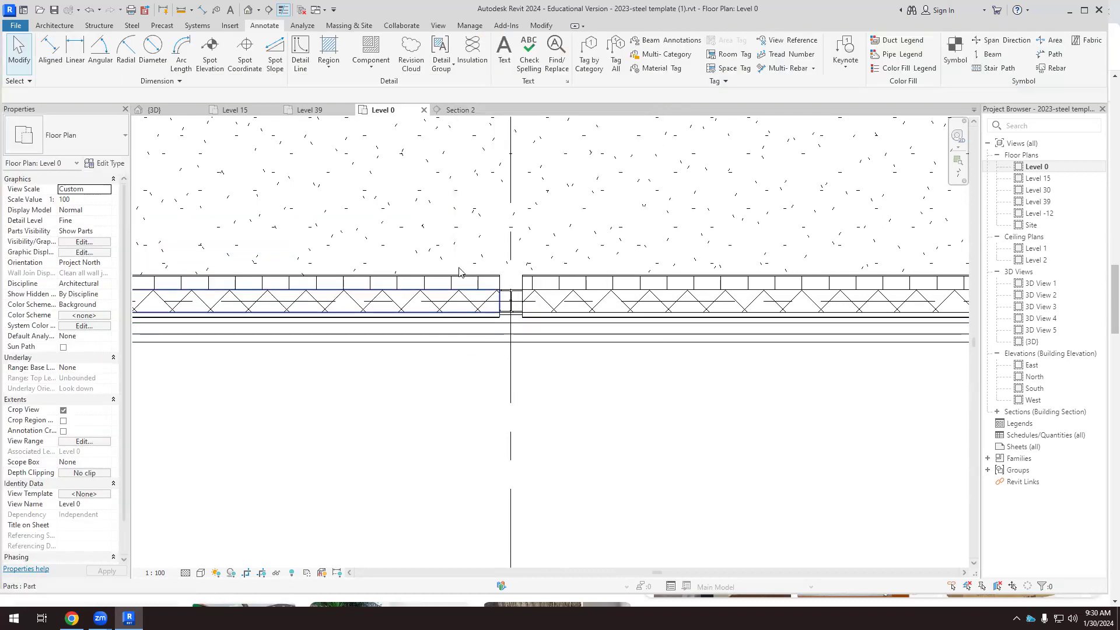
Examine the individual layer parts of the window wall beside the steel column, checking each one's material and thickness.
scroll(476, 298, up, 5)
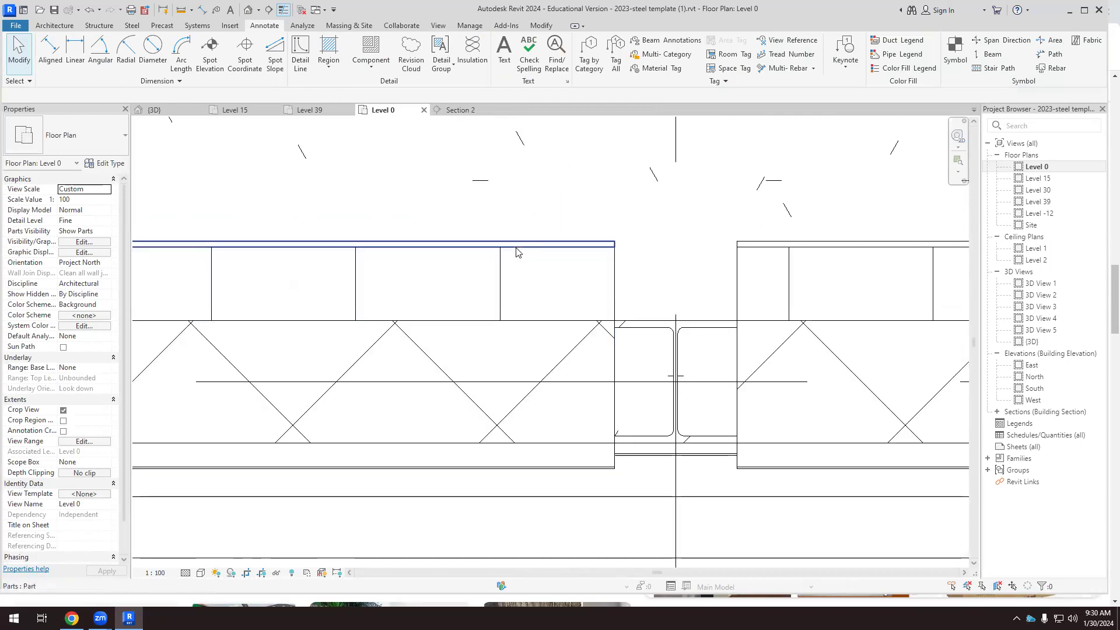
click(505, 271)
click(503, 273)
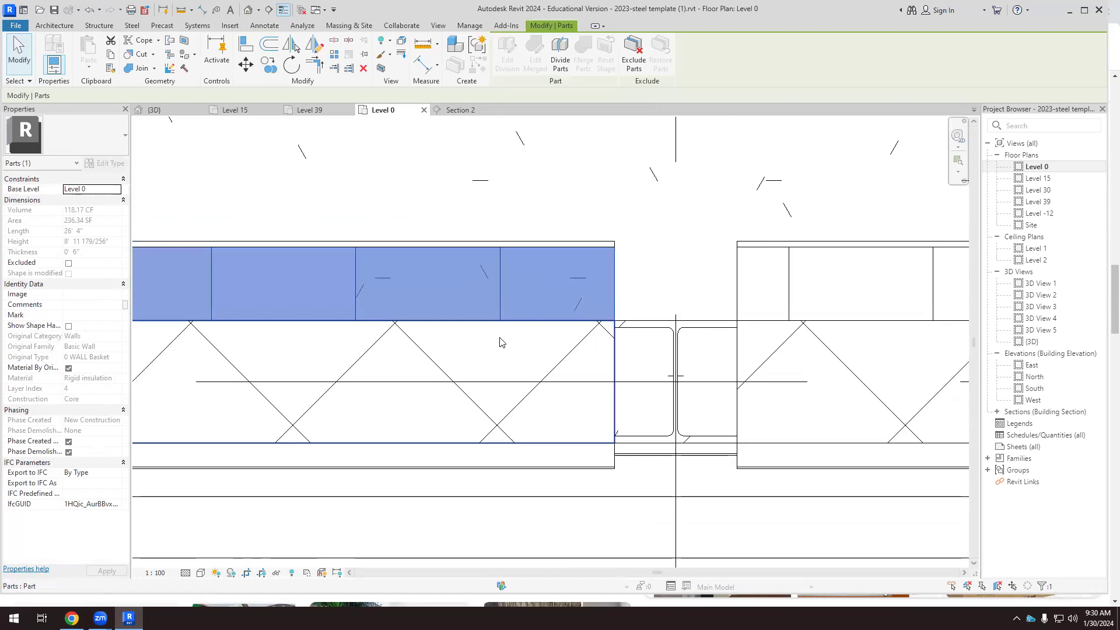
click(438, 370)
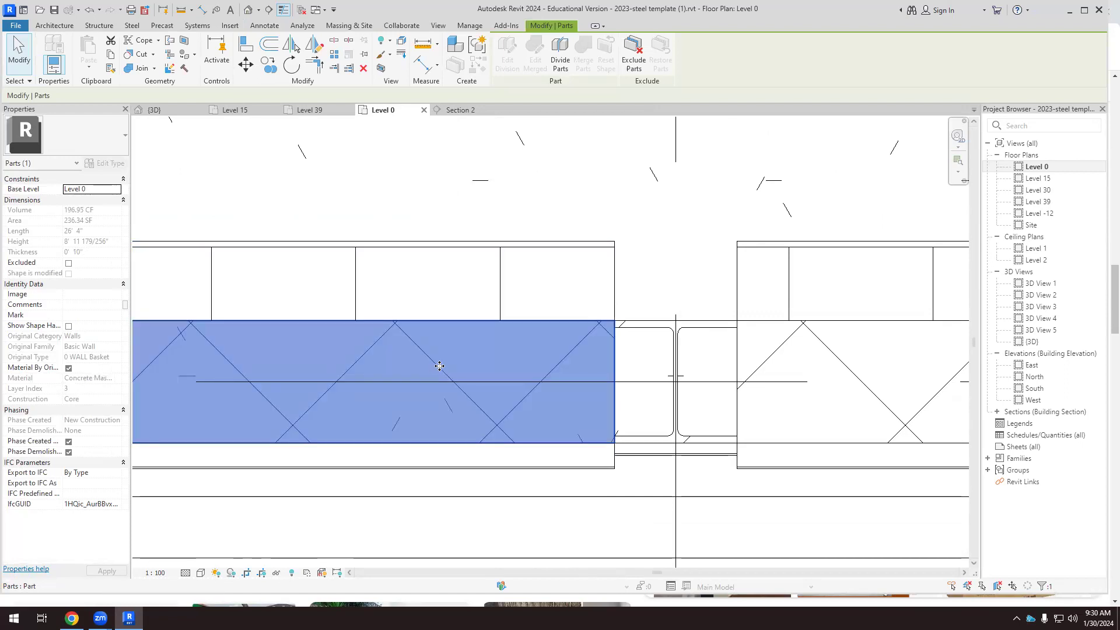
click(501, 297)
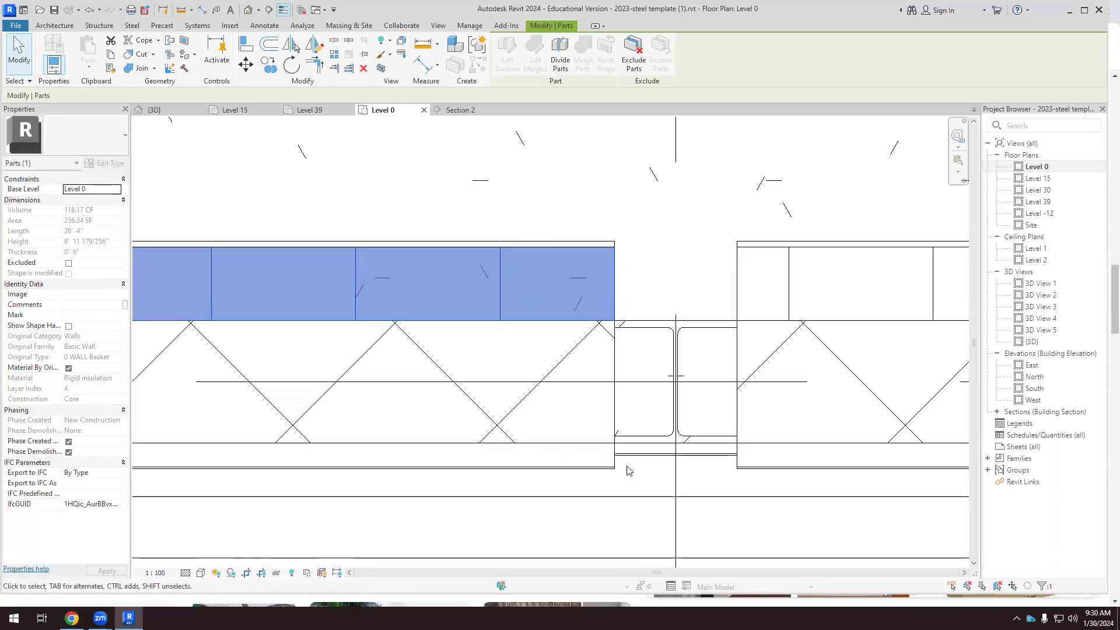
click(569, 468)
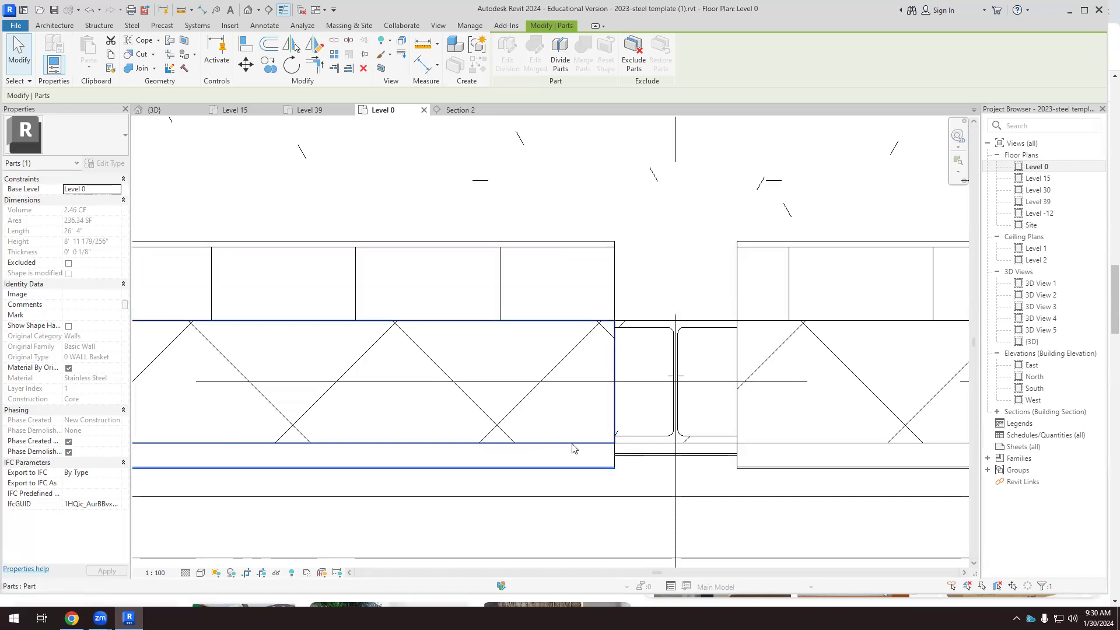
click(572, 451)
click(566, 460)
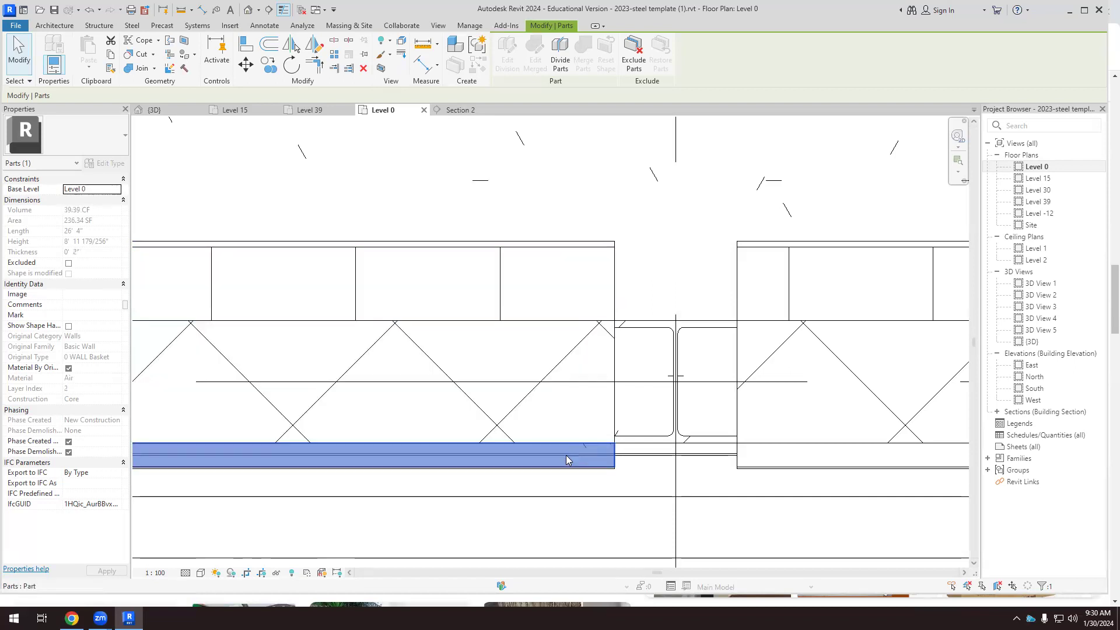
click(535, 477)
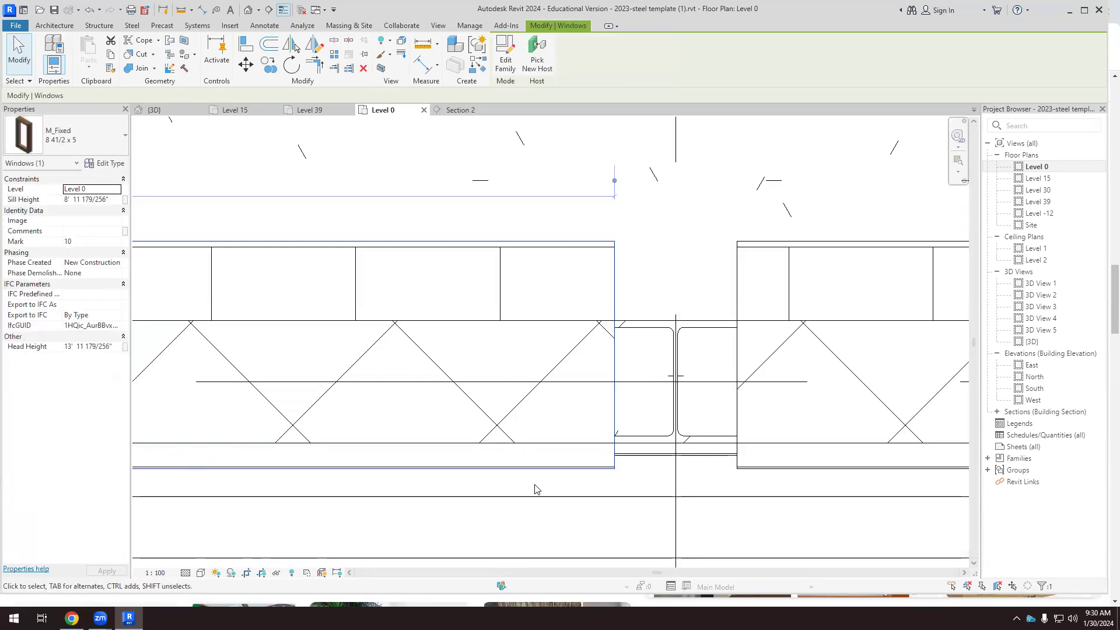
click(624, 294)
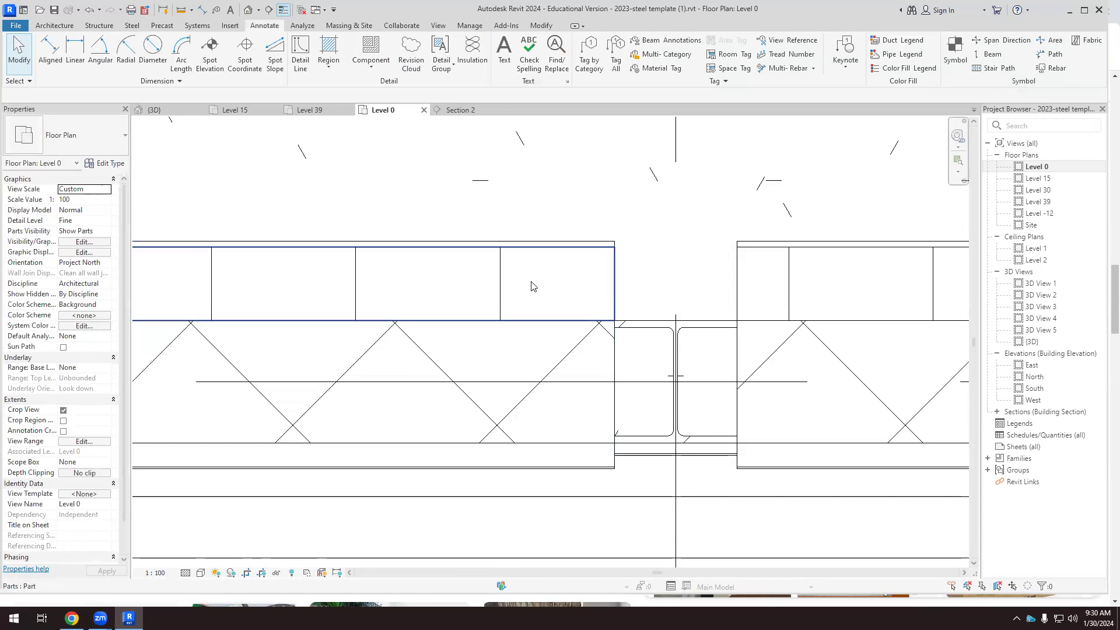
Enable shape handles on the window wall's rigid insulation part and extend its end to grid line 2 at the column centre.
click(507, 289)
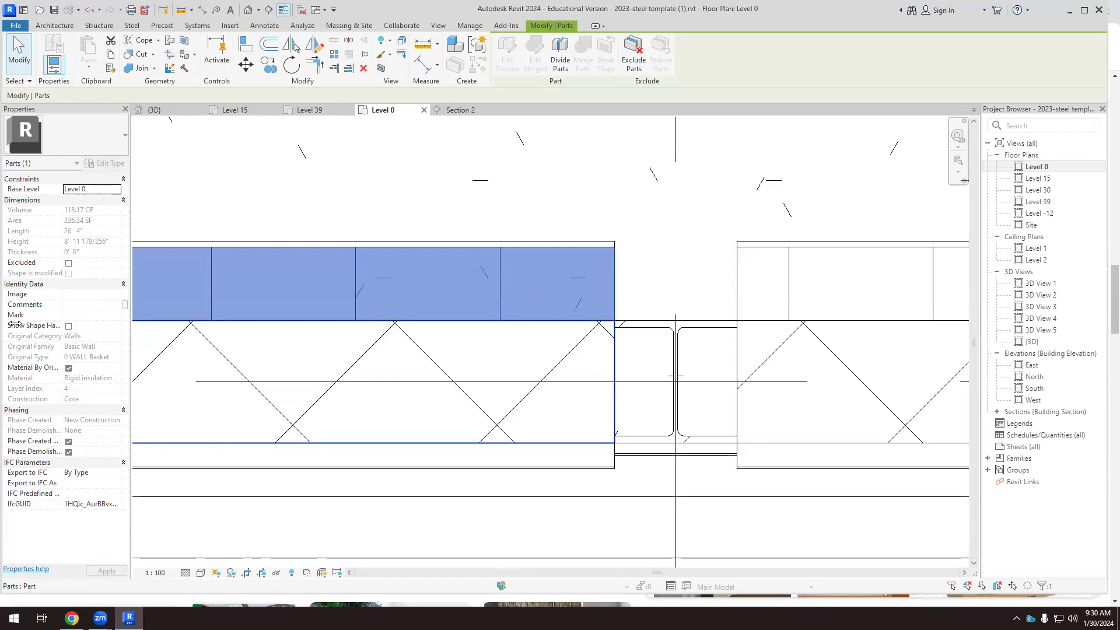
click(68, 326)
drag(620, 285, 676, 290)
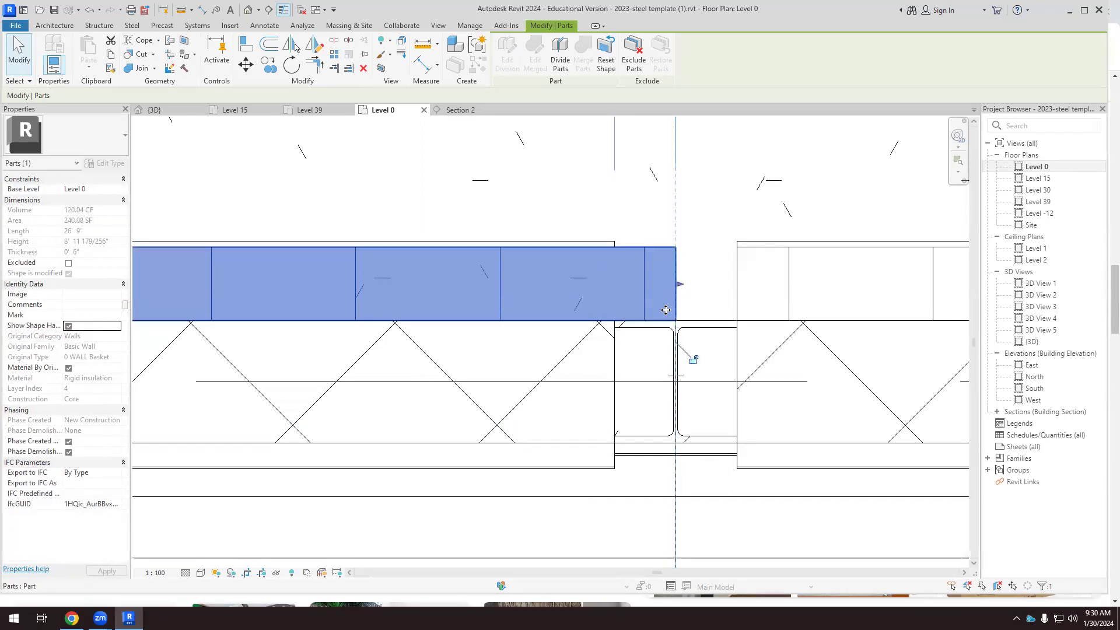
click(703, 289)
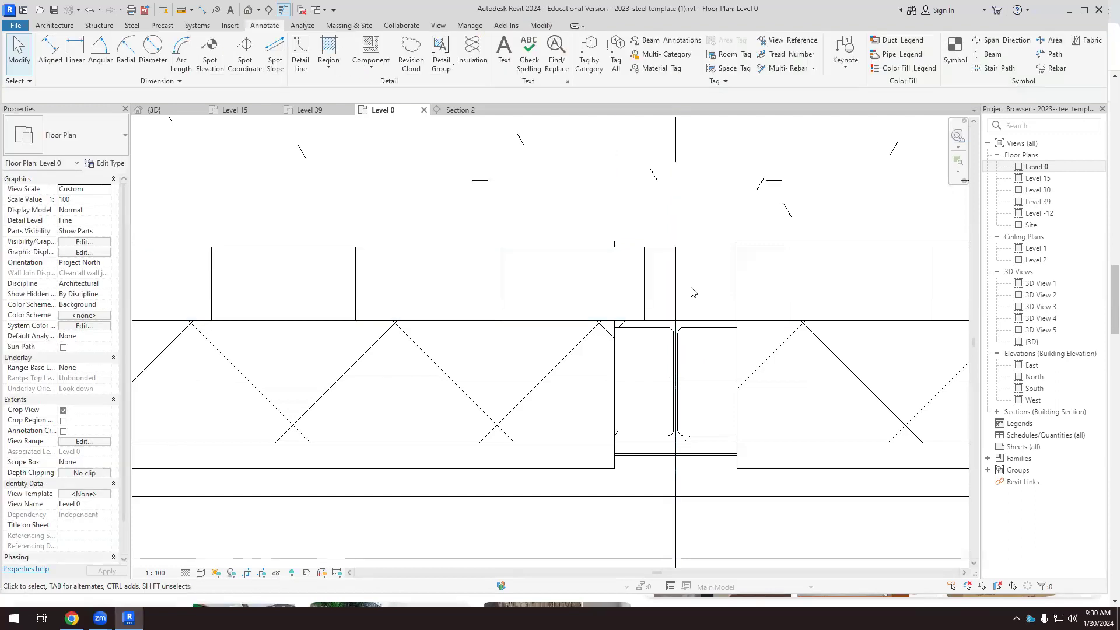
click(655, 257)
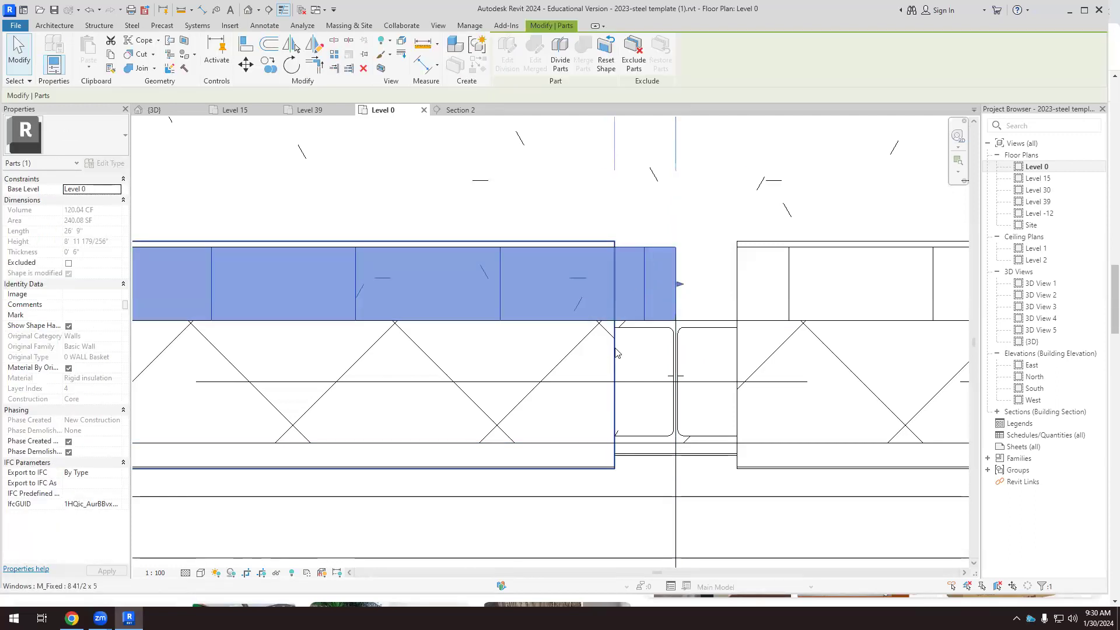
click(580, 348)
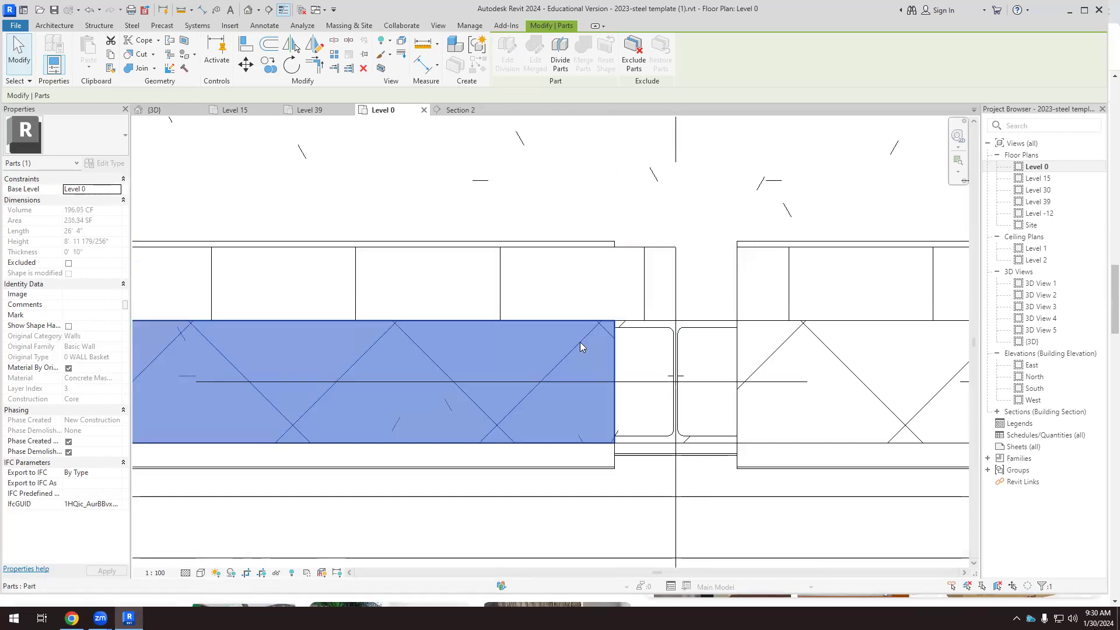
key(Escape)
drag(571, 214, 515, 503)
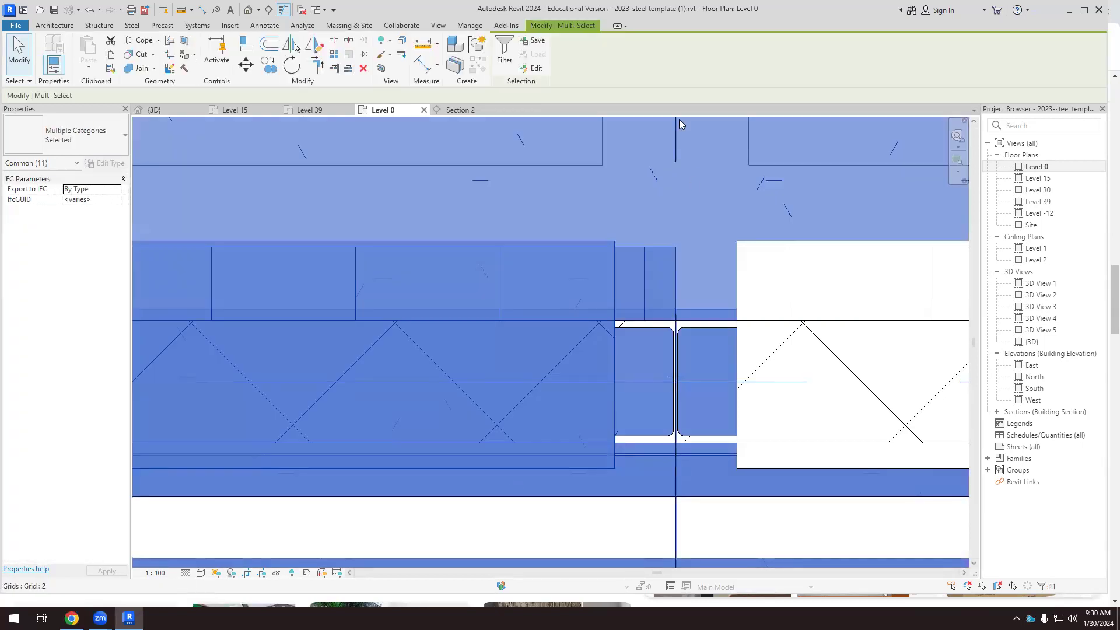
click(504, 49)
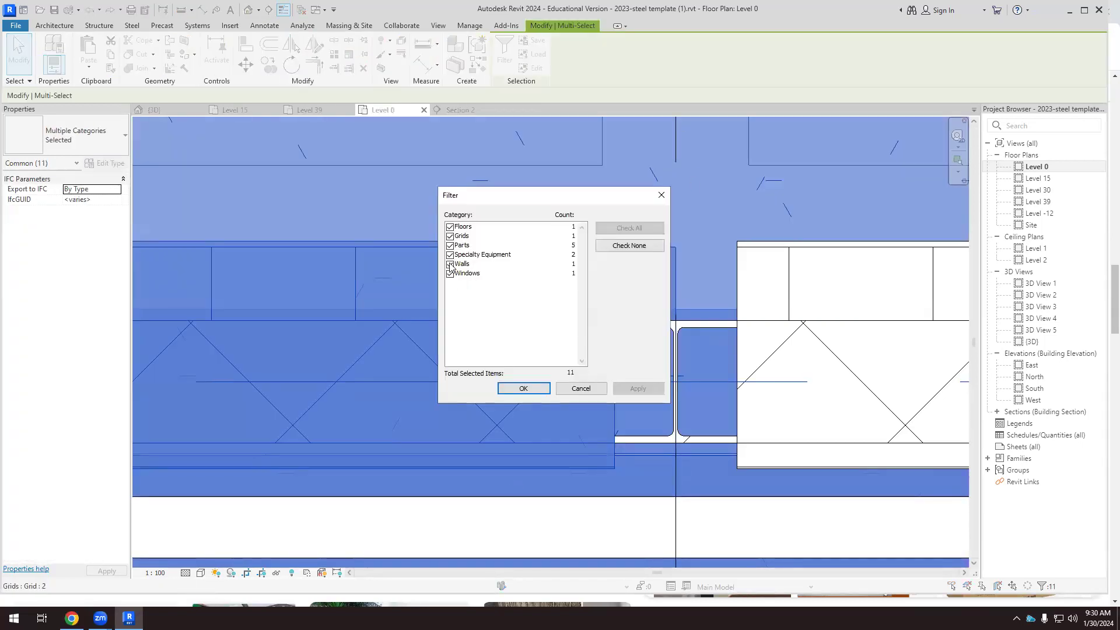
click(449, 264)
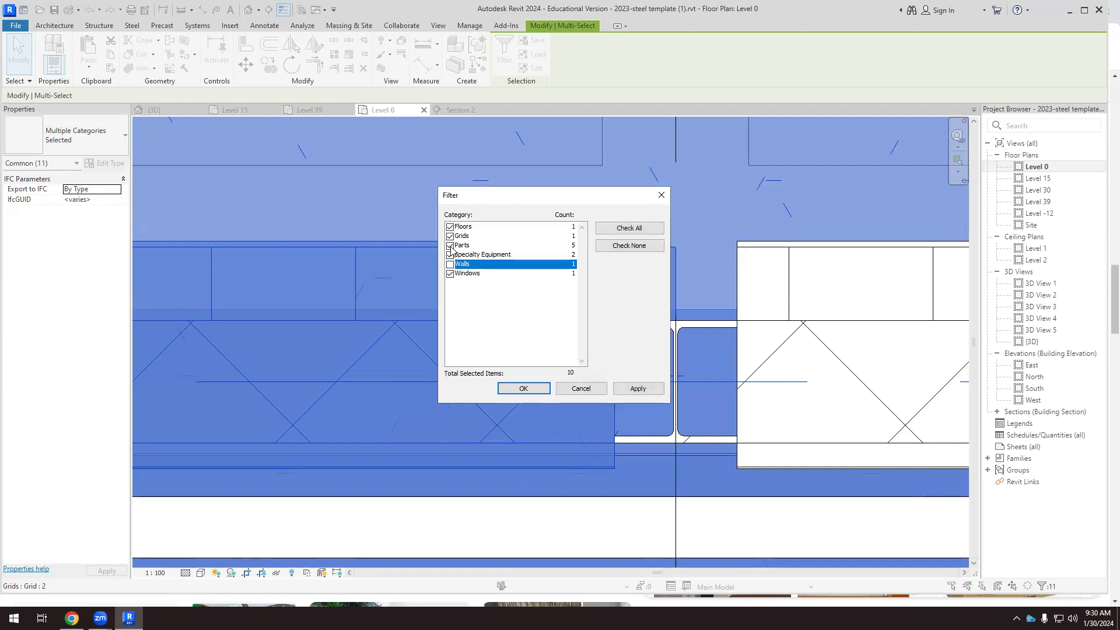
click(450, 245)
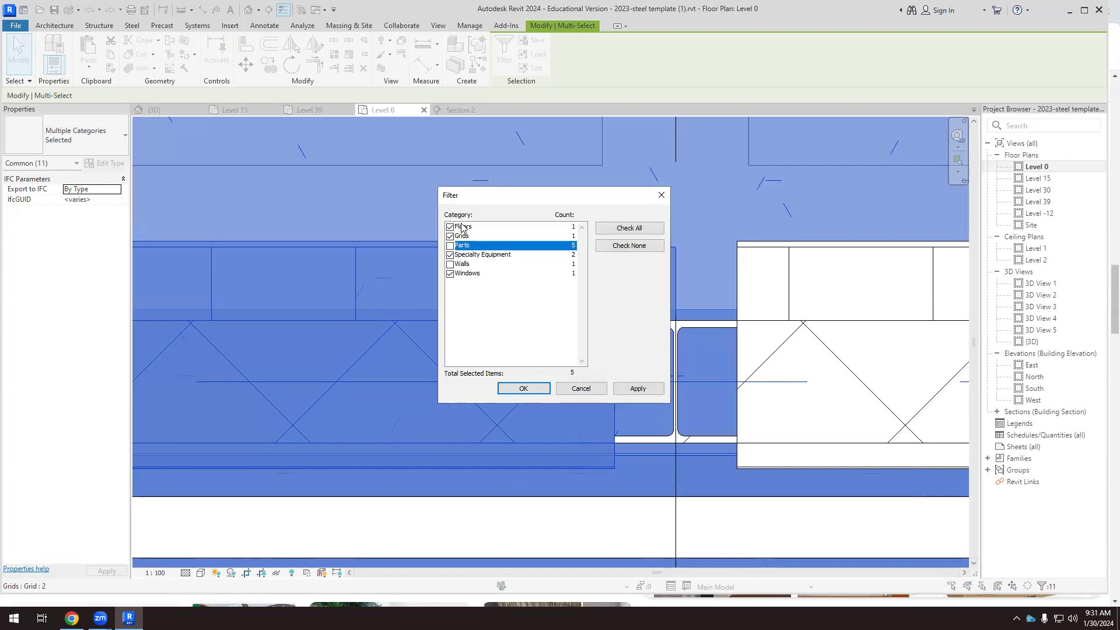
click(450, 264)
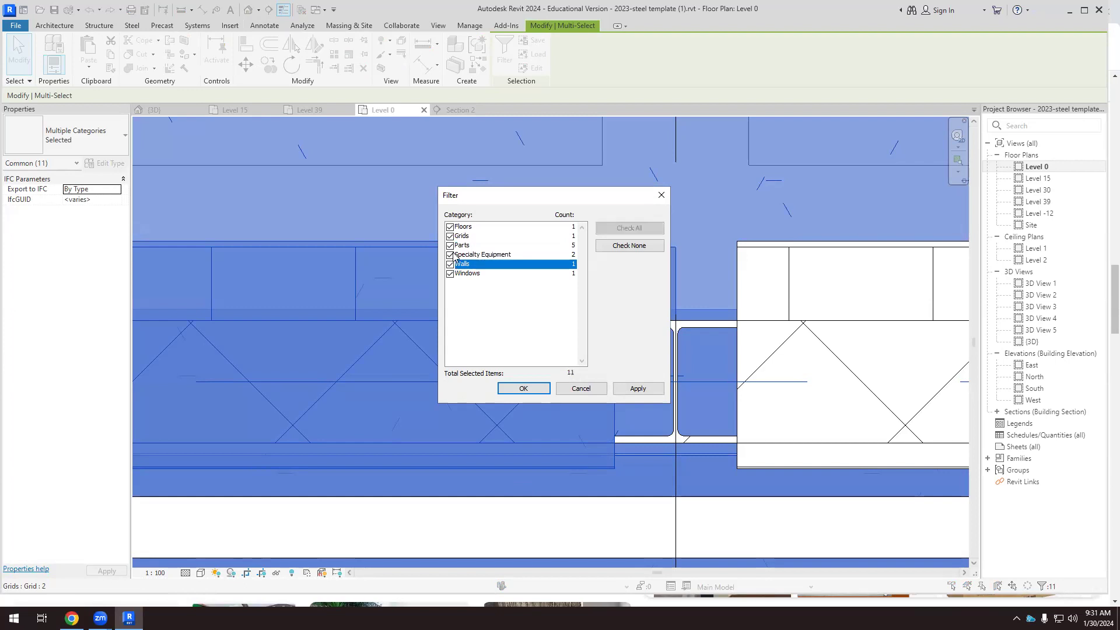
click(450, 246)
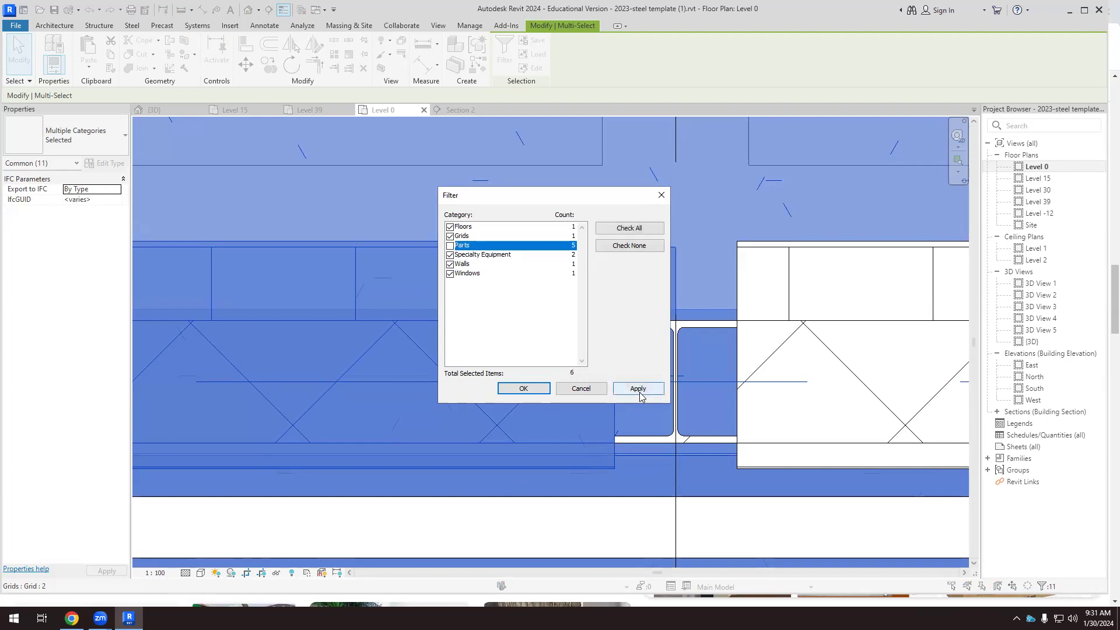
click(580, 388)
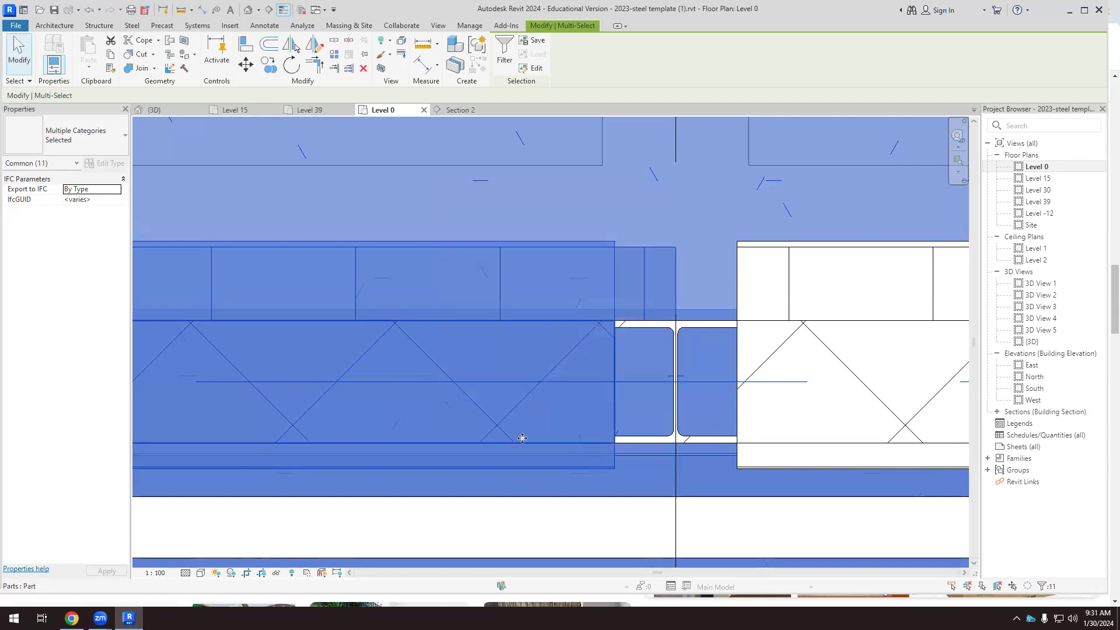
click(474, 530)
Enable shape handles on the window wall's thin gypsum part and extend its end to grid line 2.
scroll(505, 203, down, 2)
scroll(540, 233, up, 4)
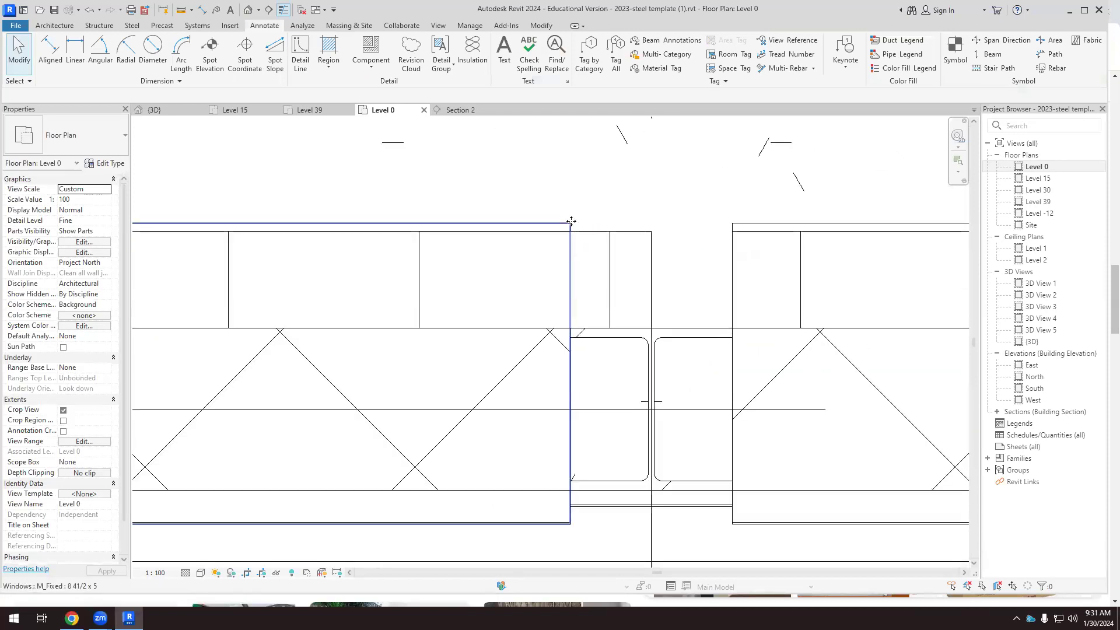
click(536, 227)
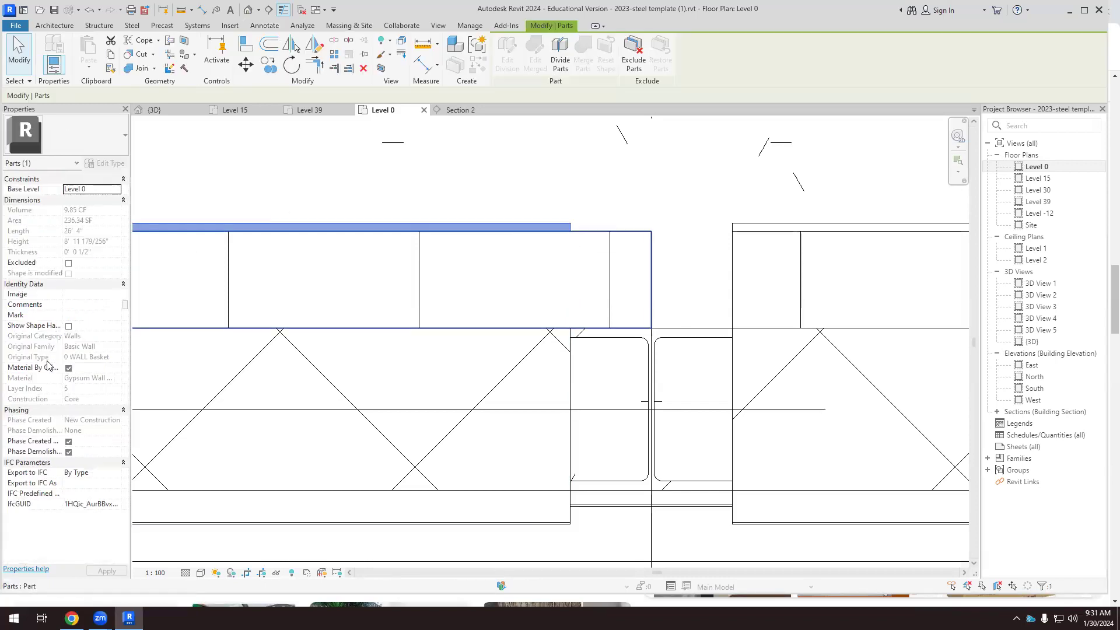
click(69, 327)
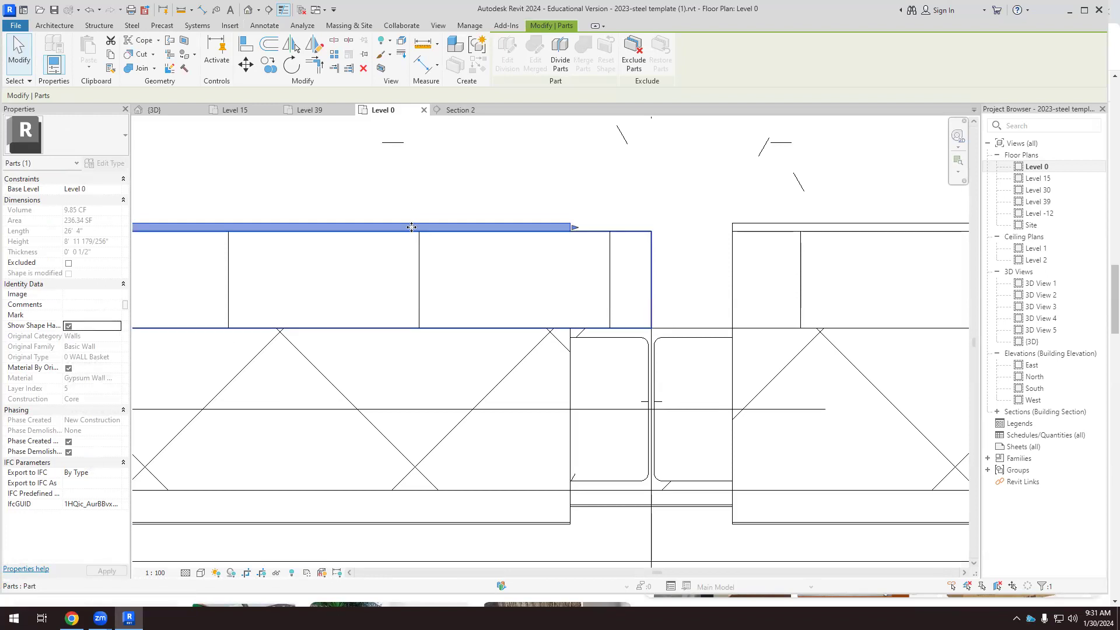
scroll(563, 251, up, 2)
drag(578, 219, 682, 220)
click(715, 249)
scroll(443, 223, down, 5)
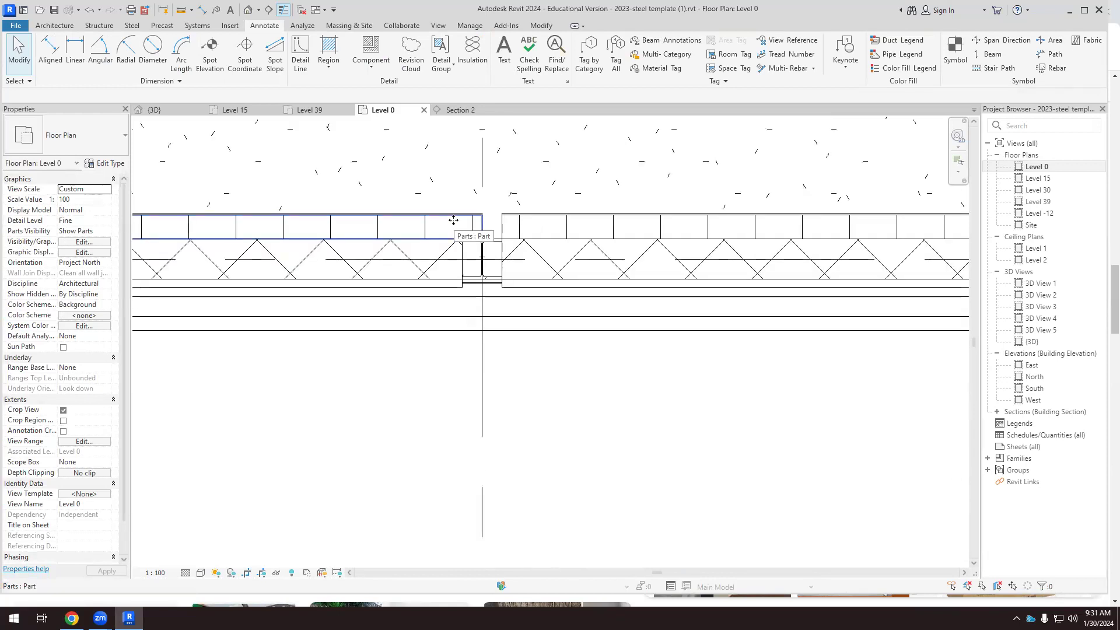
Create parts from the adjoining 0 WALL Basket wall on the other side of the column.
scroll(560, 245, down, 2)
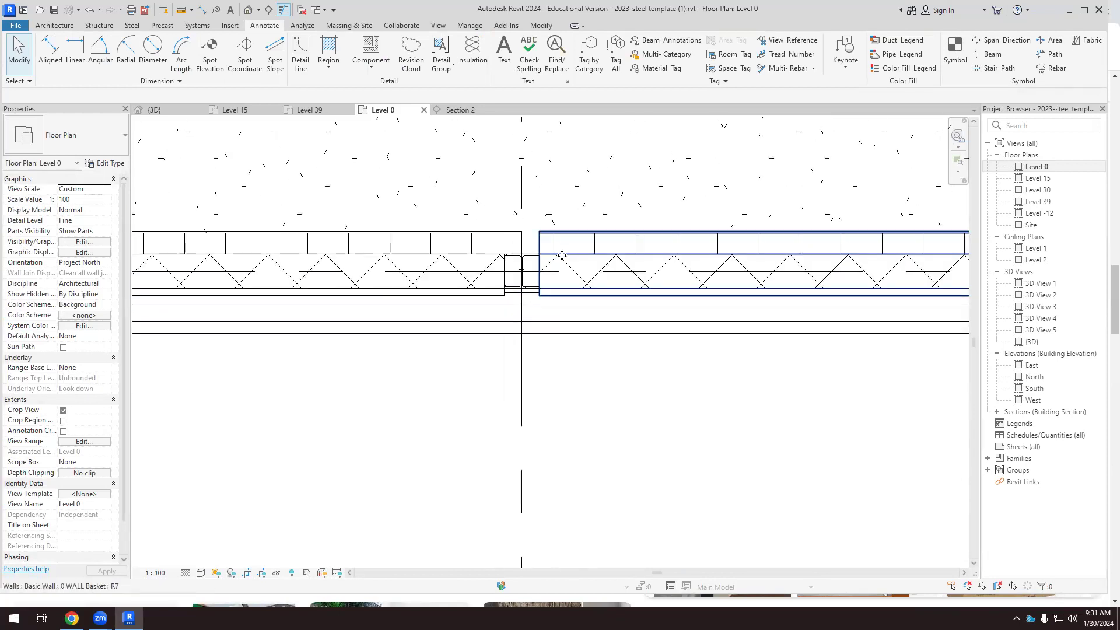
scroll(564, 248, up, 2)
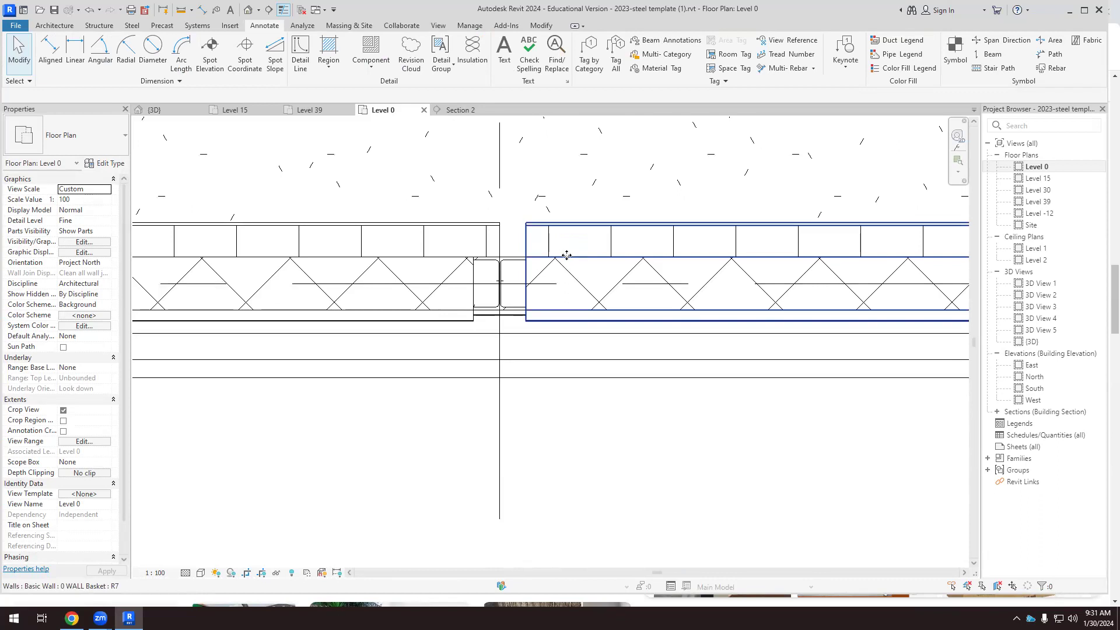
click(566, 255)
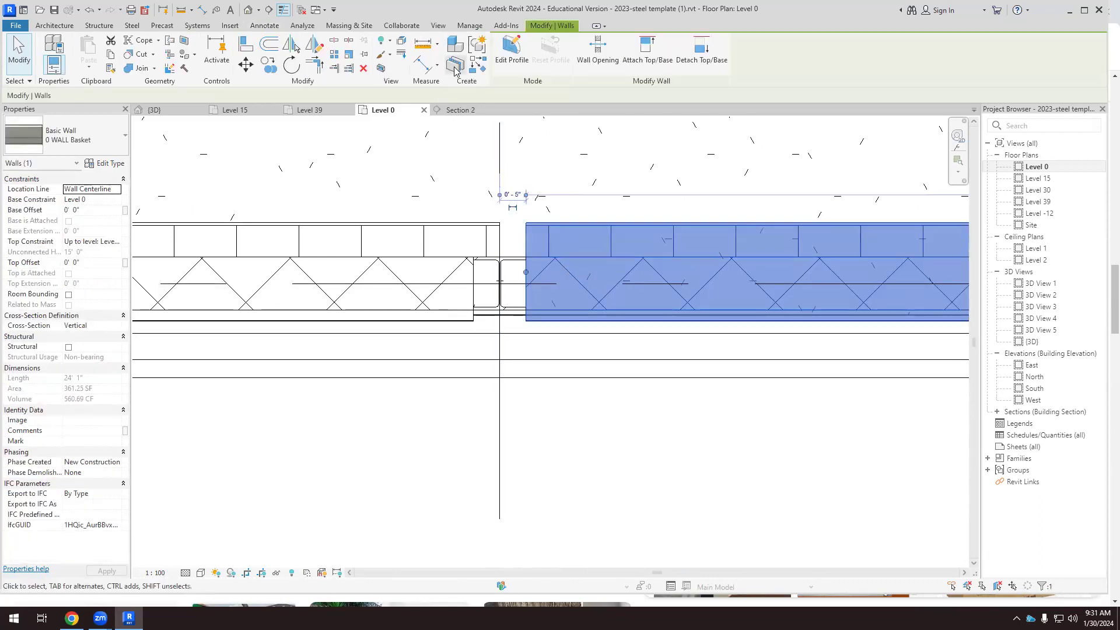
scroll(507, 245, up, 1)
click(522, 245)
Show shape handles on the adjoining wall's rigid insulation part and stretch it to meet the other insulation at grid line 2.
click(536, 248)
click(68, 326)
drag(533, 243, 501, 245)
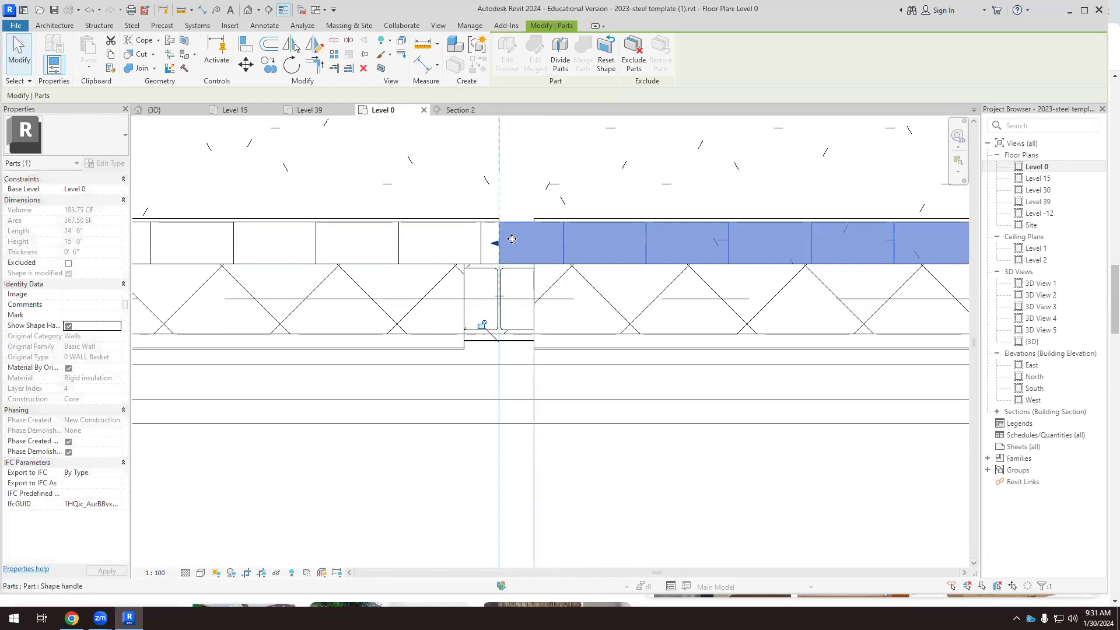
click(532, 213)
Show shape handles on the adjoining wall's gypsum part and stretch its end 5" to grid line 2.
scroll(540, 224, up, 3)
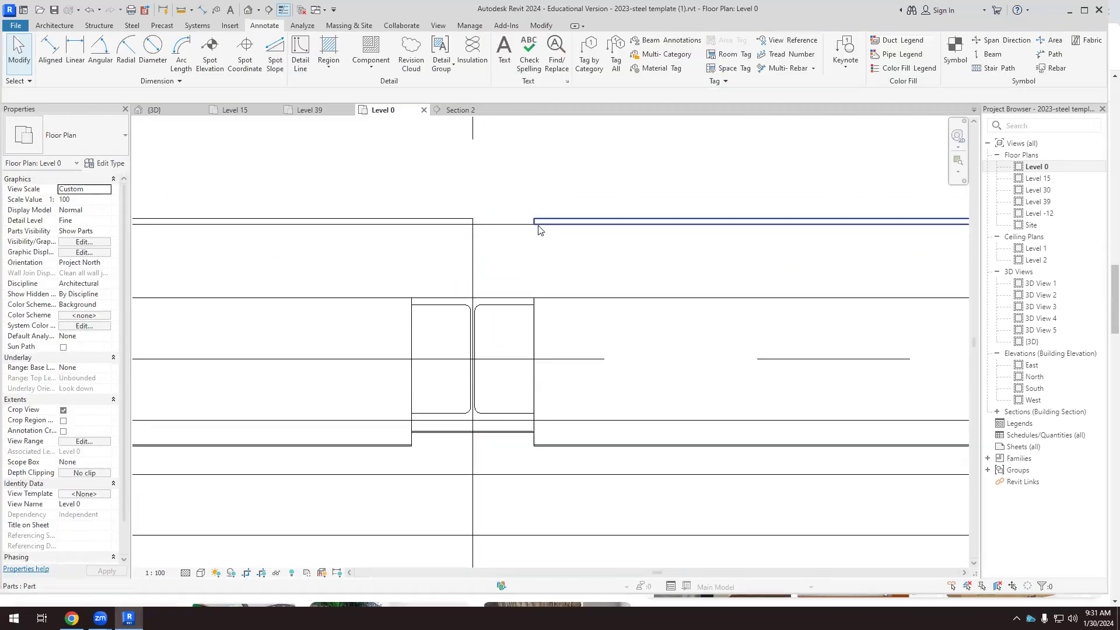
click(538, 220)
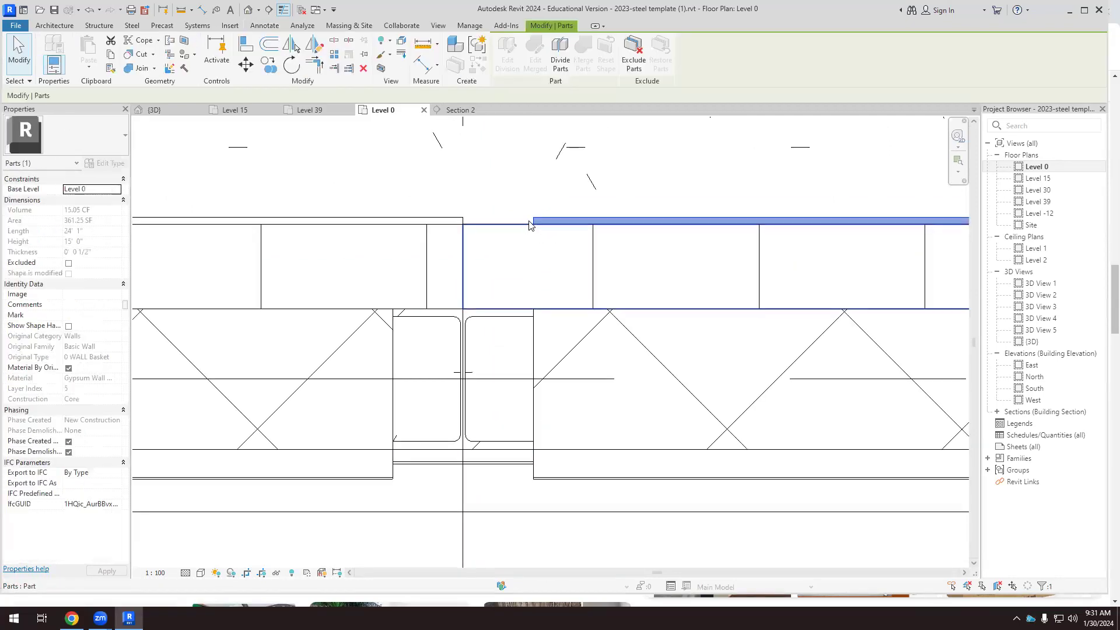
click(69, 327)
drag(527, 223, 461, 222)
scroll(479, 233, down, 4)
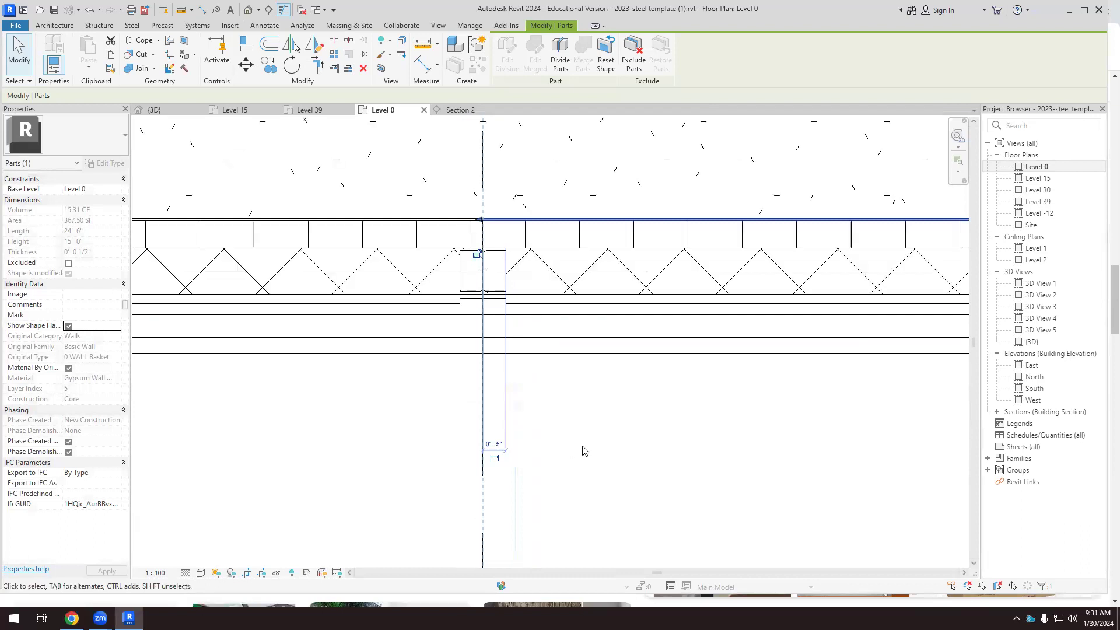
click(593, 452)
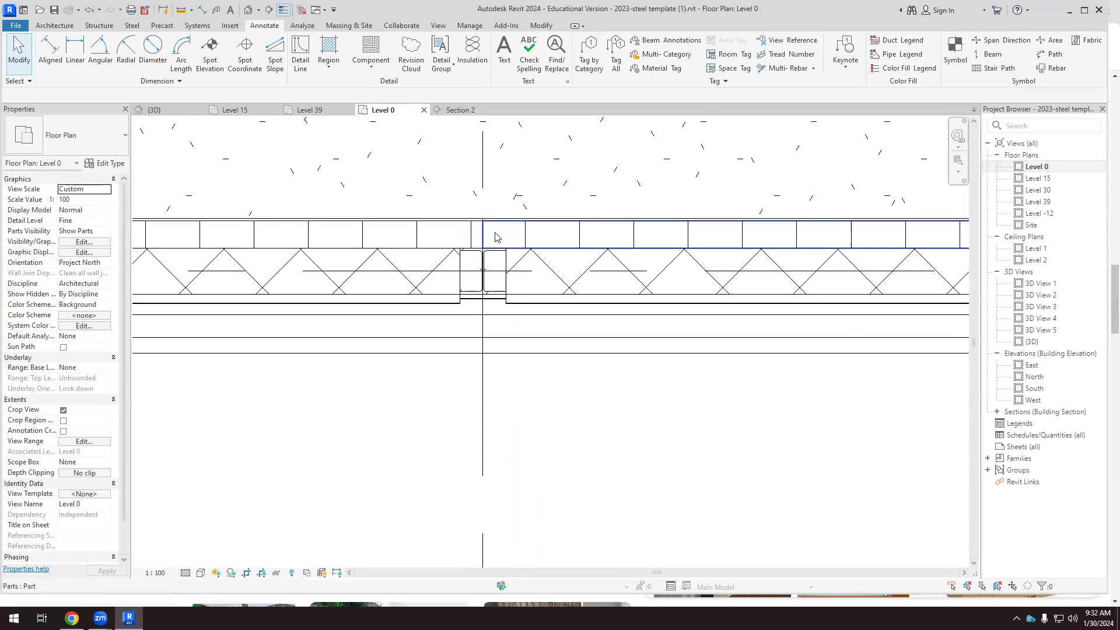
Review the extended wall layers around the column and switch to the Level 15 floor plan.
scroll(503, 238, up, 2)
scroll(503, 238, up, 1)
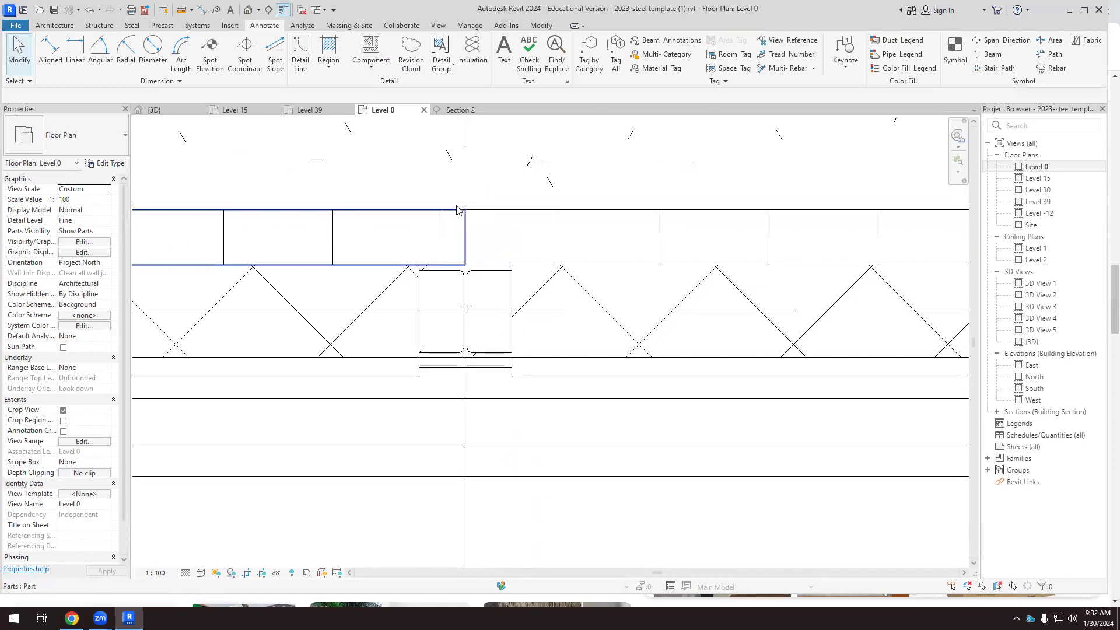
scroll(461, 216, down, 5)
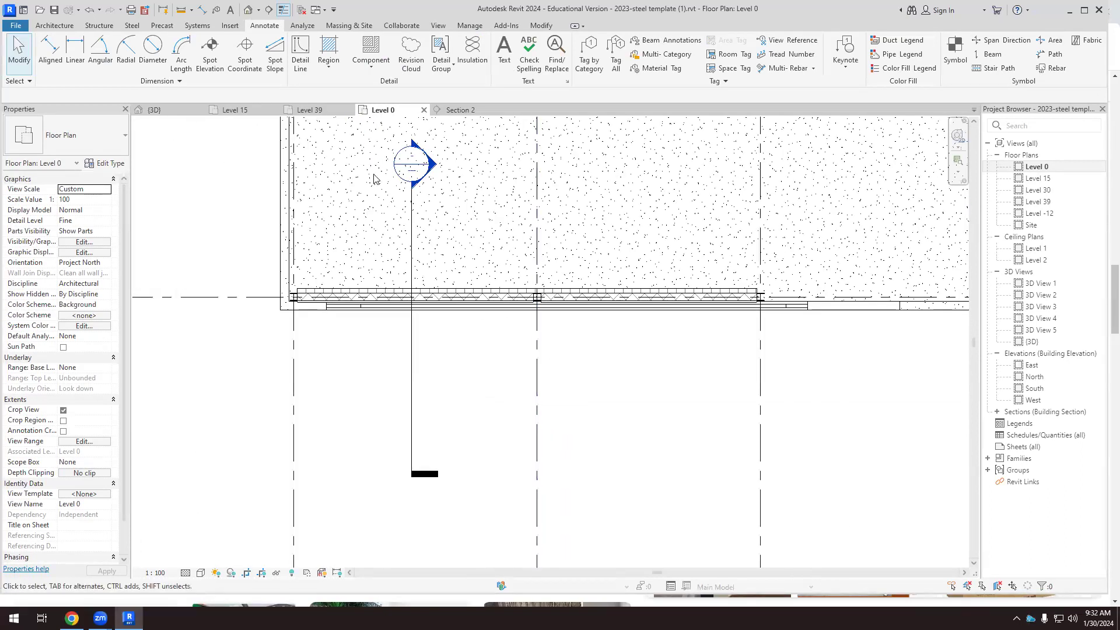
click(243, 111)
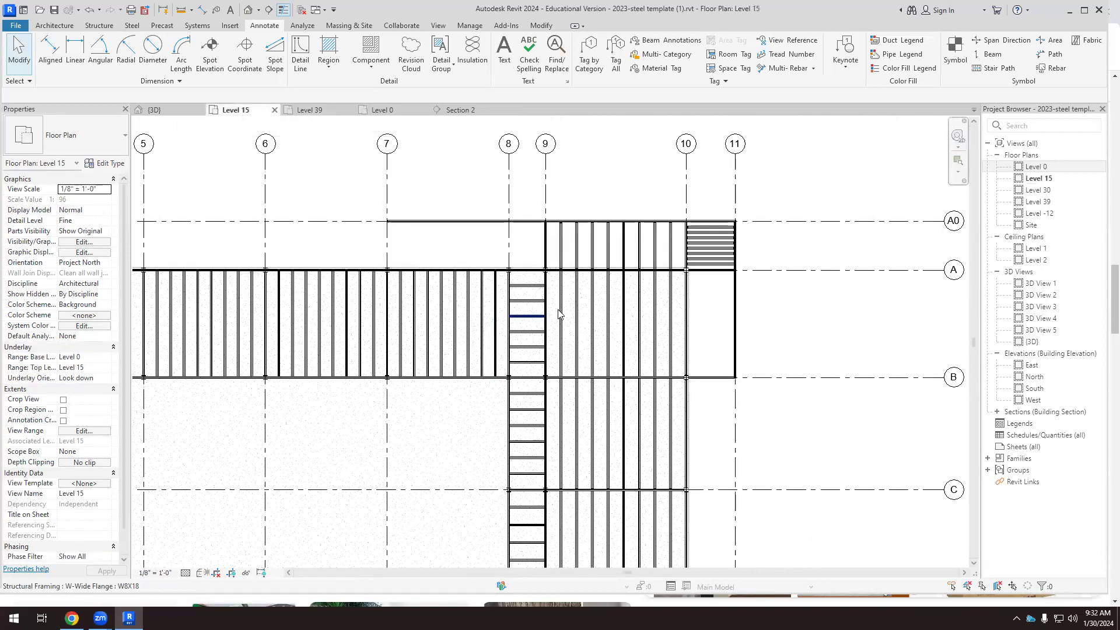
Switch to the 3D view and inspect the joint between the wall parts beside the window from inside the building.
click(154, 110)
scroll(475, 362, down, 2)
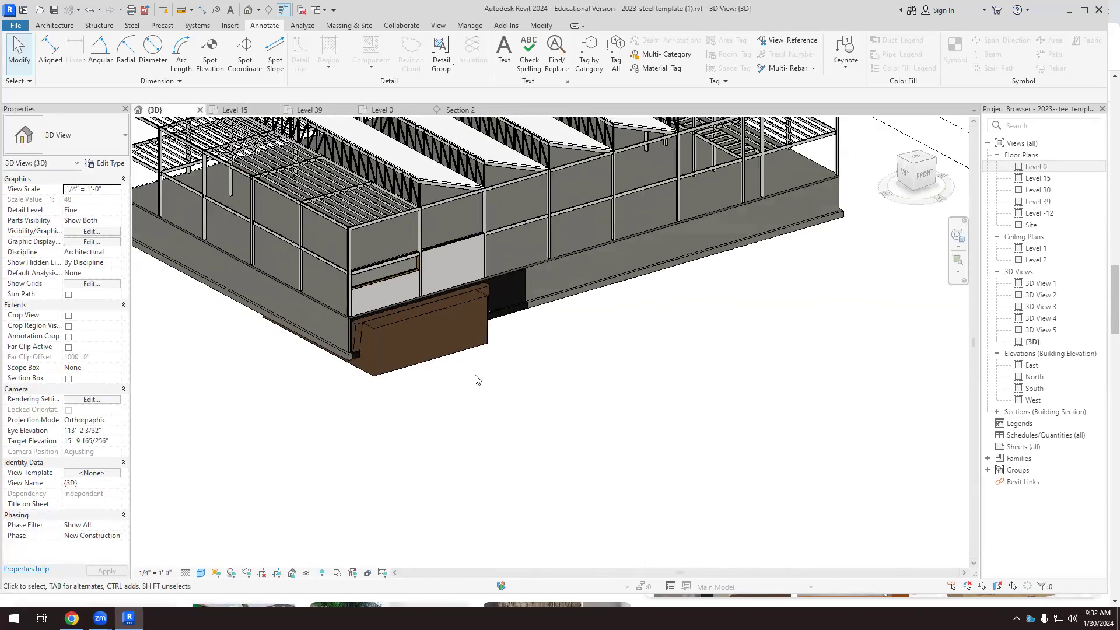
drag(467, 404, 408, 315)
scroll(386, 288, up, 6)
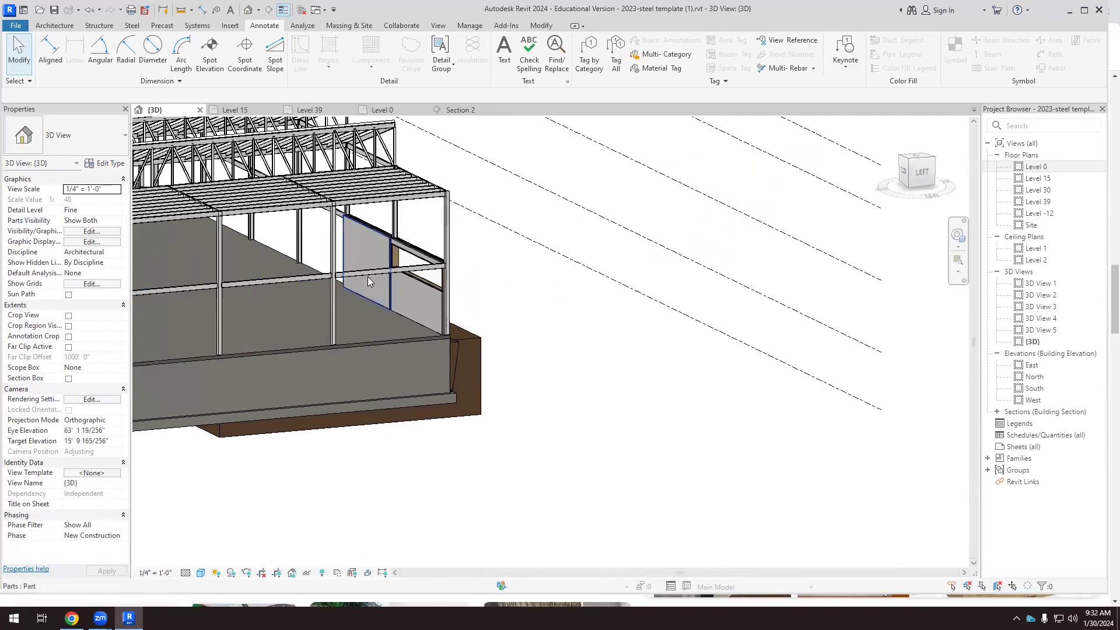
scroll(389, 287, up, 2)
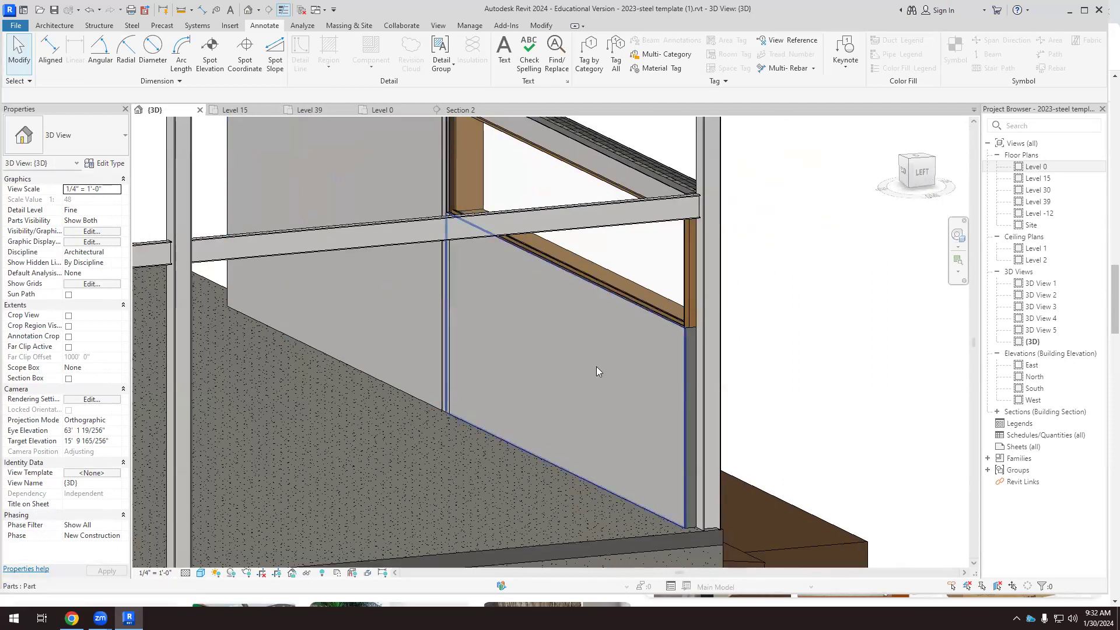
scroll(387, 397, up, 3)
scroll(387, 397, up, 1)
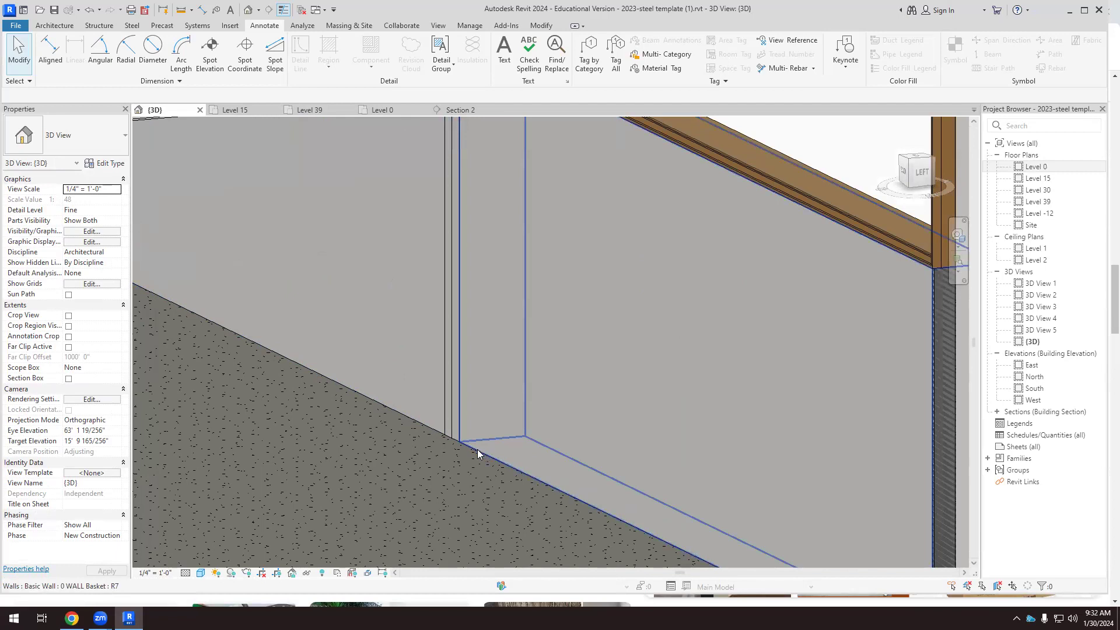
click(453, 446)
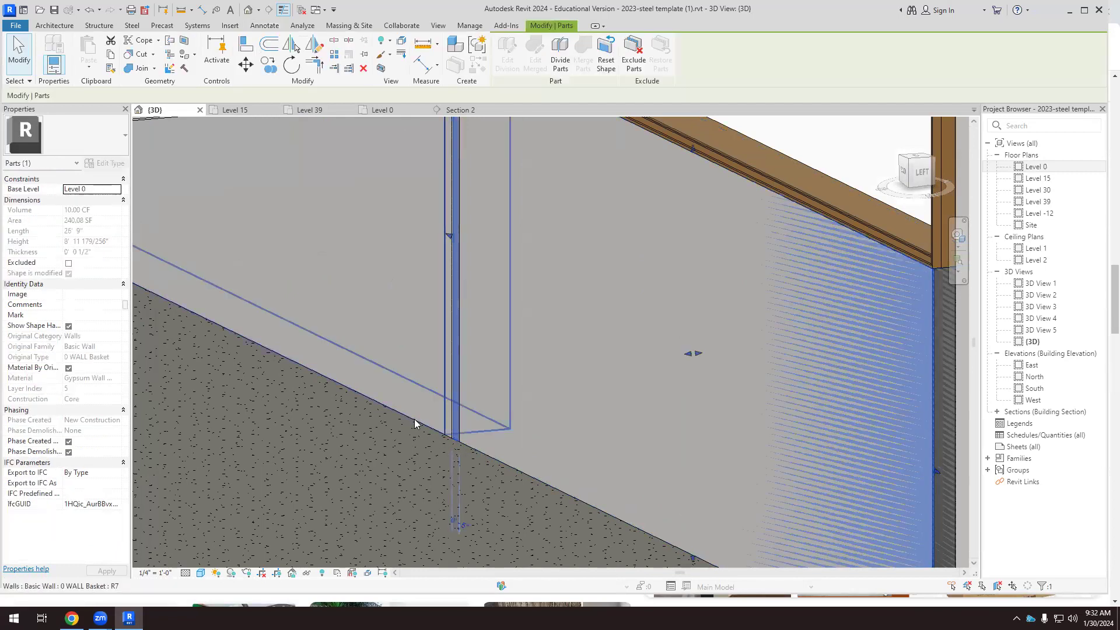
scroll(415, 424, down, 4)
click(705, 330)
drag(671, 338, 497, 323)
scroll(564, 286, up, 3)
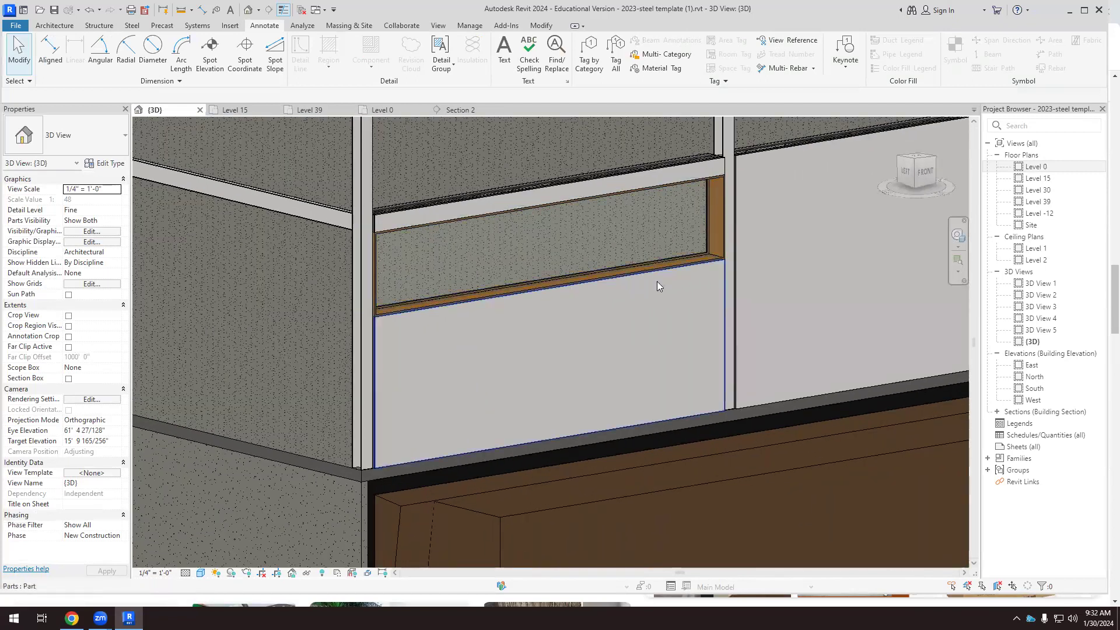
Examine the window, steel beam and adjoining wall panels at the building corner from both outside and inside.
drag(734, 273, 445, 245)
scroll(448, 301, down, 5)
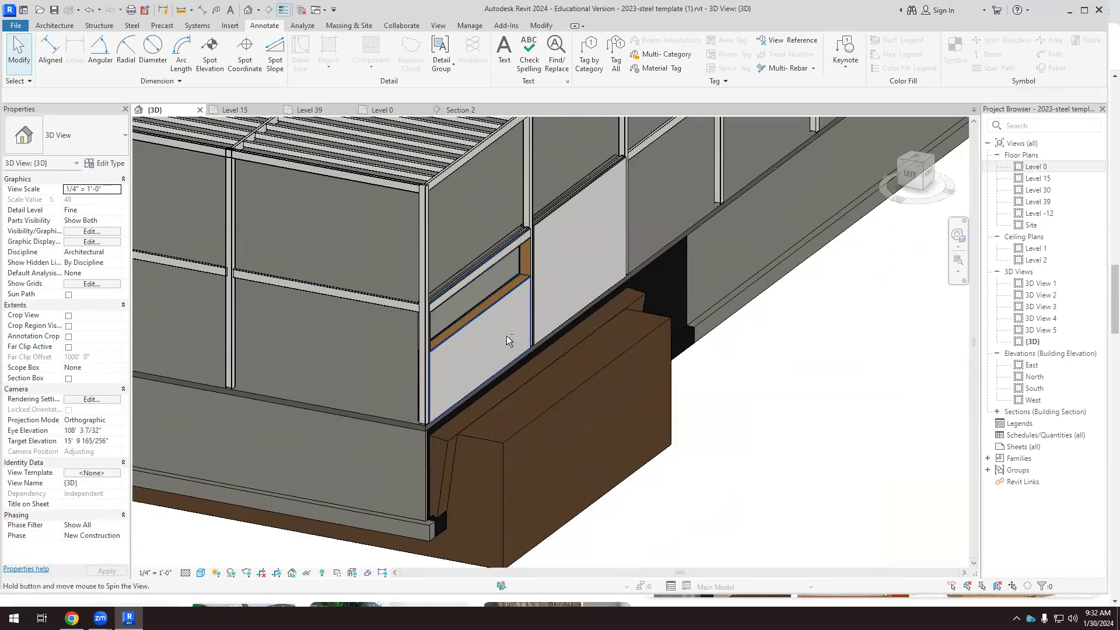
drag(507, 334, 655, 309)
scroll(502, 289, up, 6)
drag(388, 269, 511, 334)
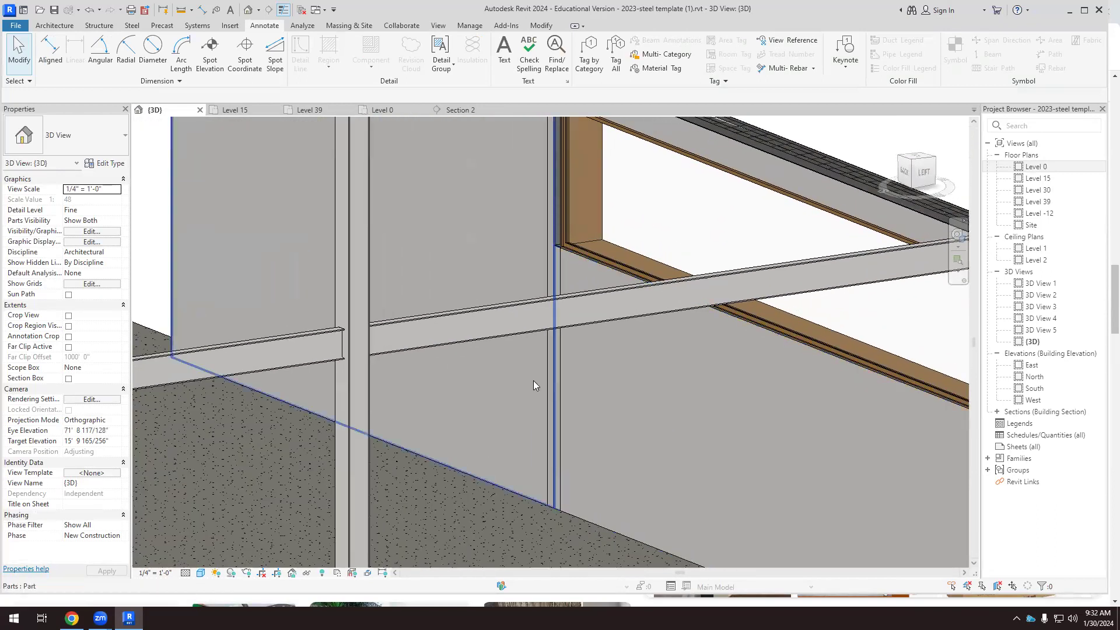
scroll(561, 309, down, 1)
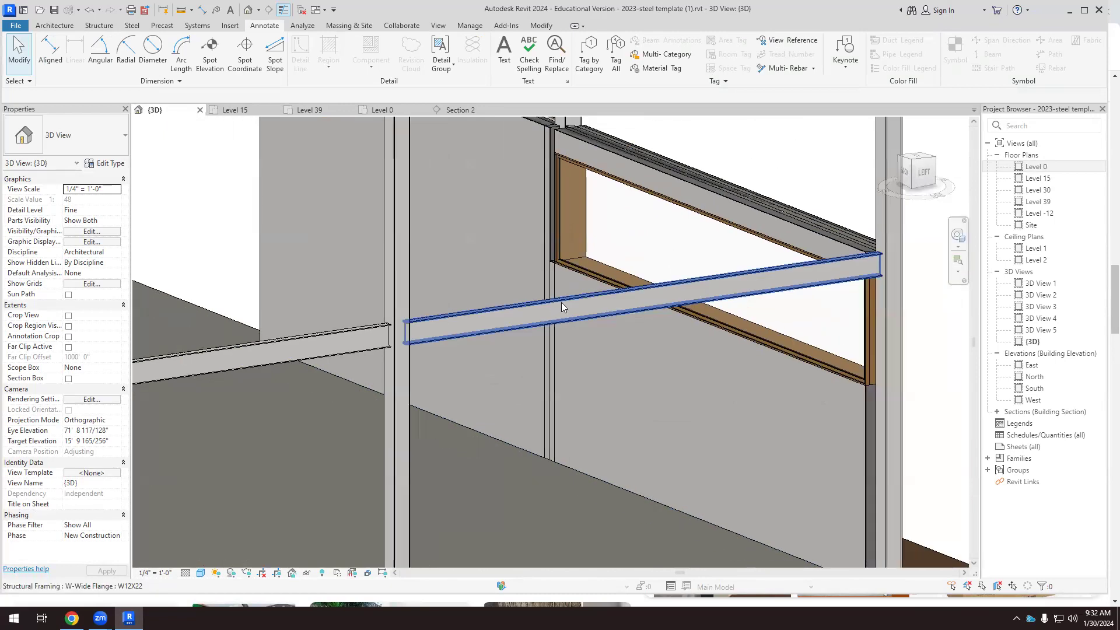
scroll(554, 293, down, 5)
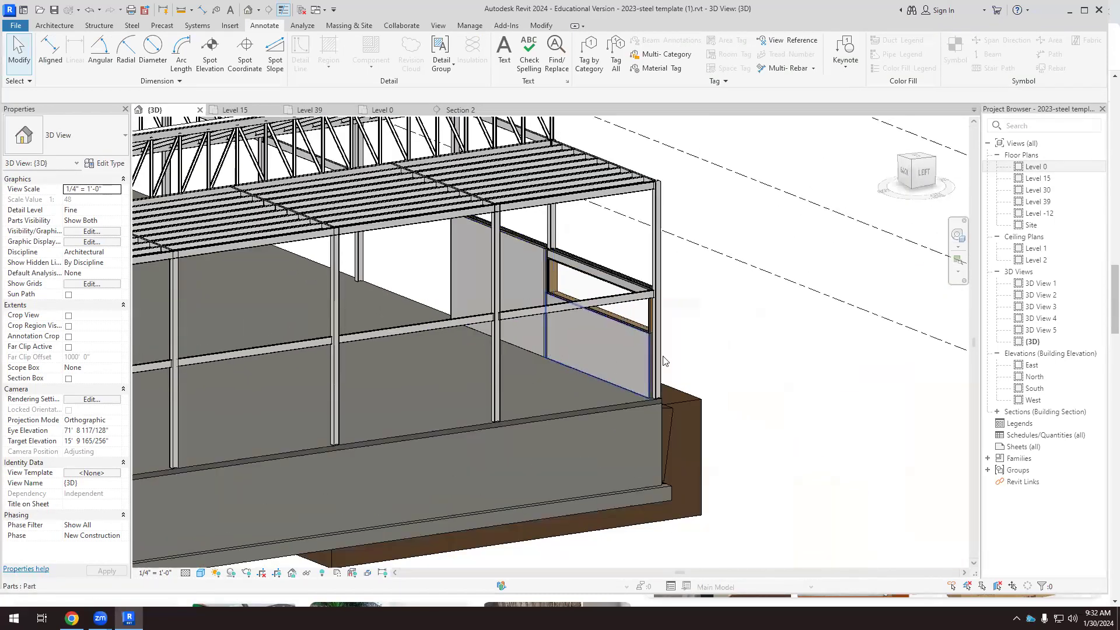
drag(665, 350, 525, 327)
scroll(525, 327, up, 3)
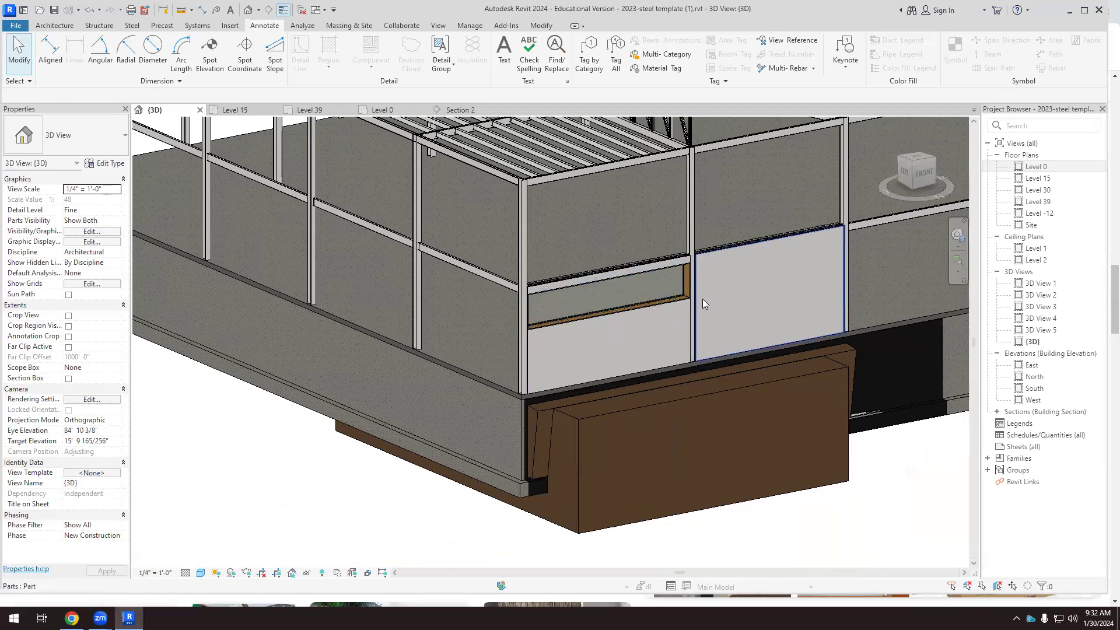
scroll(702, 299, up, 3)
scroll(543, 274, down, 5)
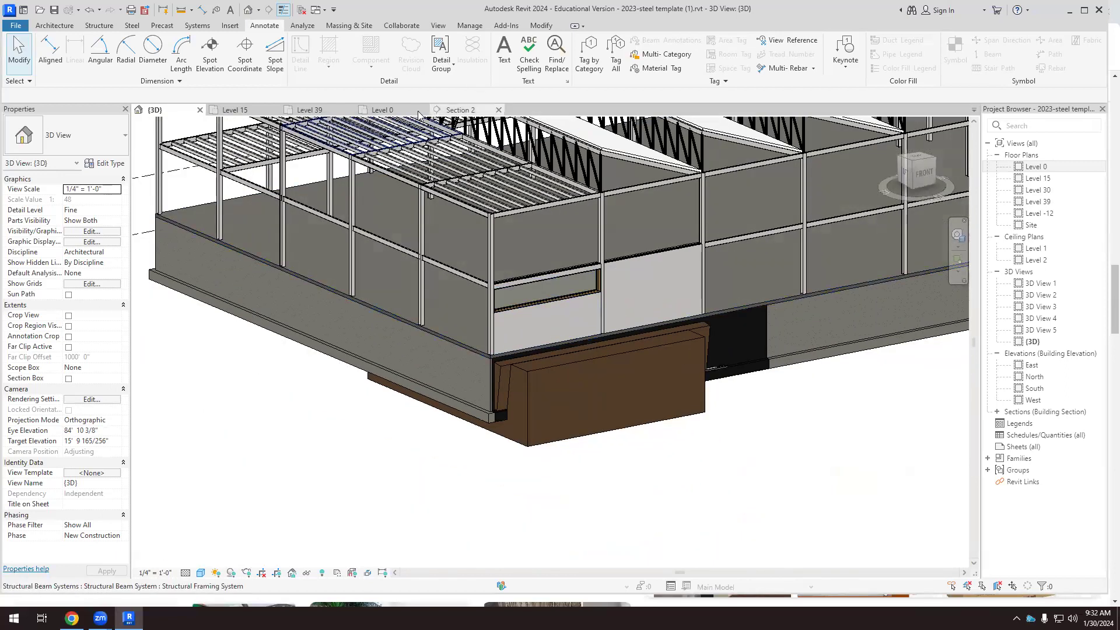
Open the Level 0 floor plan and examine how the wall layers meet the columns at grid lines 2 and 3.
click(378, 111)
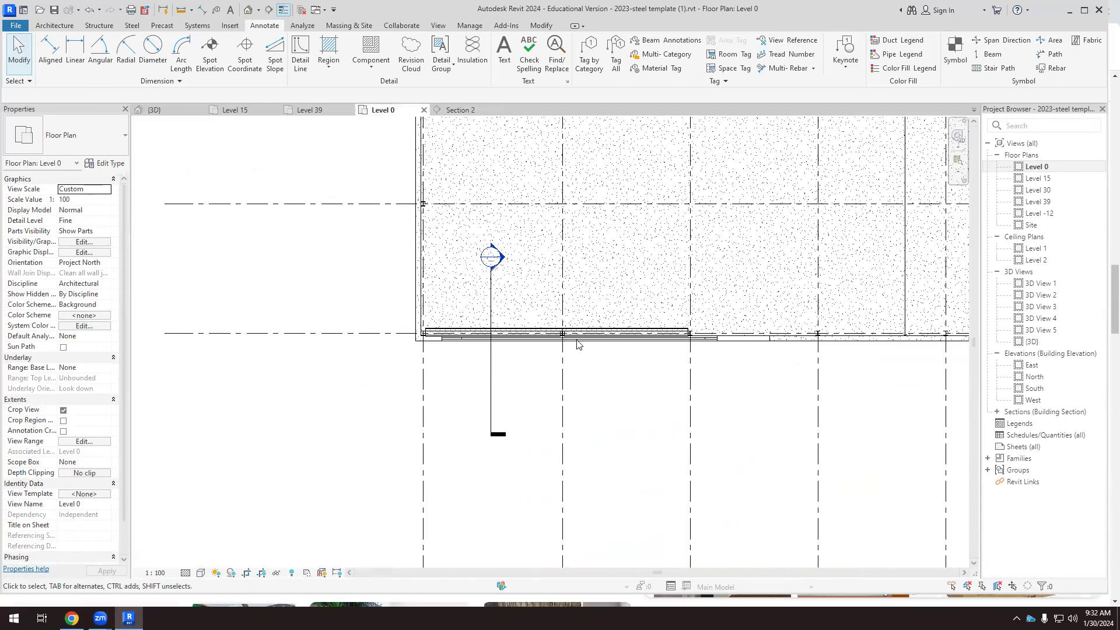
scroll(577, 343, up, 5)
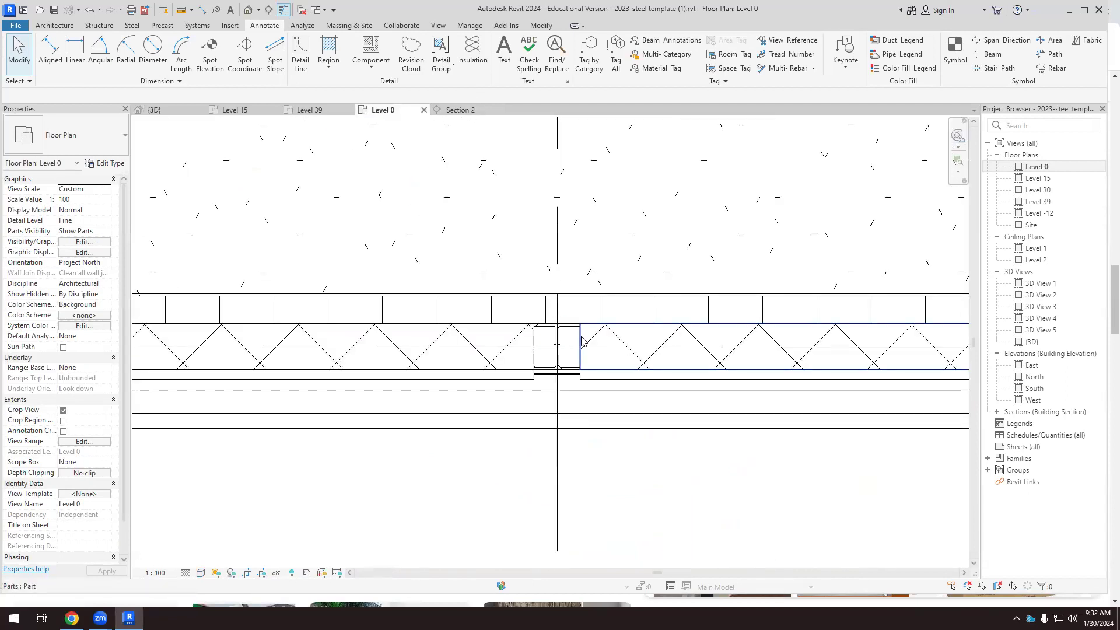
scroll(407, 304, down, 3)
scroll(498, 315, up, 3)
scroll(475, 300, down, 3)
scroll(762, 304, down, 2)
scroll(762, 305, down, 3)
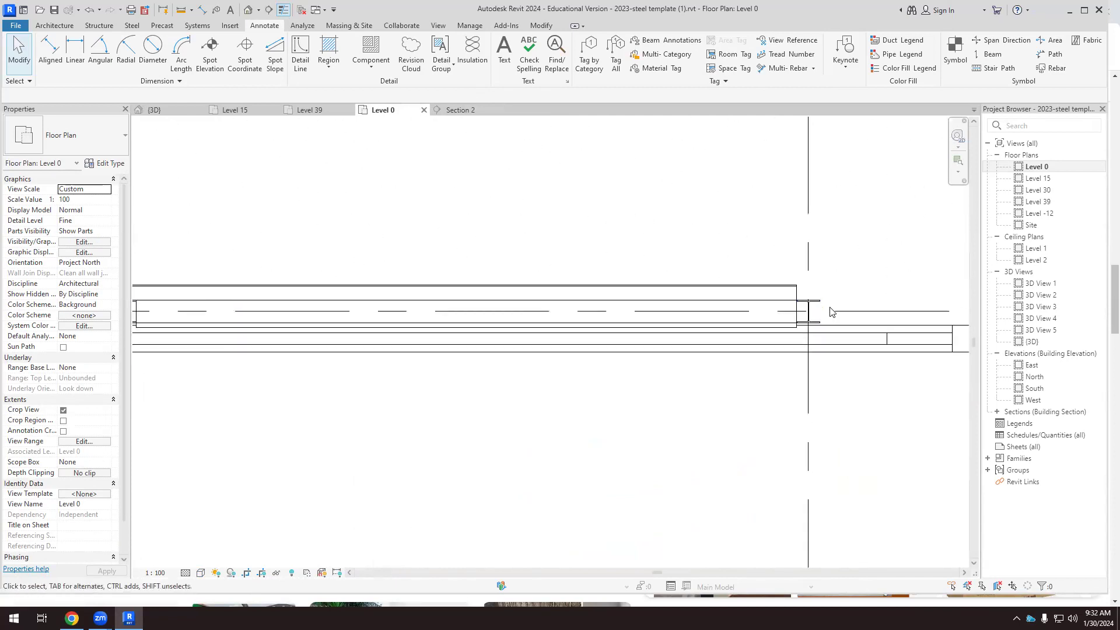
scroll(518, 282, up, 3)
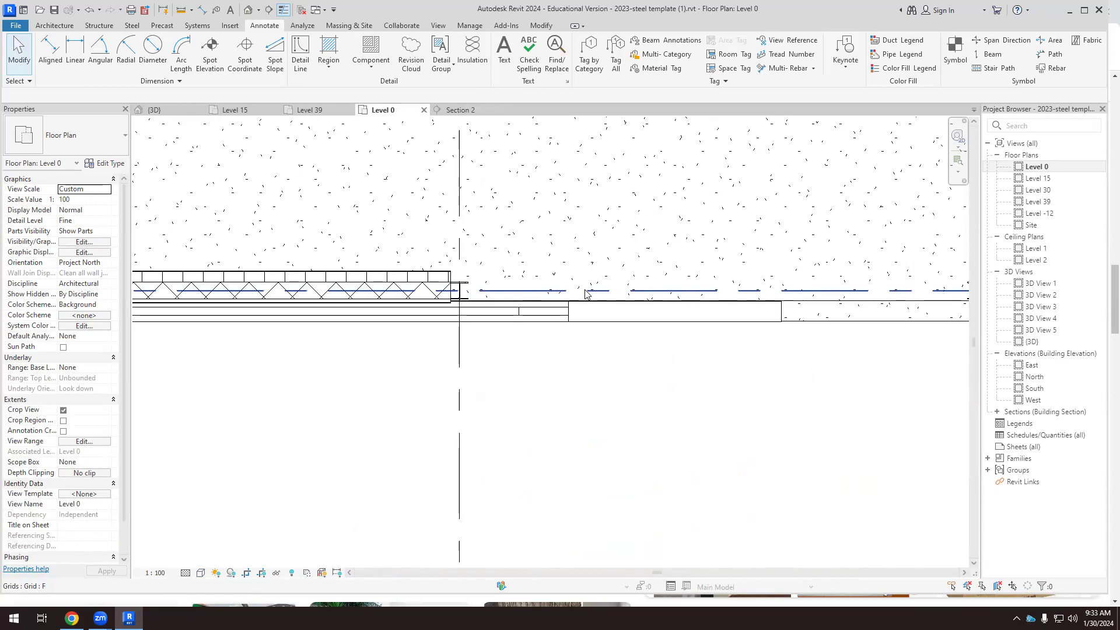
Compare the walls across the Level 0 plan and study the extended layers around the column at grid line 2.
scroll(588, 361, down, 4)
scroll(481, 338, up, 1)
scroll(481, 338, up, 6)
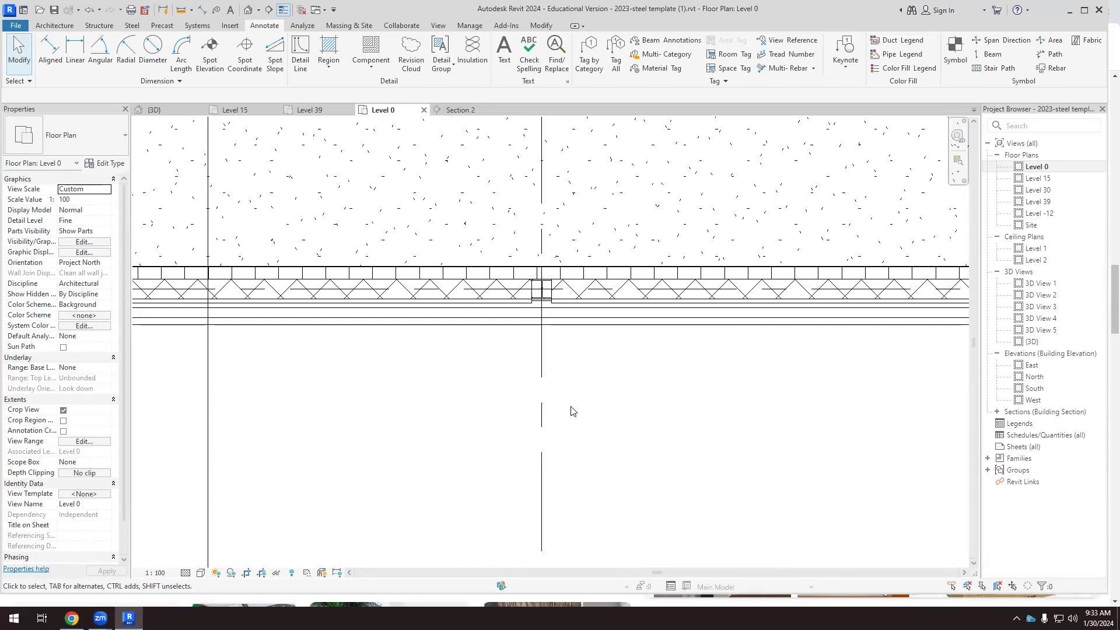
scroll(556, 283, up, 5)
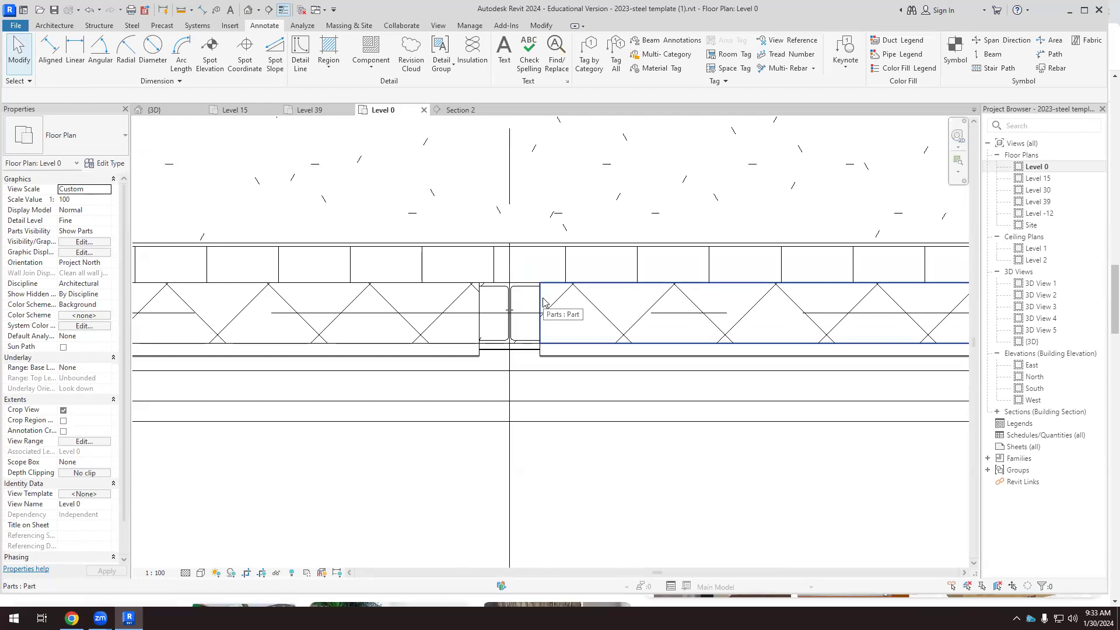
scroll(482, 286, down, 5)
scroll(472, 372, down, 6)
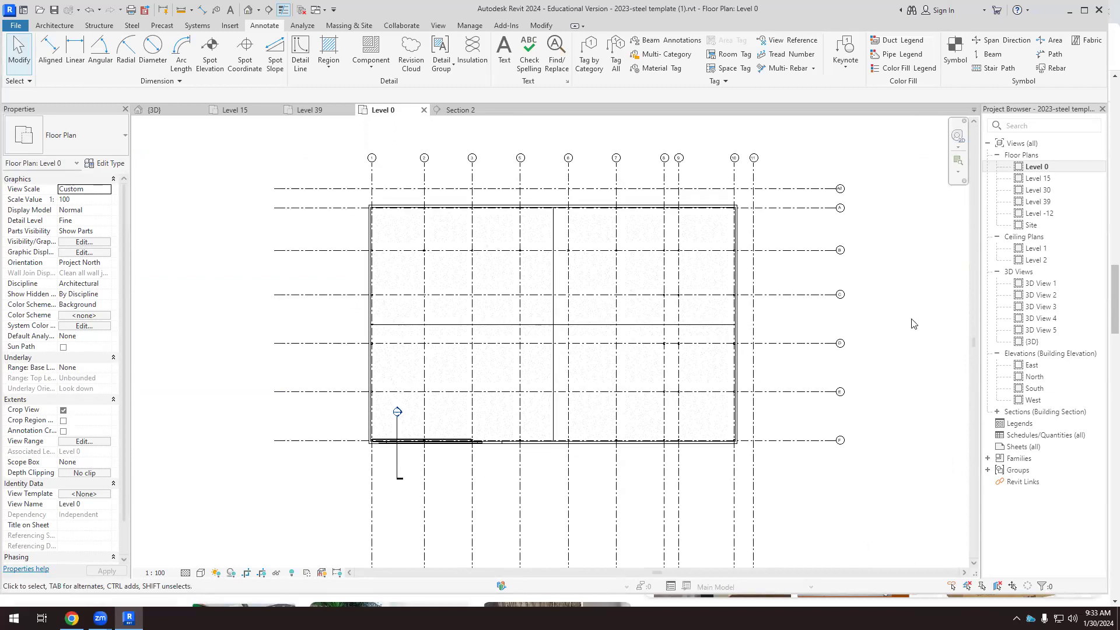
scroll(453, 425, up, 7)
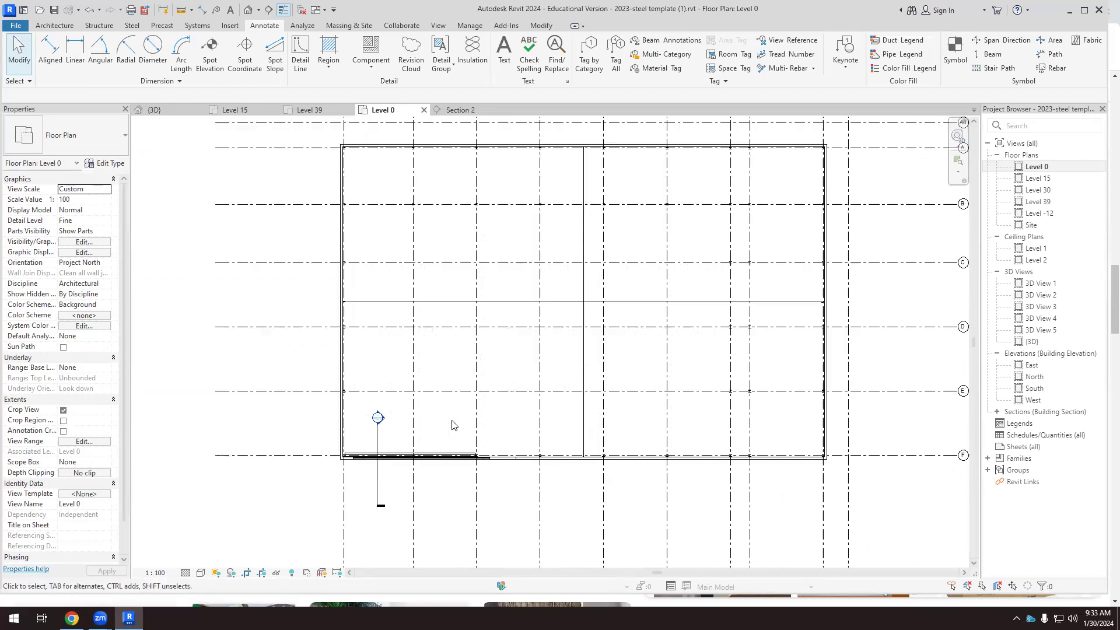
scroll(460, 388, up, 5)
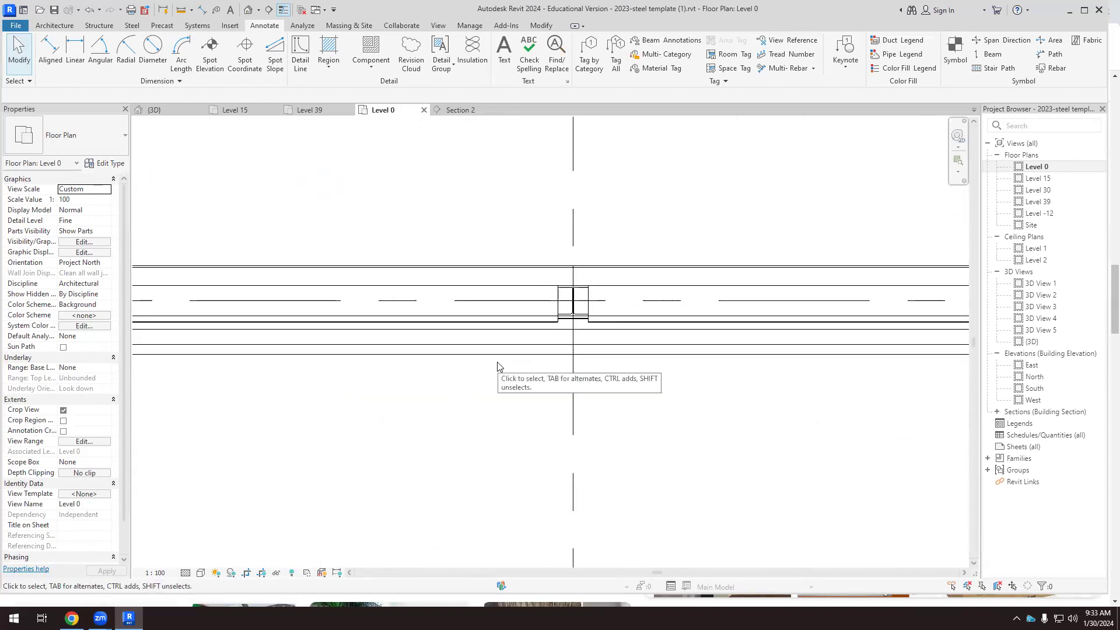
scroll(498, 367, up, 3)
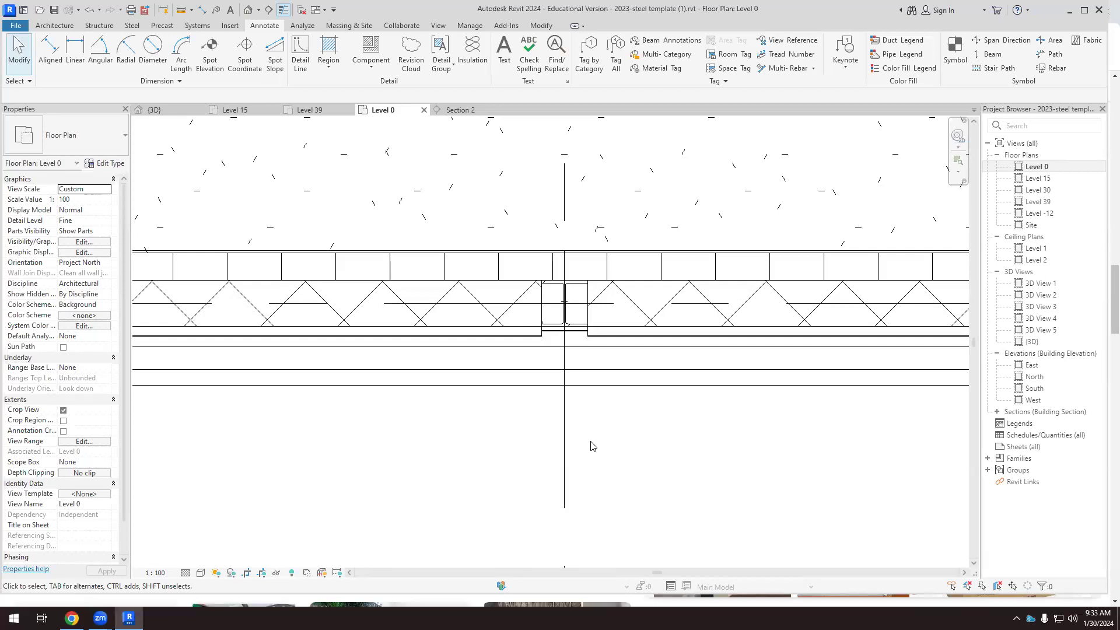
scroll(591, 446, up, 4)
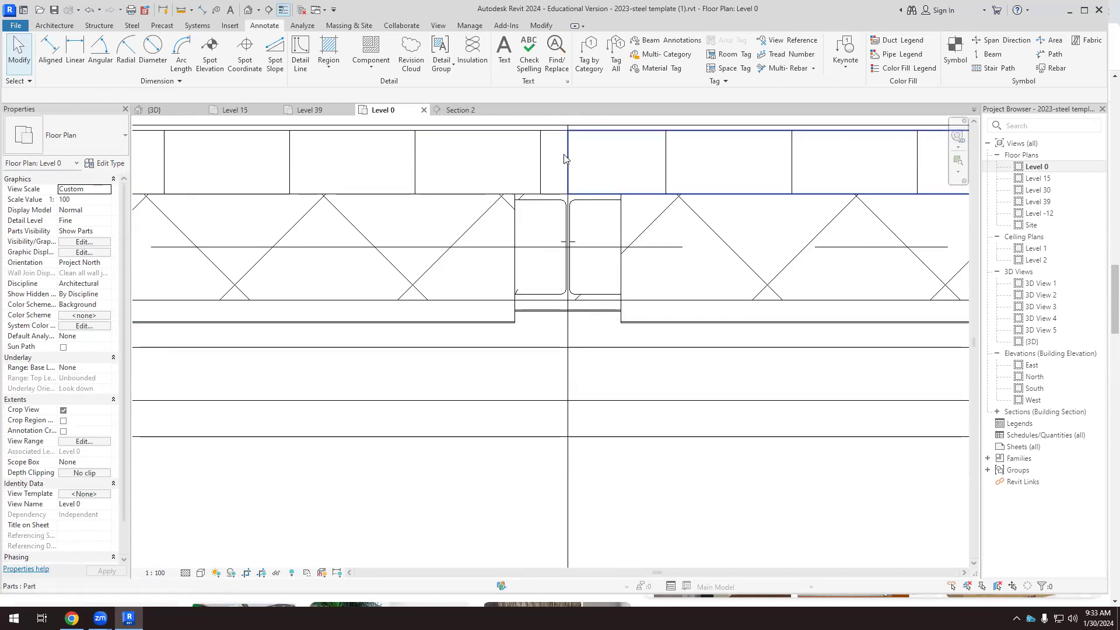
Select the adjoining wall's rigid insulation part to check its extent at the grid line 2 column, and clear the selection.
click(547, 161)
click(650, 167)
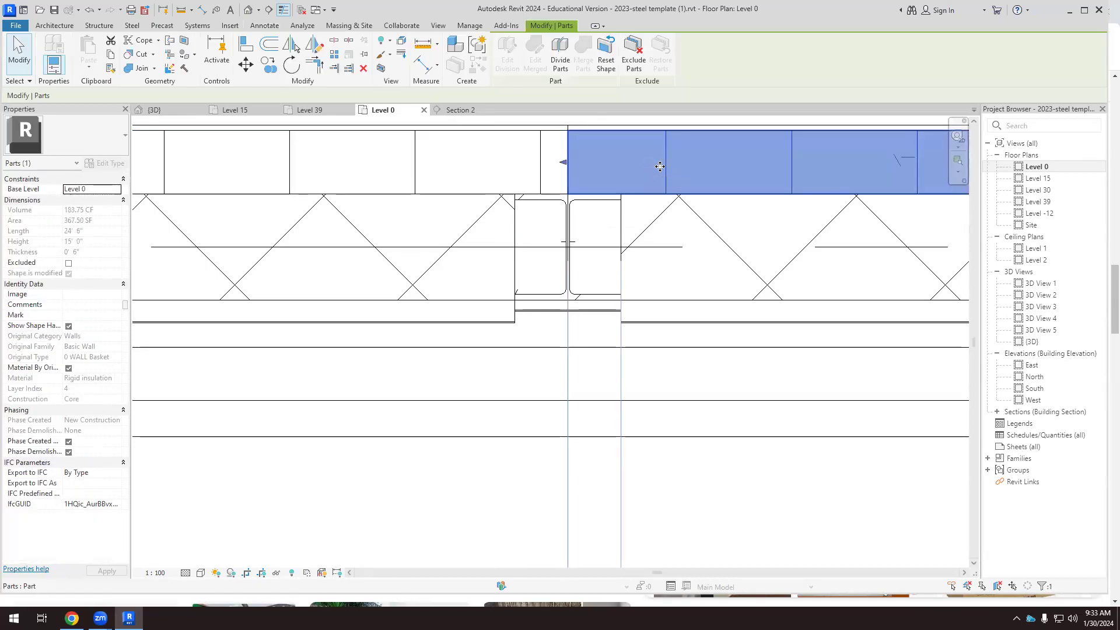
scroll(637, 236, down, 2)
scroll(637, 236, down, 1)
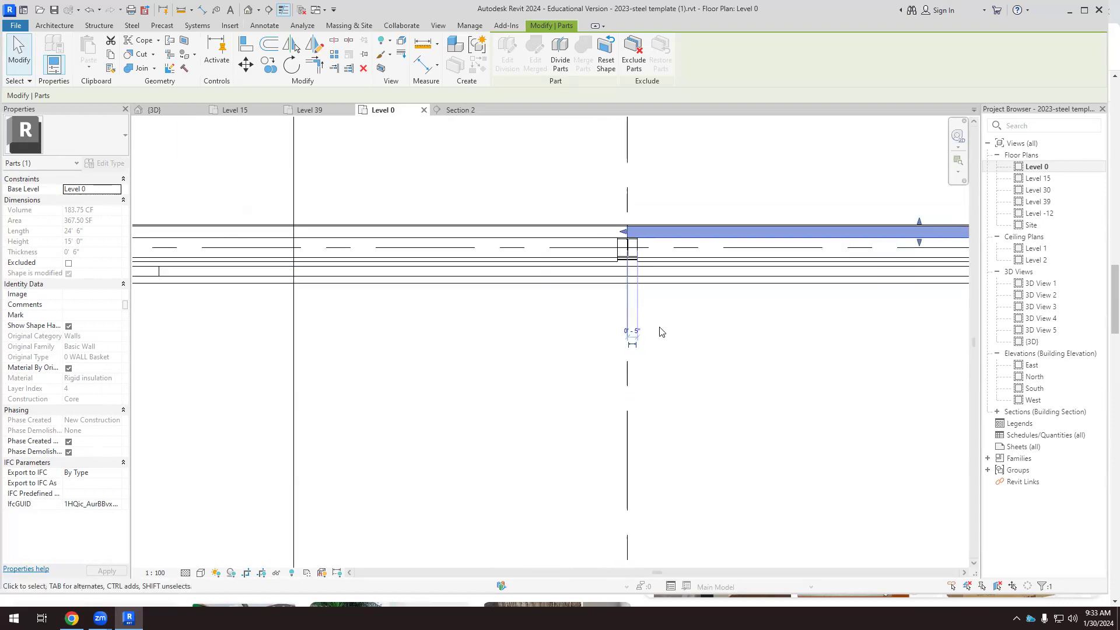
scroll(668, 392, up, 3)
click(671, 392)
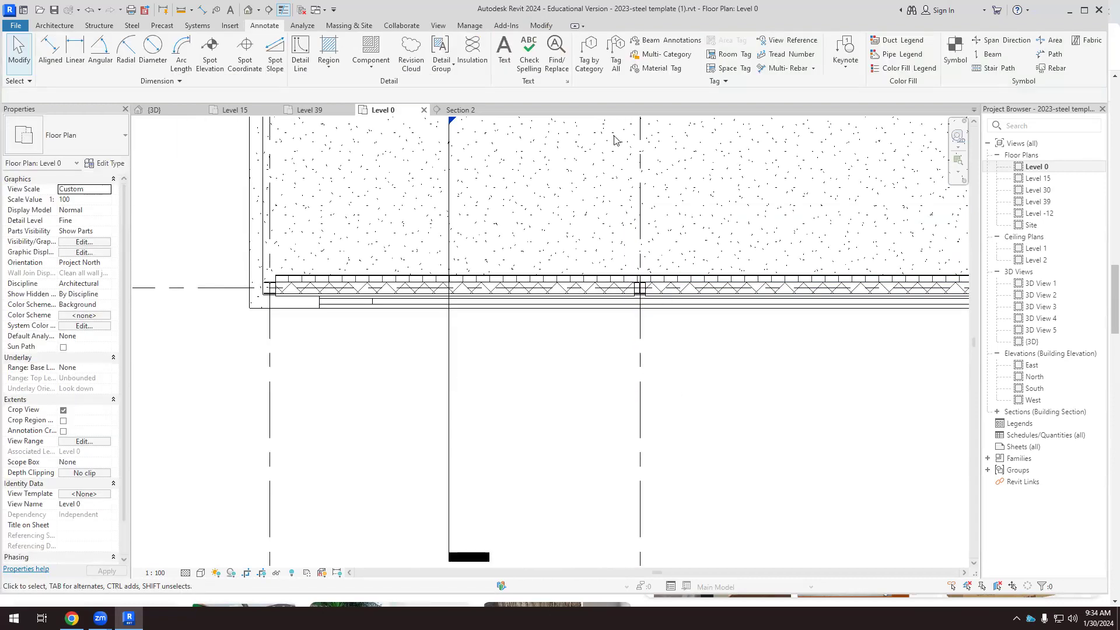
Open Section 2 and check the 0 WALL Basket wall above and below the window.
click(467, 111)
scroll(665, 372, up, 2)
scroll(624, 254, up, 3)
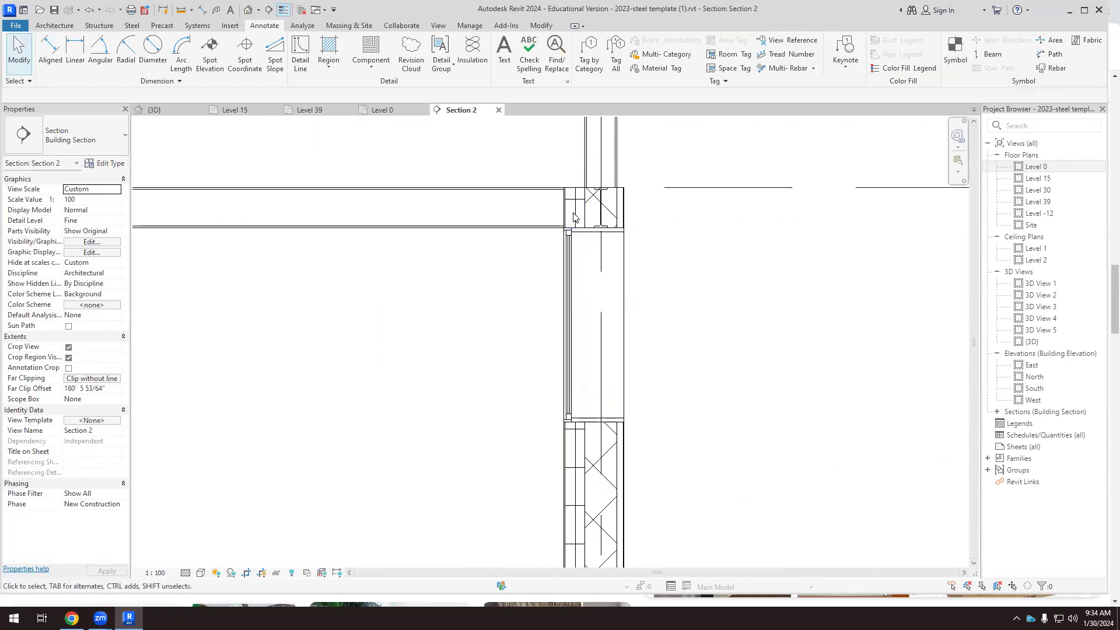
scroll(624, 216, up, 1)
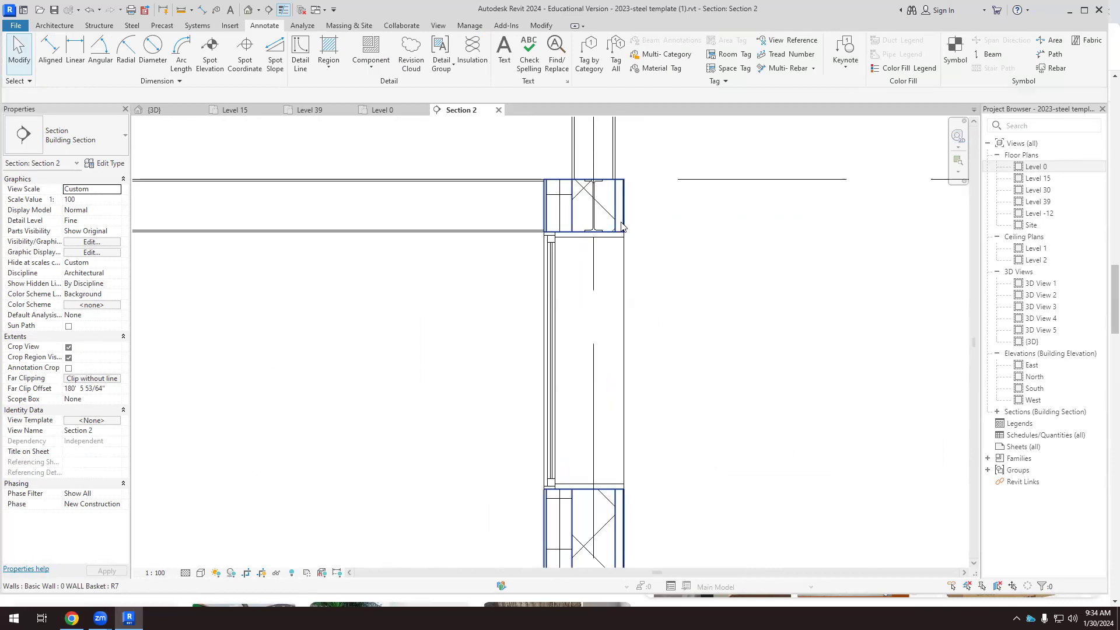
click(563, 190)
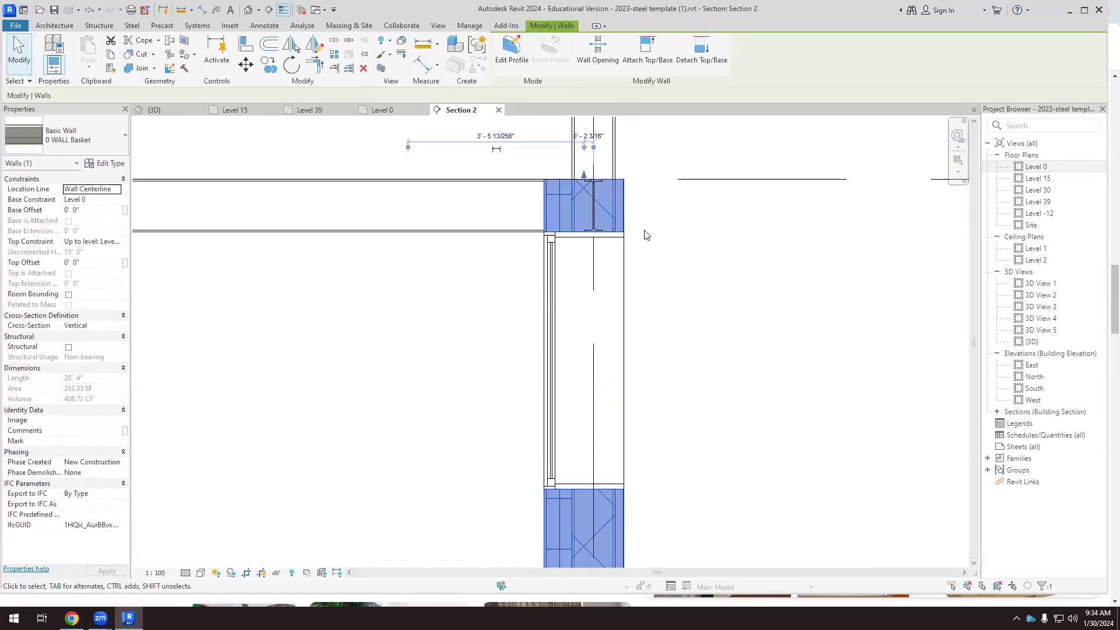
click(653, 243)
scroll(613, 228, up, 1)
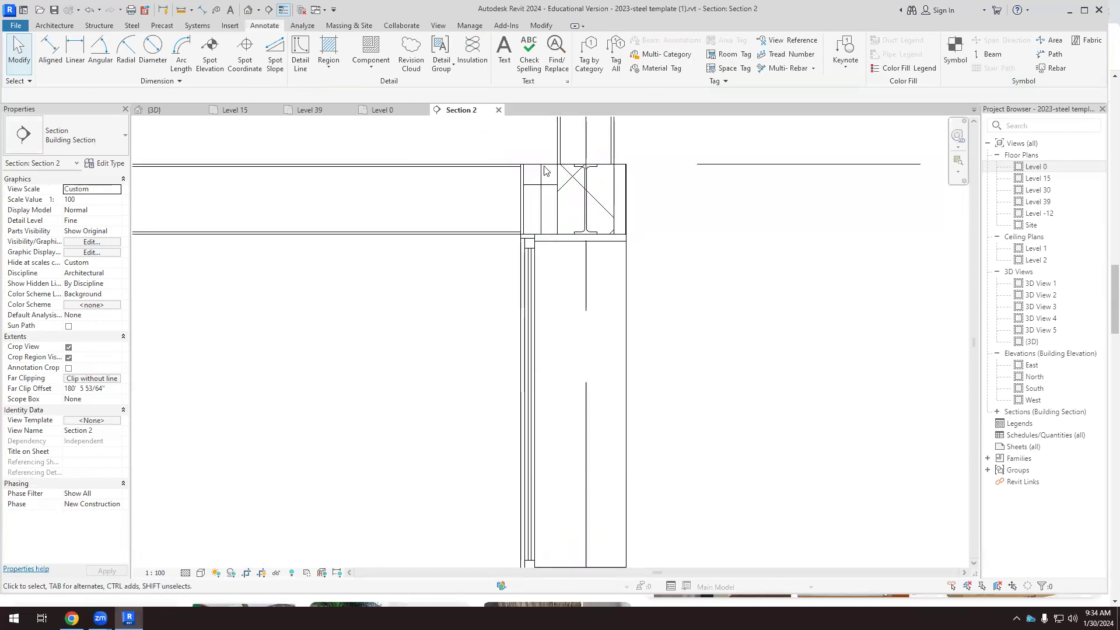
Inspect the wall layers enclosing the steel beam in the section and switch to Chrome's waterproof retaining wall image results.
click(546, 172)
click(725, 288)
scroll(572, 197, up, 1)
click(539, 237)
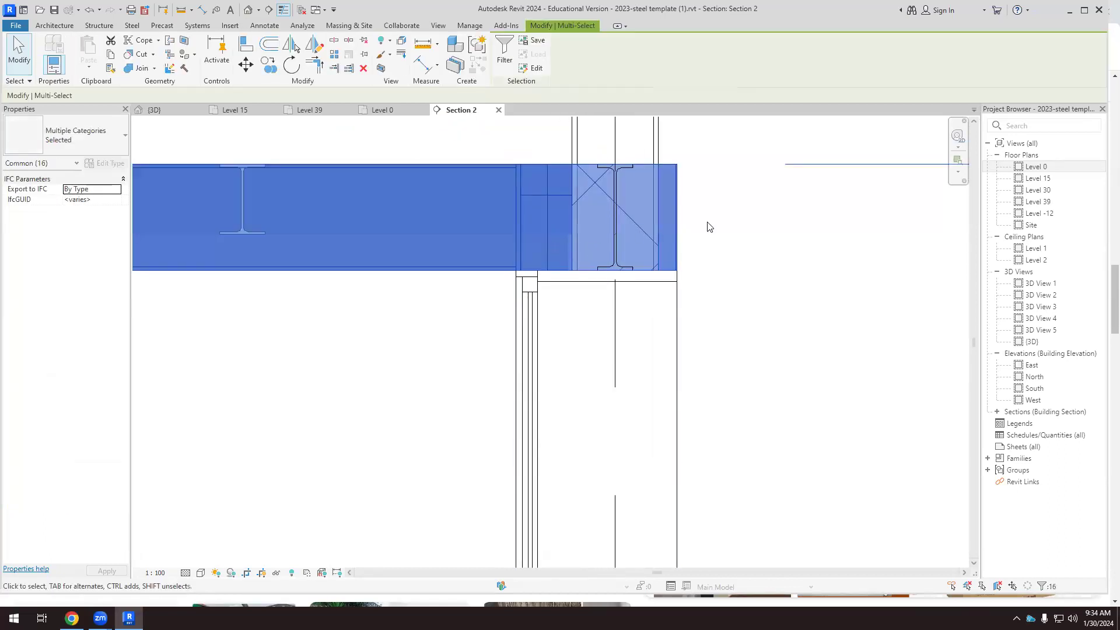
click(708, 225)
click(703, 213)
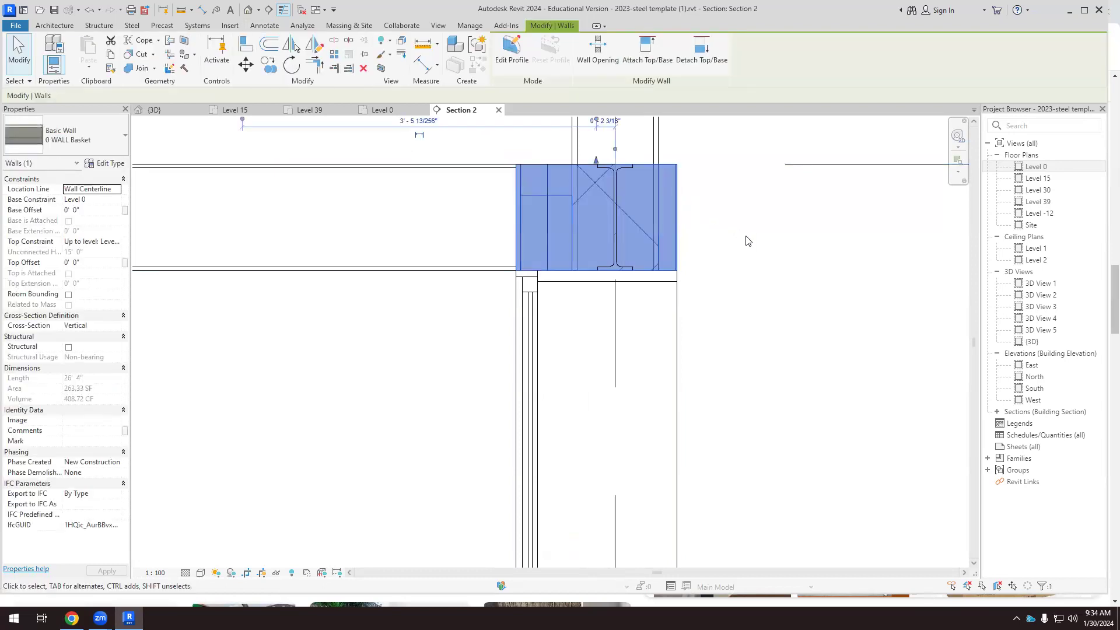
click(748, 241)
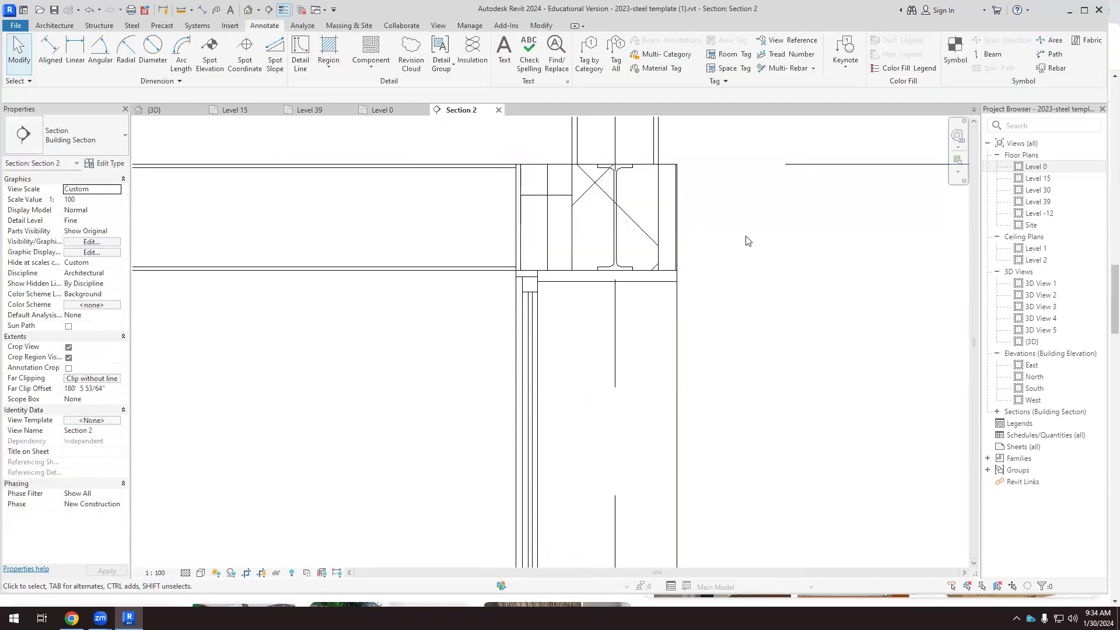
click(676, 210)
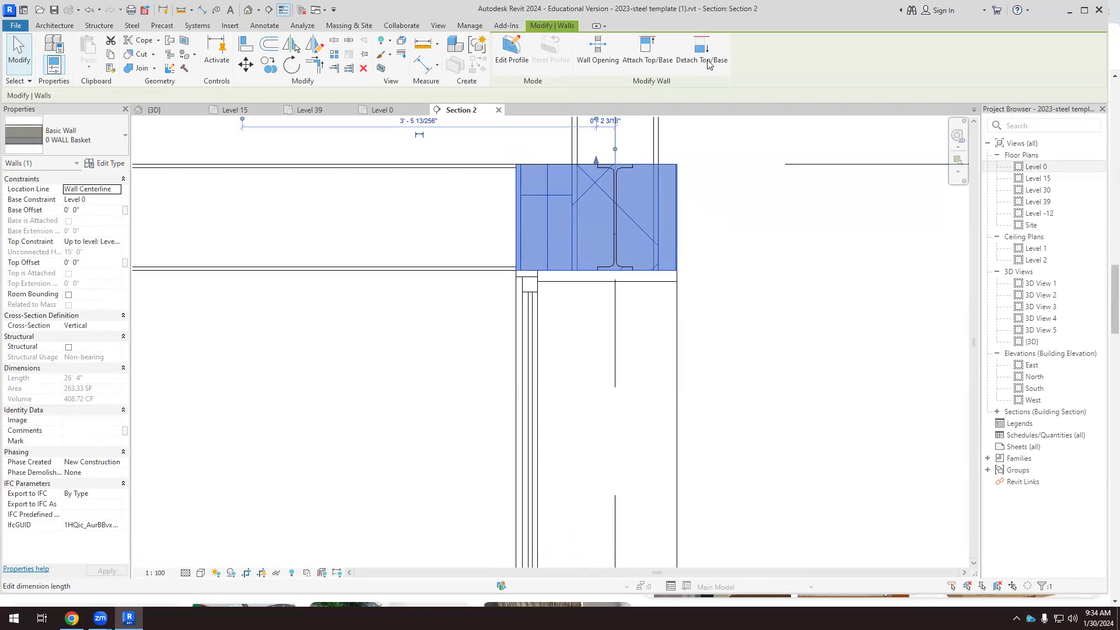
click(1070, 16)
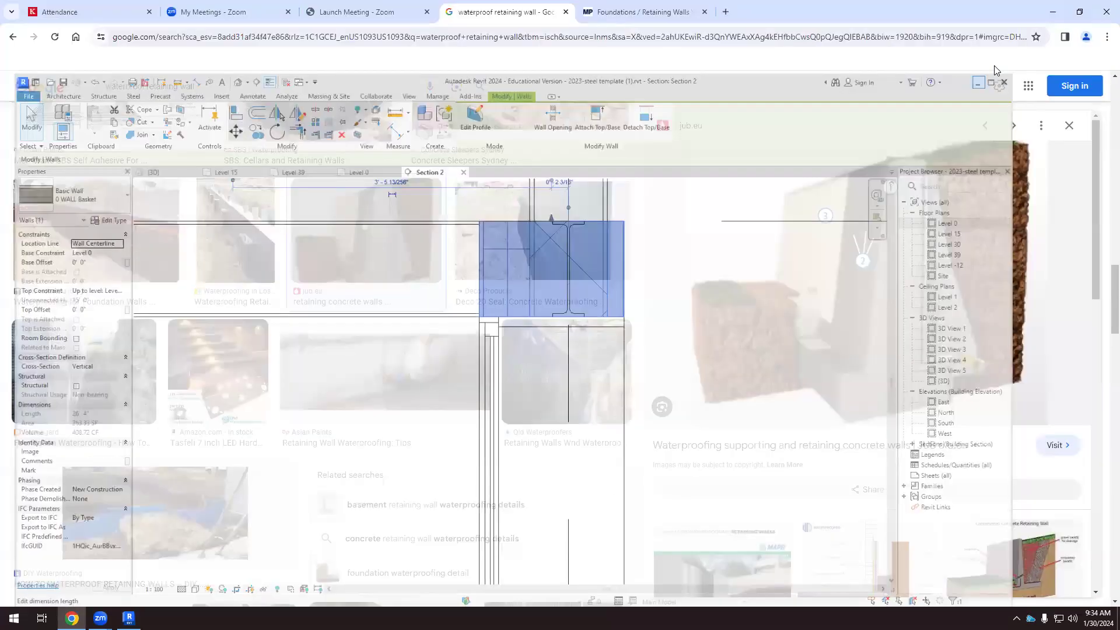
Switch back to Revit, move its window down from the top of the display, and clear the wall selection in Section 2.
key(alt+Tab)
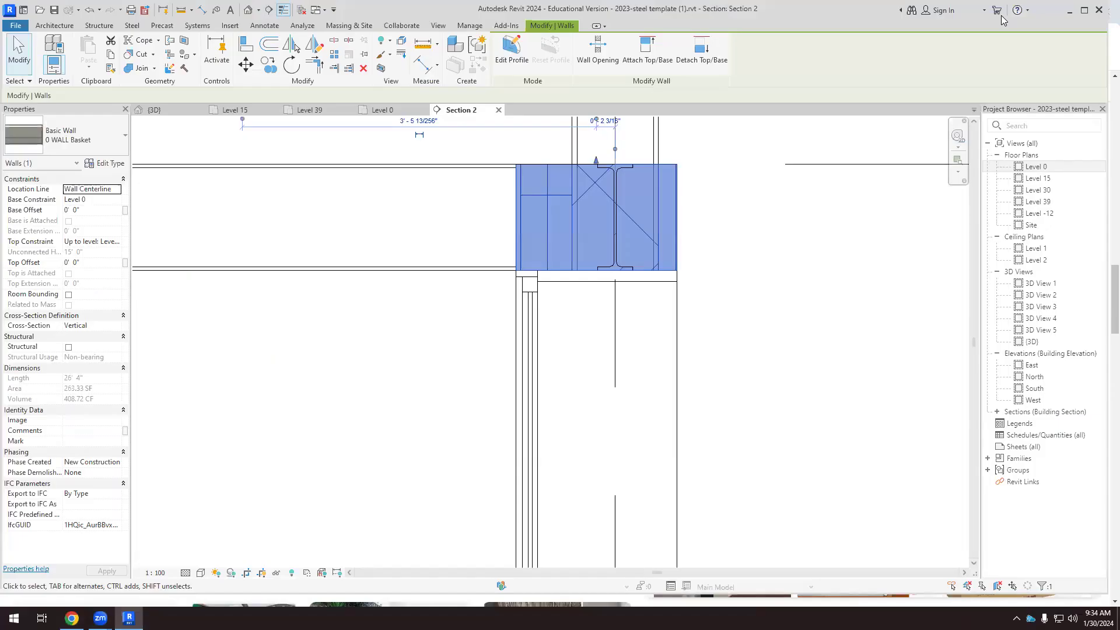
drag(826, 16, 809, 66)
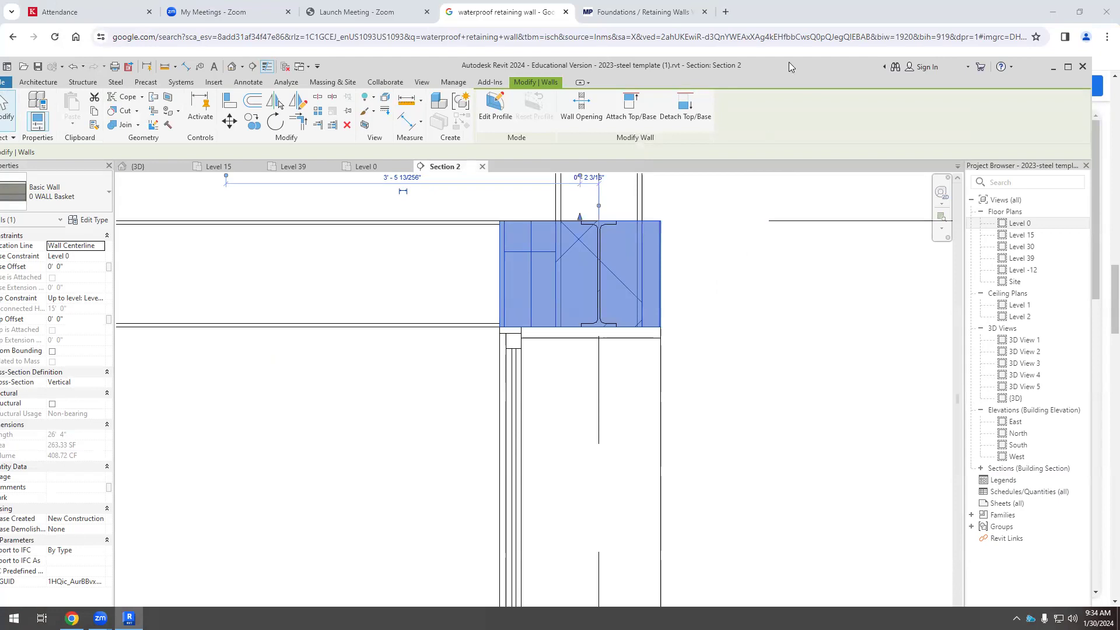
click(318, 488)
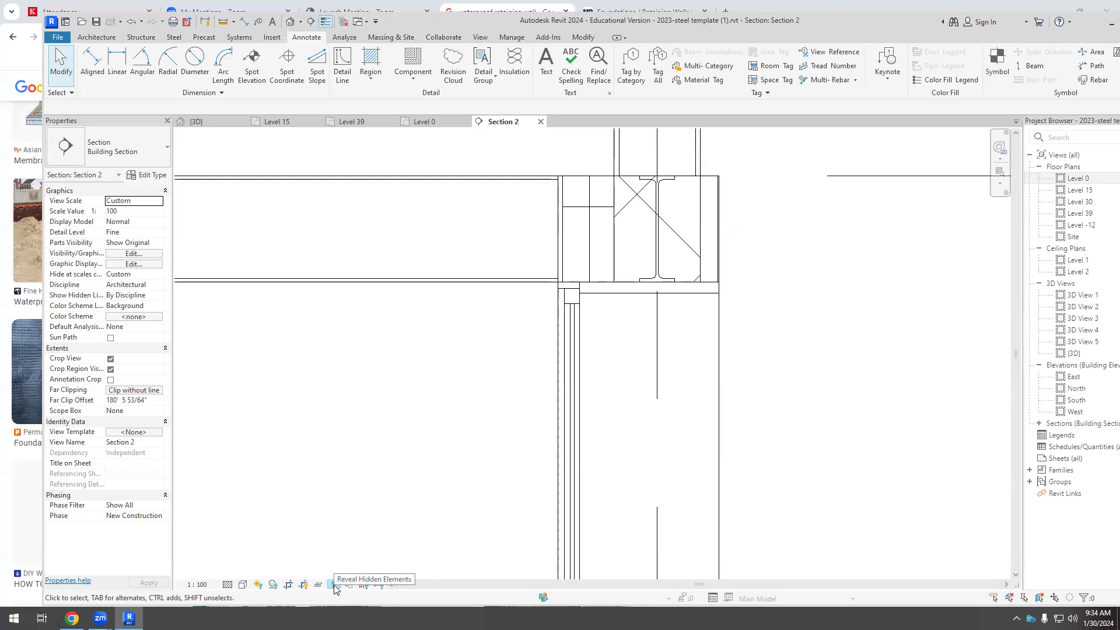
Reveal hidden elements in Section 2, unhide the categories of the selected wall and its parts around the window, and leave reveal mode.
click(333, 585)
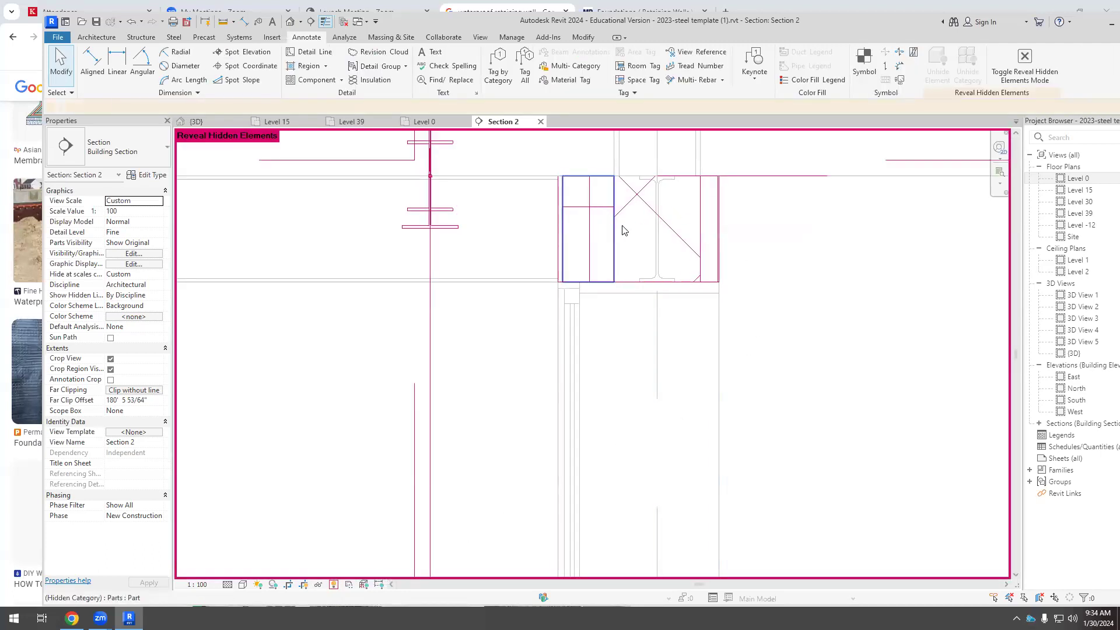
scroll(636, 226, down, 2)
scroll(639, 223, down, 3)
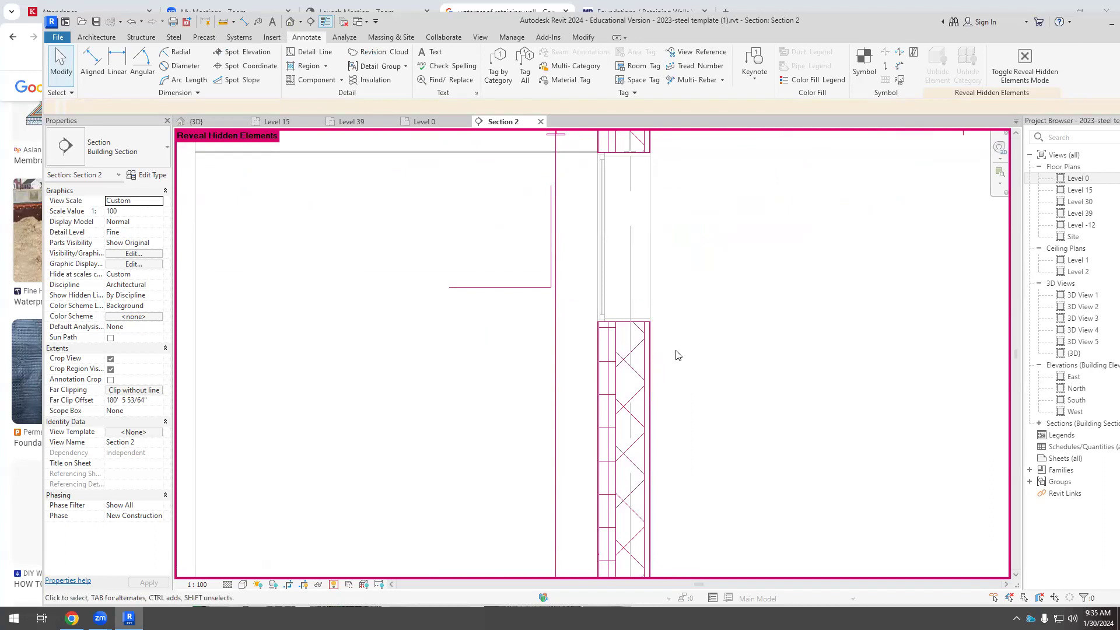
drag(671, 367, 588, 382)
right_click(627, 371)
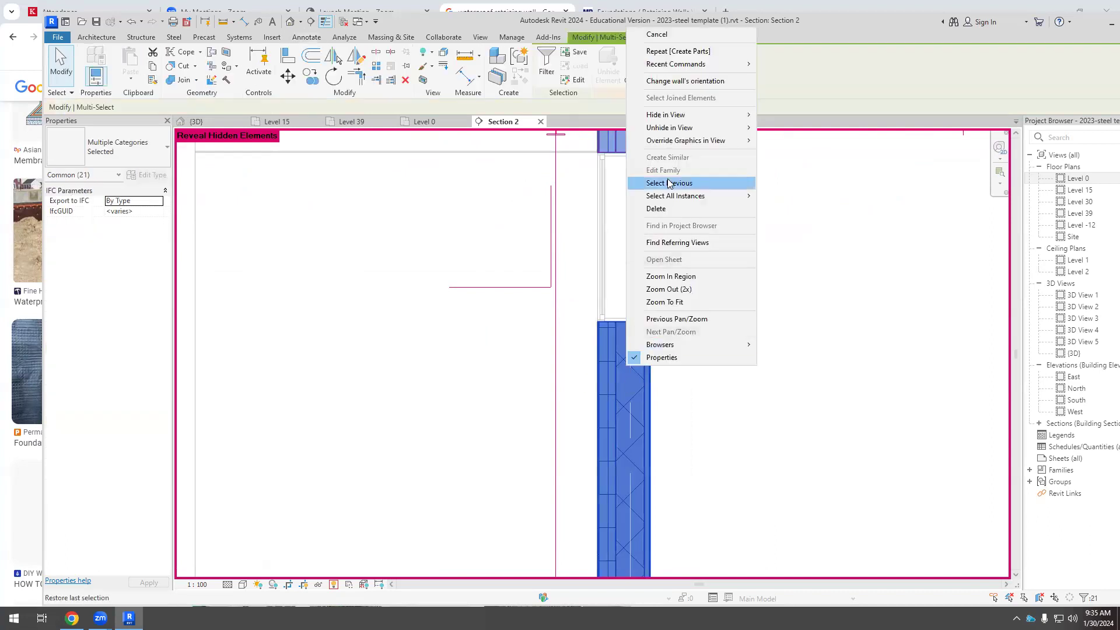
mouse_move(694, 128)
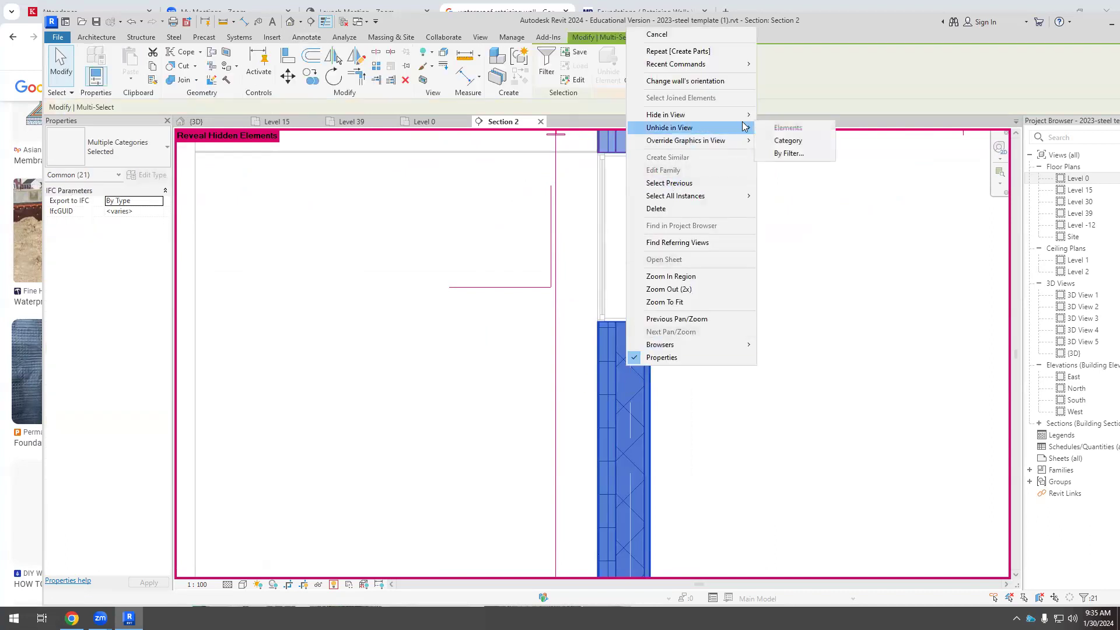
click(789, 140)
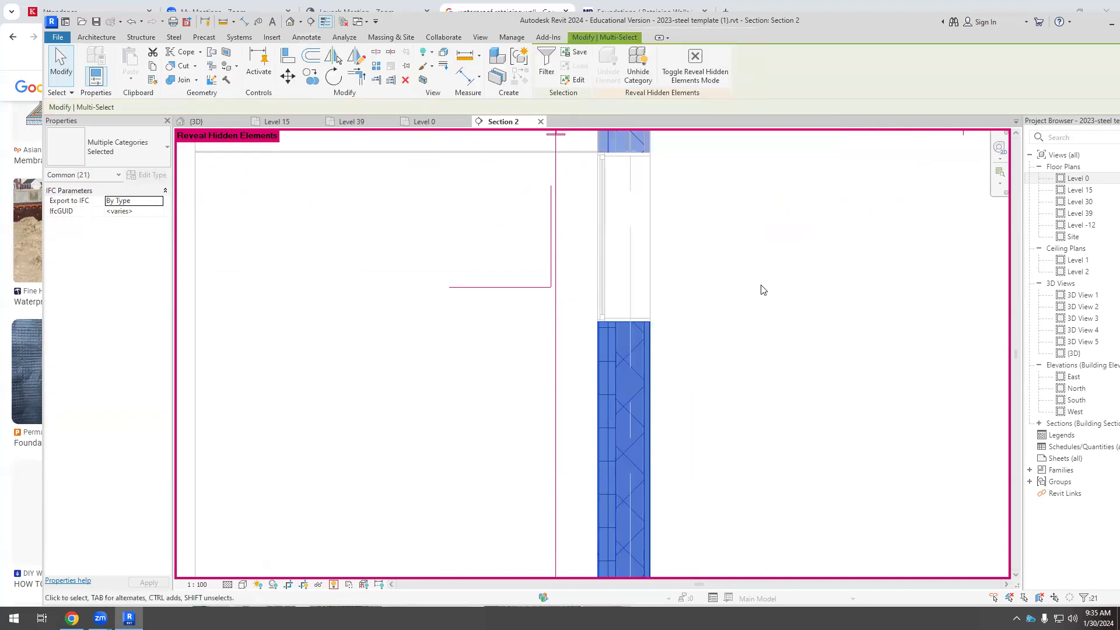
click(334, 584)
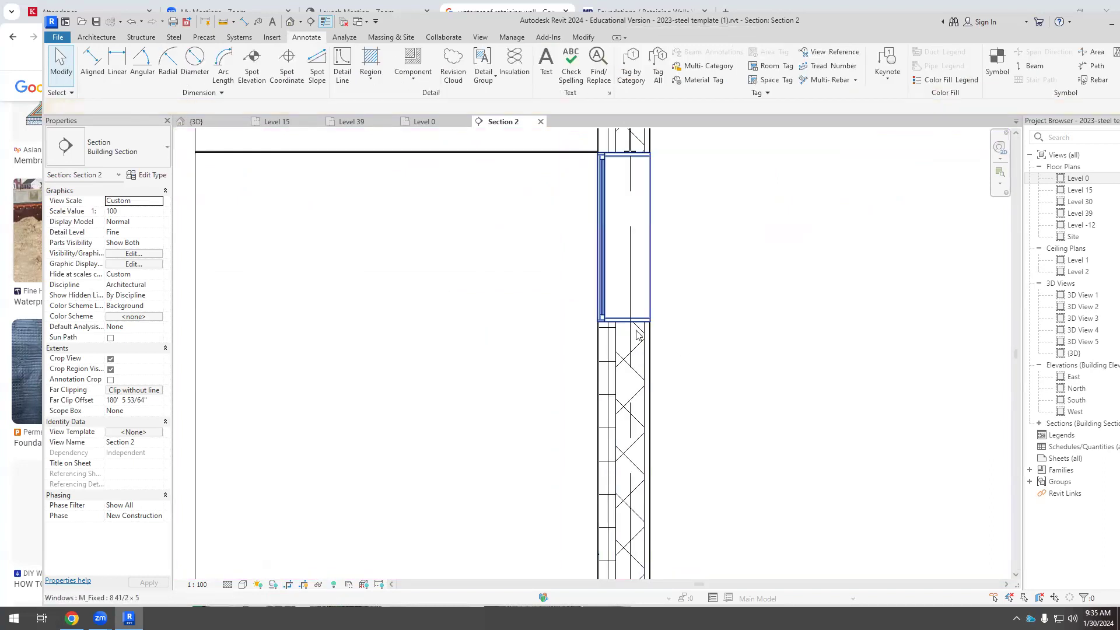
Select the concrete masonry part enclosing the steel beam above the window and enable its shape handles.
scroll(636, 315, down, 2)
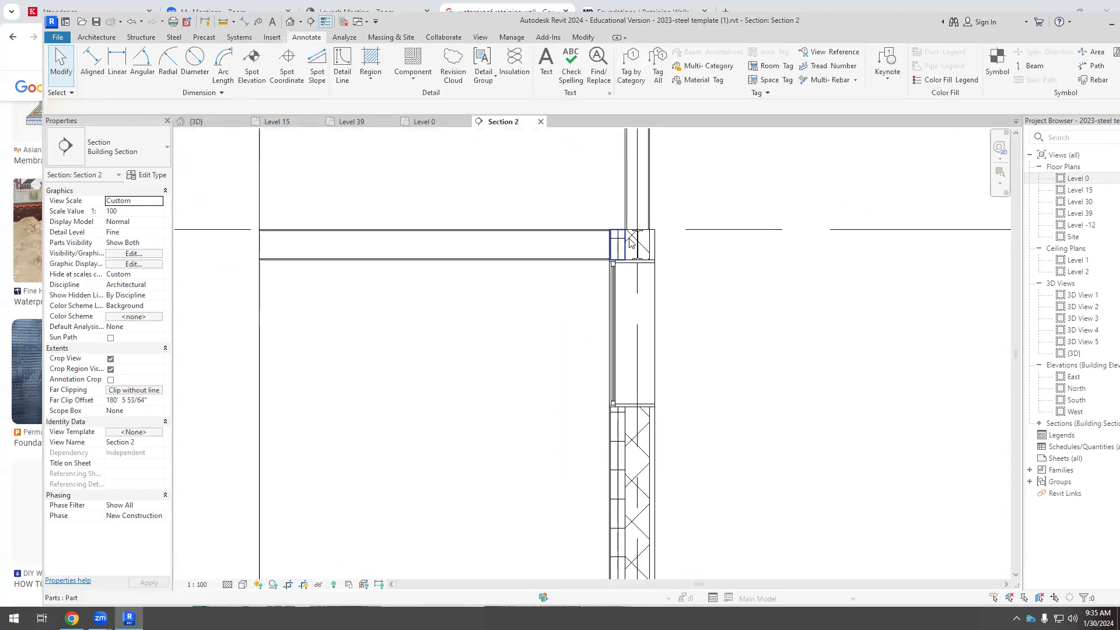
scroll(633, 245, up, 3)
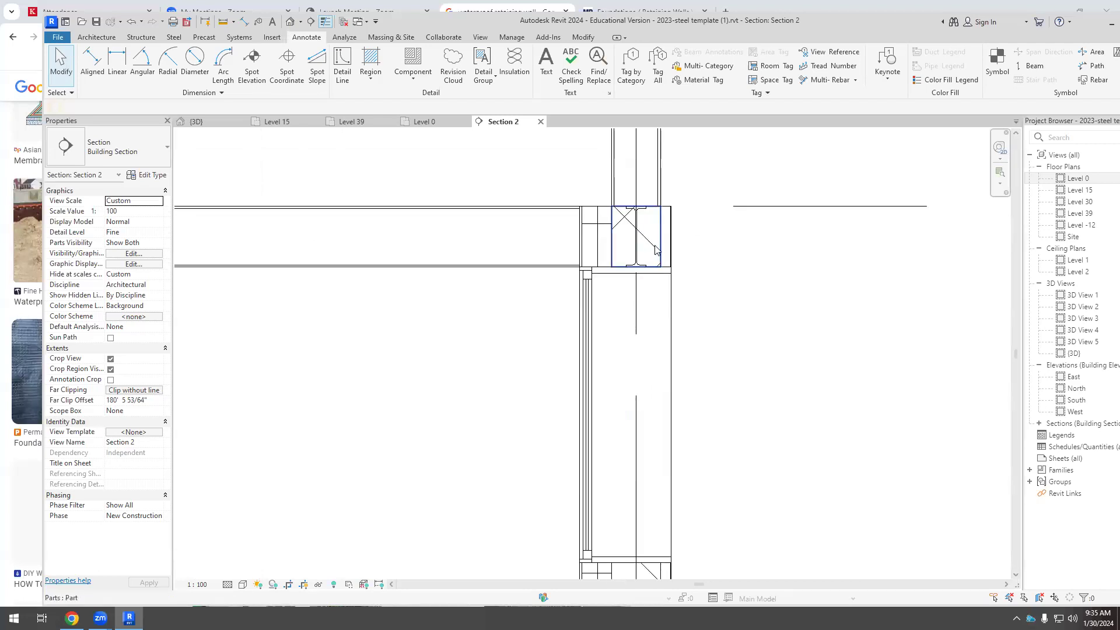
scroll(656, 251, up, 1)
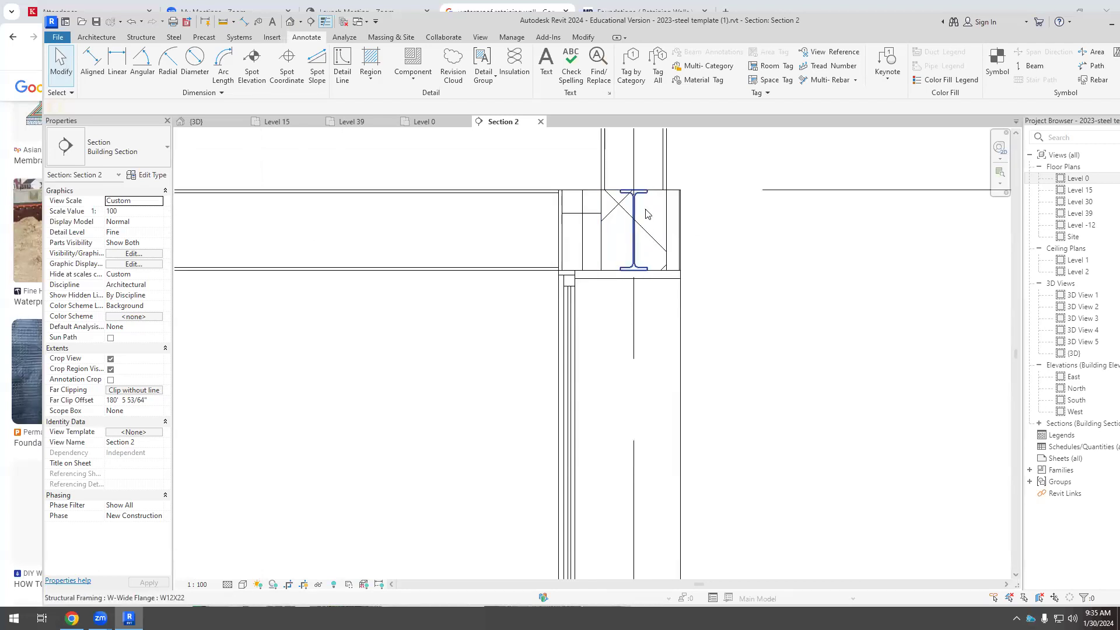
click(659, 213)
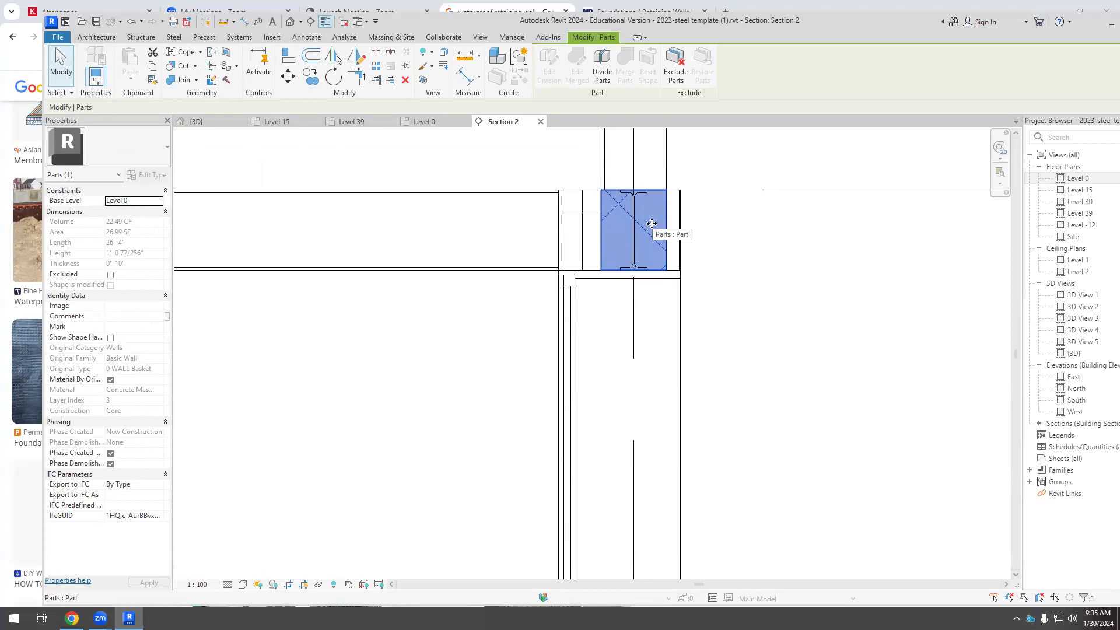
click(111, 339)
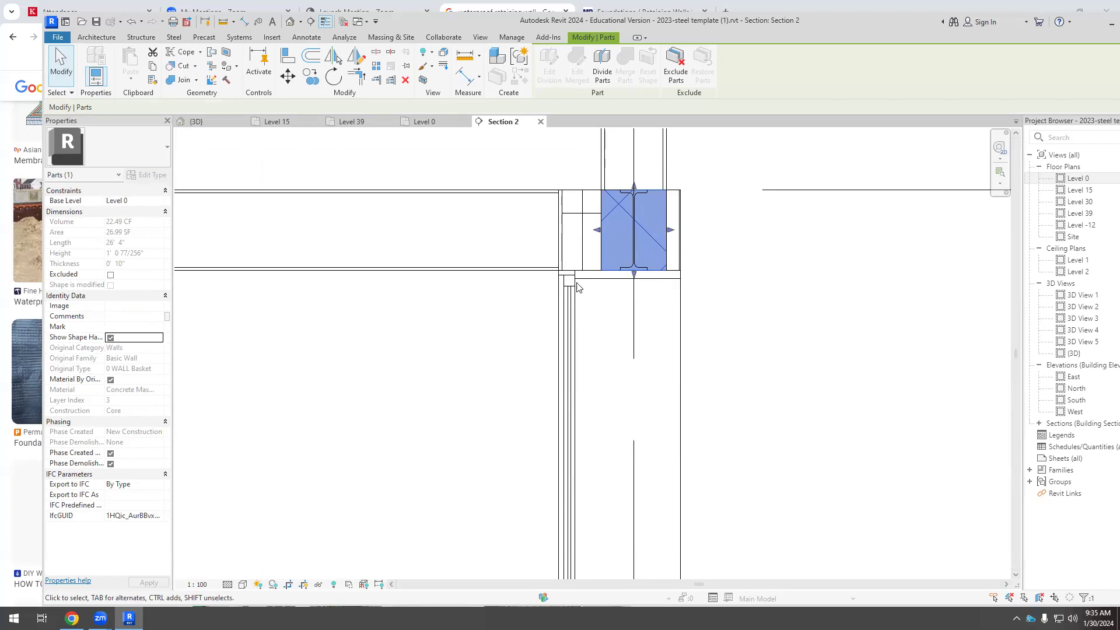
Try to pull the upper edge of the masonry part down below the steel beam, and cancel the change.
drag(634, 188, 623, 362)
scroll(651, 274, down, 2)
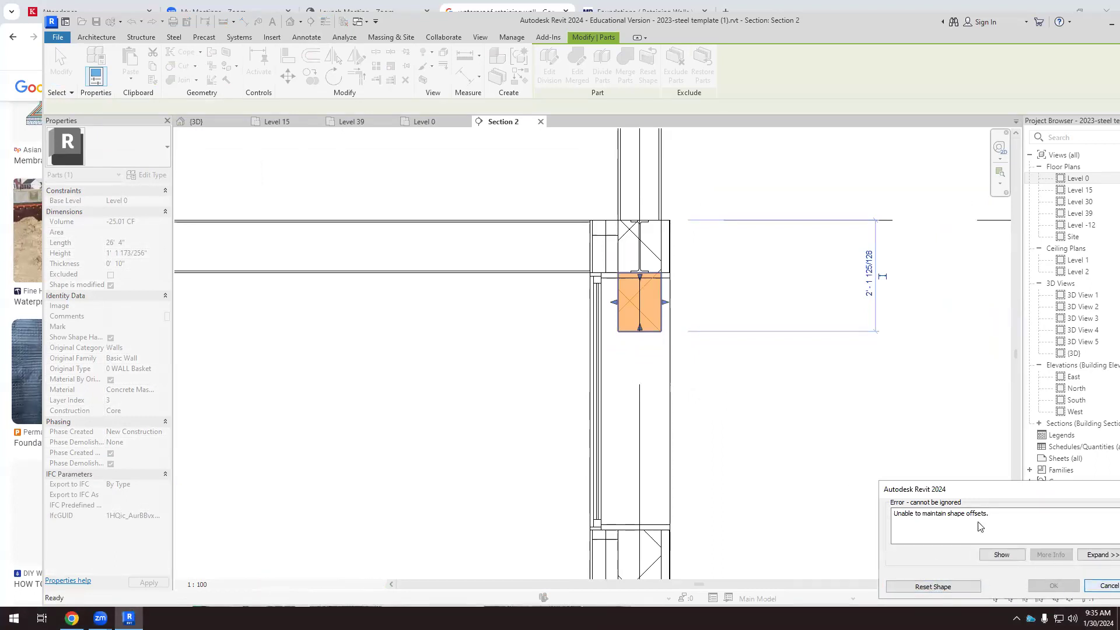
click(1103, 585)
click(661, 244)
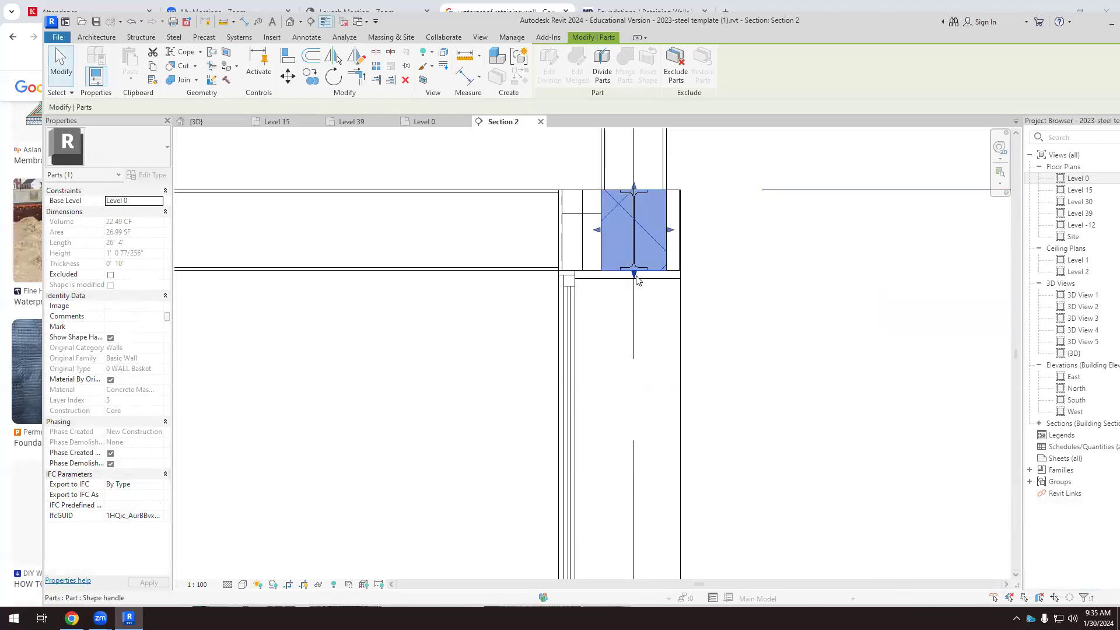
Try to delete the masonry part enclosing the steel beam, accepting the removal of the affected parts.
scroll(717, 225, down, 2)
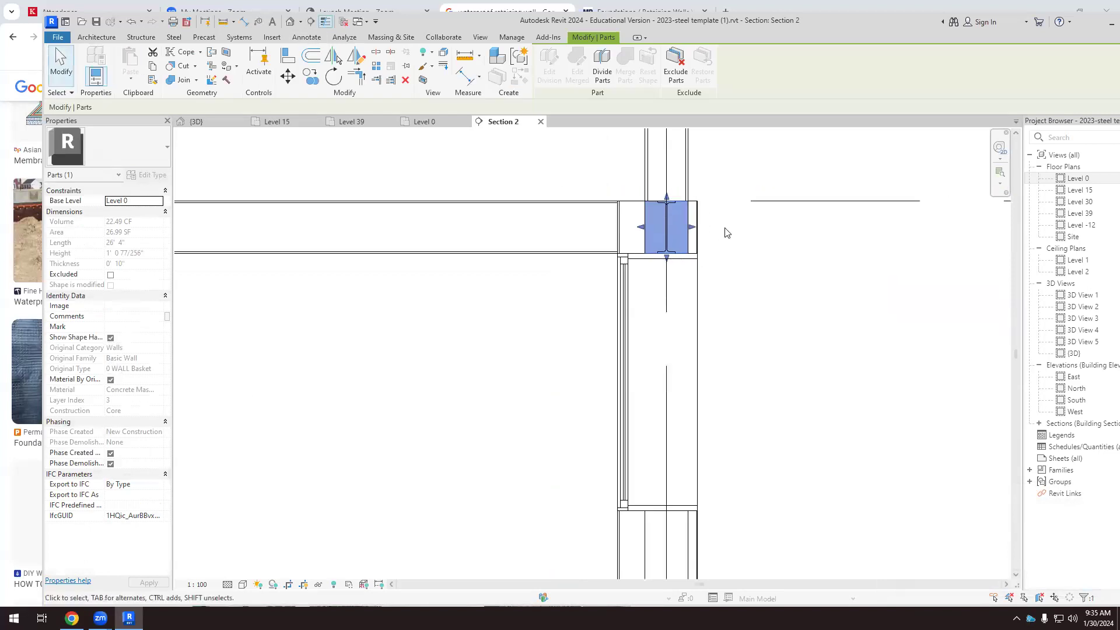
right_click(680, 242)
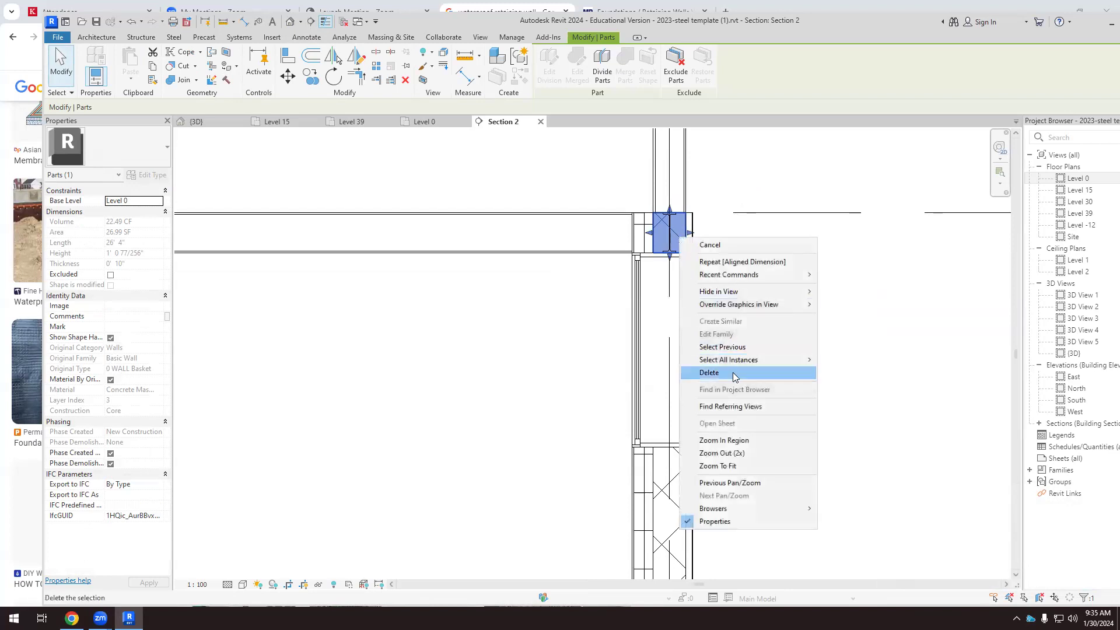
click(736, 372)
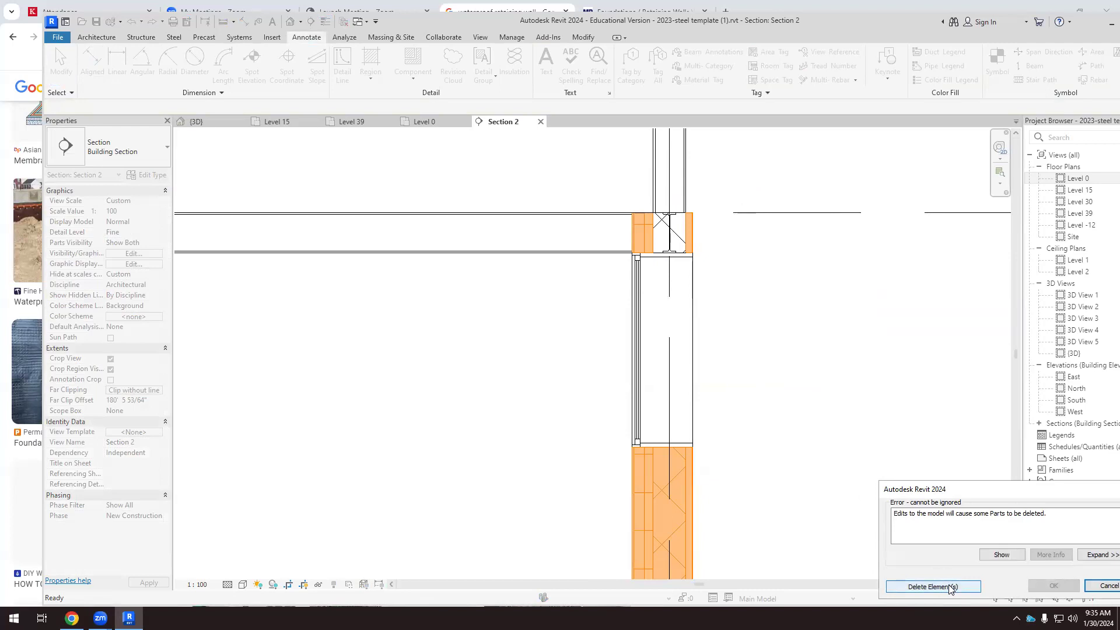
click(933, 586)
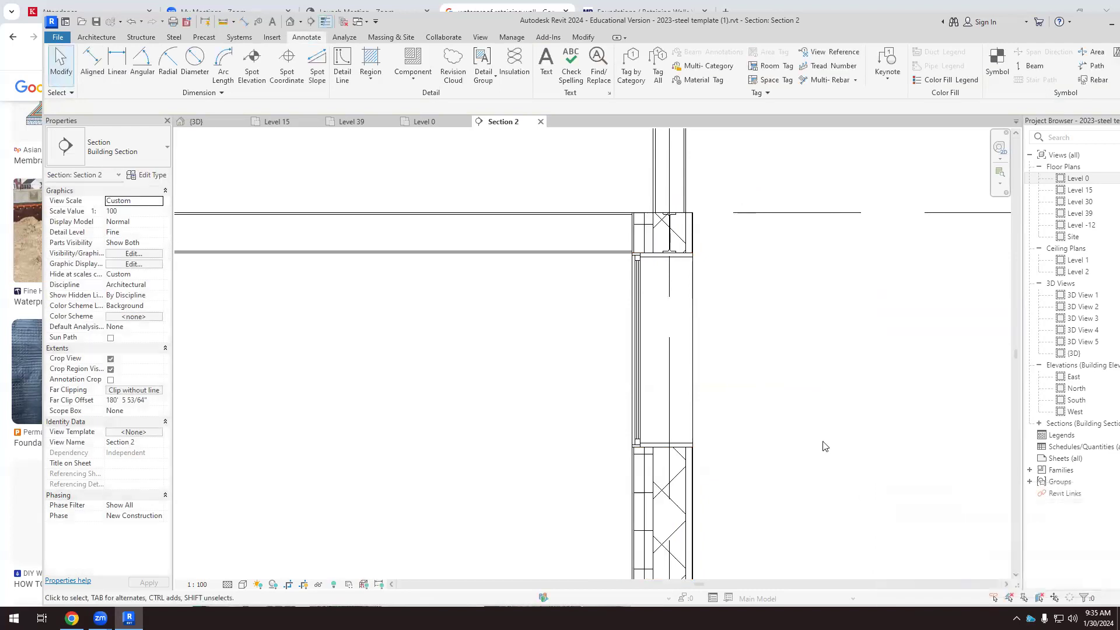
Select the 0 WALL Basket wall and the layers around the steel beam to check their extents, and clear the selection.
click(671, 470)
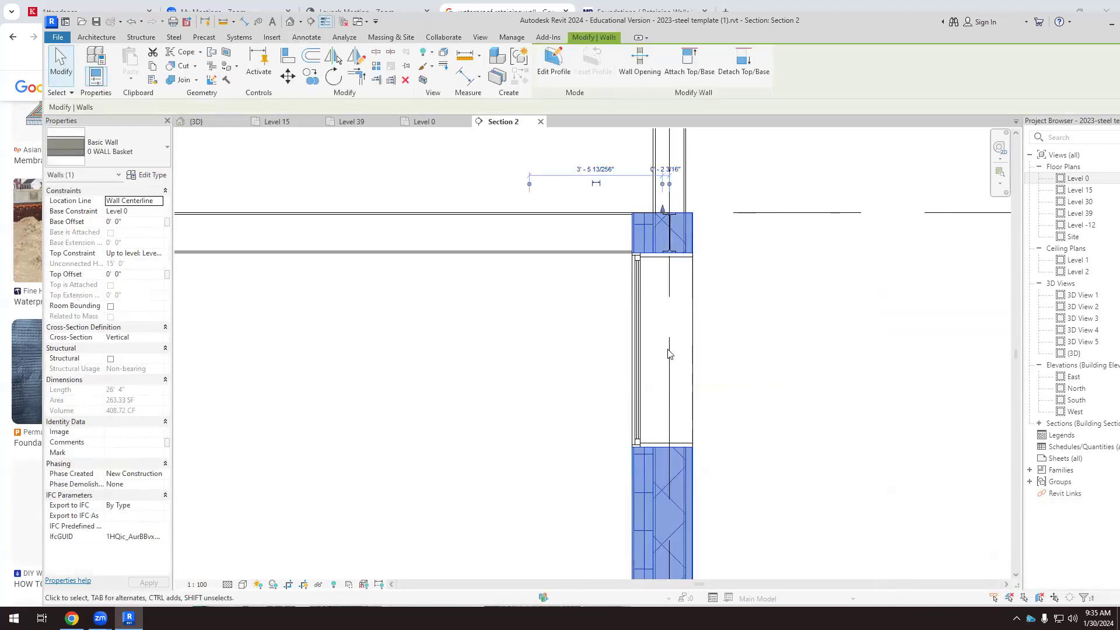
click(696, 227)
scroll(677, 236, up, 2)
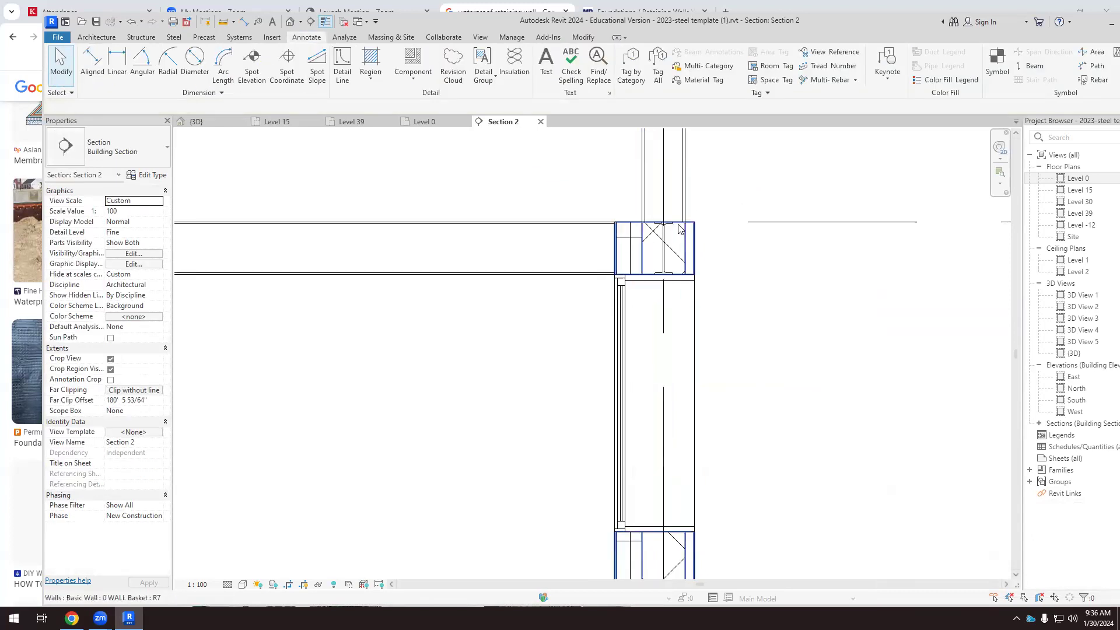
click(678, 232)
click(737, 270)
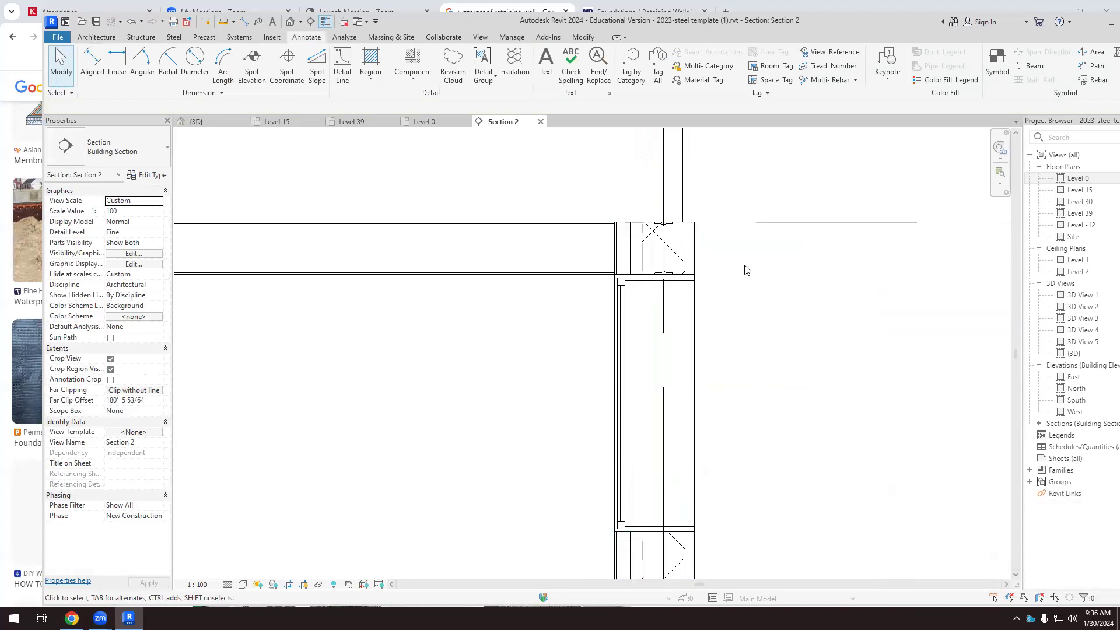
scroll(743, 268, down, 1)
Try to stretch the interior face of the masonry part at the beam across to its opposite face, and reset its shape.
click(682, 231)
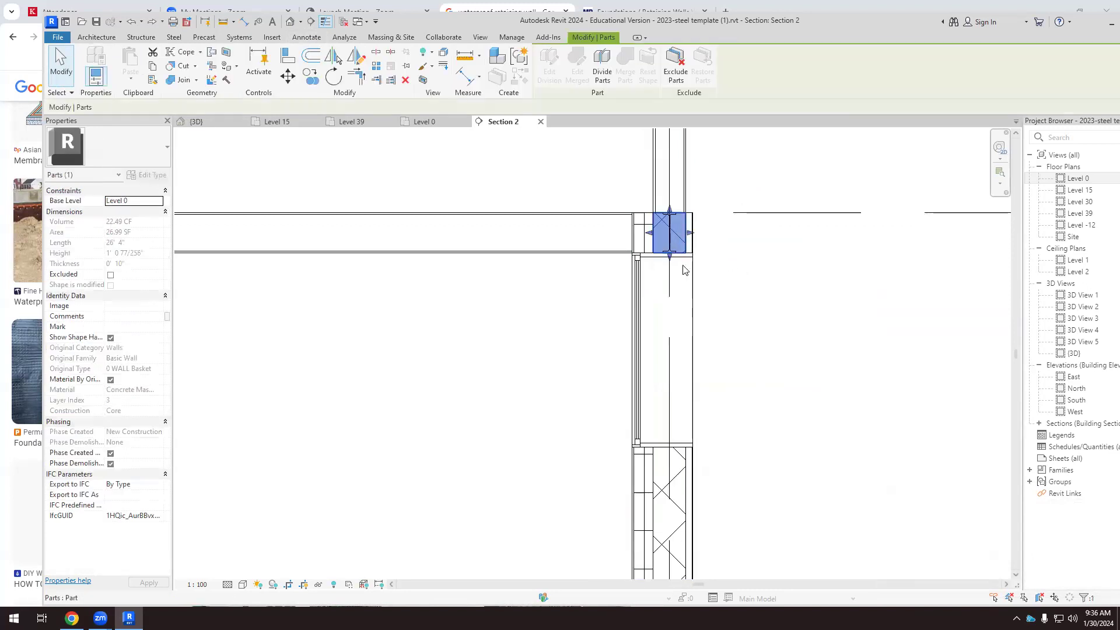
scroll(683, 257, down, 1)
scroll(720, 247, up, 4)
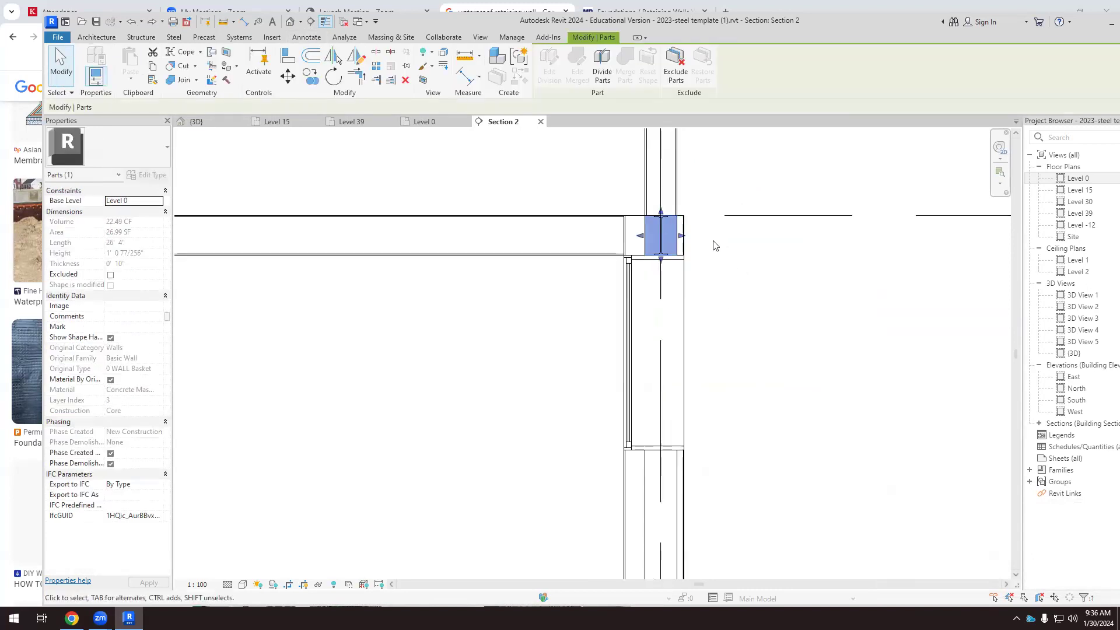
drag(576, 234, 622, 235)
scroll(602, 236, down, 3)
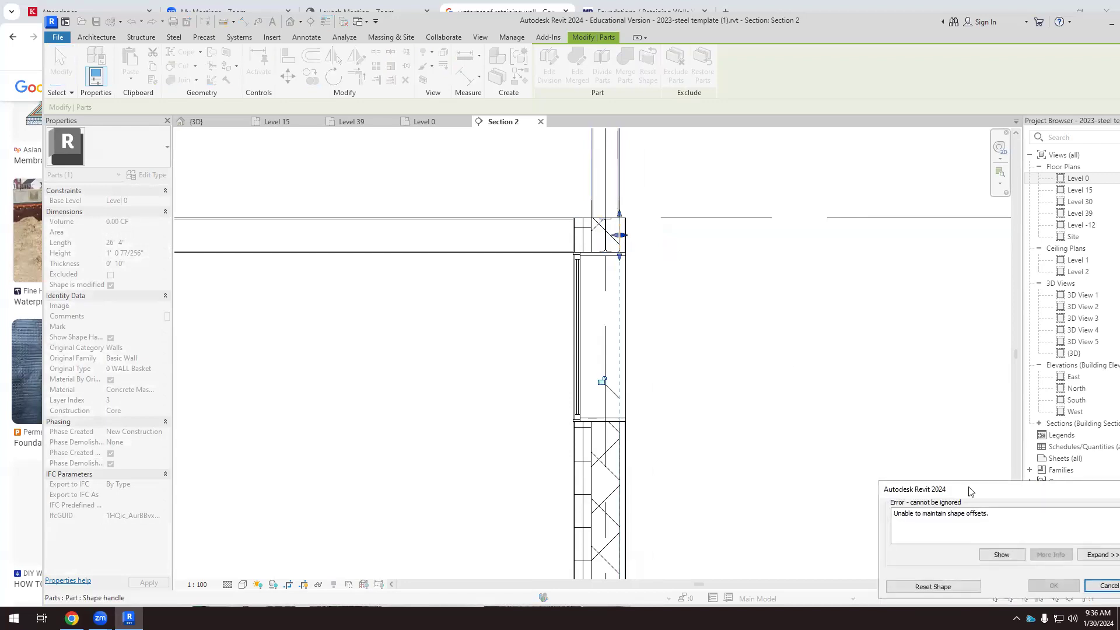
click(949, 585)
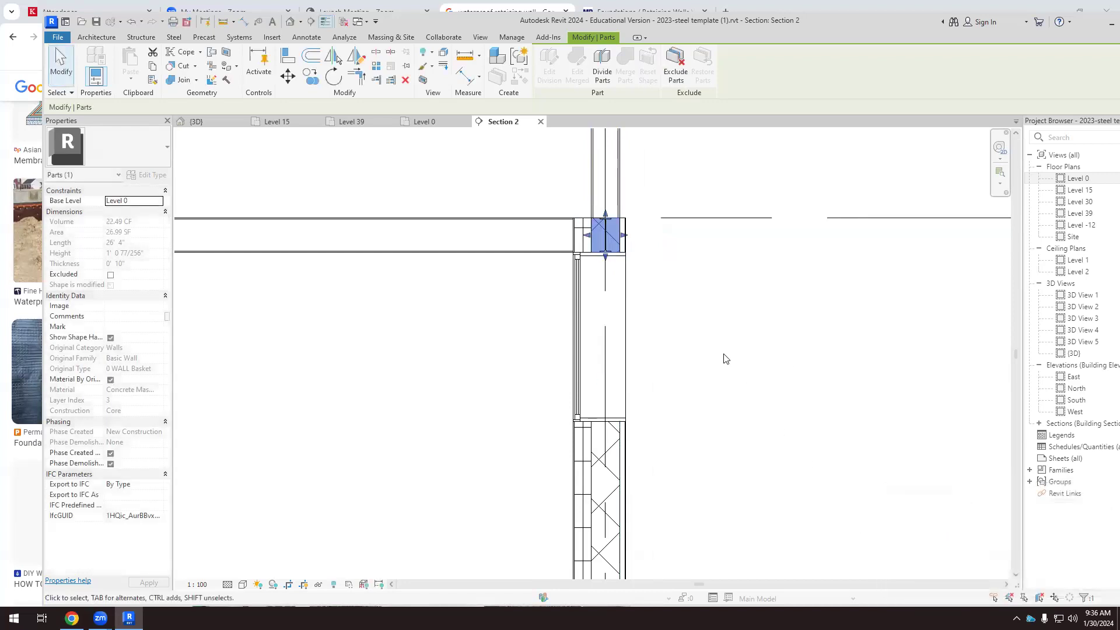
Select the concrete masonry part below the window, compare it with the part at the steel beam, and clear the selection.
click(725, 357)
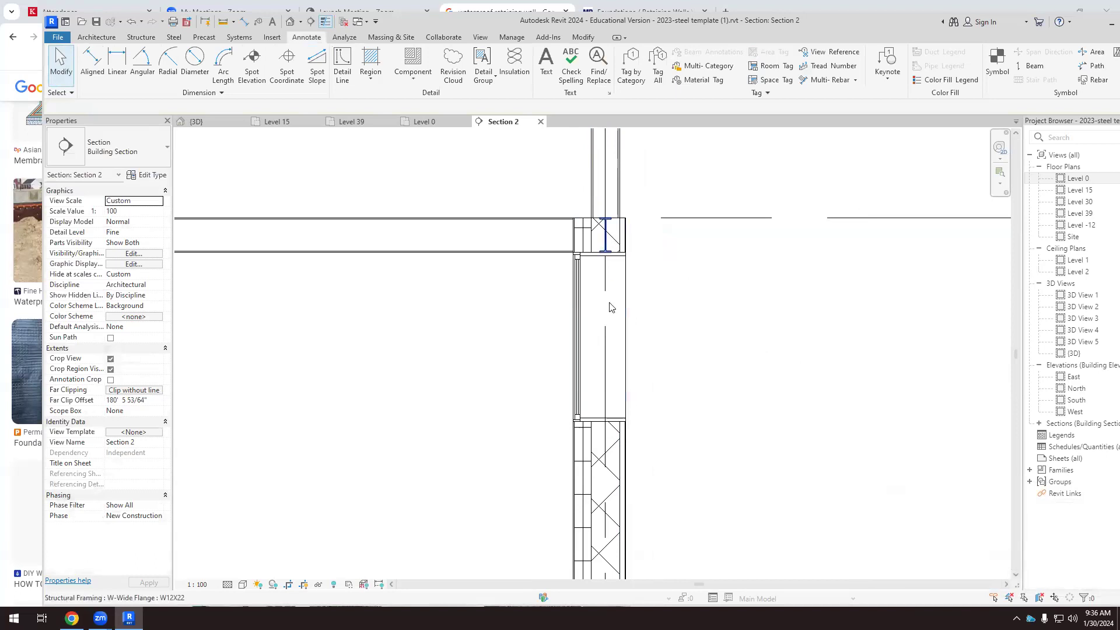
click(612, 446)
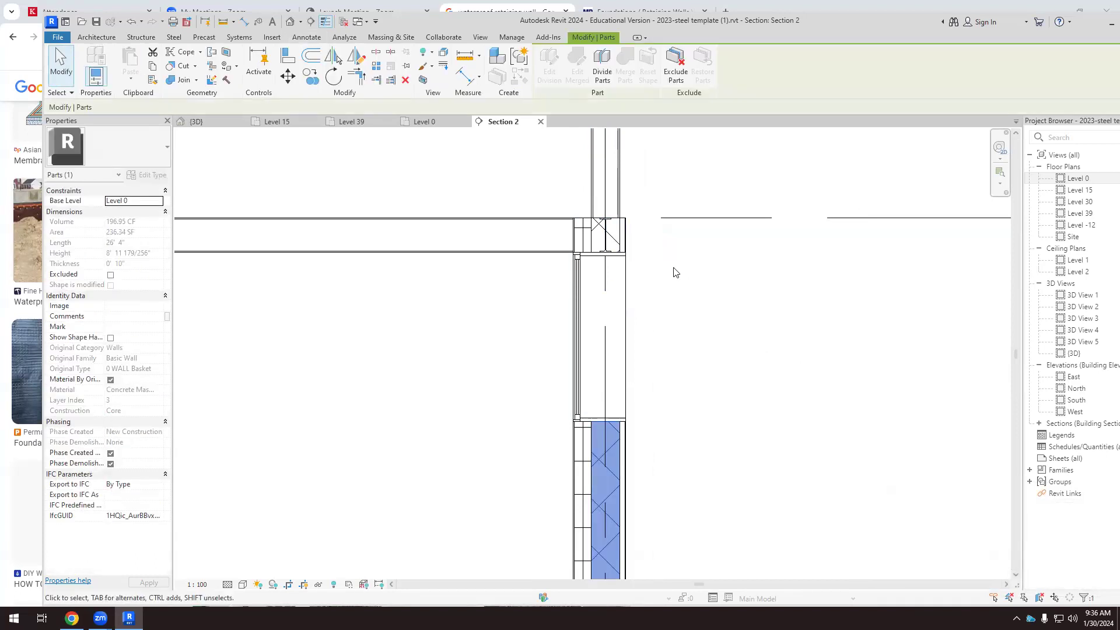
scroll(629, 225, up, 1)
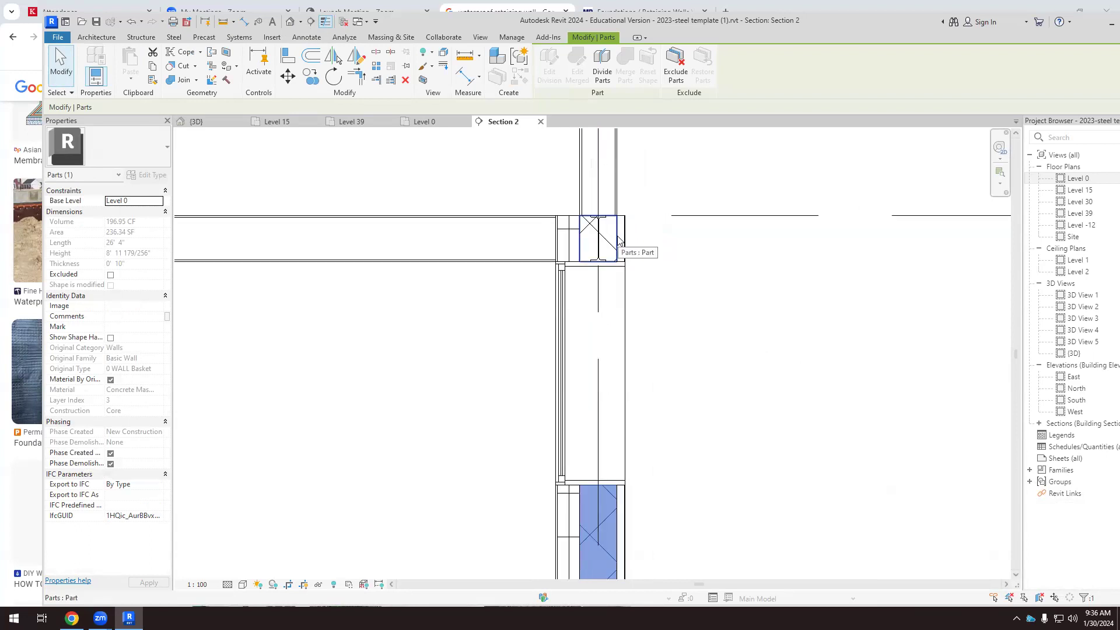
scroll(689, 385, down, 2)
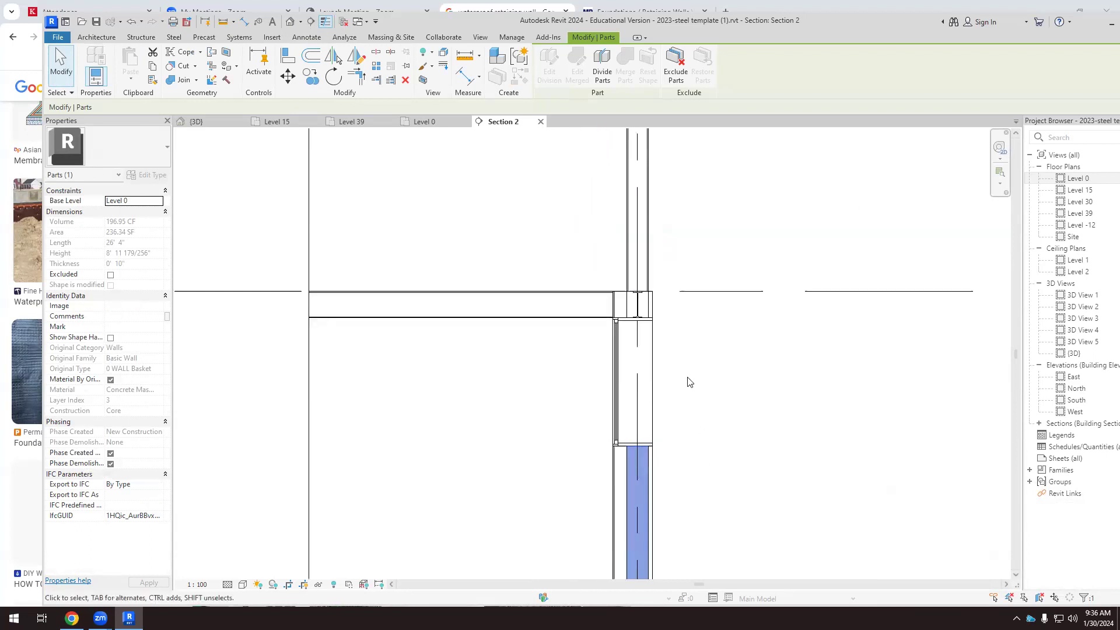
click(677, 475)
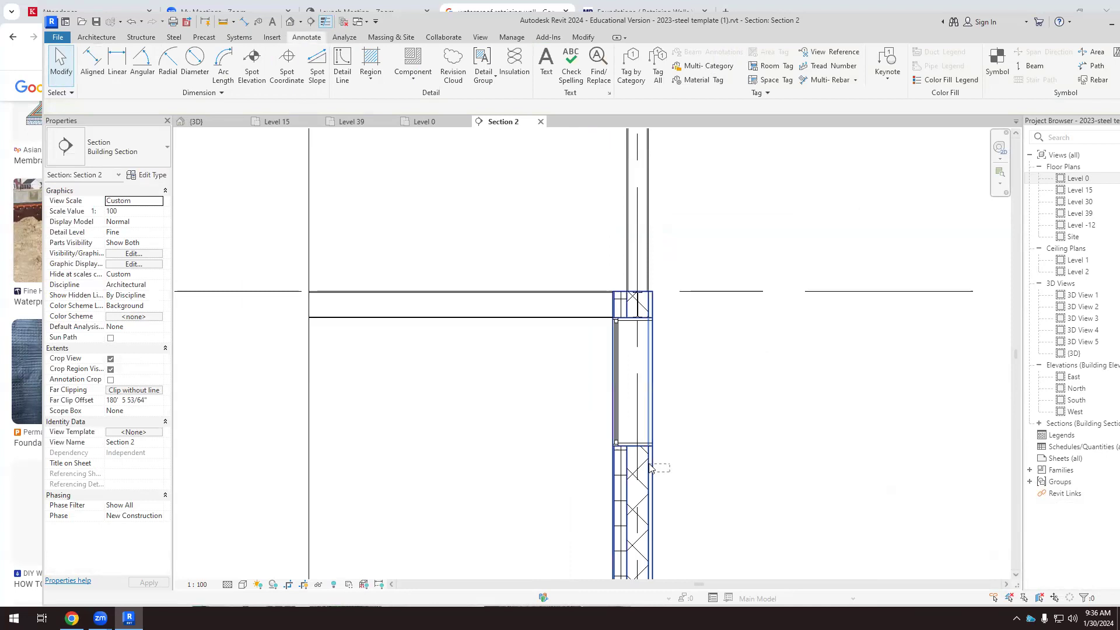
Select only the two 0 WALL Basket walls at the window, excluding their parts, and set their top offset to -1' 0".
drag(652, 467, 596, 143)
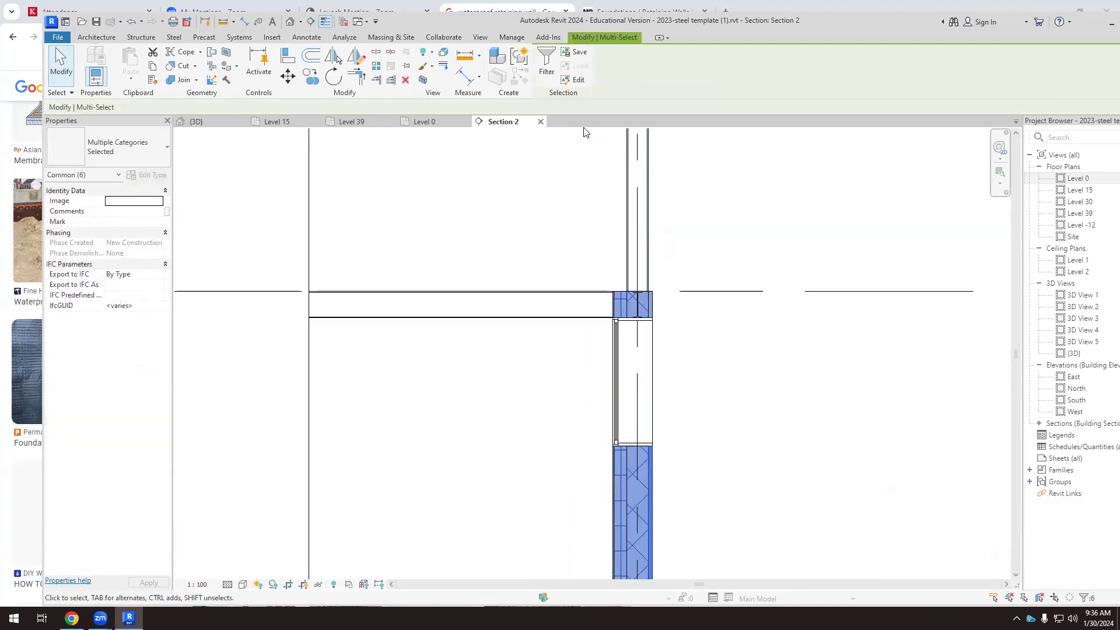
click(546, 61)
click(492, 239)
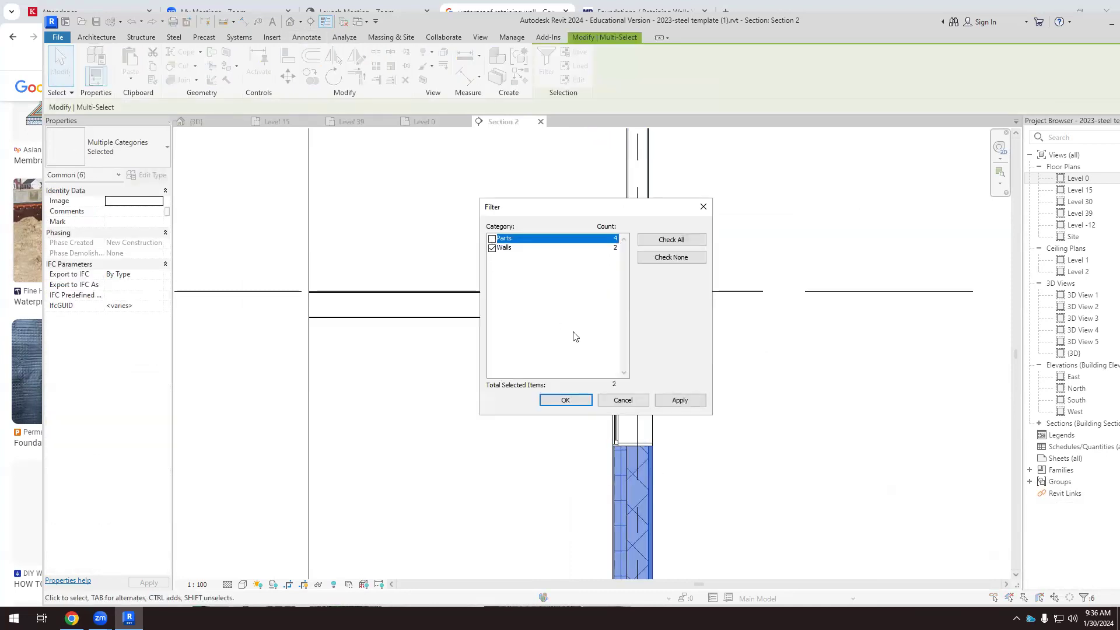
click(548, 402)
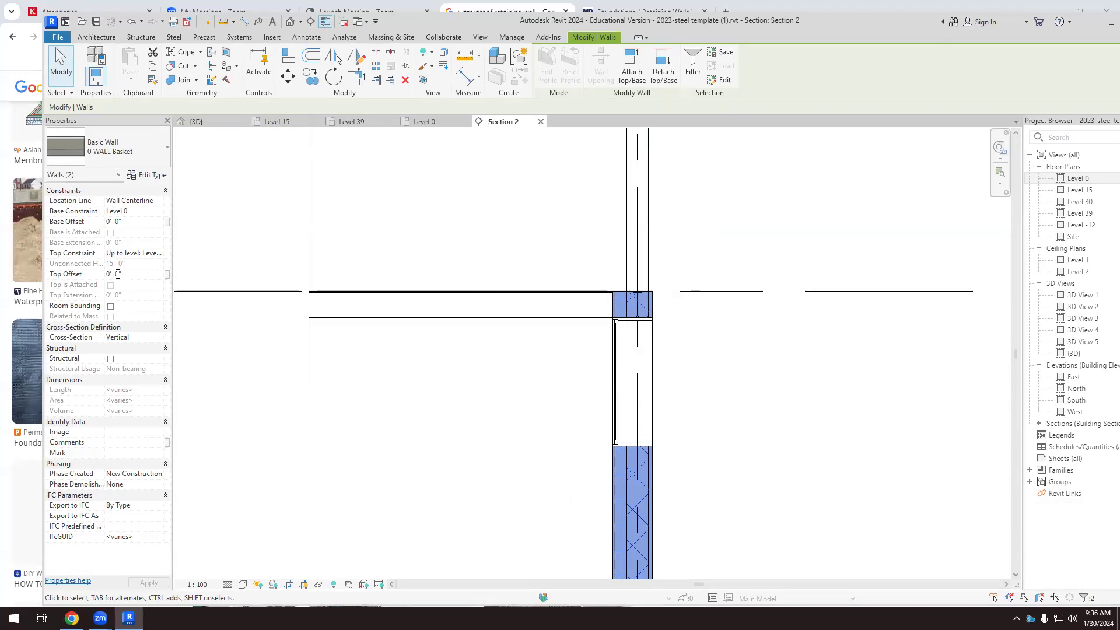
click(77, 271)
text(-1)
key(Return)
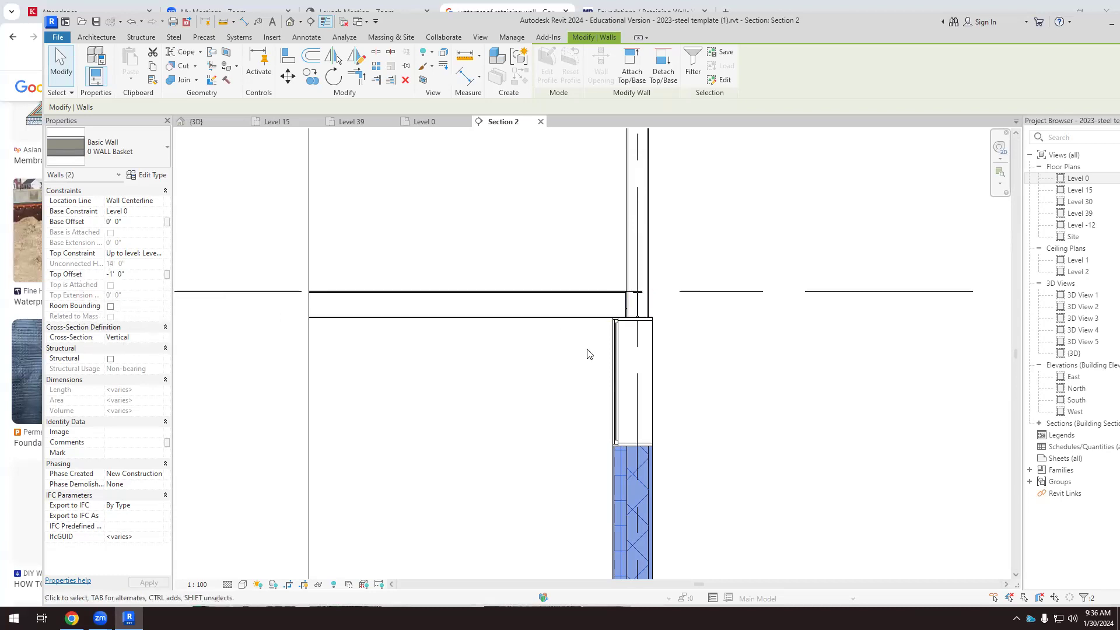
click(718, 378)
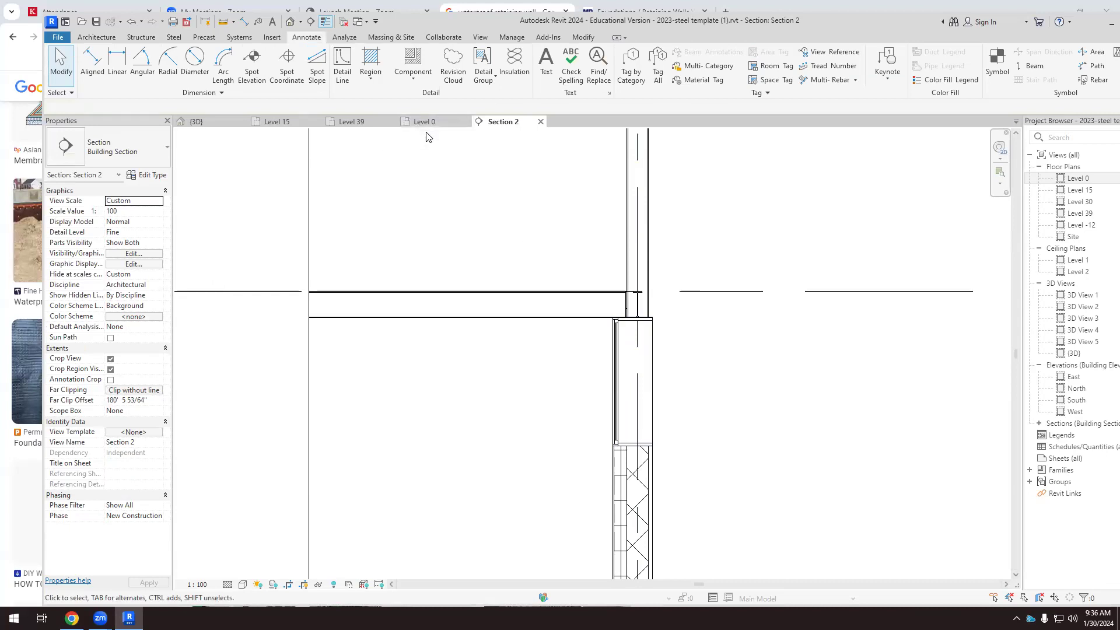
Inspect the lowered walls in the 3D view around the window head, the beam and the adjacent stainless steel panel.
click(196, 122)
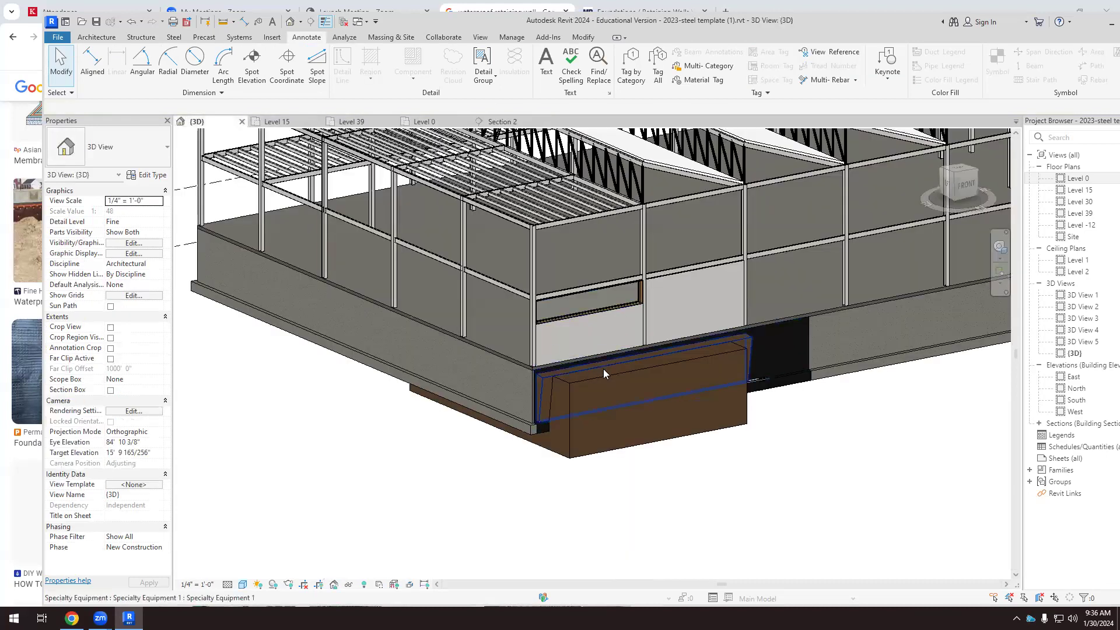
scroll(623, 305, up, 5)
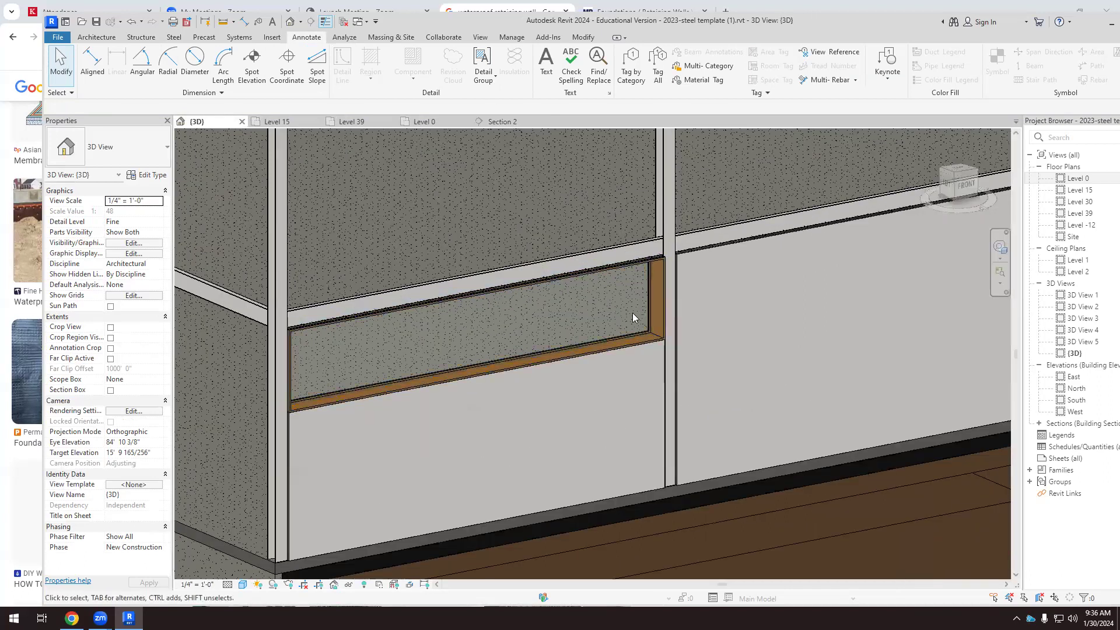
drag(659, 306, 642, 291)
scroll(632, 276, up, 3)
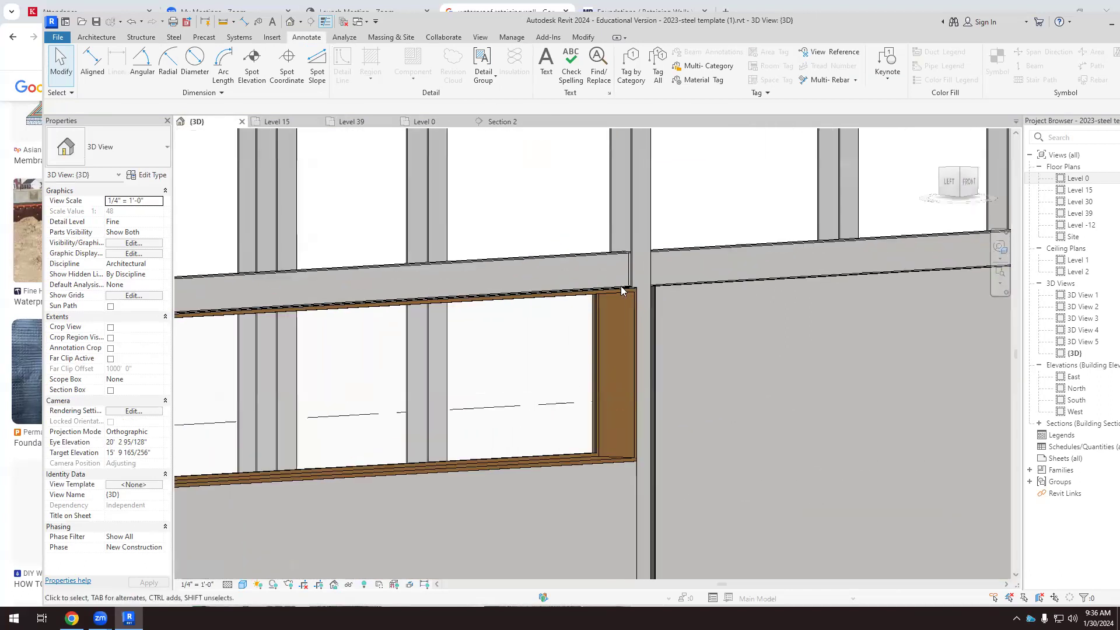
scroll(626, 258, down, 3)
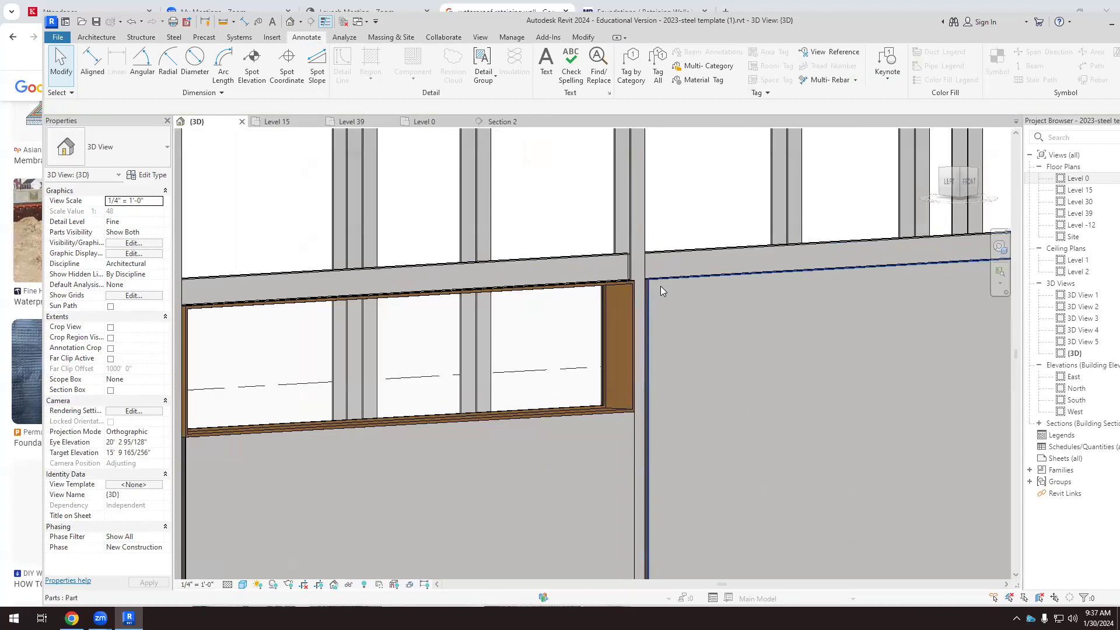
scroll(661, 286, down, 2)
drag(677, 301, 587, 289)
click(673, 232)
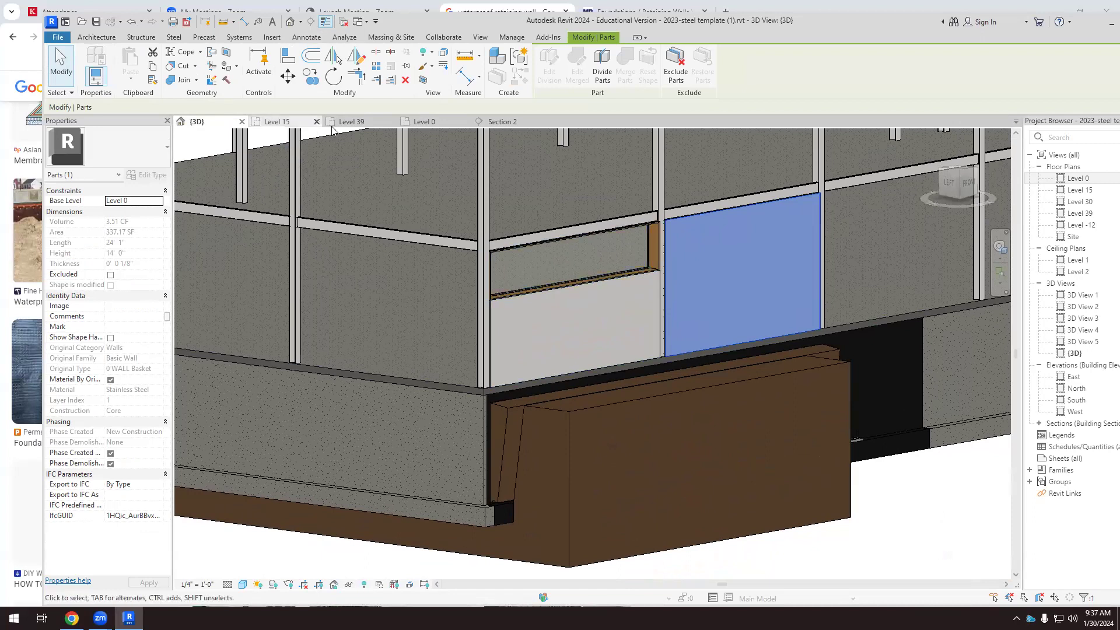
Examine in Section 2 how the masonry below the fixed window and the window head line up with the W12X22 beam.
click(503, 121)
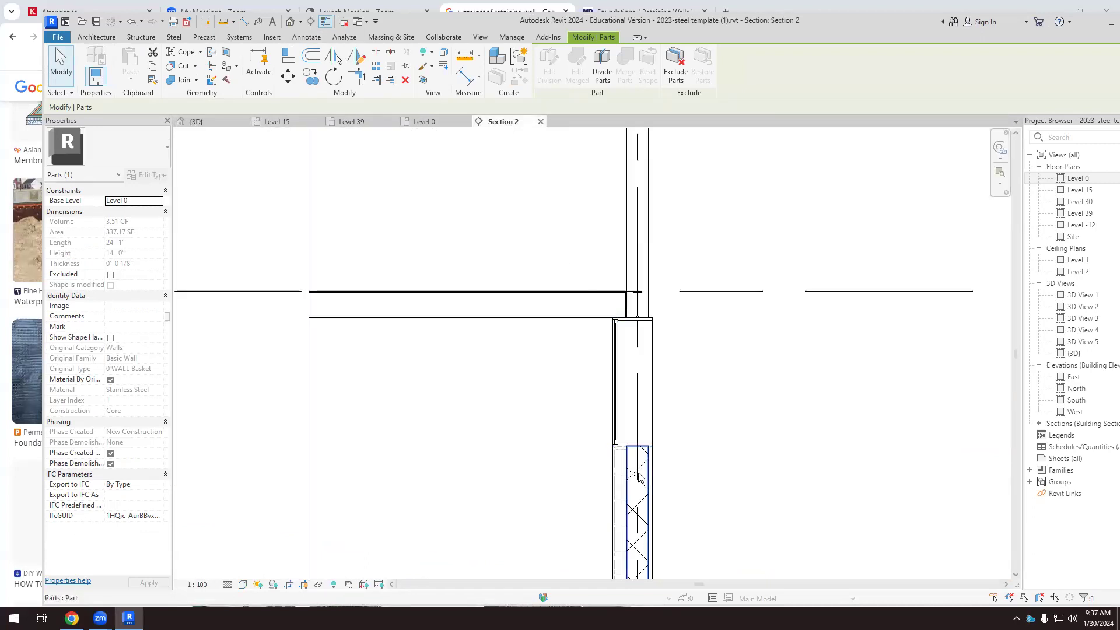
click(640, 475)
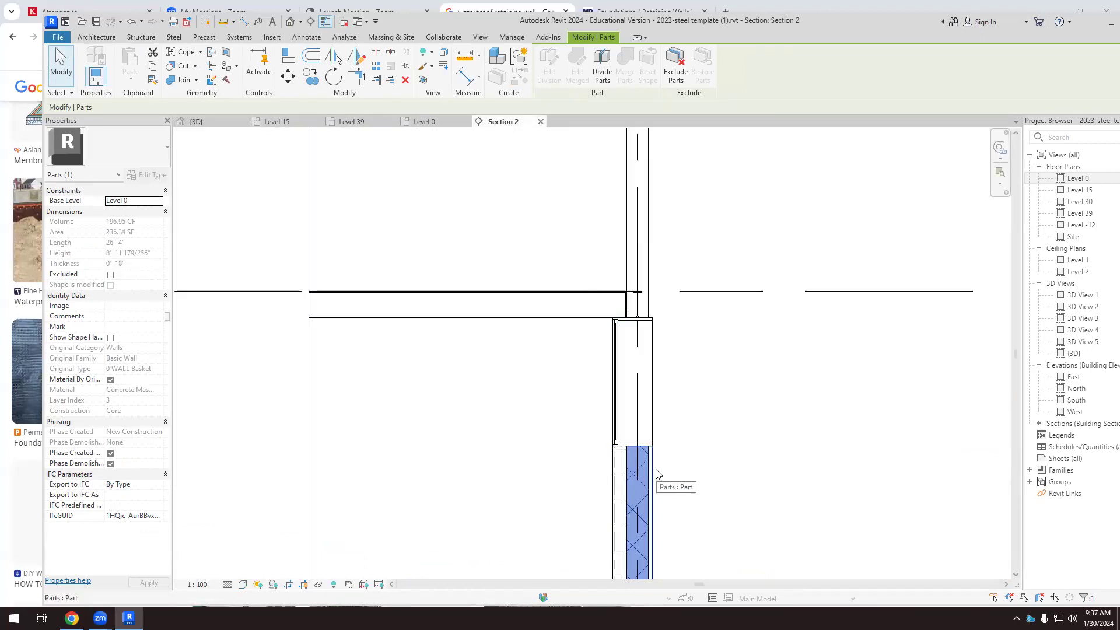
click(686, 384)
scroll(620, 274, up, 2)
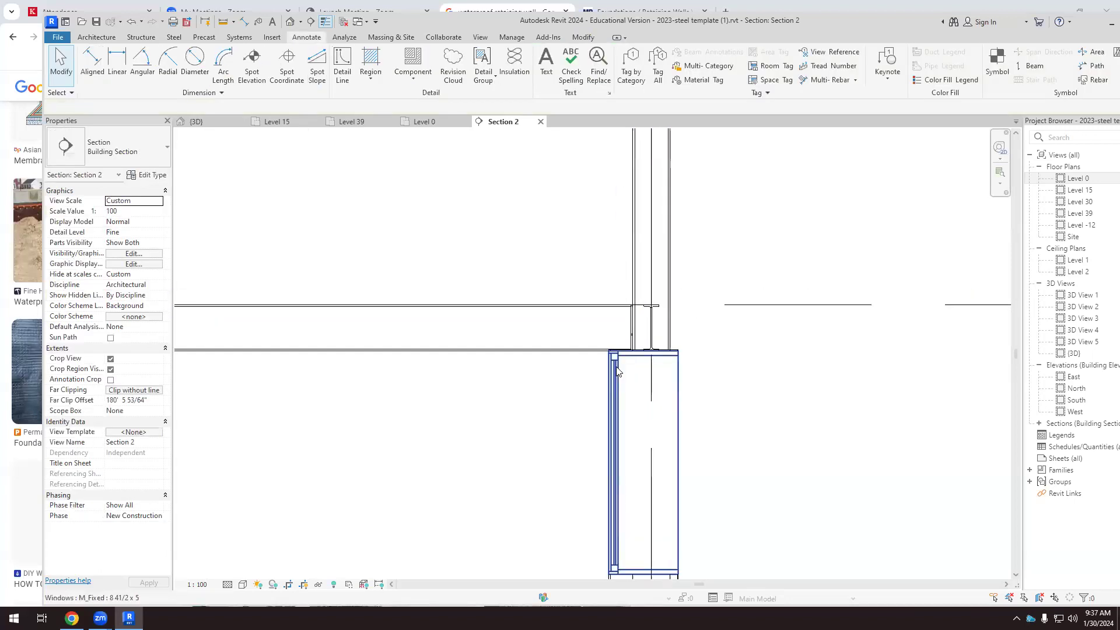
scroll(654, 344, down, 2)
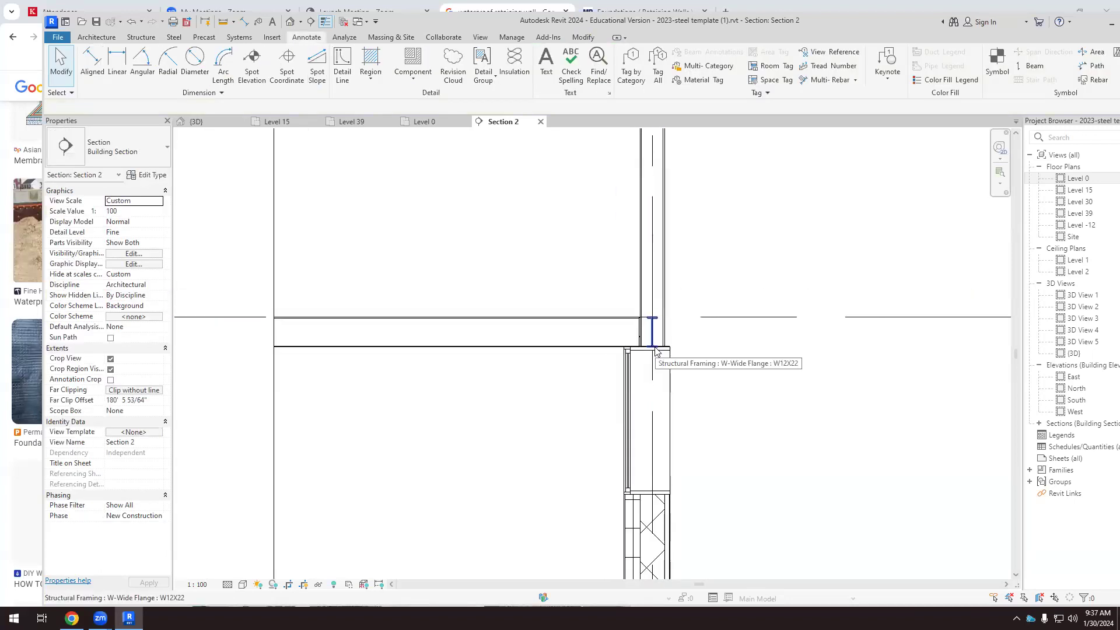
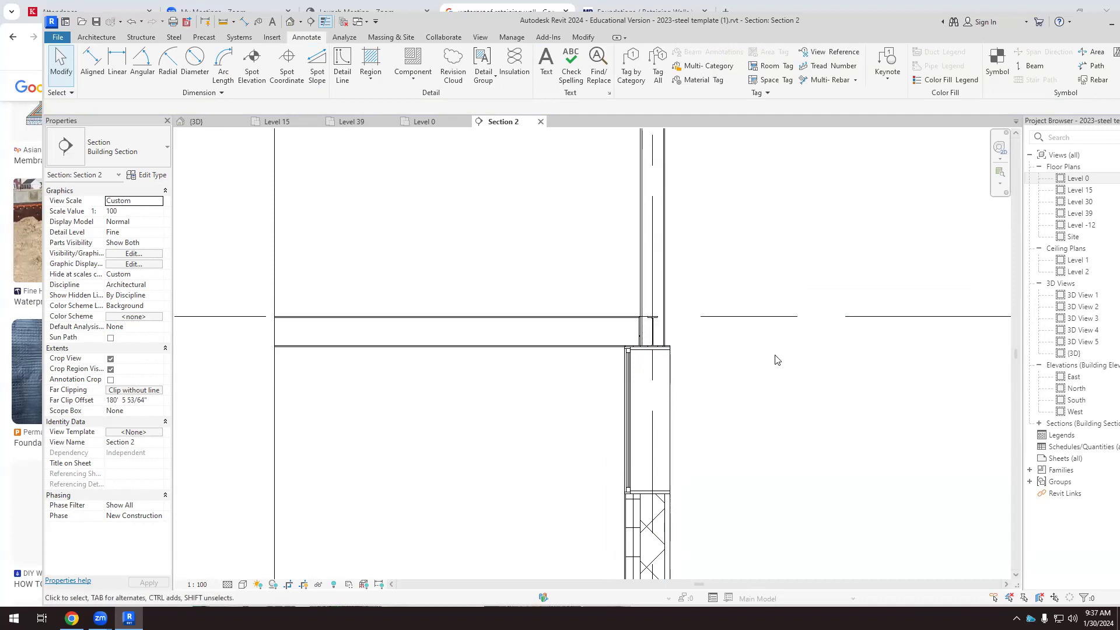
scroll(624, 350, up, 4)
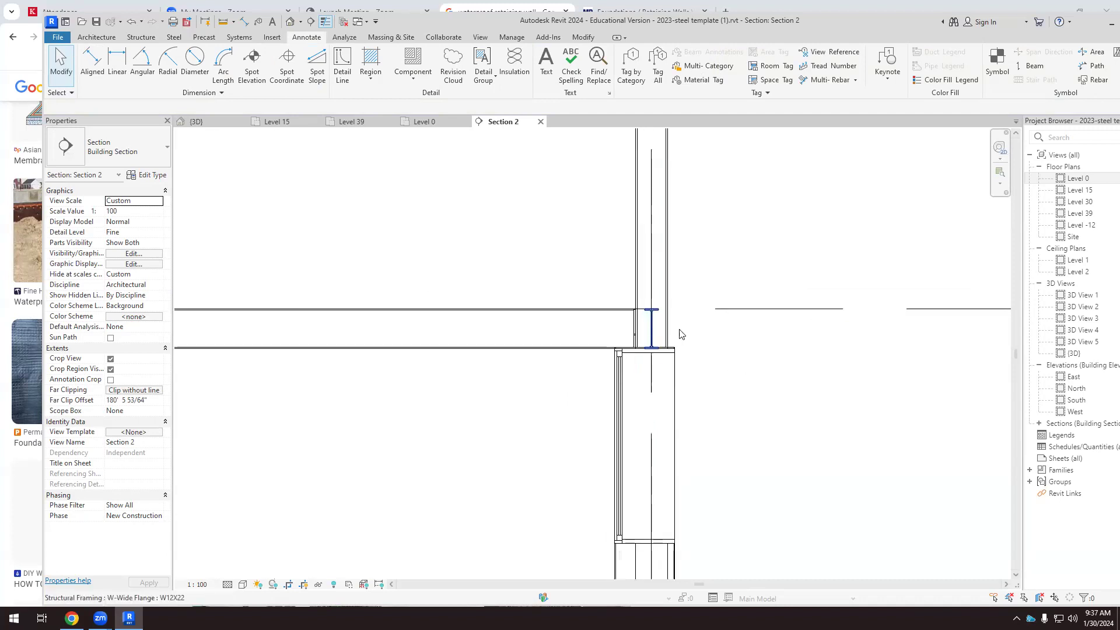
scroll(624, 352, up, 1)
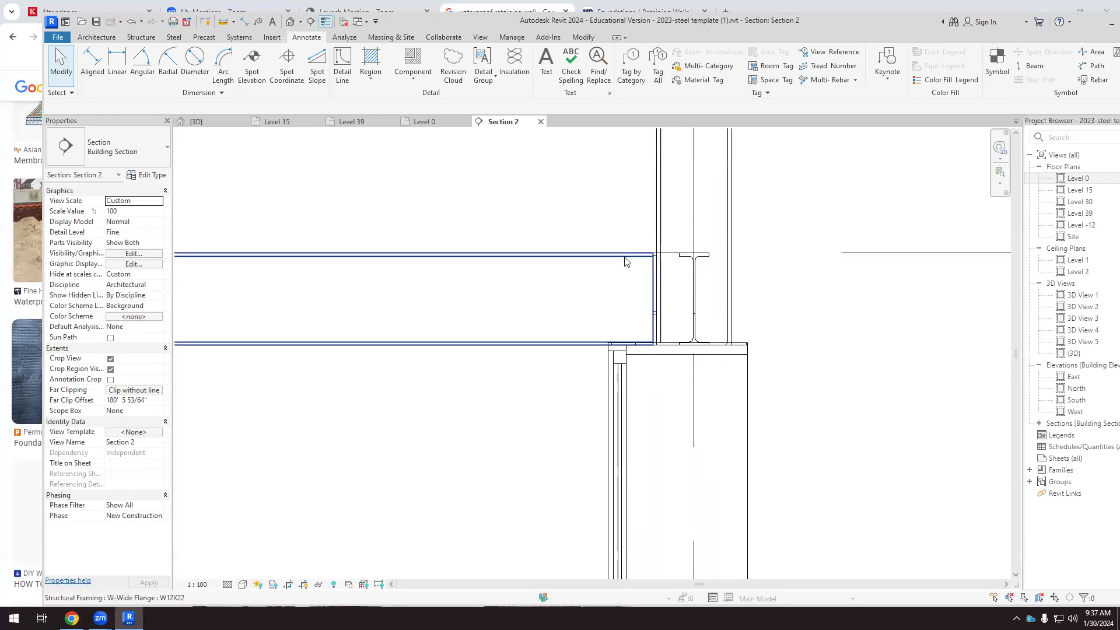
scroll(687, 286, down, 4)
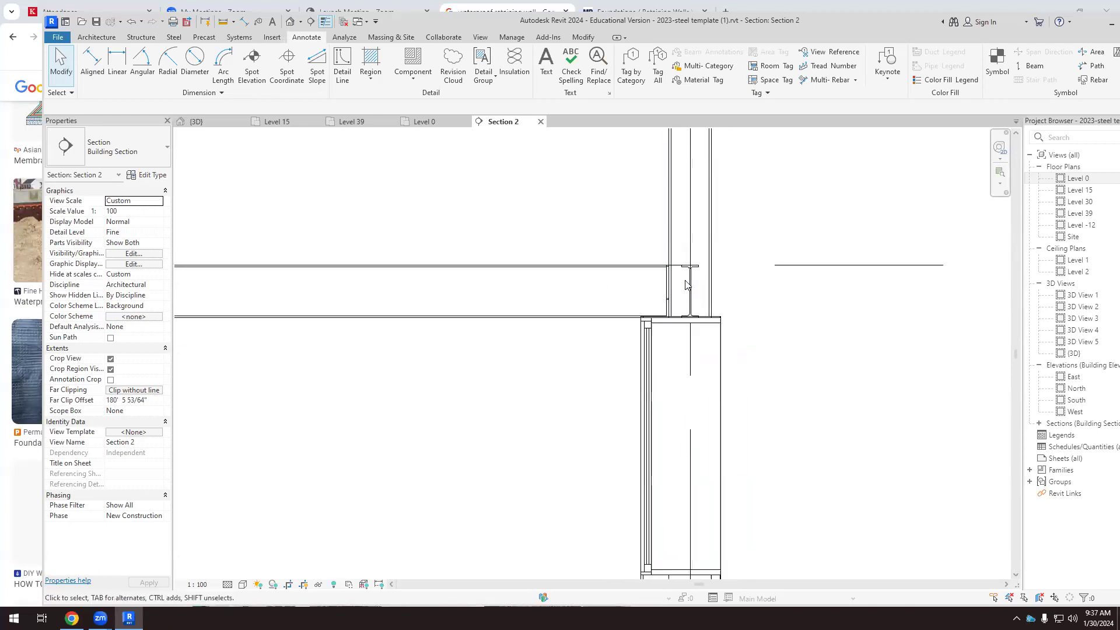
scroll(743, 325, down, 3)
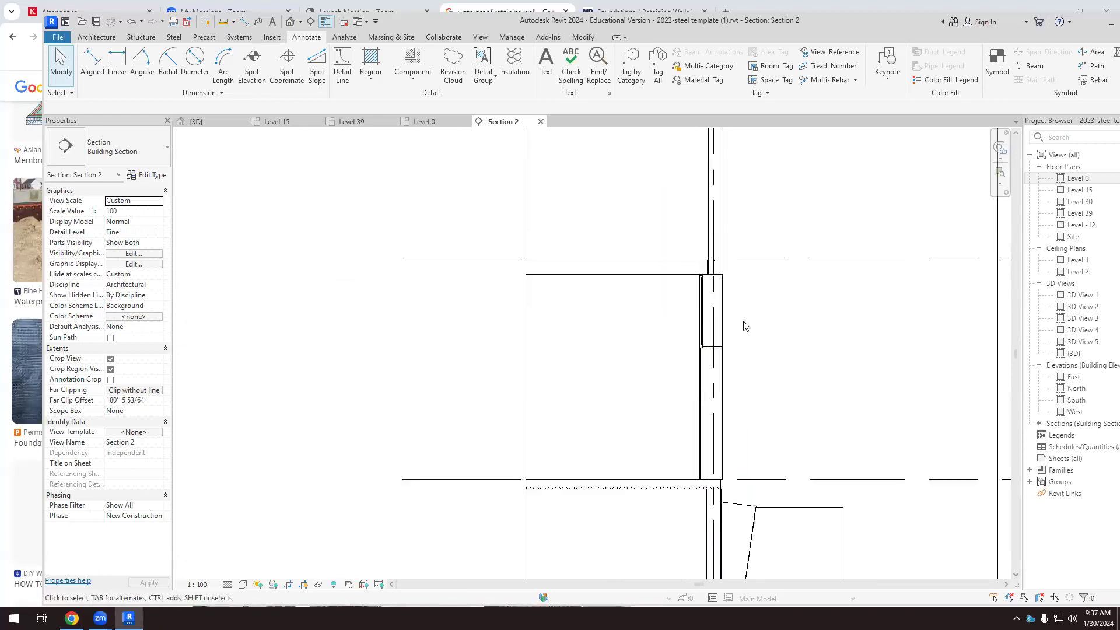
scroll(730, 353, up, 4)
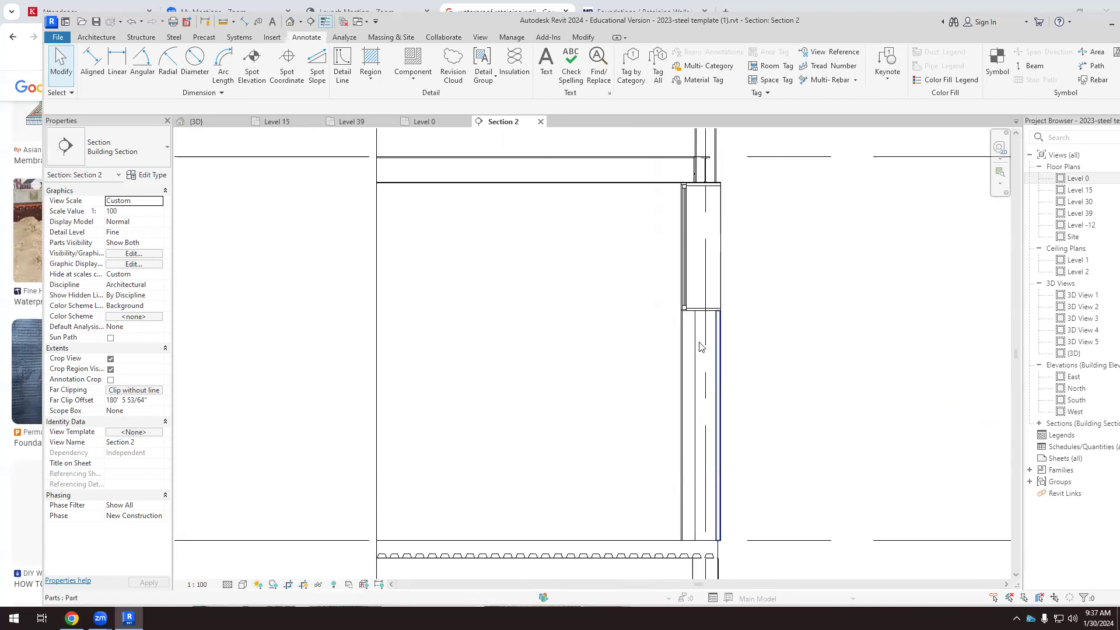
Select the rigid insulation part, the masonry part and the fixed window in turn at the sill, and clear the selection.
click(709, 326)
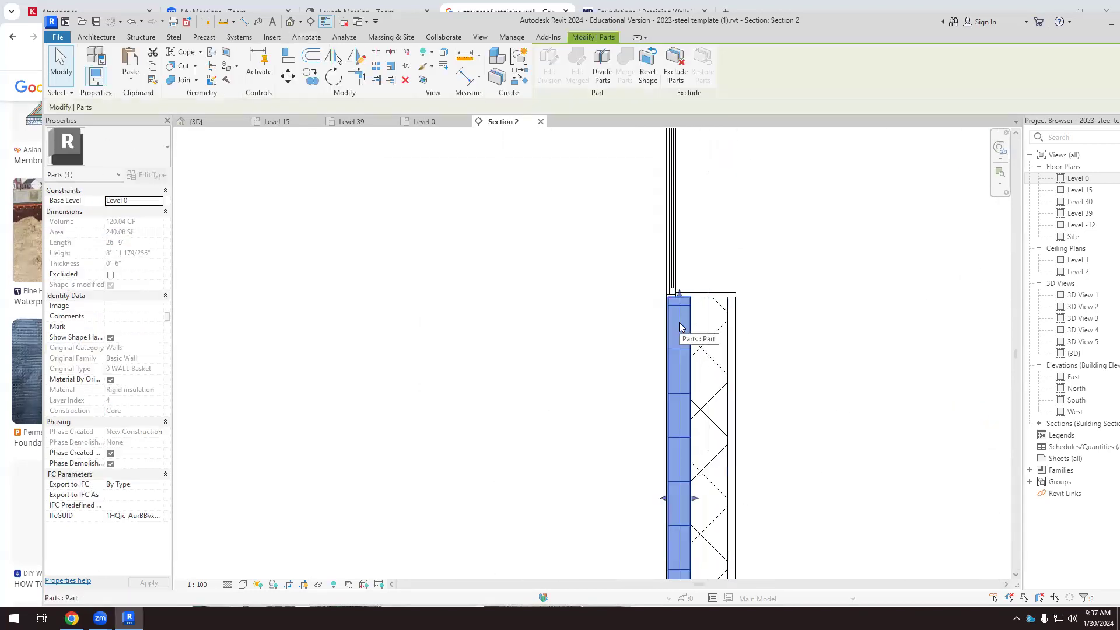
click(718, 322)
scroll(717, 323, up, 2)
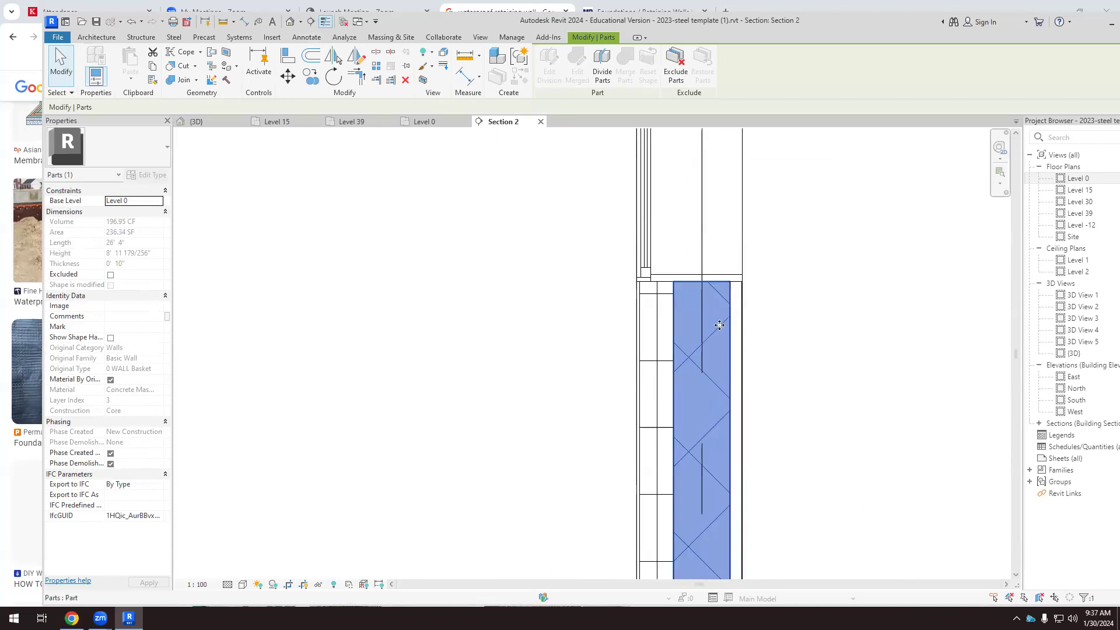
click(677, 272)
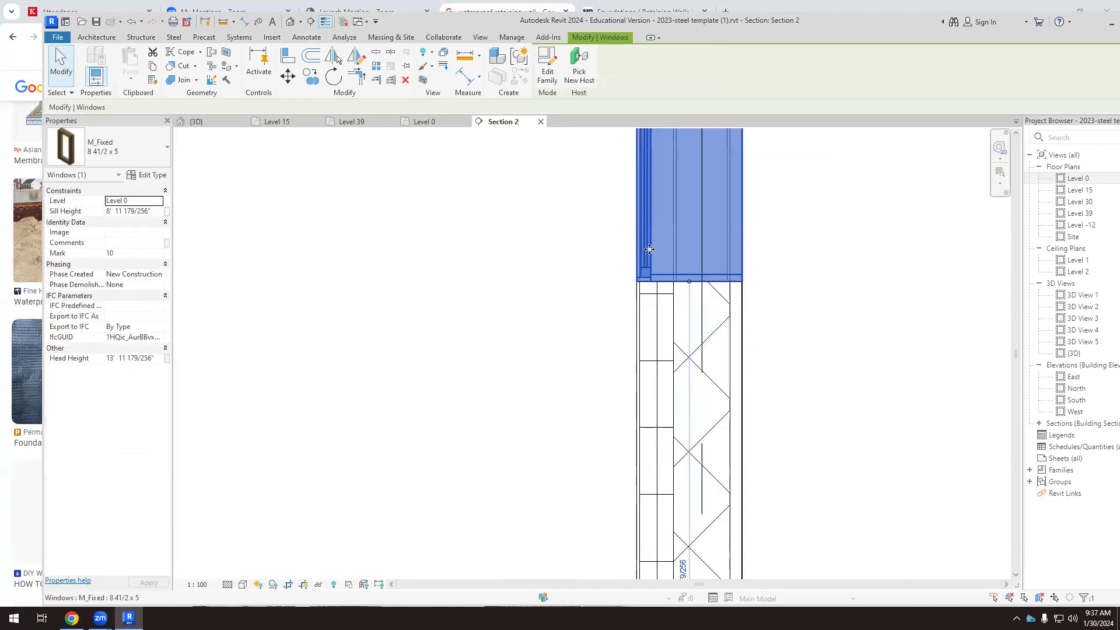
key(Escape)
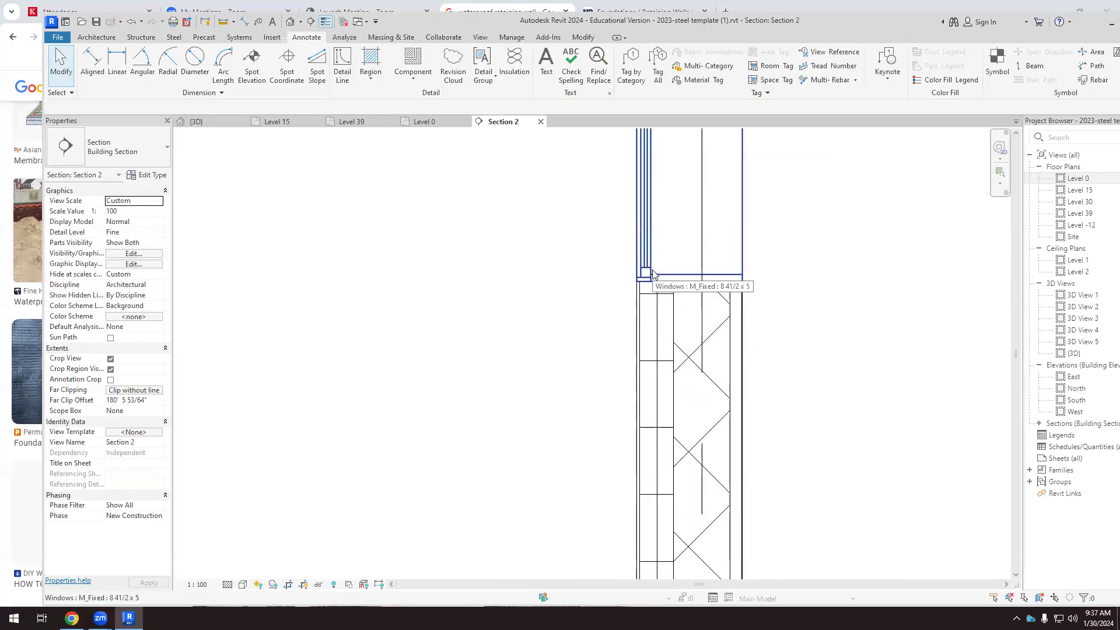
scroll(722, 366, down, 3)
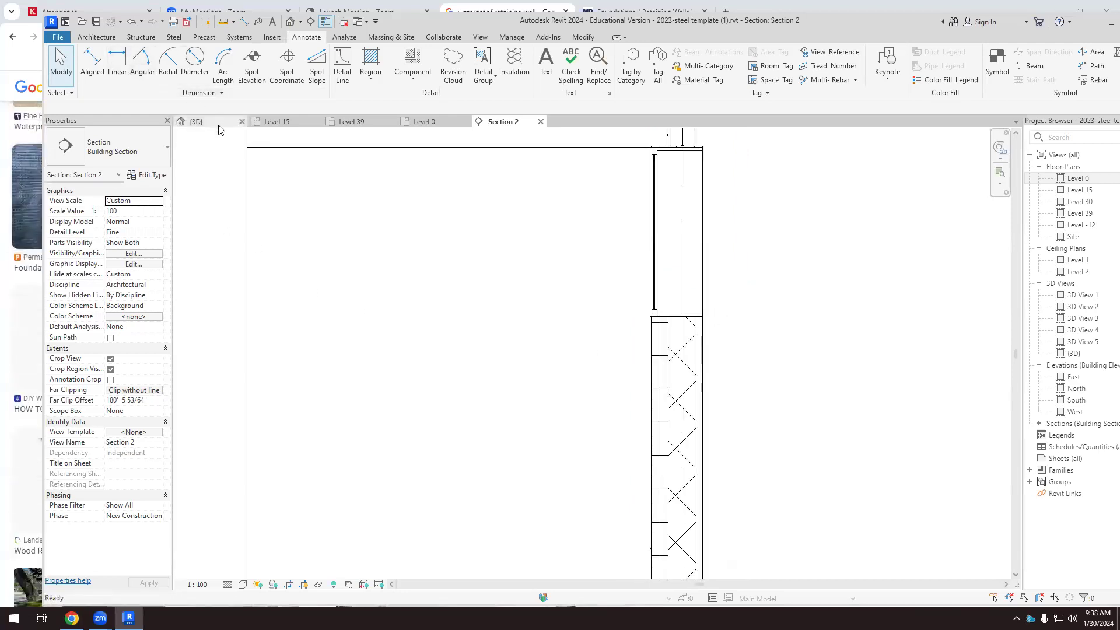
Check the walls in the 3D view and around the W250X73 column in the Level 0 plan, and return to Section 2.
click(199, 122)
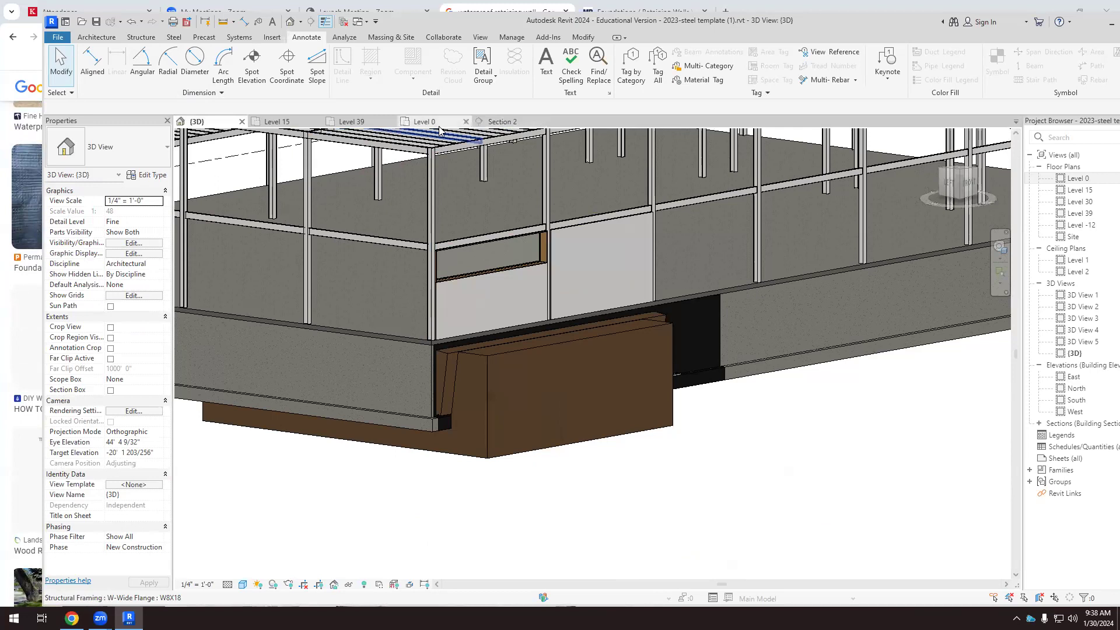
click(425, 121)
scroll(581, 309, up, 5)
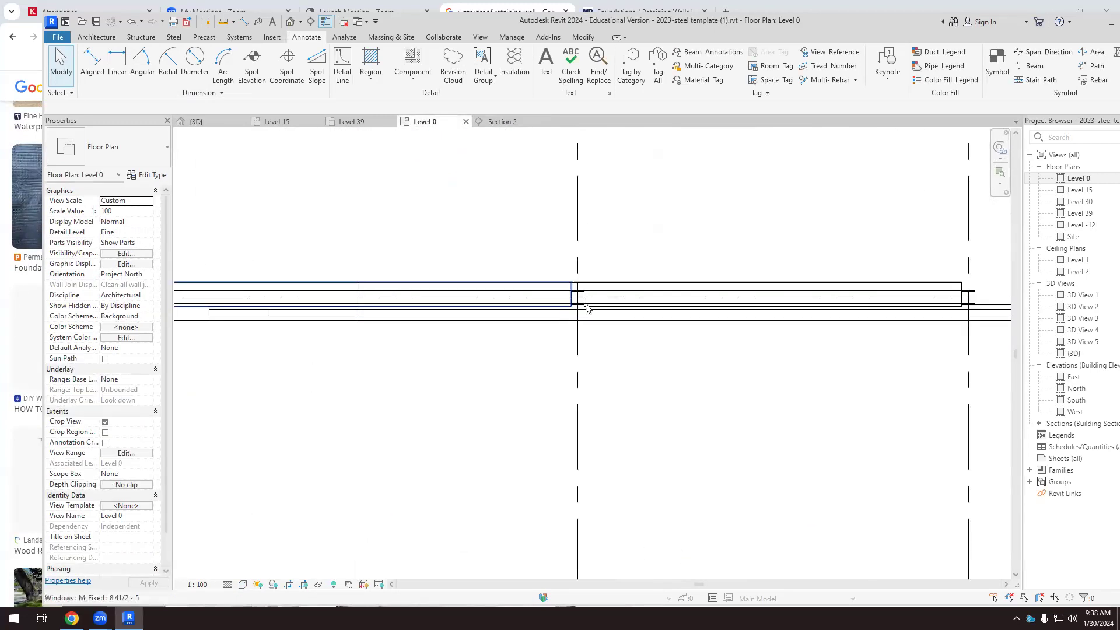
scroll(582, 302, down, 1)
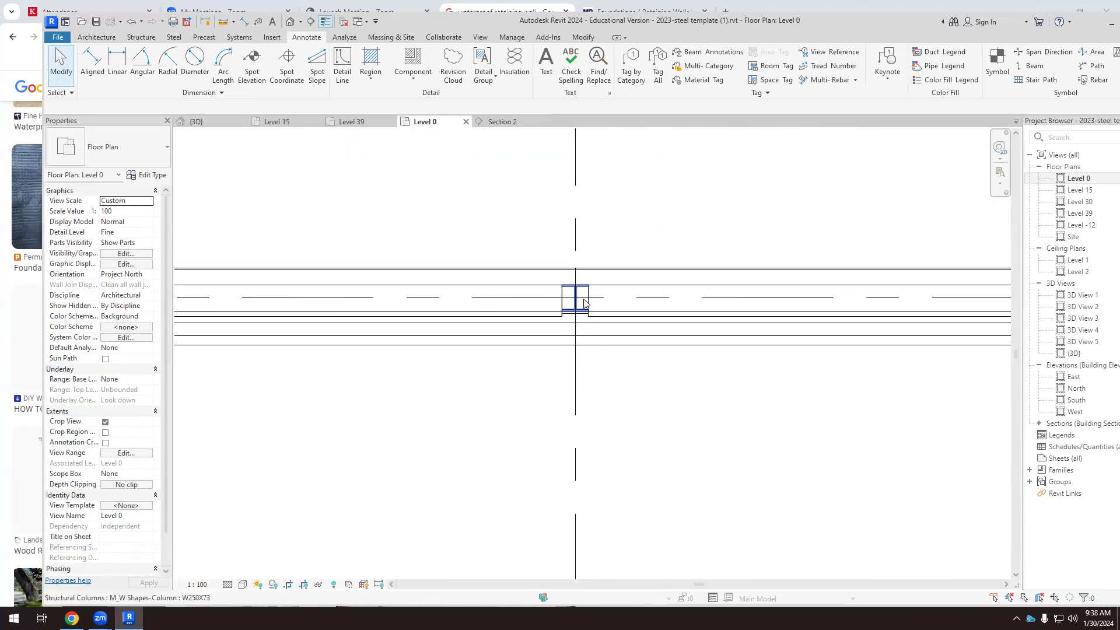
click(503, 122)
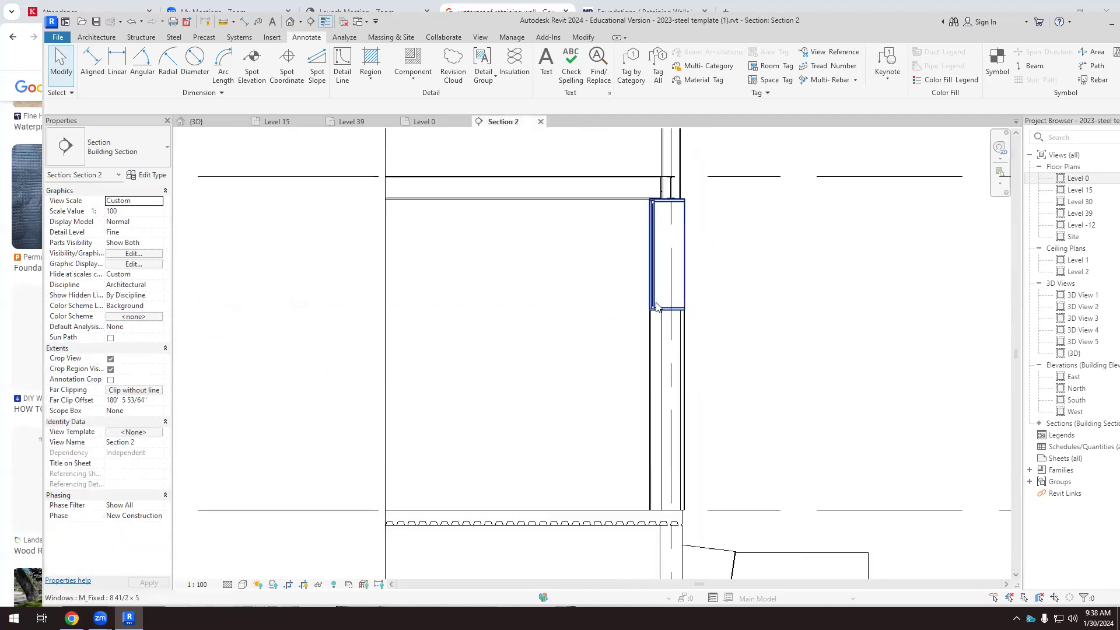
Check the stainless steel part below the window in the 3D view, clear the selection, and inspect the wall from the interior side.
click(196, 121)
mouse_move(512, 322)
mouse_down()
mouse_move(506, 382)
mouse_move(496, 336)
mouse_up()
scroll(483, 308, up, 3)
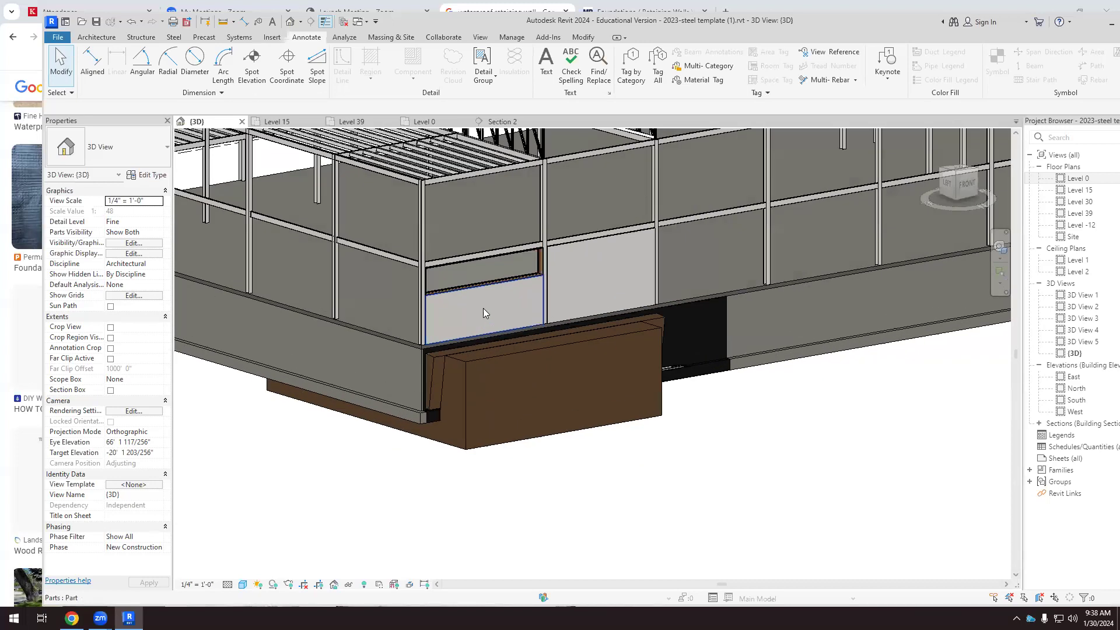
scroll(553, 294, up, 1)
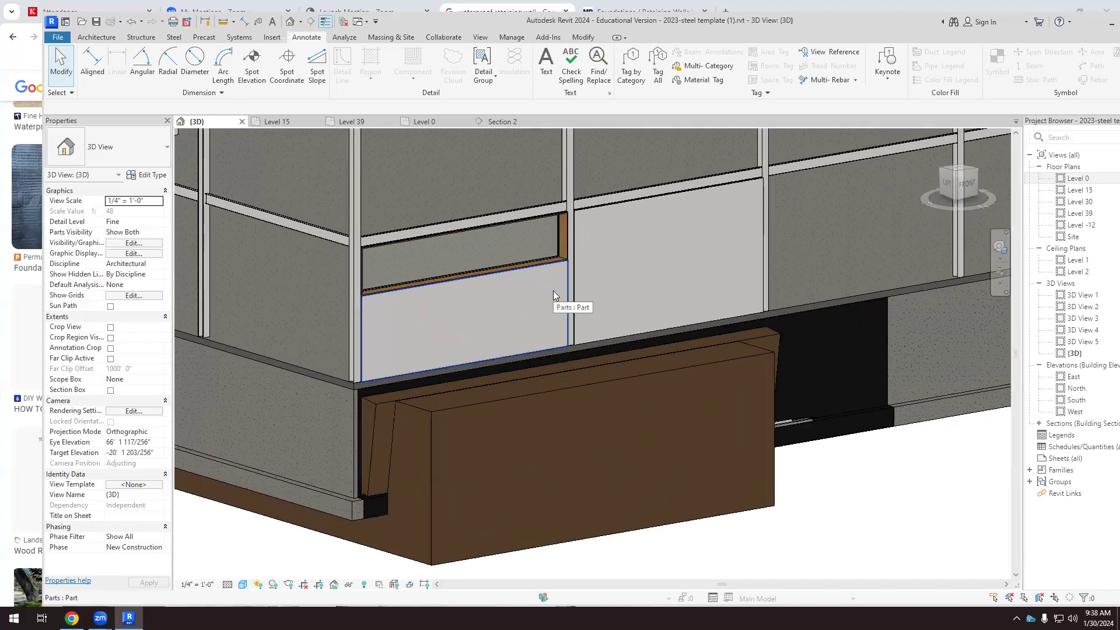
click(553, 290)
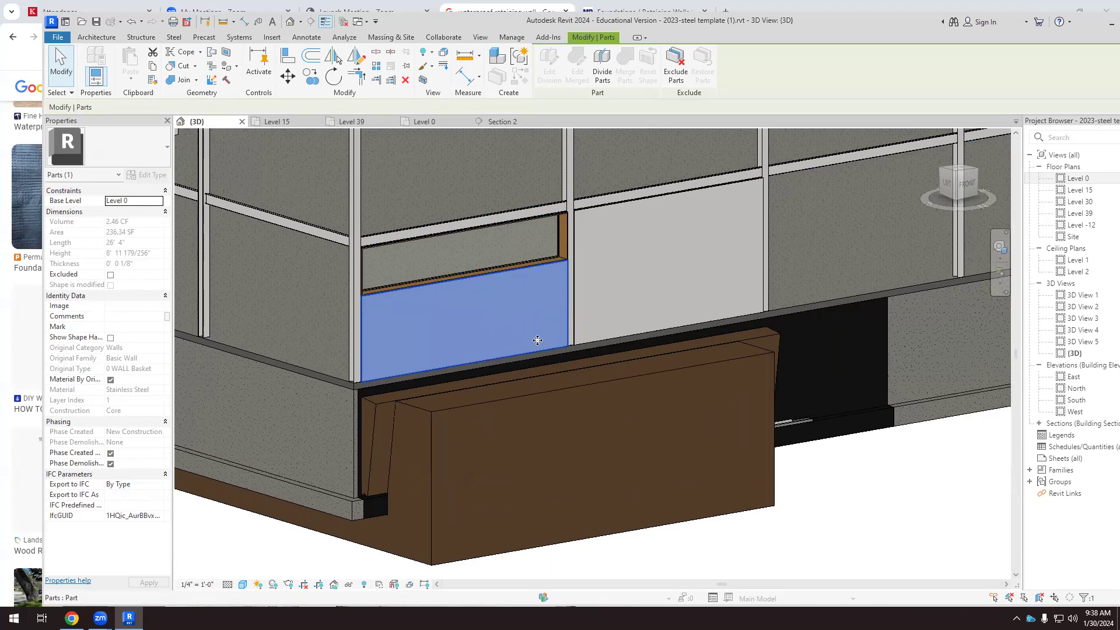
key(Escape)
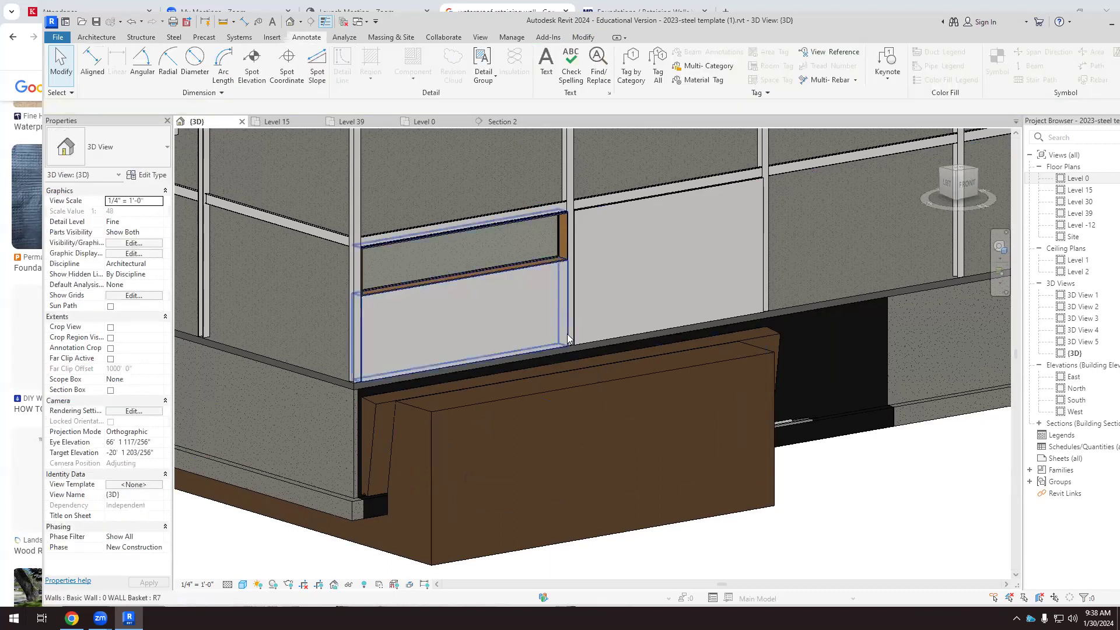
drag(568, 336, 785, 363)
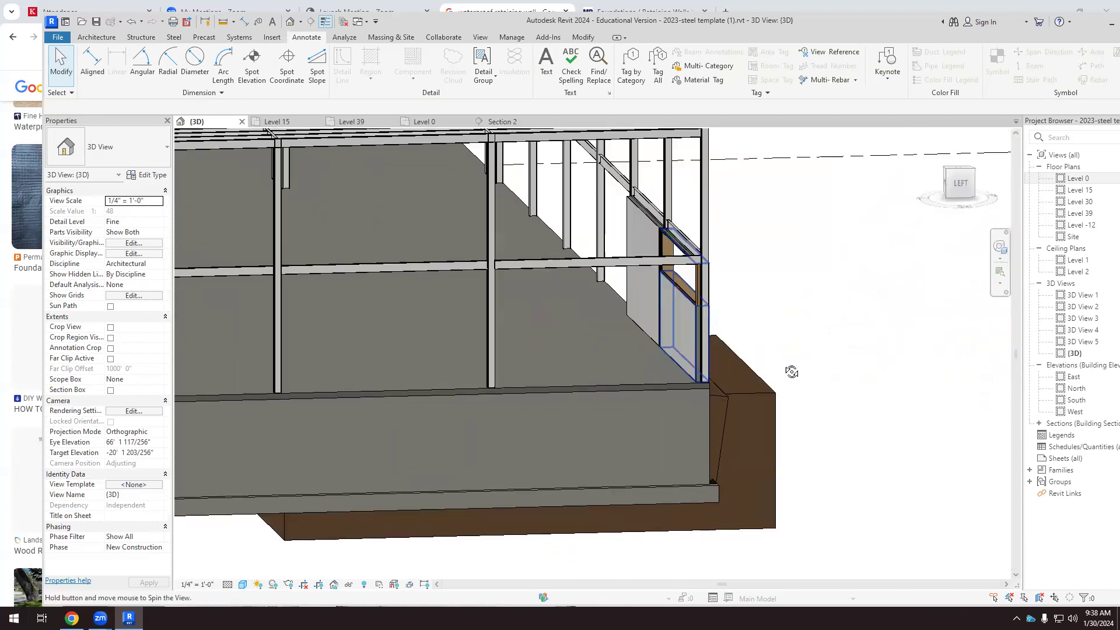
scroll(784, 363, up, 3)
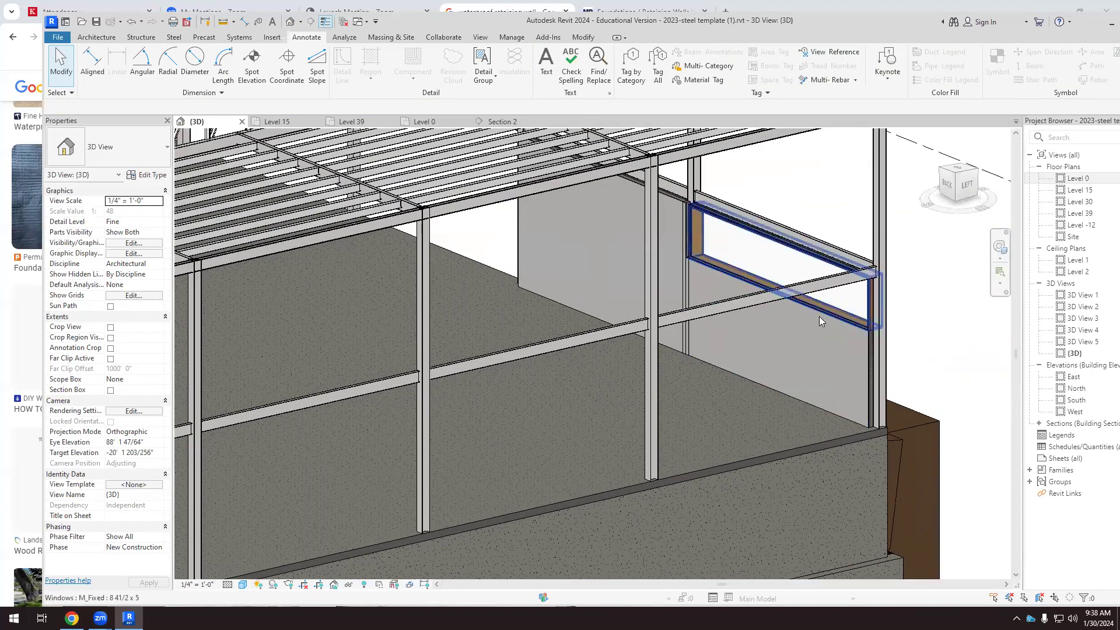
Save the project and draw a vertical reference plane outside the wall in the Level 0 plan, about 5'-10 1/2" from the corner grid line.
drag(890, 321, 439, 296)
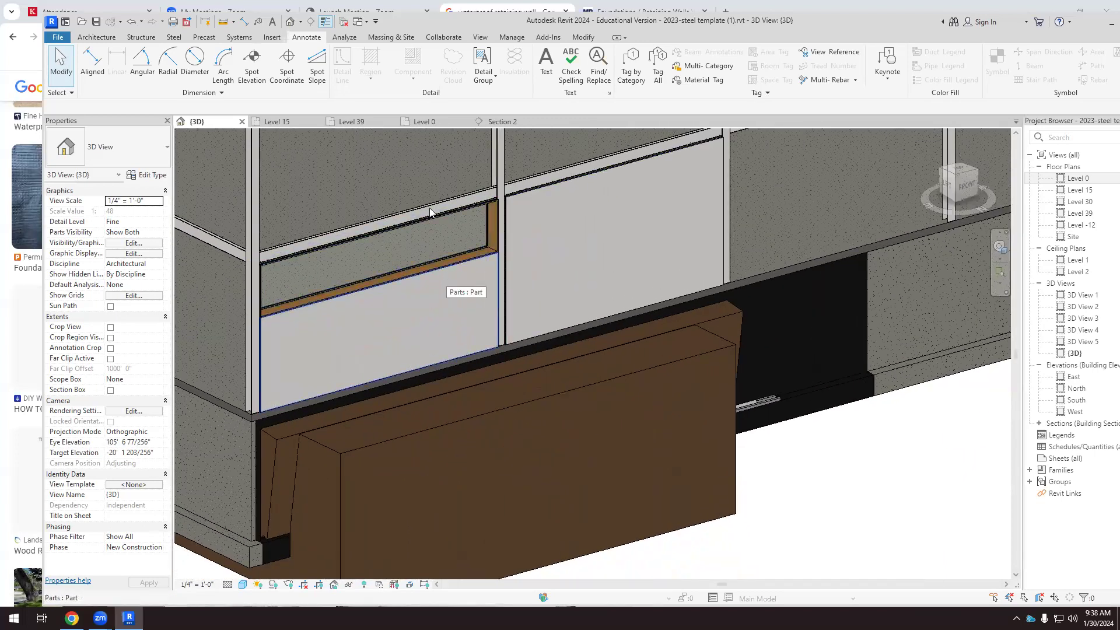
click(444, 121)
scroll(642, 325, down, 5)
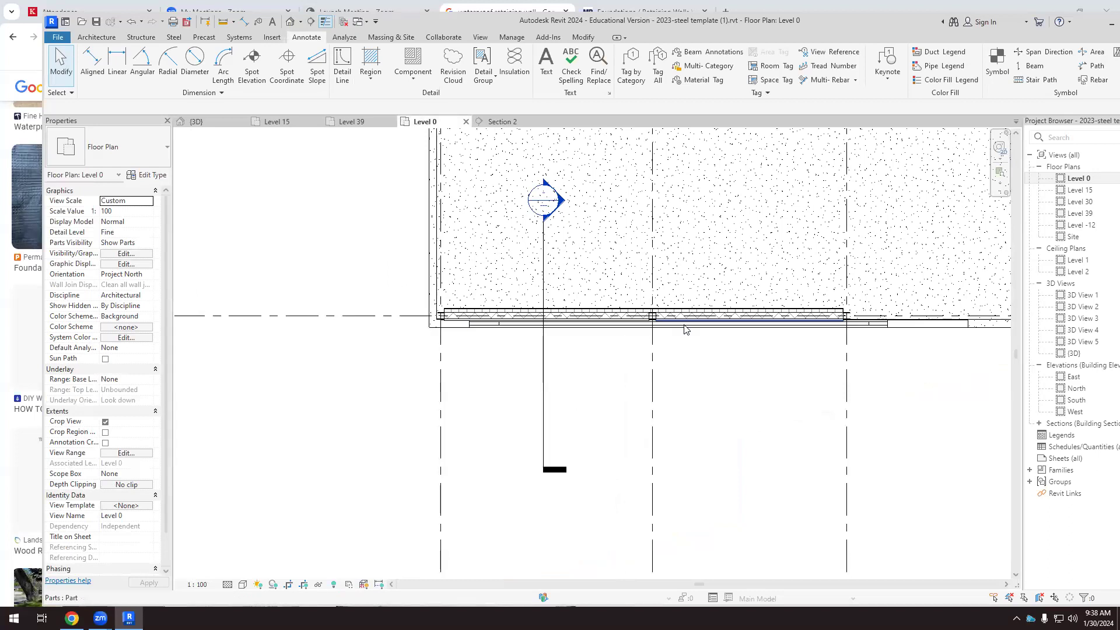
click(107, 40)
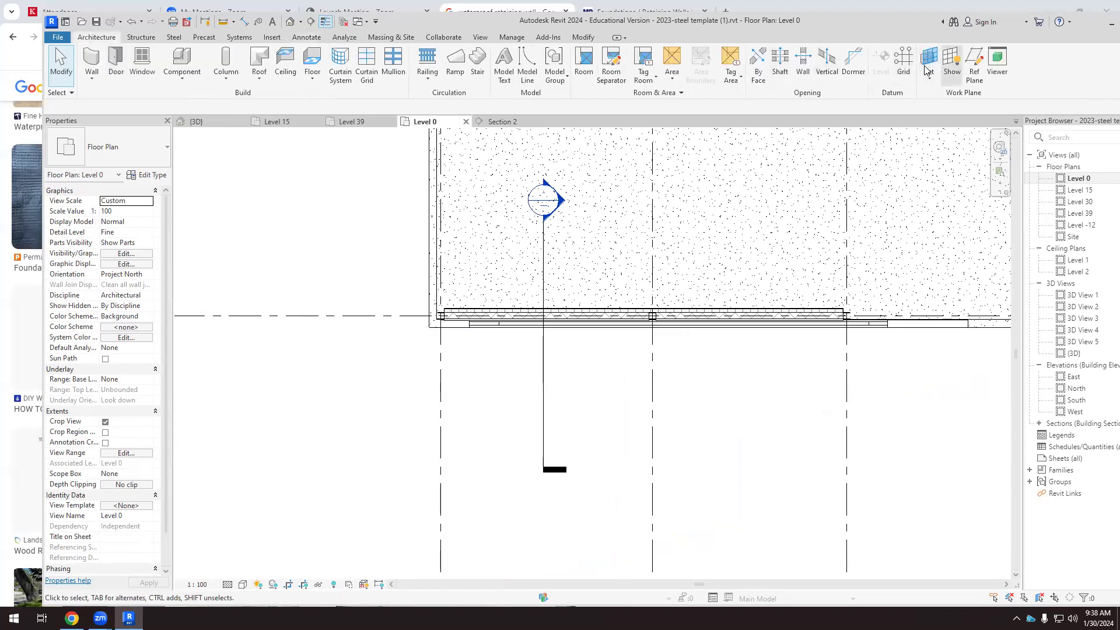
click(973, 68)
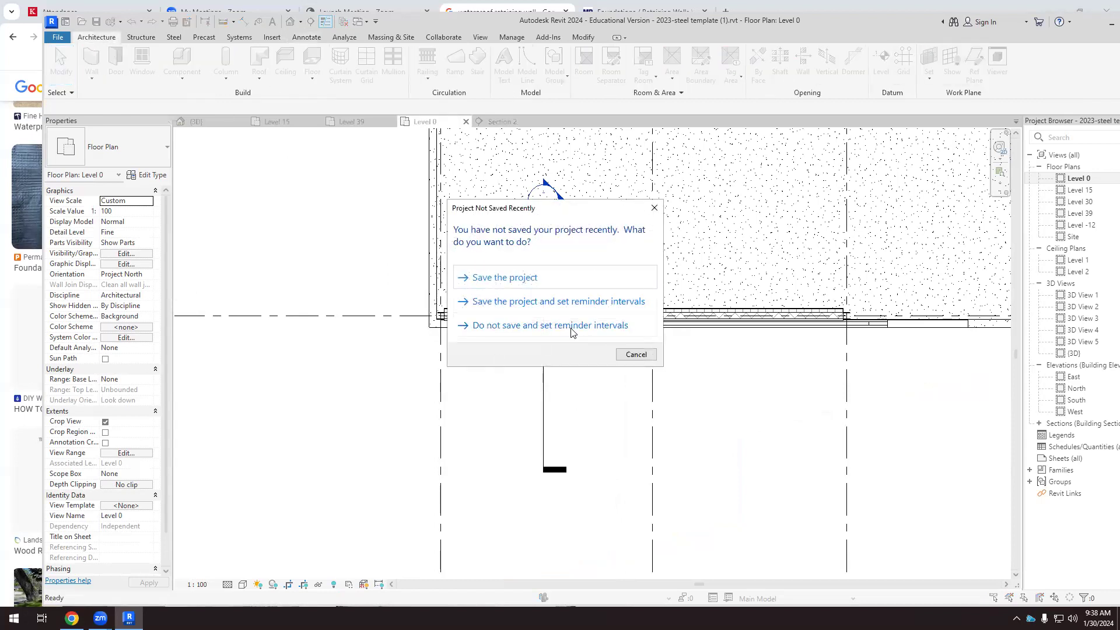
click(530, 279)
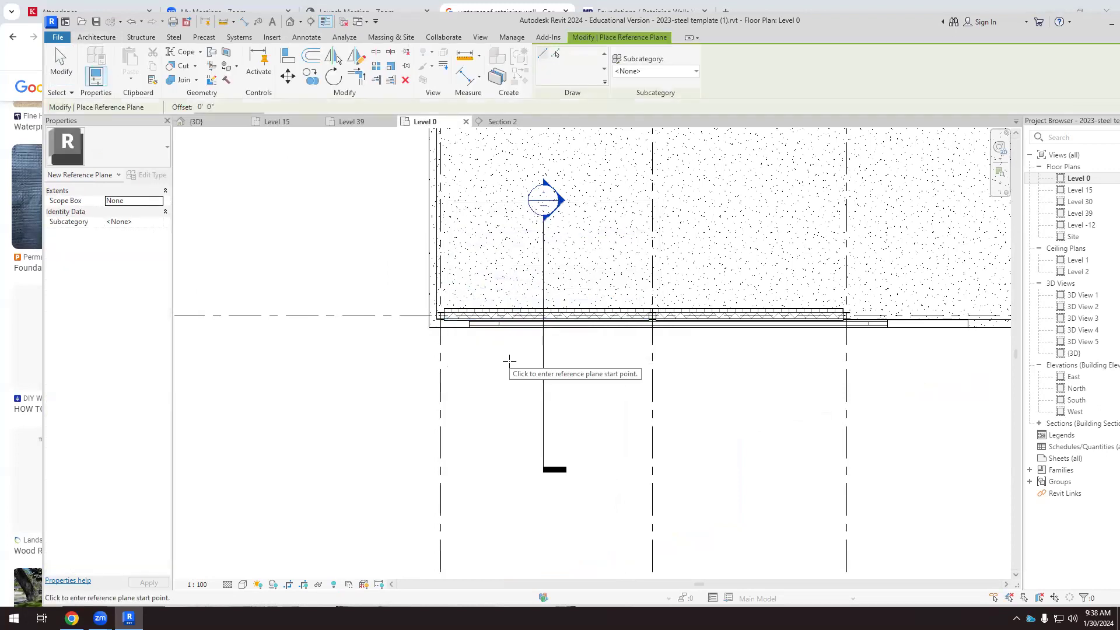
scroll(509, 361, up, 2)
click(474, 337)
click(474, 407)
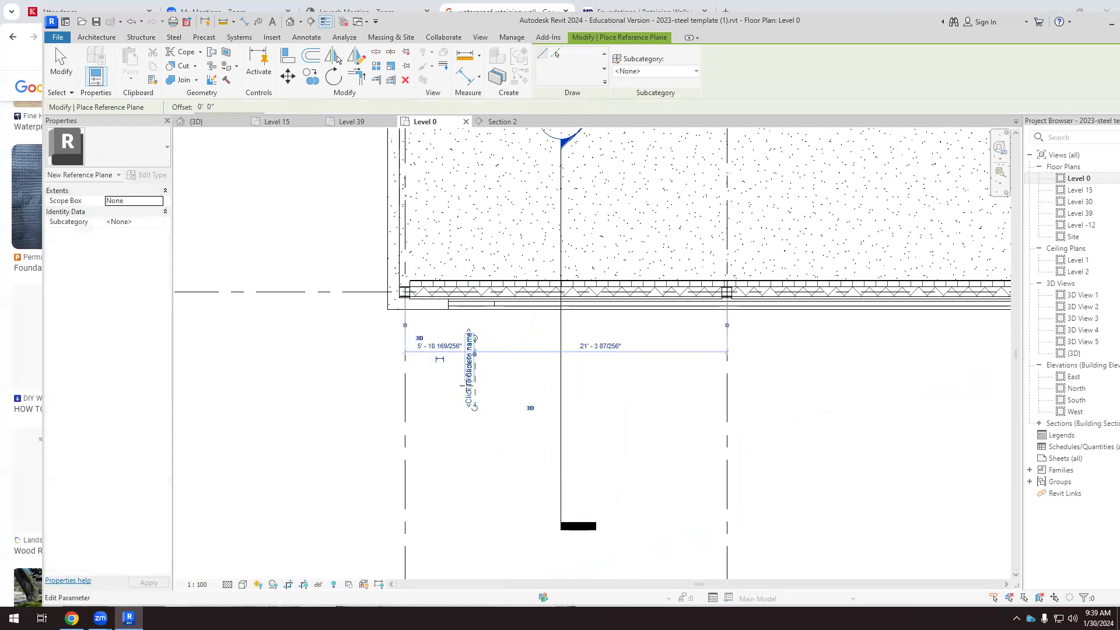
Name the new reference plane wall01 and finish placing reference planes.
click(471, 378)
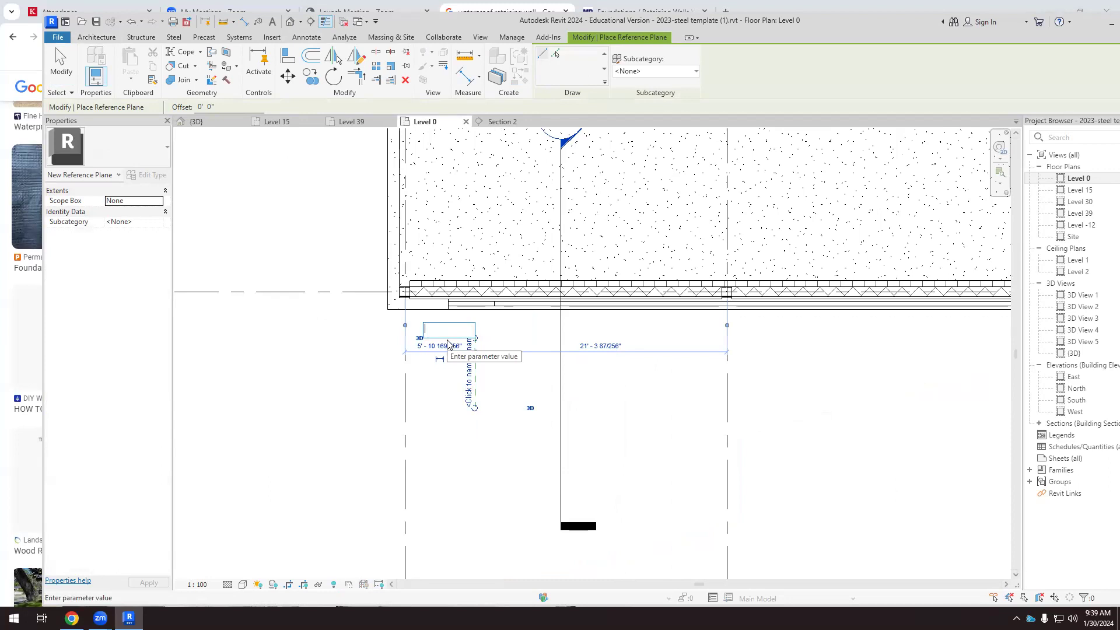
text(wall01)
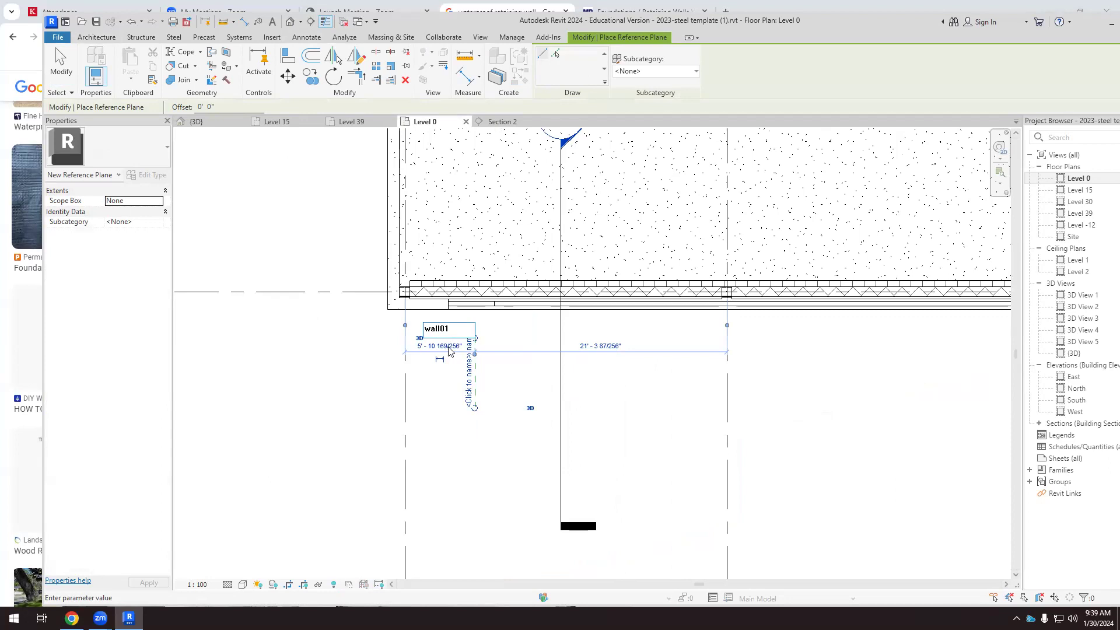
key(Return)
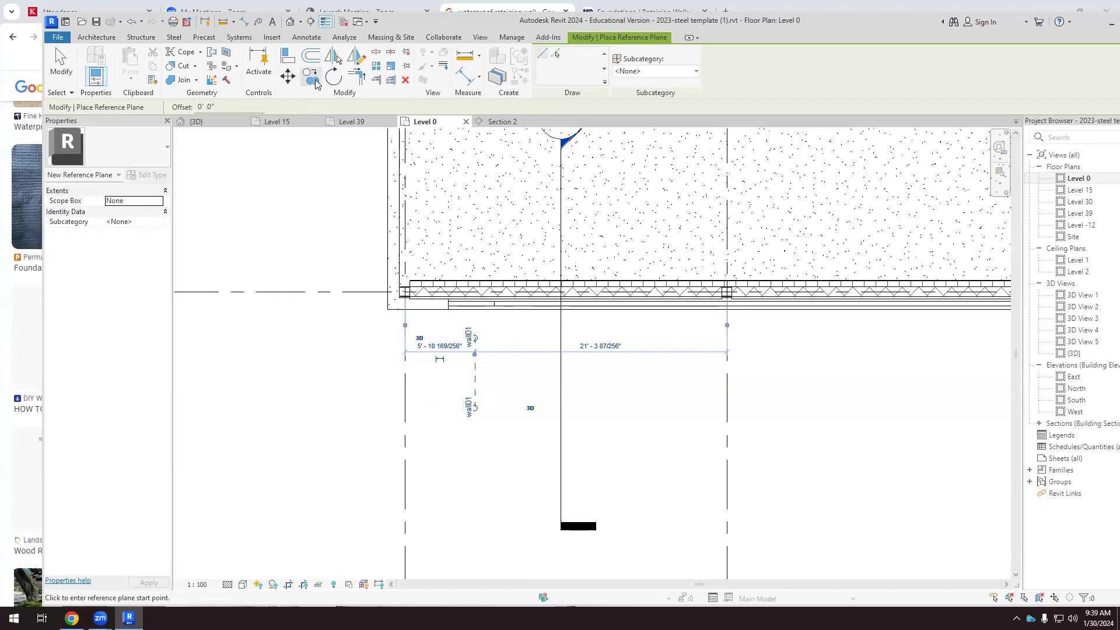
key(Escape)
key(Escape)
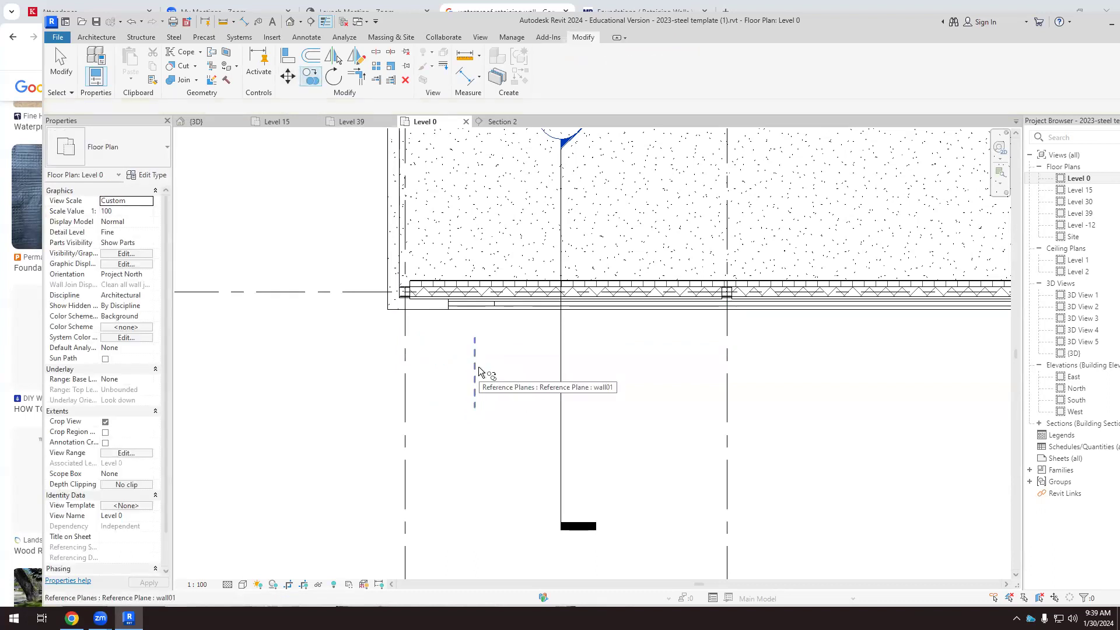
Copy reference plane wall01 twice toward the next column grid line, spaced about 5'-6" and 8'-6" apart.
click(475, 371)
key(c)
key(o)
click(476, 371)
click(539, 368)
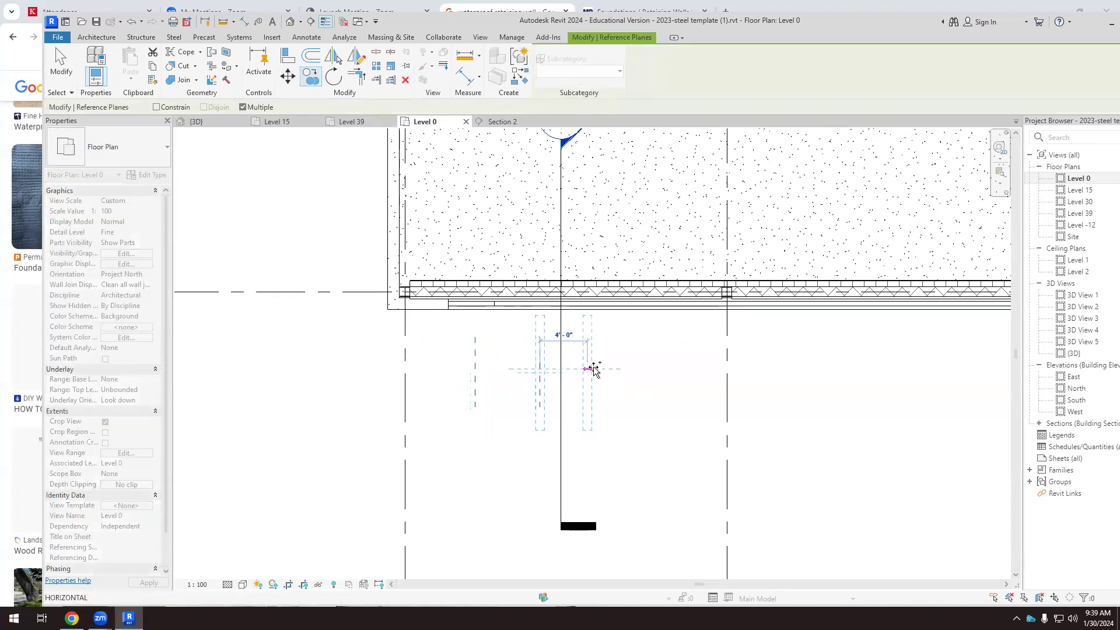
click(641, 368)
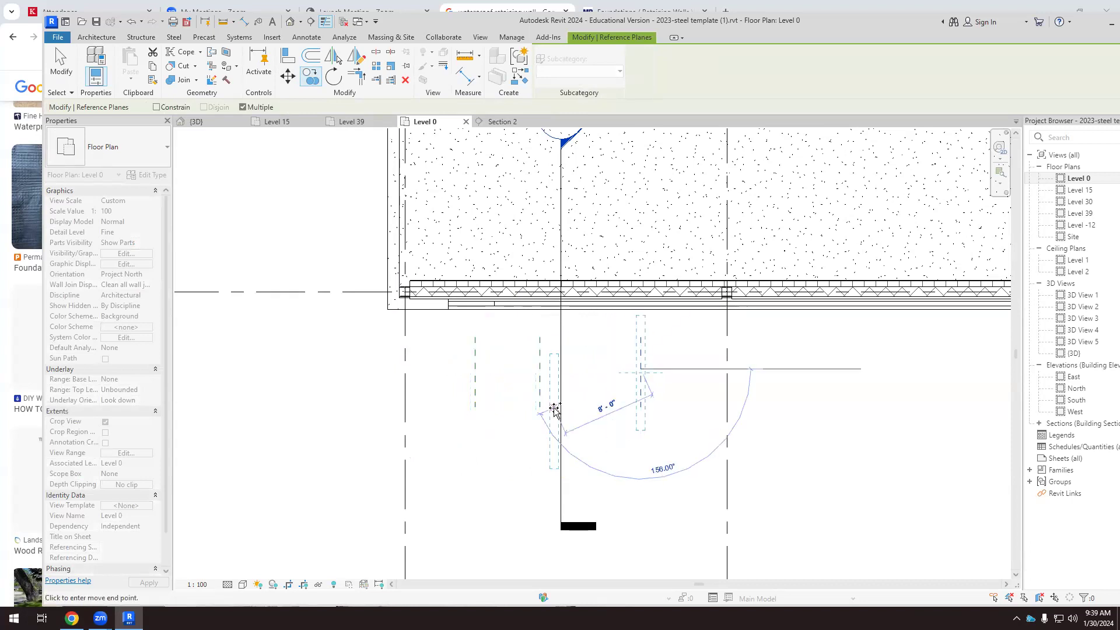
key(Escape)
key(Escape)
Check the names of the two copied reference planes and clear the selection.
click(535, 378)
scroll(534, 356, up, 5)
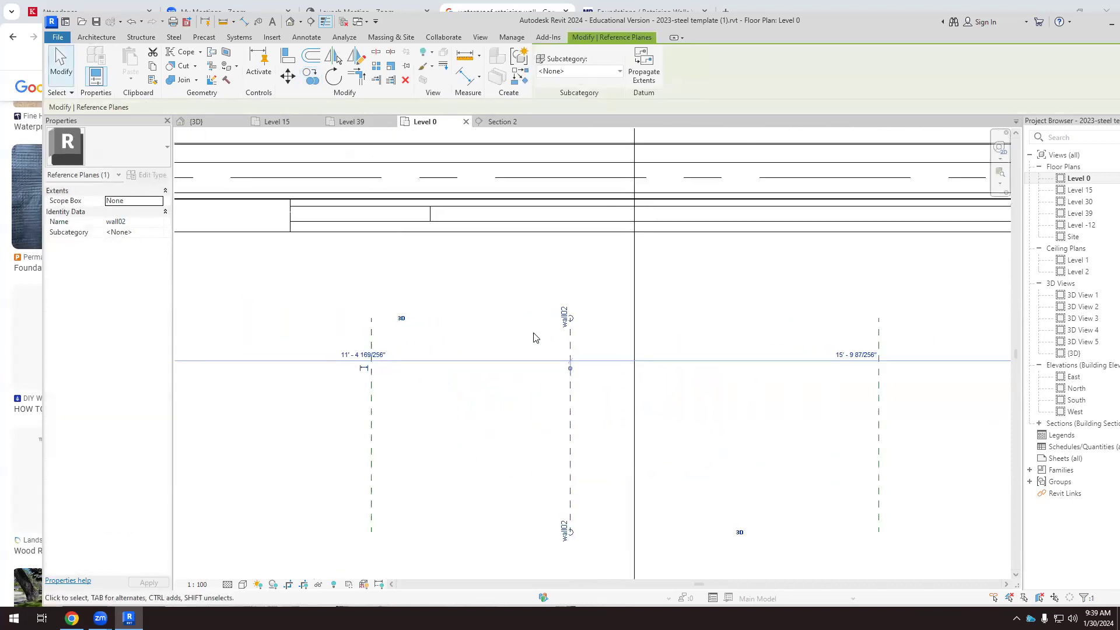
scroll(536, 337, up, 1)
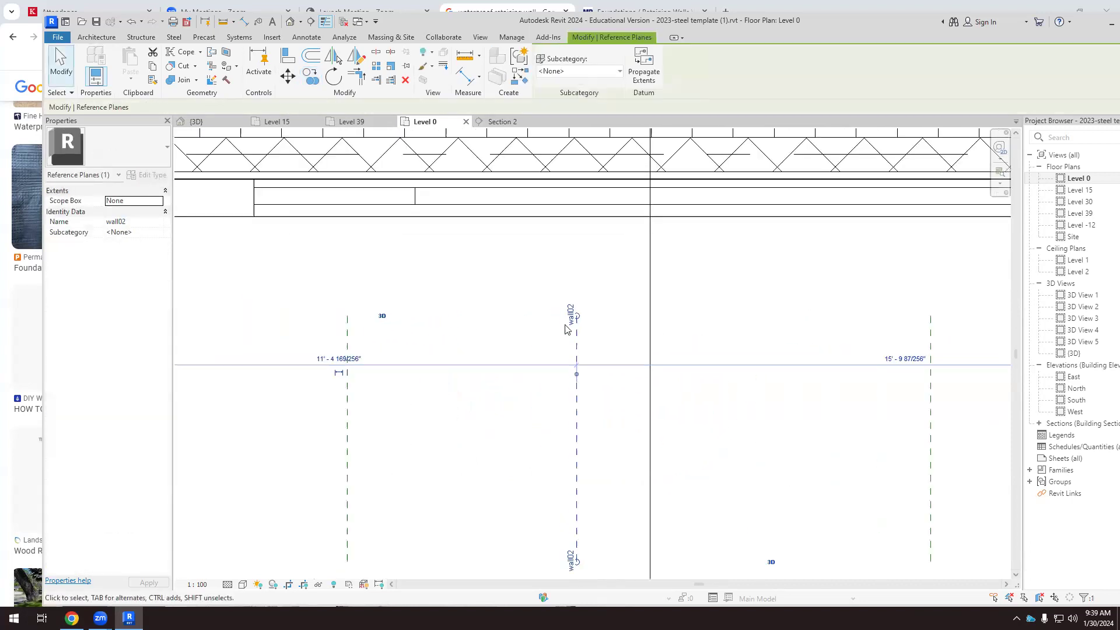
click(930, 411)
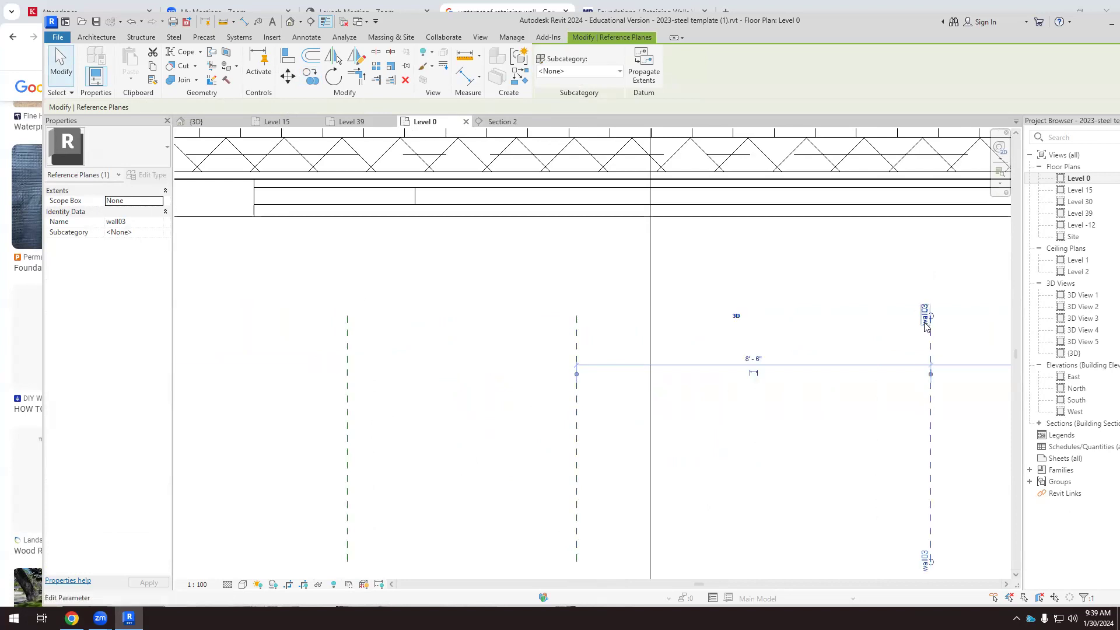
click(835, 314)
scroll(617, 391, down, 1)
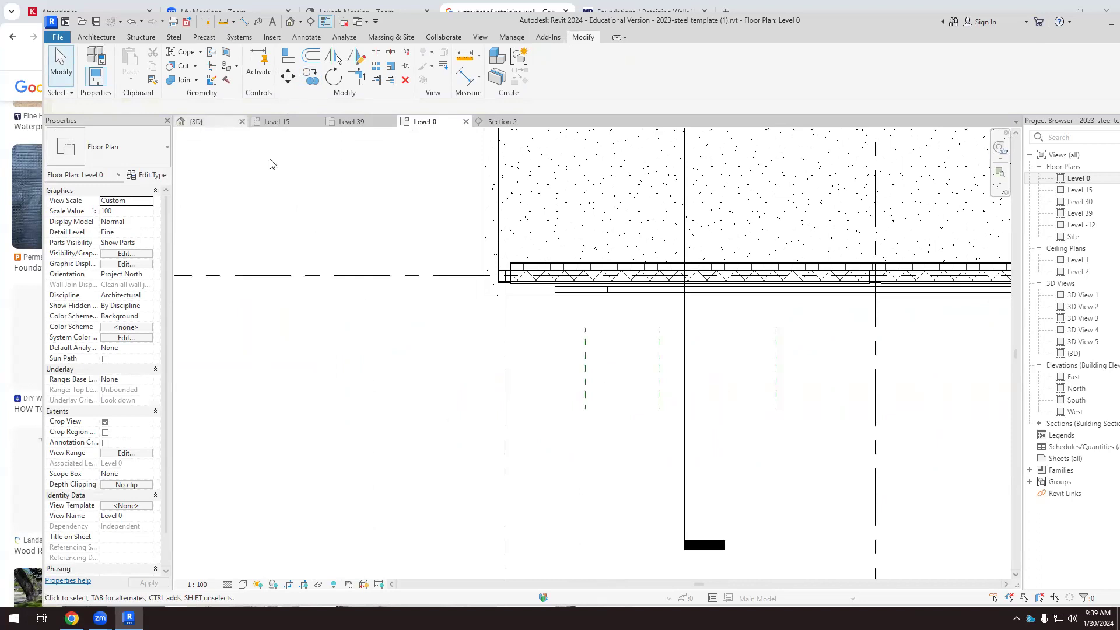
Place one continuous aligned dimension from the corner grid line through the three reference planes to the next column grid line.
click(307, 38)
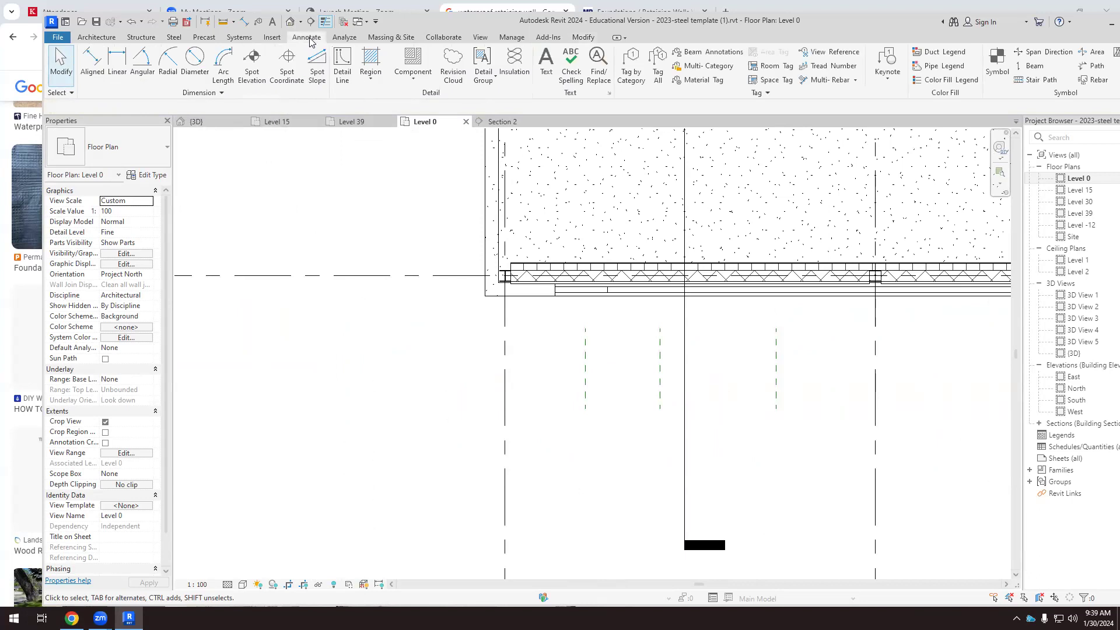
click(93, 64)
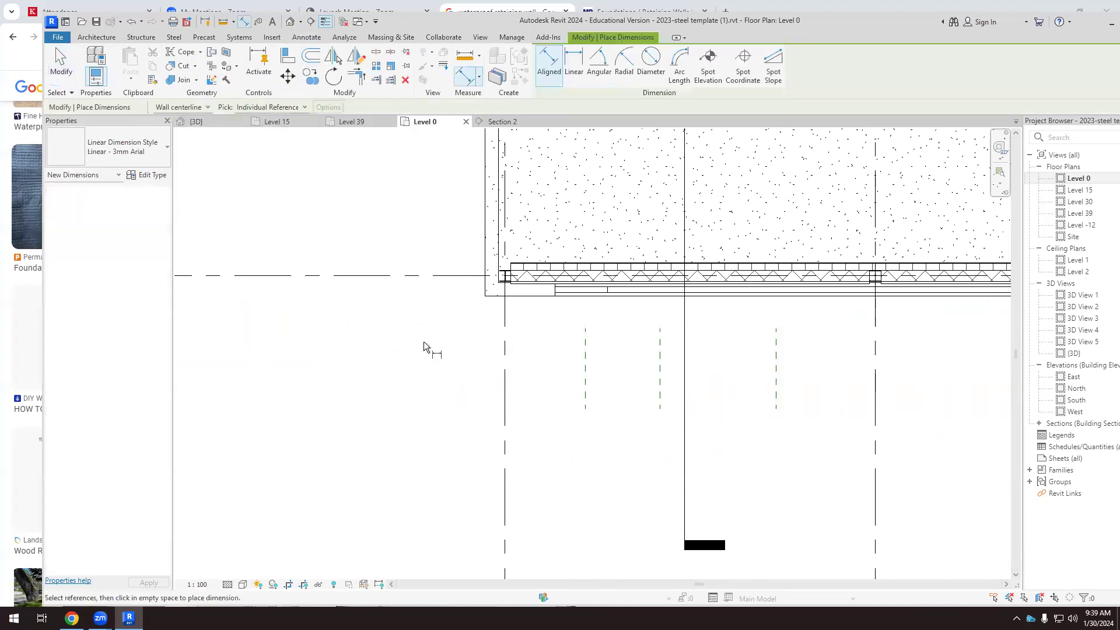
click(505, 369)
click(585, 370)
click(659, 374)
click(776, 375)
click(875, 376)
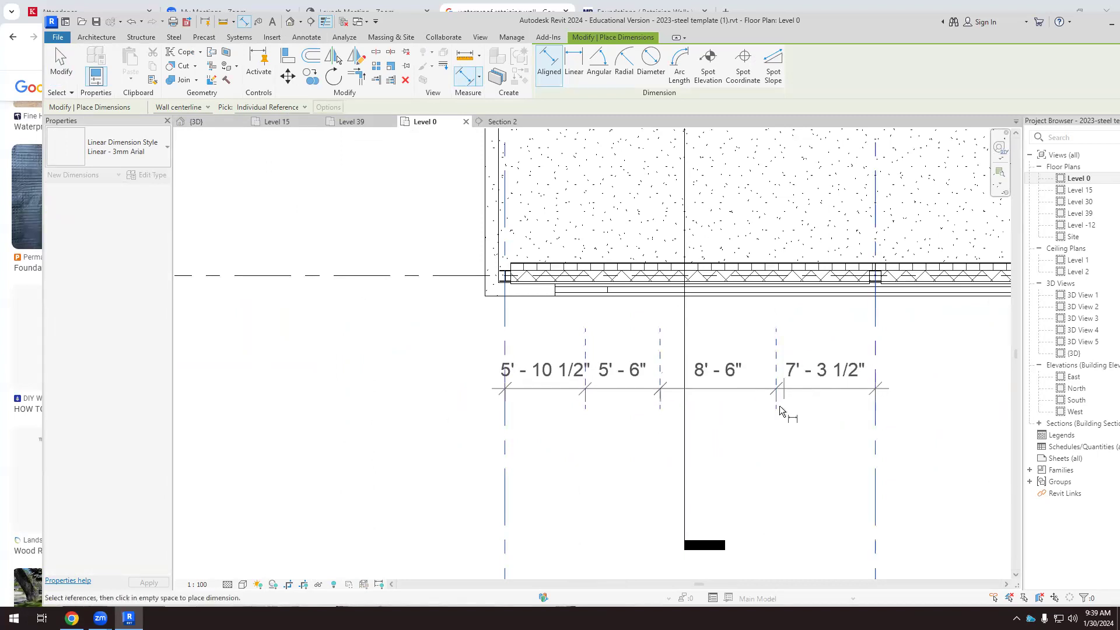
click(773, 422)
Apply the equality constraint to the dimension string so the three reference planes divide the bay evenly.
scroll(692, 368, up, 2)
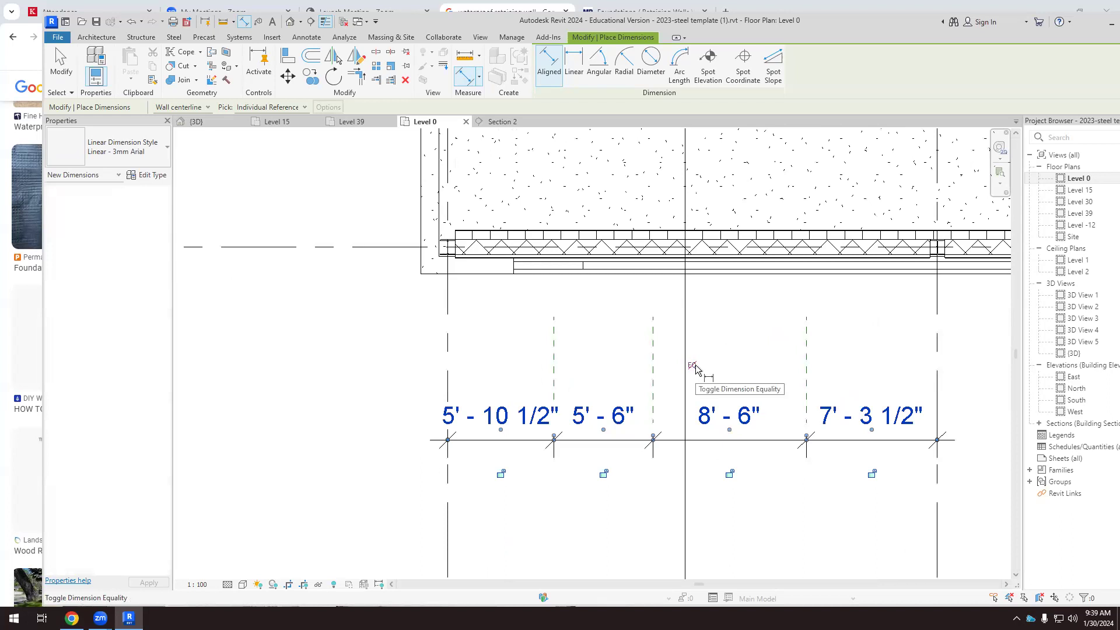
click(692, 366)
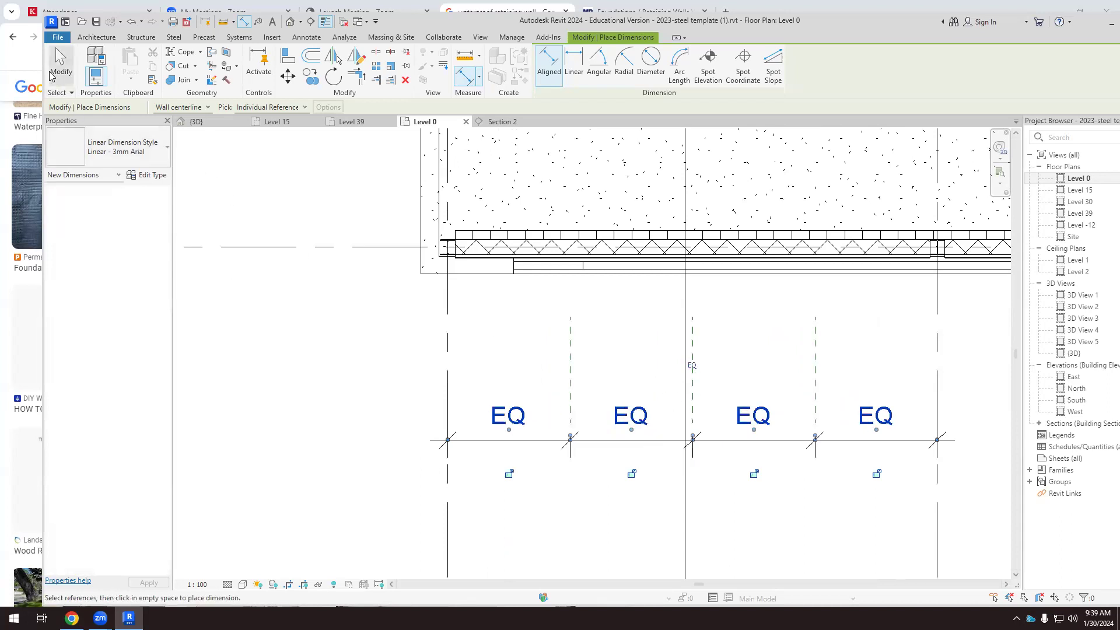
click(61, 64)
Delete the equality dimension string while keeping the reference planes constrained.
scroll(524, 357, down, 2)
click(601, 410)
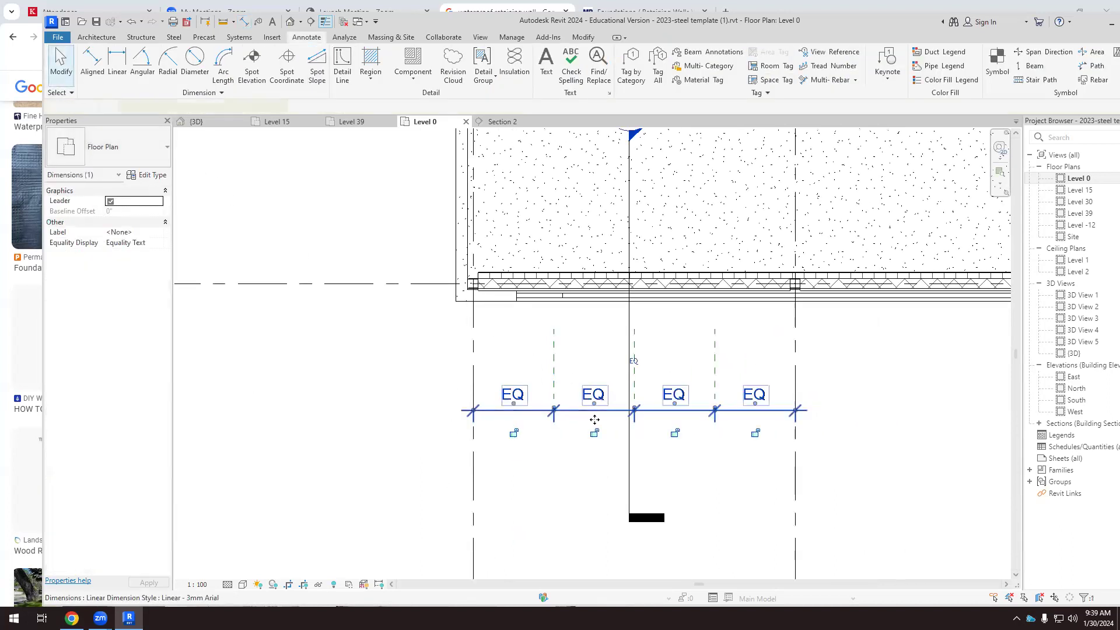
key(Delete)
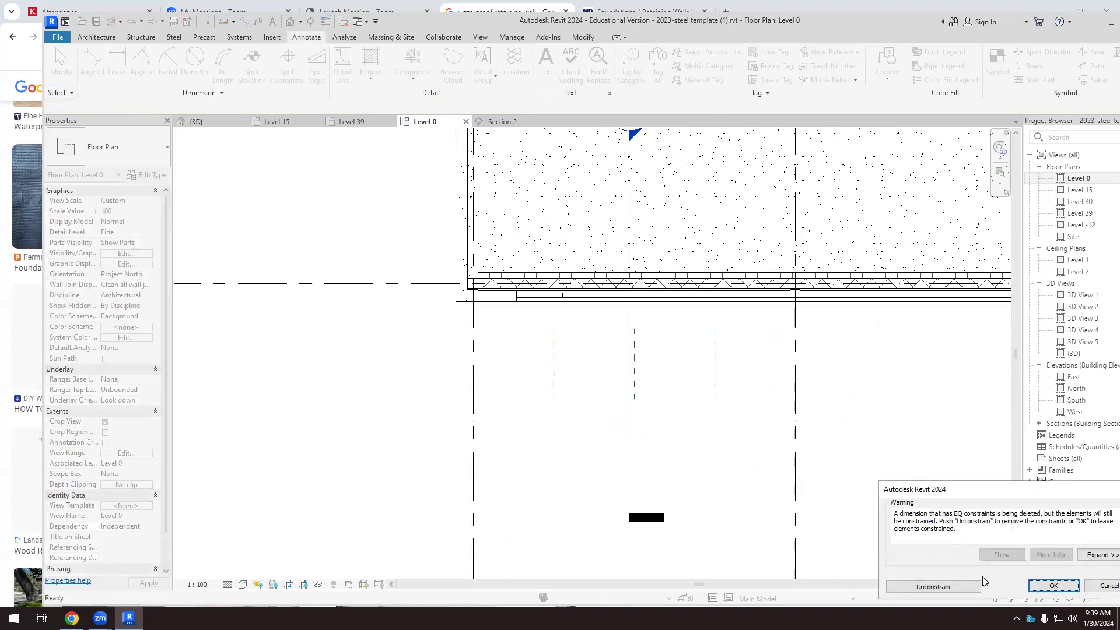
click(1055, 585)
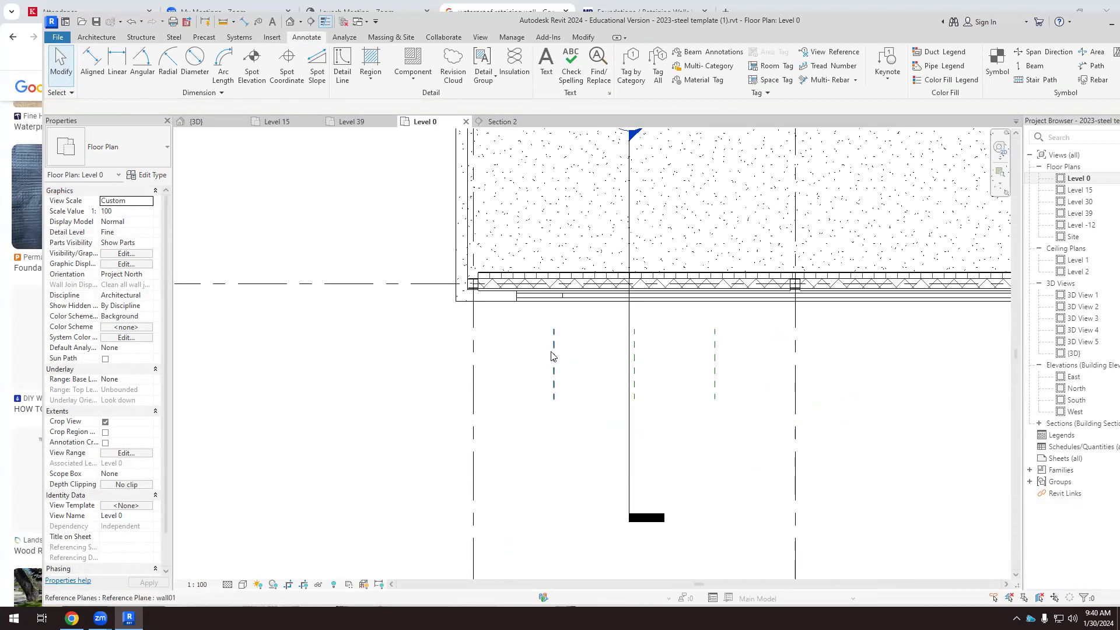
Select the stainless steel part below the fixed window in the 3D view and start Divide Parts on it.
click(213, 123)
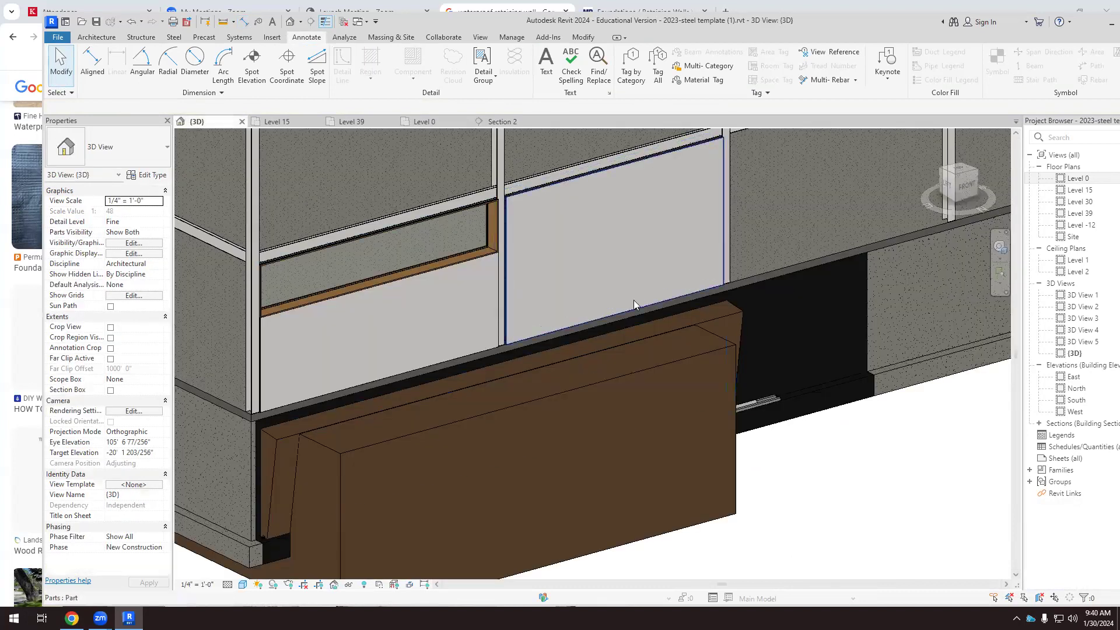
scroll(476, 293, down, 2)
scroll(467, 315, down, 2)
scroll(601, 400, up, 3)
scroll(575, 303, down, 1)
scroll(569, 241, up, 3)
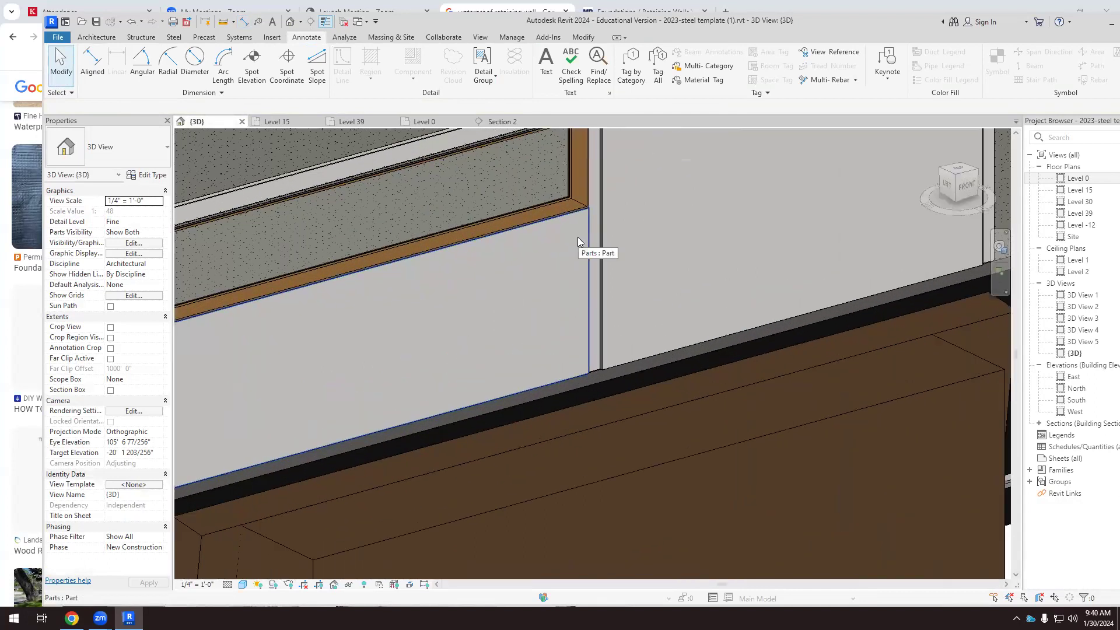
click(577, 237)
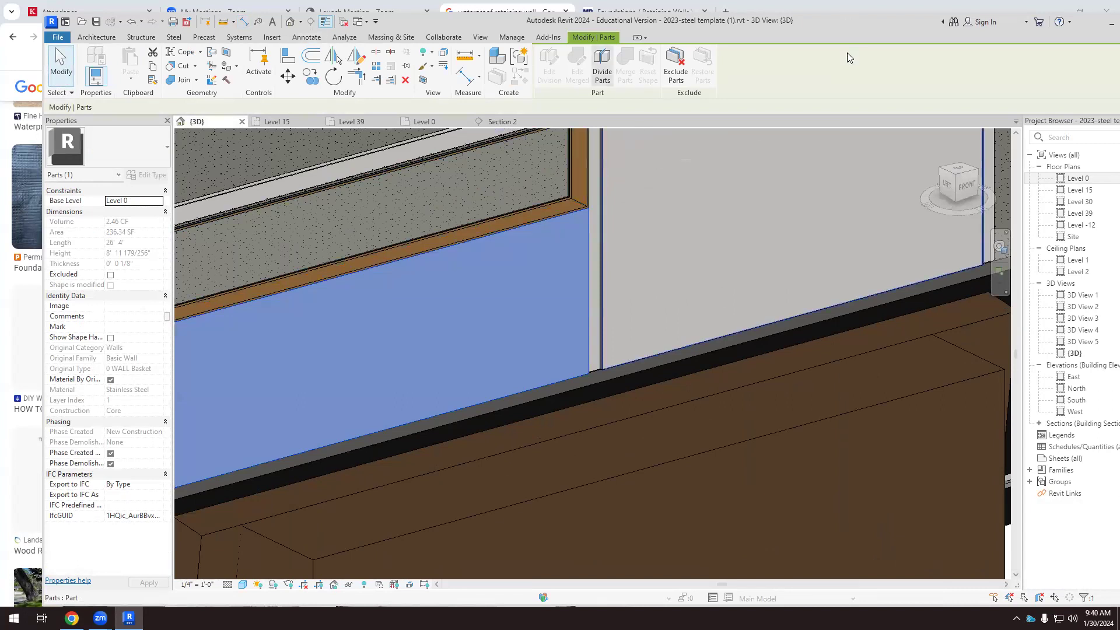
drag(847, 53, 816, 94)
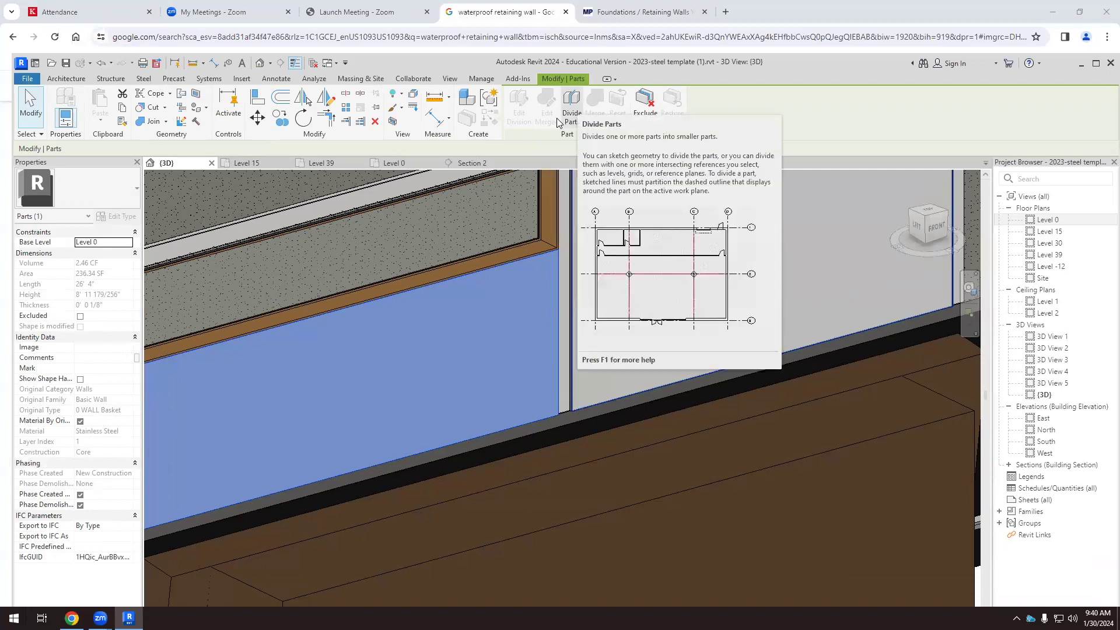
click(565, 104)
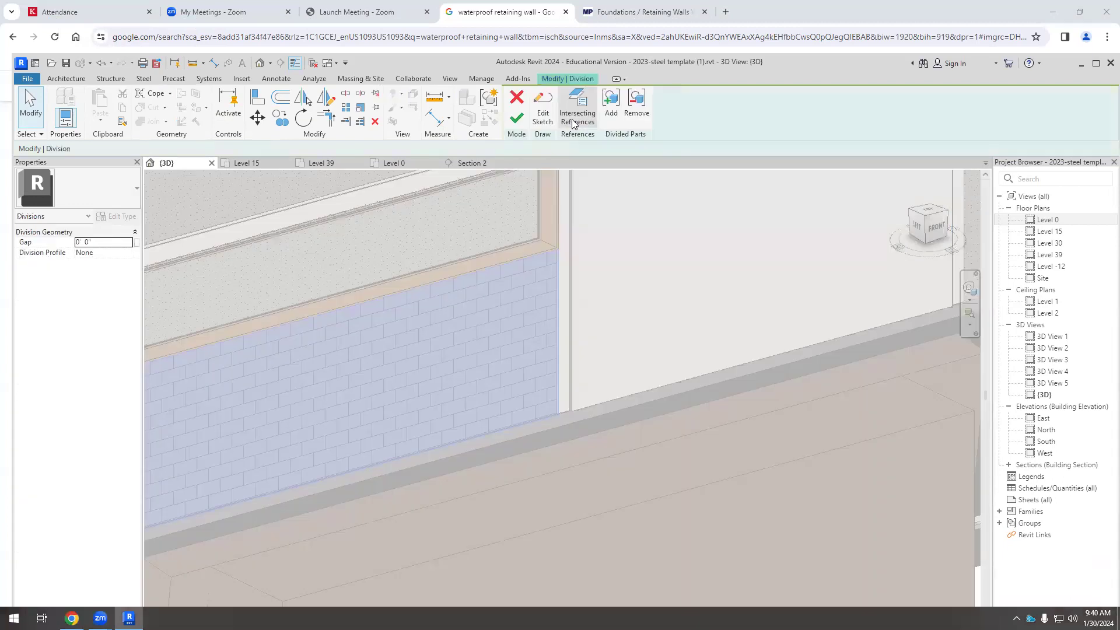
Divide the stainless steel part with the named reference planes wall01, wall02 and wall03 as intersecting references, and finish the division.
scroll(732, 205, down, 3)
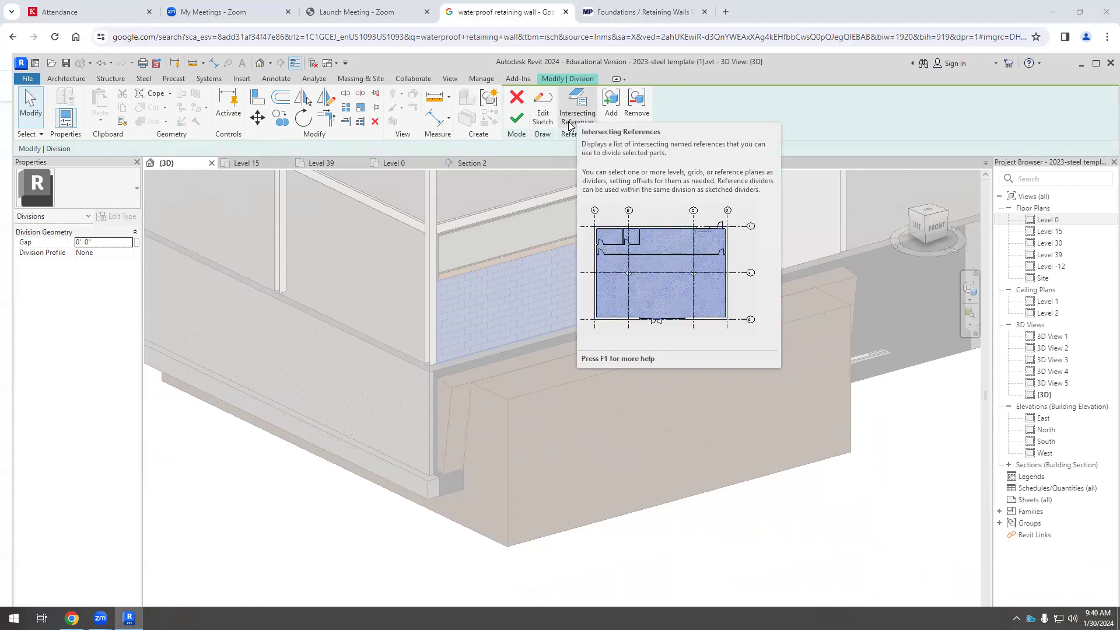
click(569, 139)
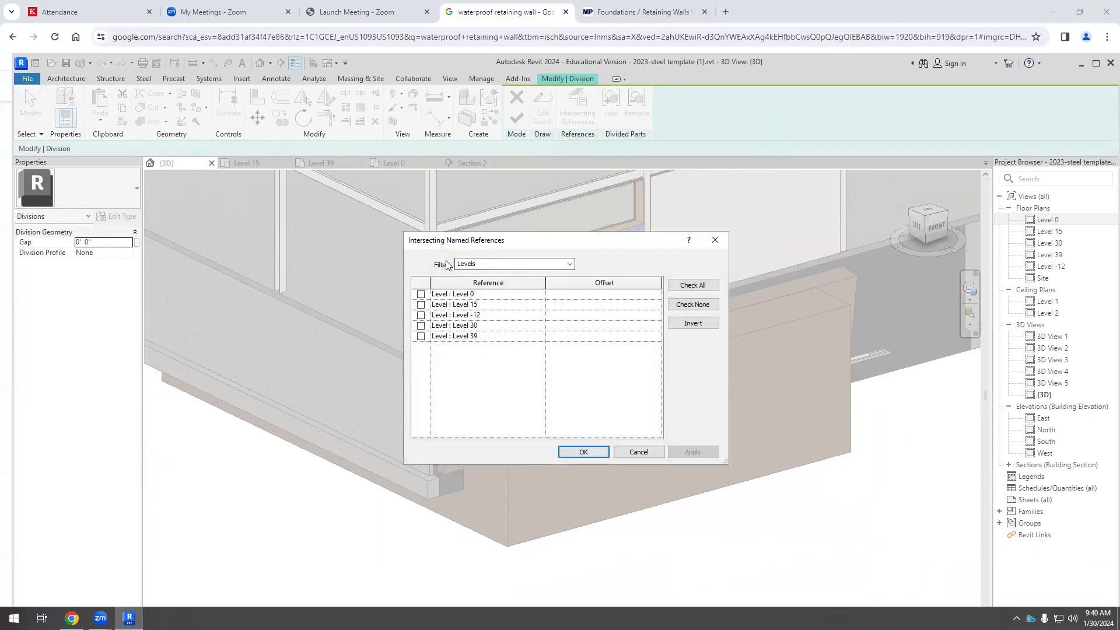
click(570, 264)
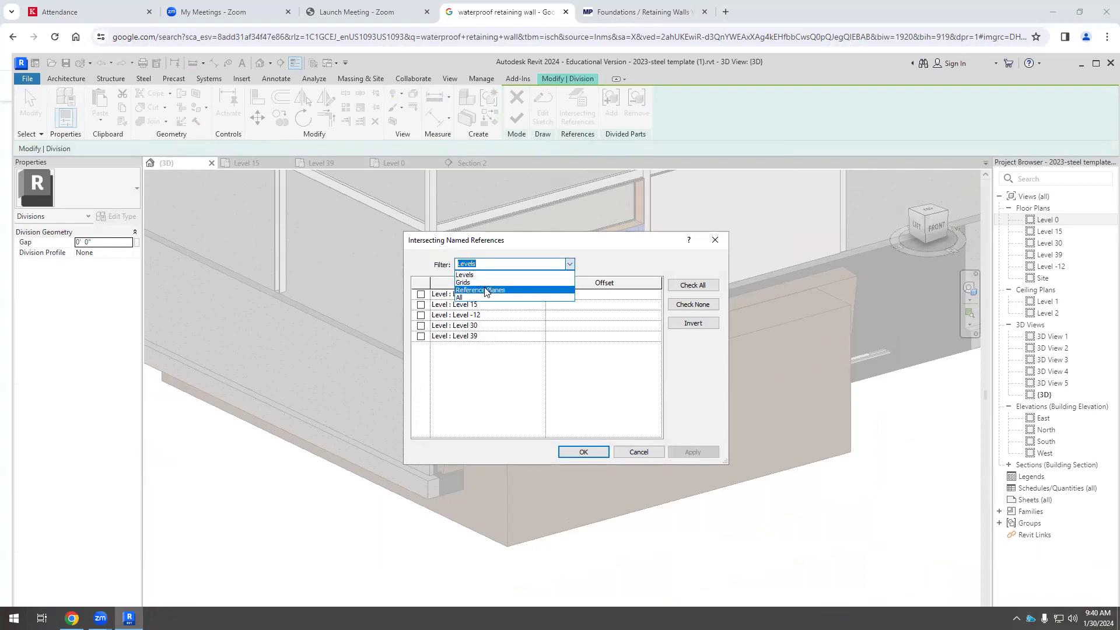
click(485, 291)
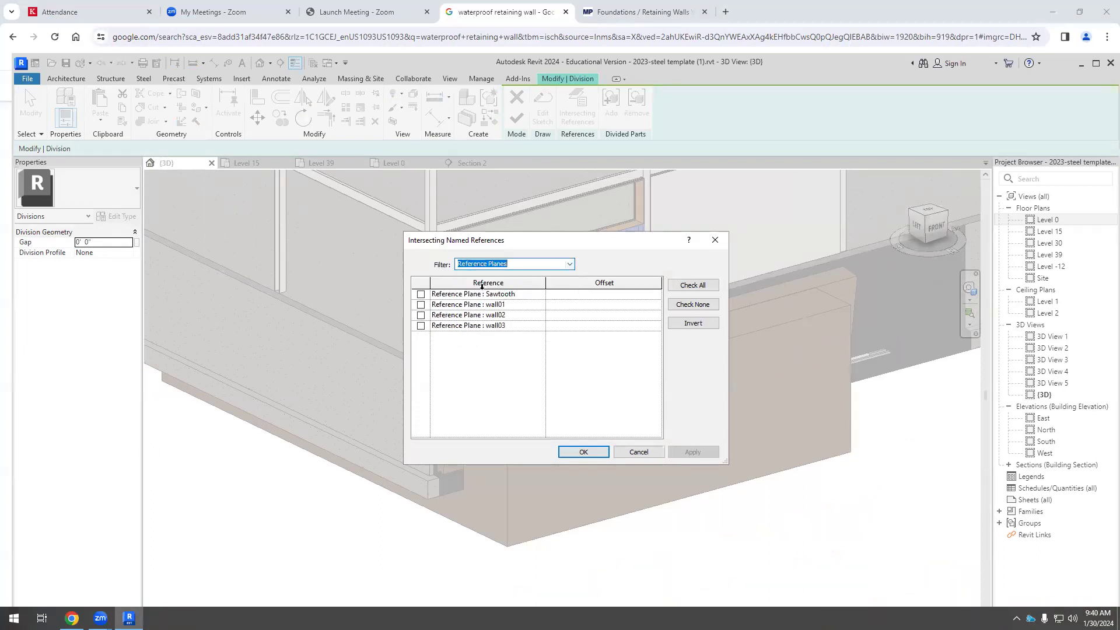
click(421, 305)
click(421, 315)
click(421, 325)
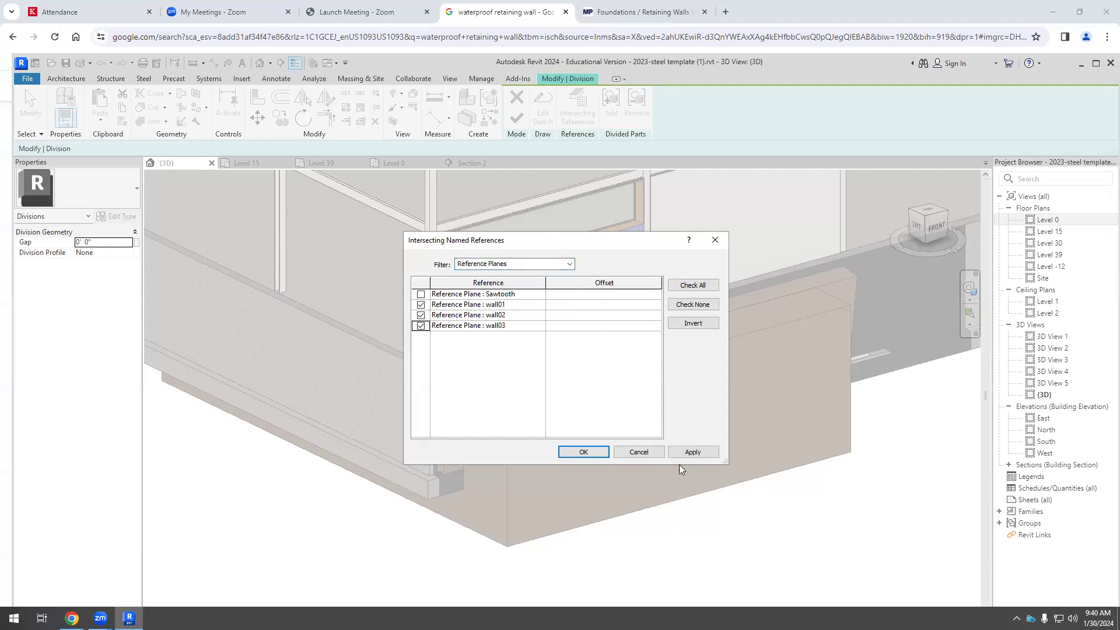
click(690, 454)
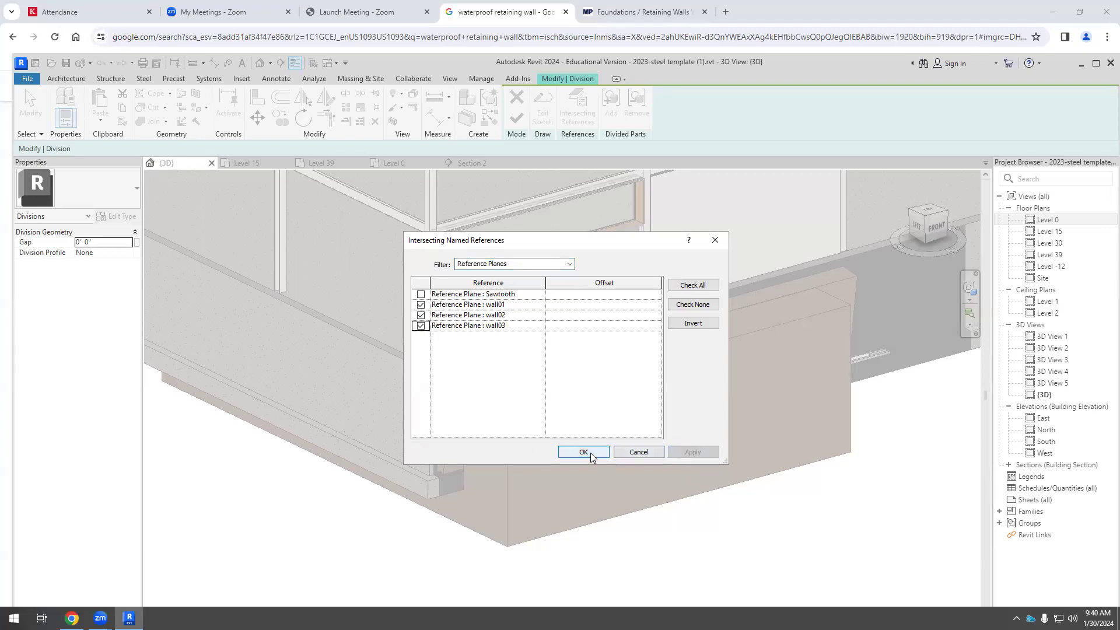
click(584, 452)
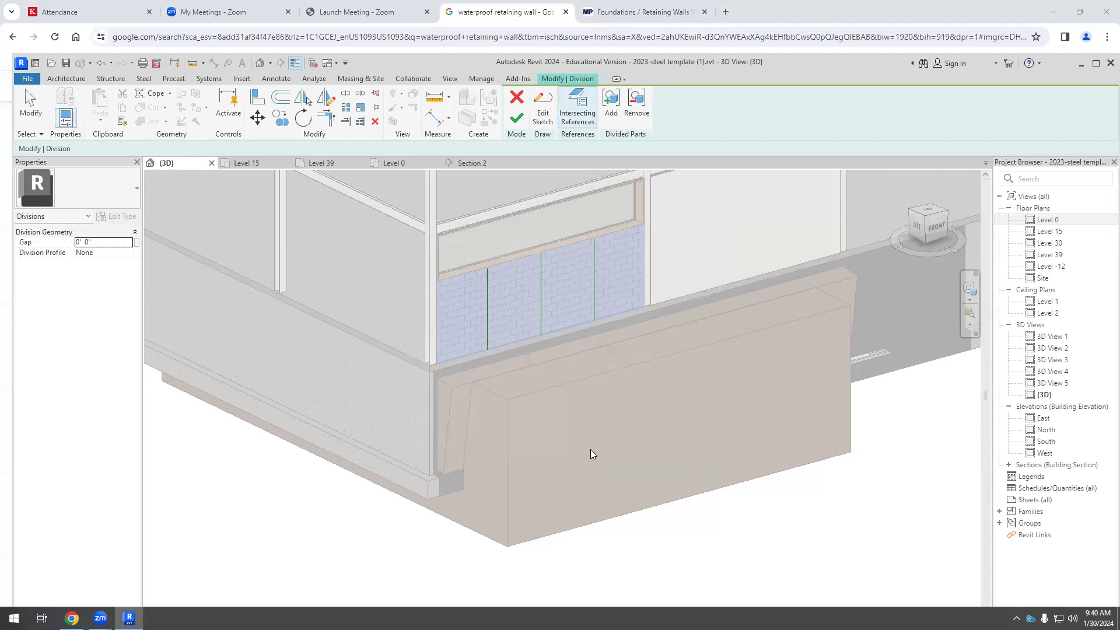
click(517, 120)
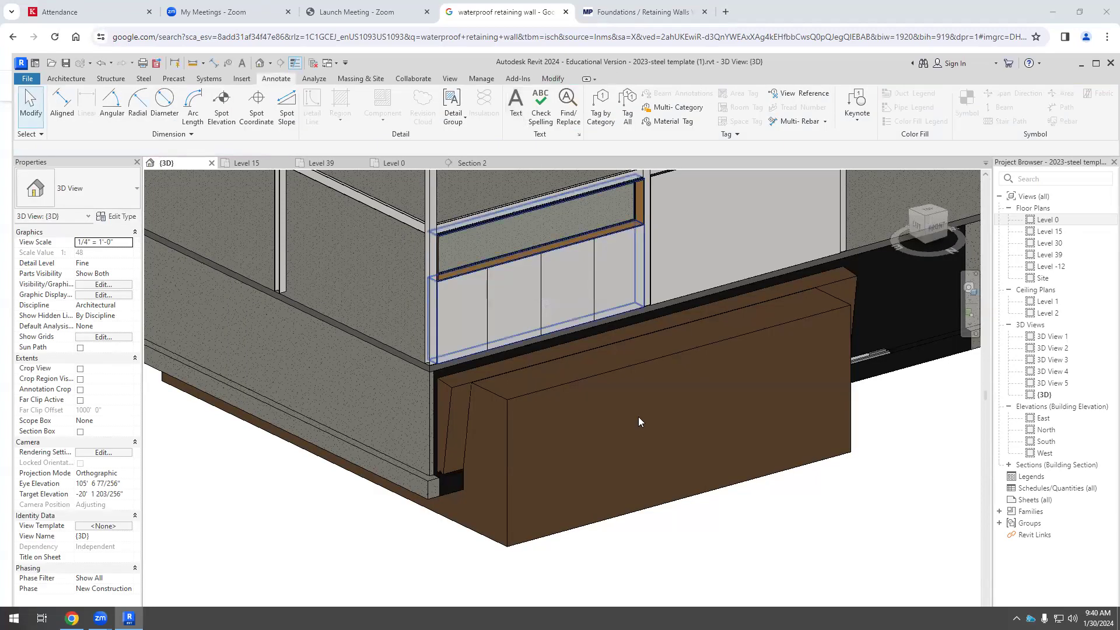
Select the divided panels below the fixed window one by one to check that each is a separate part.
click(589, 305)
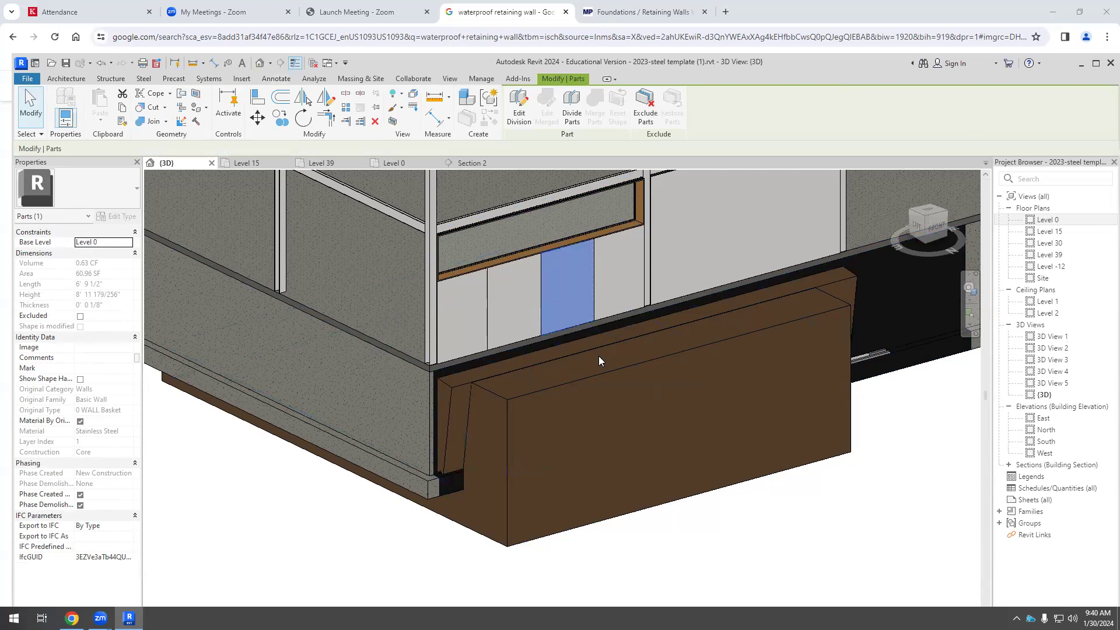
drag(637, 440, 782, 432)
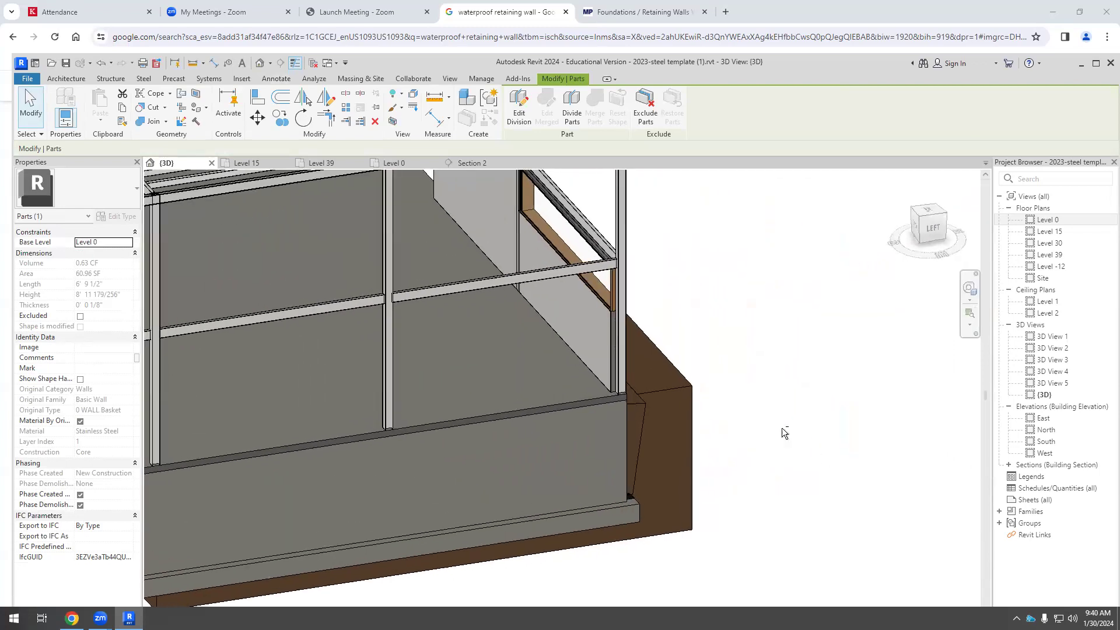
click(607, 330)
drag(776, 303, 783, 534)
click(783, 534)
scroll(527, 234, up, 2)
click(599, 315)
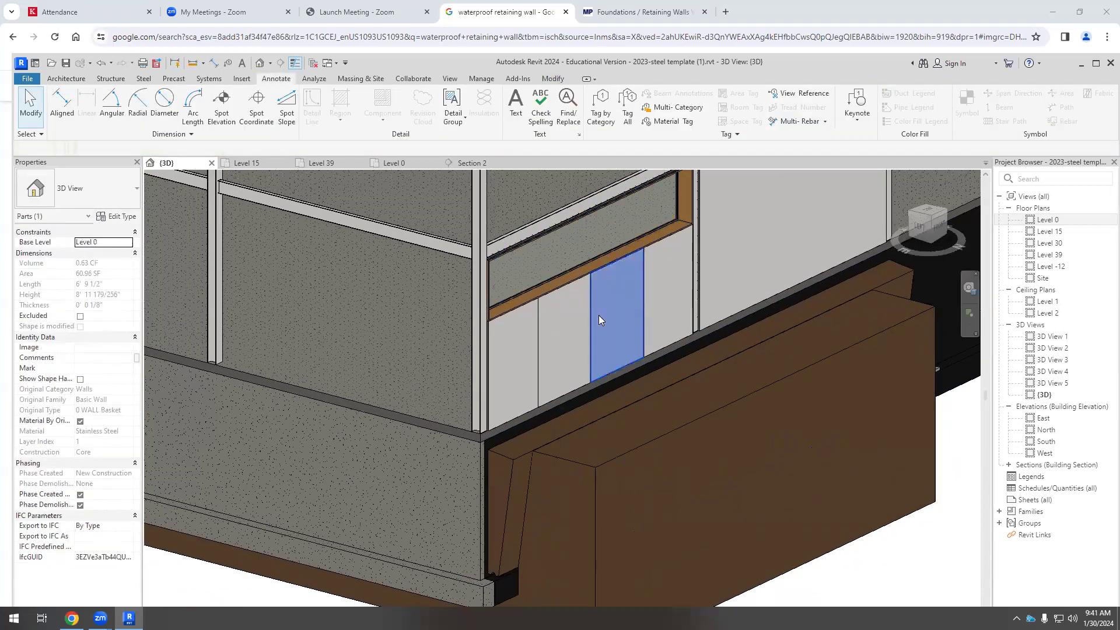
click(553, 335)
click(509, 354)
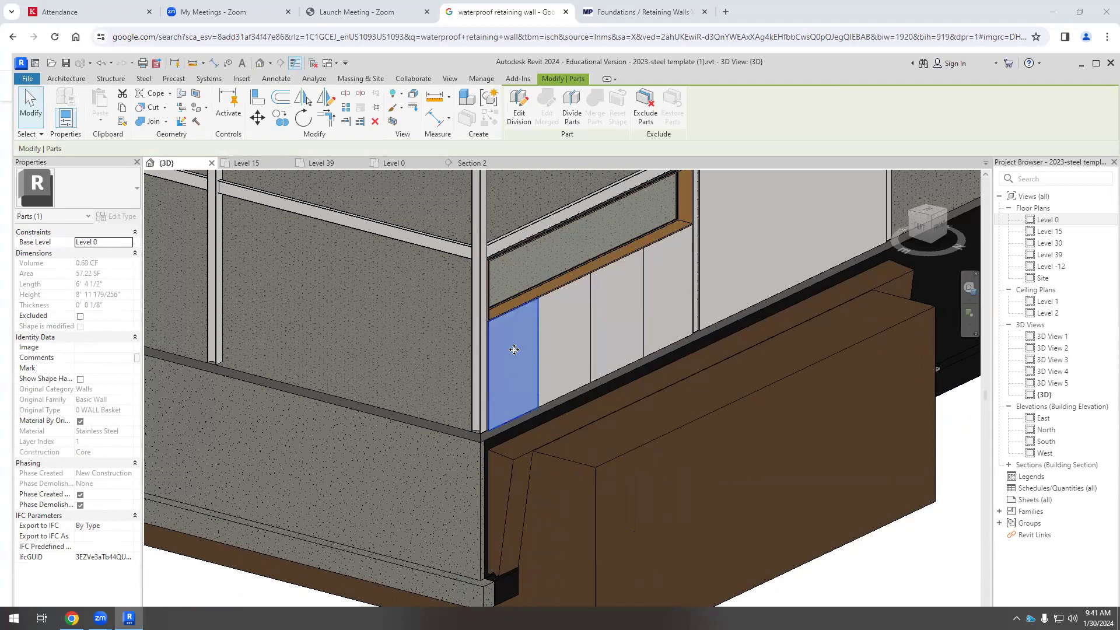
scroll(628, 318, down, 3)
scroll(720, 395, down, 2)
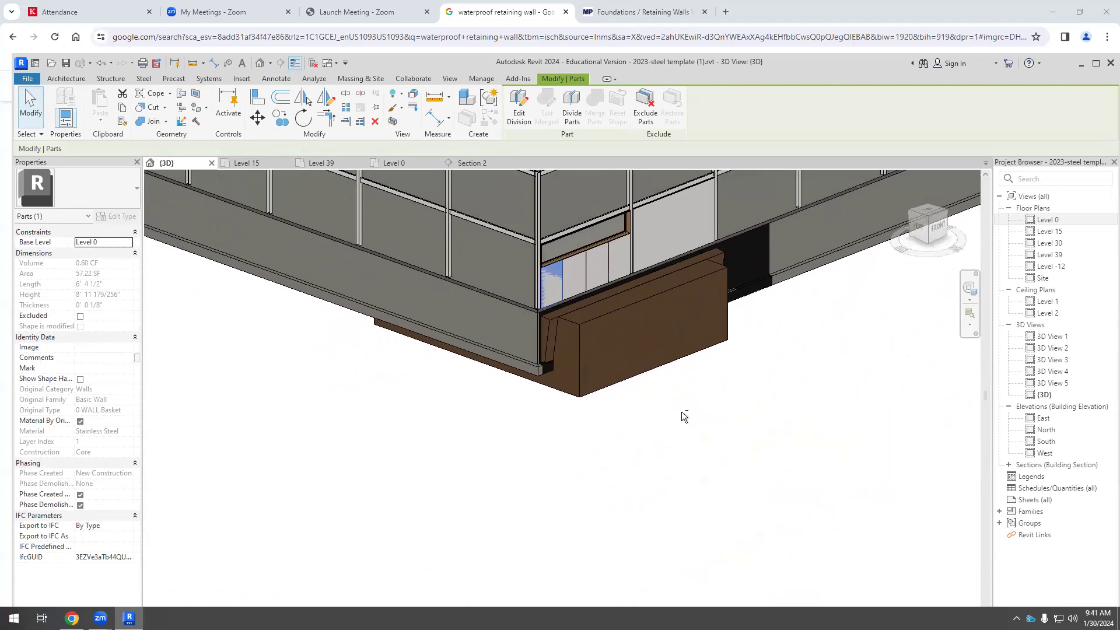
click(683, 432)
Examine the panel joints below the window up close and check the end panel beside the next column.
scroll(707, 440, down, 2)
scroll(675, 430, up, 1)
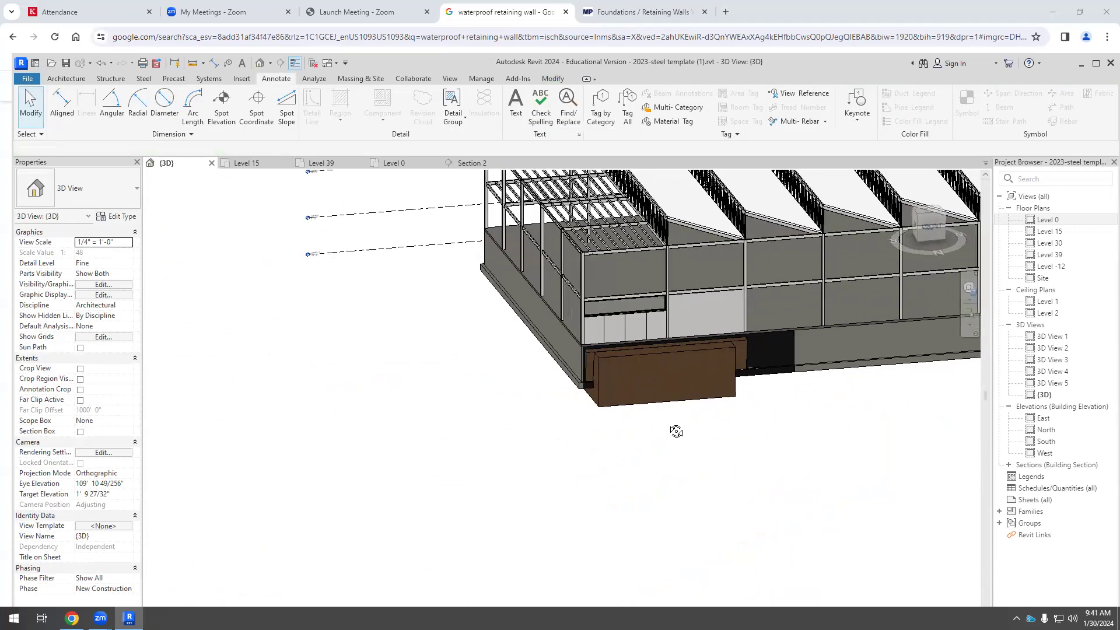
scroll(669, 327, up, 6)
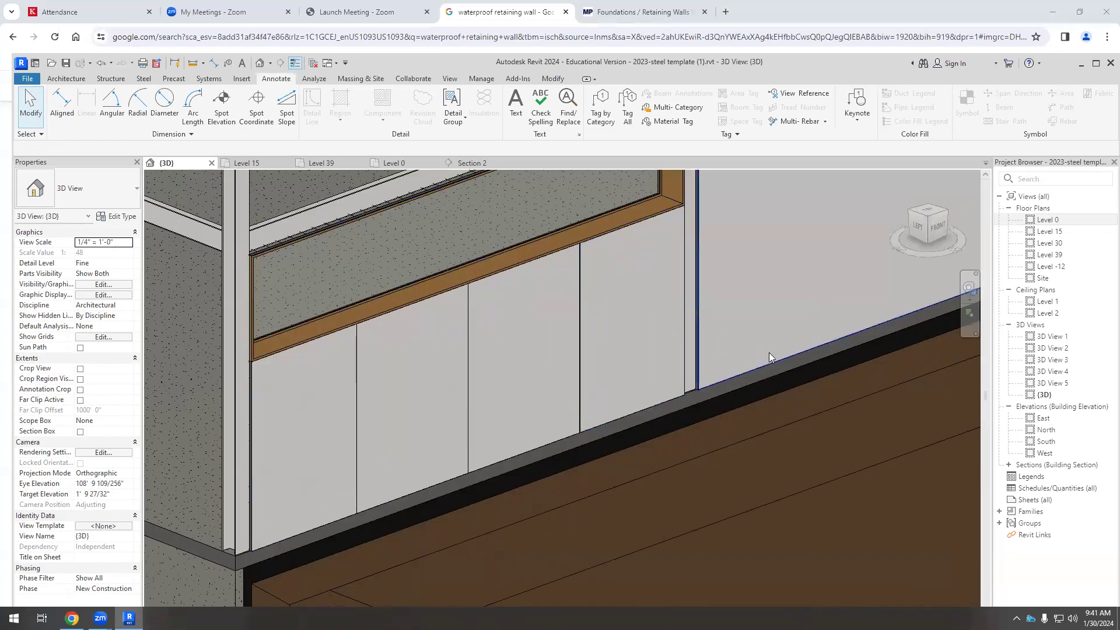
scroll(640, 328, down, 1)
scroll(666, 322, down, 1)
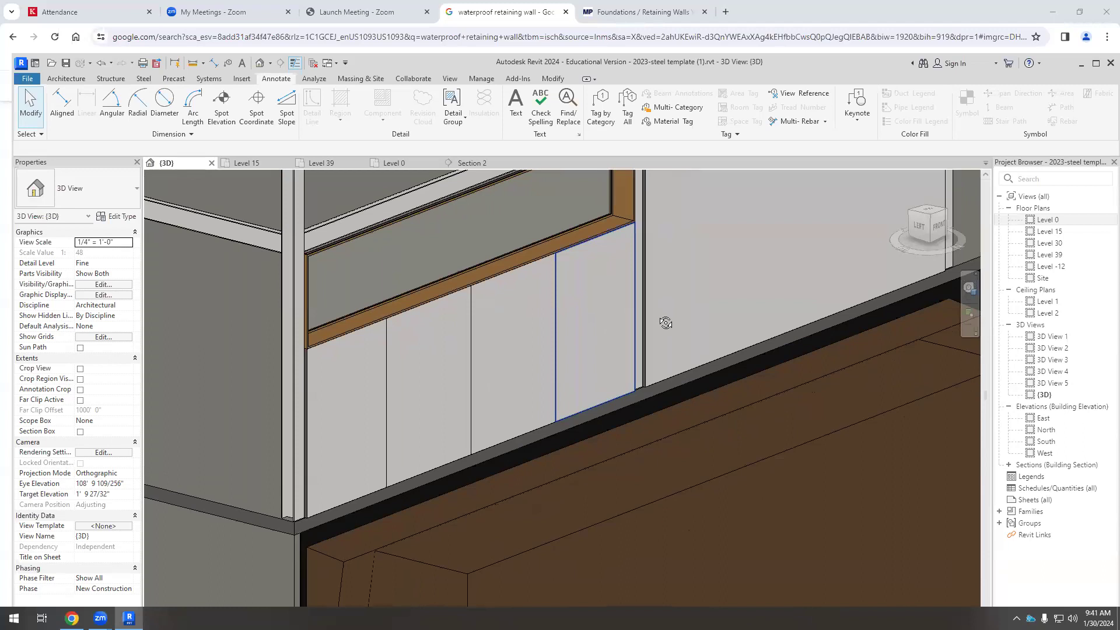
click(581, 302)
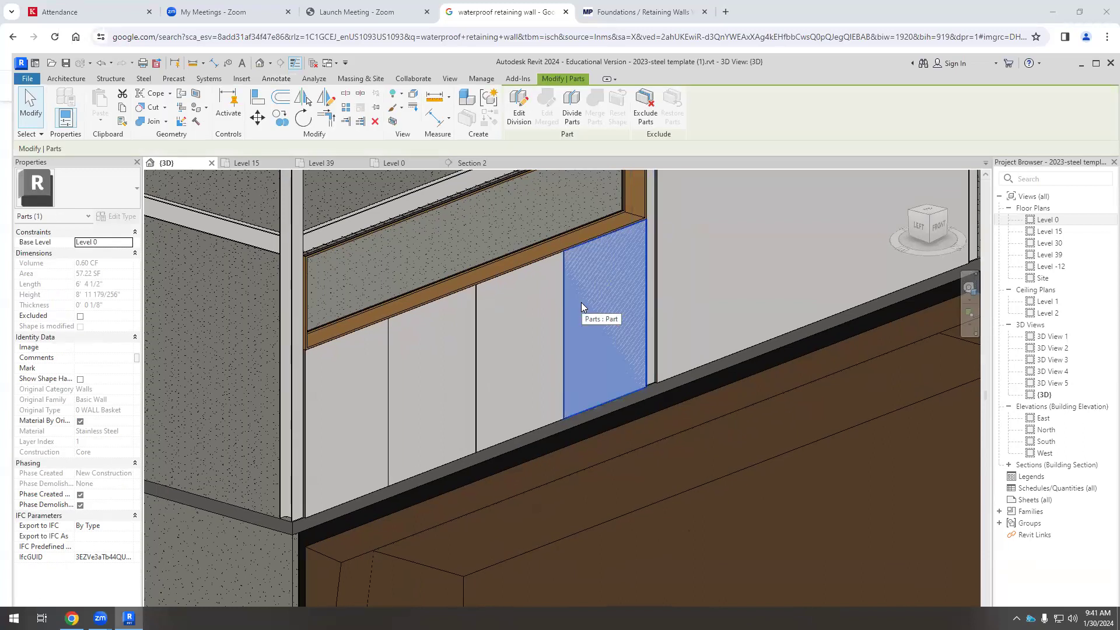
scroll(581, 302, down, 5)
click(741, 459)
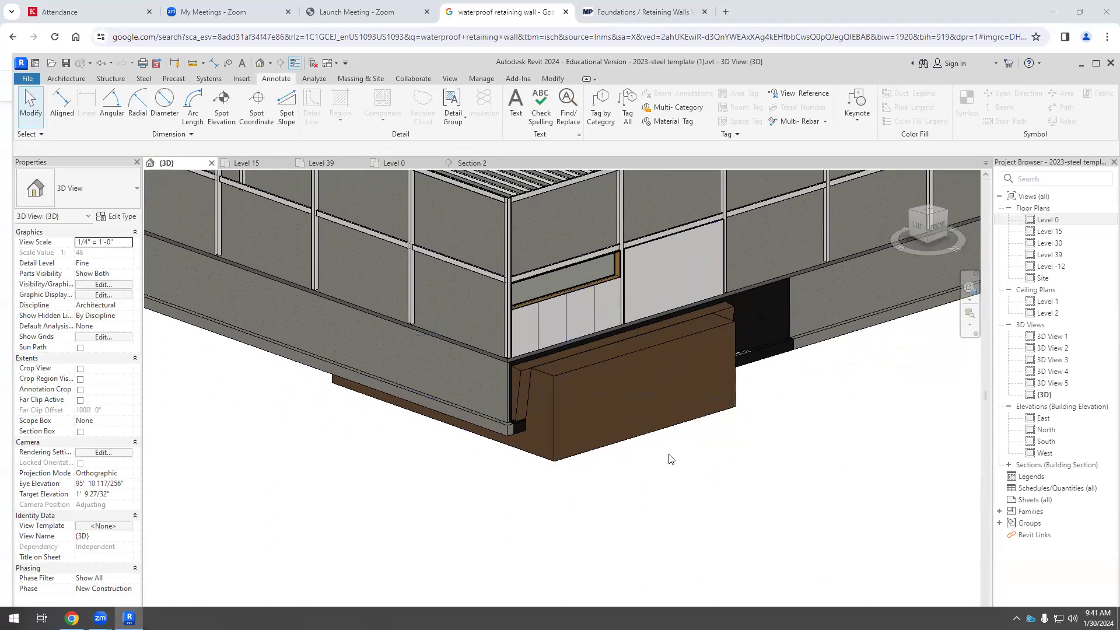
Examine the whole building from several sides, including the roof and the excavated corner below the panelled wall.
scroll(670, 459, down, 5)
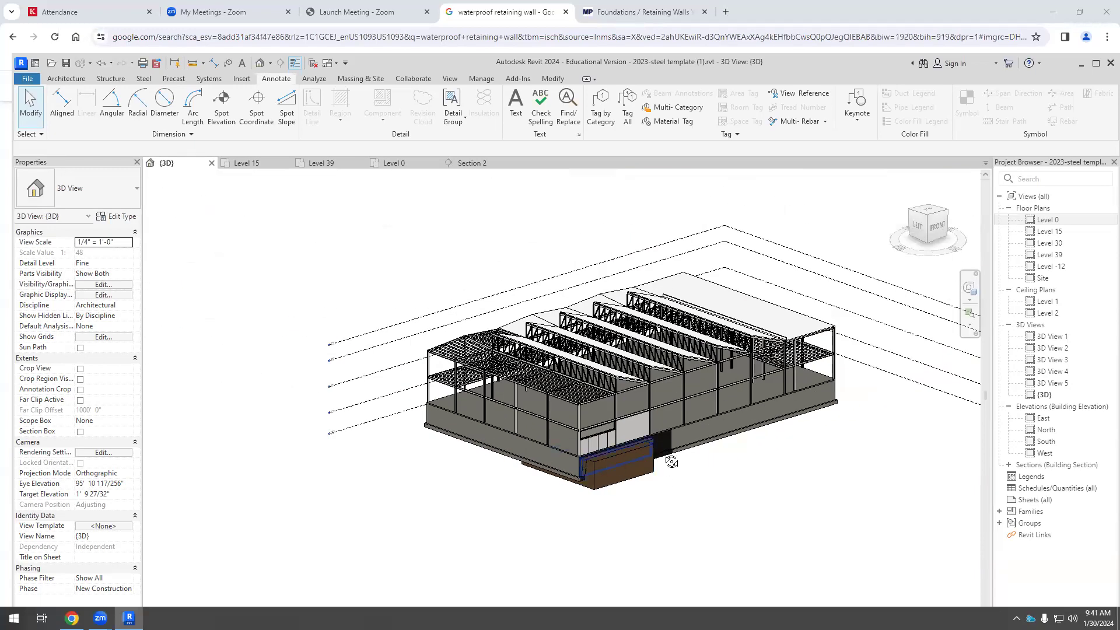
drag(671, 462, 850, 453)
scroll(258, 428, up, 5)
scroll(258, 427, down, 4)
scroll(351, 437, up, 2)
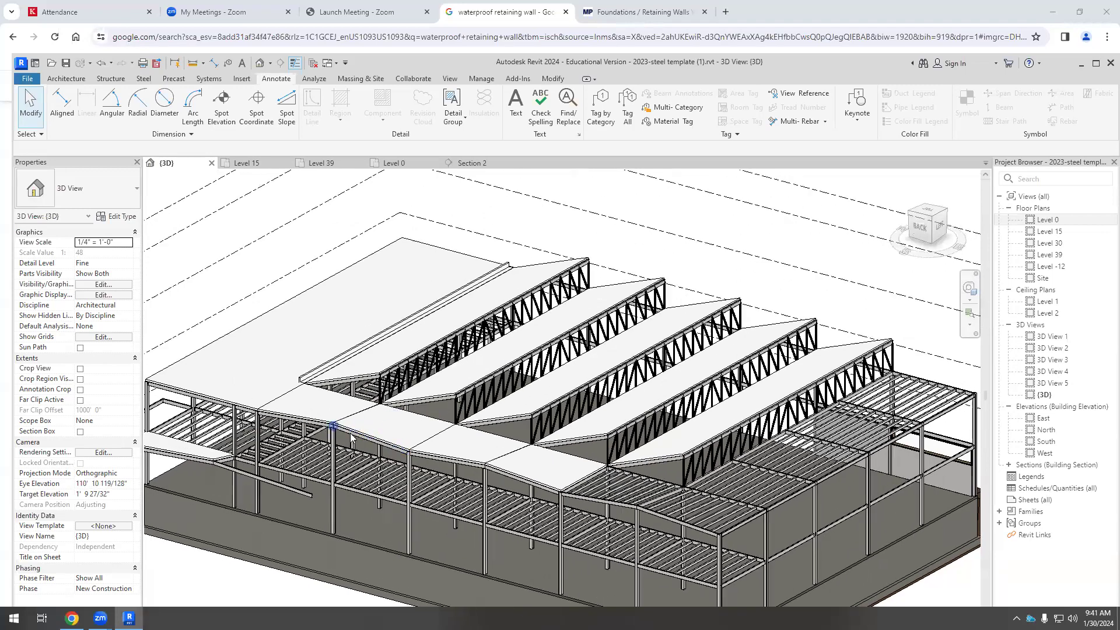
scroll(351, 438, down, 3)
drag(350, 437, 693, 399)
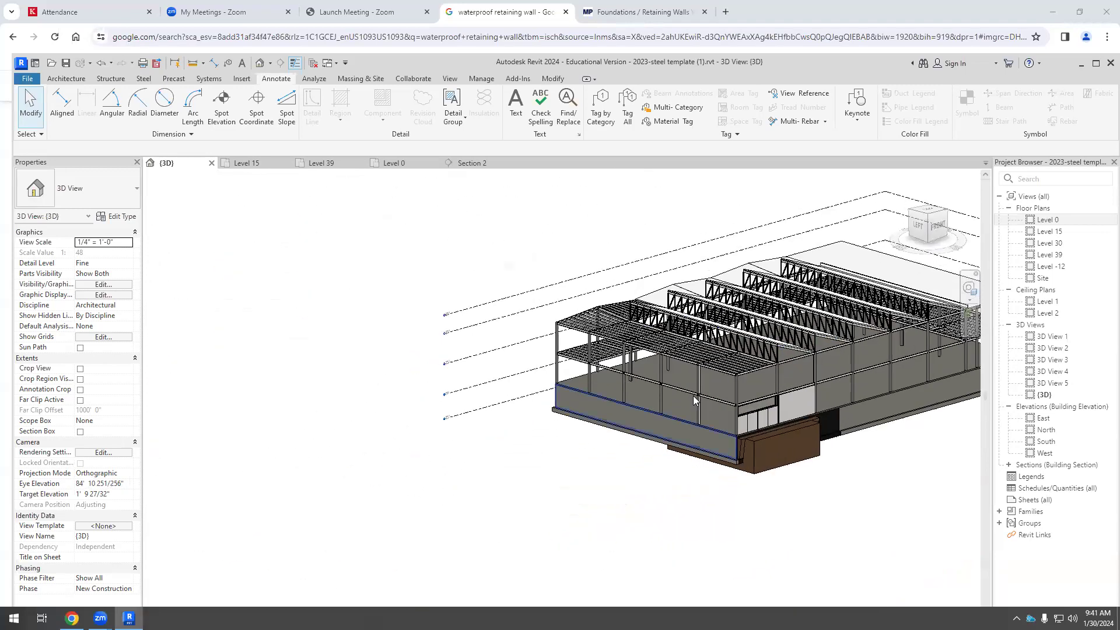
scroll(693, 400, up, 6)
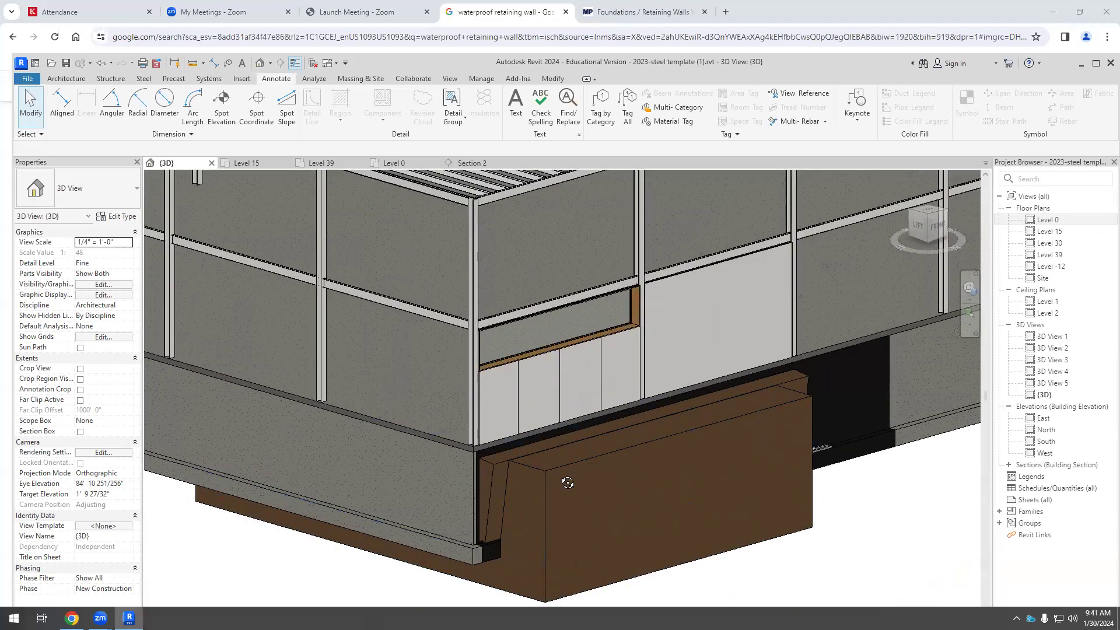
scroll(567, 482, down, 3)
scroll(620, 505, up, 2)
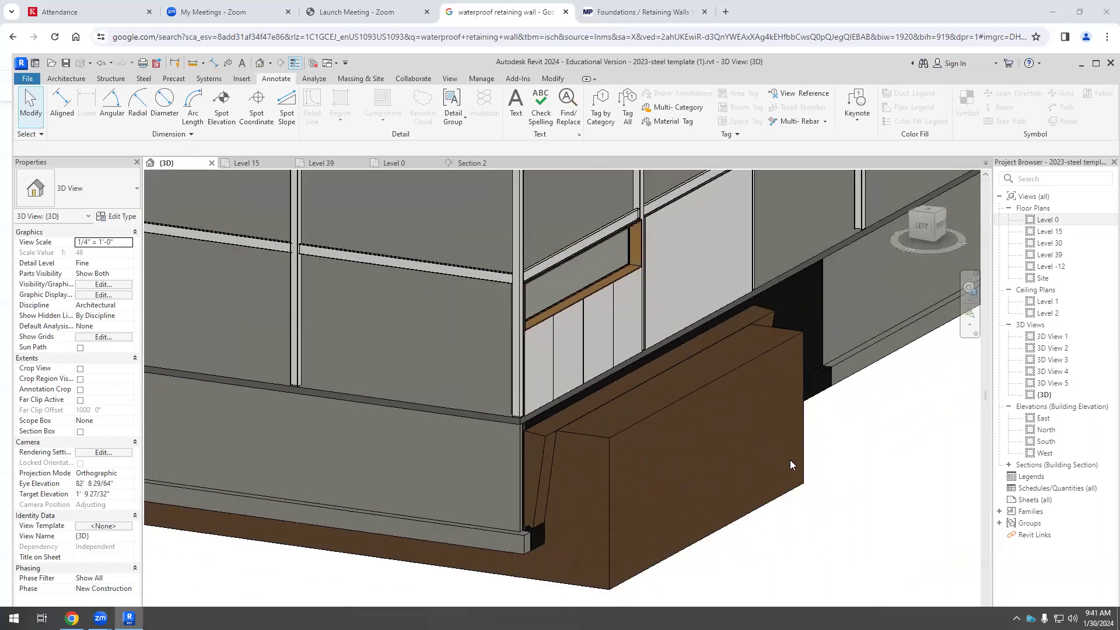
scroll(791, 465, down, 2)
drag(742, 460, 736, 510)
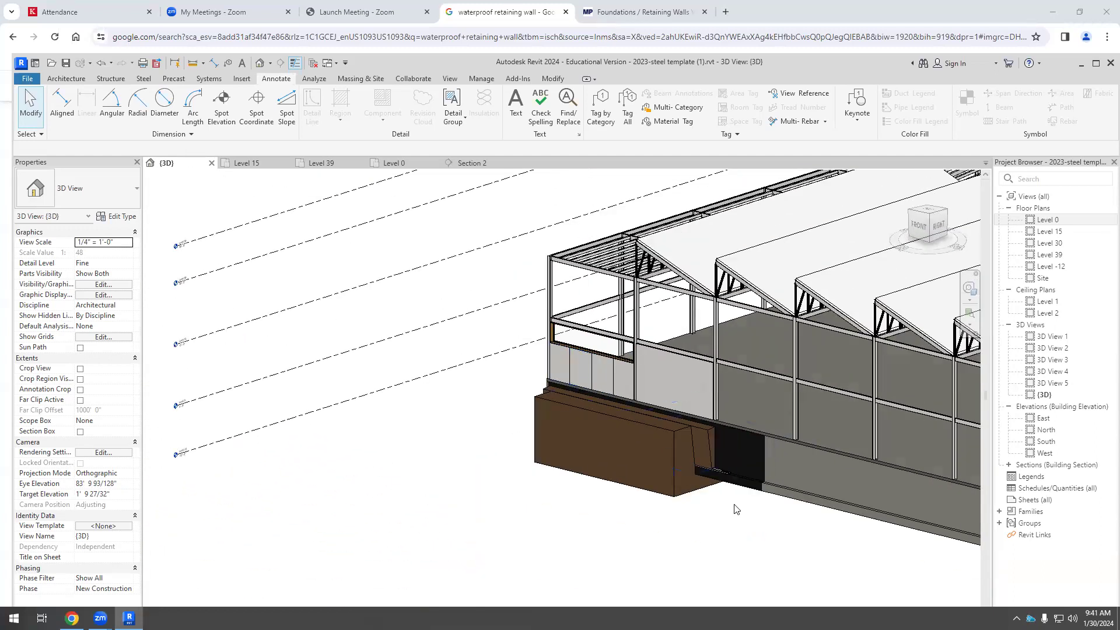
scroll(736, 509, up, 5)
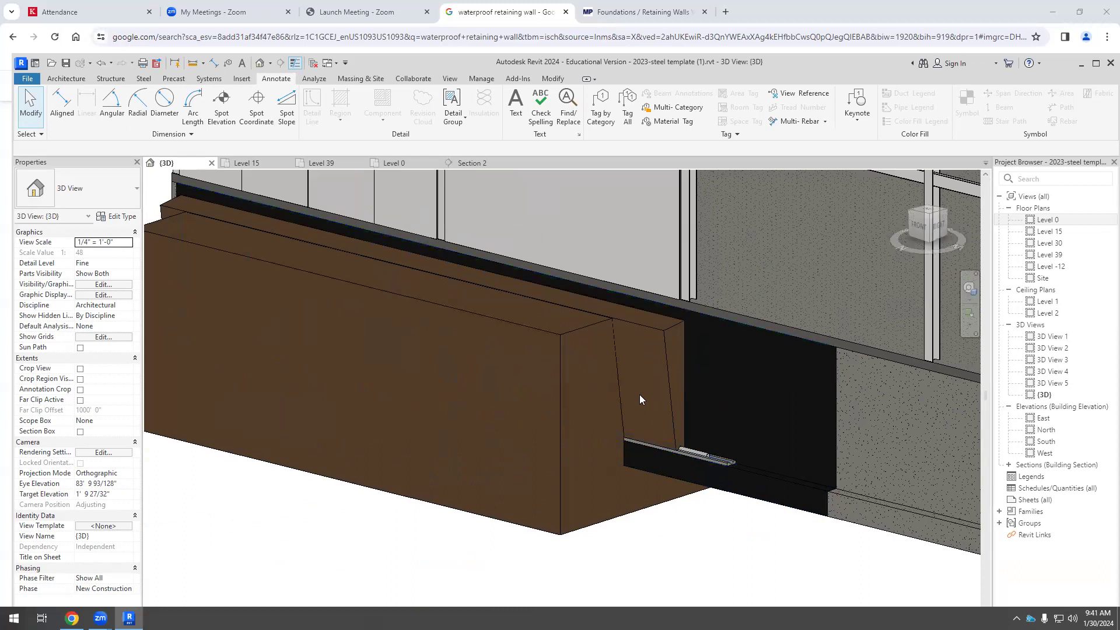
scroll(639, 399, down, 3)
scroll(664, 404, up, 2)
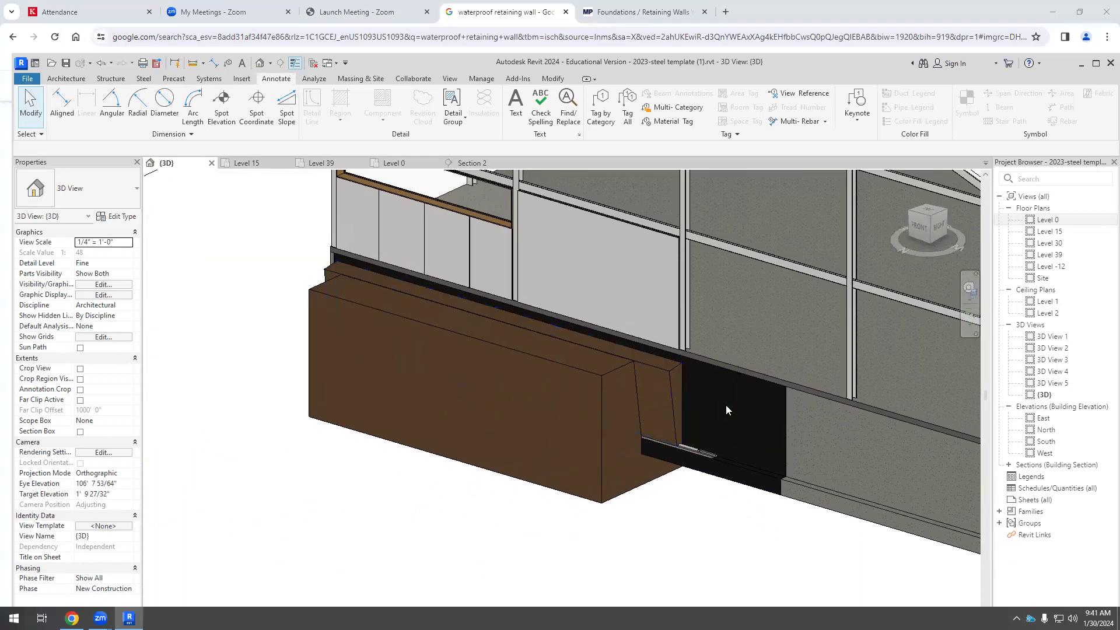
scroll(600, 403, down, 3)
drag(616, 414, 805, 418)
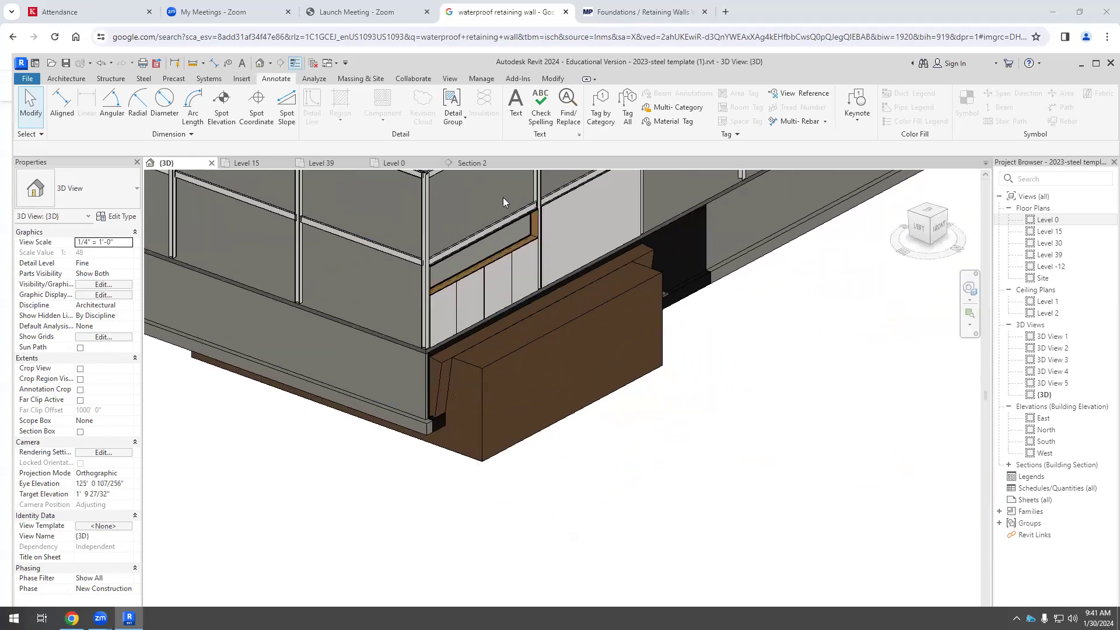
Inspect the panelled wall against the fixed window above it and check the properties of one middle panel.
scroll(501, 203, up, 3)
scroll(555, 330, up, 1)
drag(569, 342, 590, 395)
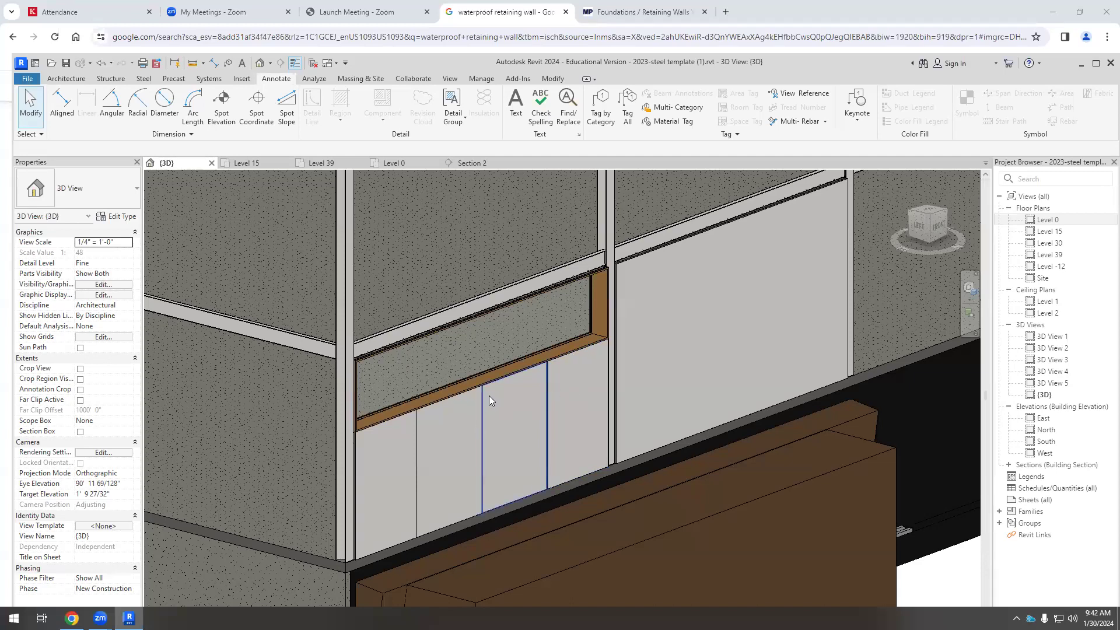
drag(497, 405, 553, 322)
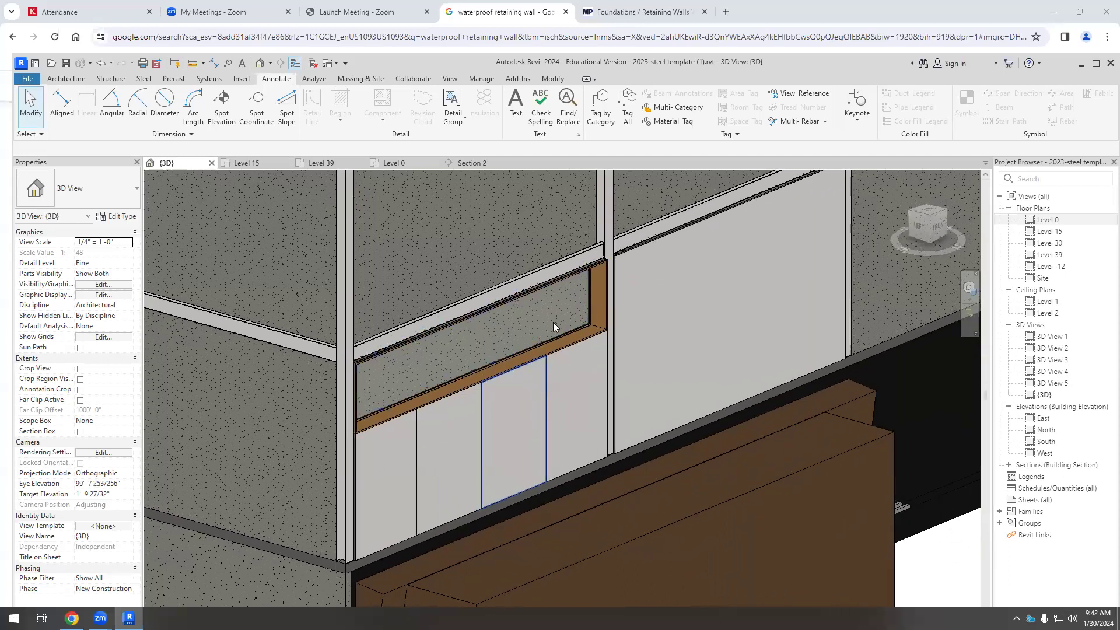
click(538, 381)
scroll(485, 323, down, 3)
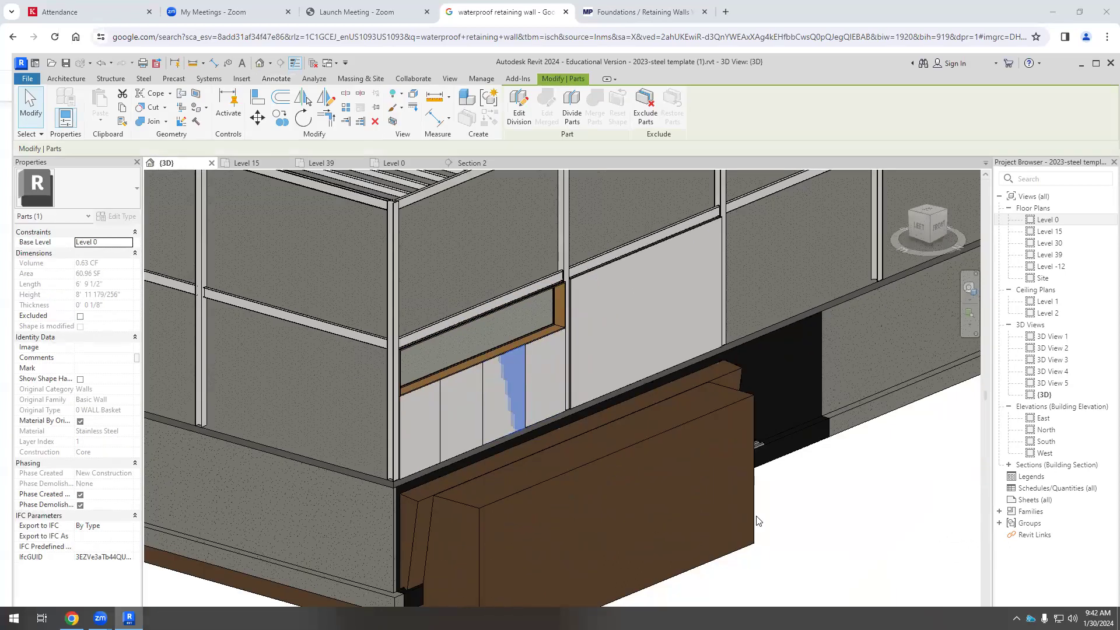
click(834, 534)
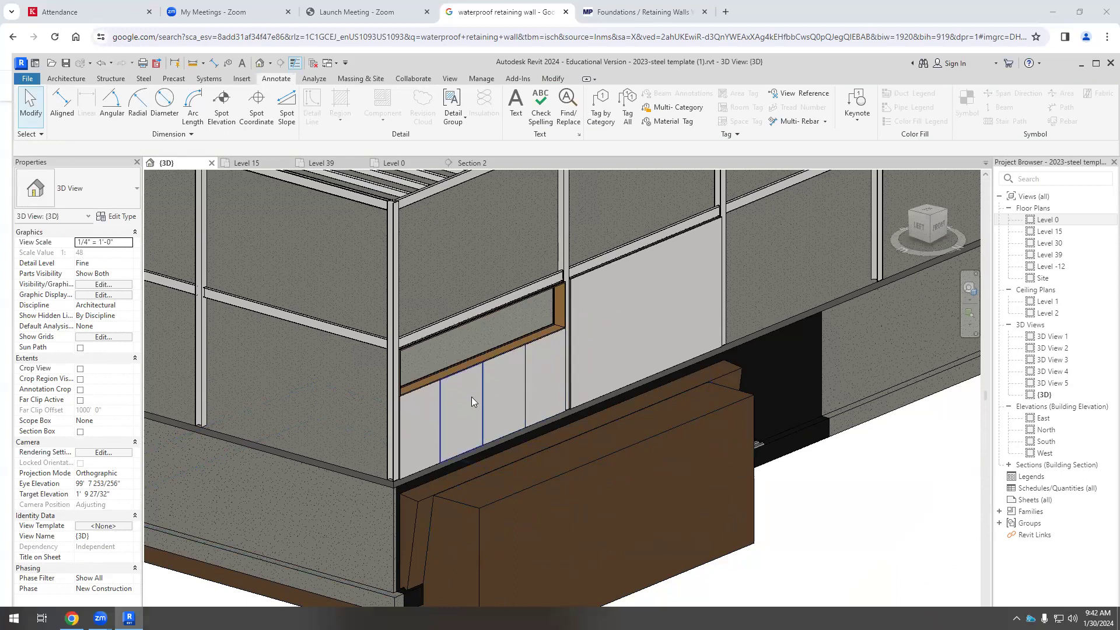
Turn the 3D view to the front and frame the panelled bay together with the undivided wall bay beside it.
scroll(430, 429, up, 3)
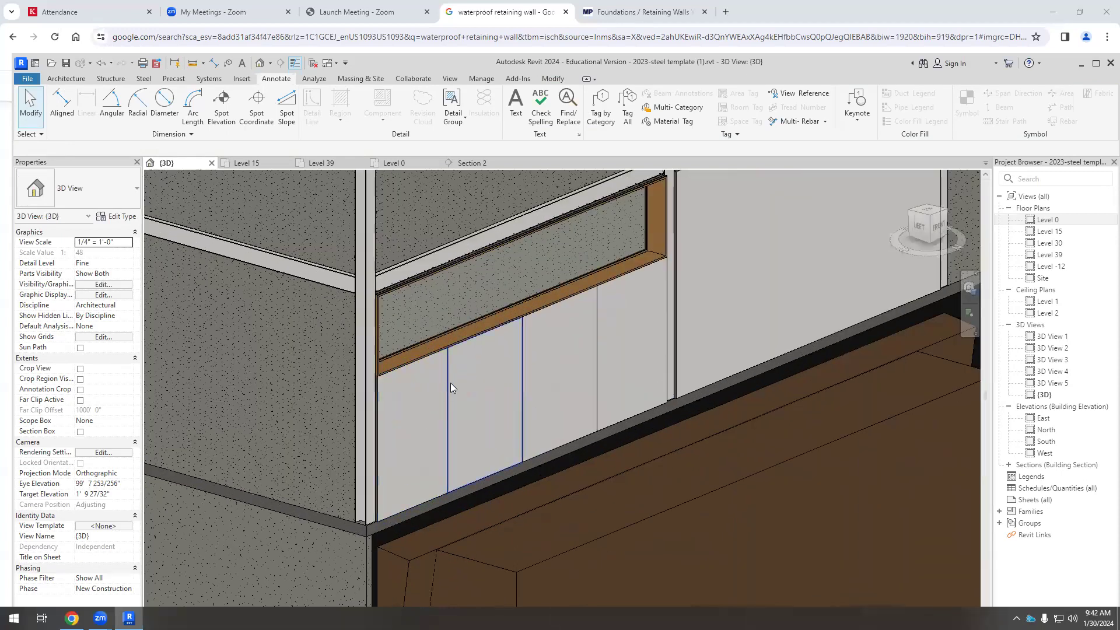
scroll(503, 380, up, 2)
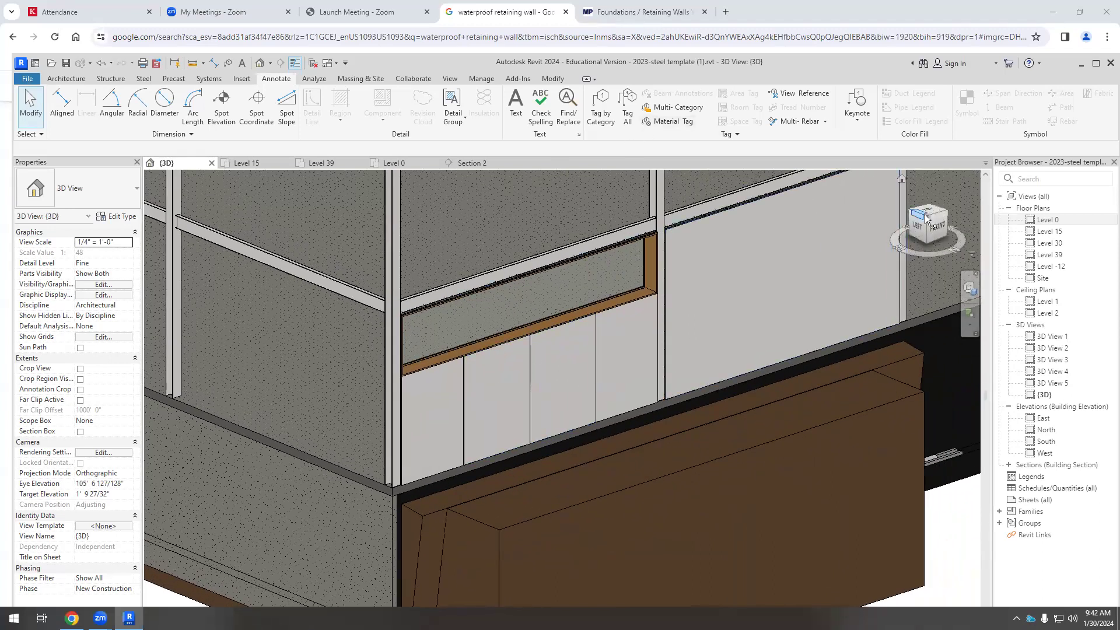
click(941, 229)
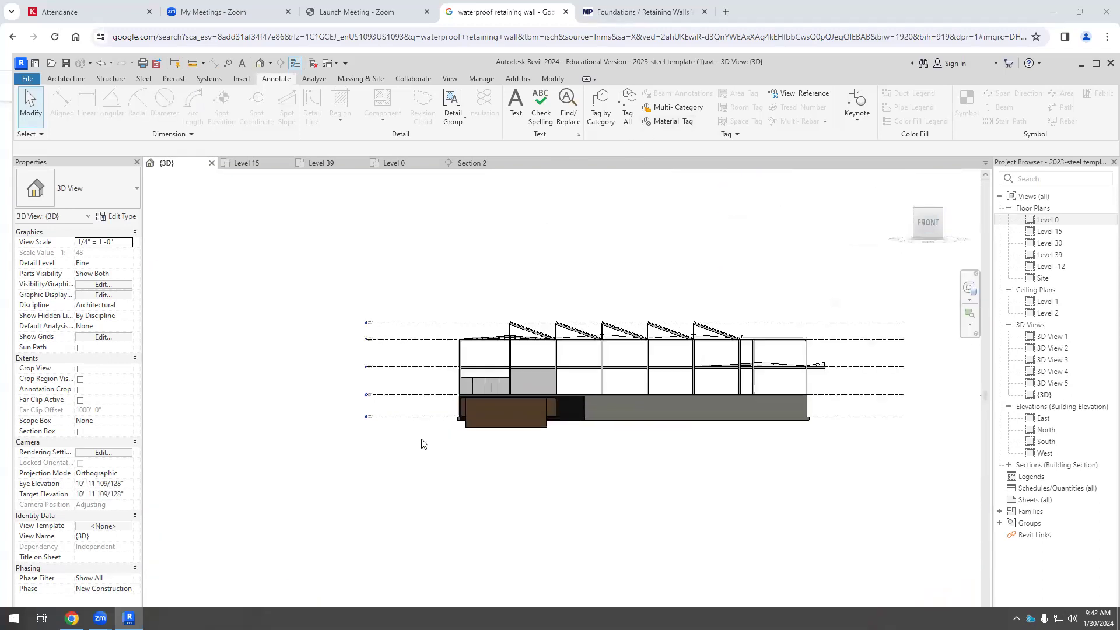
scroll(614, 274, up, 2)
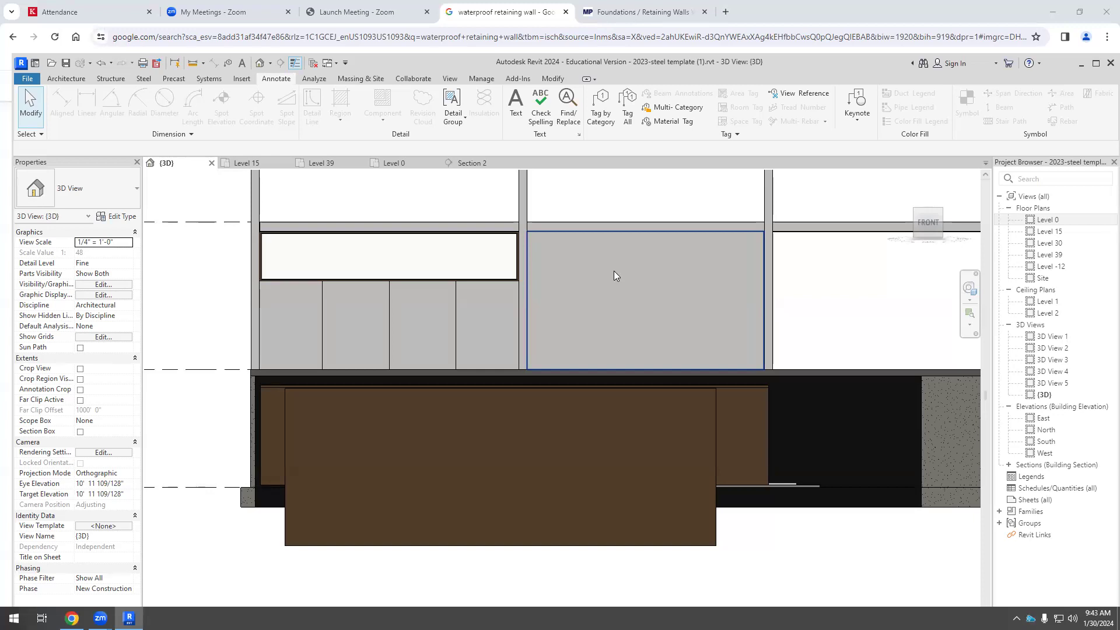
Review the panelled and undivided bays in 3D and open the South elevation at the wall below the fixed window.
scroll(467, 326, up, 2)
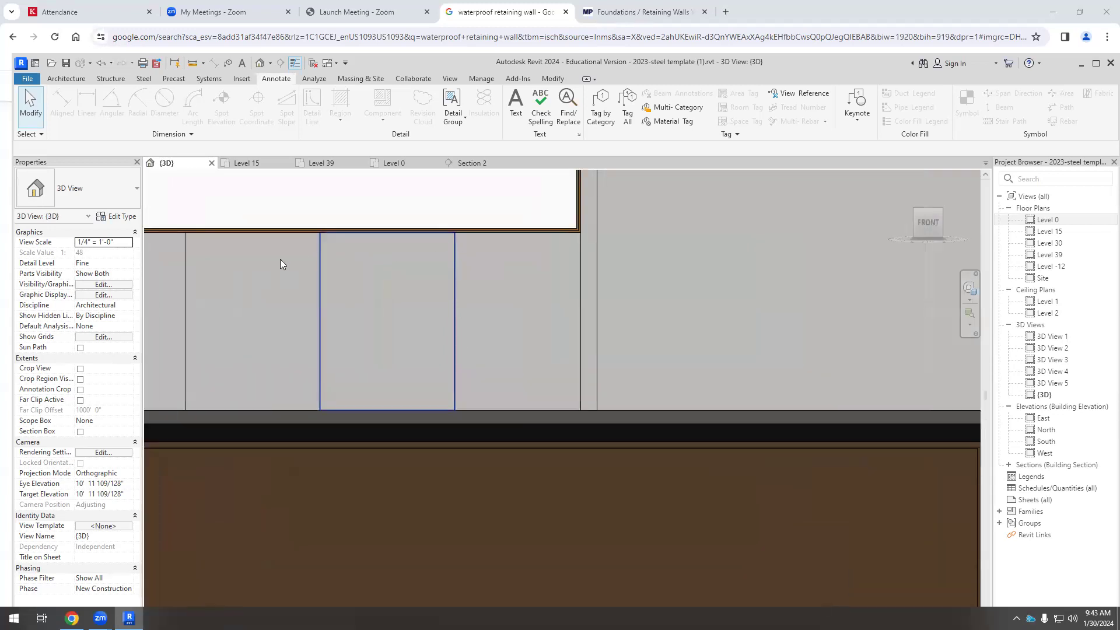
scroll(519, 282, down, 3)
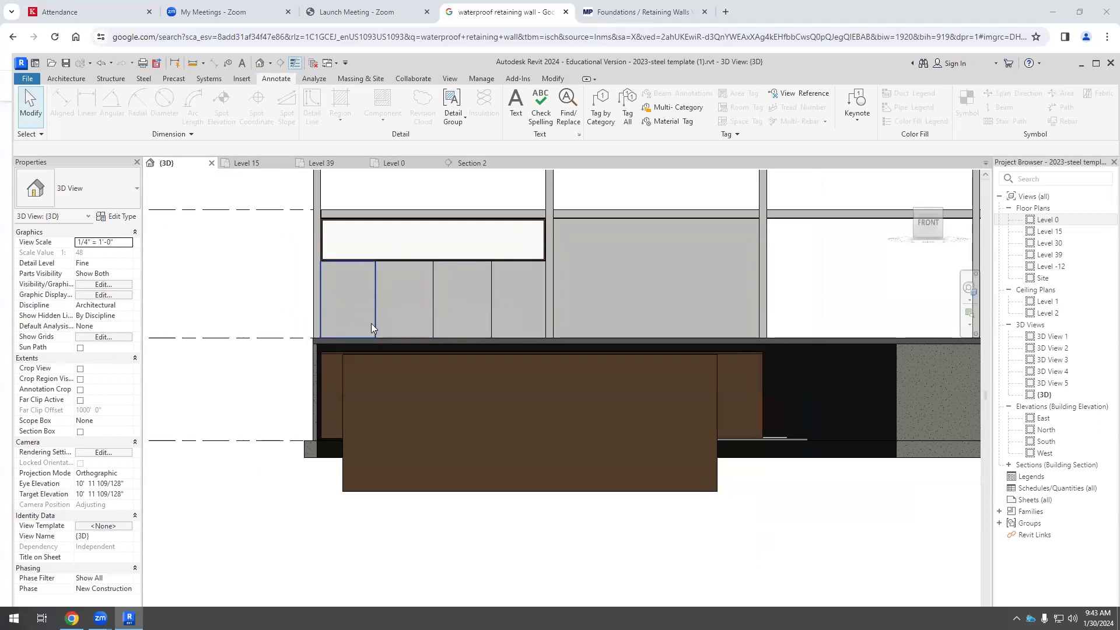
drag(436, 336, 522, 366)
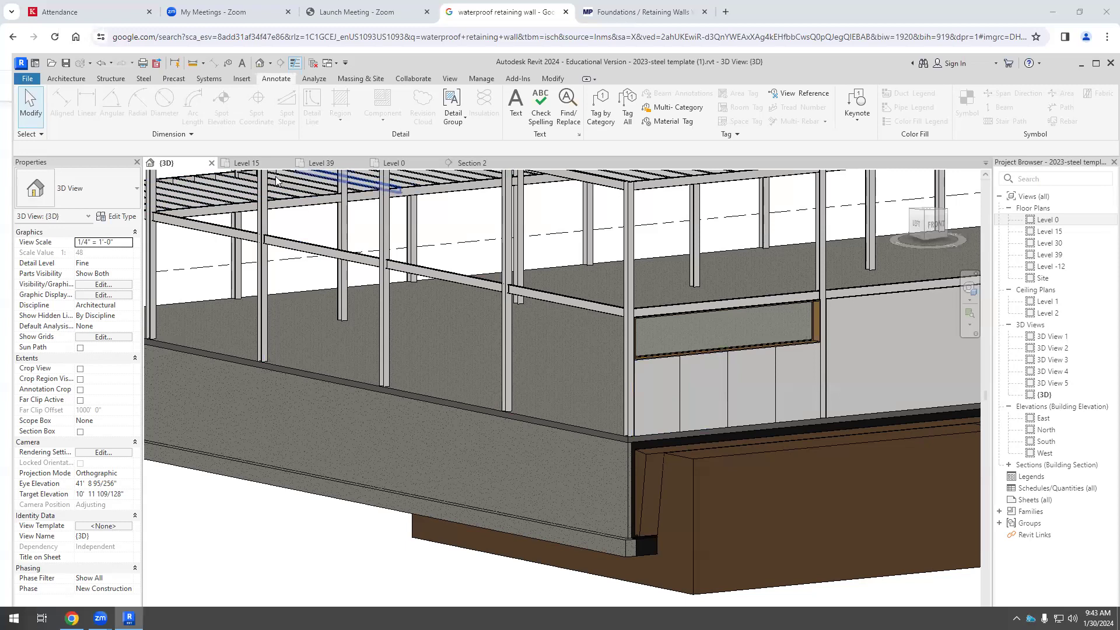
scroll(439, 175, down, 3)
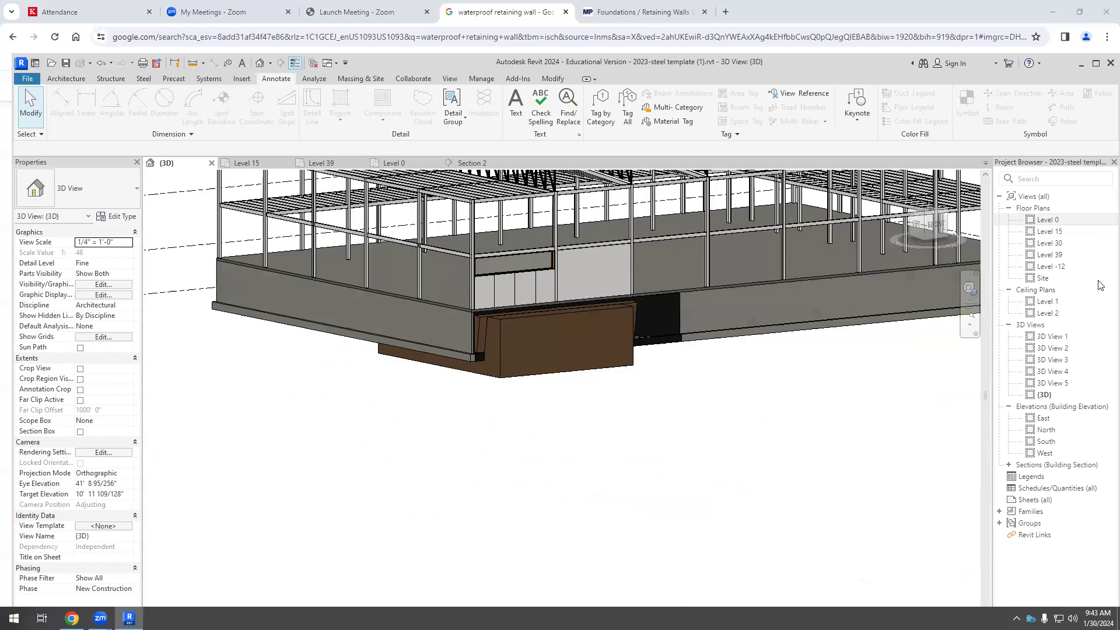
double_click(1046, 442)
scroll(366, 367, up, 5)
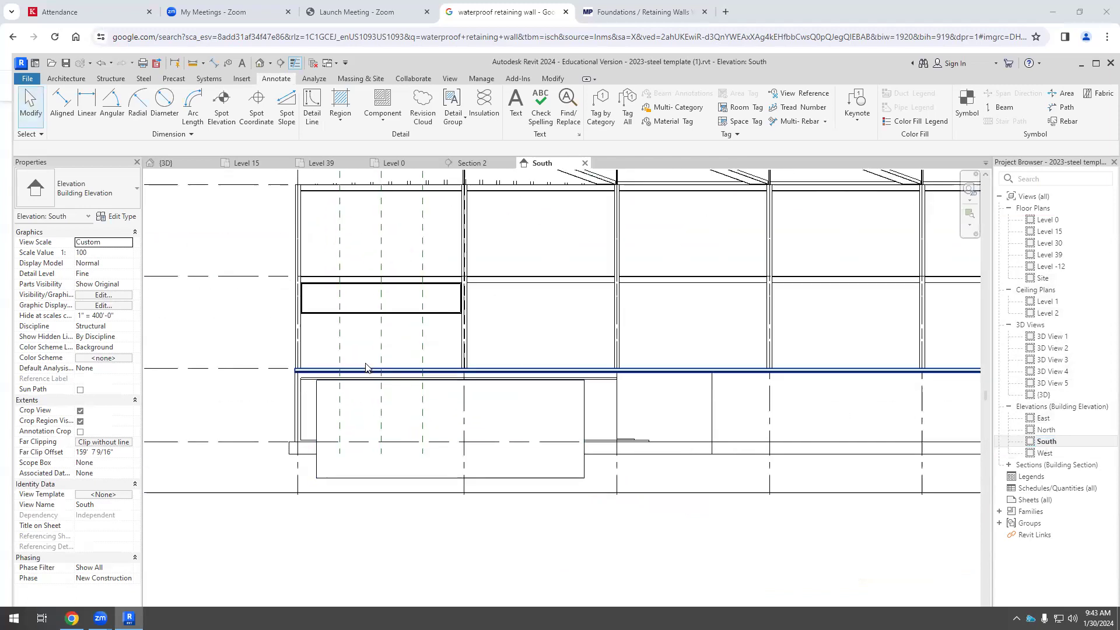
scroll(366, 368, up, 1)
scroll(337, 336, up, 3)
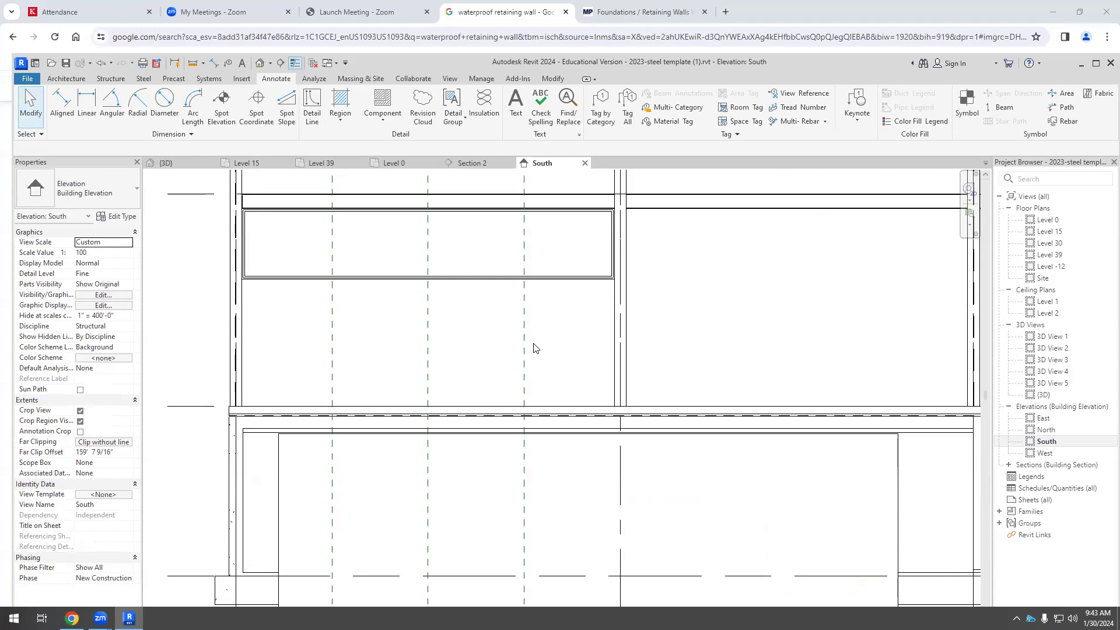
Draw a horizontal reference plane across the three vertical reference planes, roughly midway between the fixed window and the floor.
click(66, 79)
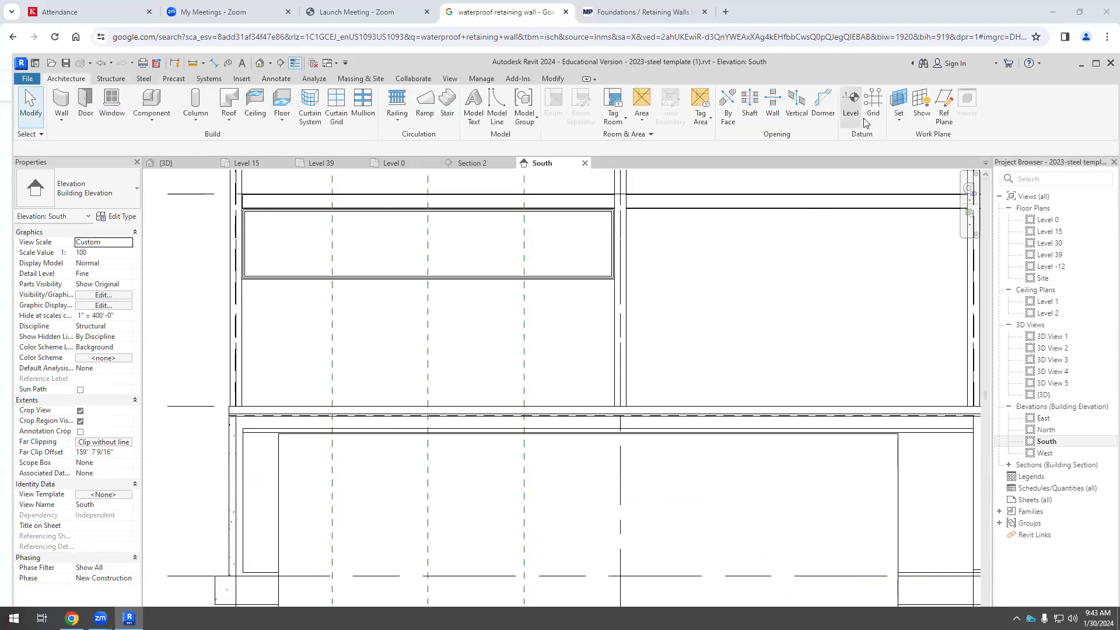
click(944, 107)
click(269, 346)
click(569, 347)
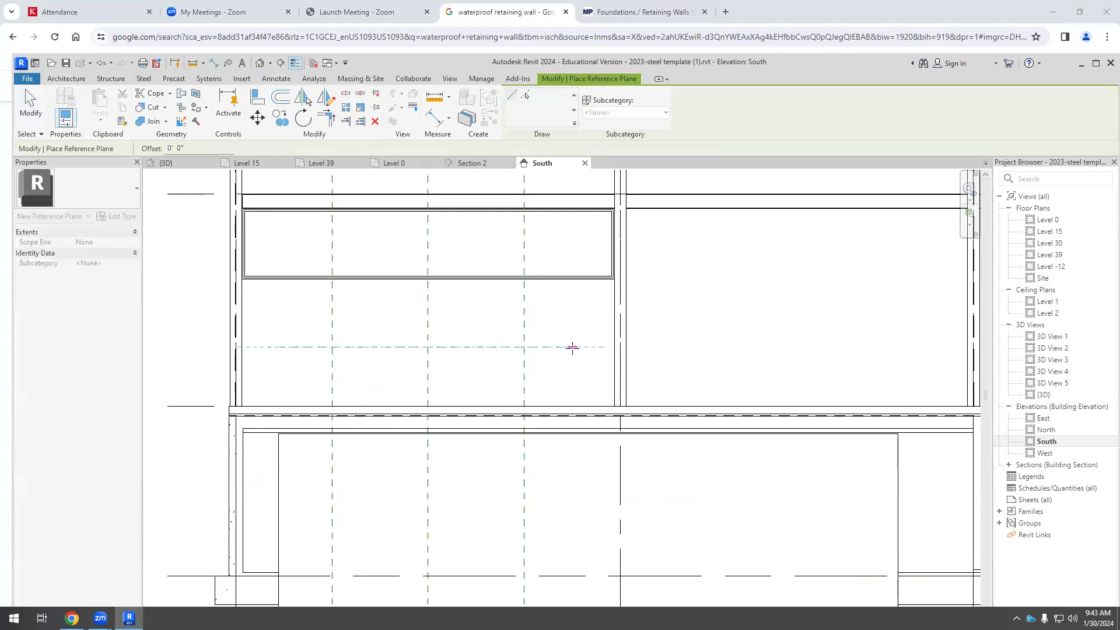
key(Escape)
key(Escape)
Dimension from the window's bottom edge through the horizontal reference plane to the floor and make both segments equal.
scroll(467, 323, up, 3)
scroll(451, 380, up, 1)
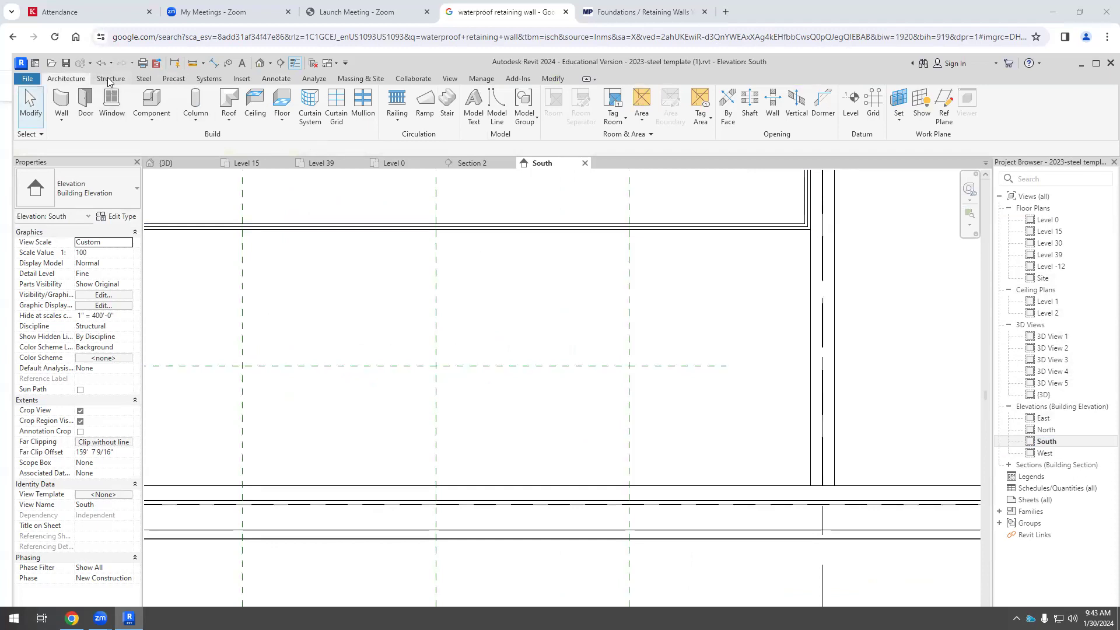
click(279, 79)
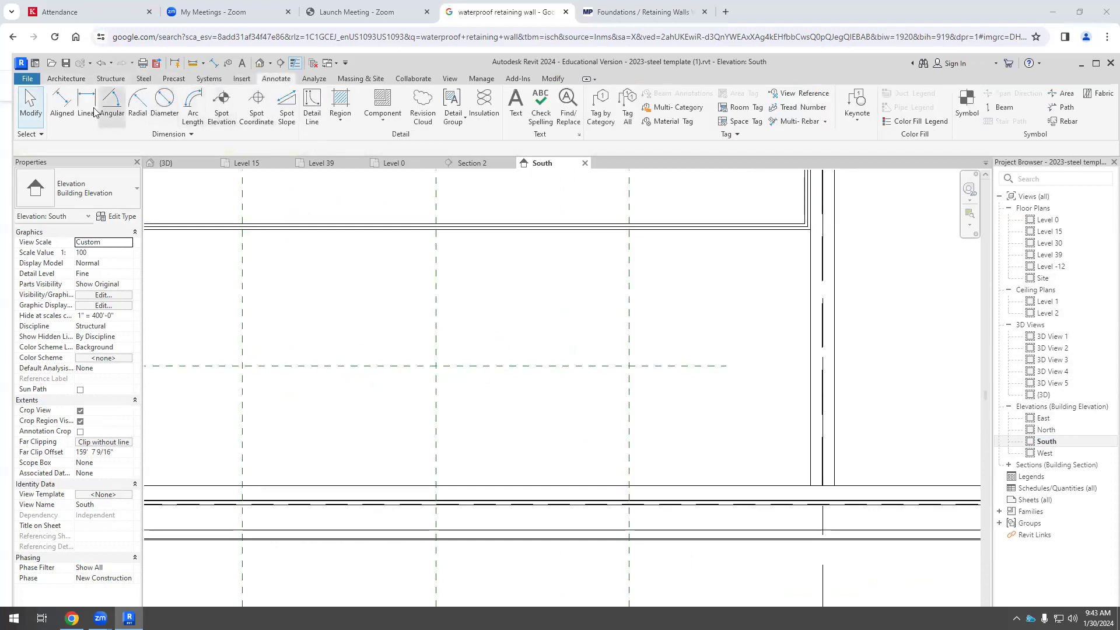
click(62, 104)
click(500, 234)
click(510, 370)
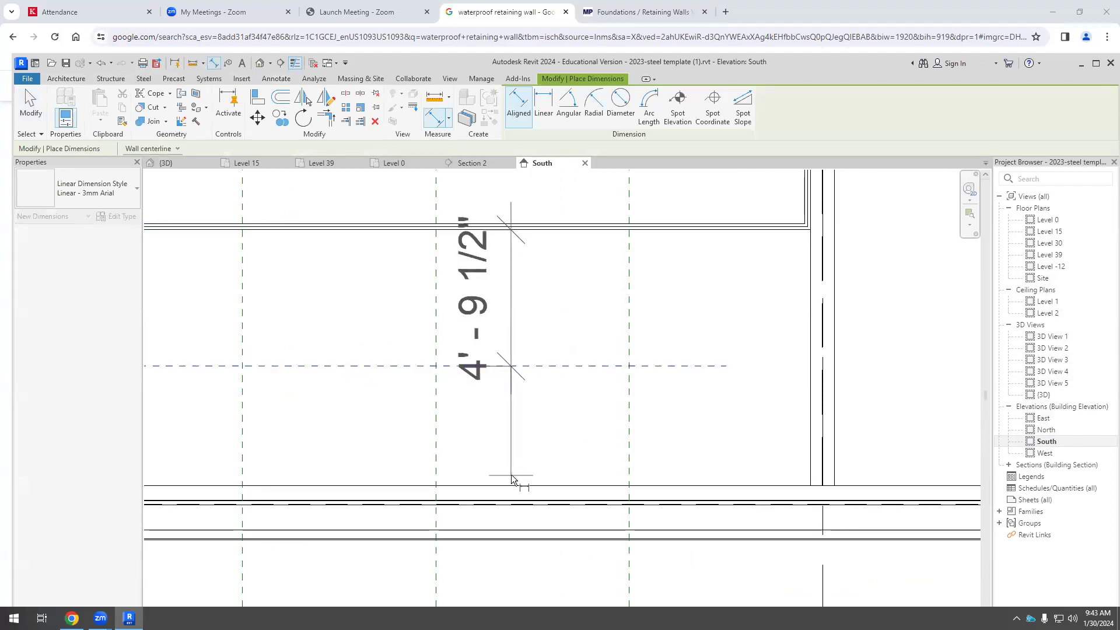
click(470, 473)
click(519, 450)
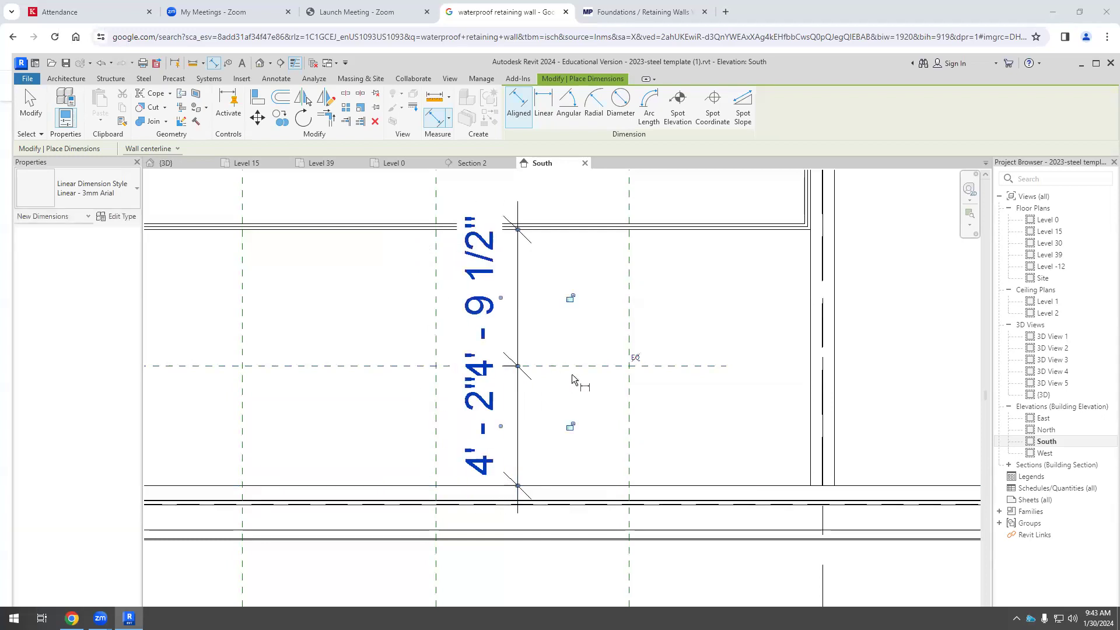
click(635, 362)
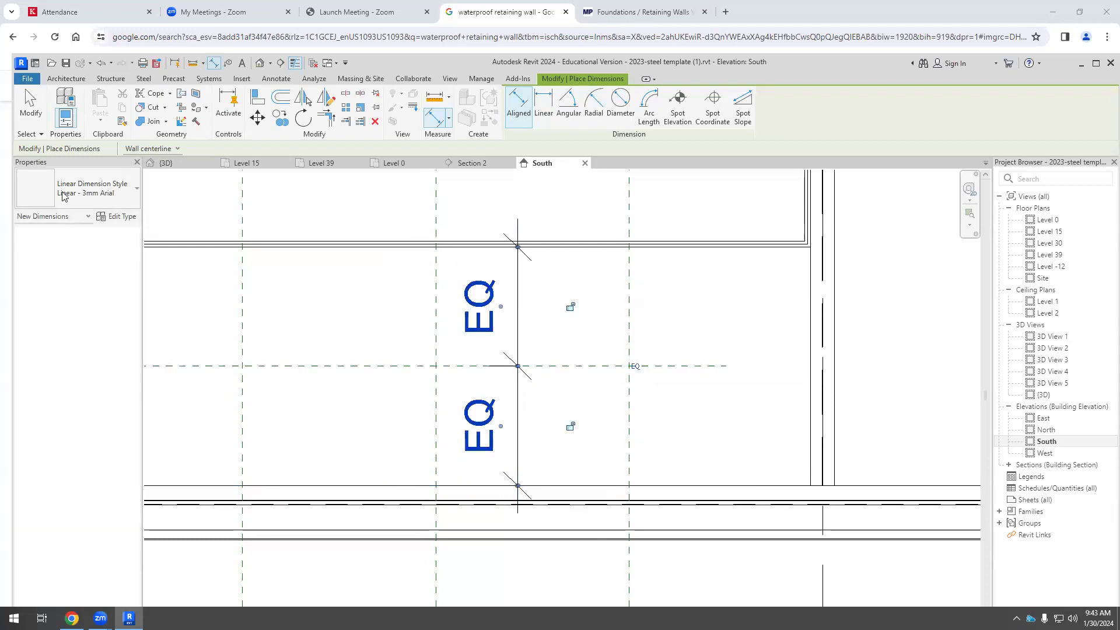
click(26, 99)
scroll(442, 315, down, 4)
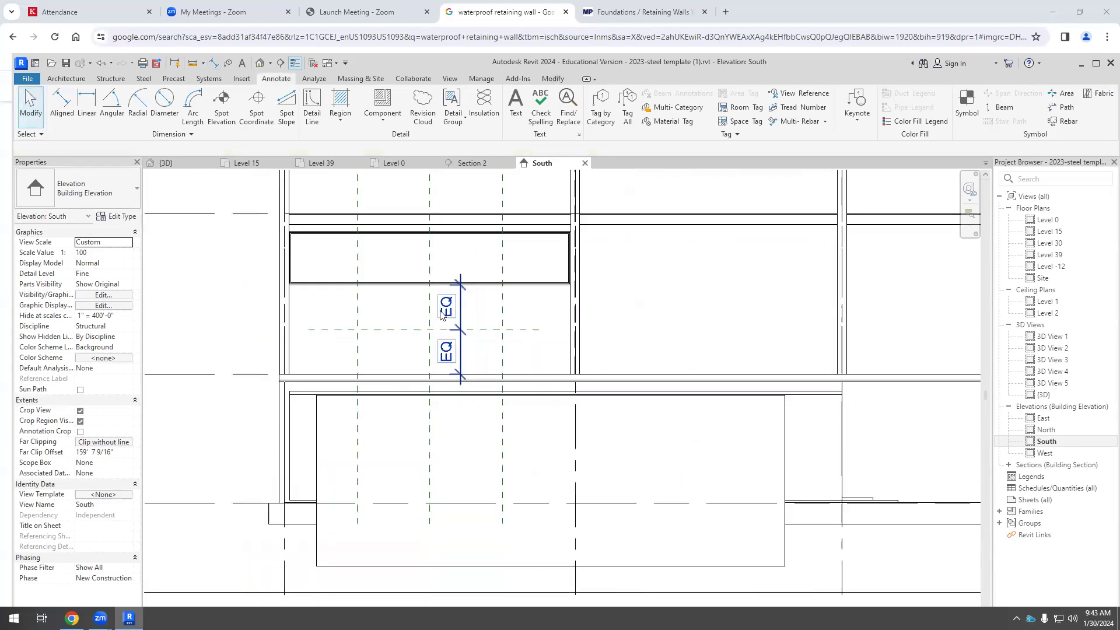
Undo the equality constraint and delete the vertical dimension string below the window.
scroll(441, 315, up, 5)
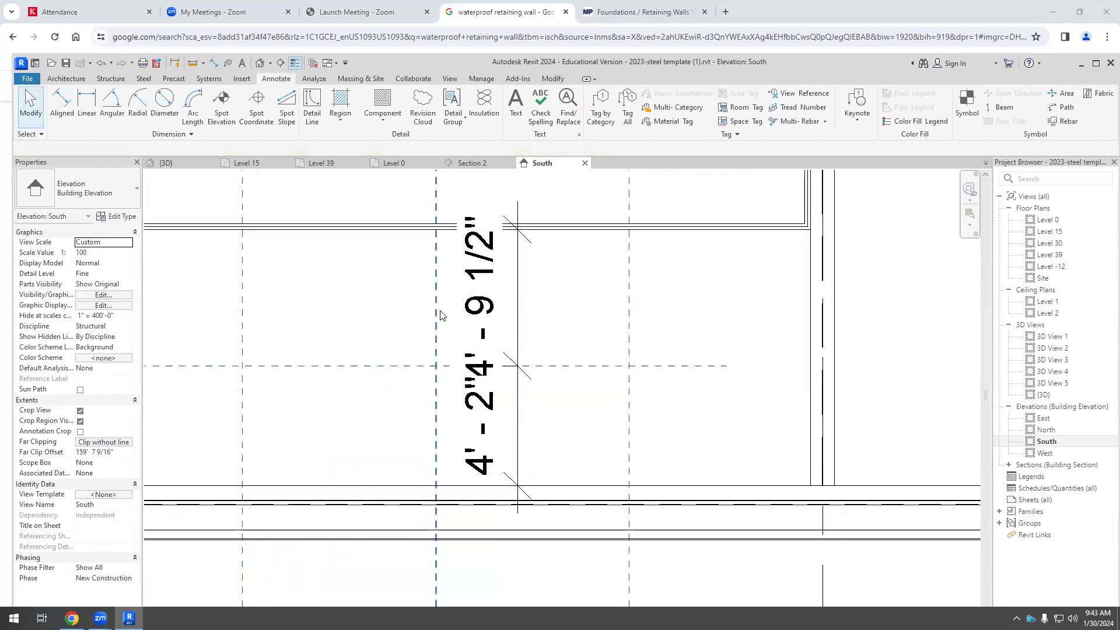
scroll(559, 359, down, 3)
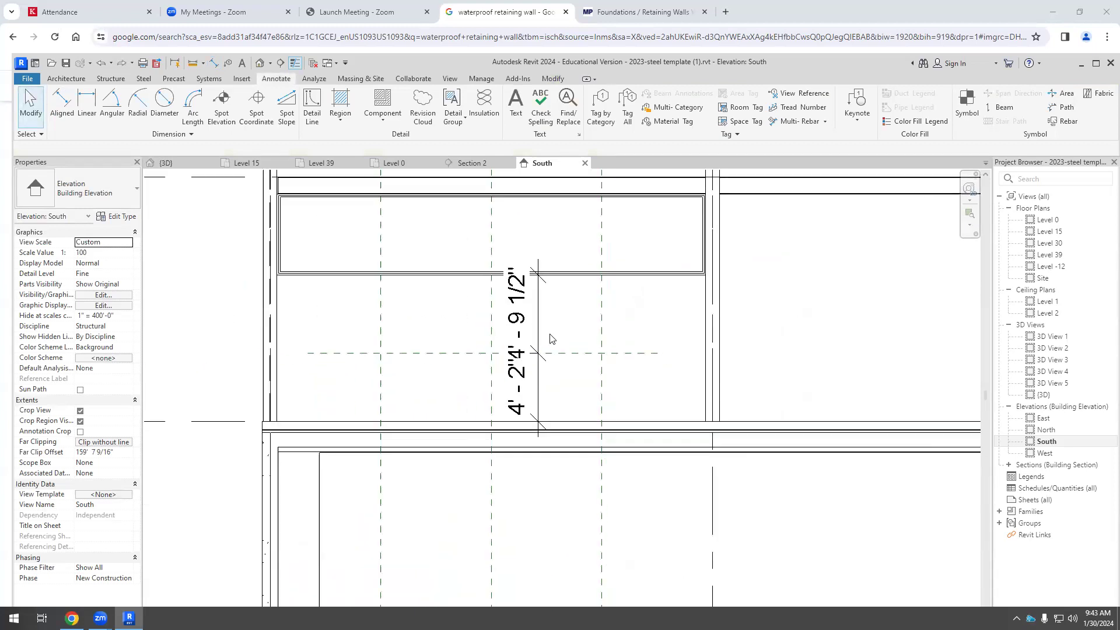
click(543, 327)
key(Delete)
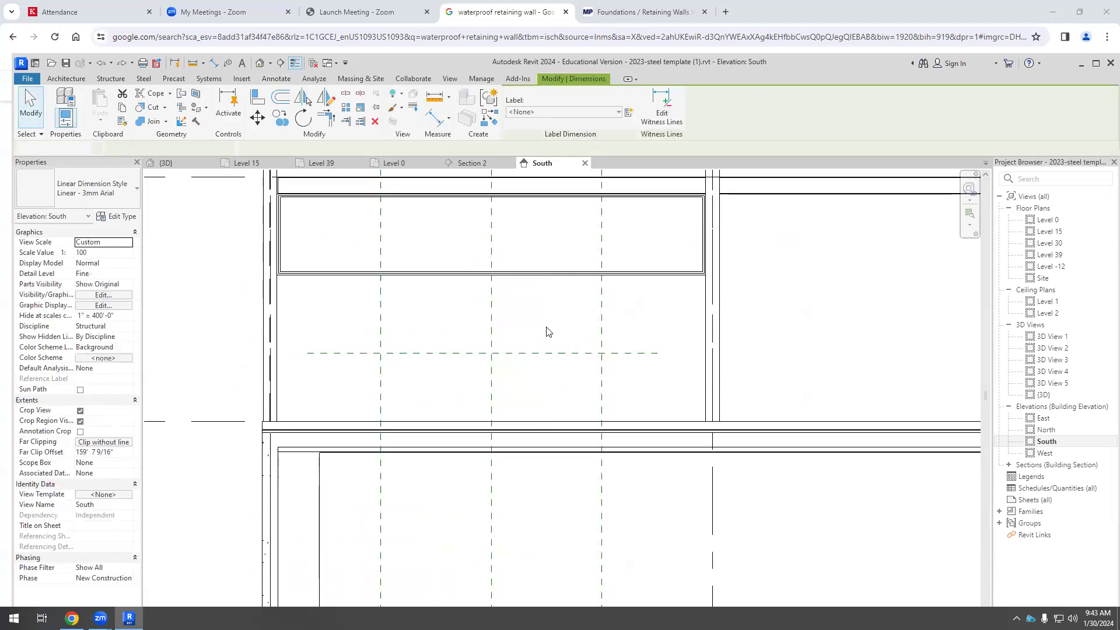
scroll(498, 325, down, 1)
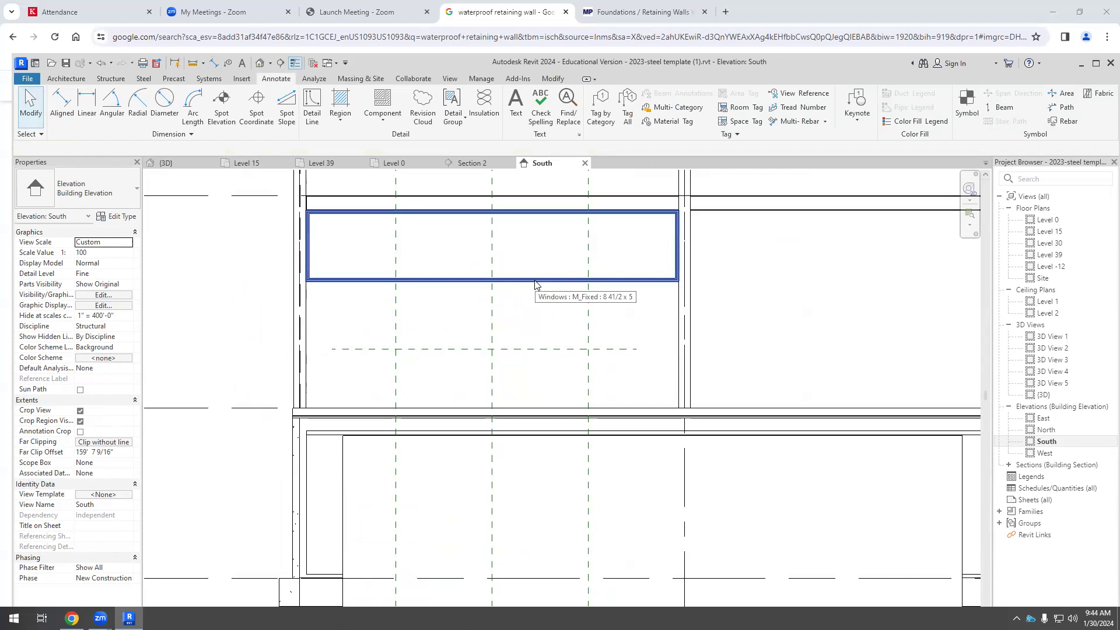
Start a model line and set Grid : A as its work plane.
click(69, 81)
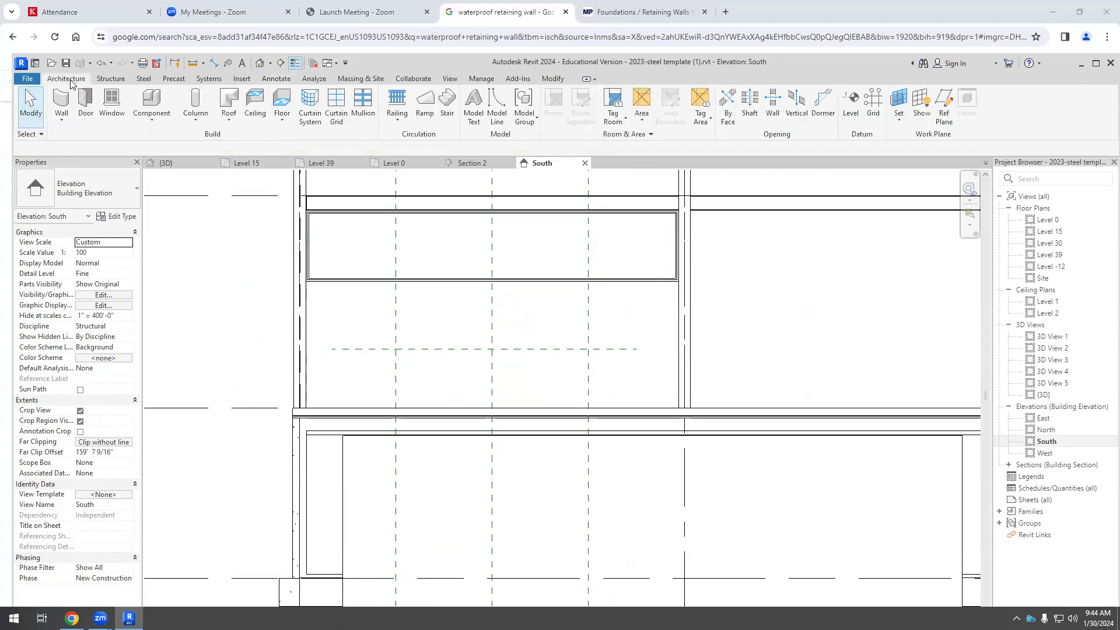
click(497, 106)
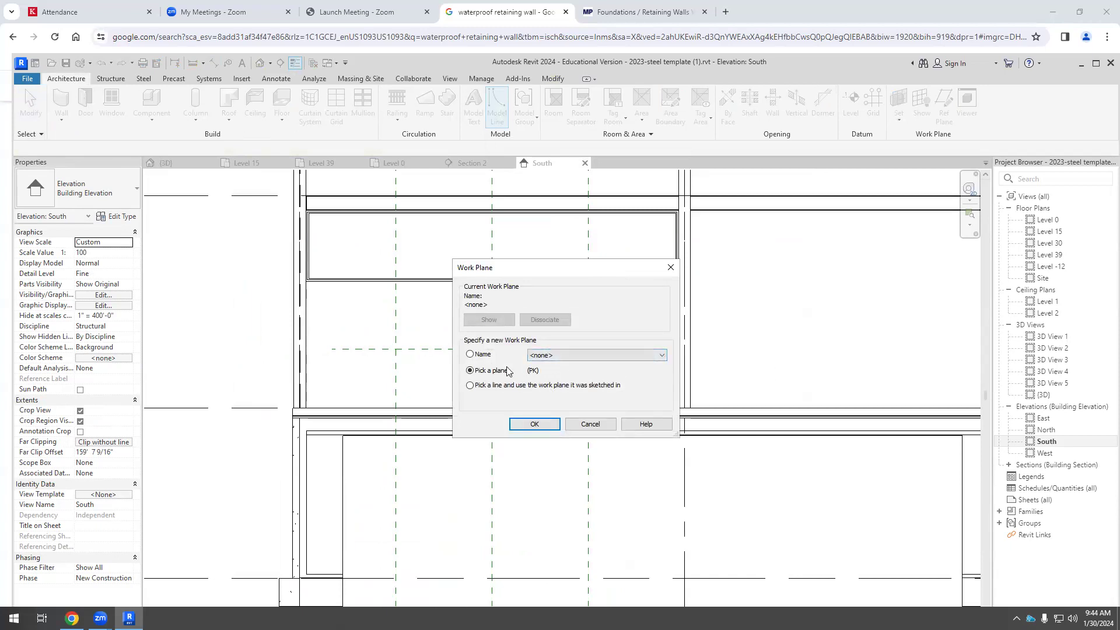
click(662, 356)
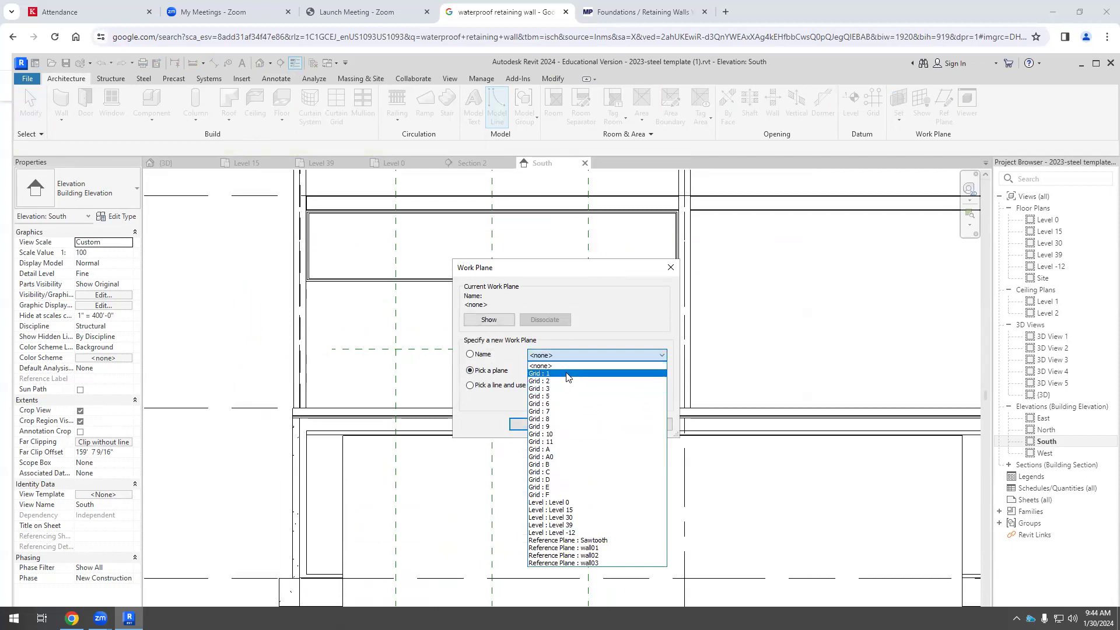
click(563, 450)
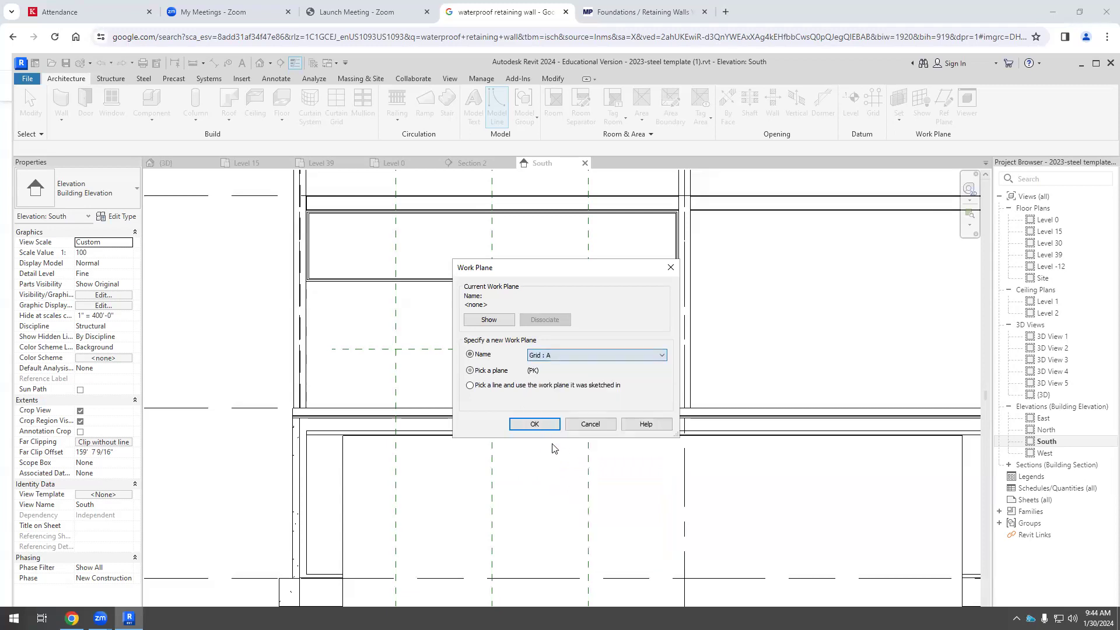
click(542, 430)
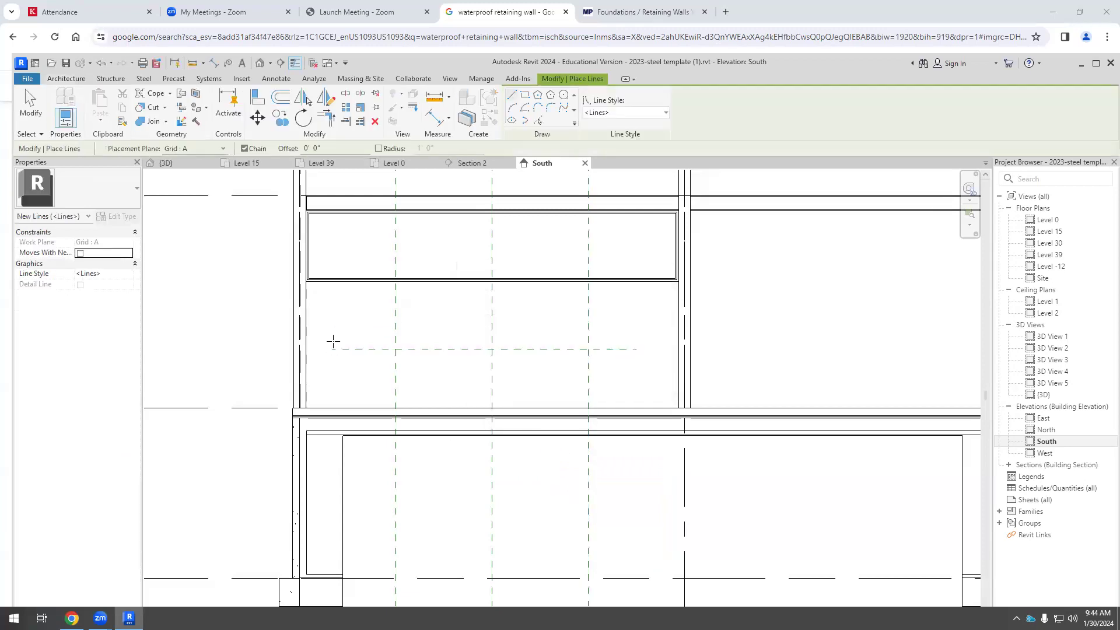
Sketch a vertical model line from the window's bottom edge to the floor, between the first two vertical reference planes.
click(438, 282)
click(549, 282)
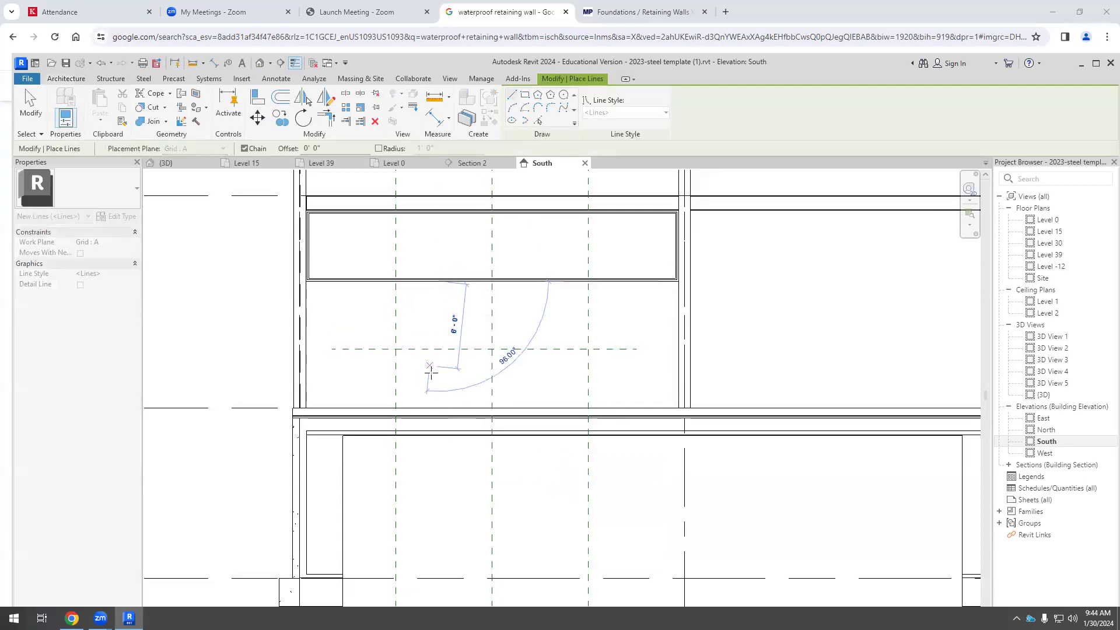
click(438, 403)
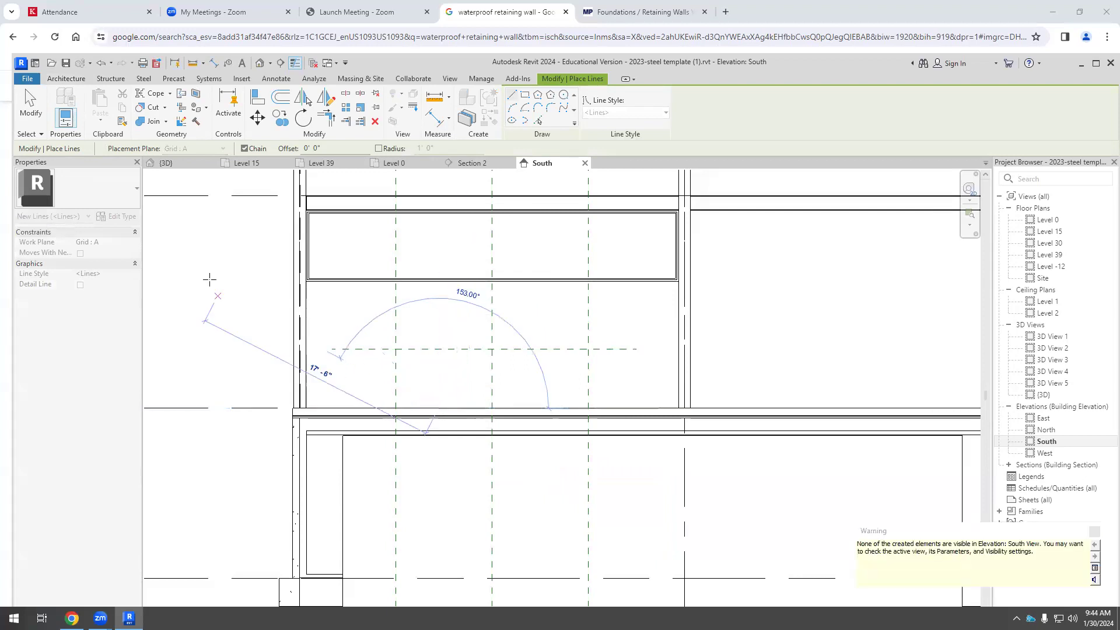
click(30, 99)
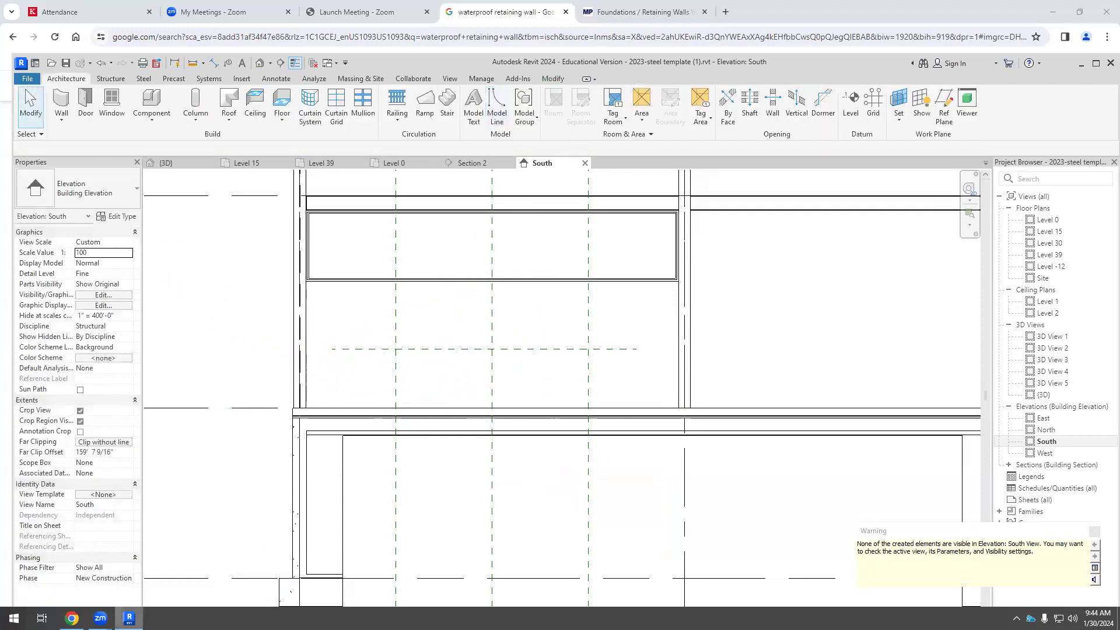
scroll(288, 497, down, 2)
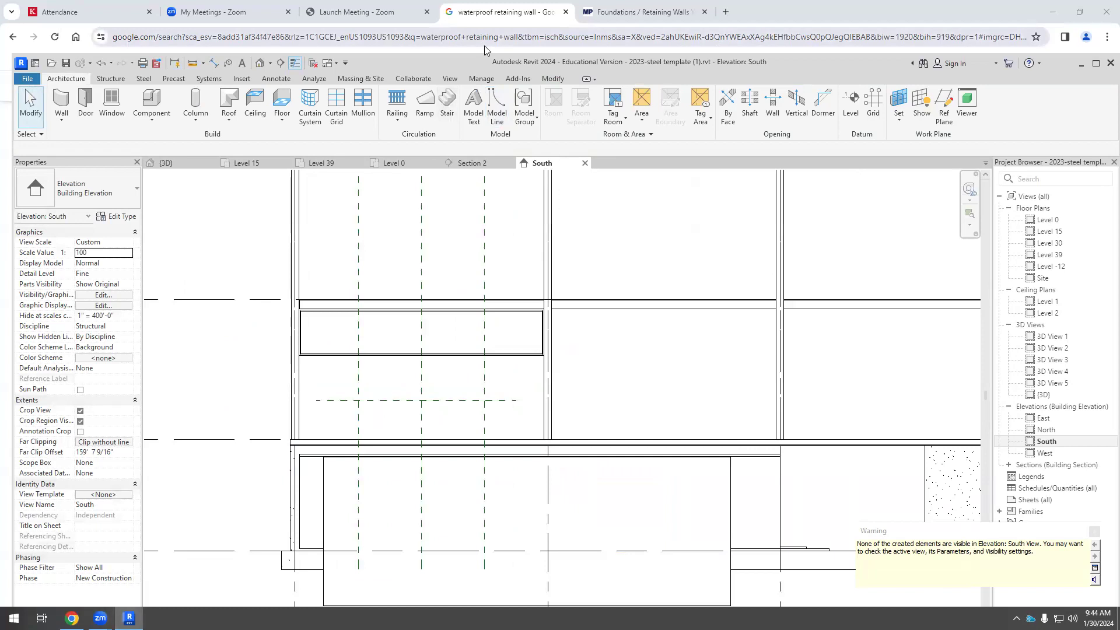
Set the South elevation's visual style to Wireframe and check the horizontal reference plane below the window.
drag(848, 64, 843, 19)
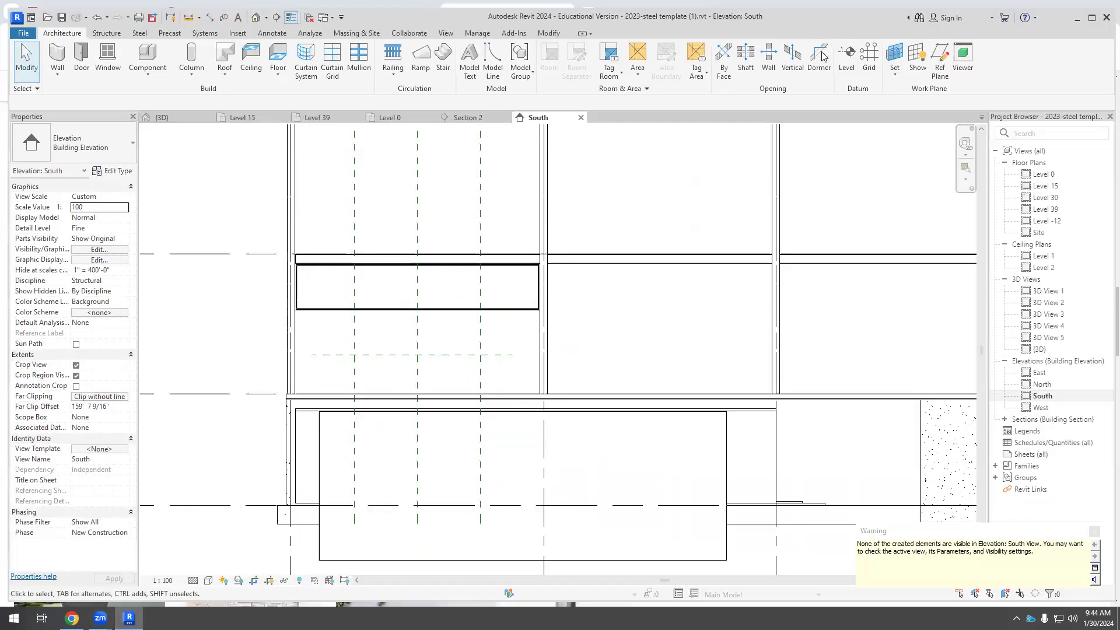
click(208, 580)
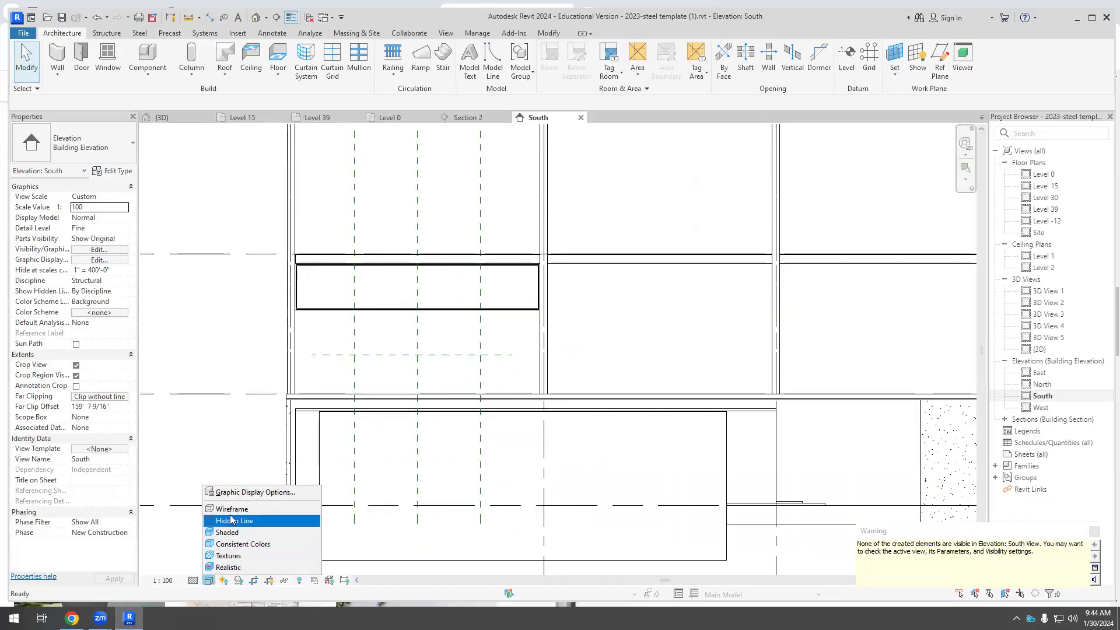
click(245, 521)
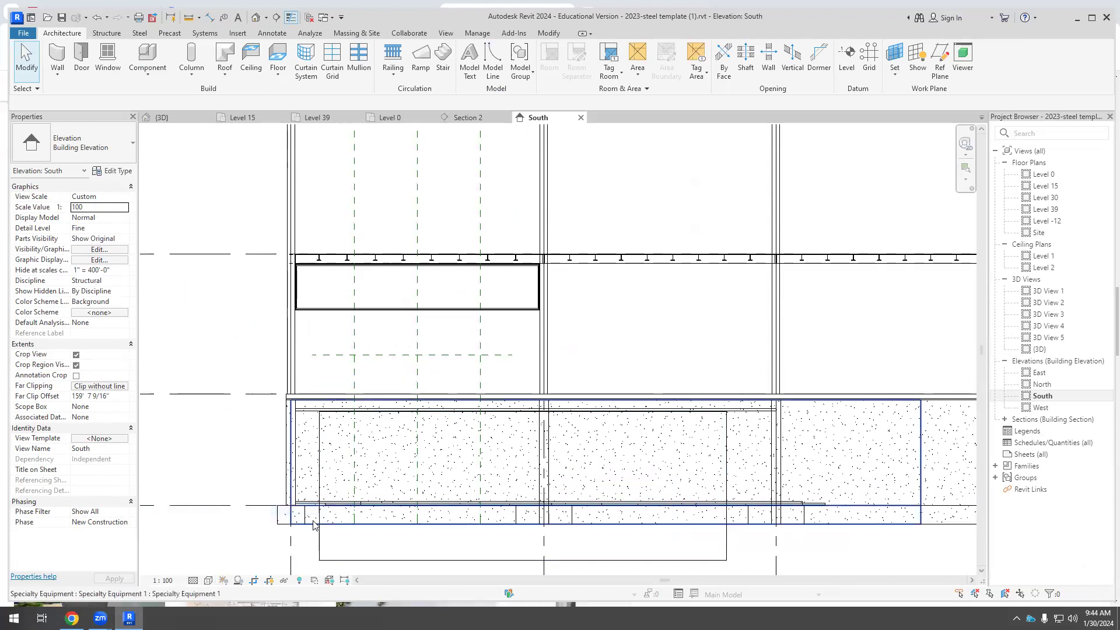
scroll(421, 363, up, 1)
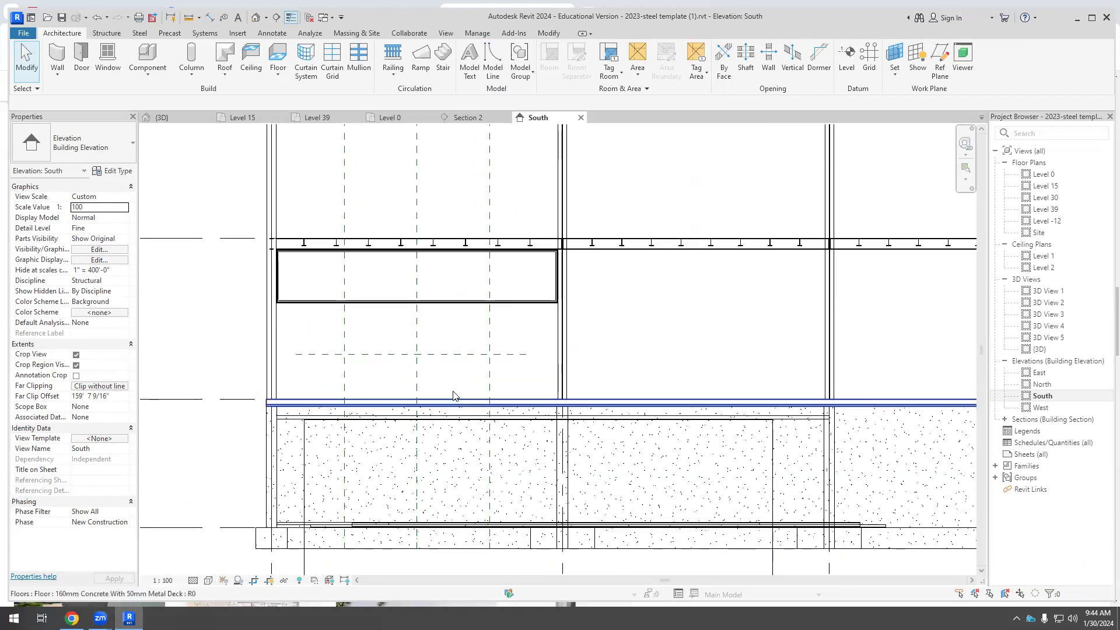
scroll(501, 354, up, 2)
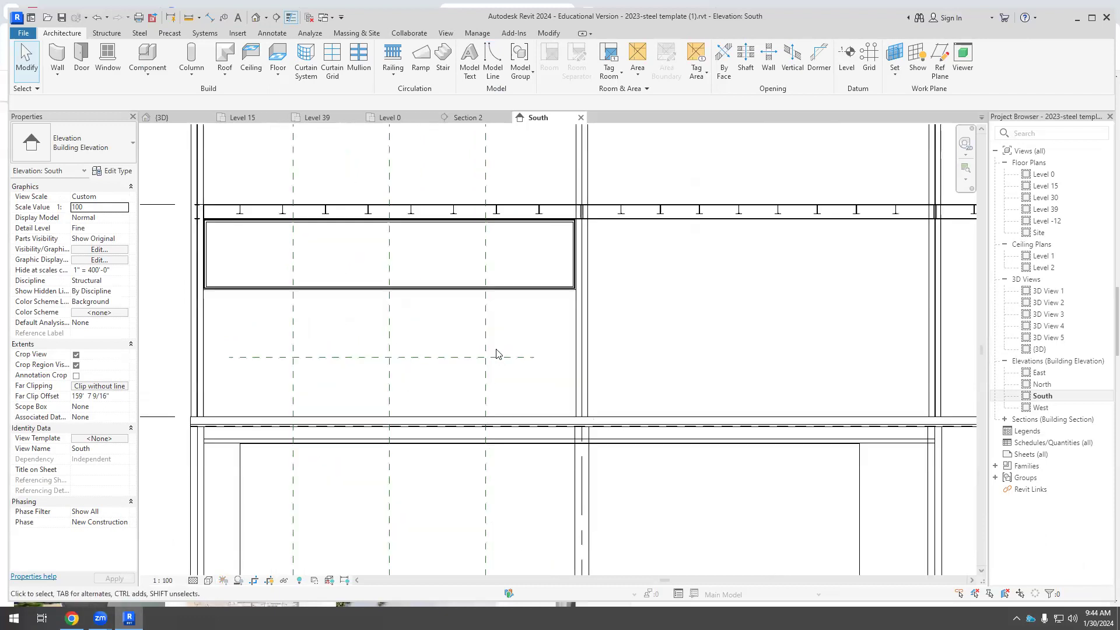
click(453, 355)
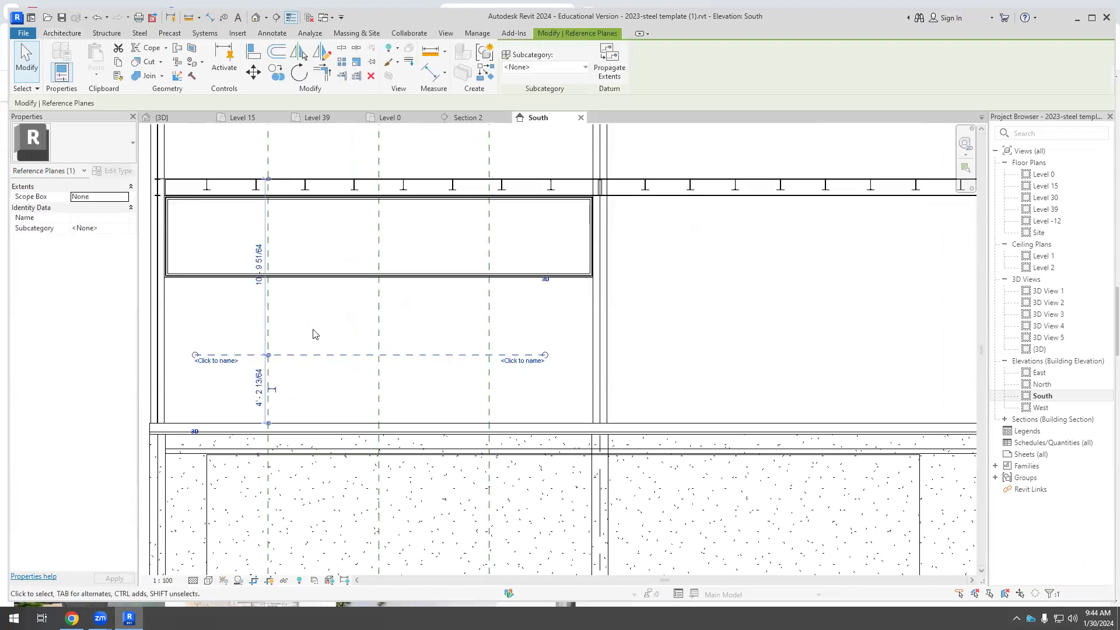
click(517, 327)
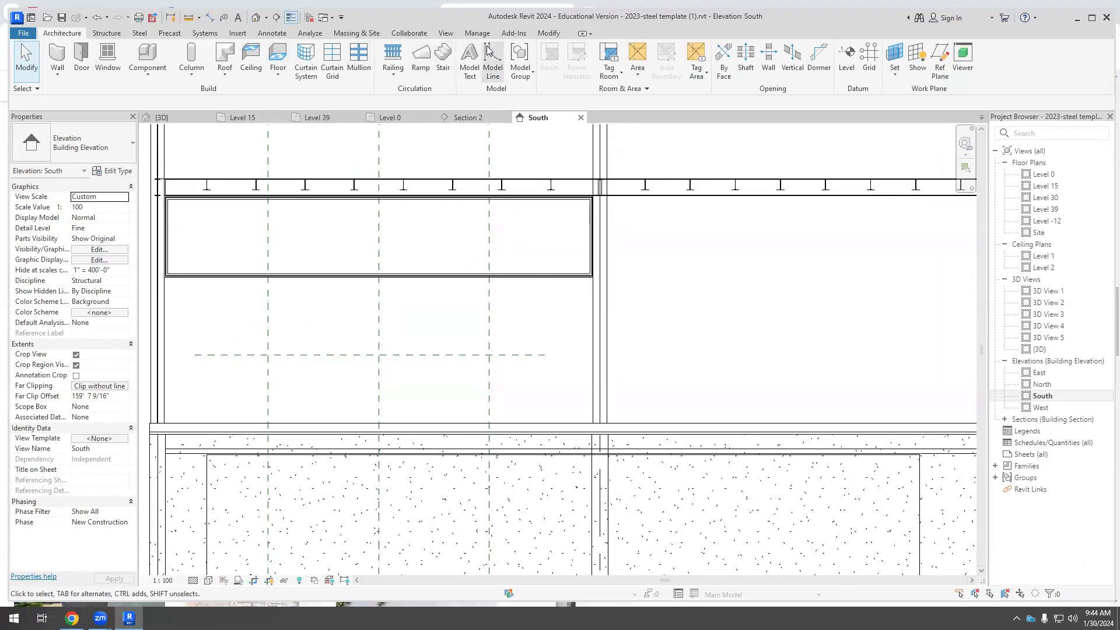
key(l)
key(i)
click(420, 355)
key(Escape)
key(Escape)
scroll(432, 303, down, 2)
scroll(417, 356, down, 3)
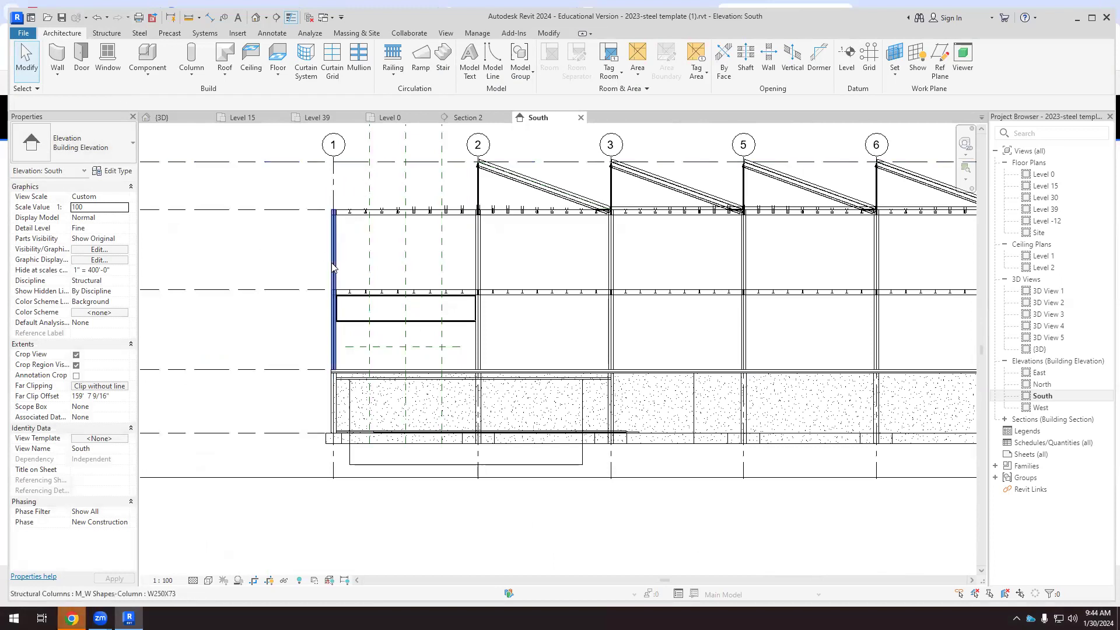
Find the model line on the far side of the building in the 3D view and select it.
scroll(331, 257, down, 2)
click(162, 117)
drag(415, 383, 443, 391)
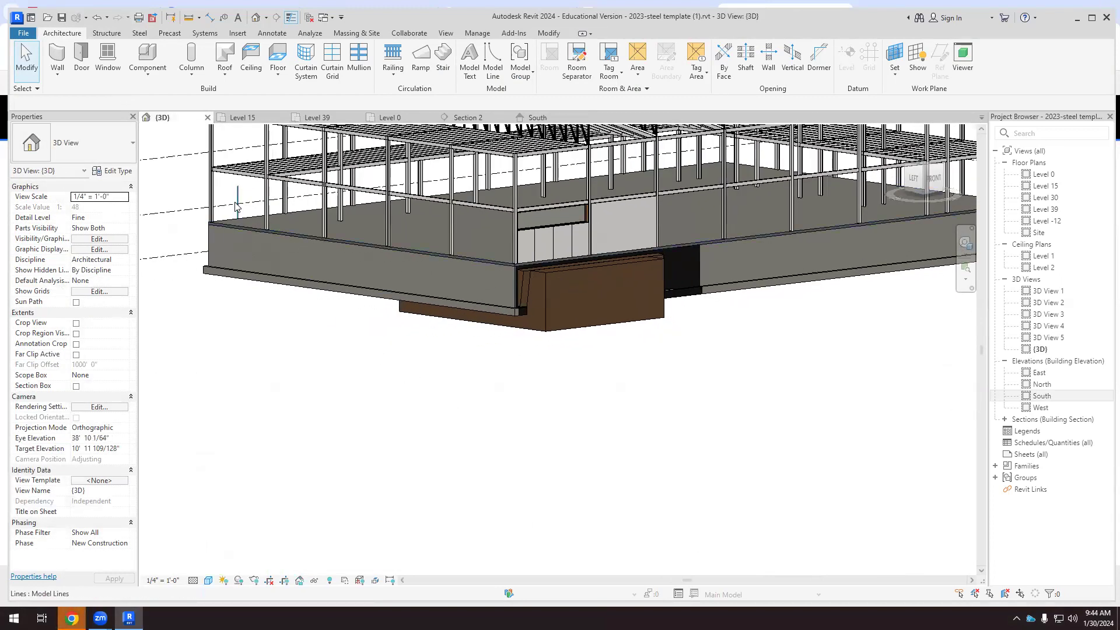
click(236, 206)
drag(332, 365, 327, 393)
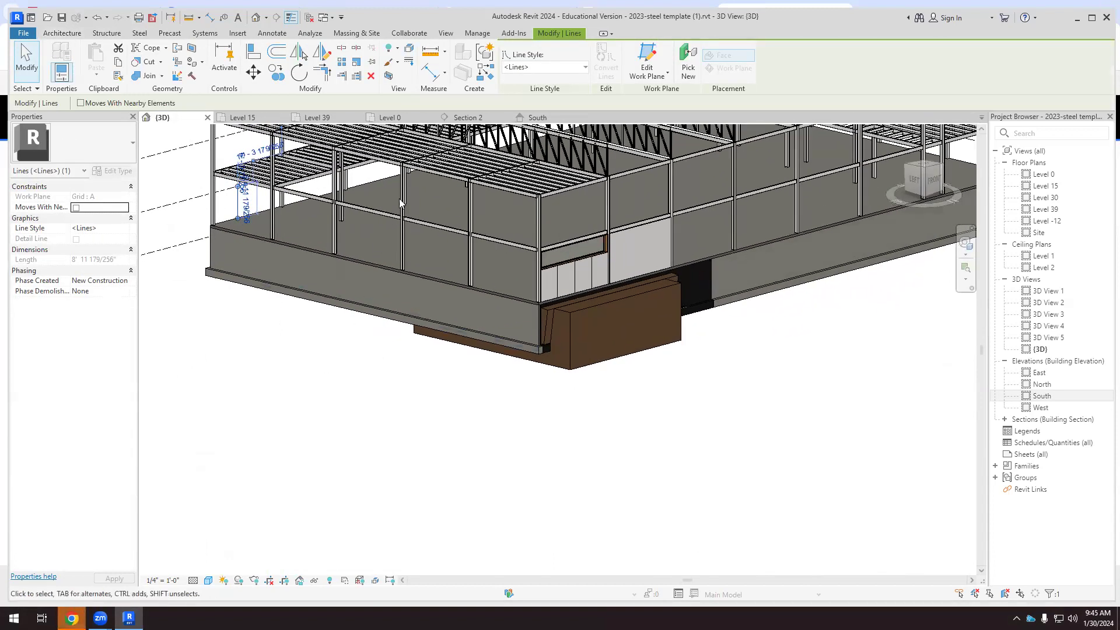
Identify the grid along the panel wall in the Level 0 plan and set the selected line's work plane to Grid : F.
click(403, 117)
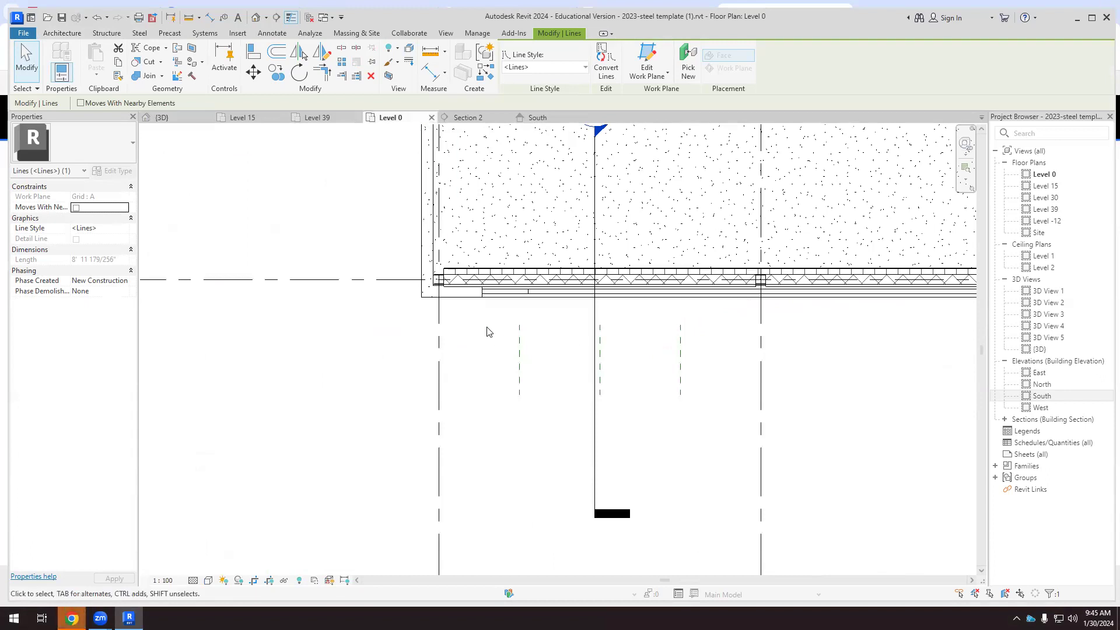
scroll(485, 355, down, 4)
scroll(796, 345, up, 3)
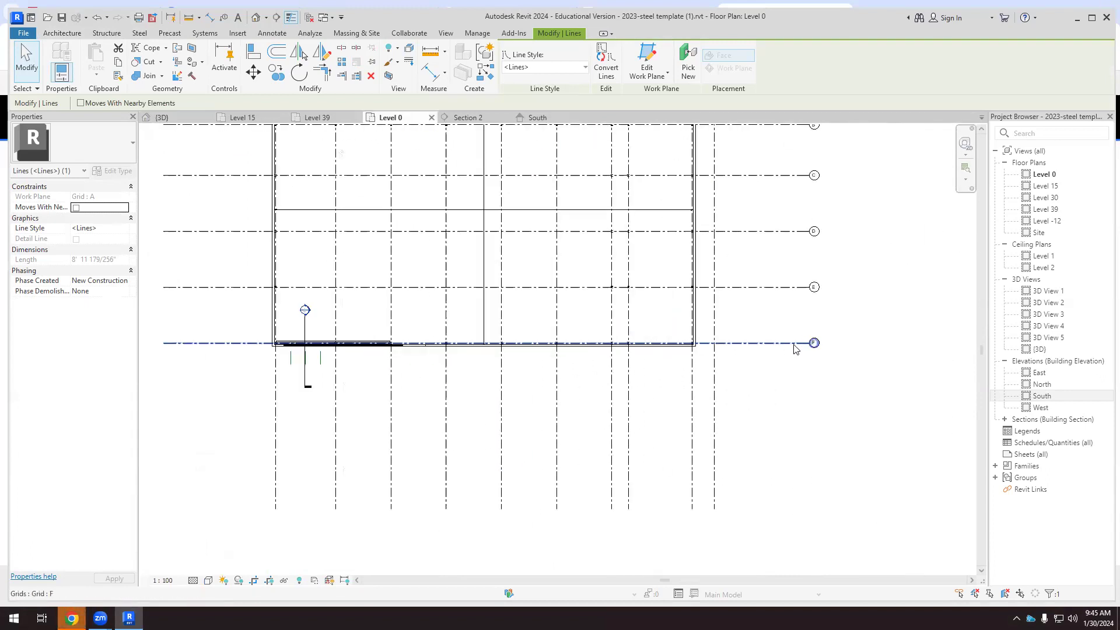
scroll(788, 350, down, 2)
scroll(633, 271, up, 2)
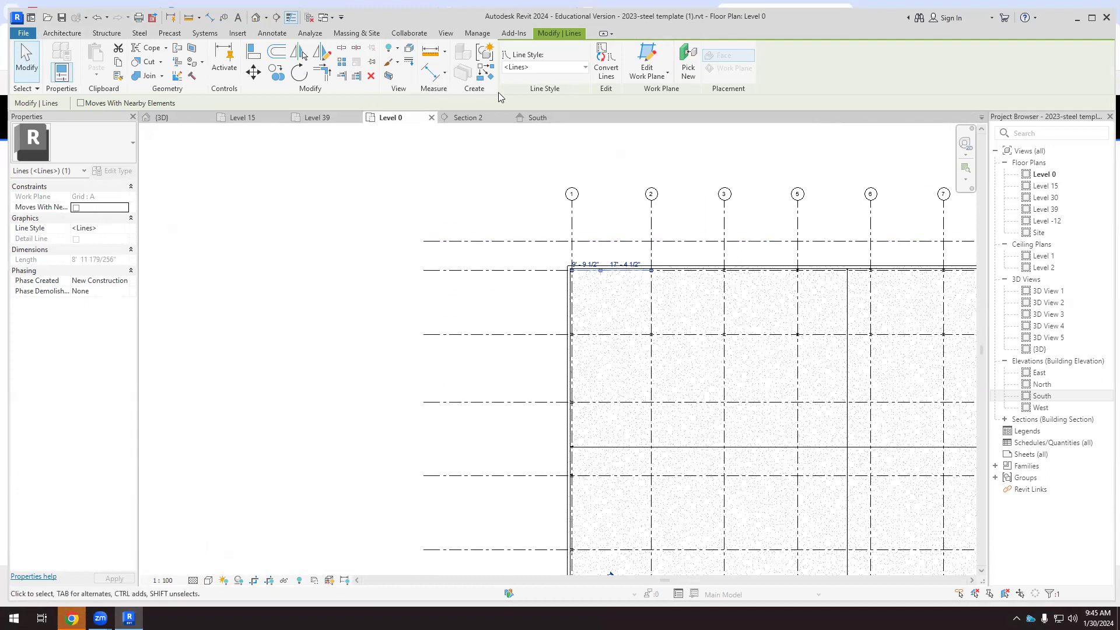
click(647, 65)
click(600, 309)
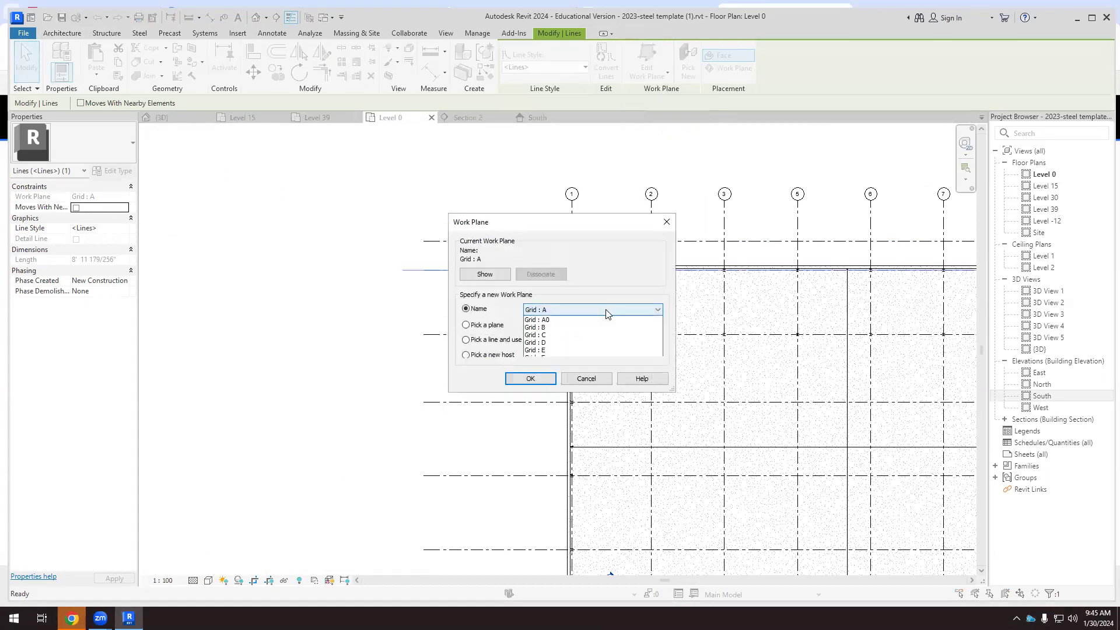
click(583, 365)
click(548, 380)
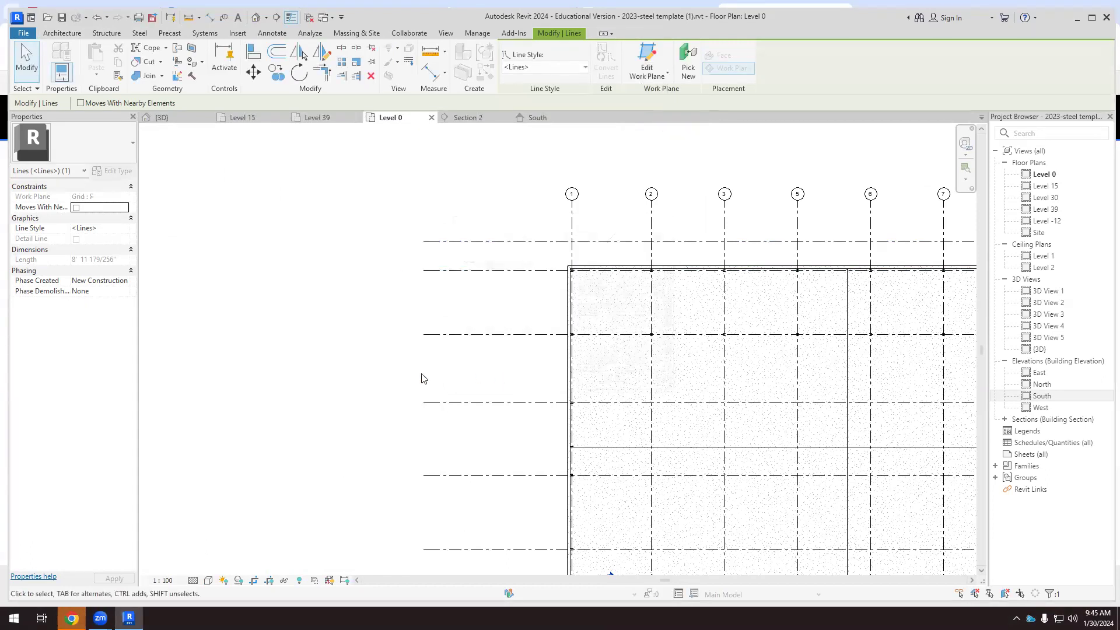
key(Escape)
Check the panel wall at the building corner in the 3D view.
scroll(401, 220, down, 2)
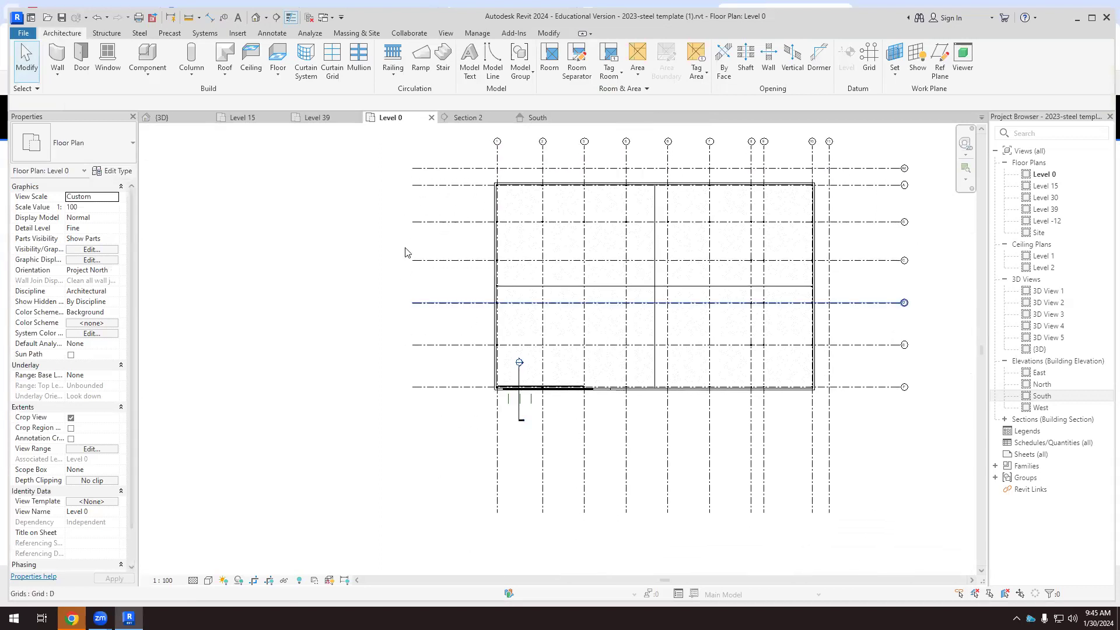
click(162, 118)
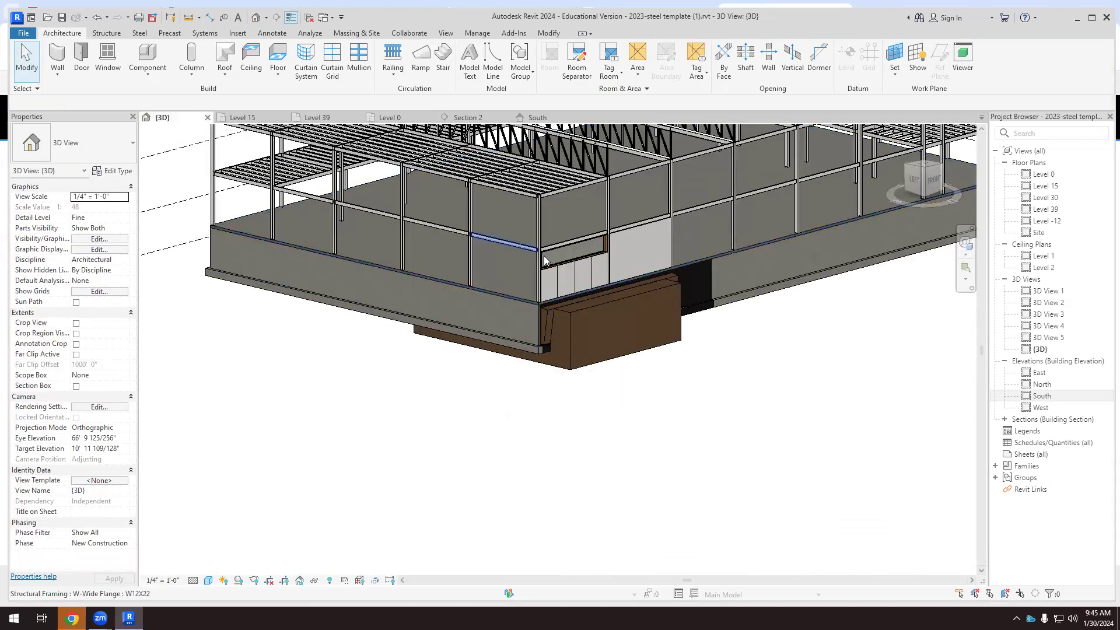
scroll(565, 273, up, 5)
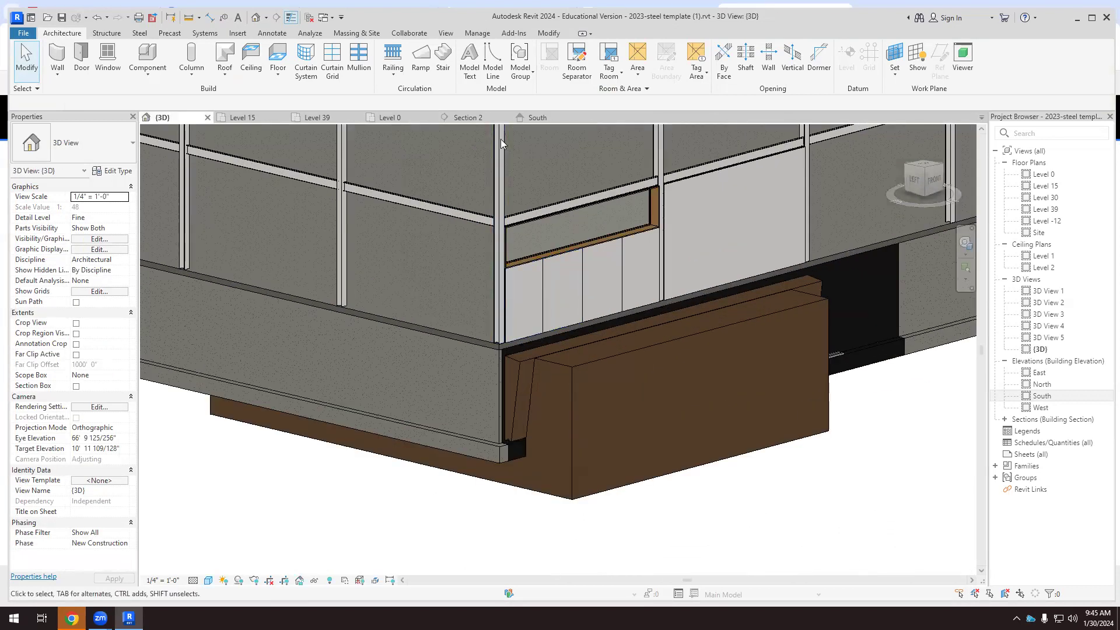
In the South elevation, move the horizontal reference plane to the midpoint of the vertical model line and delete that line.
click(530, 118)
scroll(374, 318, up, 6)
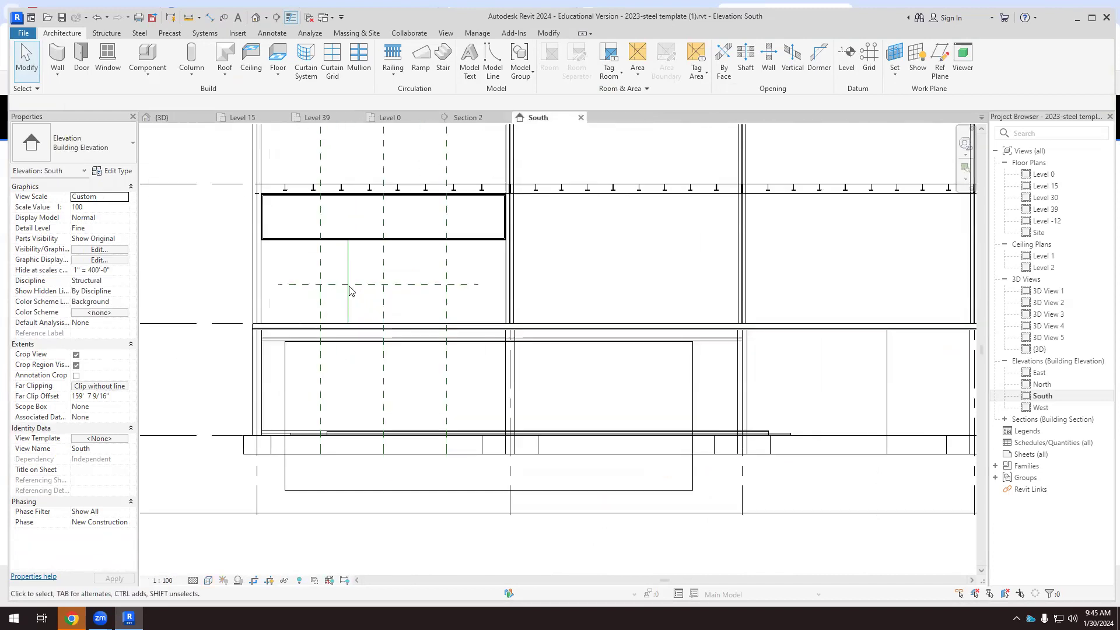
click(343, 255)
scroll(326, 318, up, 2)
click(299, 294)
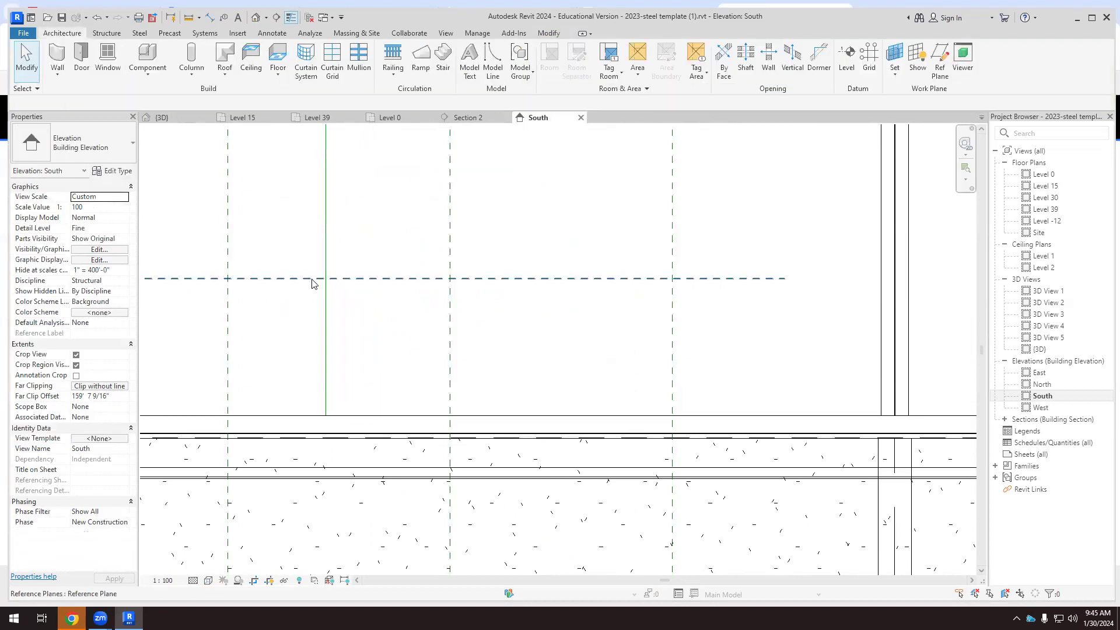
click(315, 279)
click(253, 72)
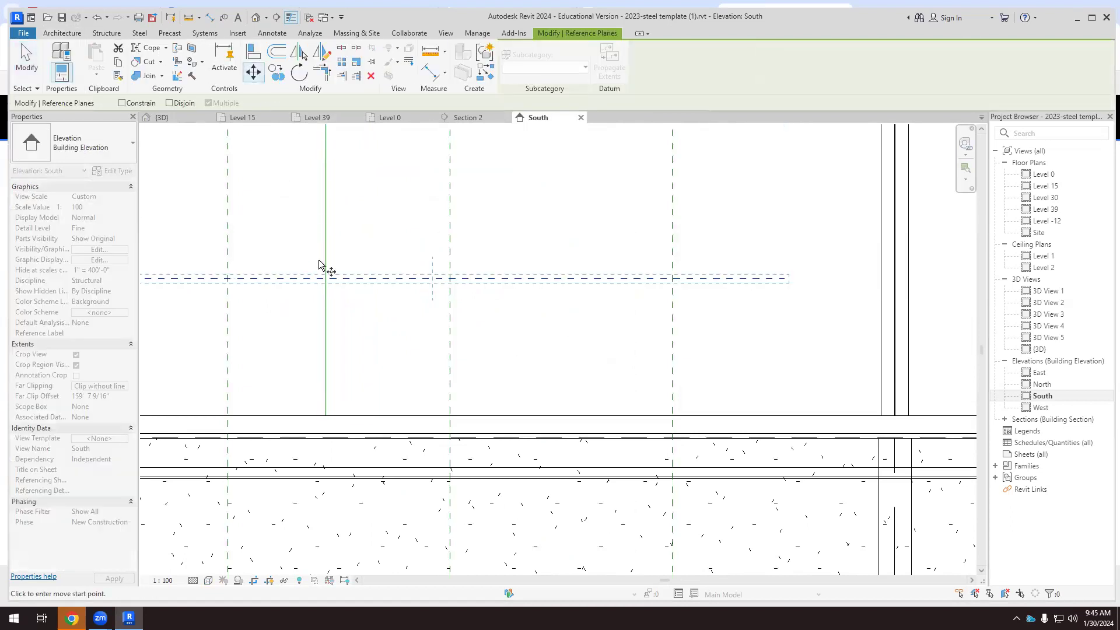
click(325, 278)
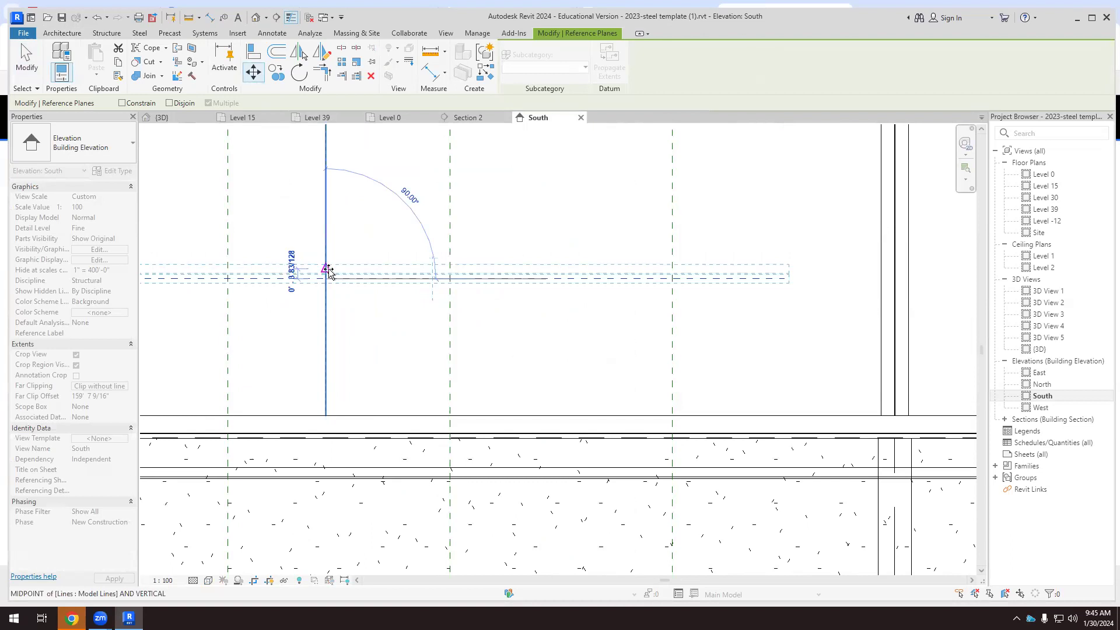
click(325, 269)
scroll(458, 283, down, 3)
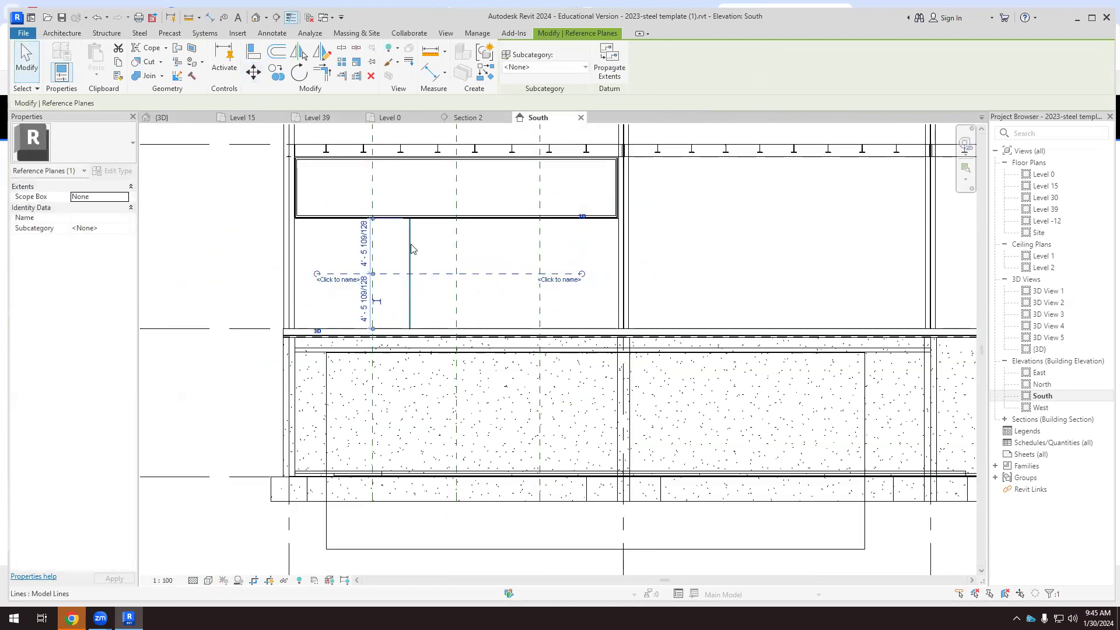
click(415, 271)
key(Escape)
Name the horizontal reference plane below the window "wall horiz".
click(487, 274)
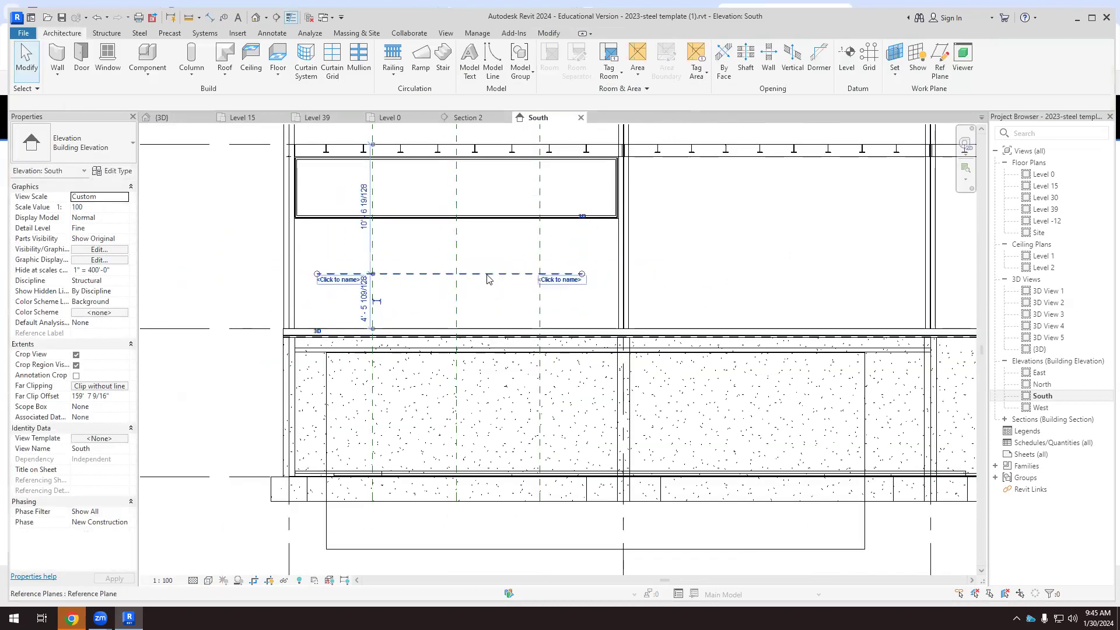
click(557, 280)
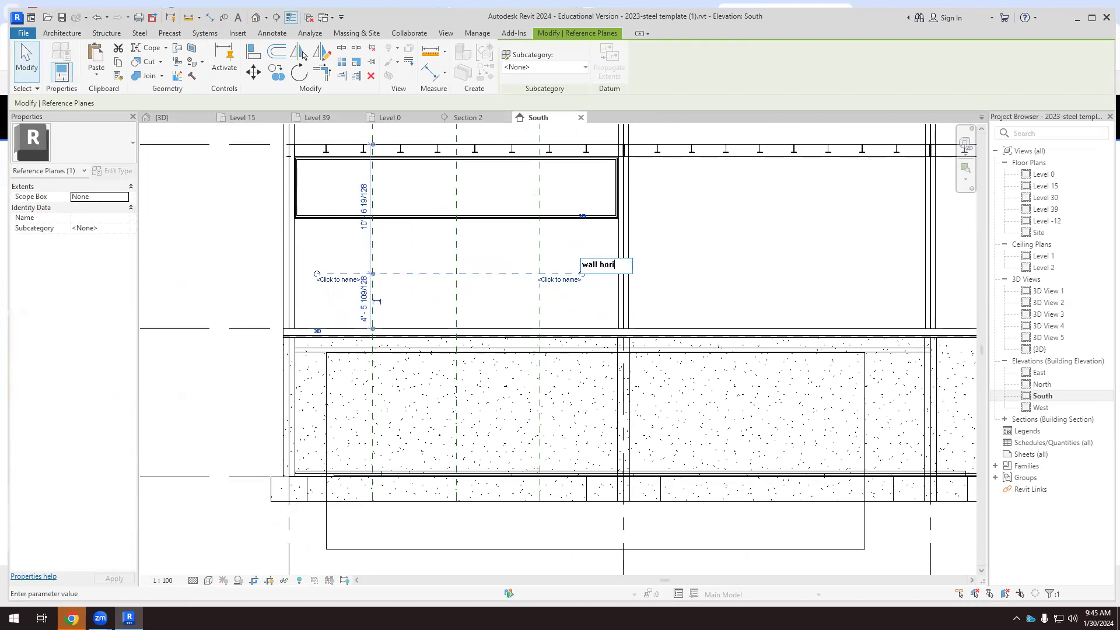
key(Return)
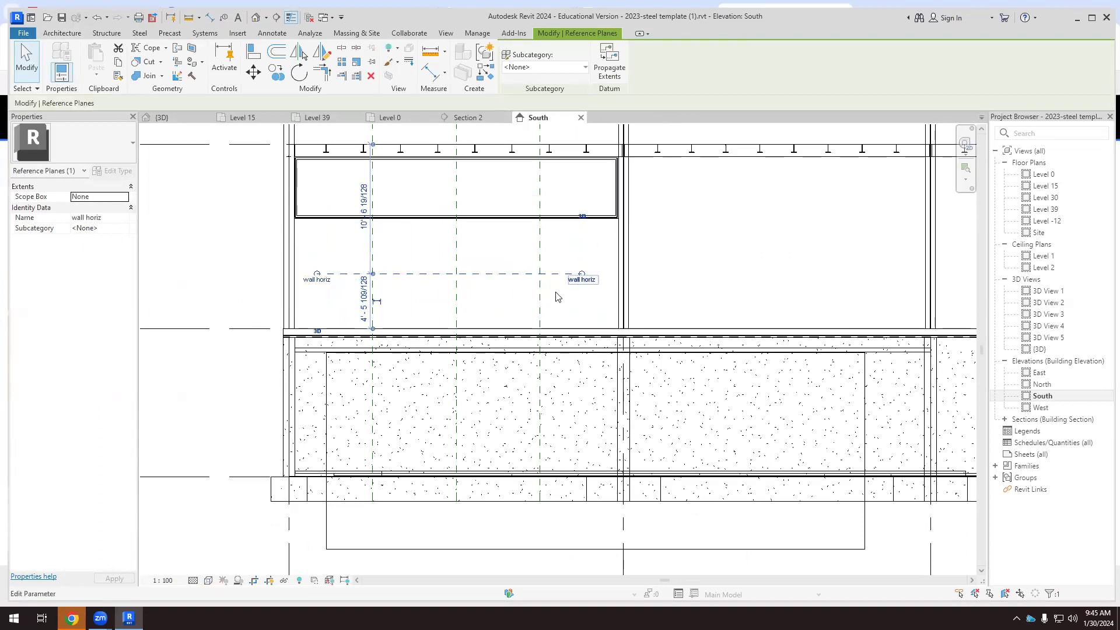
scroll(542, 296, down, 1)
key(Escape)
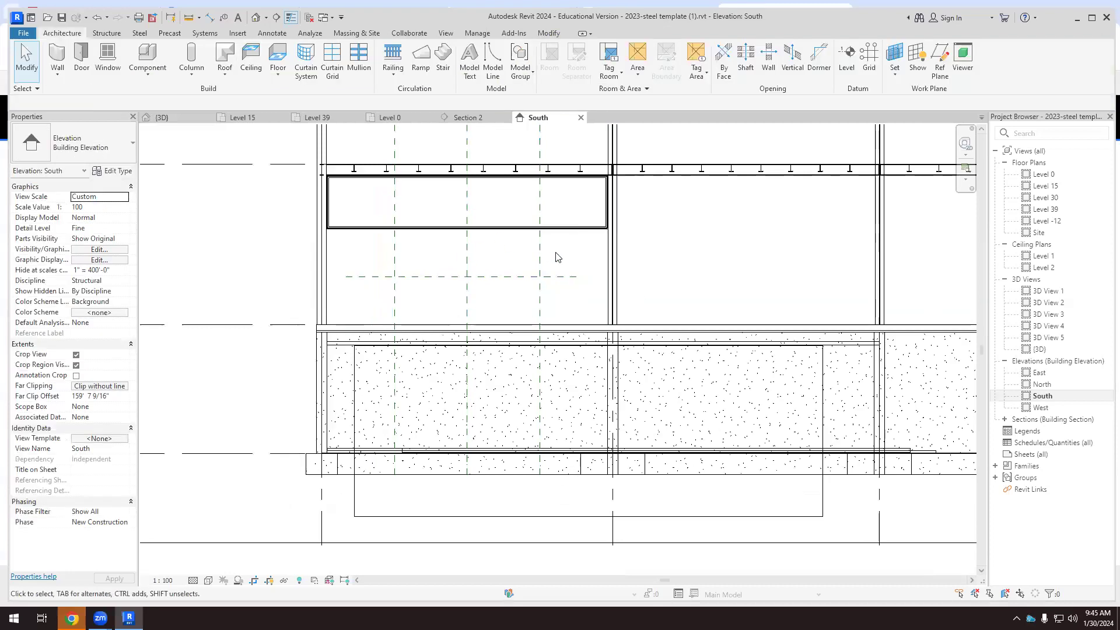
In the 3D view, divide the wall part nearest the corner using the "wall horiz" reference plane as the intersecting reference.
click(192, 118)
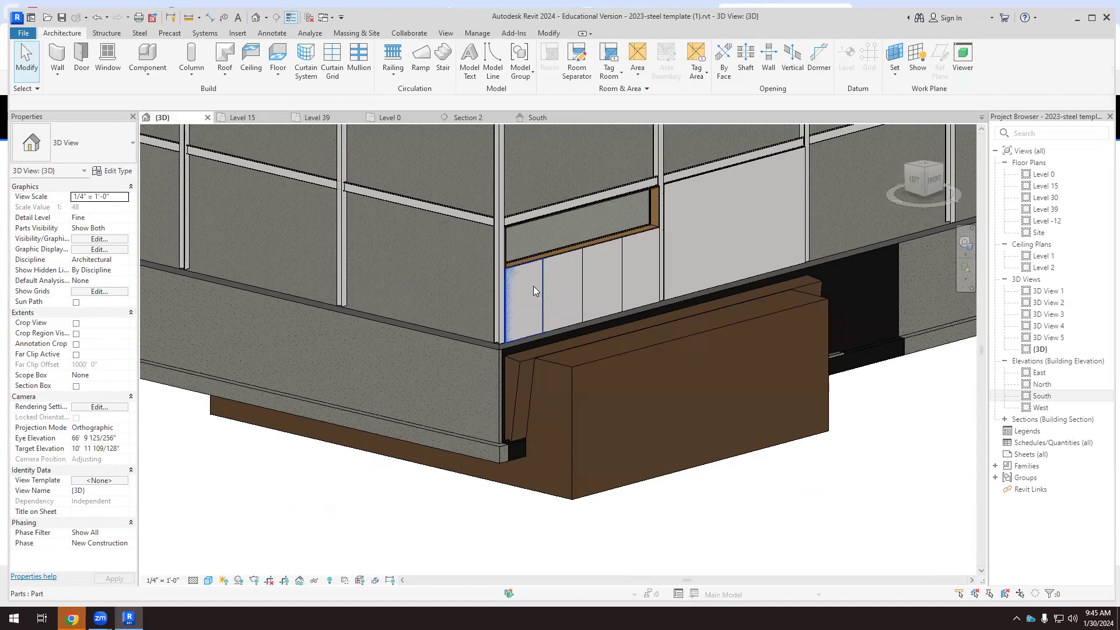
click(528, 285)
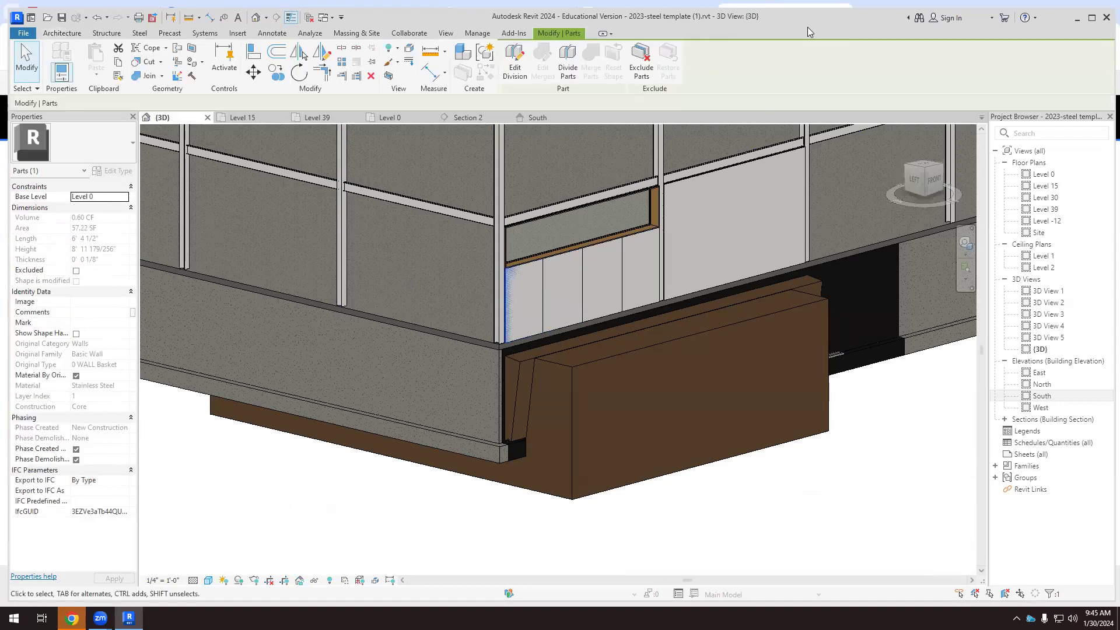
key(F1)
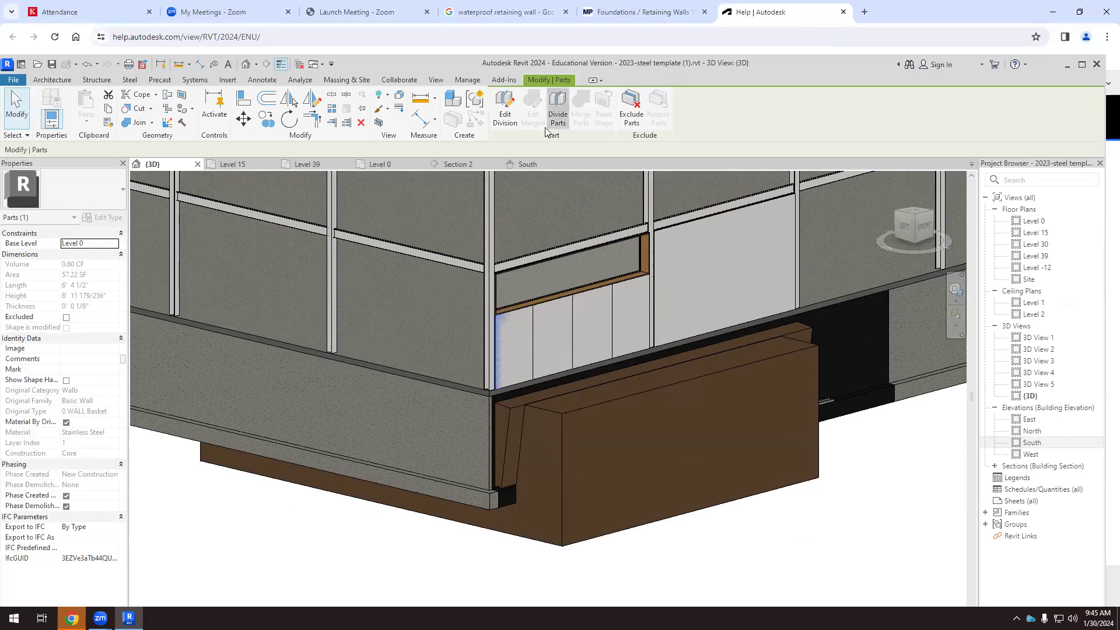
click(557, 109)
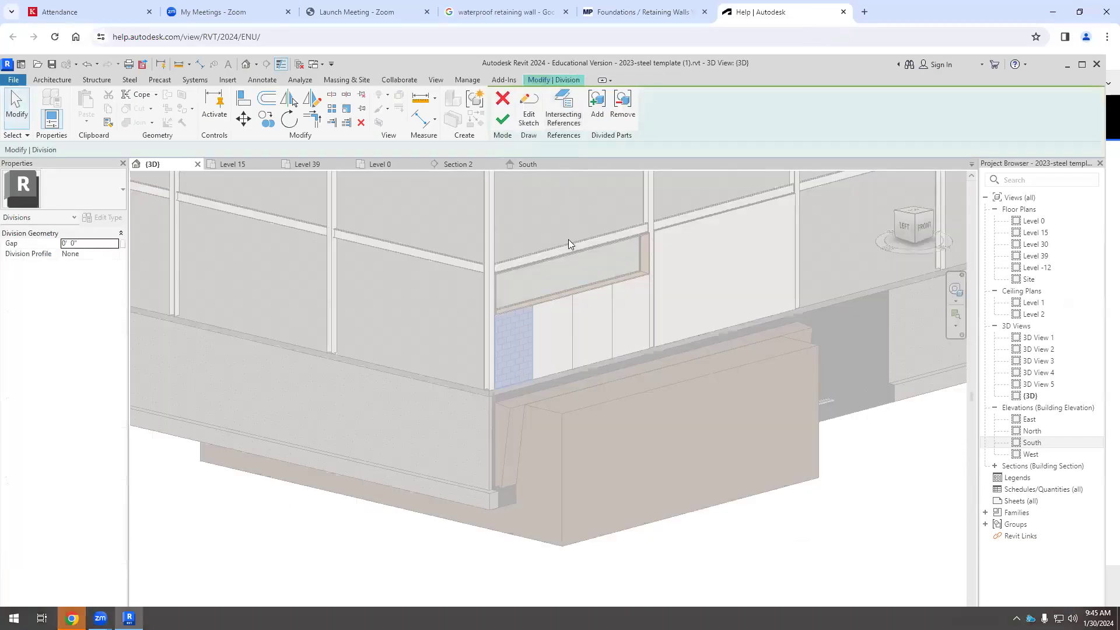
click(570, 123)
click(554, 265)
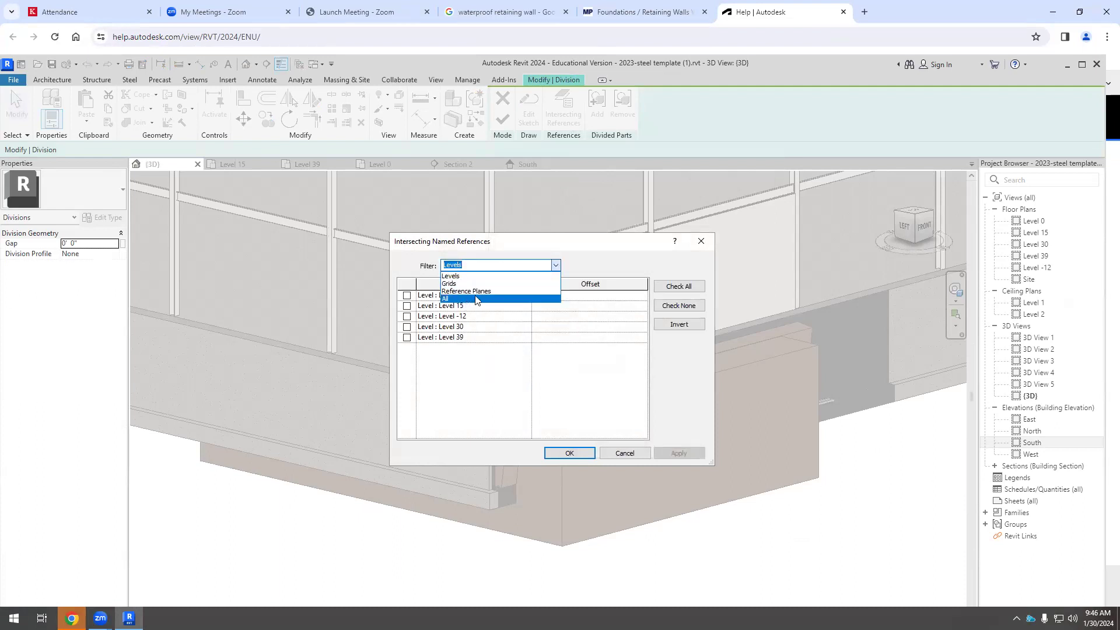
click(466, 291)
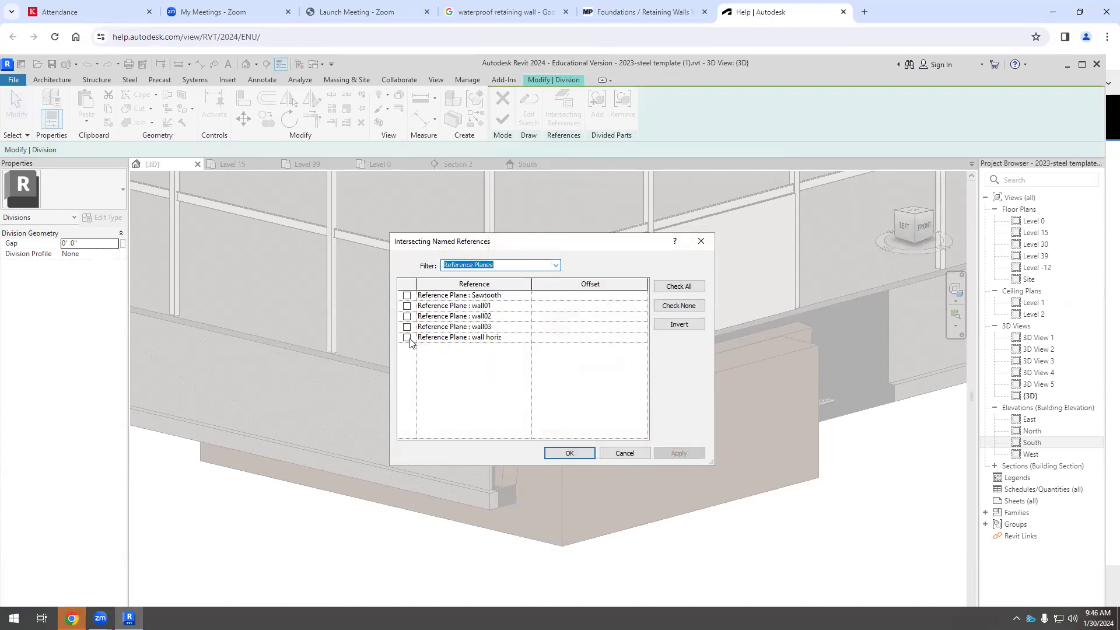
click(407, 338)
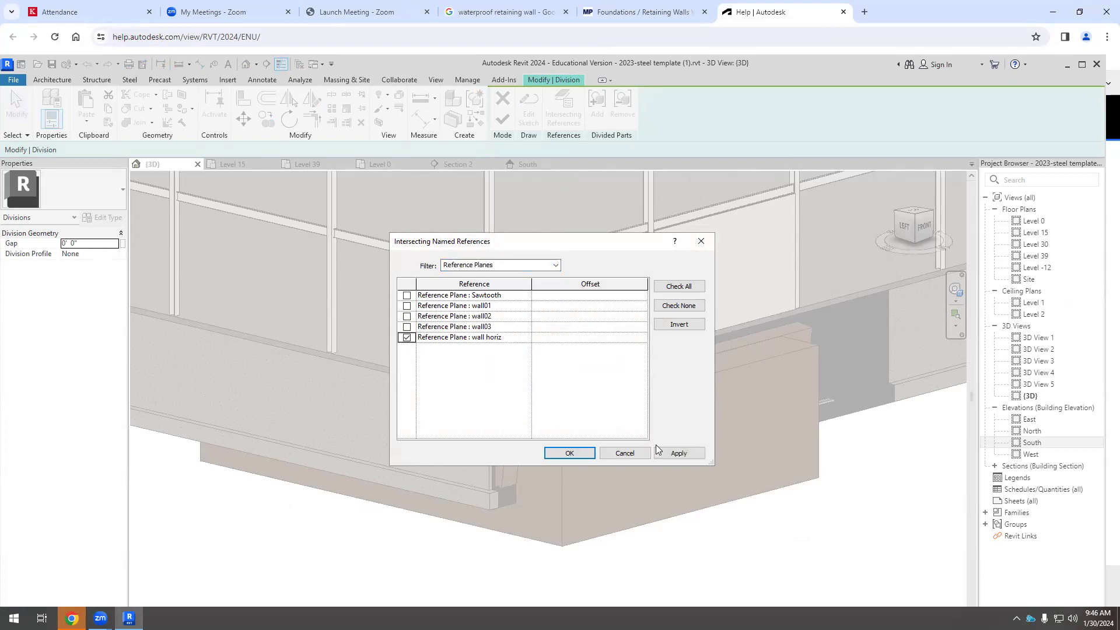
click(569, 454)
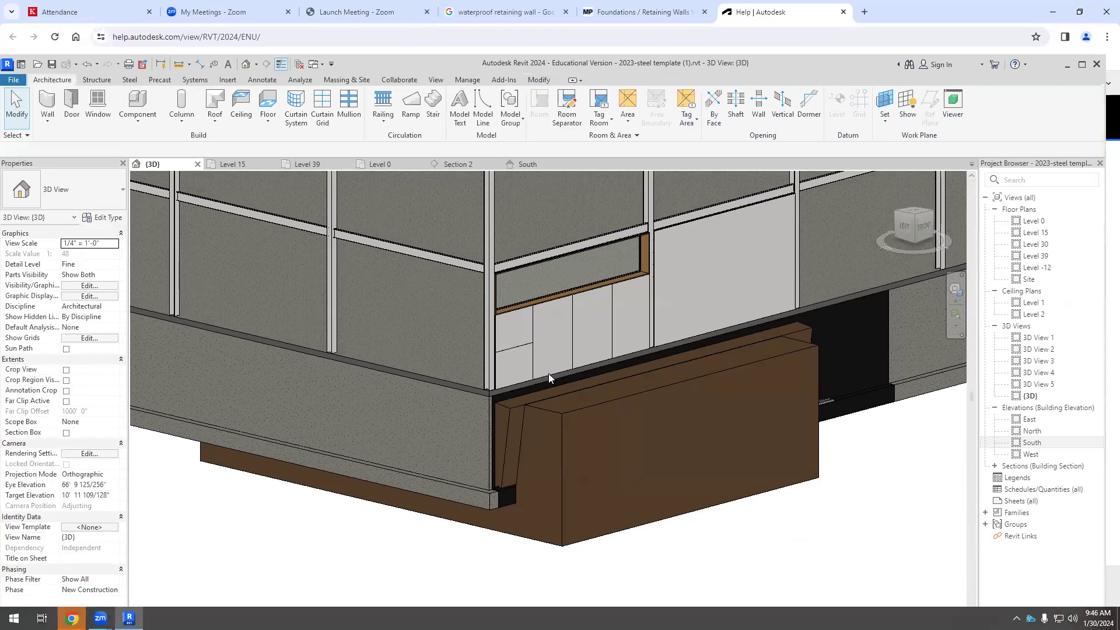
Select the lower and upper parts of the divided corner panel in turn and inspect the wall panels.
scroll(546, 372, up, 5)
click(500, 337)
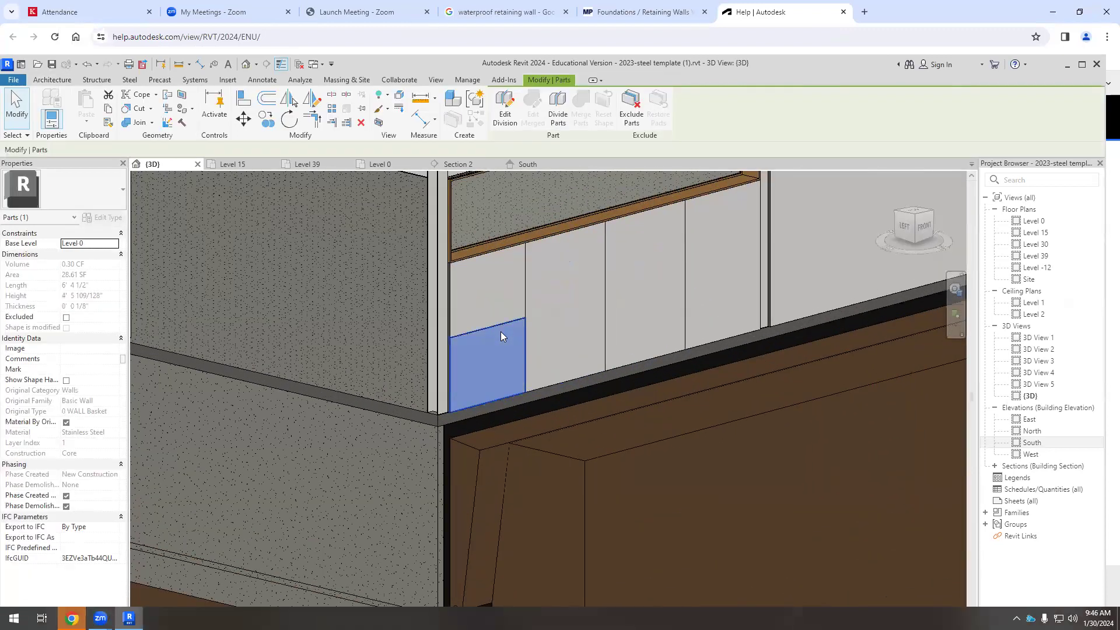
click(496, 285)
scroll(496, 284, down, 3)
scroll(486, 254, down, 2)
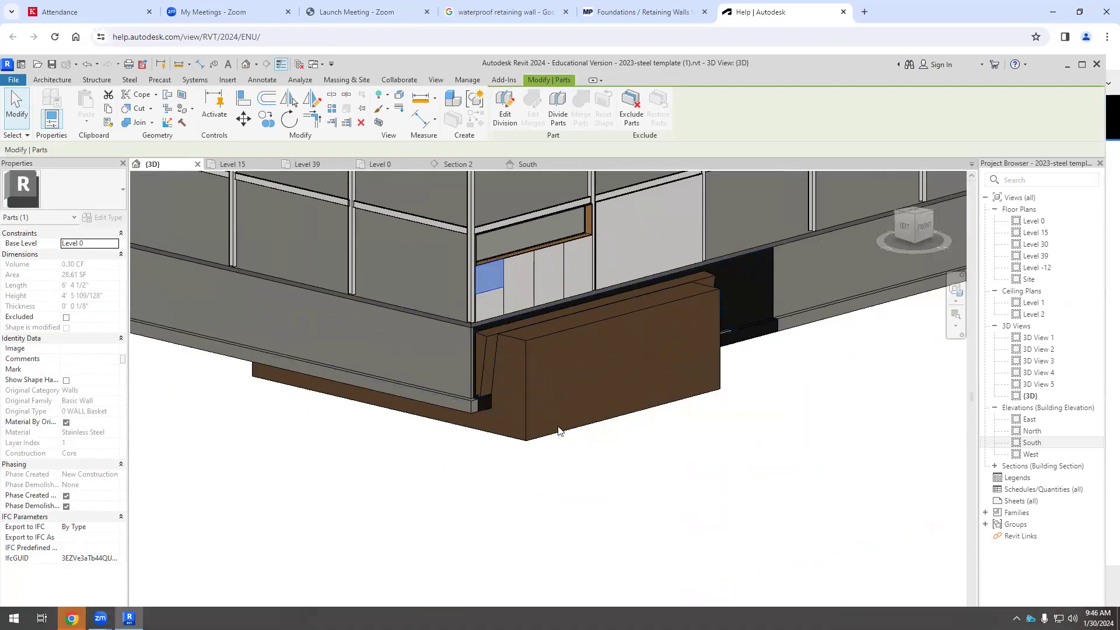
click(603, 470)
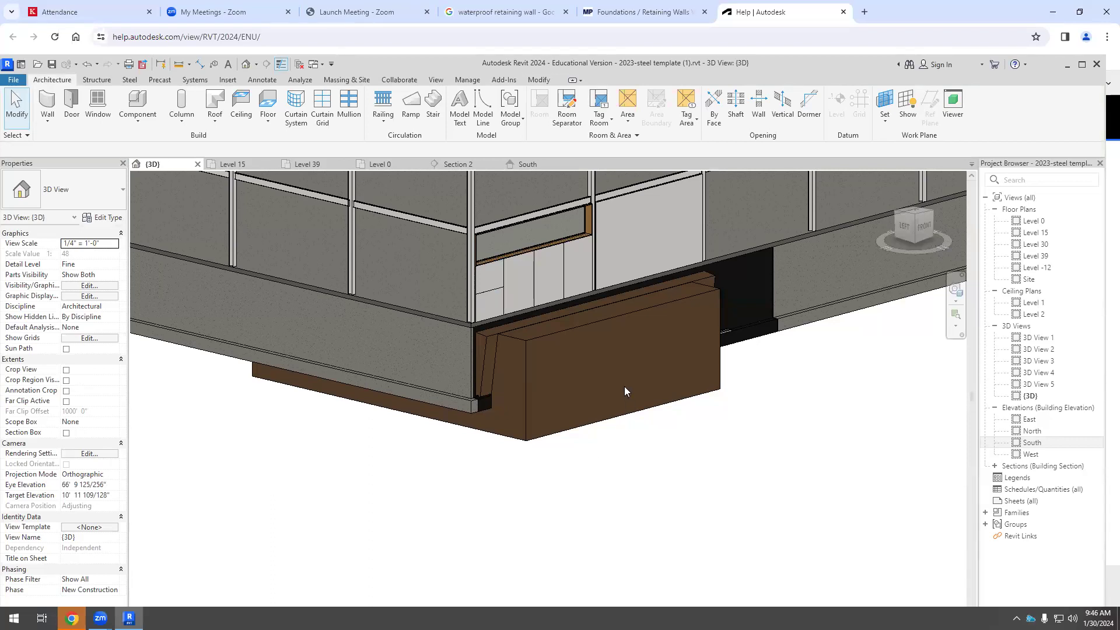
scroll(519, 268, up, 2)
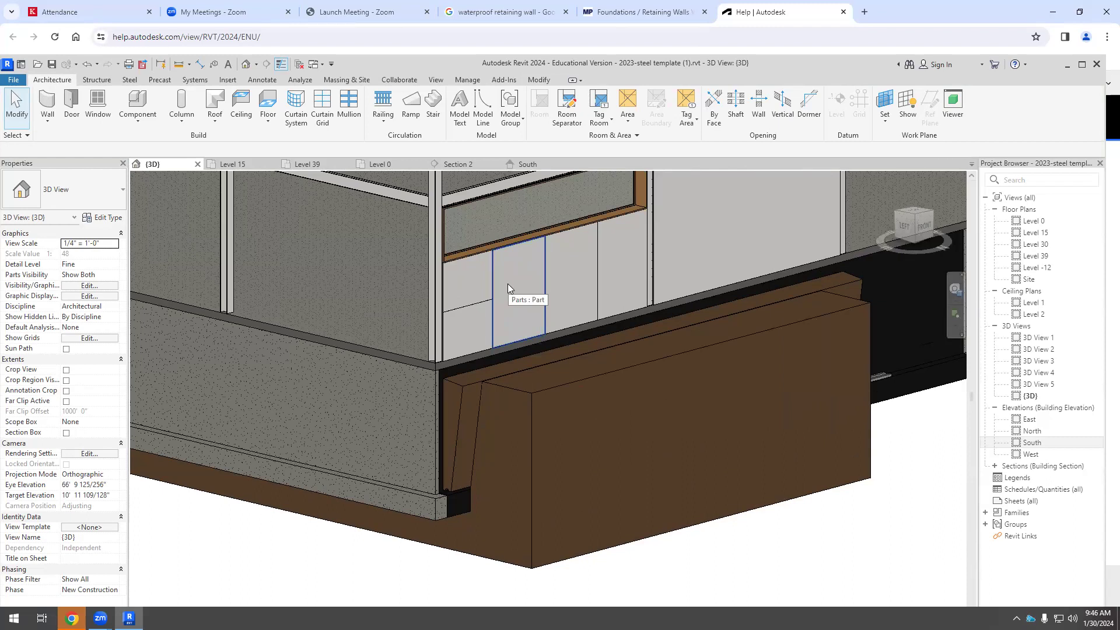
drag(507, 284, 573, 280)
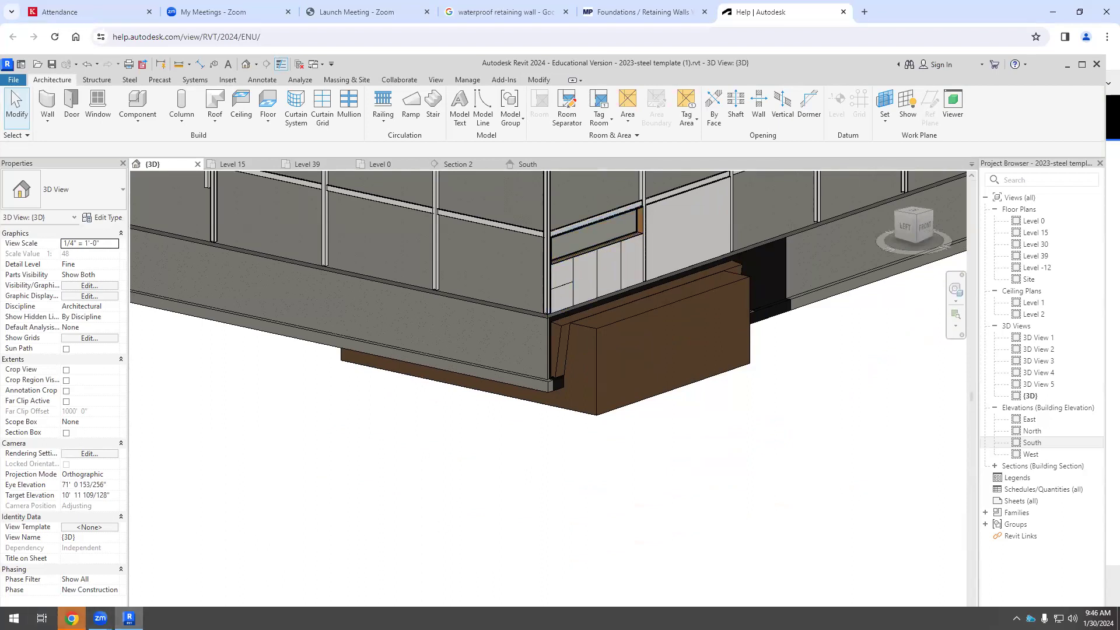
Switch to Chrome and search Google for "aluminum panel facade" in a new tab.
click(72, 618)
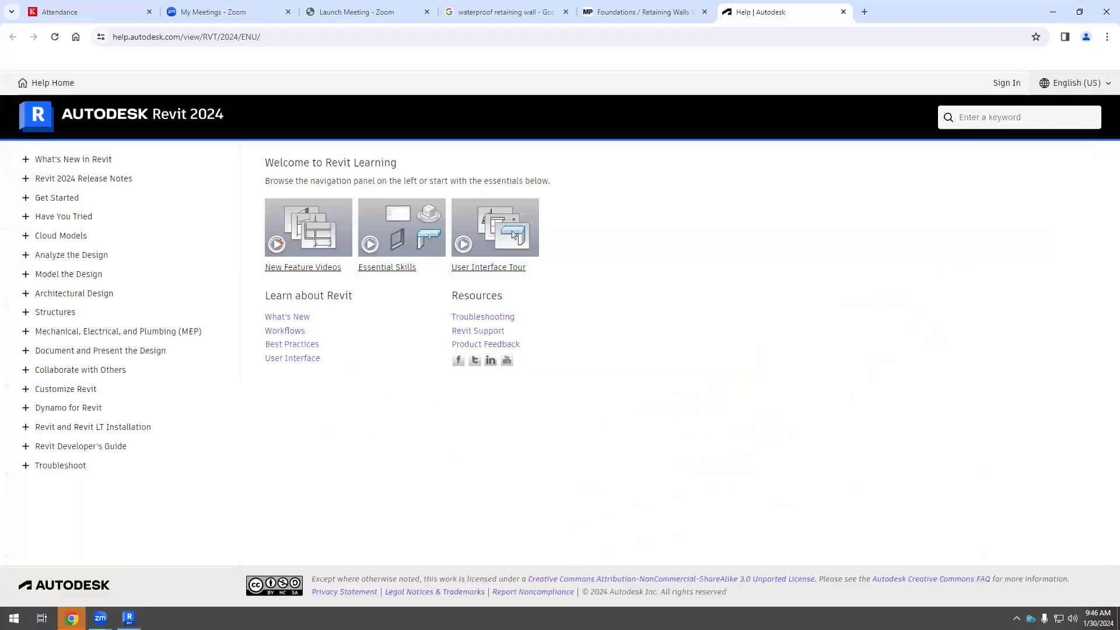
click(863, 12)
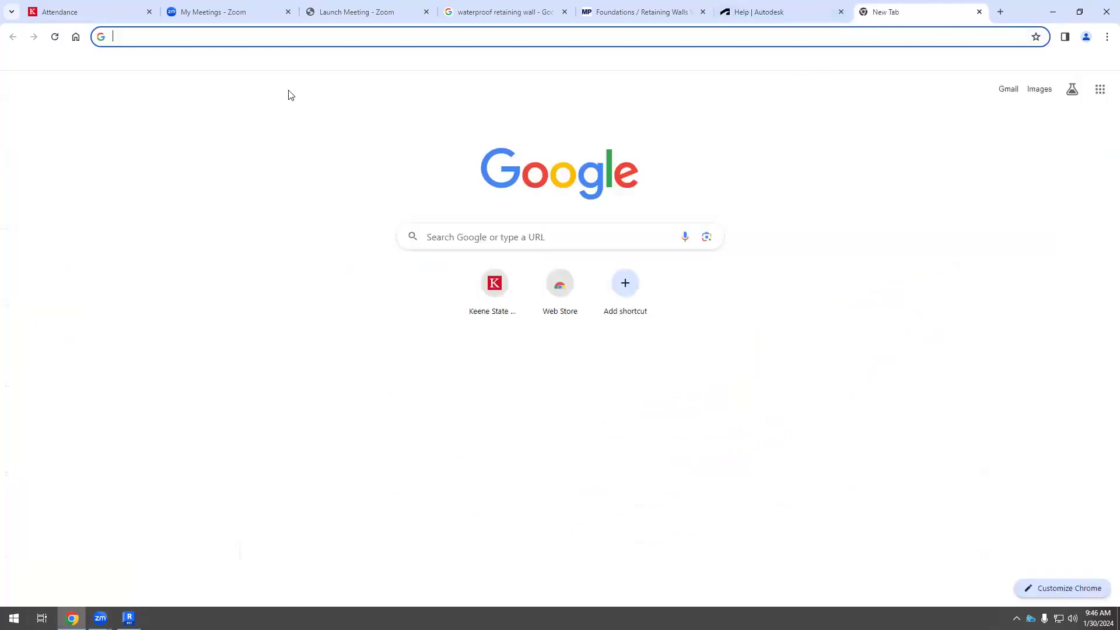
text(aluminu)
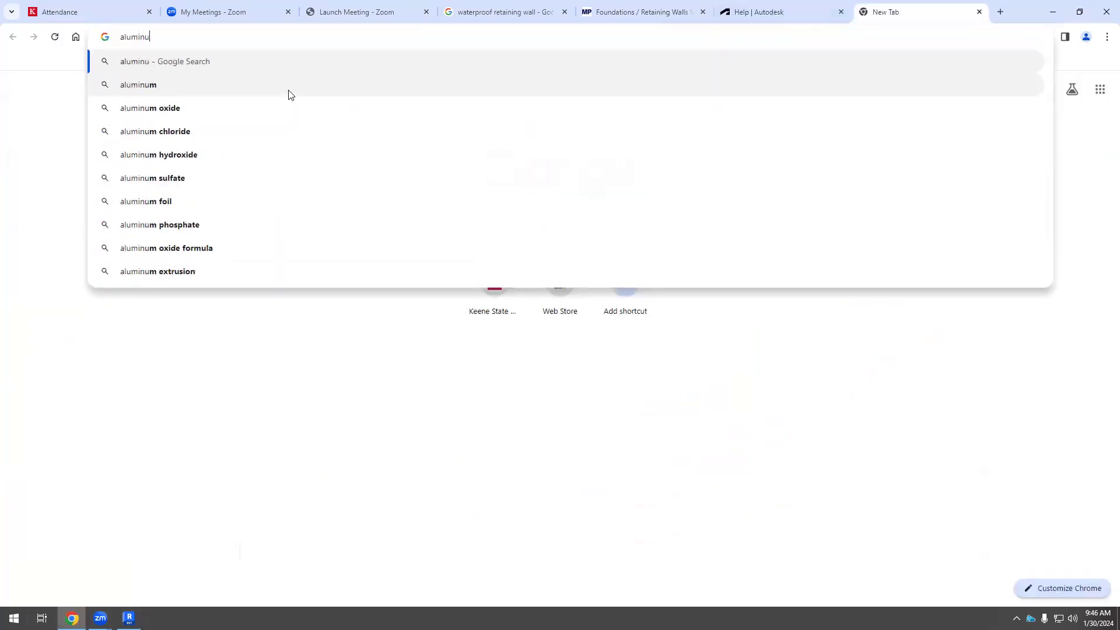
text(m panel facade)
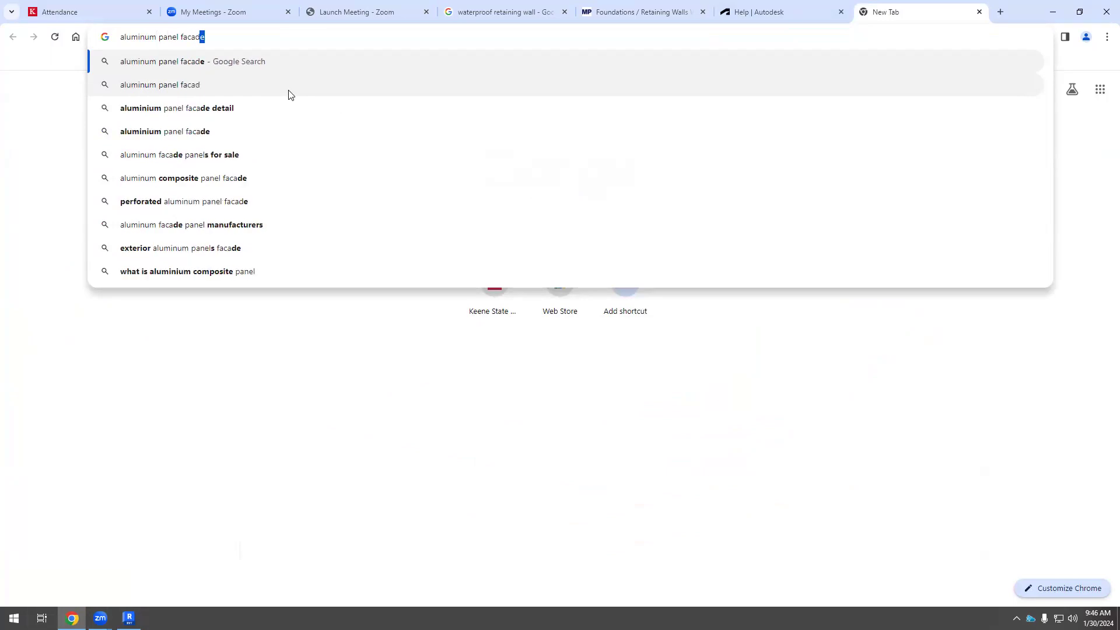
key(Return)
click(179, 234)
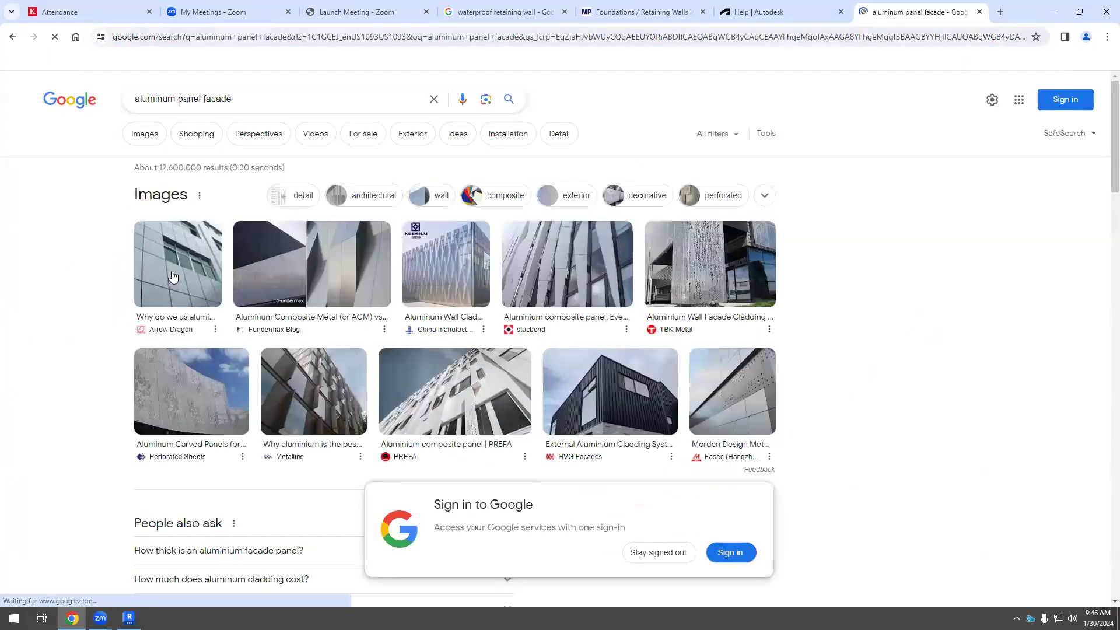